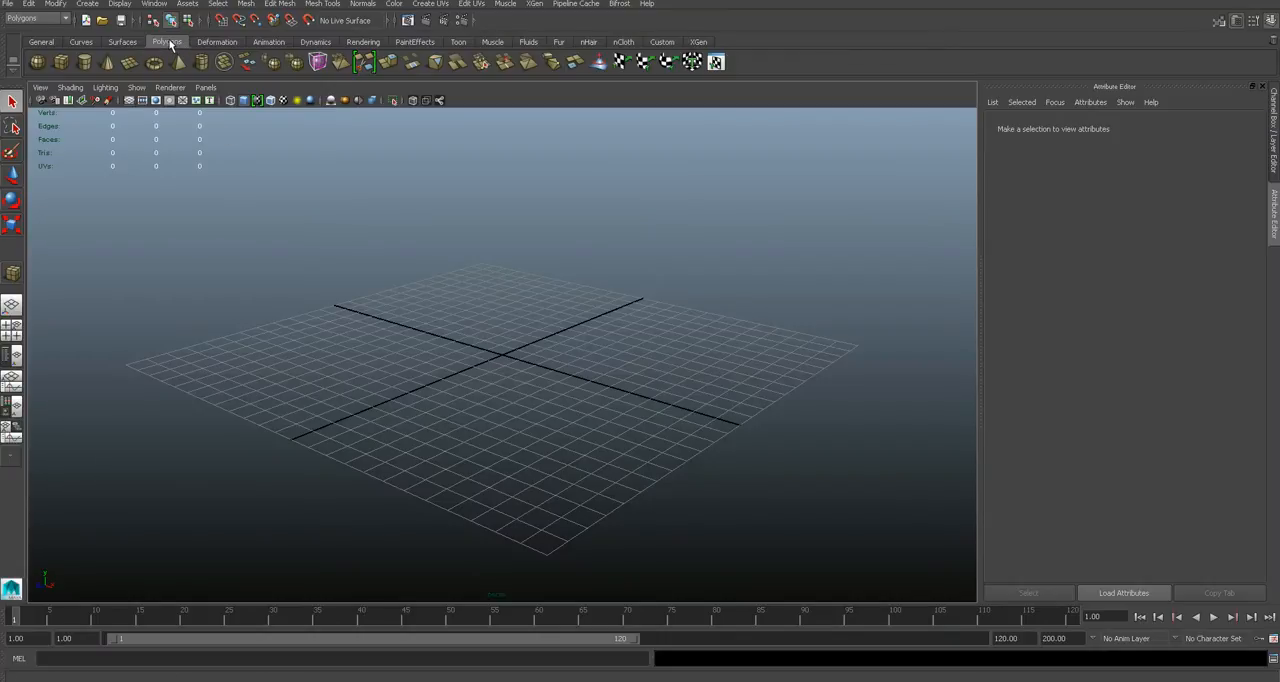
# - Create a polygon cube on the grid about 6.4 wide, 4 high and 15.5 deep
pyautogui.click(61, 62)
pyautogui.moveTo(377, 382); pyautogui.dragTo(680, 323)
pyautogui.moveTo(587, 335); pyautogui.dragTo(588, 255)
pyautogui.keyDown('alt'); pyautogui.moveTo(610, 337); pyautogui.dragTo(676, 318); pyautogui.keyUp('alt')
# - Centre the box on the origin by setting its X, Y and Z translation to 0
pyautogui.press('w')
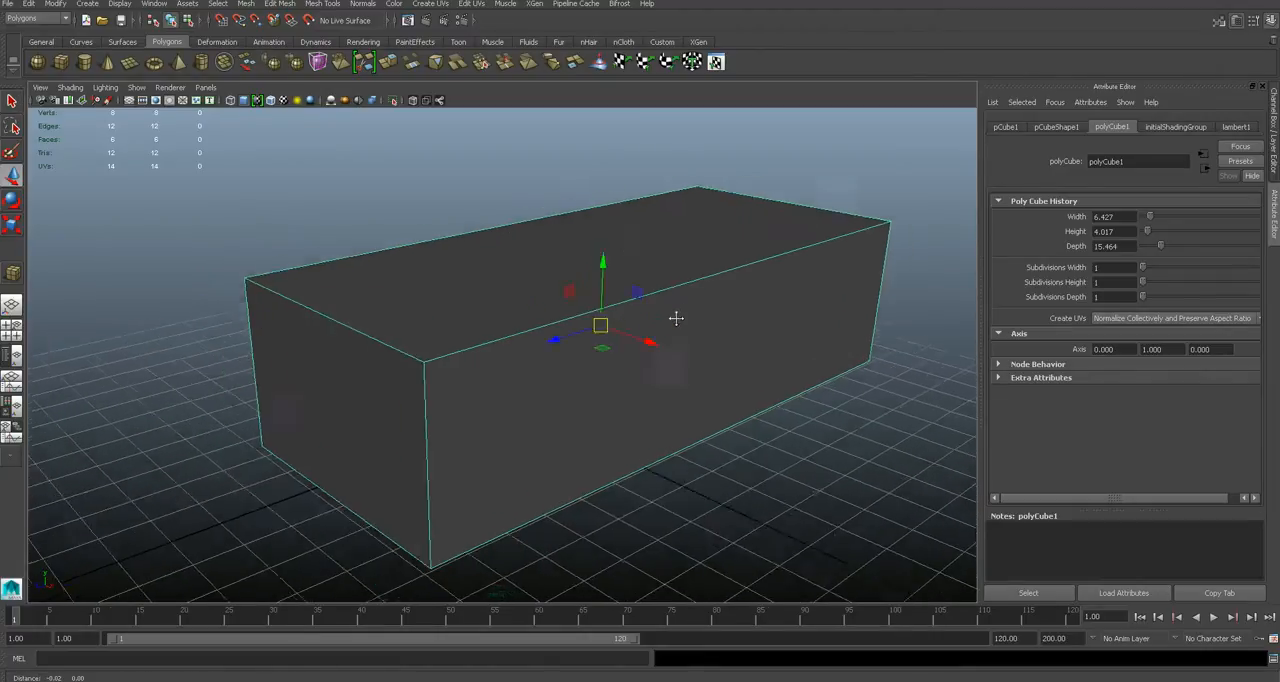
pyautogui.keyDown('alt'); pyautogui.moveTo(676, 318); pyautogui.dragTo(711, 295, button='middle'); pyautogui.keyUp('alt')
pyautogui.click(1273, 139)
pyautogui.moveTo(1240, 141); pyautogui.dragTo(1241, 161)
pyautogui.write('0')
pyautogui.press('Return')
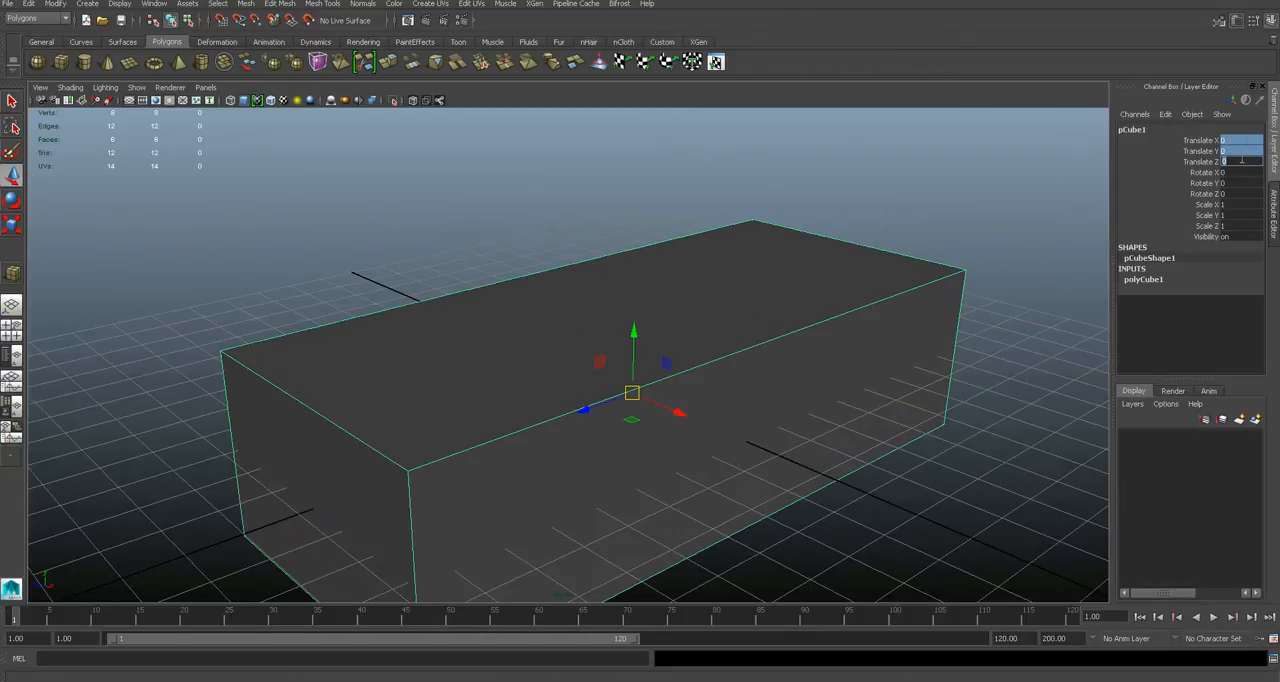
# - Raise the box along Y to about 2.53 so that it sits above the grid
pyautogui.keyDown('alt'); pyautogui.moveTo(740, 305); pyautogui.dragTo(760, 340); pyautogui.keyUp('alt')
pyautogui.moveTo(1237, 141); pyautogui.dragTo(1229, 161)
pyautogui.click(829, 266)
pyautogui.click(759, 325)
pyautogui.moveTo(623, 327); pyautogui.dragTo(624, 218)
pyautogui.keyDown('alt'); pyautogui.moveTo(683, 308); pyautogui.dragTo(787, 319); pyautogui.keyUp('alt')
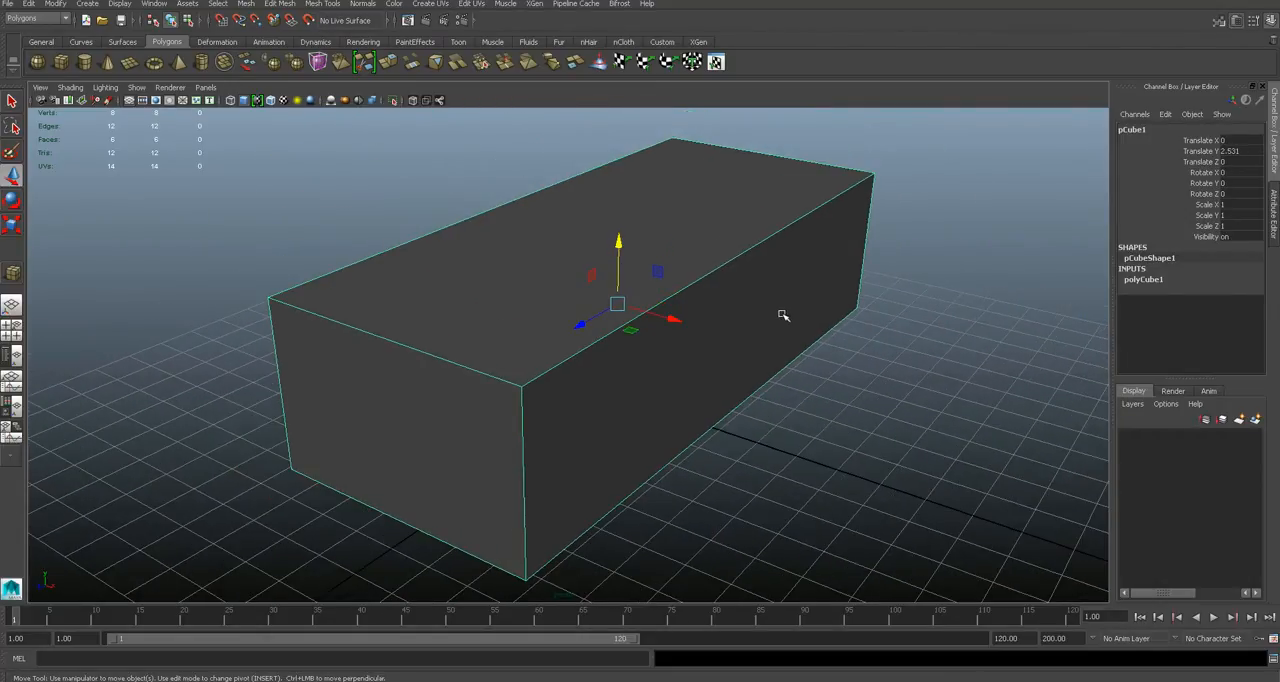
# - Rename the box as toyCar
pyautogui.doubleClick(1141, 131)
pyautogui.write('toyCar')
pyautogui.press('Return')
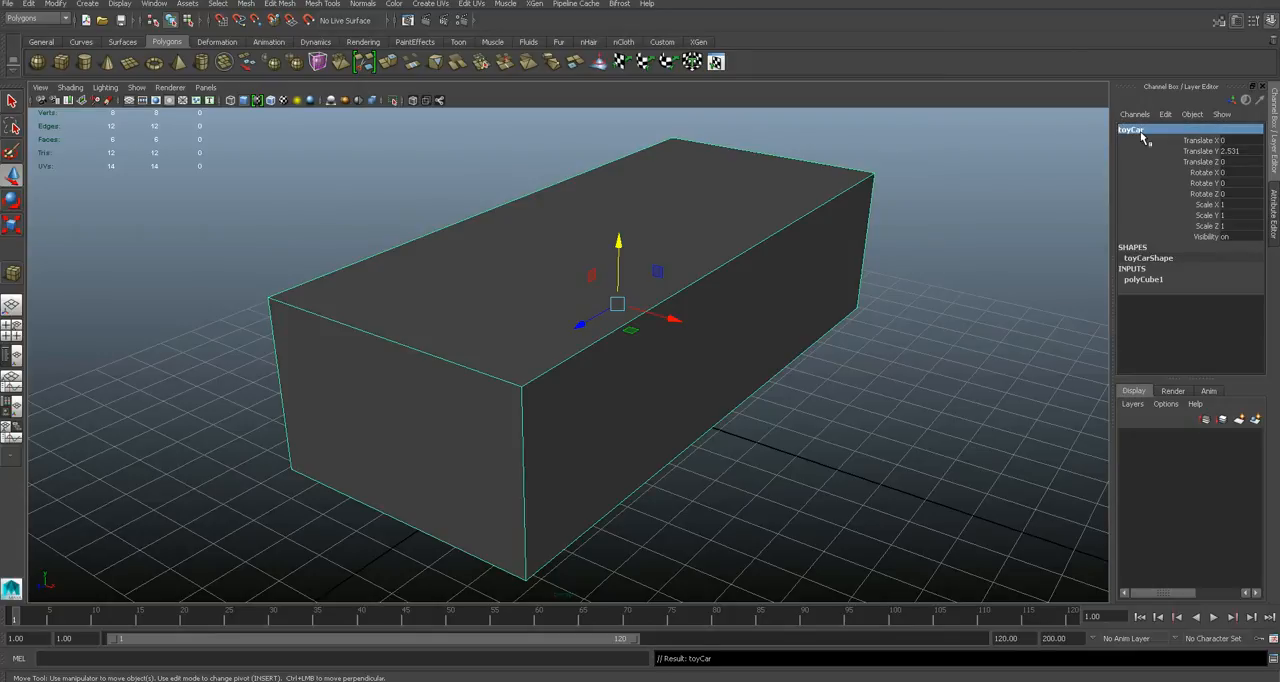
pyautogui.keyDown('alt'); pyautogui.moveTo(823, 368); pyautogui.dragTo(816, 360); pyautogui.keyUp('alt')
pyautogui.click(823, 397)
pyautogui.click(760, 357)
pyautogui.keyDown('alt'); pyautogui.moveTo(750, 383); pyautogui.dragTo(775, 380); pyautogui.keyUp('alt')
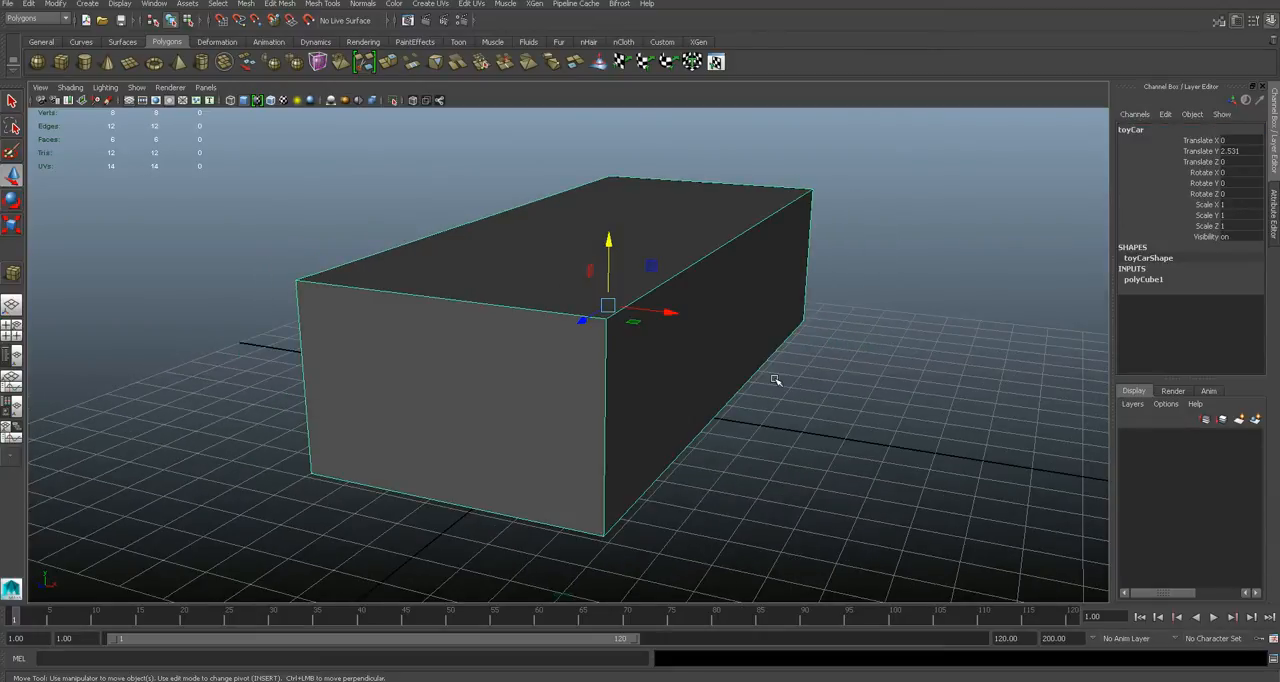
pyautogui.keyDown('alt'); pyautogui.moveTo(775, 380); pyautogui.dragTo(731, 382); pyautogui.keyUp('alt')
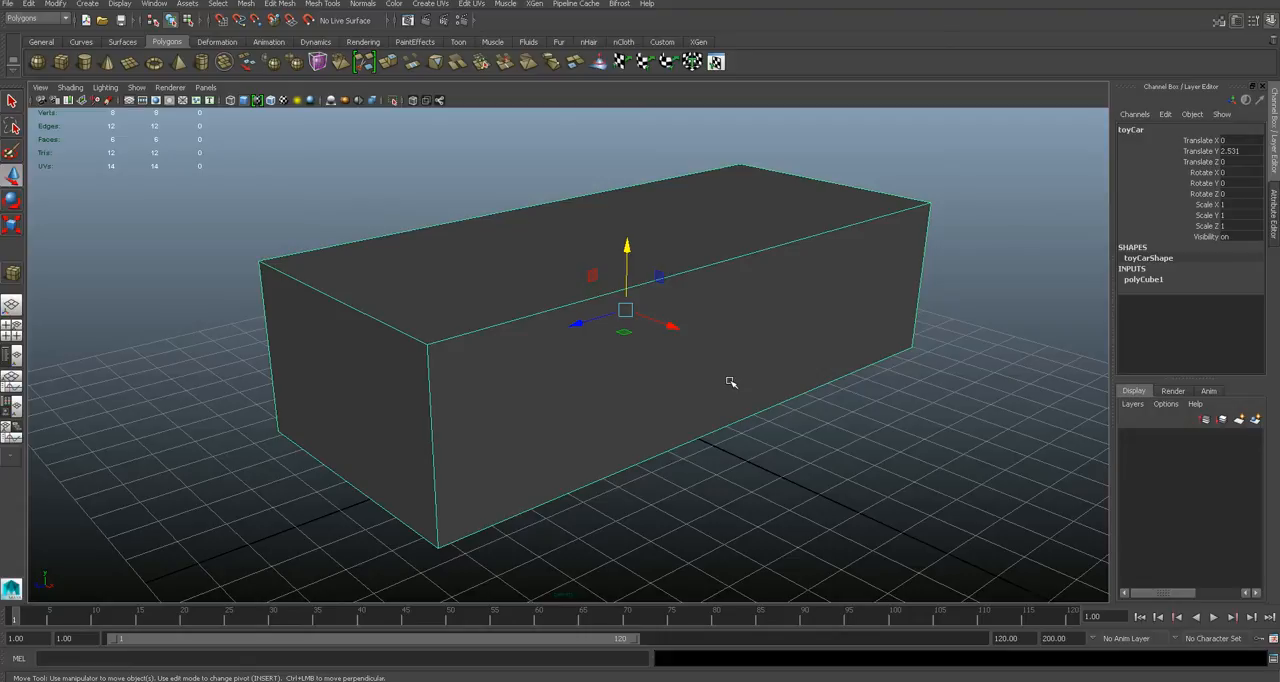
pyautogui.keyDown('alt'); pyautogui.moveTo(677, 363); pyautogui.dragTo(716, 357); pyautogui.keyUp('alt')
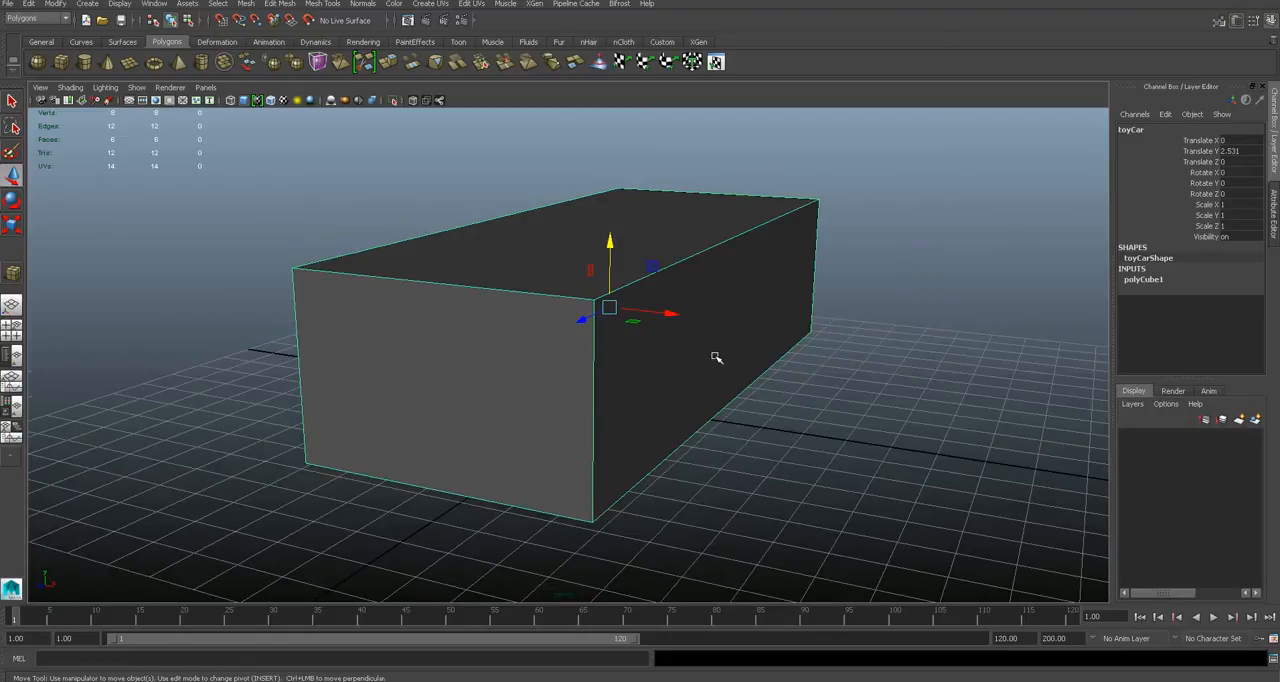
pyautogui.scroll(1, 716, 357)
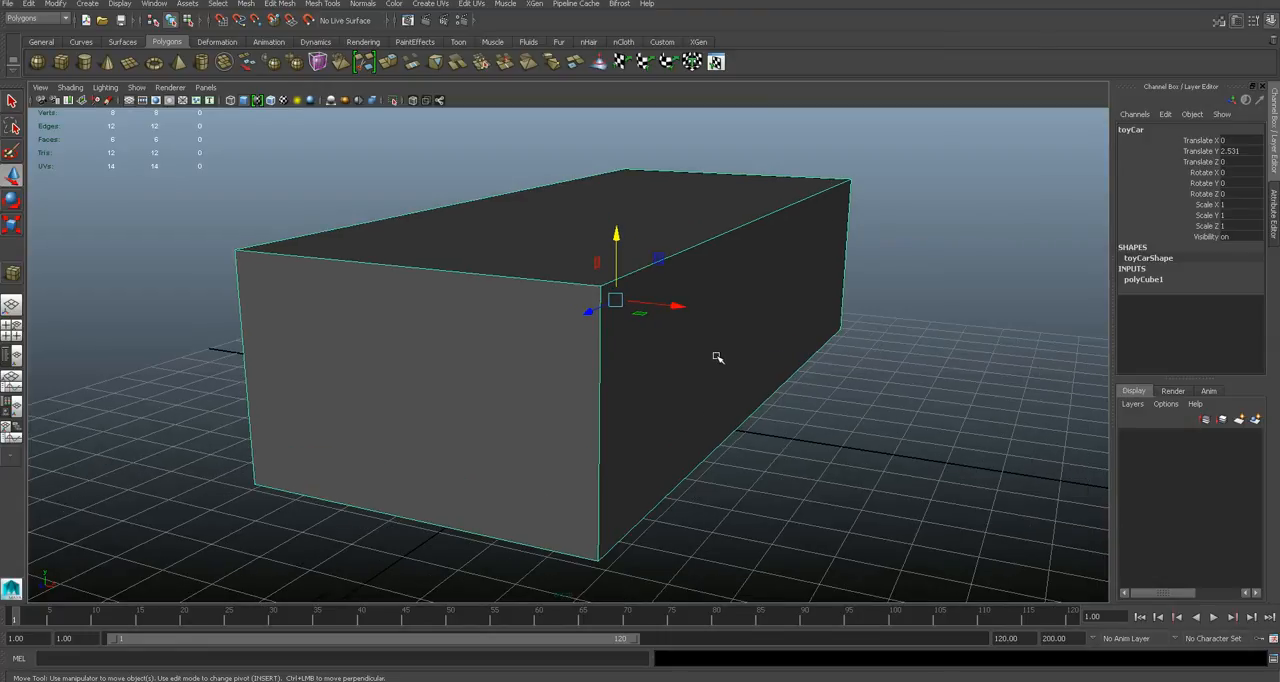
pyautogui.moveTo(778, 357)
pyautogui.keyDown('alt'); pyautogui.mouseDown()
pyautogui.moveTo(749, 355)
pyautogui.moveTo(794, 360)
pyautogui.mouseUp(); pyautogui.keyUp('alt')
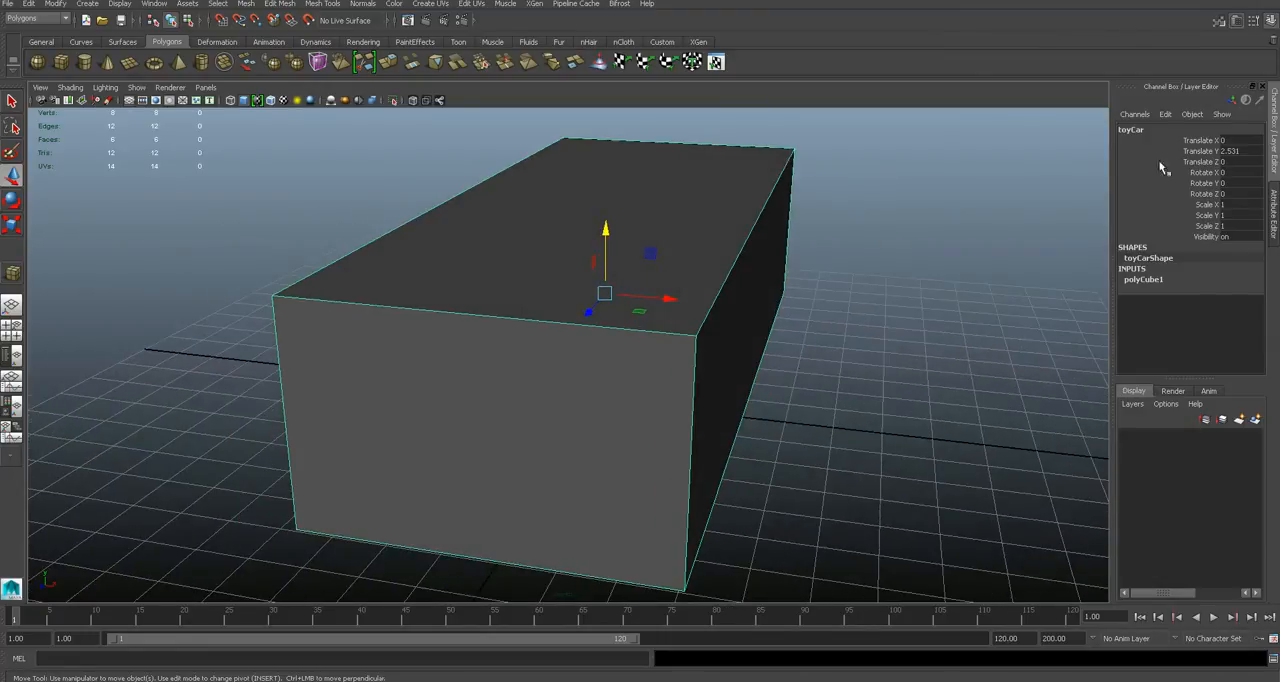
pyautogui.click(880, 314)
pyautogui.keyDown('alt'); pyautogui.moveTo(792, 313); pyautogui.dragTo(686, 306); pyautogui.keyUp('alt')
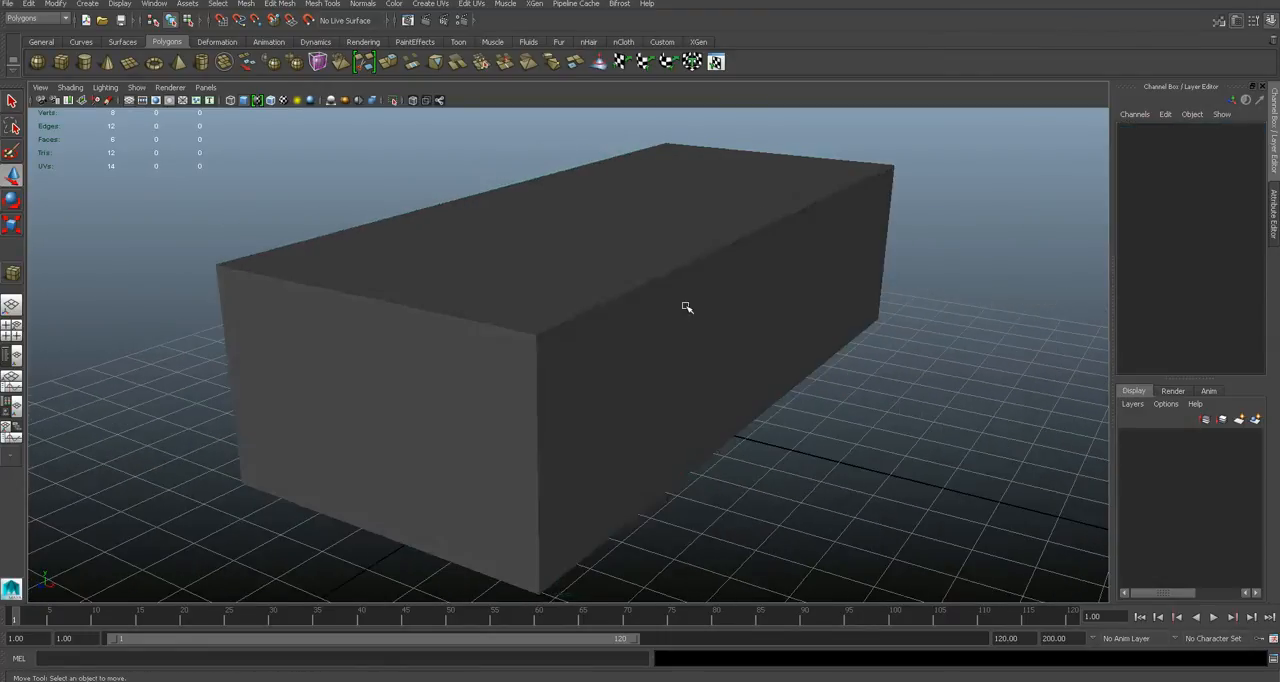
pyautogui.click(686, 343)
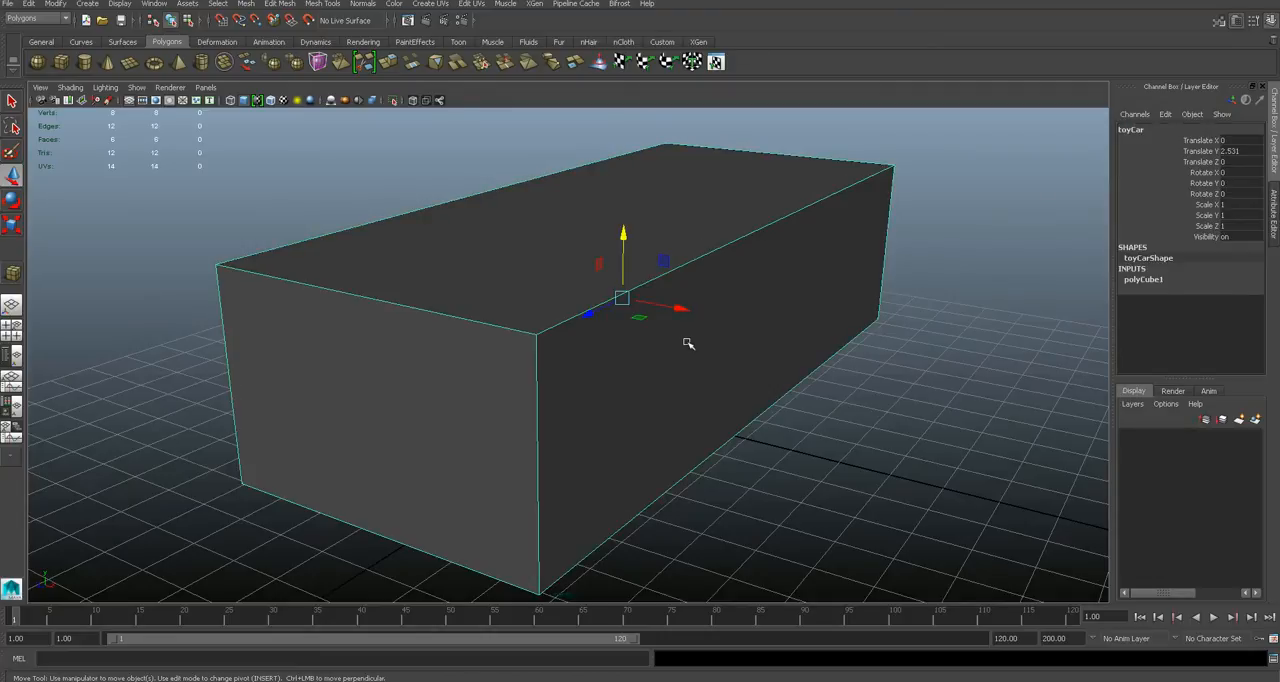
# - Try to set up a project named toyCar with the default primary folder locations
pyautogui.click(8, 4)
pyautogui.click(45, 260)
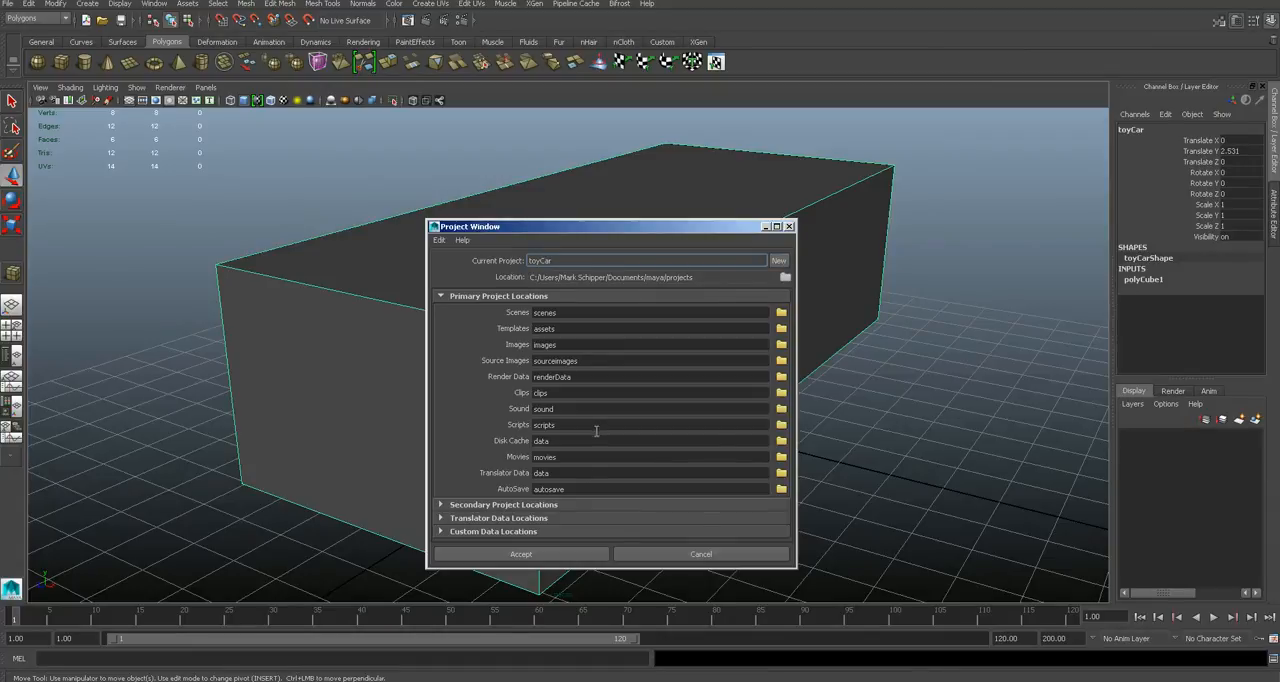
pyautogui.click(563, 562)
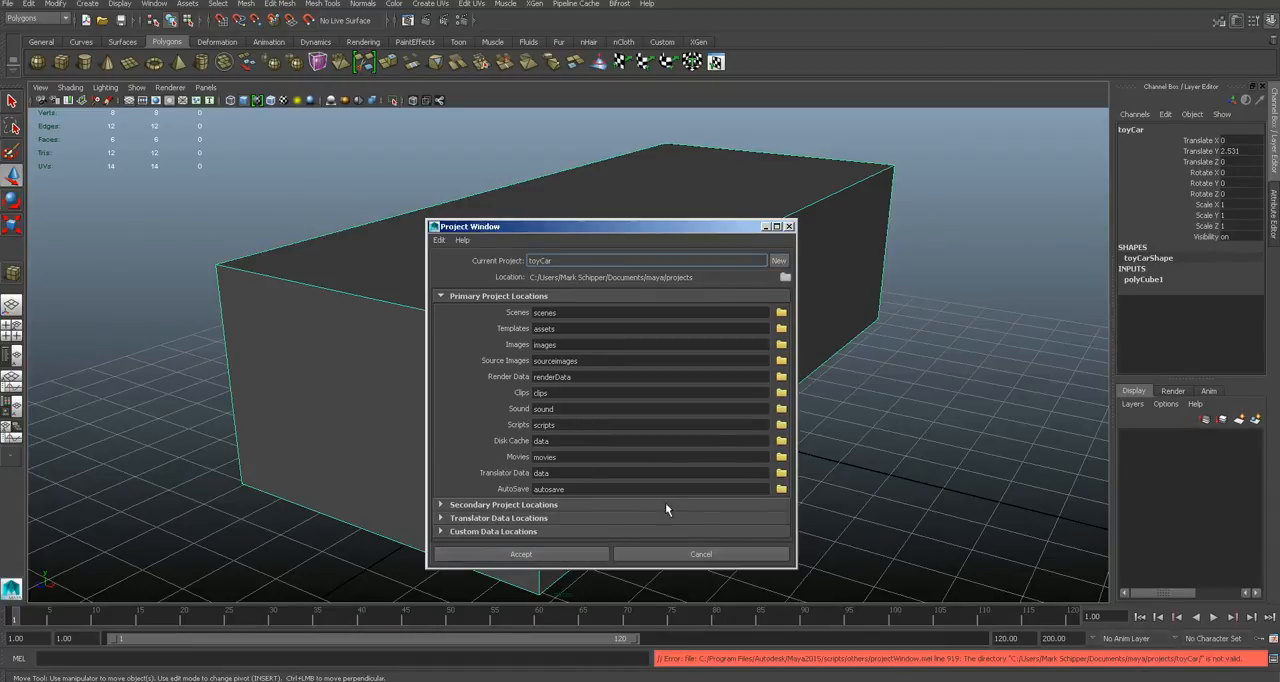
pyautogui.click(720, 551)
# - Set the toyCar box's width subdivisions to 2 to split it down the middle
pyautogui.keyDown('alt'); pyautogui.moveTo(786, 453); pyautogui.dragTo(826, 453); pyautogui.keyUp('alt')
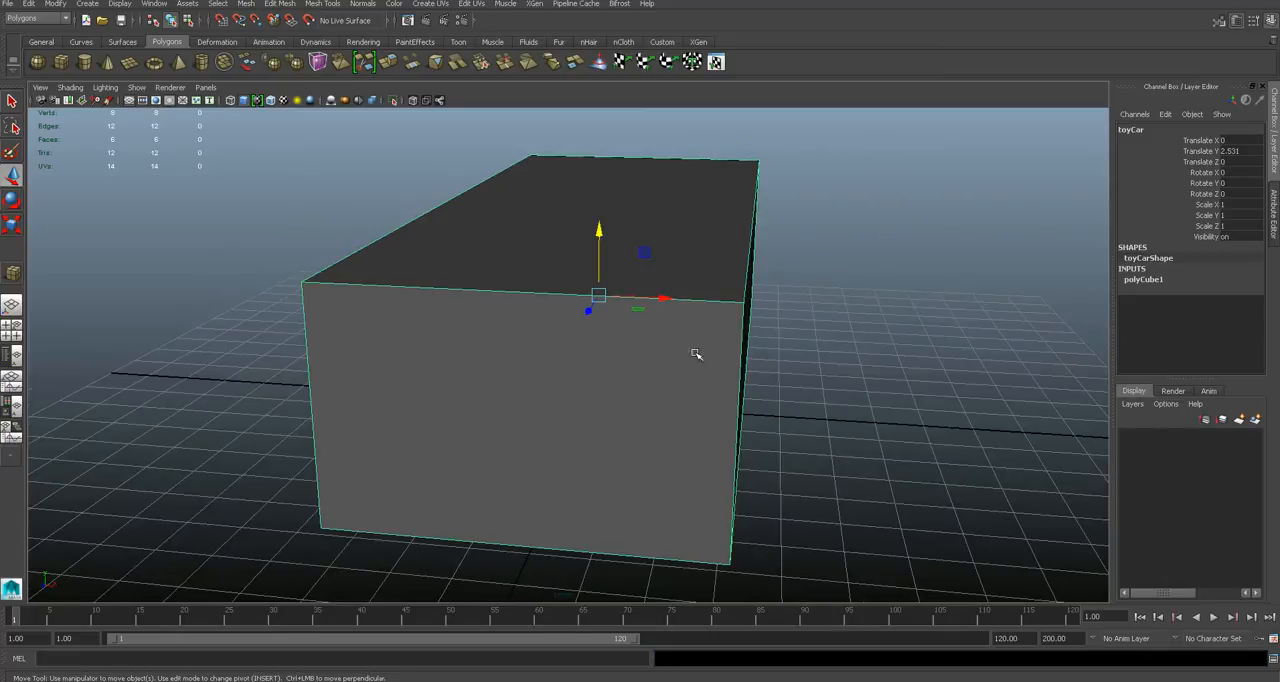
pyautogui.keyDown('alt'); pyautogui.moveTo(800, 364); pyautogui.dragTo(750, 363); pyautogui.keyUp('alt')
pyautogui.scroll(-2, 750, 364)
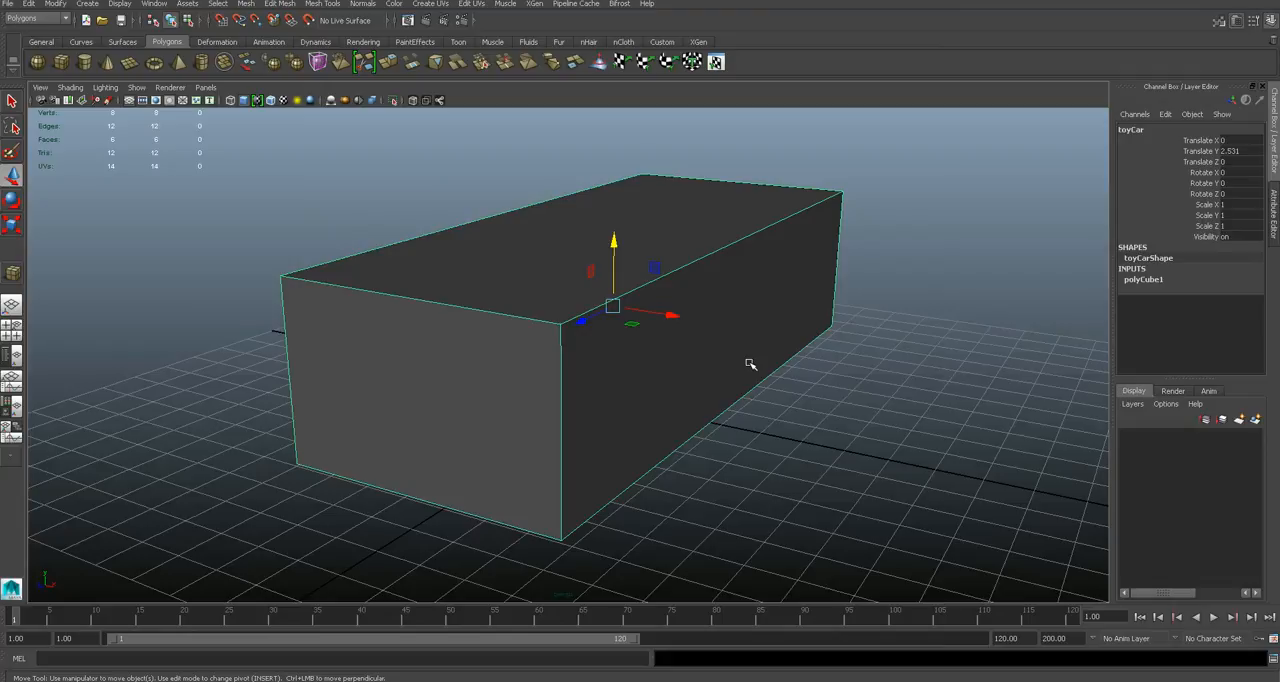
pyautogui.keyDown('alt'); pyautogui.moveTo(606, 357); pyautogui.dragTo(746, 322); pyautogui.keyUp('alt')
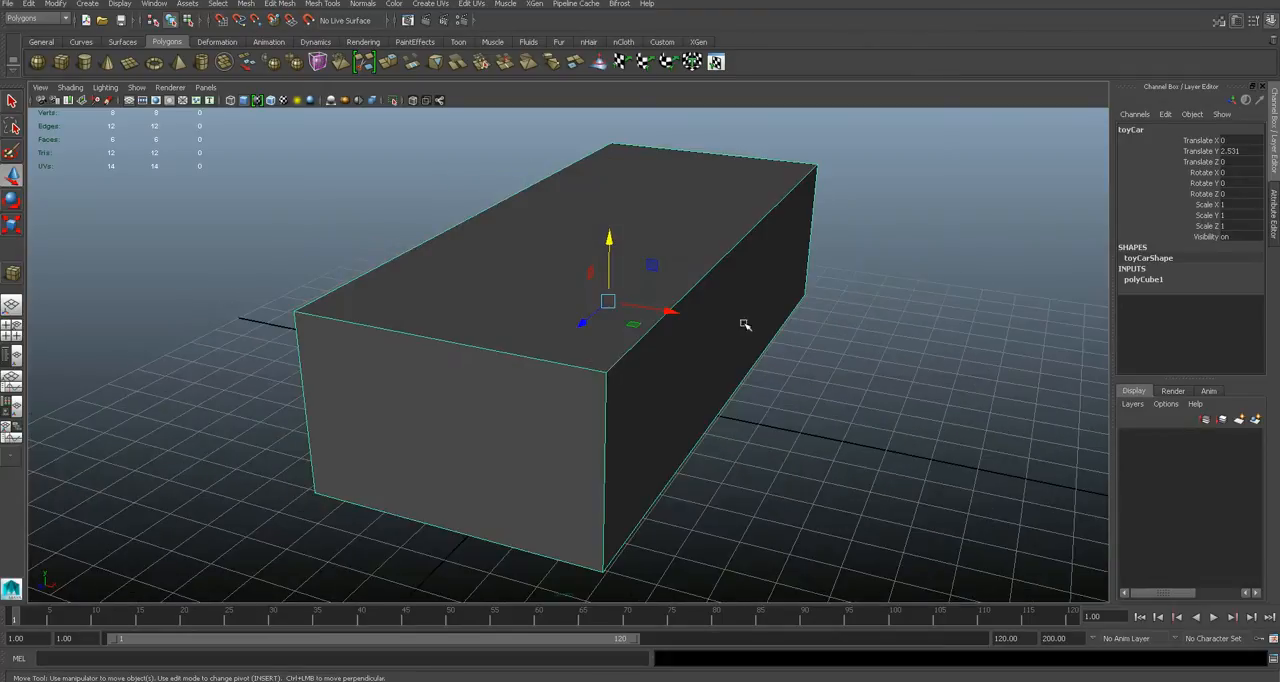
pyautogui.click(1273, 215)
pyautogui.moveTo(1142, 267); pyautogui.dragTo(1144, 269)
# - Delete the faces on the negative X half of the toyCar box
pyautogui.keyDown('alt'); pyautogui.moveTo(580, 306); pyautogui.dragTo(549, 265); pyautogui.keyUp('alt')
pyautogui.keyDown('alt'); pyautogui.moveTo(518, 314); pyautogui.dragTo(511, 277); pyautogui.keyUp('alt')
pyautogui.moveTo(509, 292); pyautogui.dragTo(483, 287, button='right')
pyautogui.moveTo(274, 184); pyautogui.dragTo(553, 335)
pyautogui.press('Delete')
pyautogui.moveTo(553, 335); pyautogui.dragTo(594, 314, button='right')
pyautogui.moveTo(666, 354)
pyautogui.keyDown('alt'); pyautogui.mouseDown()
pyautogui.moveTo(640, 337)
pyautogui.moveTo(760, 346)
pyautogui.moveTo(650, 345)
pyautogui.mouseUp(); pyautogui.keyUp('alt')
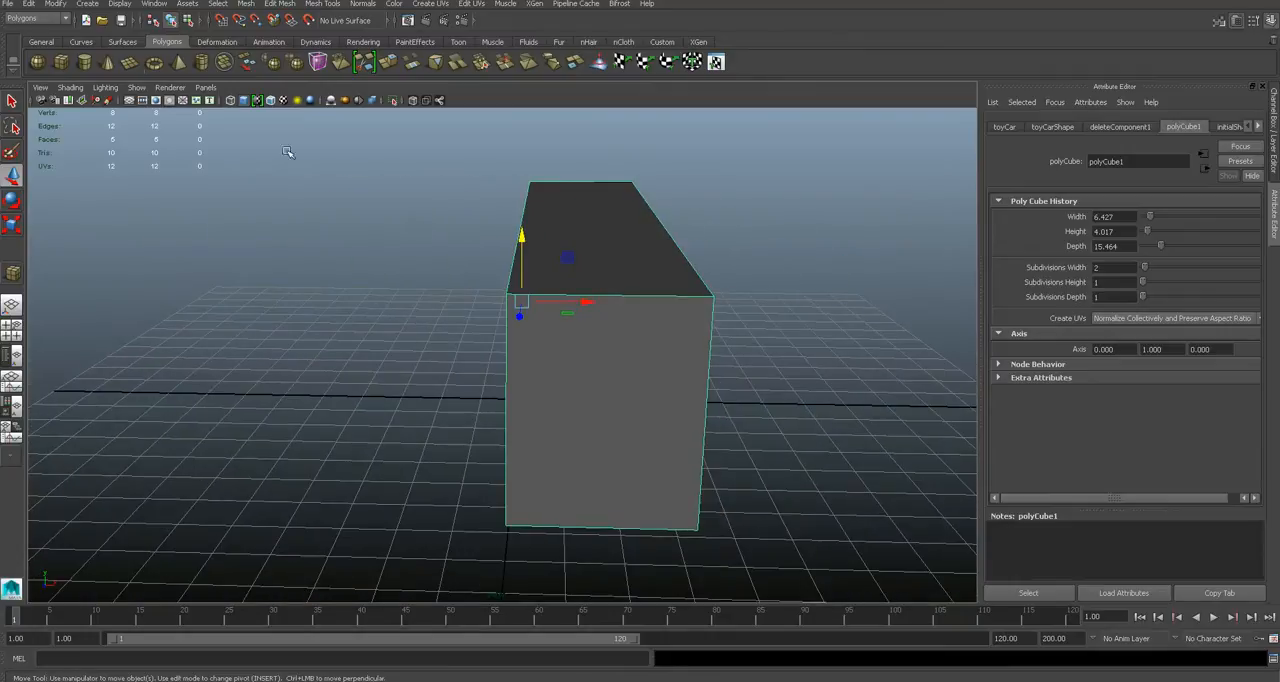
# - Duplicate the remaining half with Duplicate Special as one instance under the same parent, without any translation, rotation or scaling
pyautogui.click(29, 3)
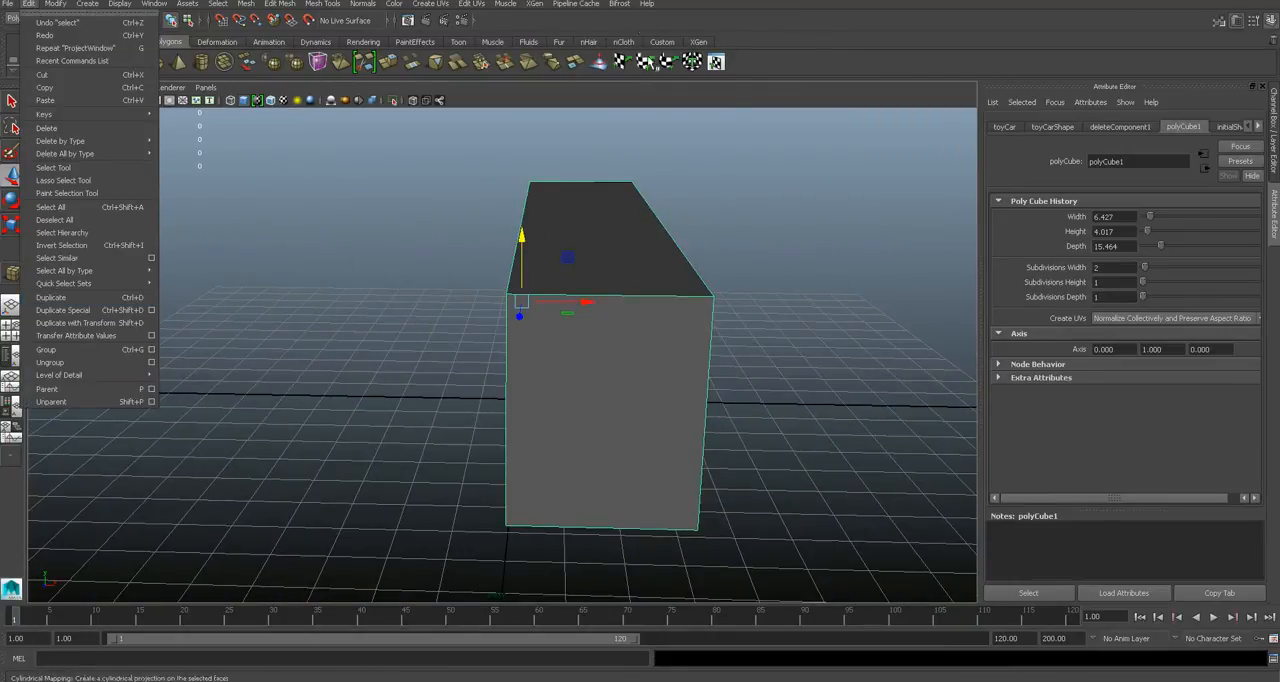
pyautogui.click(622, 3)
pyautogui.moveTo(579, 294)
pyautogui.keyDown('alt'); pyautogui.mouseDown()
pyautogui.moveTo(711, 290)
pyautogui.moveTo(580, 291)
pyautogui.mouseUp(); pyautogui.keyUp('alt')
pyautogui.click(29, 3)
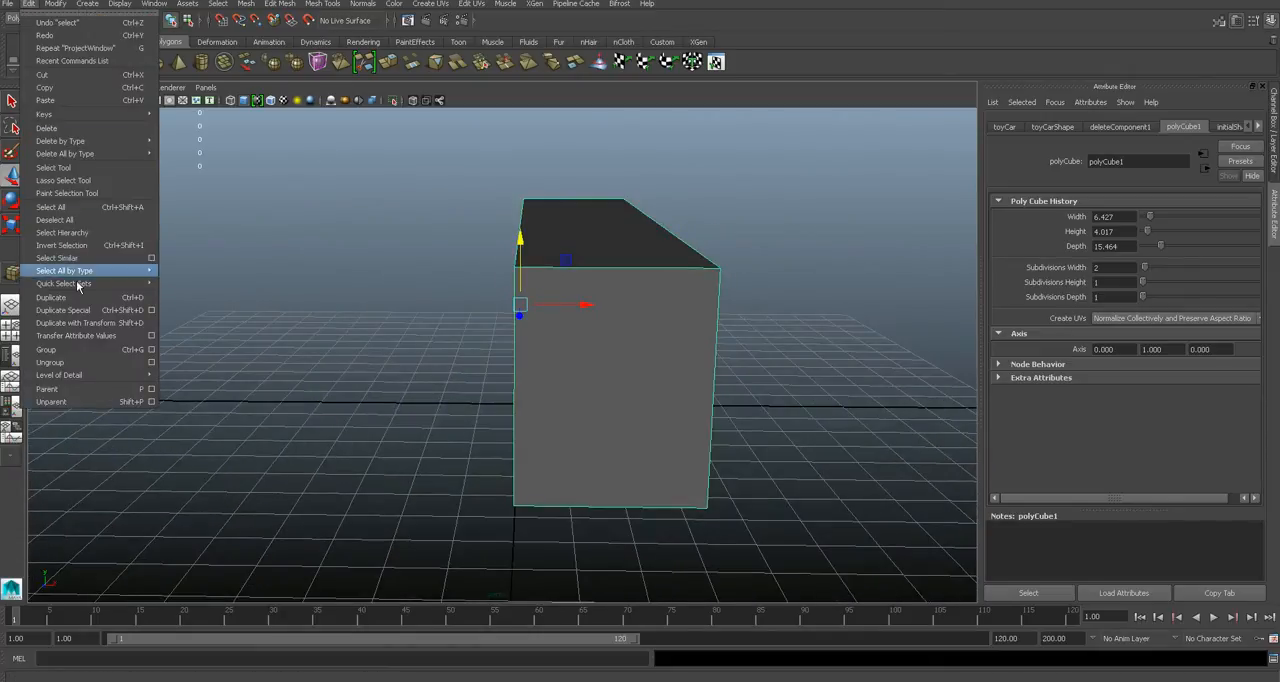
pyautogui.click(151, 315)
pyautogui.moveTo(486, 150); pyautogui.dragTo(828, 120)
pyautogui.click(692, 181)
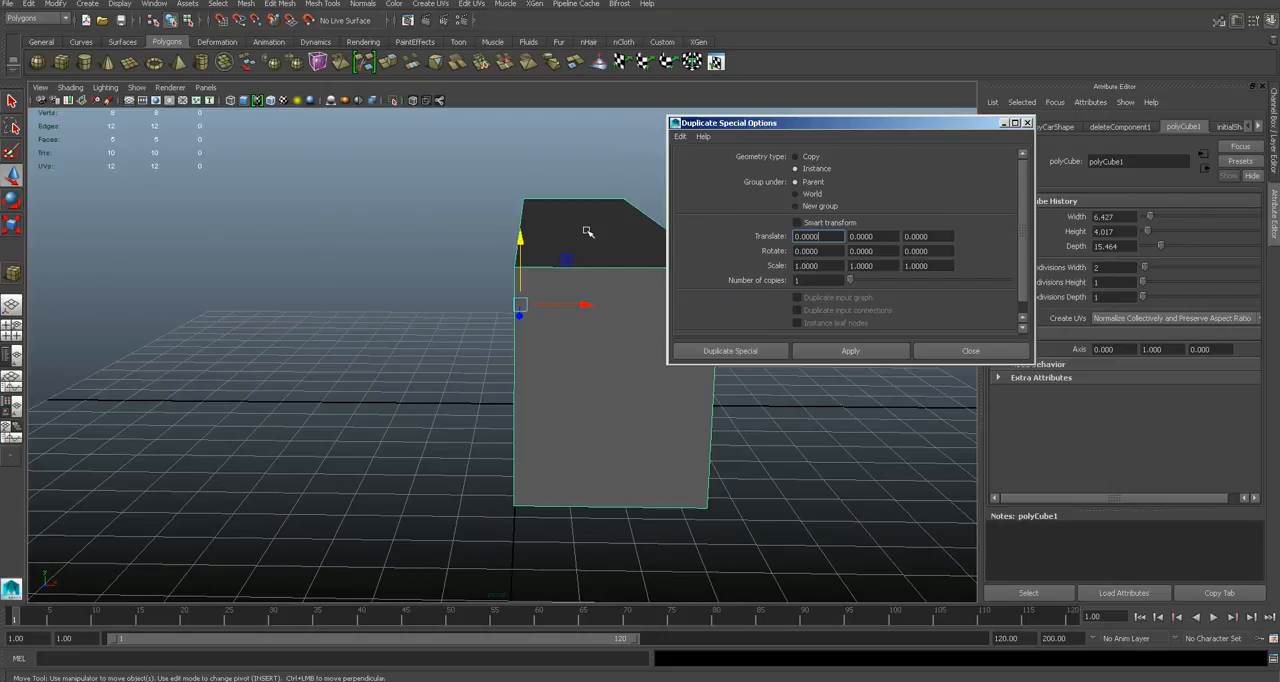
pyautogui.click(727, 352)
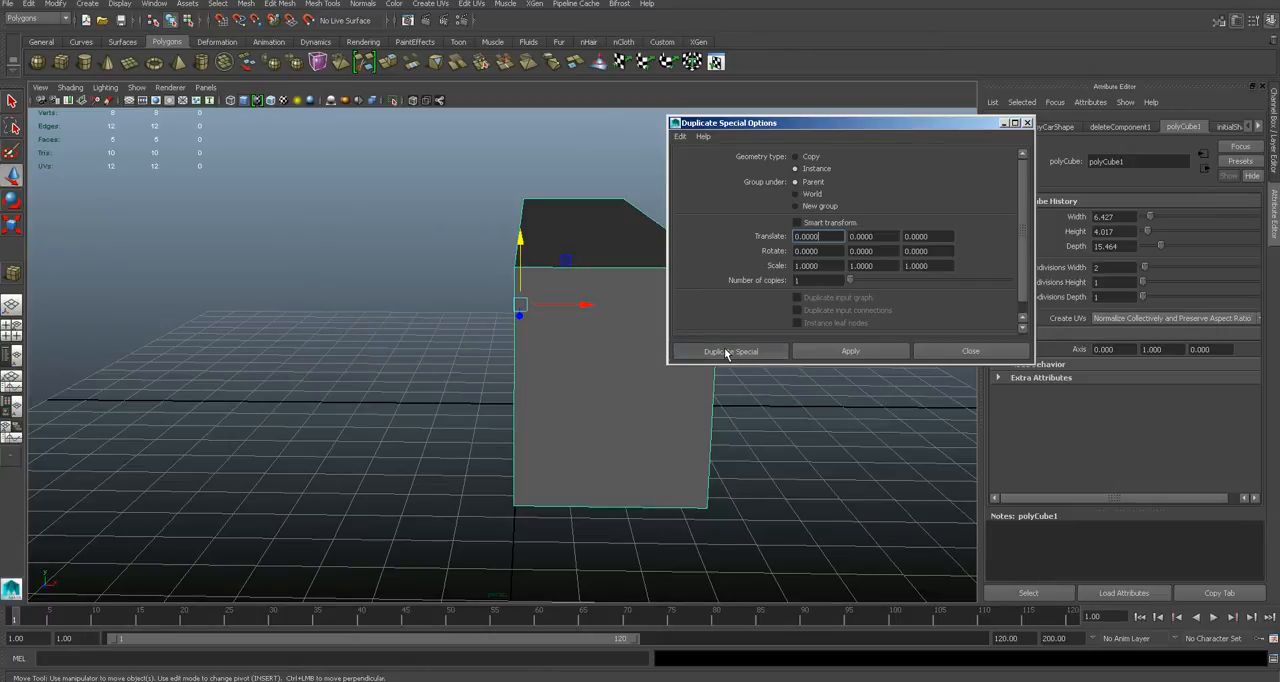
# - Move the instanced half along negative X to about -3.6, beside the original half
pyautogui.keyDown('alt'); pyautogui.moveTo(653, 356); pyautogui.dragTo(445, 288); pyautogui.keyUp('alt')
pyautogui.keyDown('alt'); pyautogui.moveTo(583, 337); pyautogui.dragTo(686, 320); pyautogui.keyUp('alt')
pyautogui.click(686, 320)
pyautogui.moveTo(686, 320); pyautogui.dragTo(652, 316, button='right')
pyautogui.click(755, 297)
pyautogui.moveTo(762, 290); pyautogui.dragTo(680, 286)
pyautogui.moveTo(680, 286); pyautogui.dragTo(733, 268, button='right')
pyautogui.click(772, 270)
pyautogui.keyDown('alt'); pyautogui.moveTo(772, 270); pyautogui.dragTo(451, 257); pyautogui.keyUp('alt')
pyautogui.click(435, 266)
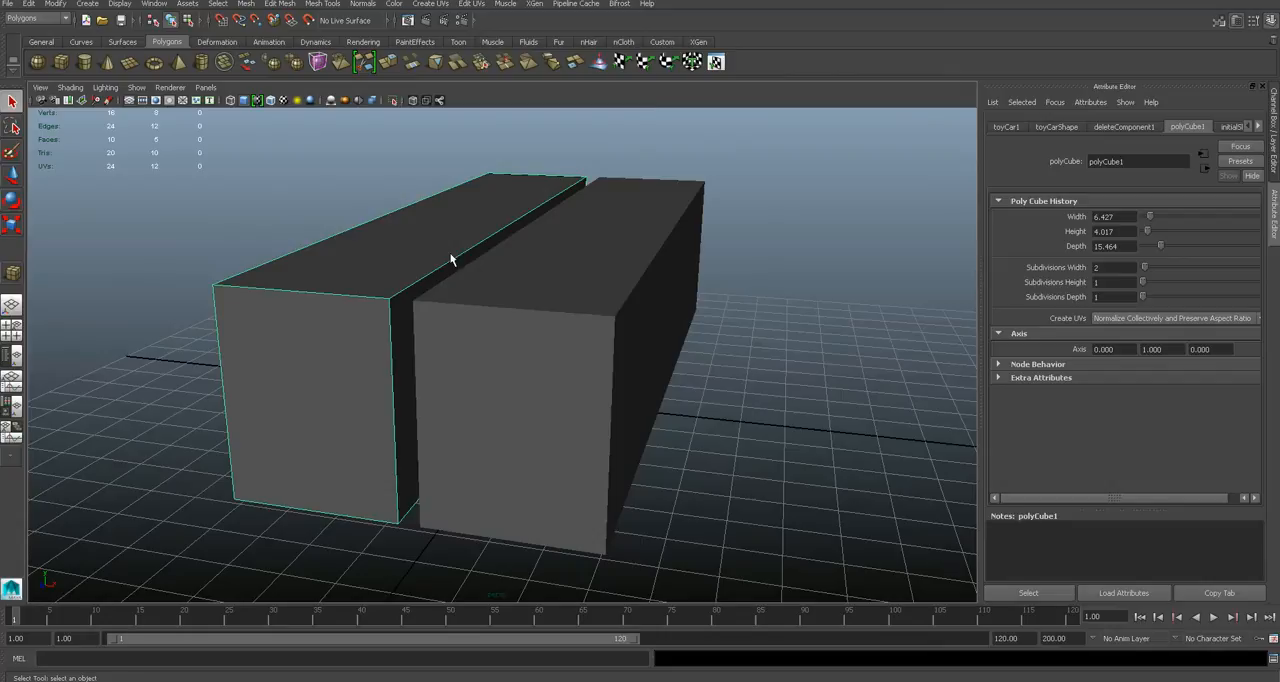
# - Mirror the instanced half by setting its Scale X to -1
pyautogui.click(1270, 148)
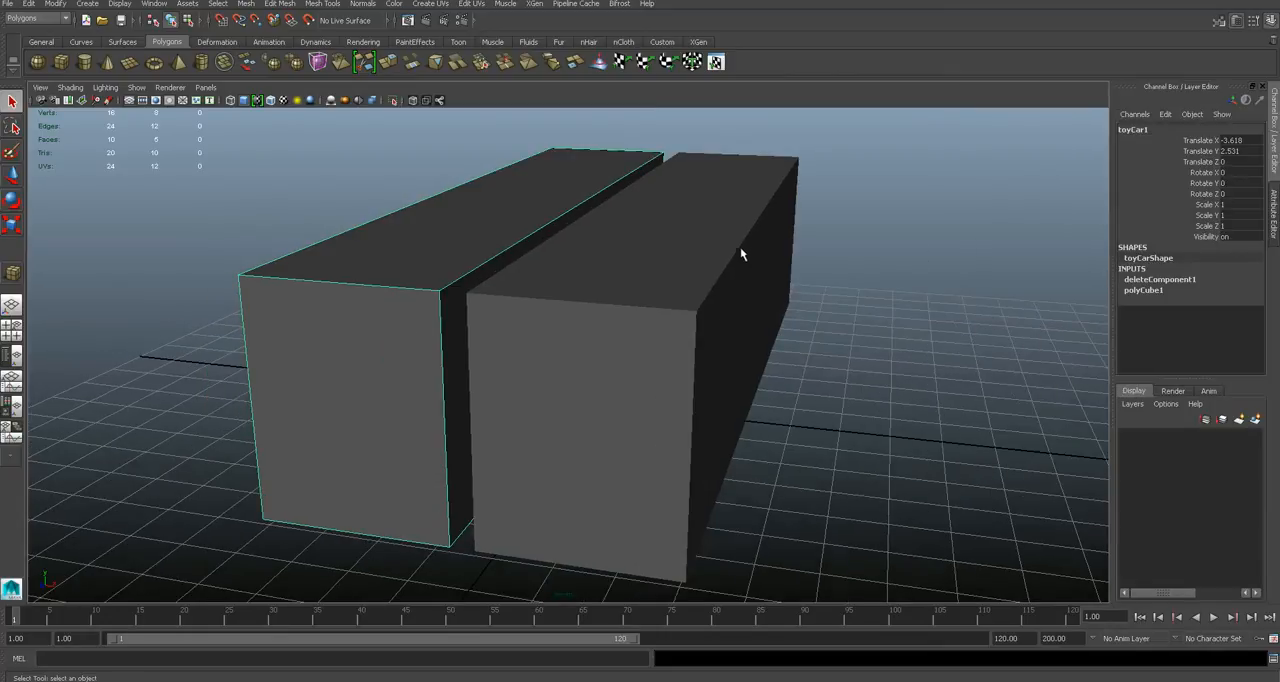
pyautogui.keyDown('alt'); pyautogui.moveTo(741, 250); pyautogui.dragTo(758, 245); pyautogui.keyUp('alt')
pyautogui.click(1227, 204)
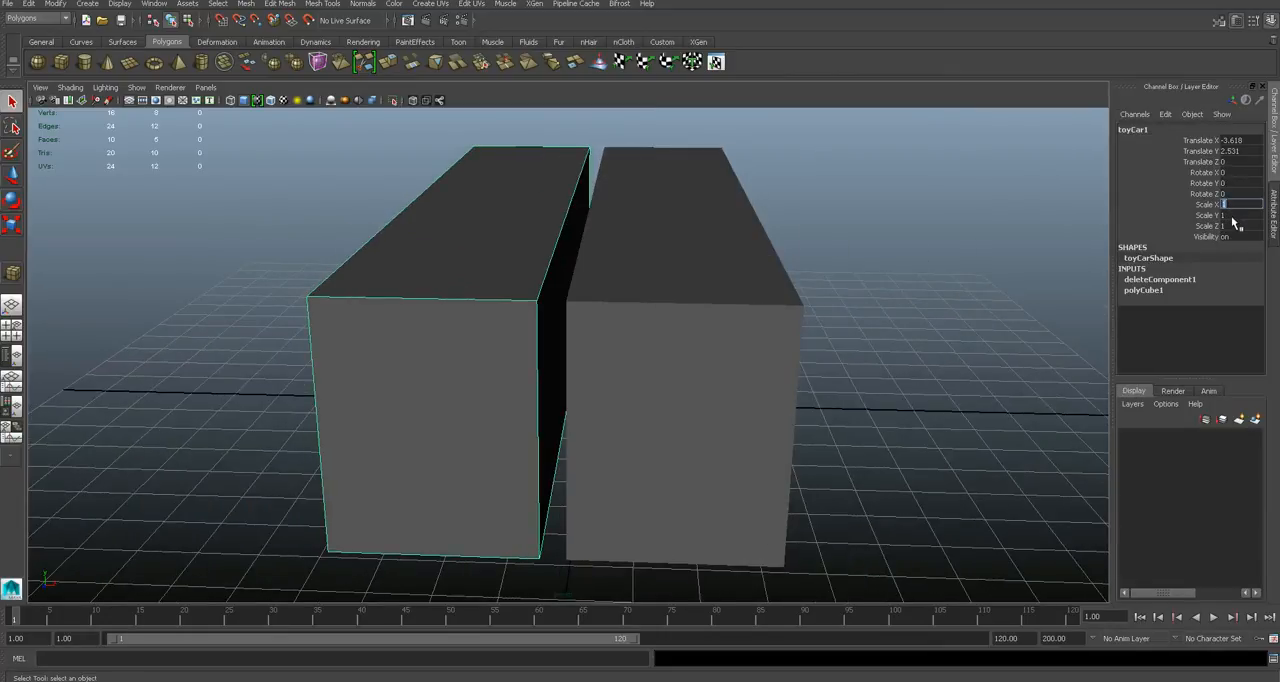
pyautogui.write('-1')
pyautogui.press('Return')
# - Switch the viewport renderer to Legacy Default Viewport
pyautogui.click(915, 291)
pyautogui.keyDown('alt'); pyautogui.moveTo(728, 312); pyautogui.dragTo(654, 316); pyautogui.keyUp('alt')
pyautogui.keyDown('alt'); pyautogui.moveTo(455, 292); pyautogui.dragTo(620, 317); pyautogui.keyUp('alt')
pyautogui.keyDown('alt'); pyautogui.moveTo(611, 333); pyautogui.dragTo(612, 335); pyautogui.keyUp('alt')
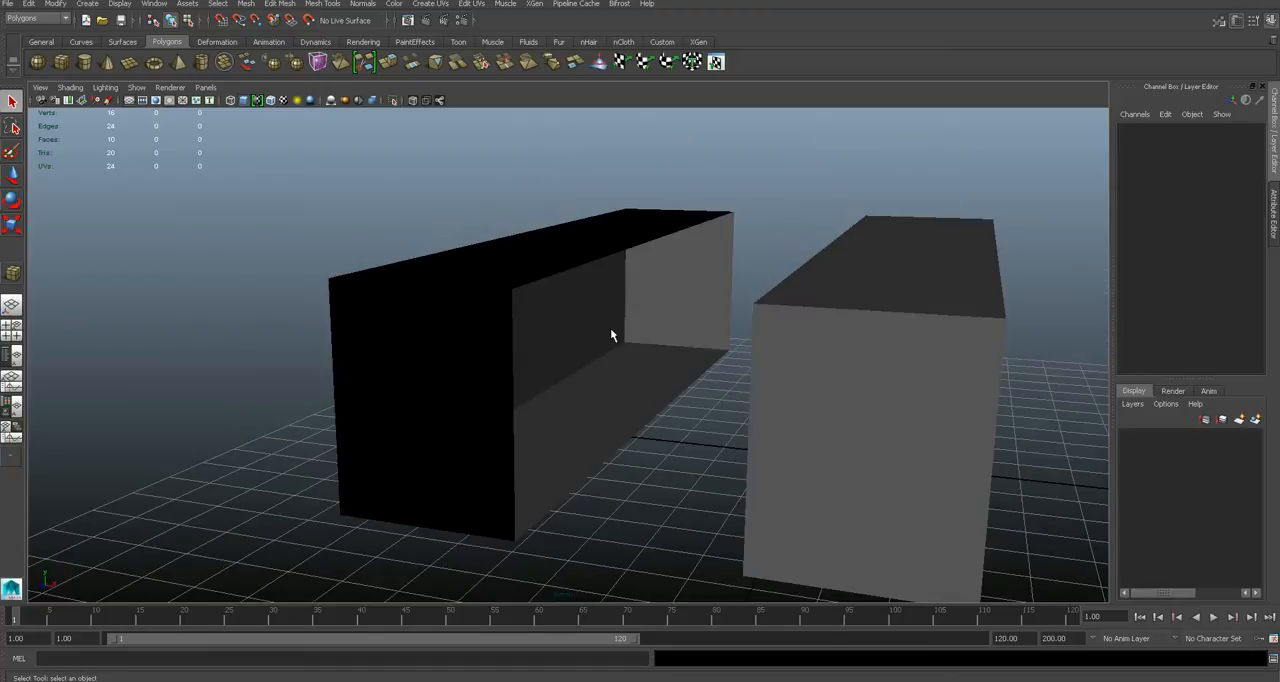
pyautogui.moveTo(517, 266)
pyautogui.keyDown('alt'); pyautogui.mouseDown()
pyautogui.moveTo(549, 280)
pyautogui.moveTo(540, 268)
pyautogui.mouseUp(); pyautogui.keyUp('alt')
pyautogui.click(540, 268)
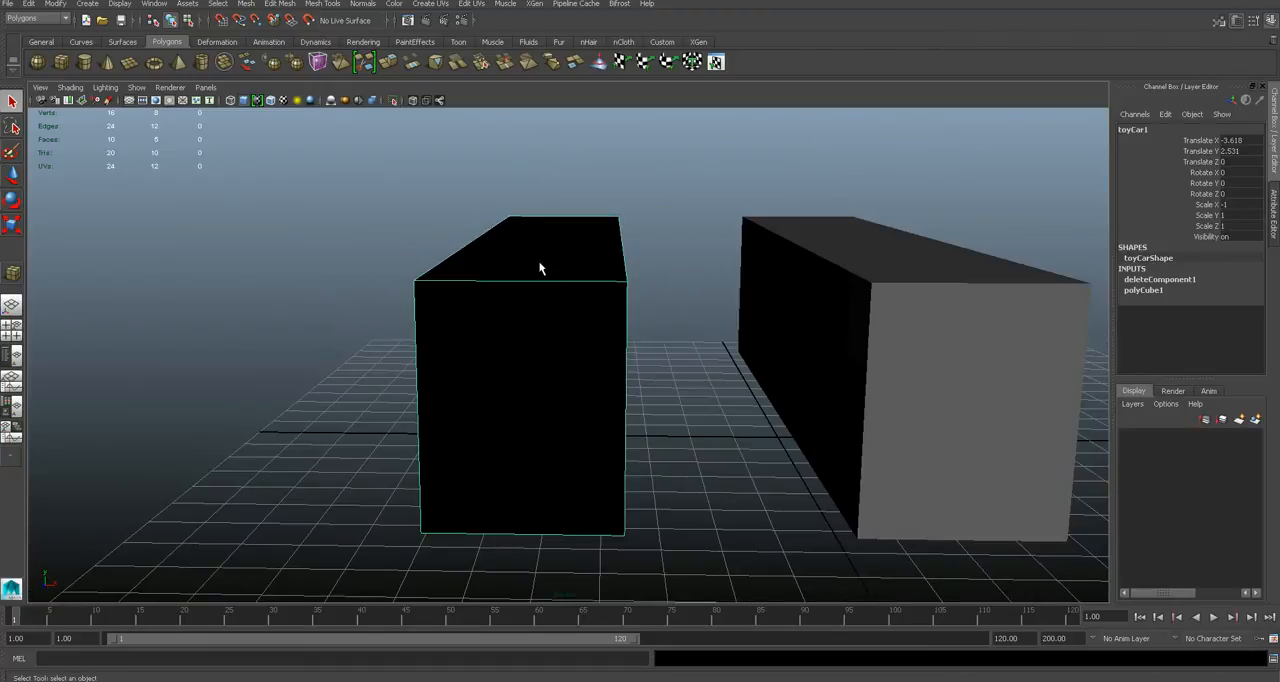
pyautogui.click(169, 88)
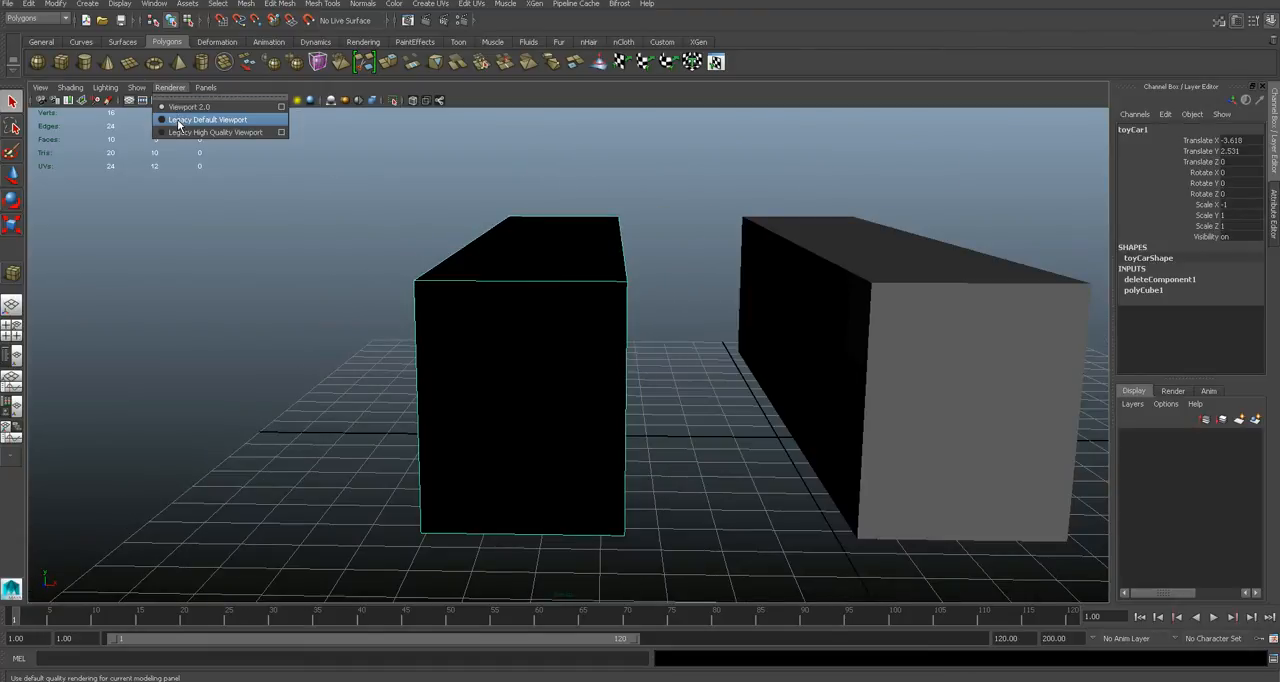
pyautogui.click(180, 121)
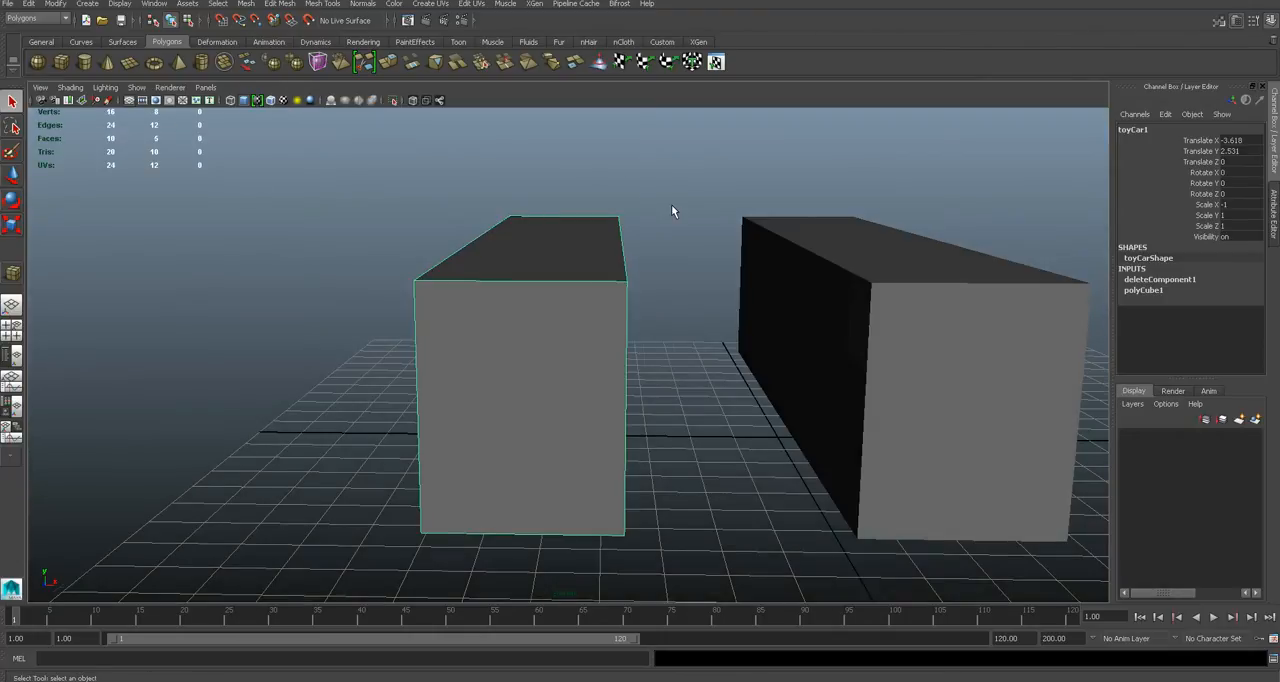
# - Set the mirrored half's Translate X to 0 so that it meets the original half
pyautogui.keyDown('alt'); pyautogui.moveTo(671, 204); pyautogui.dragTo(660, 222); pyautogui.keyUp('alt')
pyautogui.press('w')
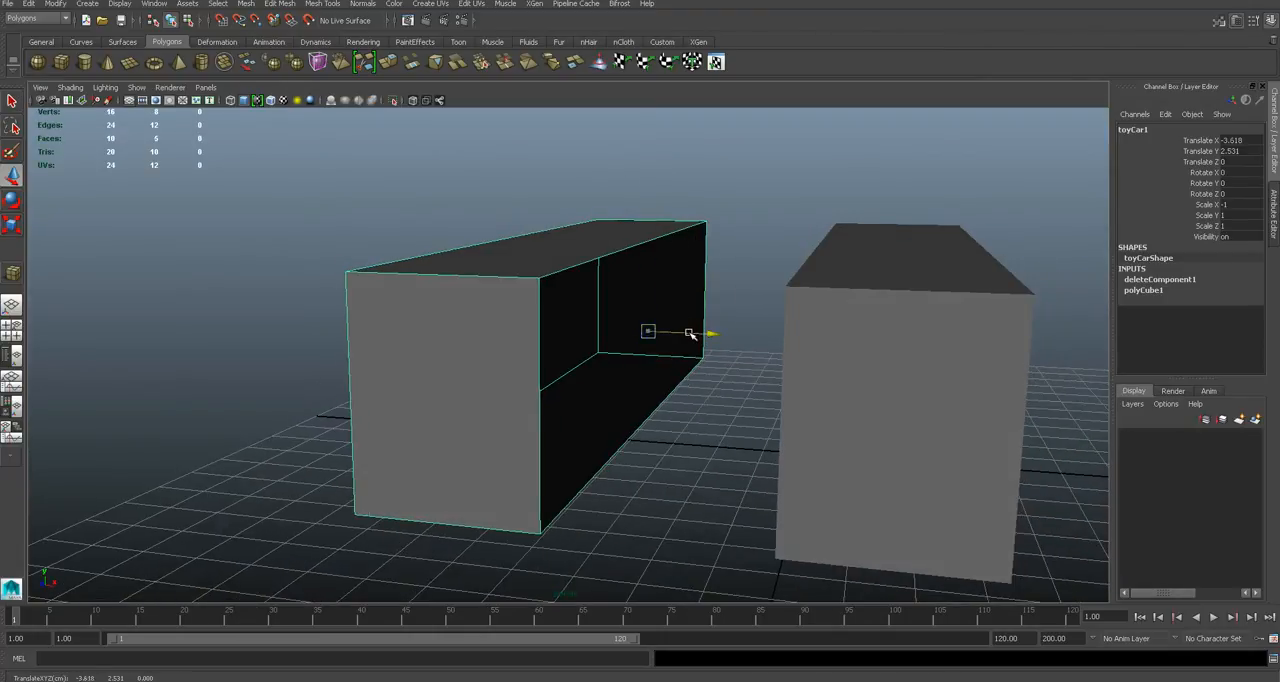
pyautogui.moveTo(700, 331); pyautogui.dragTo(719, 333)
pyautogui.click(1237, 142)
pyautogui.write('0')
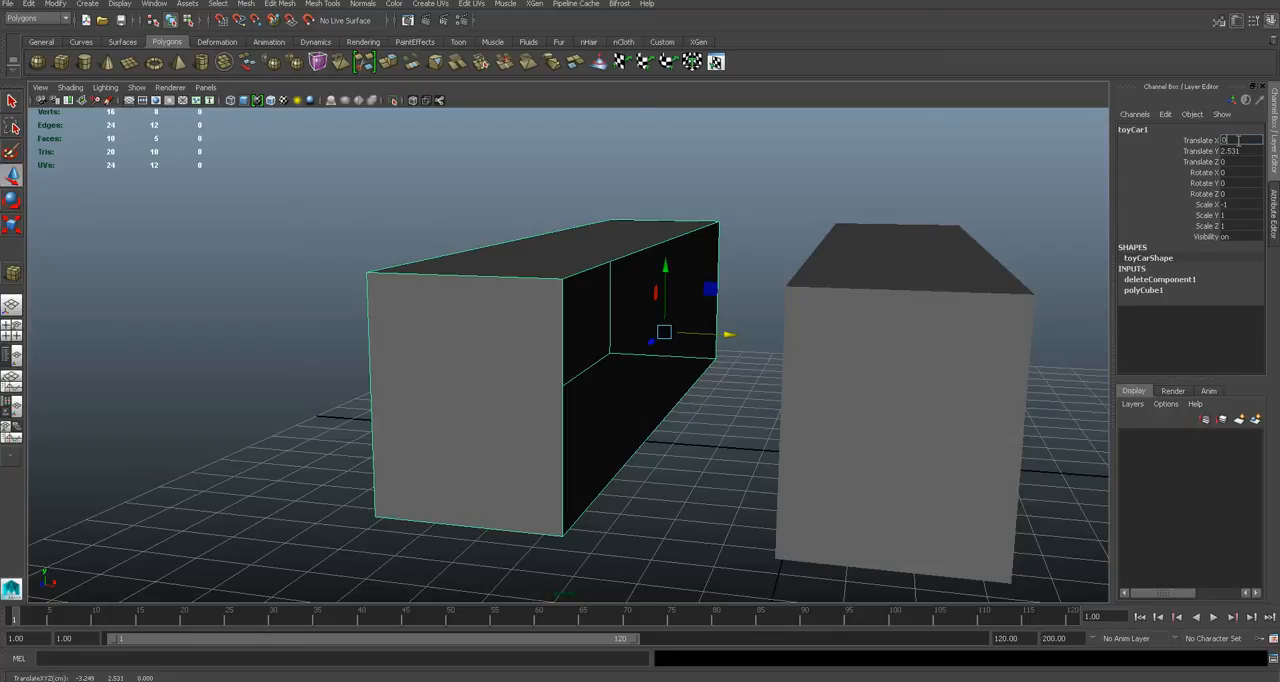
pyautogui.press('Return')
pyautogui.click(1036, 194)
pyautogui.keyDown('alt'); pyautogui.moveTo(851, 226); pyautogui.dragTo(726, 286); pyautogui.keyUp('alt')
pyautogui.scroll(4, 726, 286)
pyautogui.click(767, 326)
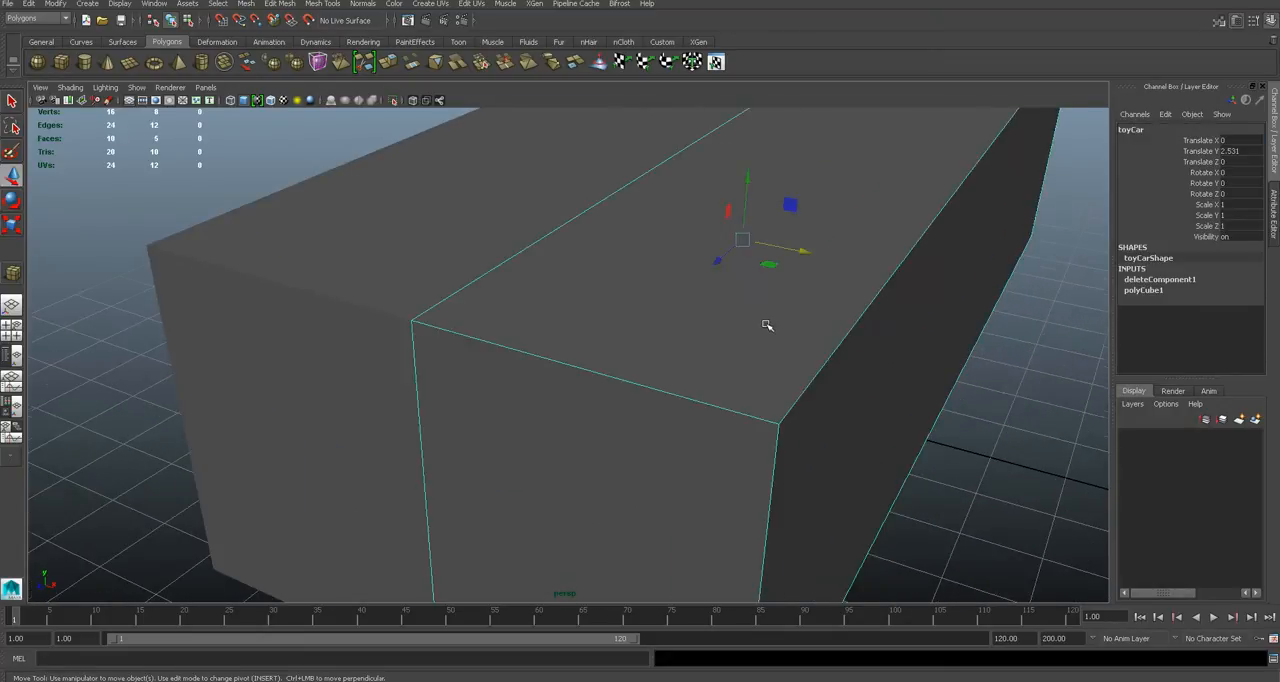
pyautogui.scroll(-3, 766, 326)
pyautogui.moveTo(679, 336); pyautogui.dragTo(629, 330, button='right')
pyautogui.moveTo(664, 387); pyautogui.dragTo(700, 246)
pyautogui.hotkey('ctrl', 'z')
pyautogui.hotkey('ctrl', 'z')
pyautogui.keyDown('alt'); pyautogui.moveTo(908, 397); pyautogui.dragTo(737, 320); pyautogui.keyUp('alt')
pyautogui.moveTo(735, 271); pyautogui.dragTo(790, 256, button='right')
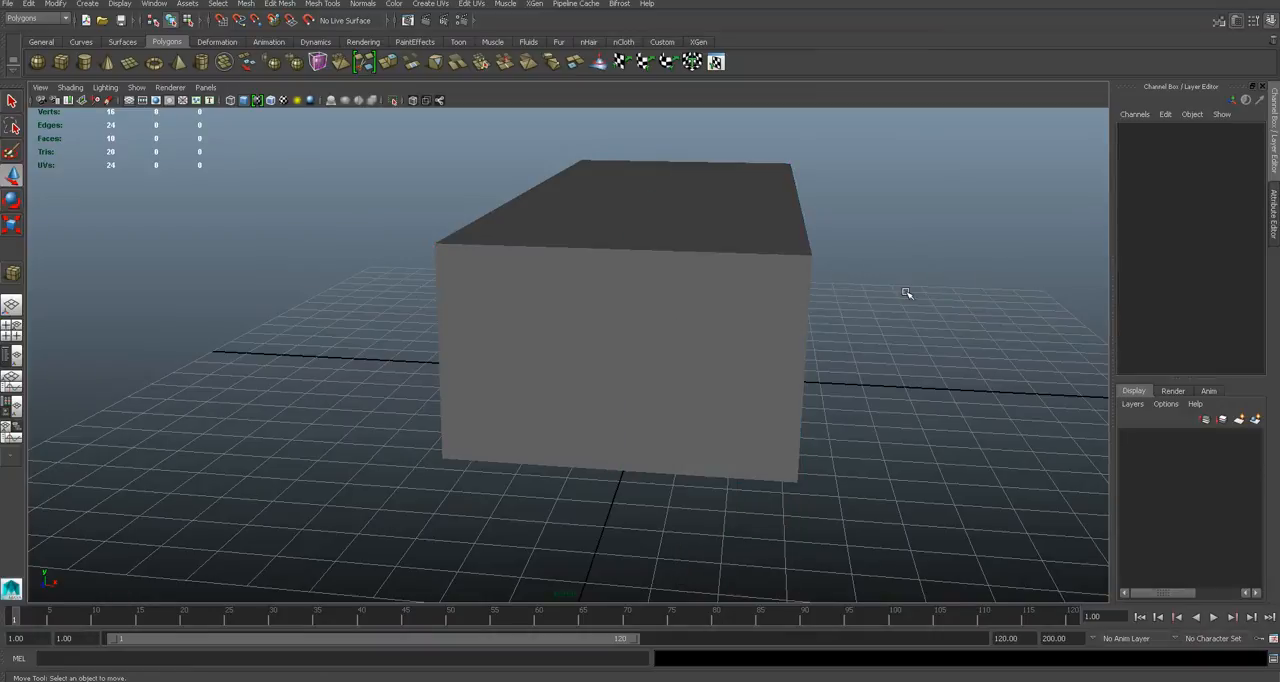
pyautogui.keyDown('alt'); pyautogui.moveTo(906, 289); pyautogui.dragTo(748, 291); pyautogui.keyUp('alt')
# - Select the original half and set the Insert Edge Loop Tool to maintain position with Multiple edge loops
pyautogui.click(729, 279)
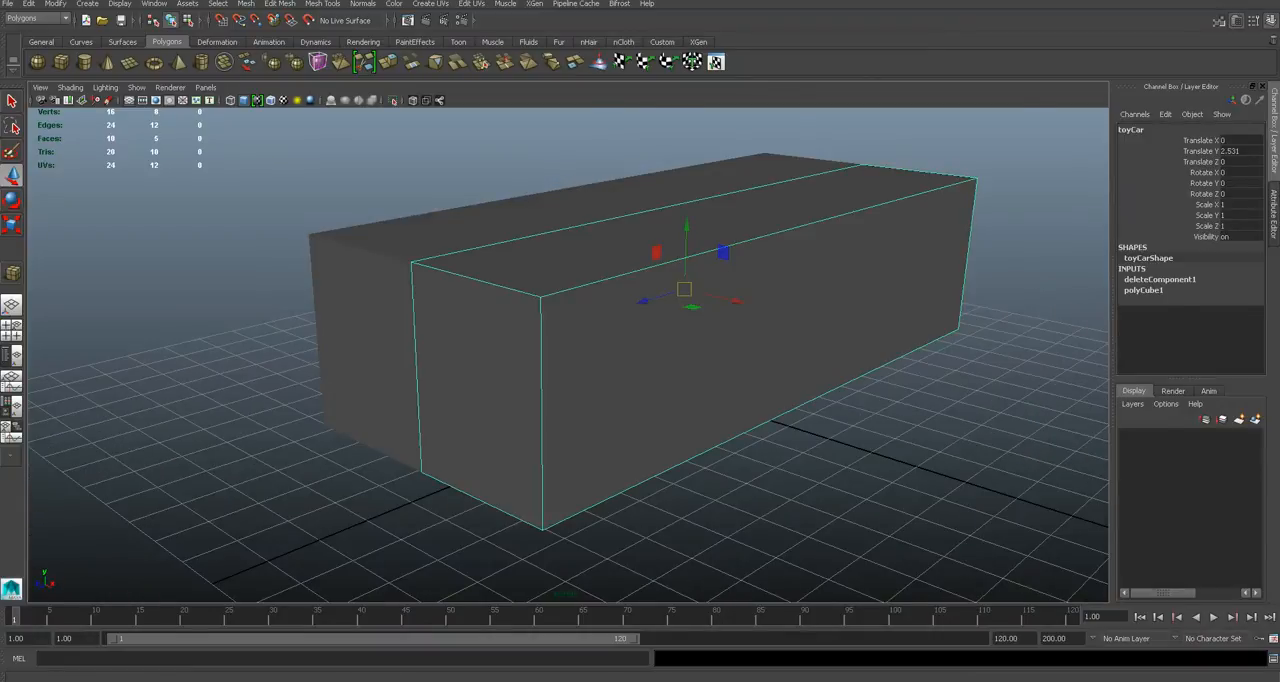
pyautogui.click(588, 681)
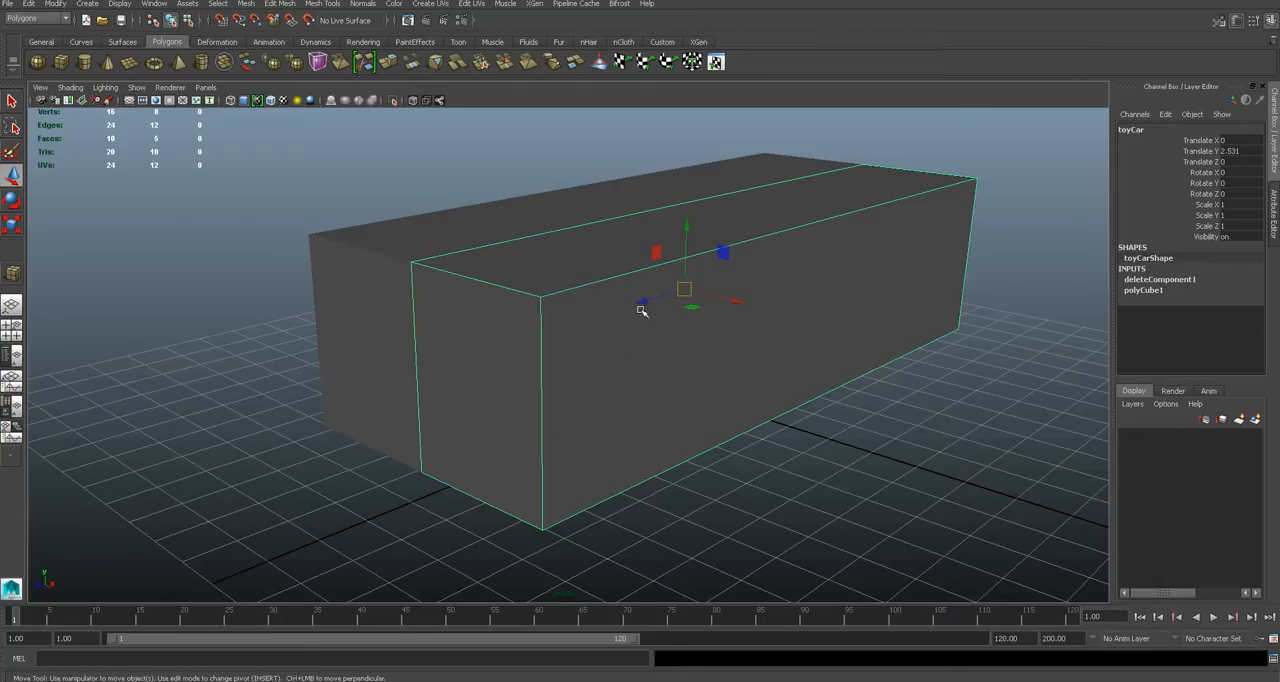
pyautogui.keyDown('alt'); pyautogui.moveTo(680, 329); pyautogui.dragTo(620, 300); pyautogui.keyUp('alt')
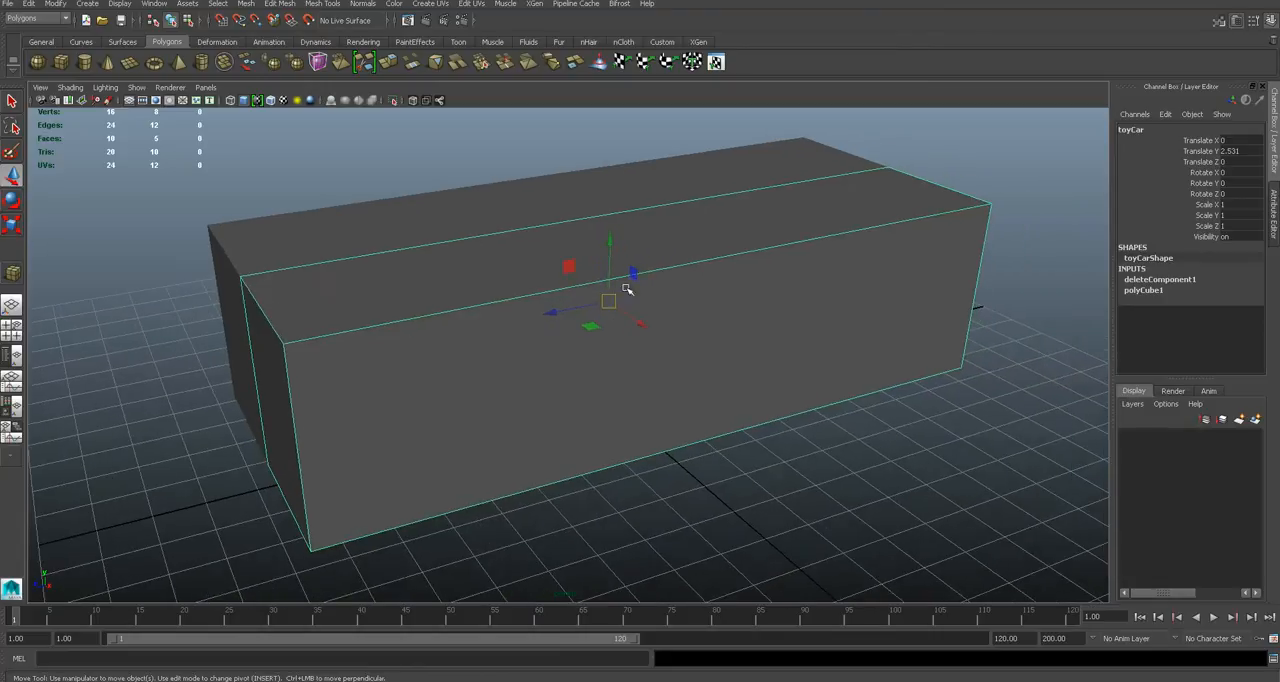
pyautogui.click(322, 3)
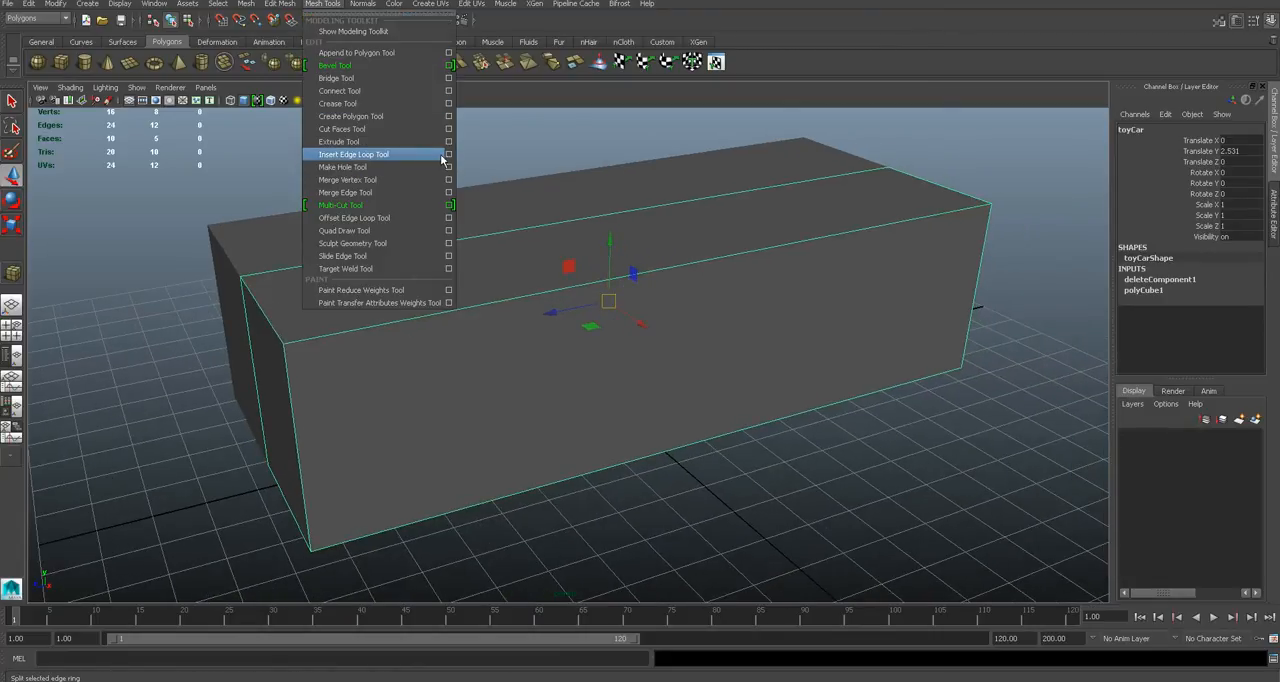
pyautogui.click(450, 156)
pyautogui.moveTo(251, 102); pyautogui.dragTo(824, 134)
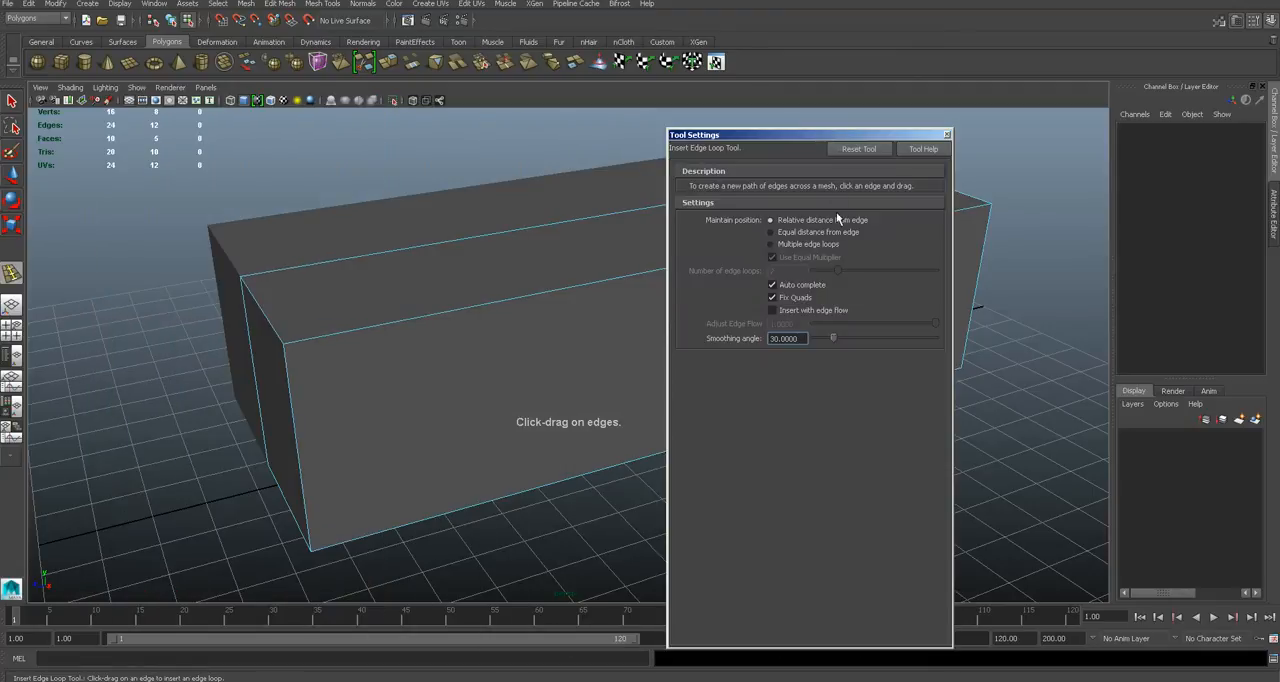
pyautogui.click(787, 242)
pyautogui.moveTo(806, 137); pyautogui.dragTo(844, 128)
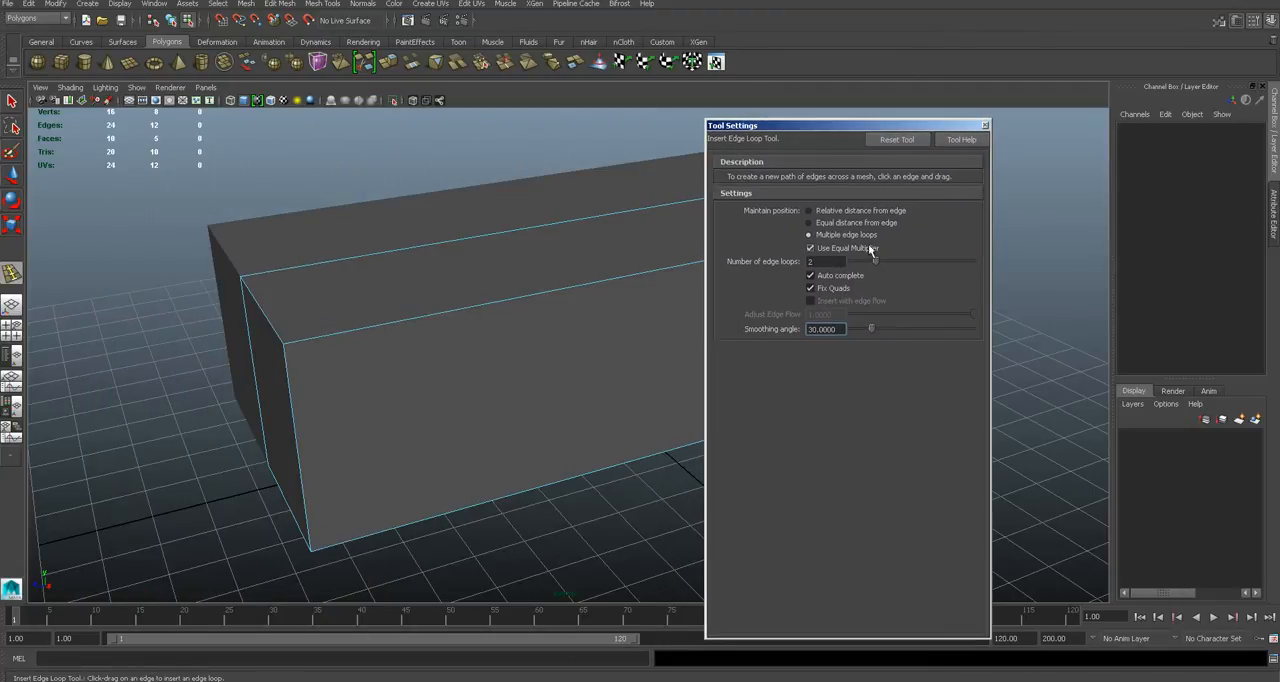
# - Try inserting 10 evenly spaced edge loops across the length of the original half
pyautogui.moveTo(876, 262); pyautogui.dragTo(975, 262)
pyautogui.click(585, 294)
pyautogui.keyDown('alt'); pyautogui.moveTo(621, 338); pyautogui.dragTo(509, 343); pyautogui.keyUp('alt')
pyautogui.hotkey('ctrl', 'z')
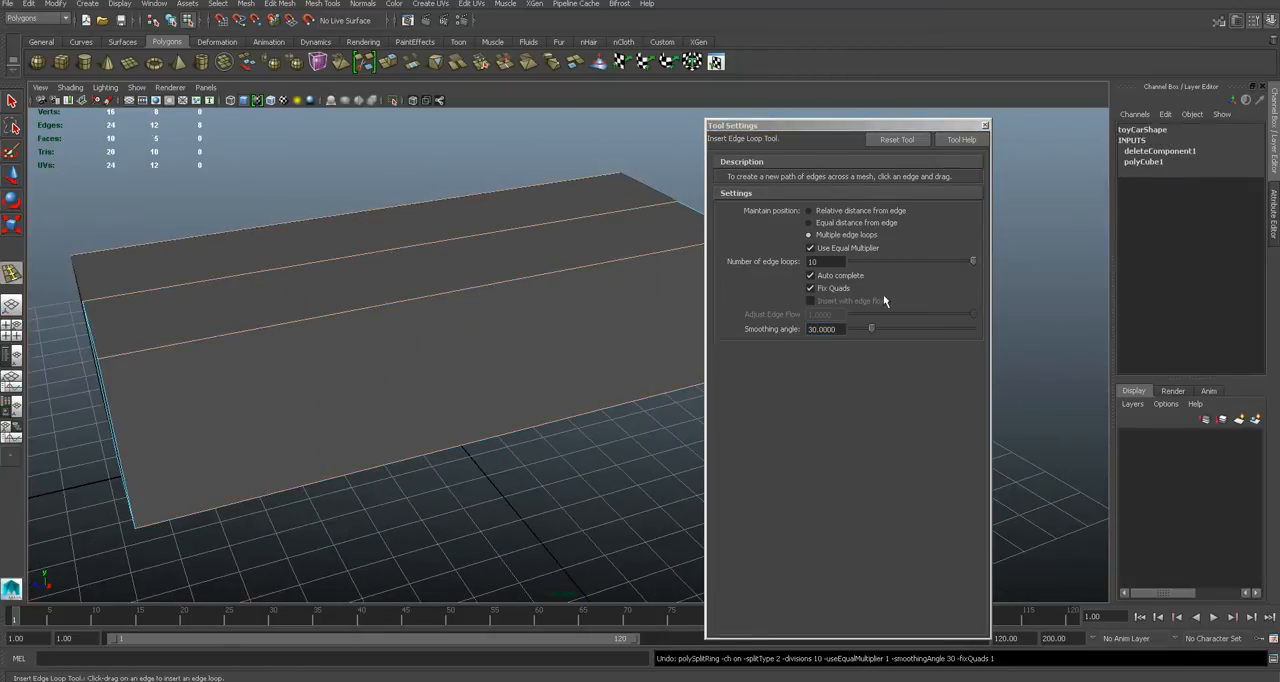
# - Set the number of edge loops to 2 and insert them across the length of the original half
pyautogui.moveTo(920, 266); pyautogui.dragTo(887, 263)
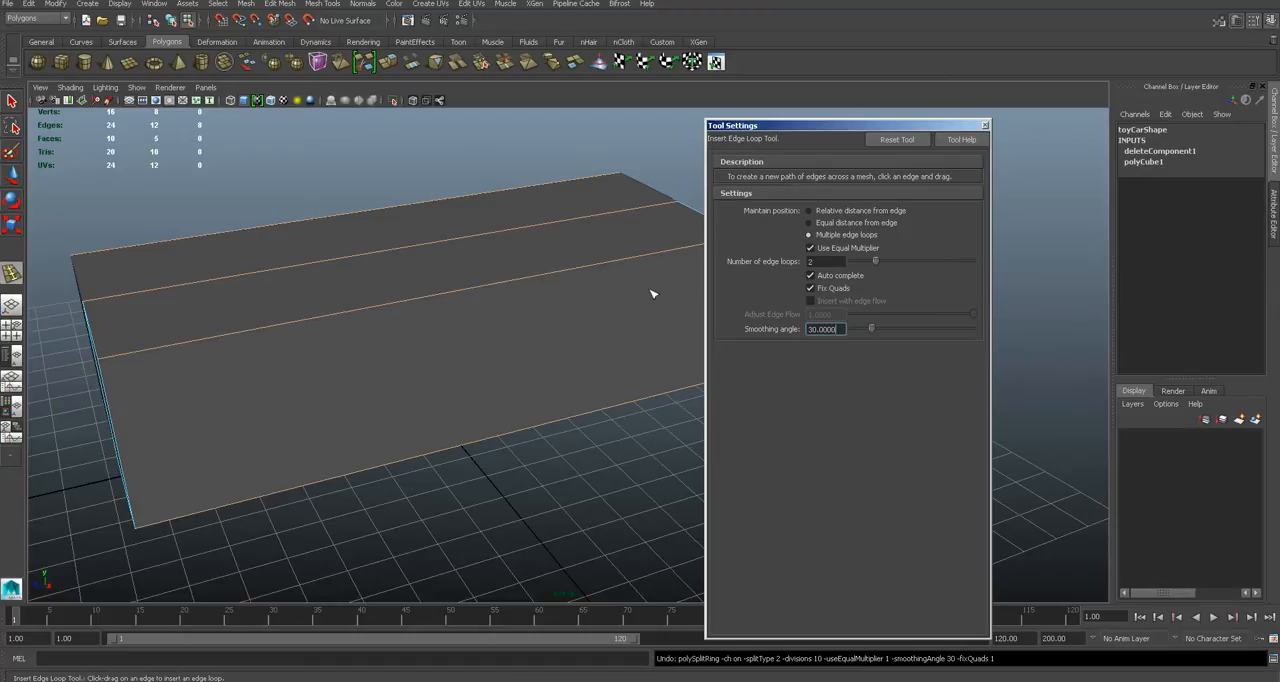
pyautogui.click(404, 305)
pyautogui.keyDown('alt'); pyautogui.moveTo(480, 340); pyautogui.dragTo(451, 329); pyautogui.keyUp('alt')
pyautogui.press('q')
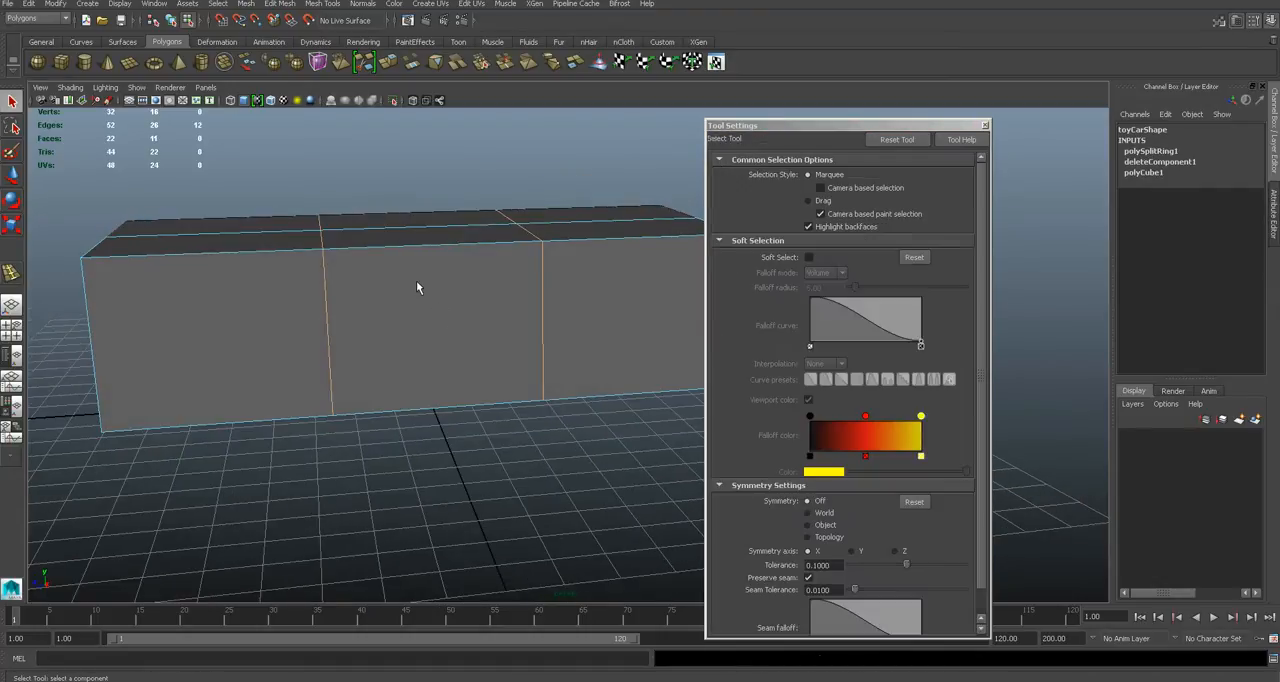
pyautogui.click(985, 125)
# - Move the front loop's vertices slightly towards the body's front end and the rear loop's vertices slightly towards the rear end
pyautogui.keyDown('alt'); pyautogui.moveTo(560, 320); pyautogui.dragTo(640, 334); pyautogui.keyUp('alt')
pyautogui.rightClick(570, 333)
pyautogui.moveTo(570, 333); pyautogui.dragTo(514, 333, button='right')
pyautogui.keyDown('alt'); pyautogui.moveTo(514, 334); pyautogui.dragTo(533, 346); pyautogui.keyUp('alt')
pyautogui.press('w')
pyautogui.moveTo(459, 221); pyautogui.dragTo(526, 495)
pyautogui.moveTo(473, 334); pyautogui.dragTo(440, 334)
pyautogui.moveTo(618, 207); pyautogui.dragTo(757, 488)
pyautogui.moveTo(659, 334); pyautogui.dragTo(679, 333)
pyautogui.keyDown('alt'); pyautogui.moveTo(522, 383); pyautogui.dragTo(589, 376); pyautogui.keyUp('alt')
pyautogui.click(670, 465)
pyautogui.scroll(2, 670, 465)
pyautogui.keyDown('alt'); pyautogui.moveTo(621, 450); pyautogui.dragTo(603, 442); pyautogui.keyUp('alt')
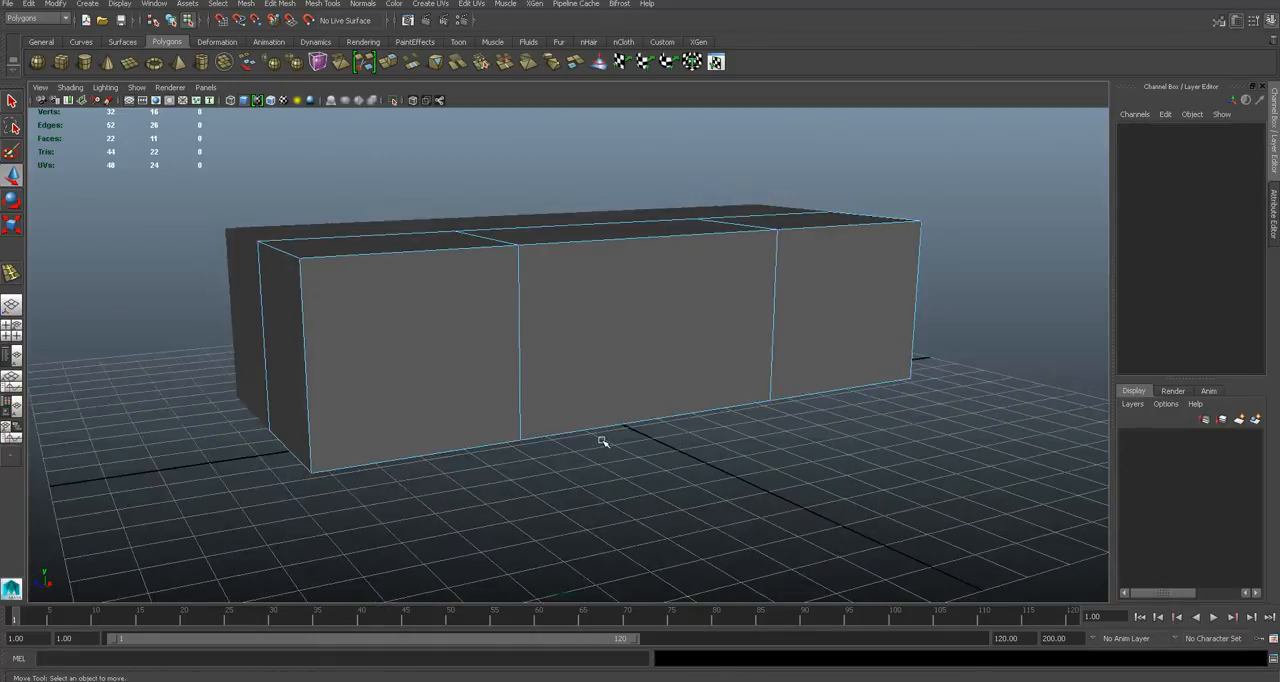
# - Check the car reference photo and insert a single lengthwise edge loop near the body's base, using relative distance from edge
pyautogui.scroll(4, 603, 442)
pyautogui.click(567, 679)
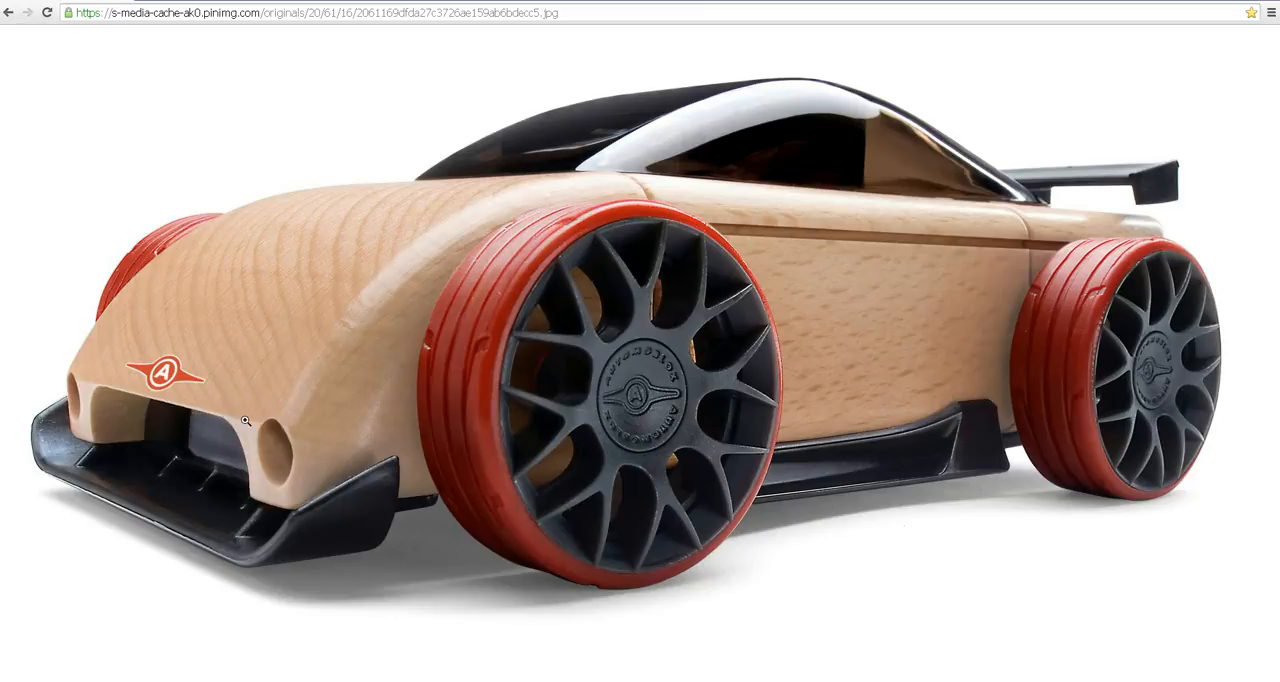
pyautogui.hotkey('alt', 'Tab')
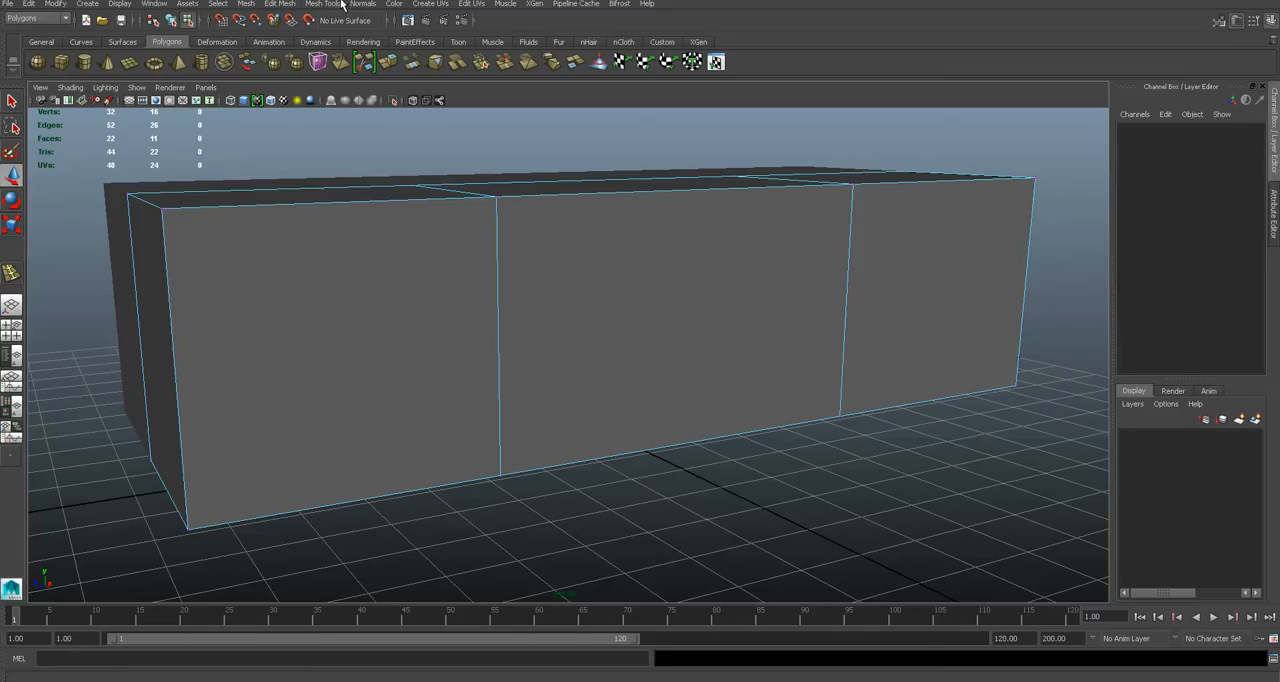
pyautogui.click(322, 4)
pyautogui.click(448, 154)
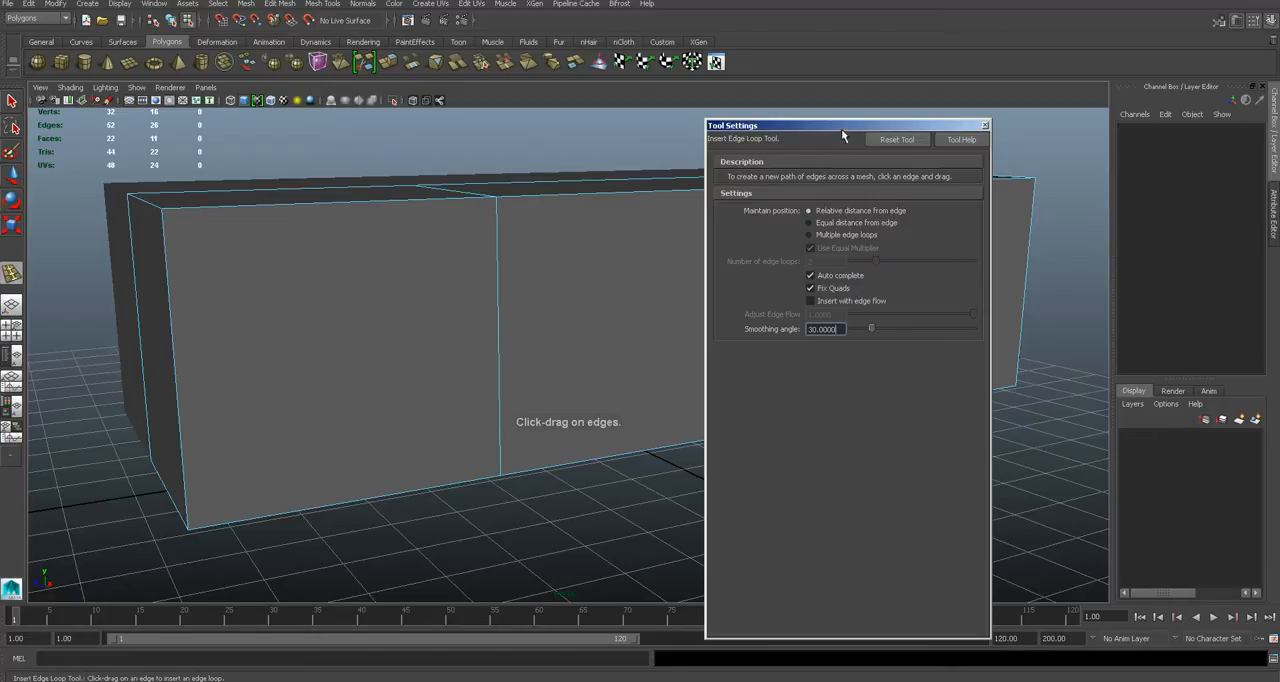
pyautogui.click(983, 126)
pyautogui.moveTo(183, 438); pyautogui.dragTo(186, 486)
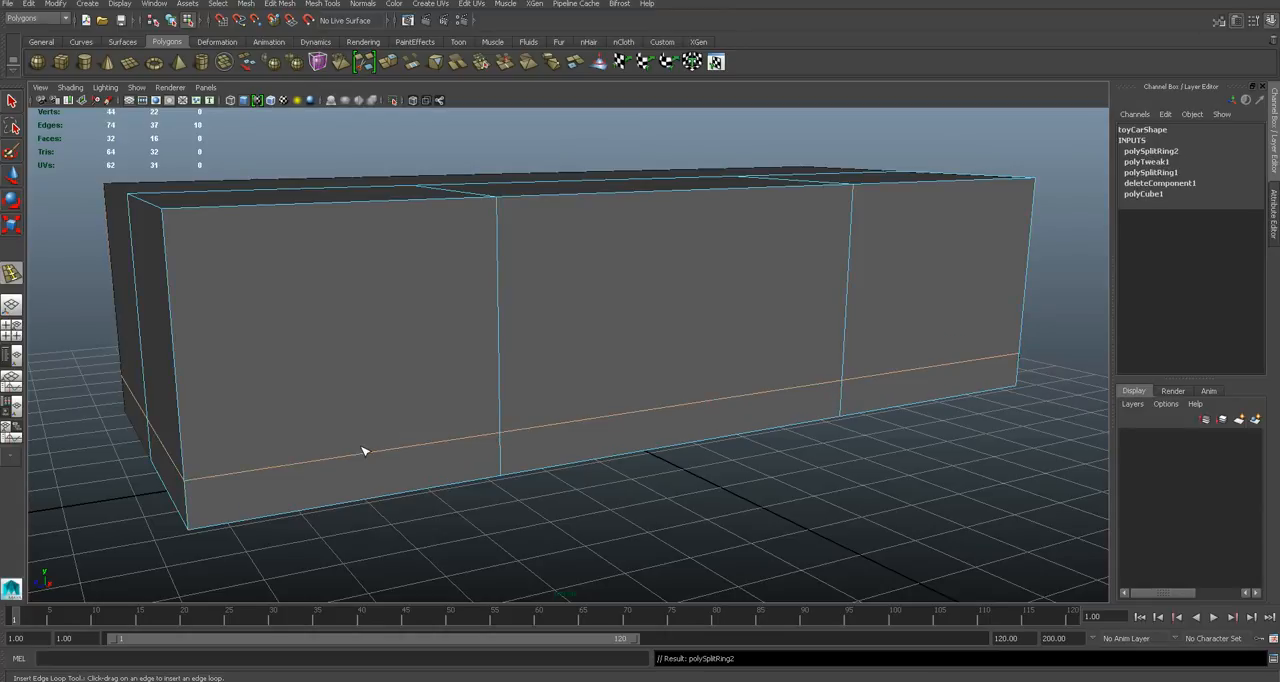
pyautogui.keyDown('alt'); pyautogui.moveTo(298, 421); pyautogui.dragTo(352, 411); pyautogui.keyUp('alt')
pyautogui.press('q')
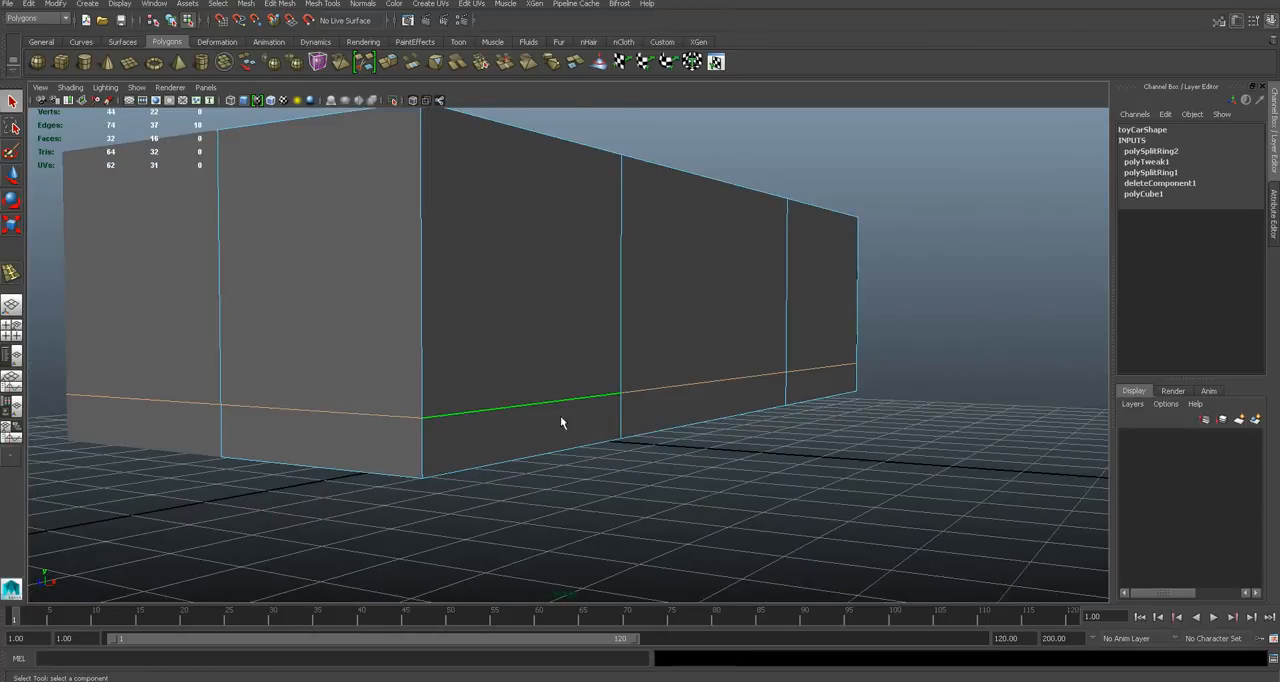
# - Using the car reference photo, move the top front vertices back and down to form a sloped nose
pyautogui.keyDown('alt'); pyautogui.moveTo(560, 418); pyautogui.dragTo(509, 431); pyautogui.keyUp('alt')
pyautogui.hotkey('alt', 'Tab')
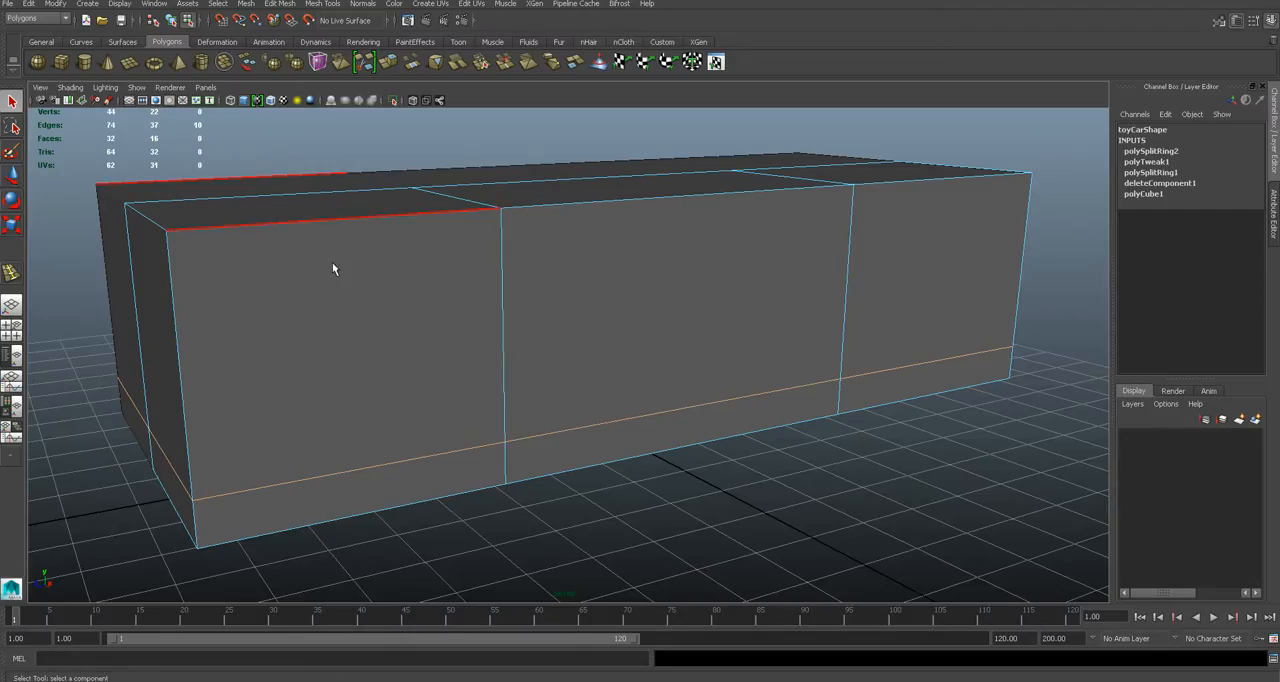
pyautogui.keyDown('alt'); pyautogui.moveTo(334, 266); pyautogui.dragTo(446, 313); pyautogui.keyUp('alt')
pyautogui.moveTo(420, 279); pyautogui.dragTo(371, 281, button='right')
pyautogui.keyDown('alt'); pyautogui.moveTo(371, 282); pyautogui.dragTo(383, 277); pyautogui.keyUp('alt')
pyautogui.press('w')
pyautogui.moveTo(266, 213); pyautogui.dragTo(375, 309)
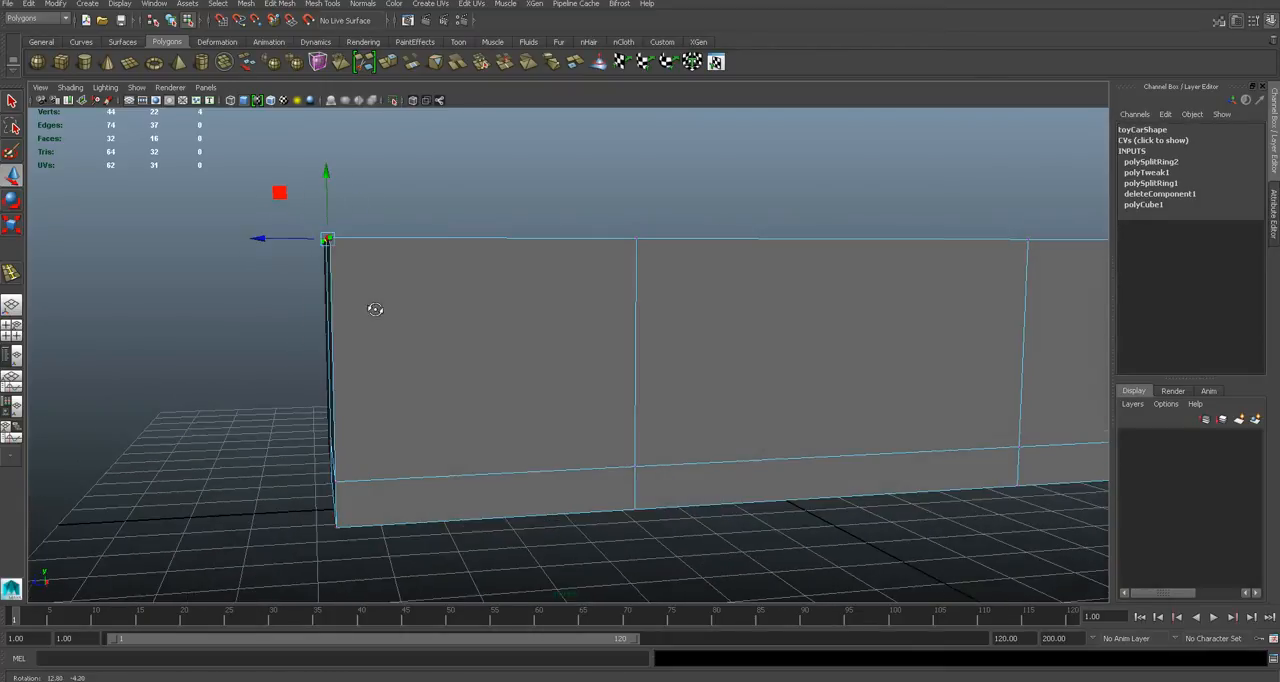
pyautogui.moveTo(327, 215); pyautogui.dragTo(437, 351)
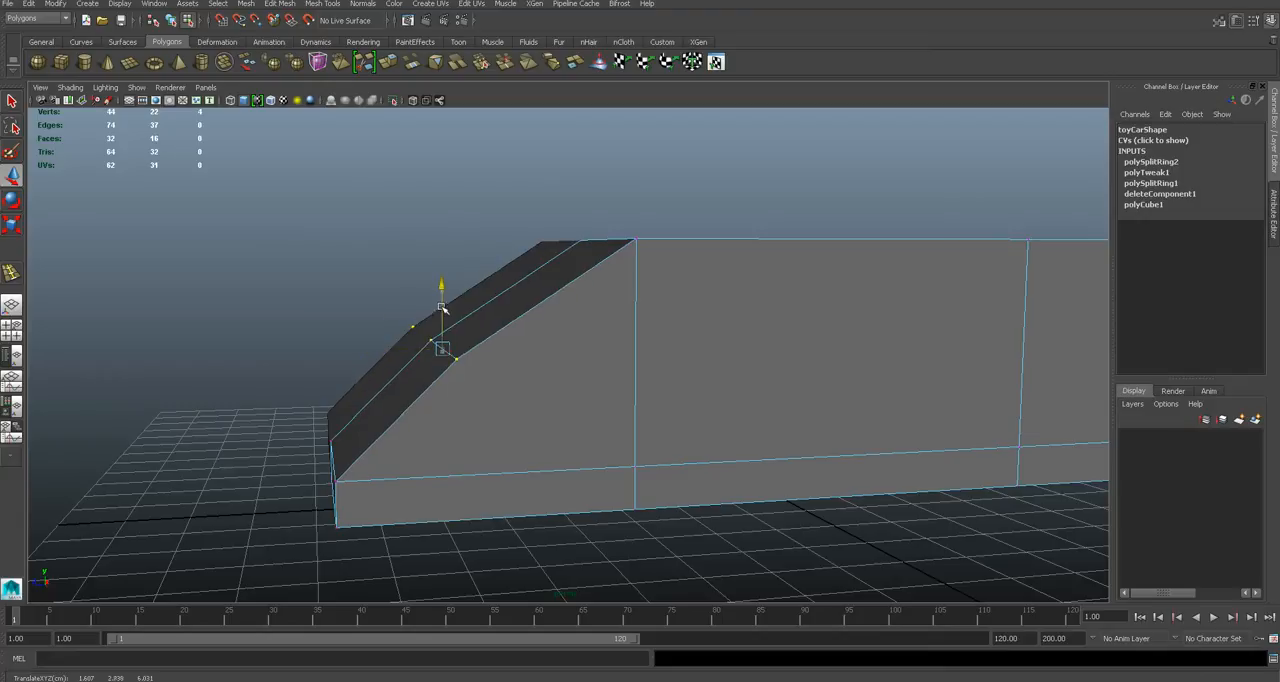
# - Refine the nose slope by moving the top front vertices to about 3.4 in Y and 5.97 in Z
pyautogui.keyDown('alt'); pyautogui.moveTo(543, 329); pyautogui.dragTo(531, 320); pyautogui.keyUp('alt')
pyautogui.moveTo(394, 310); pyautogui.dragTo(412, 311)
pyautogui.moveTo(447, 272); pyautogui.dragTo(444, 250)
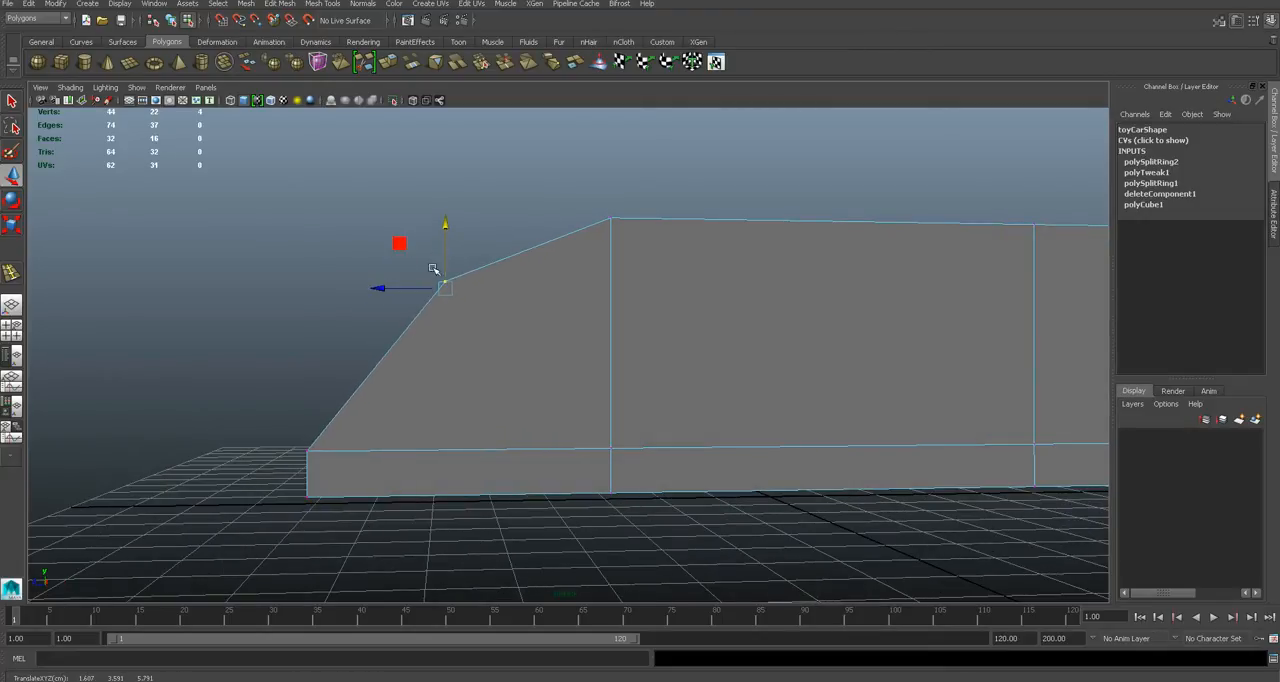
pyautogui.moveTo(414, 288); pyautogui.dragTo(402, 289)
pyautogui.moveTo(436, 250); pyautogui.dragTo(442, 262)
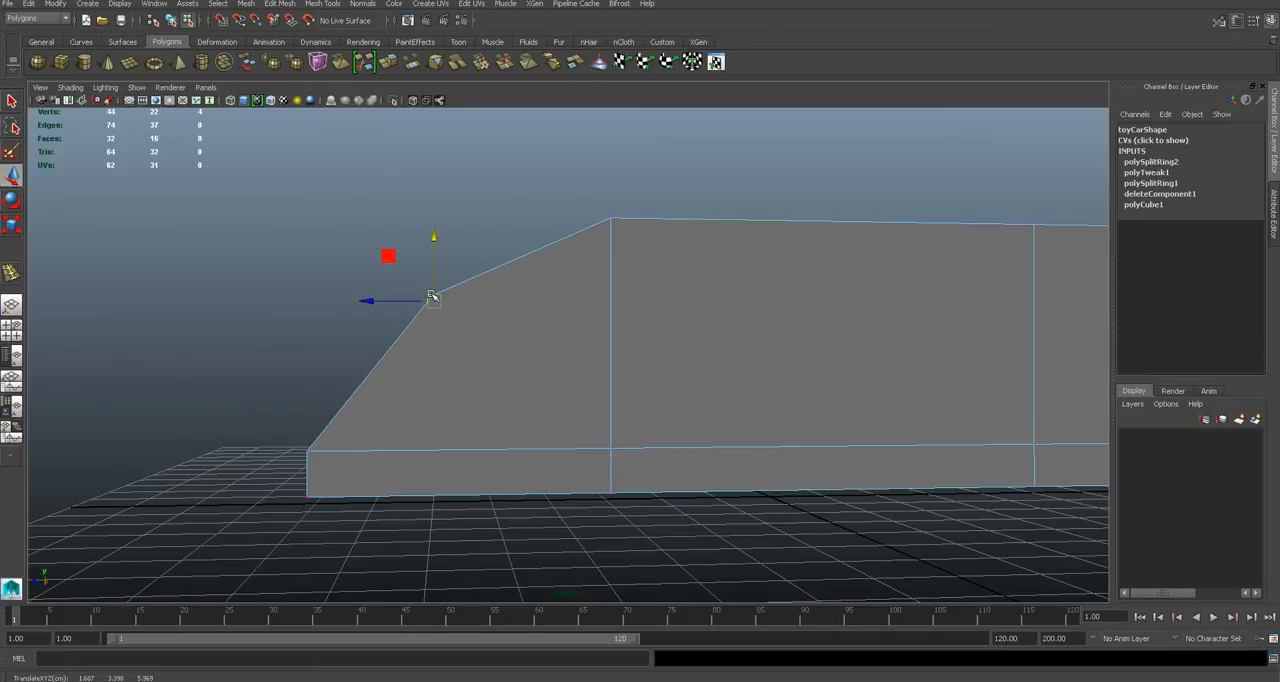
# - Move the lower rear vertices forward to about -6.4 in Z so that the body's back end slants inward
pyautogui.keyDown('alt'); pyautogui.moveTo(498, 330); pyautogui.dragTo(507, 333); pyautogui.keyUp('alt')
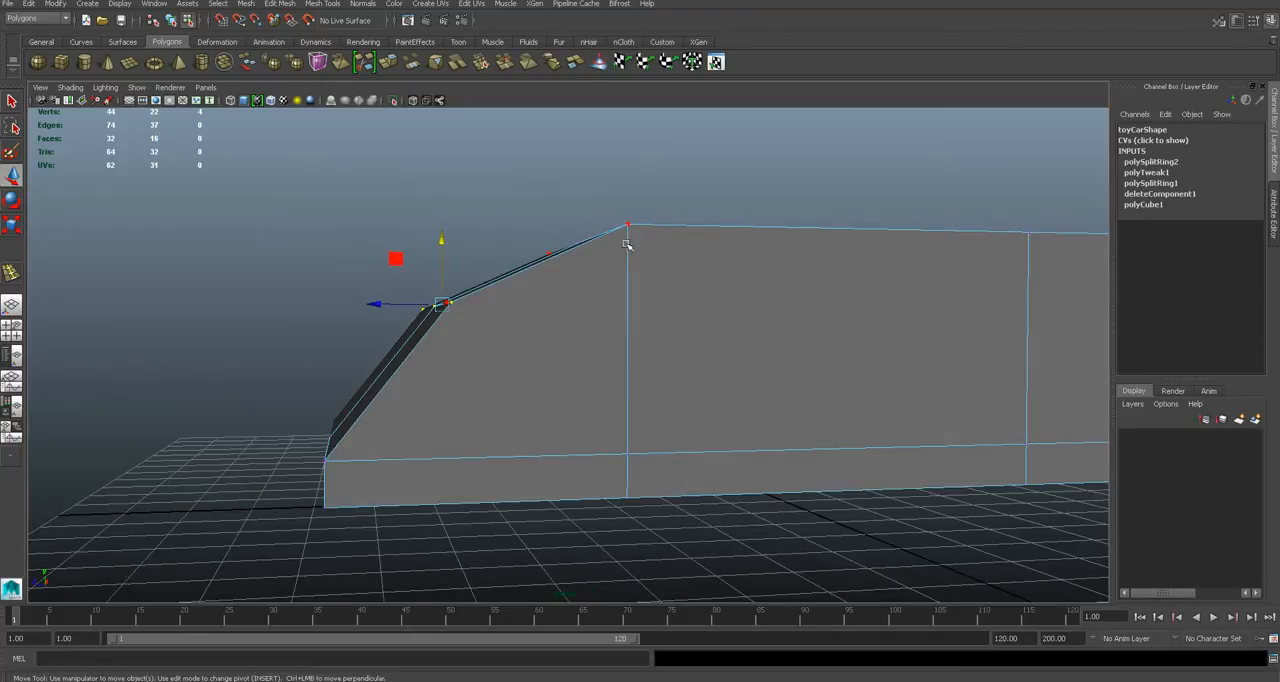
pyautogui.keyDown('alt'); pyautogui.moveTo(471, 354); pyautogui.dragTo(500, 380); pyautogui.keyUp('alt')
pyautogui.scroll(-5, 535, 368)
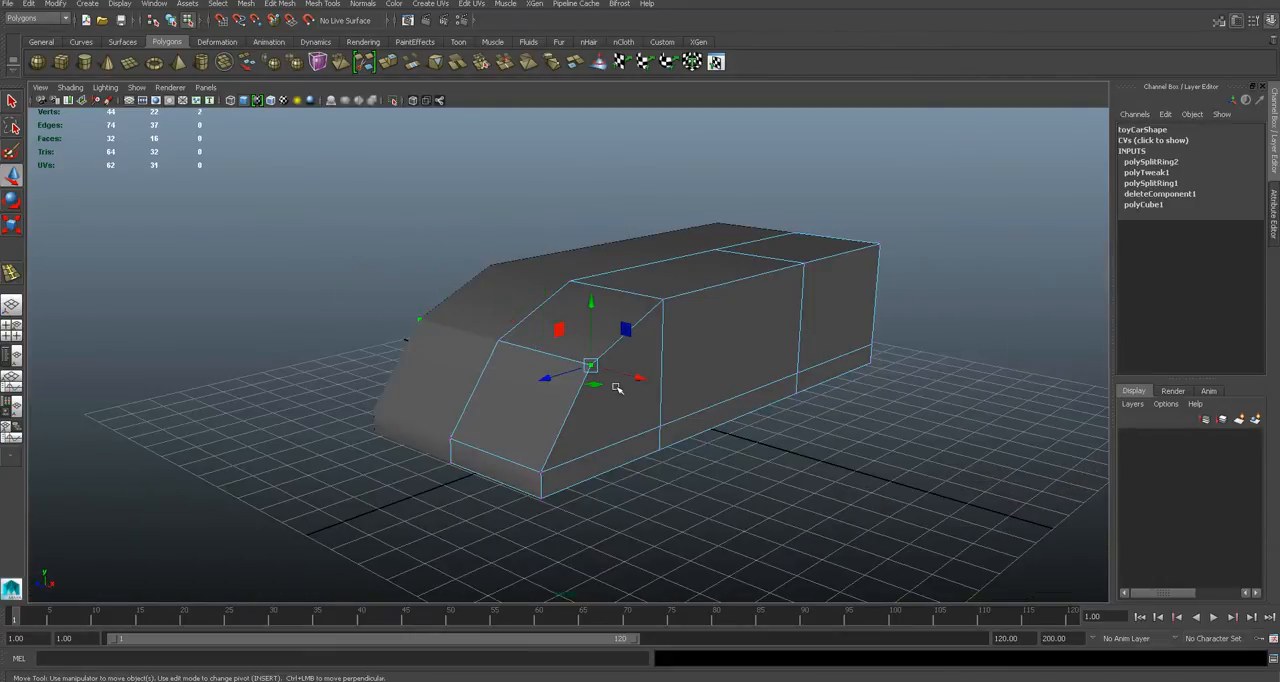
pyautogui.scroll(3, 616, 388)
pyautogui.keyDown('alt'); pyautogui.moveTo(850, 381); pyautogui.dragTo(465, 339, button='middle'); pyautogui.keyUp('alt')
pyautogui.keyDown('alt'); pyautogui.moveTo(712, 339); pyautogui.dragTo(785, 458); pyautogui.keyUp('alt')
pyautogui.moveTo(701, 408); pyautogui.dragTo(625, 410)
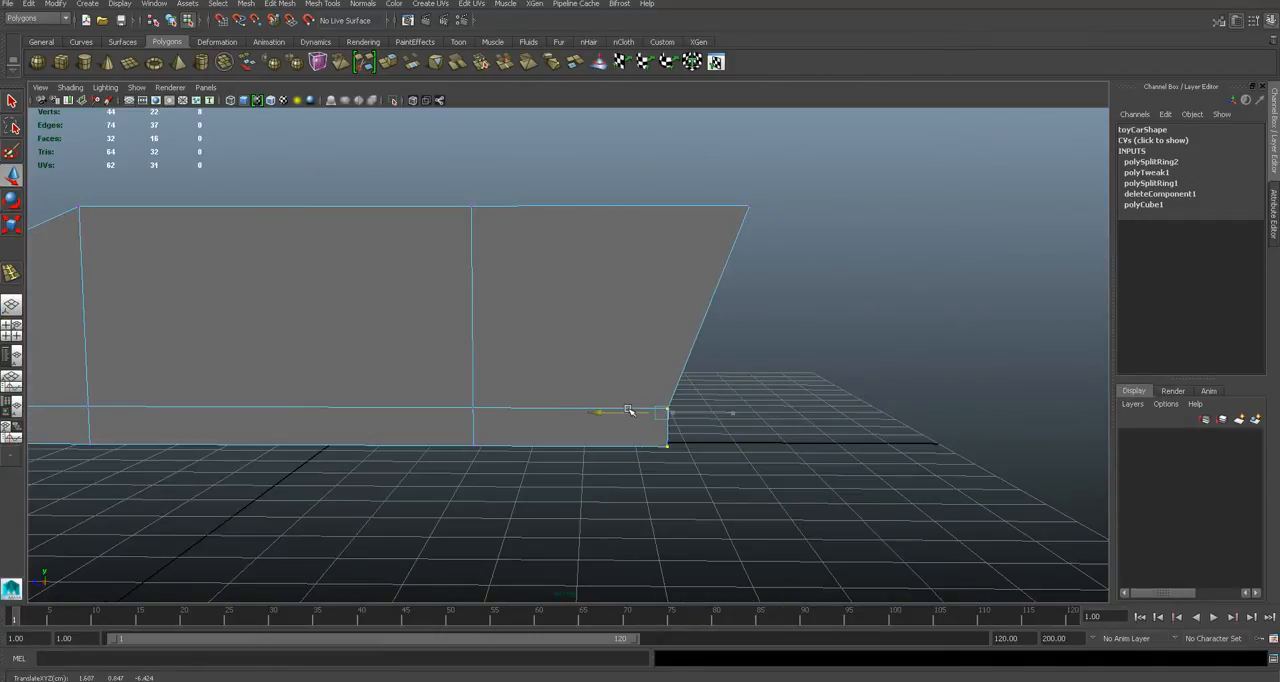
pyautogui.moveTo(779, 387)
pyautogui.keyDown('alt'); pyautogui.mouseDown()
pyautogui.moveTo(729, 371)
pyautogui.moveTo(840, 380)
pyautogui.moveTo(765, 391)
pyautogui.mouseUp(); pyautogui.keyUp('alt')
pyautogui.scroll(2, 763, 391)
pyautogui.scroll(-8, 763, 391)
pyautogui.click(758, 391)
pyautogui.moveTo(555, 393)
pyautogui.keyDown('alt'); pyautogui.mouseDown()
pyautogui.moveTo(623, 383)
pyautogui.moveTo(539, 403)
pyautogui.mouseUp(); pyautogui.keyUp('alt')
pyautogui.scroll(2, 539, 403)
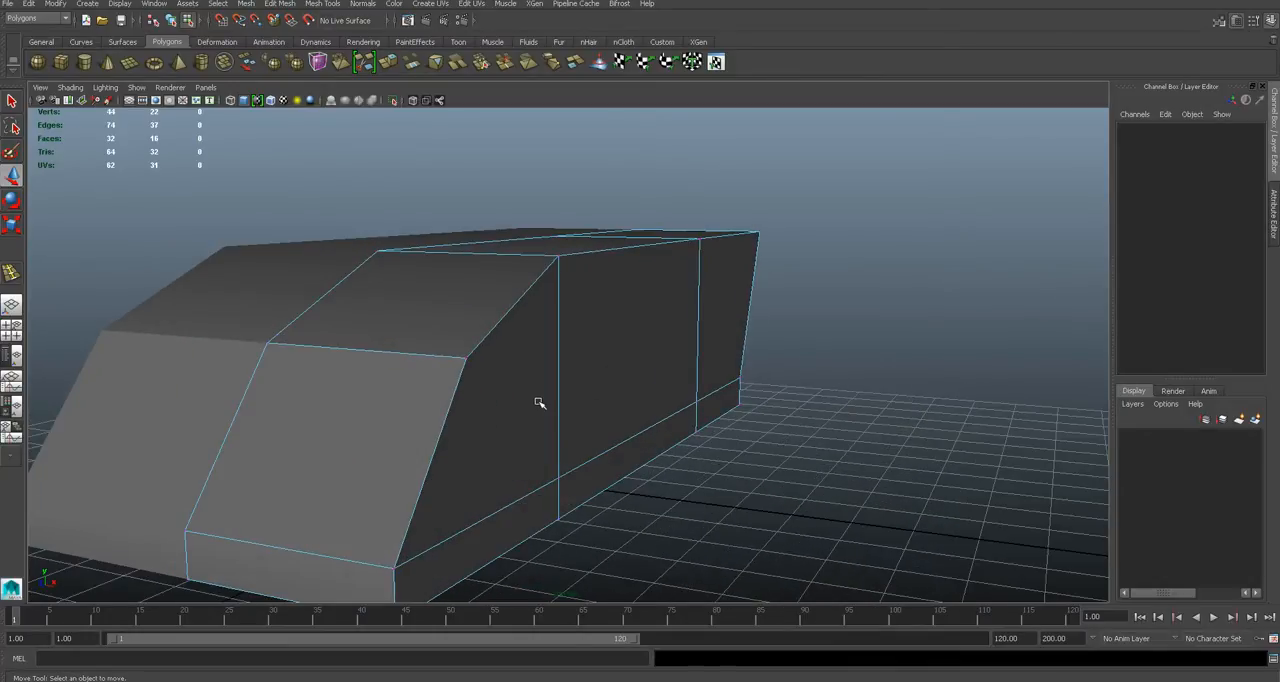
pyautogui.hotkey('ctrl', 'shift', 's')
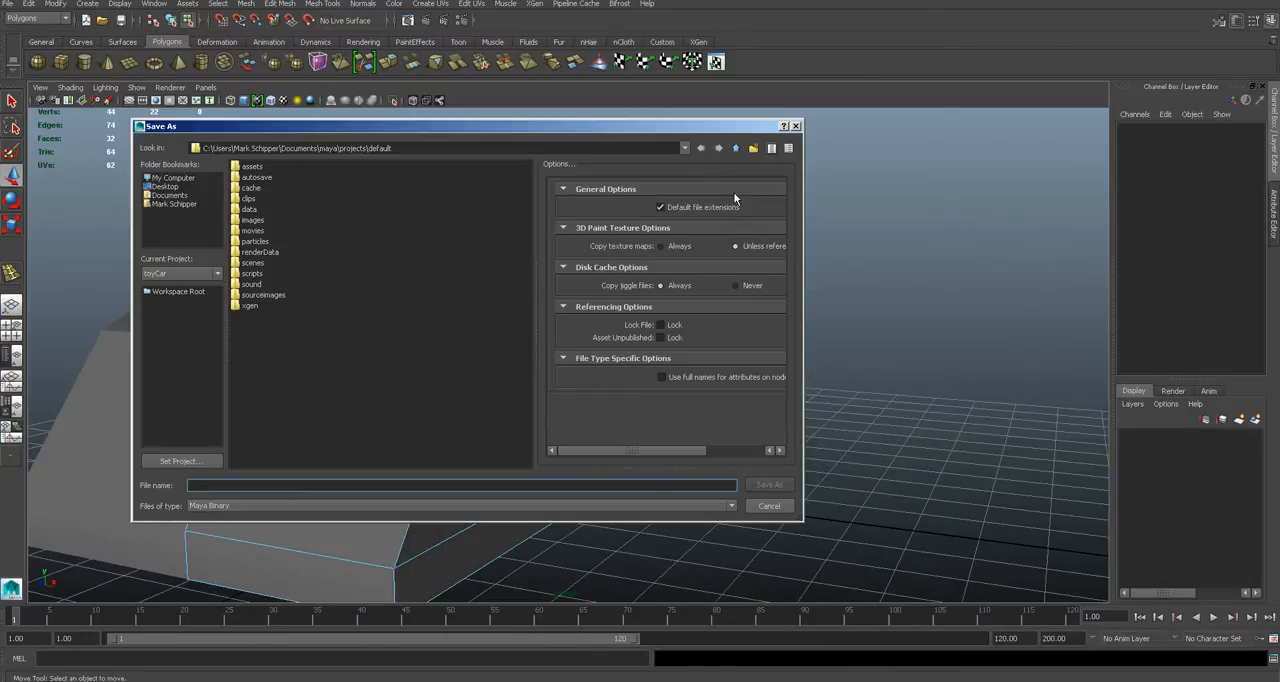
pyautogui.click(737, 149)
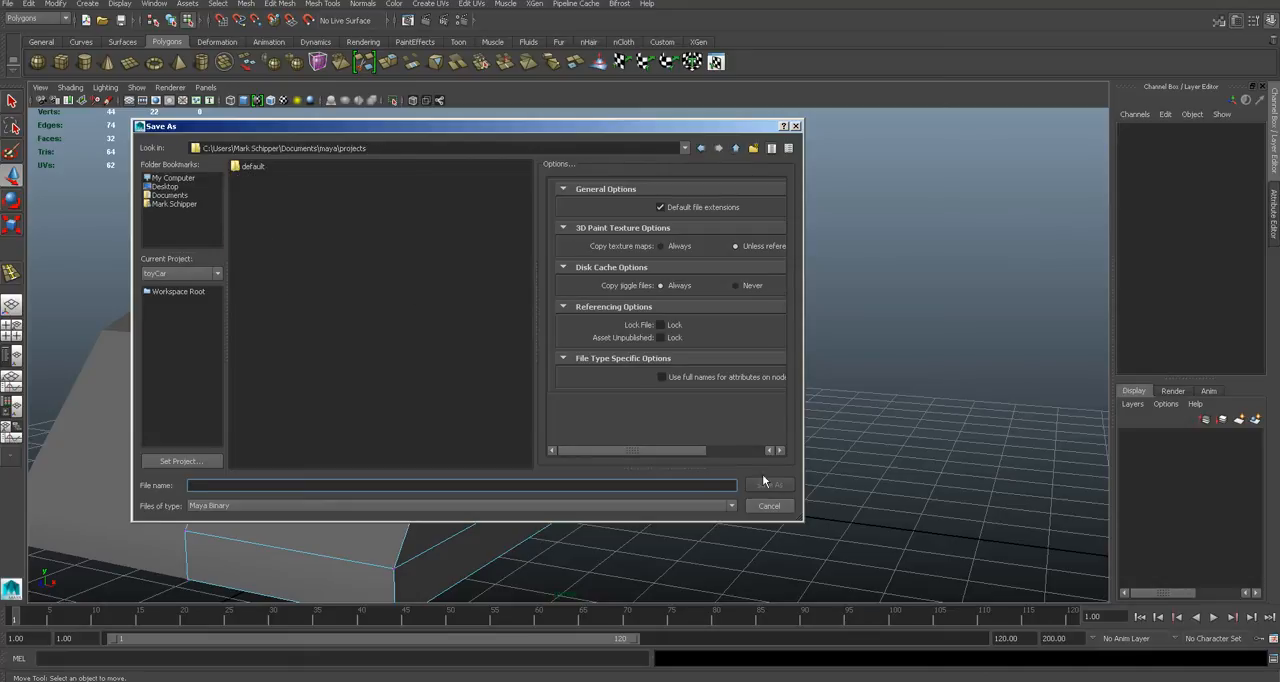
pyautogui.click(768, 505)
pyautogui.click(7, 3)
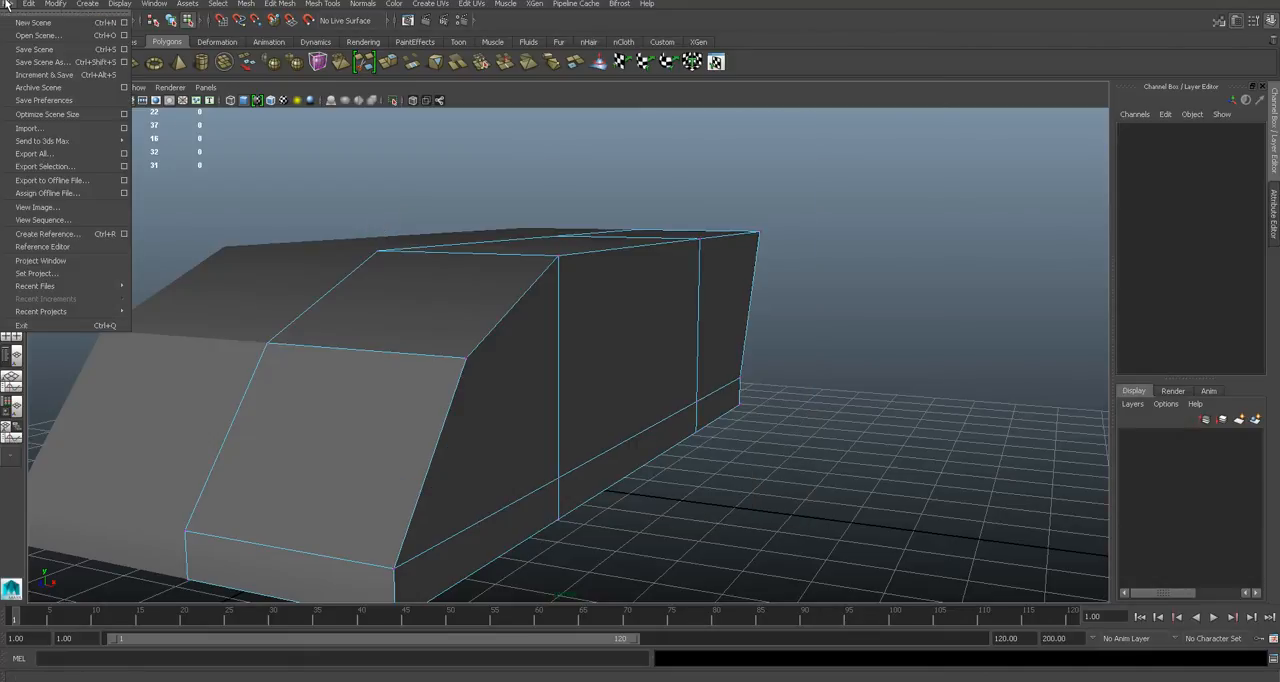
pyautogui.click(83, 277)
pyautogui.click(737, 149)
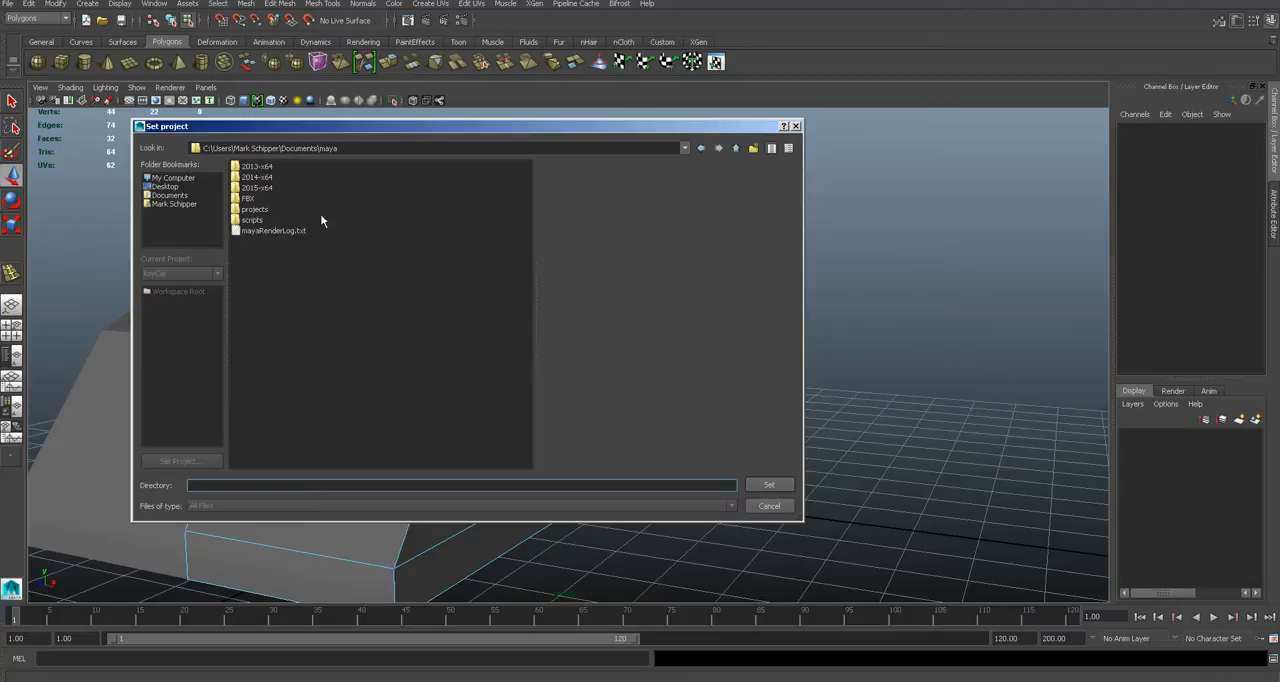
pyautogui.doubleClick(256, 210)
pyautogui.click(787, 507)
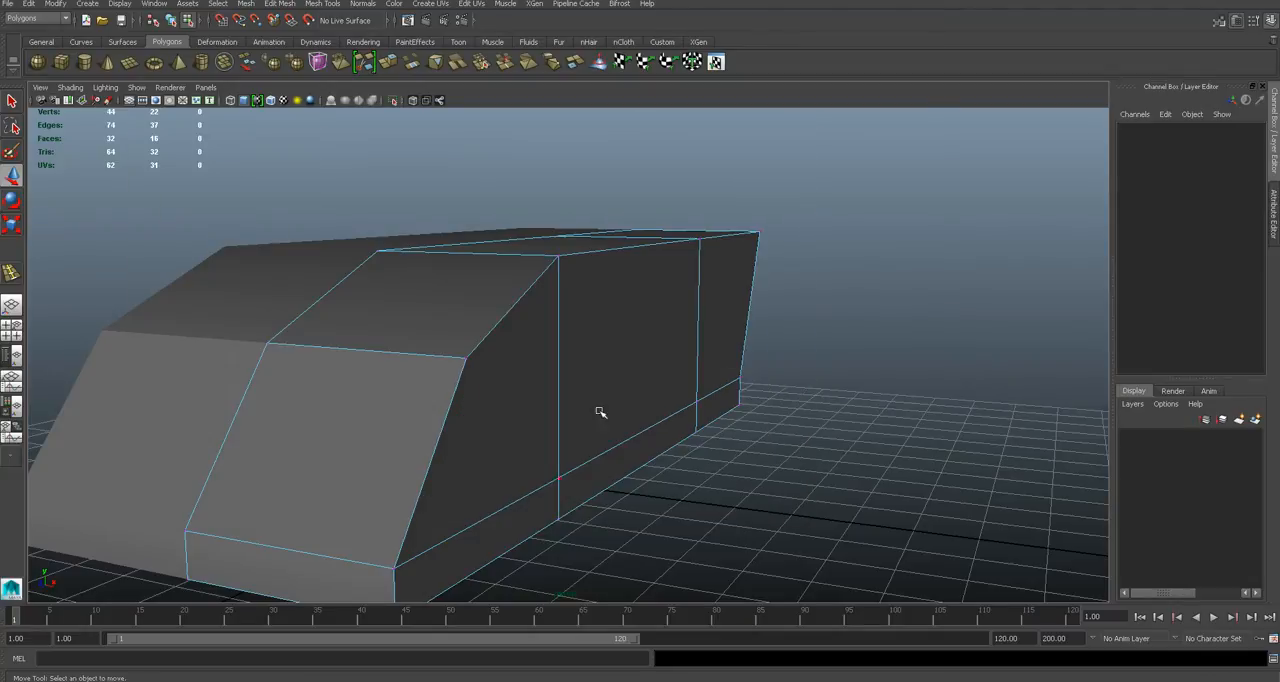
# - Create a new project named toyCar in the Maya projects folder with the default primary locations
pyautogui.click(7, 3)
pyautogui.click(50, 260)
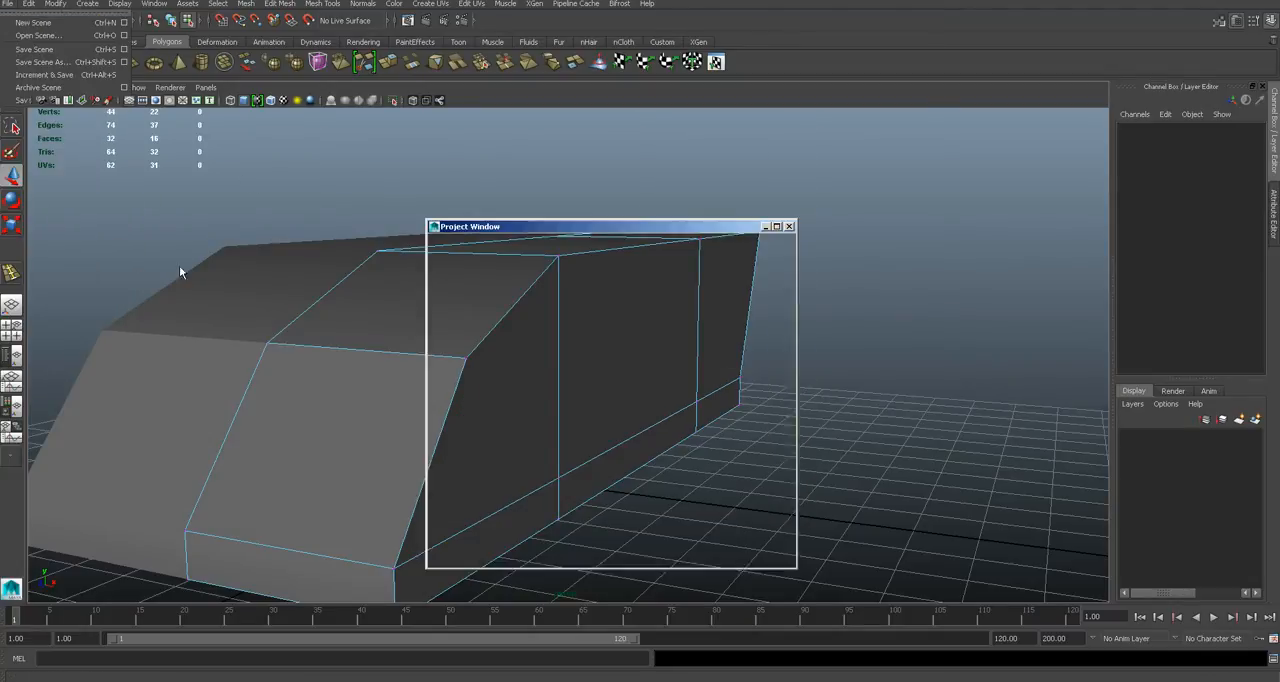
pyautogui.click(778, 261)
pyautogui.write('toyCar')
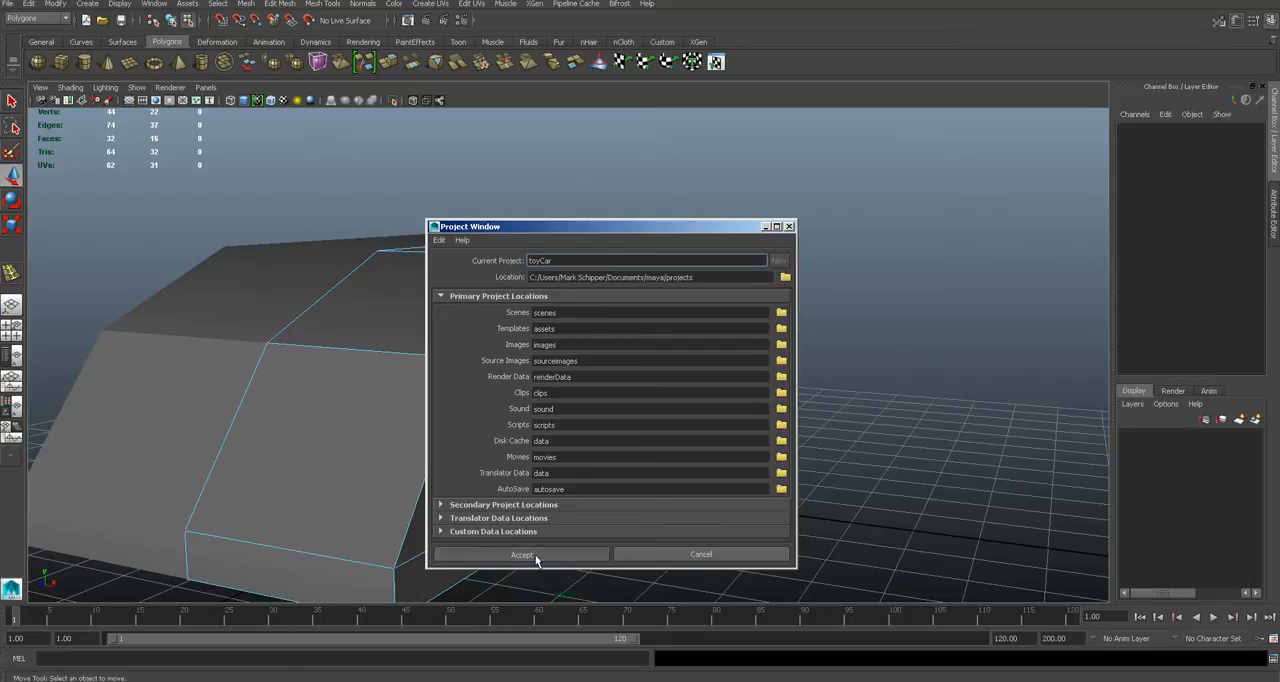
pyautogui.click(525, 556)
# - Save the scene as a Maya Binary file named toy in the toyCar project's scenes folder
pyautogui.hotkey('ctrl', 'shift', 's')
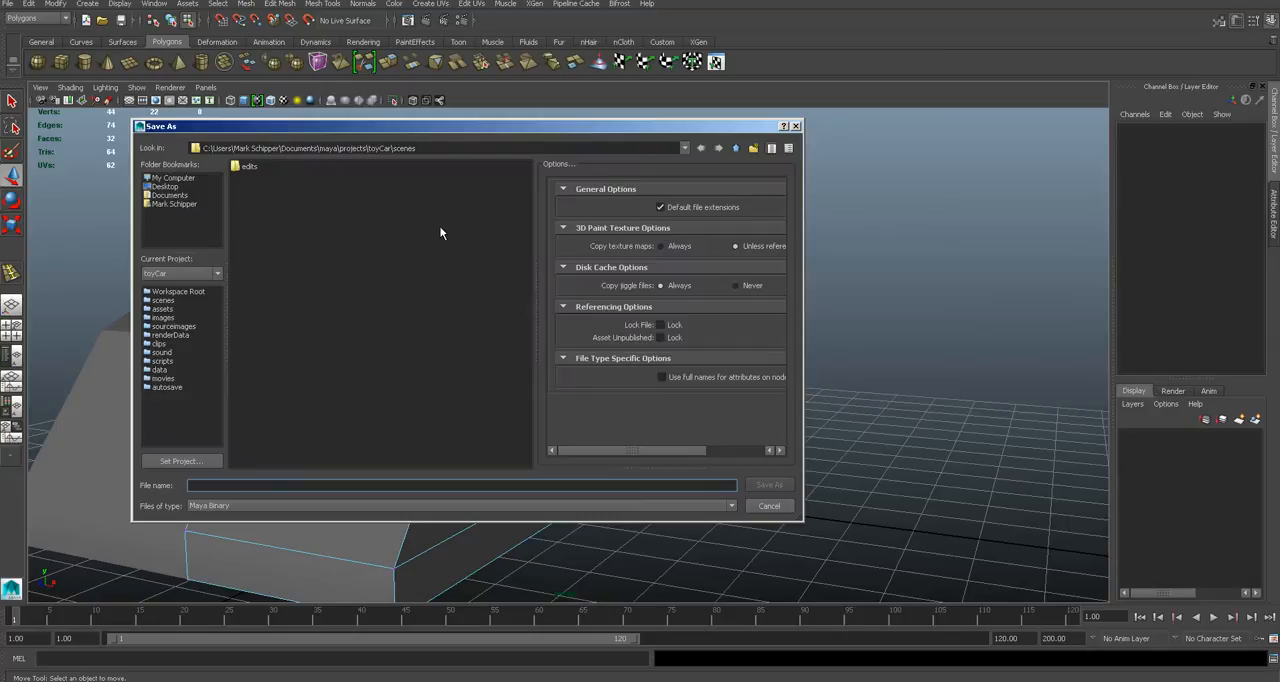
pyautogui.write('toyCar')
pyautogui.press('Return')
# - Bevel the outer edge run from the lower front corner up the nose slope and along the side of the roof
pyautogui.click(610, 348)
pyautogui.scroll(3, 551, 361)
pyautogui.keyDown('alt'); pyautogui.moveTo(551, 361); pyautogui.dragTo(537, 611); pyautogui.keyUp('alt')
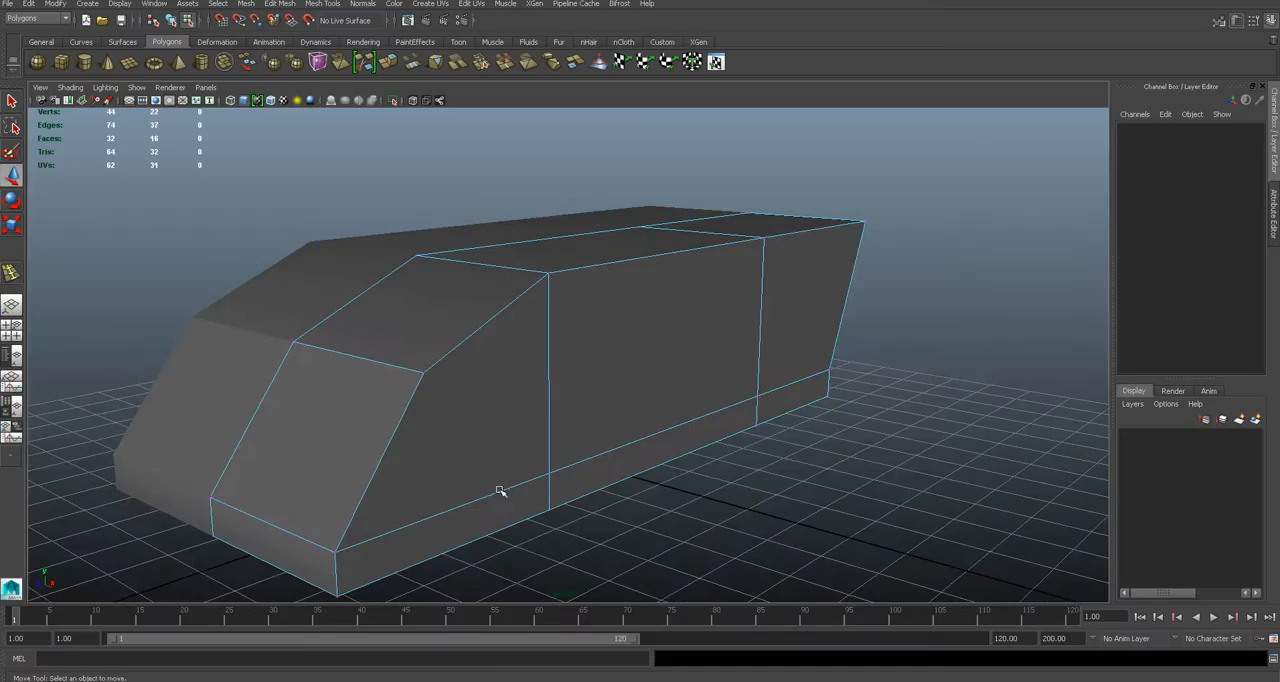
pyautogui.keyDown('alt'); pyautogui.moveTo(500, 491); pyautogui.dragTo(477, 411); pyautogui.keyUp('alt')
pyautogui.moveTo(531, 388); pyautogui.dragTo(531, 360, button='right')
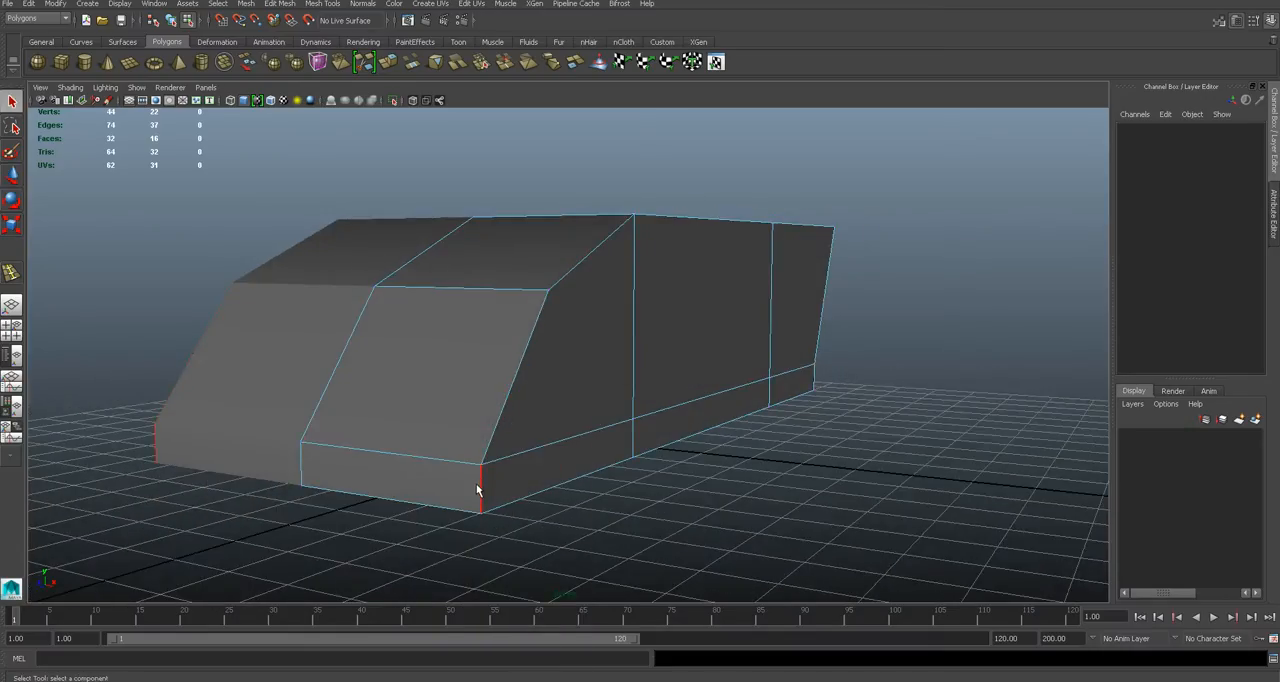
pyautogui.click(517, 394)
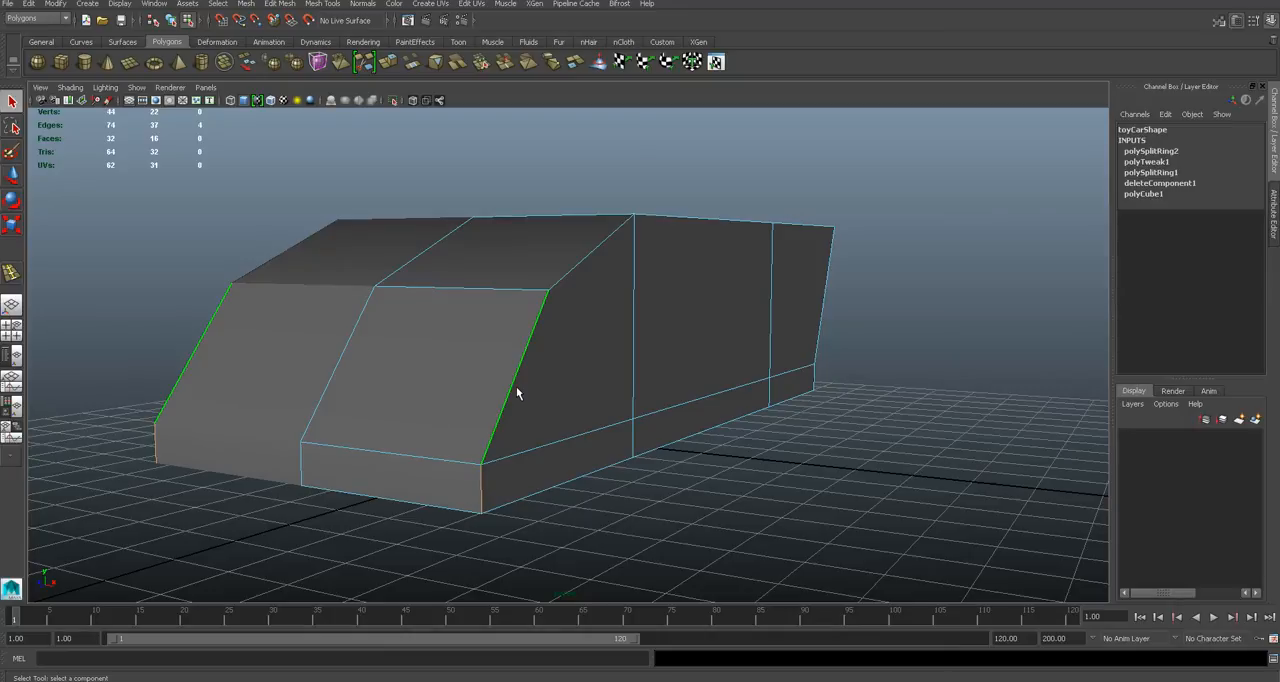
pyautogui.keyDown('alt'); pyautogui.moveTo(517, 394); pyautogui.dragTo(514, 380); pyautogui.keyUp('alt')
pyautogui.doubleClick(529, 366)
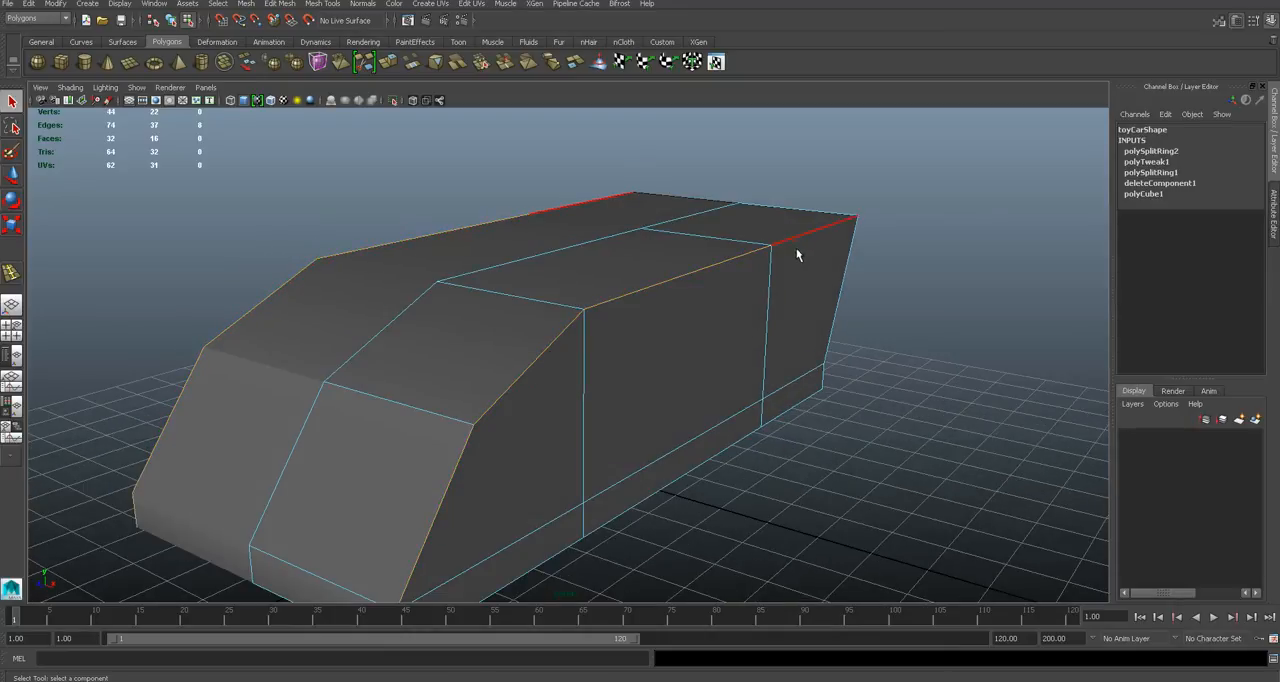
pyautogui.keyDown('alt'); pyautogui.moveTo(633, 392); pyautogui.dragTo(644, 375); pyautogui.keyUp('alt')
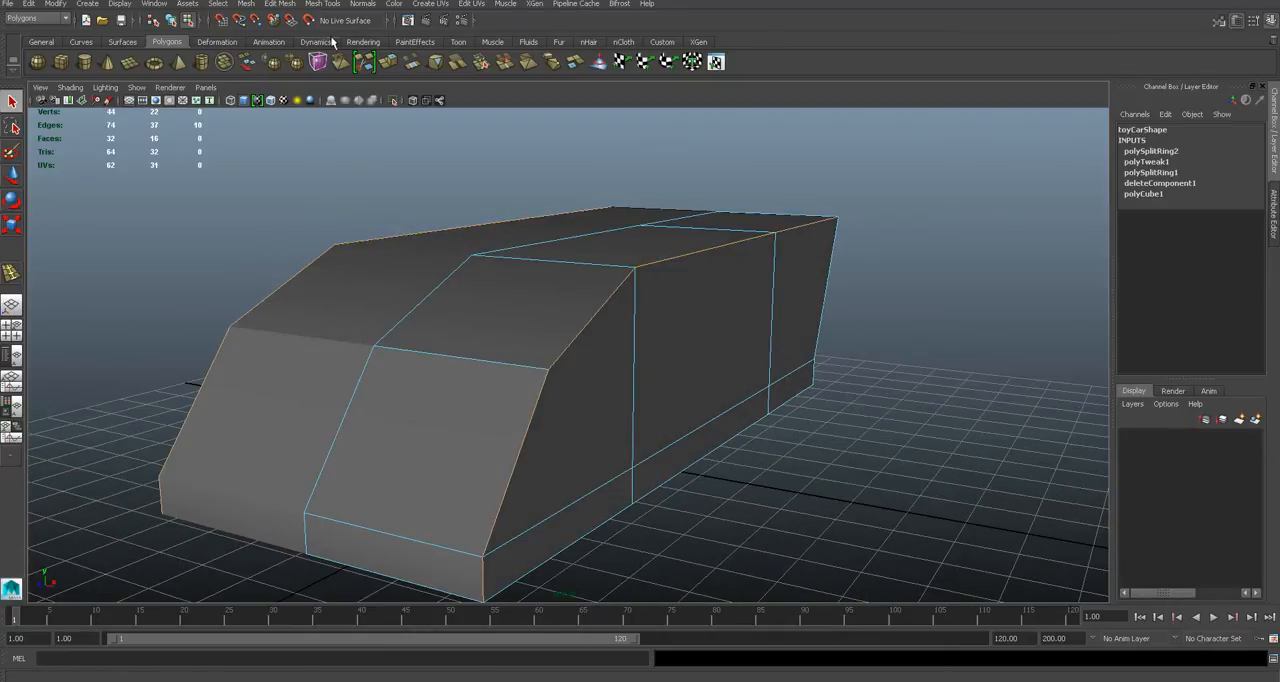
pyautogui.click(280, 3)
pyautogui.click(338, 72)
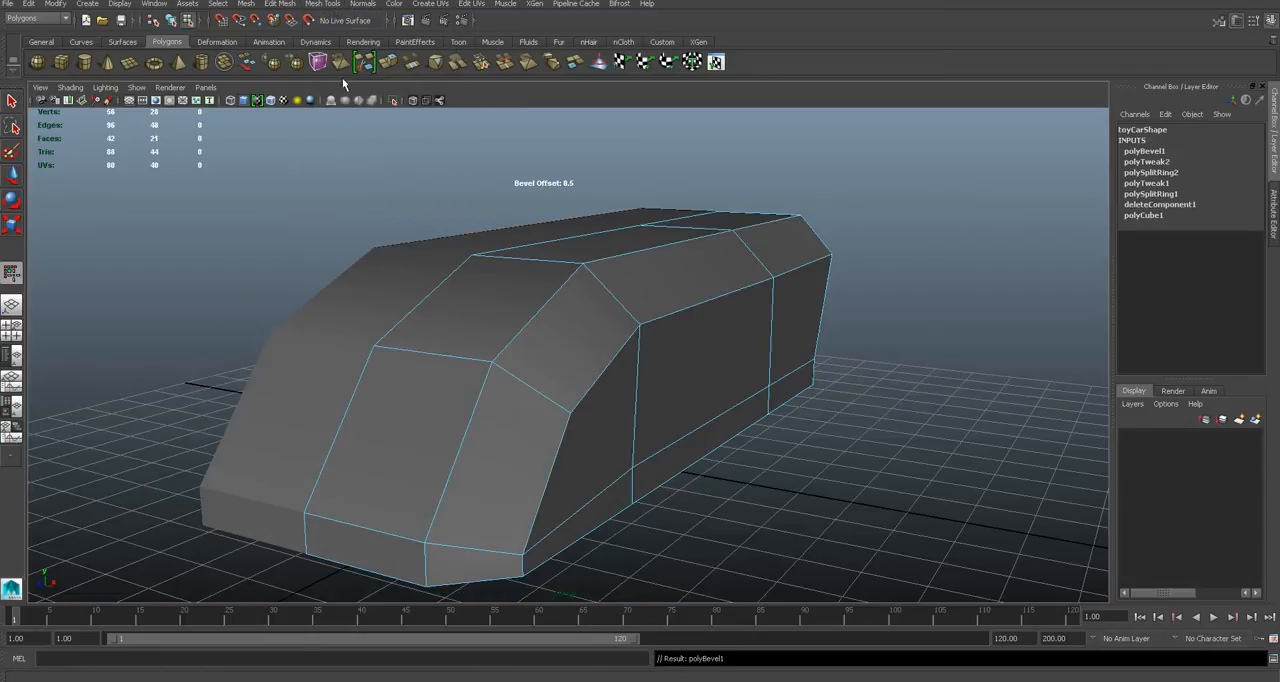
# - Set the bevel offset to 0.24
pyautogui.keyDown('alt'); pyautogui.moveTo(594, 323); pyautogui.dragTo(626, 321); pyautogui.keyUp('alt')
pyautogui.moveTo(744, 300); pyautogui.dragTo(695, 294, button='middle')
pyautogui.keyDown('alt'); pyautogui.moveTo(695, 294); pyautogui.dragTo(592, 273); pyautogui.keyUp('alt')
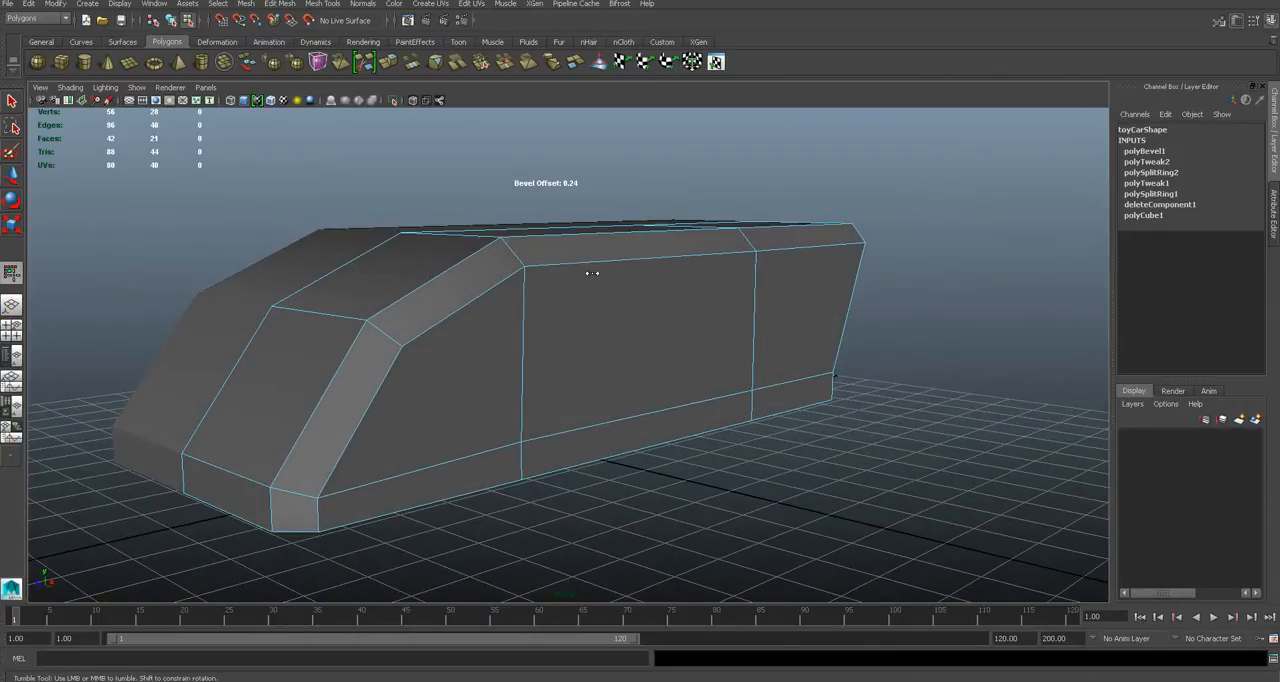
# - Inspect the rear face and its corner vertices where the bevel ends
pyautogui.rightClick(592, 273)
pyautogui.rightClick(592, 273)
pyautogui.click(841, 430)
pyautogui.keyDown('alt'); pyautogui.moveTo(841, 430); pyautogui.dragTo(600, 345); pyautogui.keyUp('alt')
pyautogui.keyDown('alt'); pyautogui.moveTo(600, 345); pyautogui.dragTo(607, 349, button='right'); pyautogui.keyUp('alt')
pyautogui.keyDown('alt'); pyautogui.moveTo(607, 349); pyautogui.dragTo(505, 390); pyautogui.keyUp('alt')
pyautogui.moveTo(505, 389); pyautogui.dragTo(506, 415, button='right')
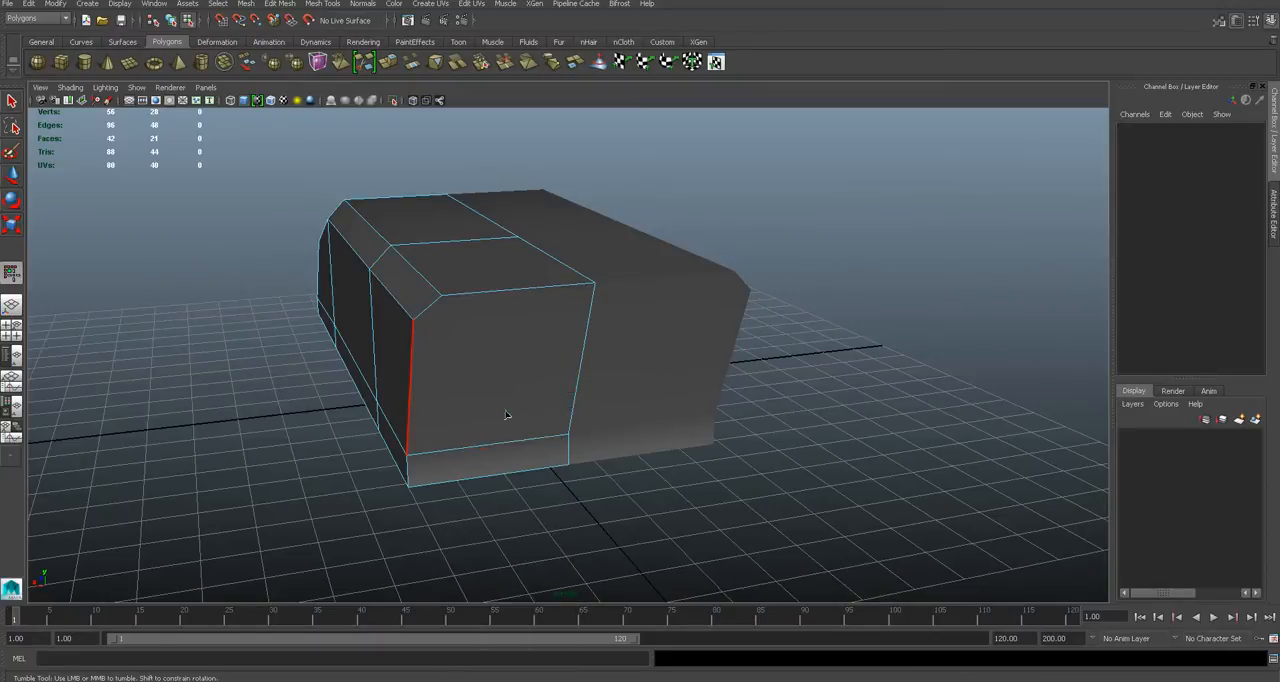
pyautogui.keyDown('alt'); pyautogui.moveTo(774, 418); pyautogui.dragTo(546, 369); pyautogui.keyUp('alt')
pyautogui.click(543, 280)
pyautogui.keyDown('alt'); pyautogui.moveTo(543, 280); pyautogui.dragTo(630, 416); pyautogui.keyUp('alt')
pyautogui.click(794, 431)
pyautogui.scroll(2, 520, 356)
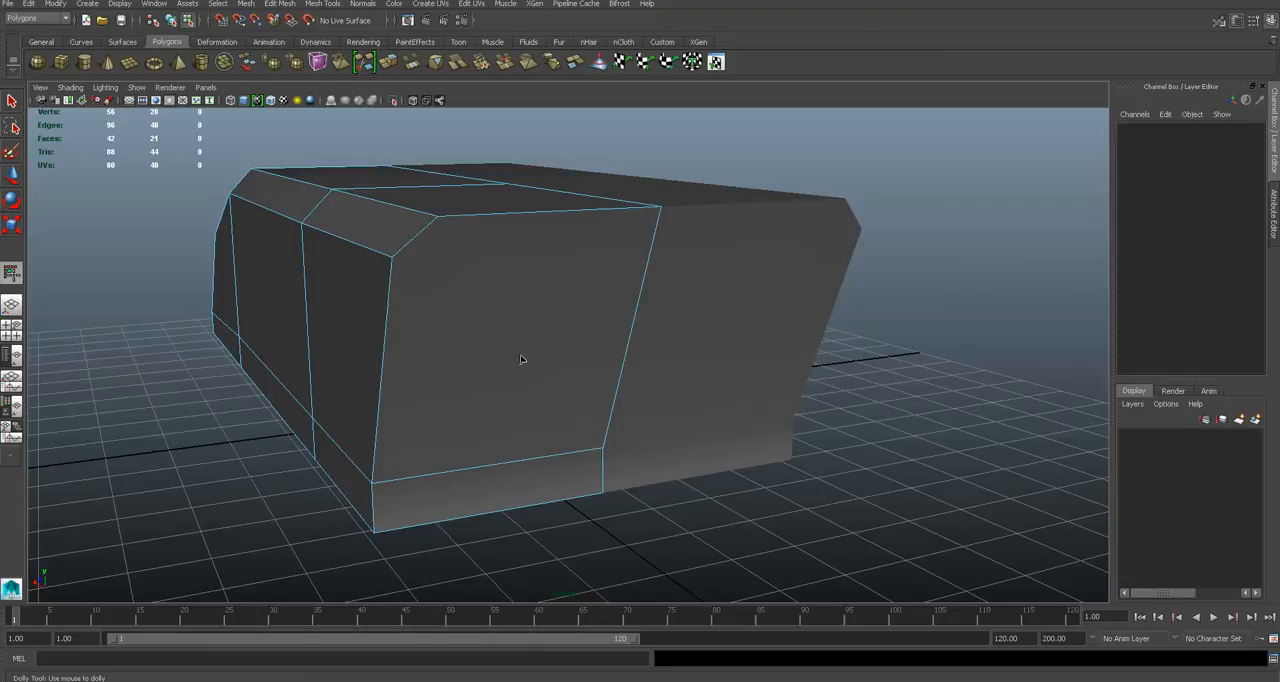
pyautogui.click(520, 356)
pyautogui.keyDown('alt'); pyautogui.moveTo(480, 359); pyautogui.dragTo(524, 372, button='middle'); pyautogui.keyUp('alt')
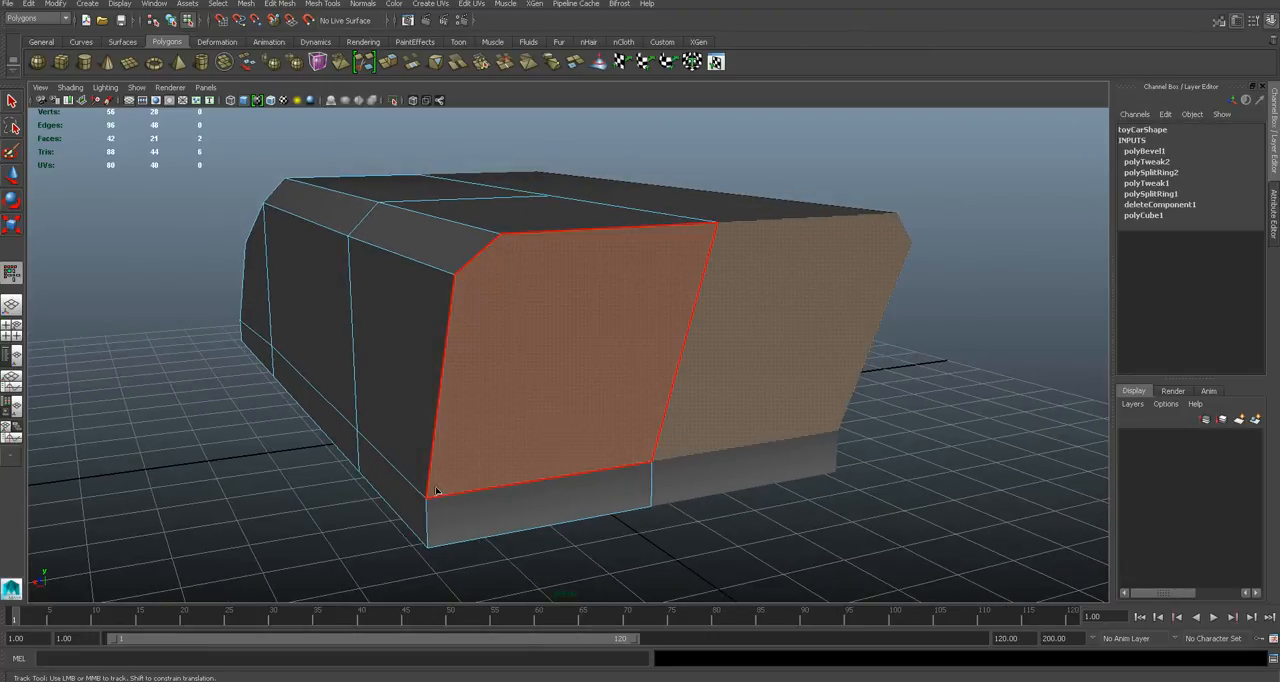
pyautogui.press('F9')
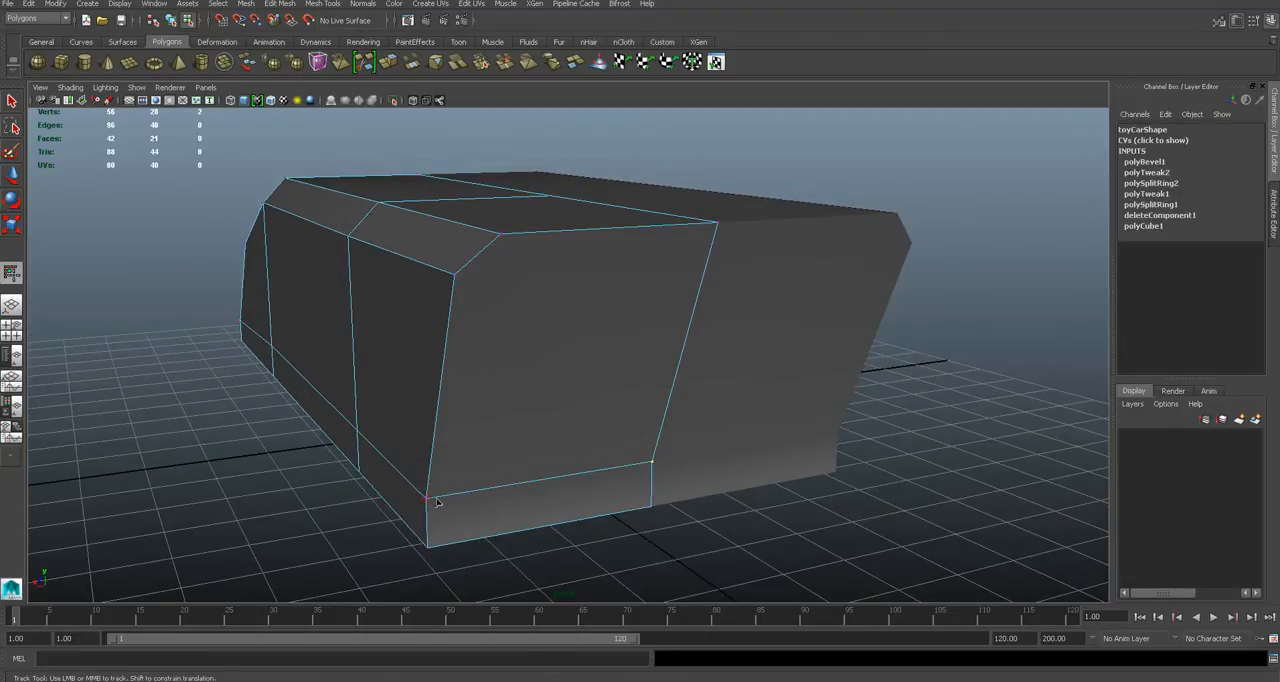
pyautogui.moveTo(551, 326)
pyautogui.keyDown('alt'); pyautogui.mouseDown()
pyautogui.moveTo(611, 322)
pyautogui.moveTo(557, 327)
pyautogui.mouseUp(); pyautogui.keyUp('alt')
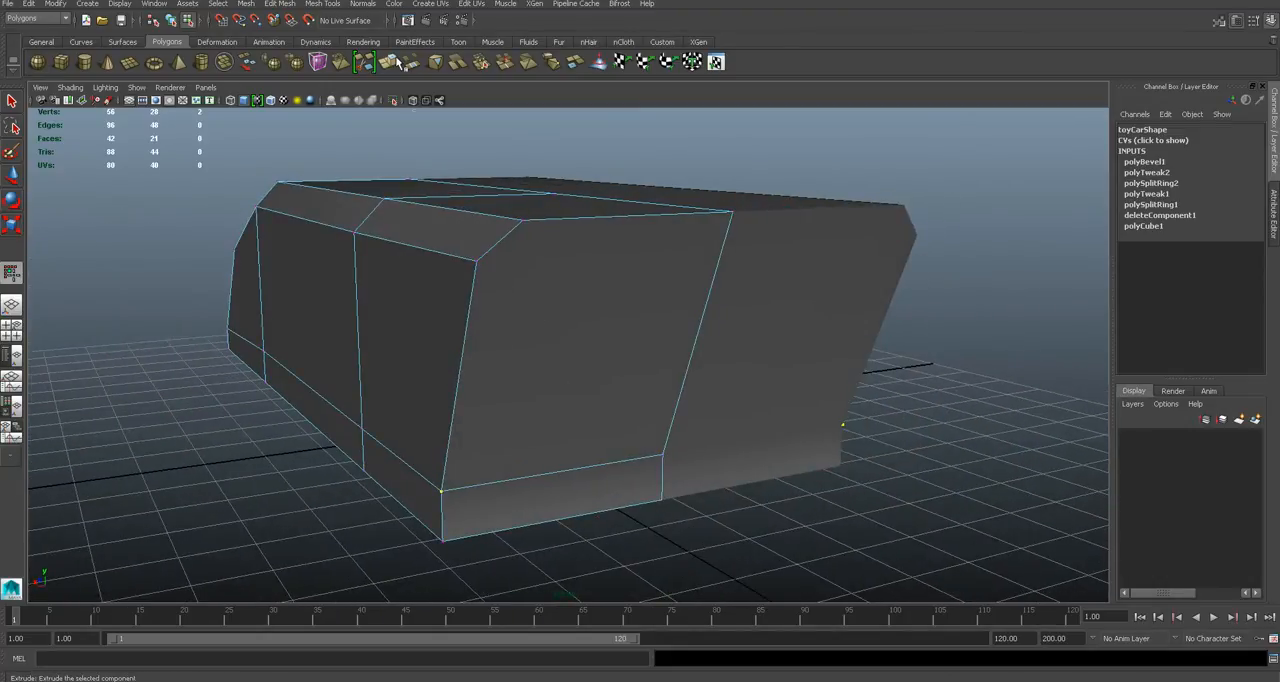
# - Multi-Cut an edge line from the upper rear bevel corner down the back and along the underside to the front bevel corner
pyautogui.click(330, 4)
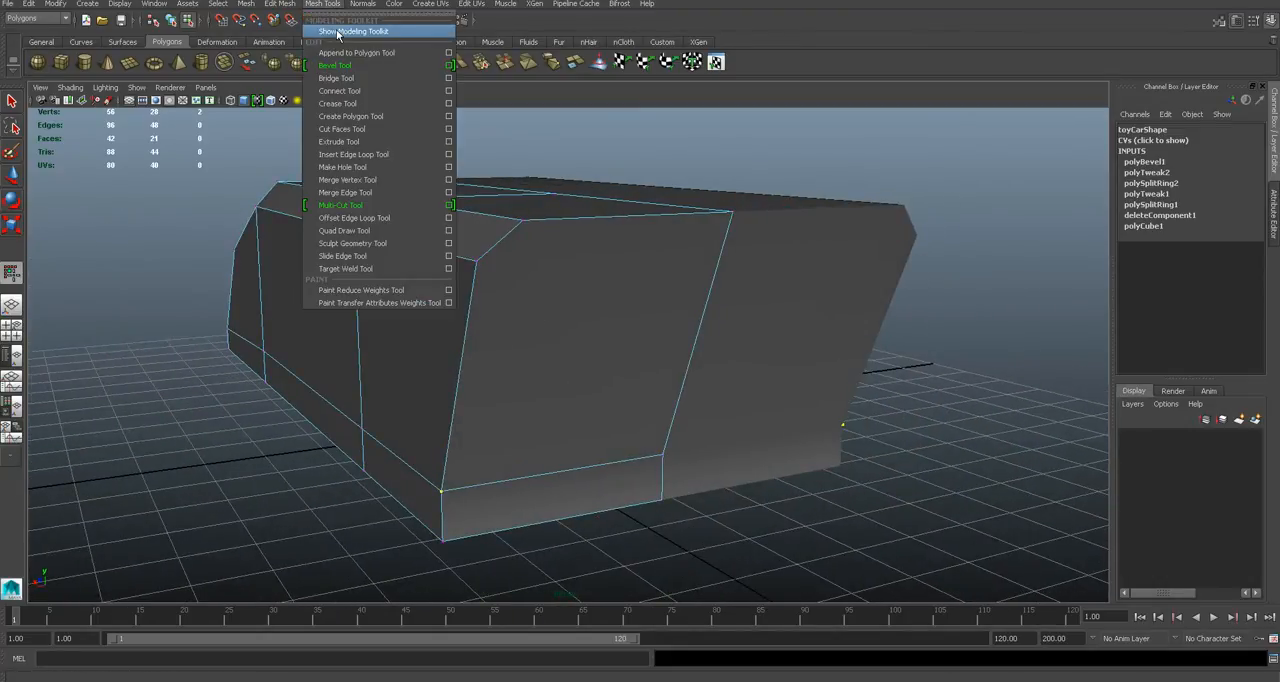
pyautogui.click(338, 32)
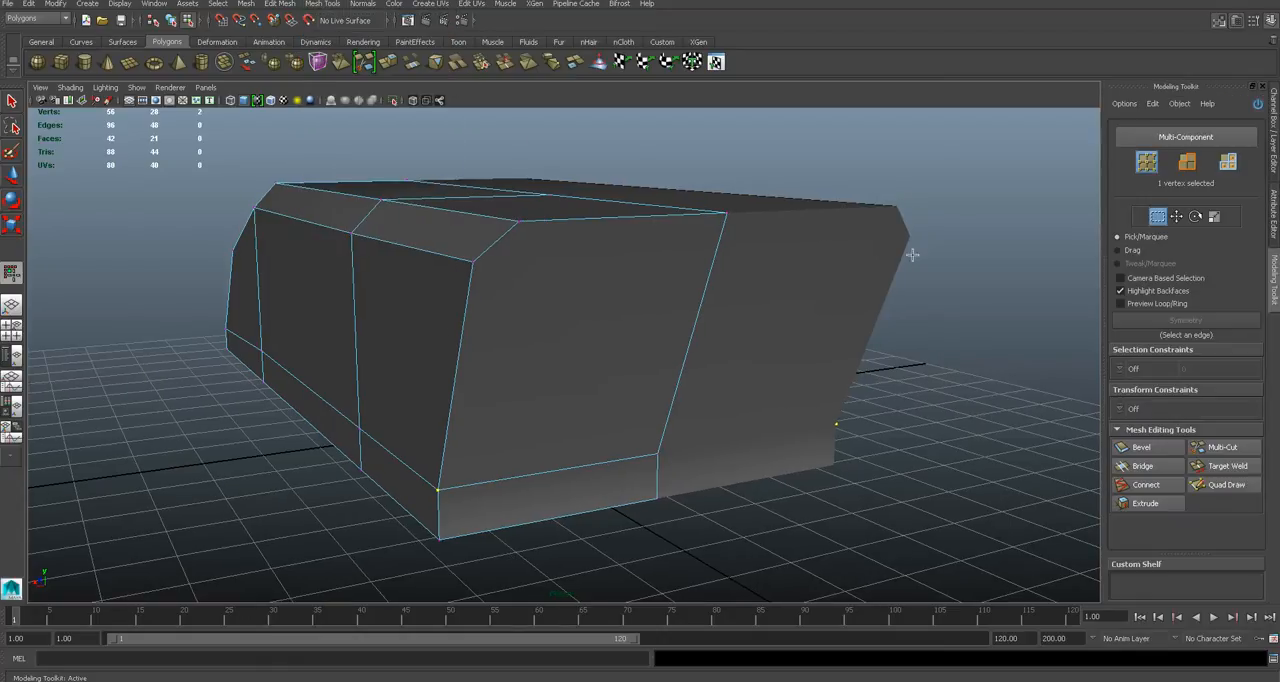
pyautogui.click(1219, 448)
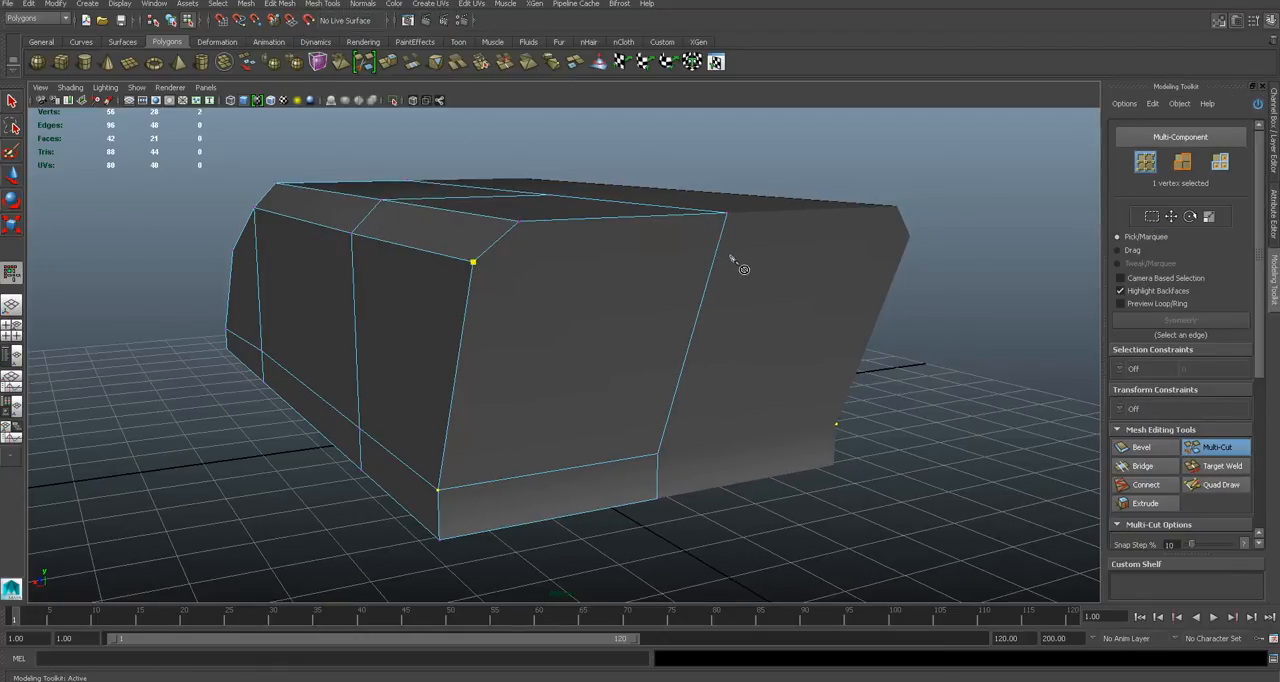
pyautogui.keyDown('alt'); pyautogui.moveTo(580, 328); pyautogui.dragTo(576, 210); pyautogui.keyUp('alt')
pyautogui.hotkey('ctrl', 'z')
pyautogui.click(517, 465)
pyautogui.keyDown('alt'); pyautogui.moveTo(548, 460); pyautogui.dragTo(500, 277); pyautogui.keyUp('alt')
pyautogui.keyDown('alt'); pyautogui.moveTo(389, 351); pyautogui.dragTo(605, 385); pyautogui.keyUp('alt')
pyautogui.keyDown('alt'); pyautogui.moveTo(766, 380); pyautogui.dragTo(462, 361); pyautogui.keyUp('alt')
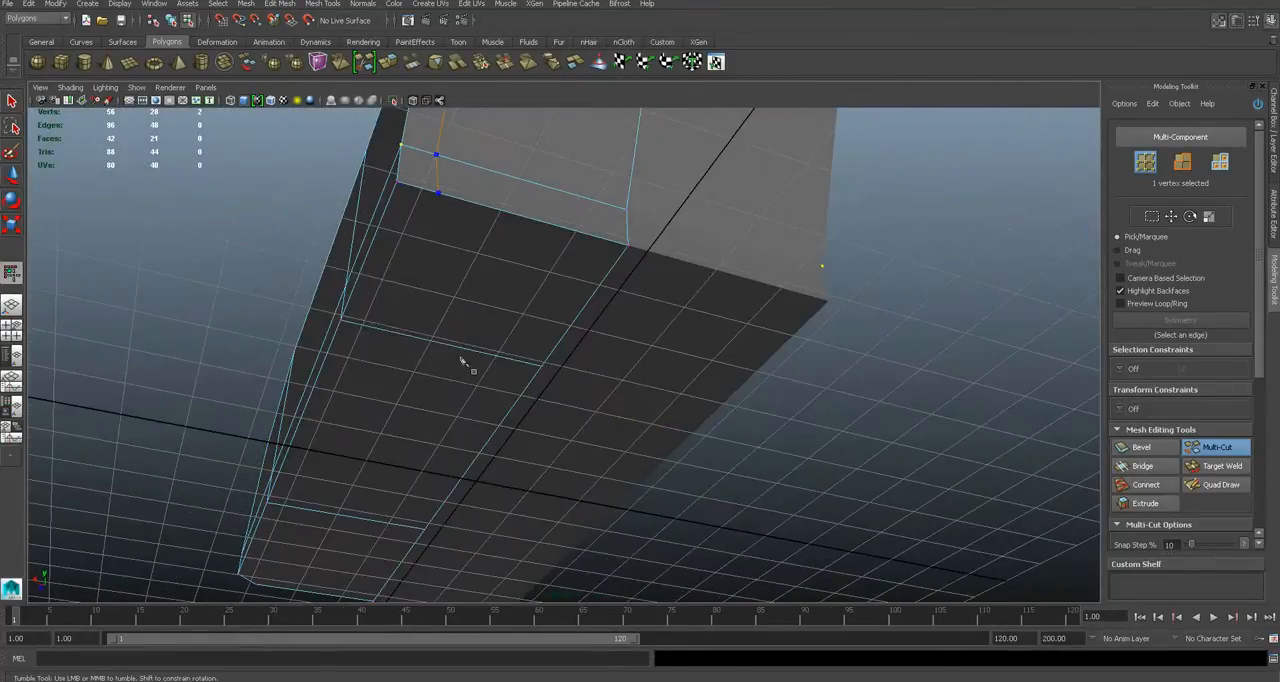
pyautogui.keyDown('alt'); pyautogui.moveTo(310, 512); pyautogui.dragTo(791, 463); pyautogui.keyUp('alt')
pyautogui.press('Return')
# - Check the body in smooth preview, return it to the unsmoothed display, and save the scene
pyautogui.keyDown('alt'); pyautogui.moveTo(165, 284); pyautogui.dragTo(466, 320); pyautogui.keyUp('alt')
pyautogui.press('q')
pyautogui.press('3')
pyautogui.press('1')
pyautogui.moveTo(463, 315); pyautogui.dragTo(516, 299, button='right')
pyautogui.keyDown('alt'); pyautogui.moveTo(516, 299); pyautogui.dragTo(798, 437); pyautogui.keyUp('alt')
pyautogui.keyDown('alt'); pyautogui.moveTo(647, 392); pyautogui.dragTo(606, 374); pyautogui.keyUp('alt')
pyautogui.click(557, 357)
pyautogui.scroll(3, 558, 355)
pyautogui.hotkey('ctrl', 's')
# - Examine the car body's nose and side from several angles and compare them with the reference photo
pyautogui.click(608, 351)
pyautogui.keyDown('alt'); pyautogui.moveTo(496, 364); pyautogui.dragTo(567, 338); pyautogui.keyUp('alt')
pyautogui.scroll(3, 557, 365)
pyautogui.scroll(3, 568, 334)
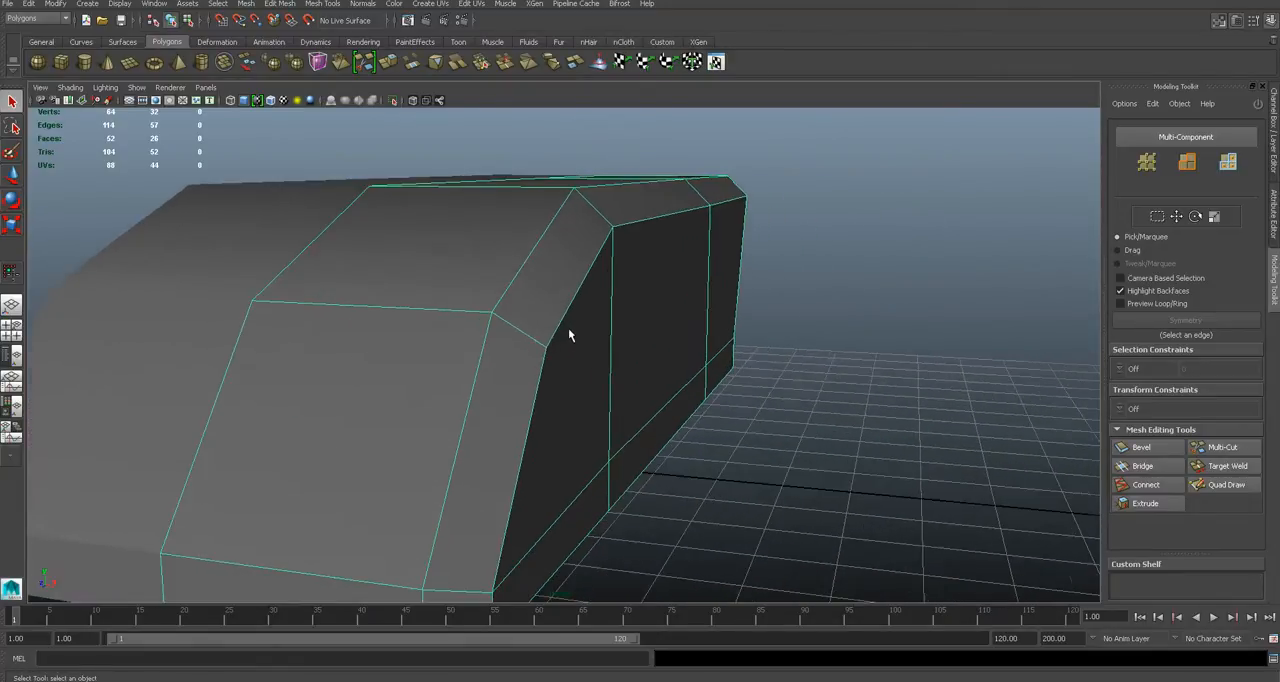
pyautogui.scroll(-5, 568, 334)
pyautogui.click(769, 419)
pyautogui.keyDown('alt'); pyautogui.moveTo(769, 419); pyautogui.dragTo(642, 348); pyautogui.keyUp('alt')
pyautogui.click(641, 353)
pyautogui.keyDown('alt'); pyautogui.moveTo(734, 368); pyautogui.dragTo(600, 401); pyautogui.keyUp('alt')
pyautogui.click(620, 442)
pyautogui.click(577, 391)
pyautogui.scroll(2, 594, 386)
pyautogui.click(655, 395)
pyautogui.click(513, 424)
pyautogui.keyDown('alt'); pyautogui.moveTo(497, 420); pyautogui.dragTo(604, 370); pyautogui.keyUp('alt')
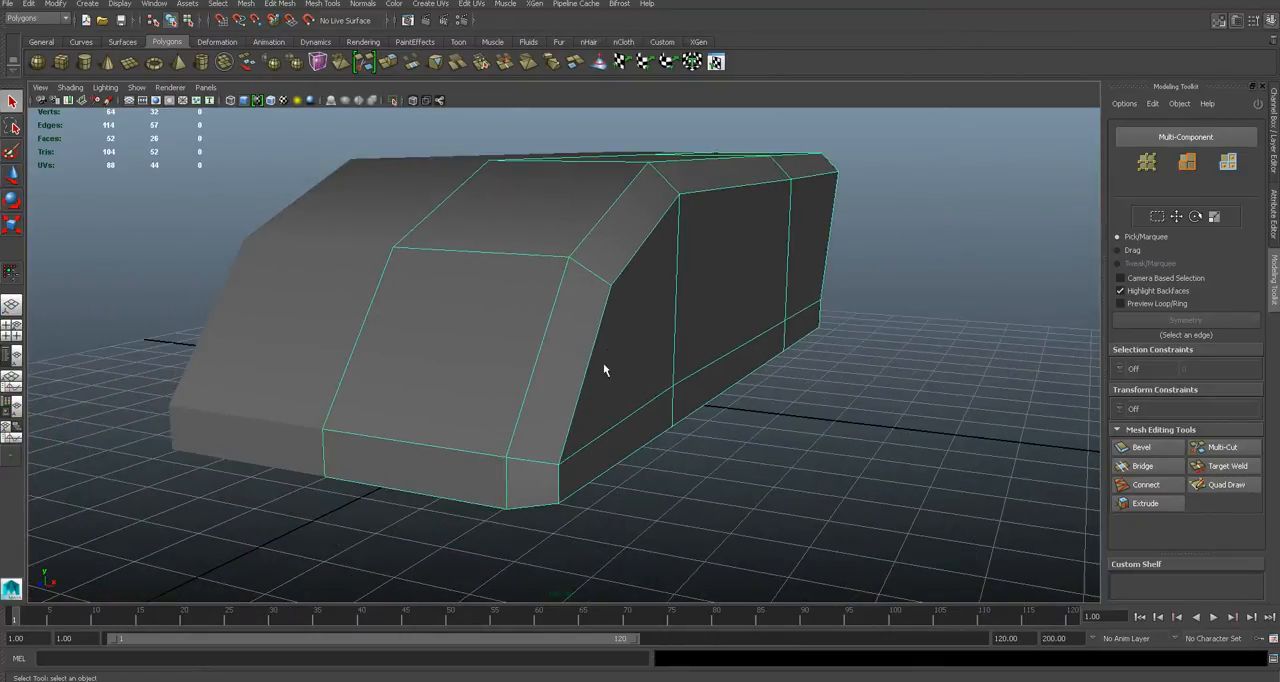
pyautogui.hotkey('alt', 'Tab')
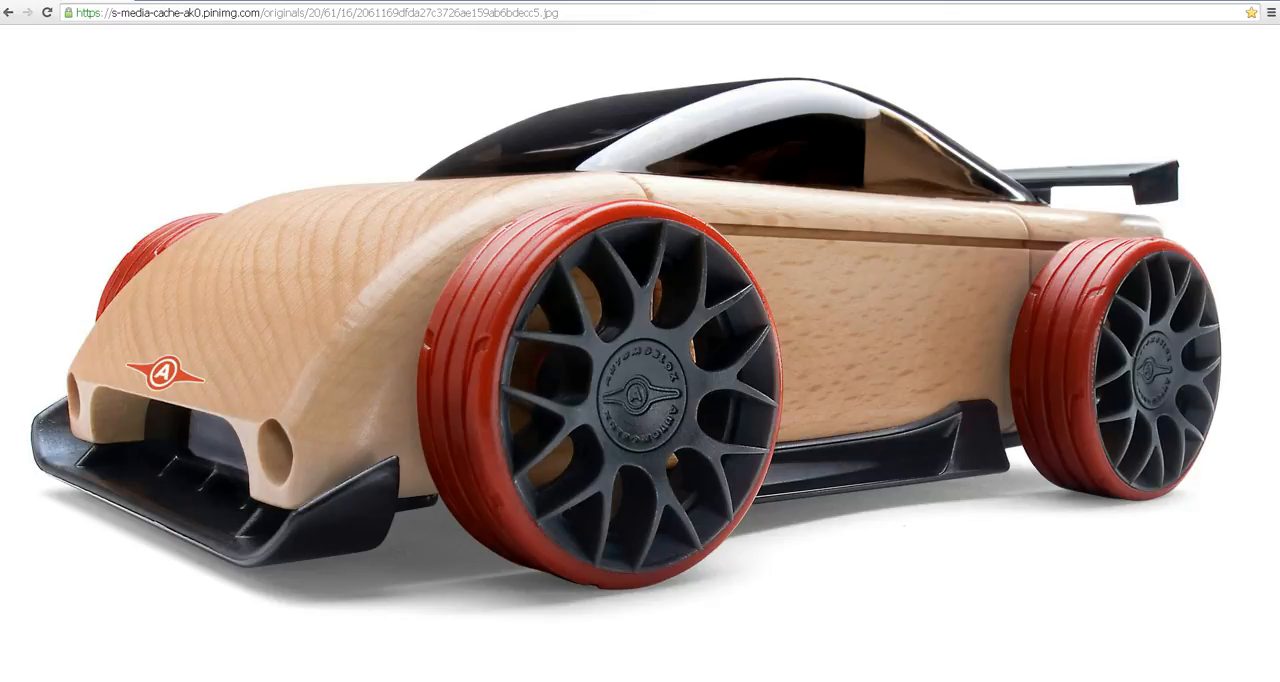
pyautogui.hotkey('alt', 'Tab')
# - Insert a lengthwise edge loop between the centre line and the beveled side, running over the nose, roof, back and underside
pyautogui.keyDown('alt'); pyautogui.moveTo(440, 384); pyautogui.dragTo(546, 368); pyautogui.keyUp('alt')
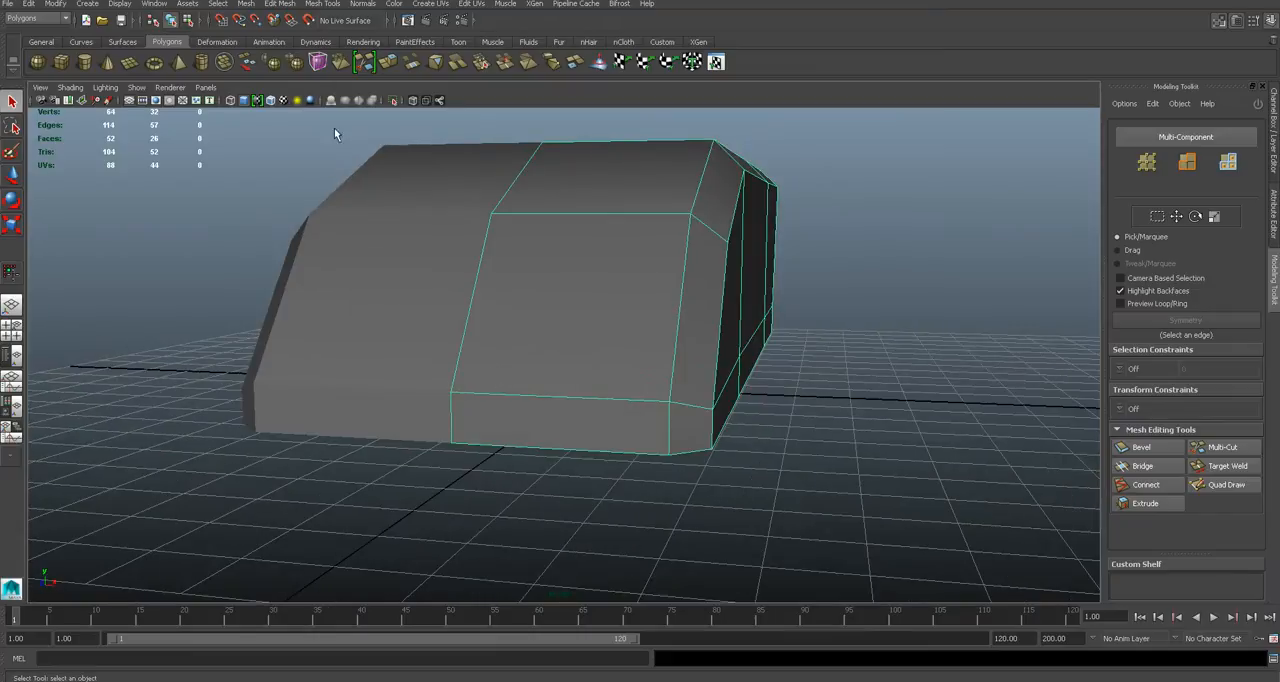
pyautogui.click(289, 4)
pyautogui.click(385, 150)
pyautogui.moveTo(625, 400); pyautogui.dragTo(680, 385)
pyautogui.press('q')
# - Try to delete the middle faces of the lower front strip together with the underside faces behind them
pyautogui.keyDown('alt'); pyautogui.moveTo(680, 385); pyautogui.dragTo(734, 380, button='right'); pyautogui.keyUp('alt')
pyautogui.click(734, 380)
pyautogui.keyDown('alt'); pyautogui.moveTo(734, 380); pyautogui.dragTo(704, 255); pyautogui.keyUp('alt')
pyautogui.keyDown('shift'); pyautogui.click(704, 255); pyautogui.keyUp('shift')
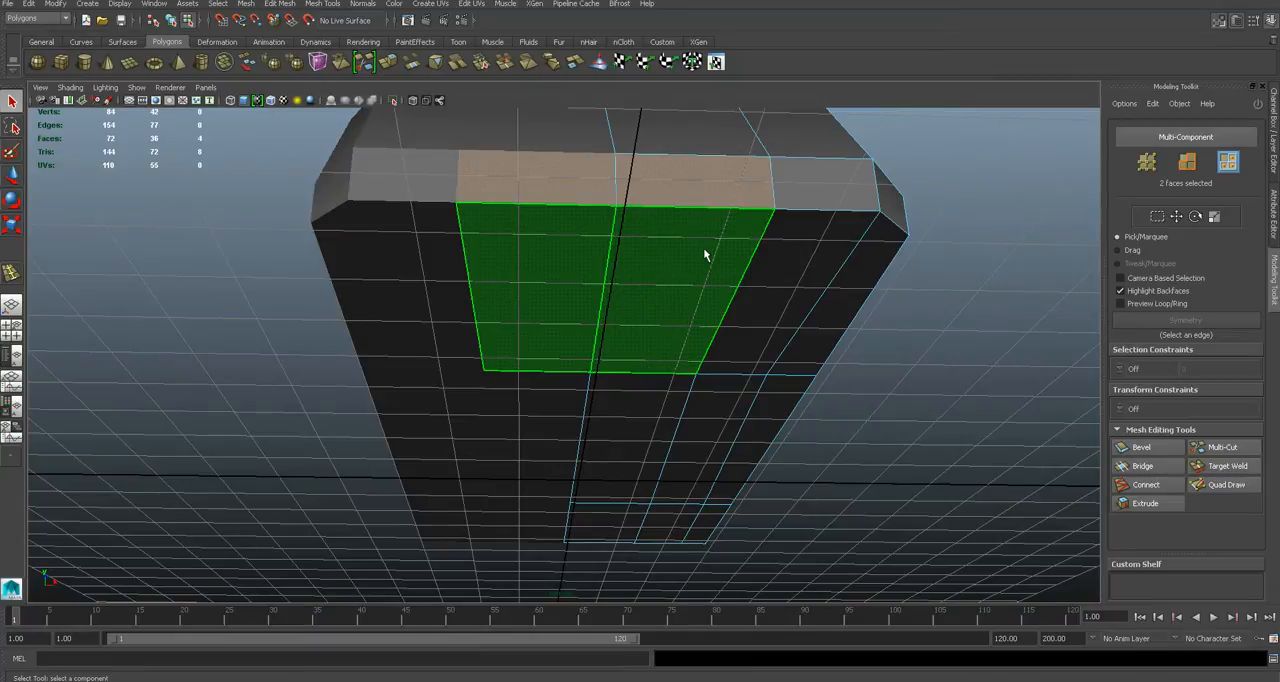
pyautogui.press('Delete')
pyautogui.keyDown('alt'); pyautogui.moveTo(703, 247); pyautogui.dragTo(734, 217); pyautogui.keyUp('alt')
pyautogui.hotkey('ctrl', 'z')
# - Insert a crosswise edge loop through the upper nose slope, down the side and across the underside
pyautogui.click(848, 295)
pyautogui.keyDown('alt'); pyautogui.moveTo(848, 295); pyautogui.dragTo(741, 273); pyautogui.keyUp('alt')
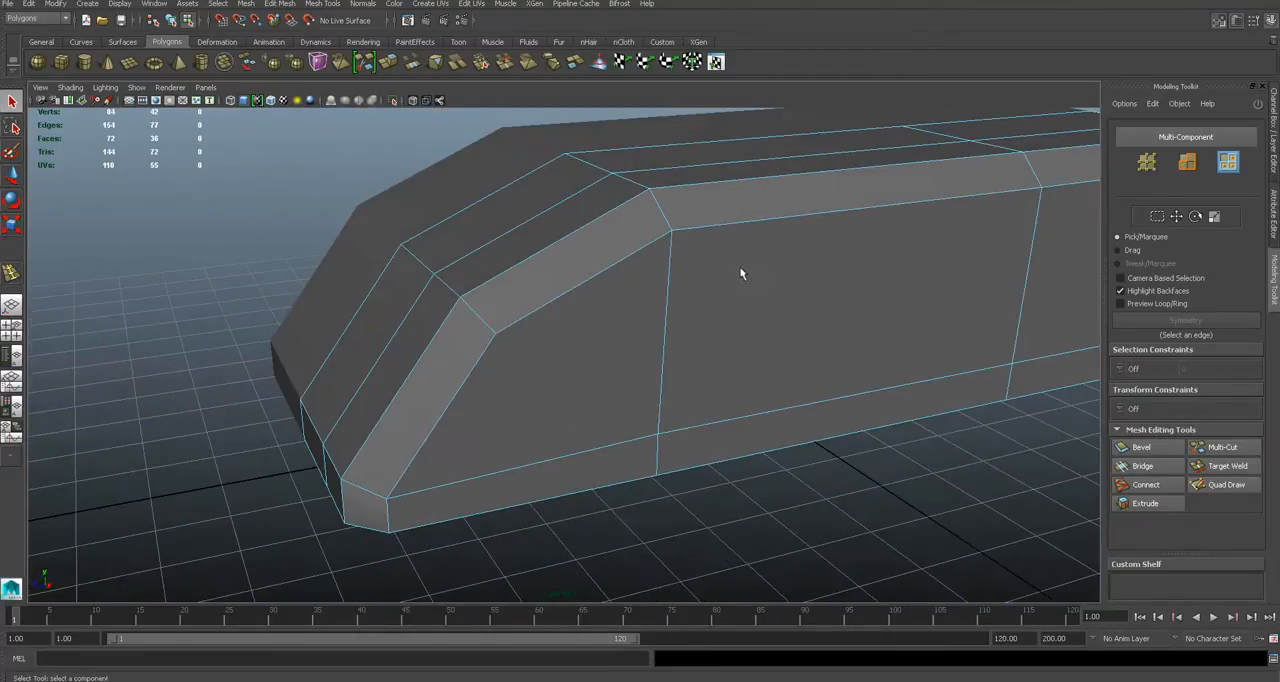
pyautogui.click(332, 6)
pyautogui.click(380, 157)
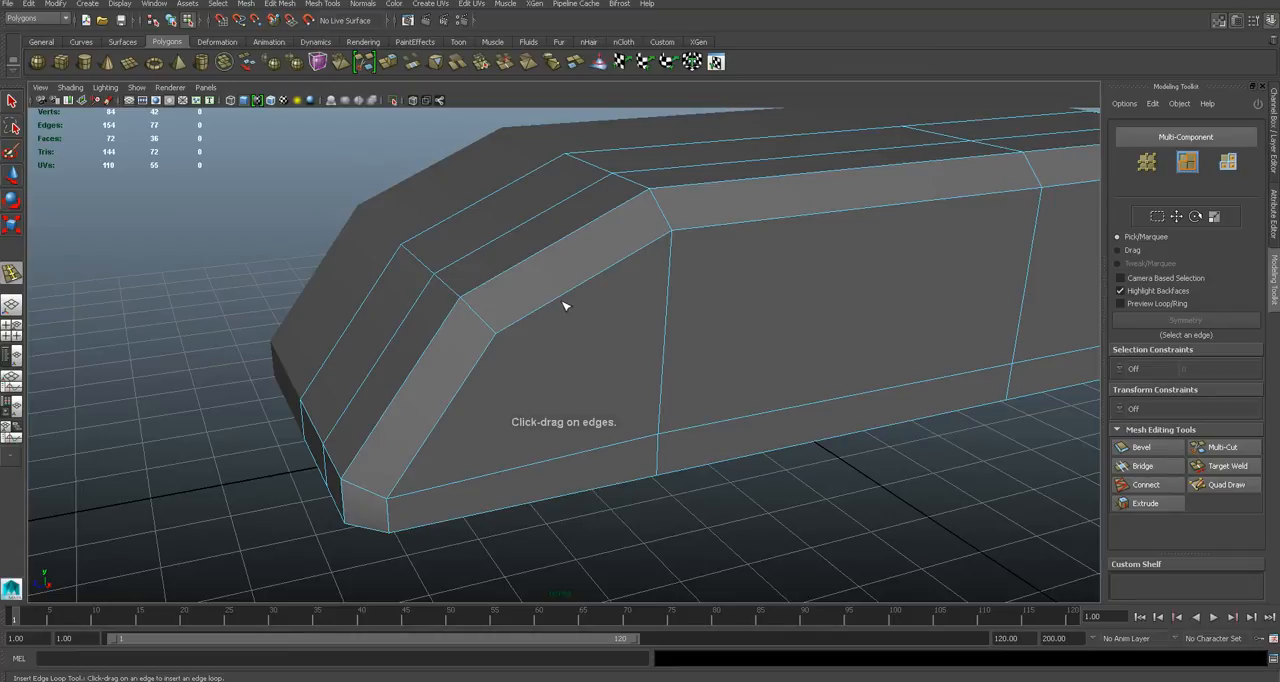
pyautogui.click(578, 288)
pyautogui.keyDown('alt'); pyautogui.moveTo(582, 292); pyautogui.dragTo(671, 271); pyautogui.keyUp('alt')
pyautogui.keyDown('alt'); pyautogui.moveTo(637, 211); pyautogui.dragTo(655, 301, button='middle'); pyautogui.keyUp('alt')
pyautogui.press('q')
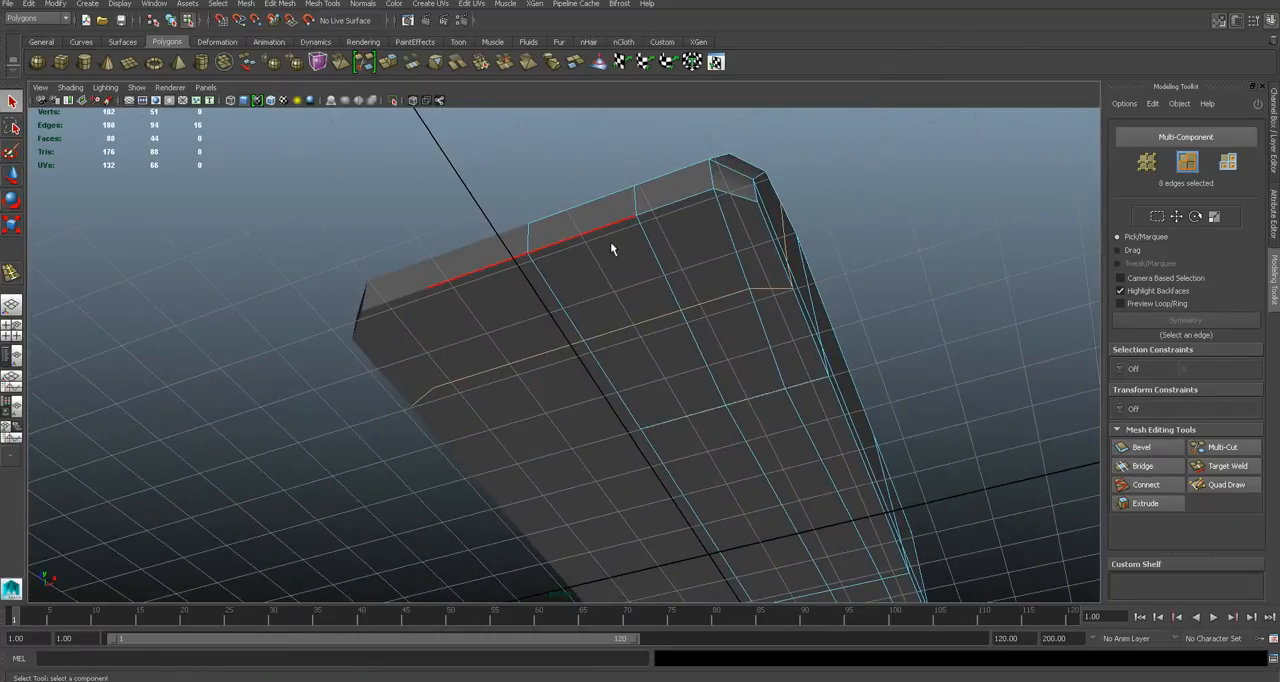
# - Delete the middle faces of the lower front strip and the adjoining front underside faces to open the front intake
pyautogui.moveTo(629, 285); pyautogui.dragTo(657, 323, button='right')
pyautogui.press('w')
pyautogui.keyDown('shift'); pyautogui.click(641, 262); pyautogui.keyUp('shift')
pyautogui.keyDown('alt'); pyautogui.moveTo(661, 281); pyautogui.dragTo(698, 307); pyautogui.keyUp('alt')
pyautogui.moveTo(698, 307); pyautogui.dragTo(682, 328, button='right')
pyautogui.rightClick(688, 301)
pyautogui.keyDown('alt'); pyautogui.moveTo(682, 328); pyautogui.dragTo(740, 314); pyautogui.keyUp('alt')
pyautogui.click(752, 337)
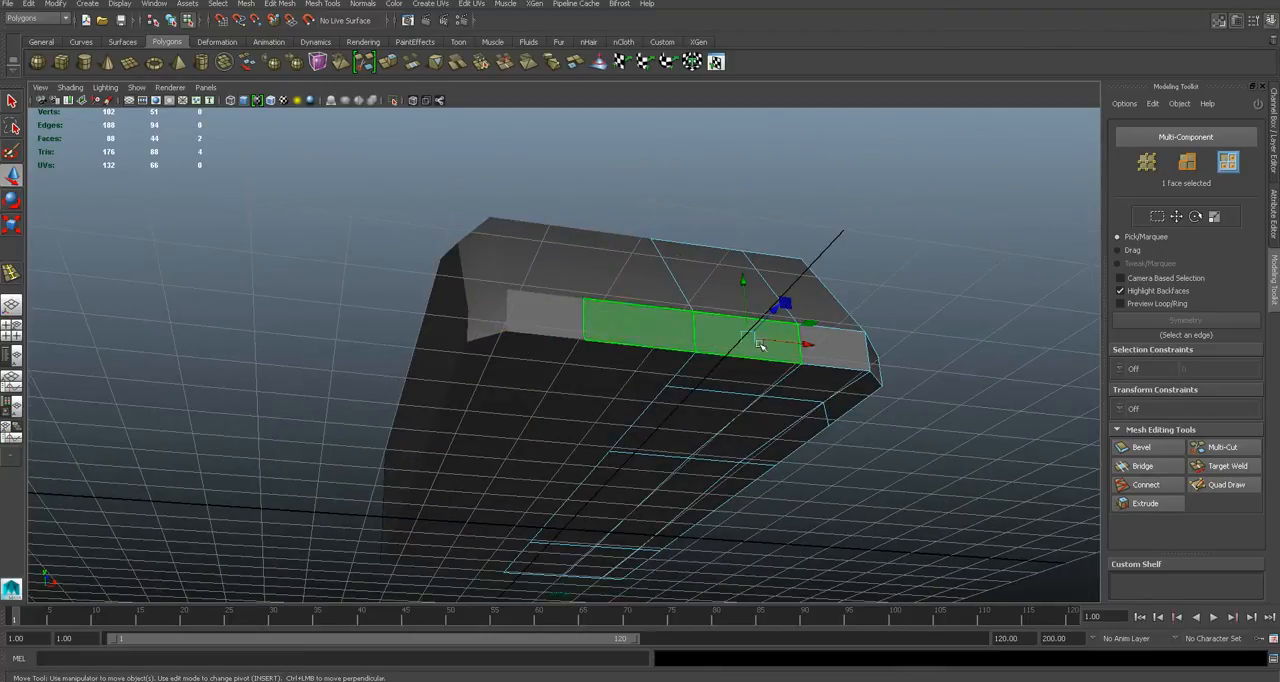
pyautogui.keyDown('shift'); pyautogui.click(743, 379); pyautogui.keyUp('shift')
pyautogui.press('Delete')
# - Extrude the top and side edges of the front intake opening
pyautogui.keyDown('alt'); pyautogui.moveTo(749, 380); pyautogui.dragTo(660, 317); pyautogui.keyUp('alt')
pyautogui.scroll(2, 602, 365)
pyautogui.scroll(-4, 602, 365)
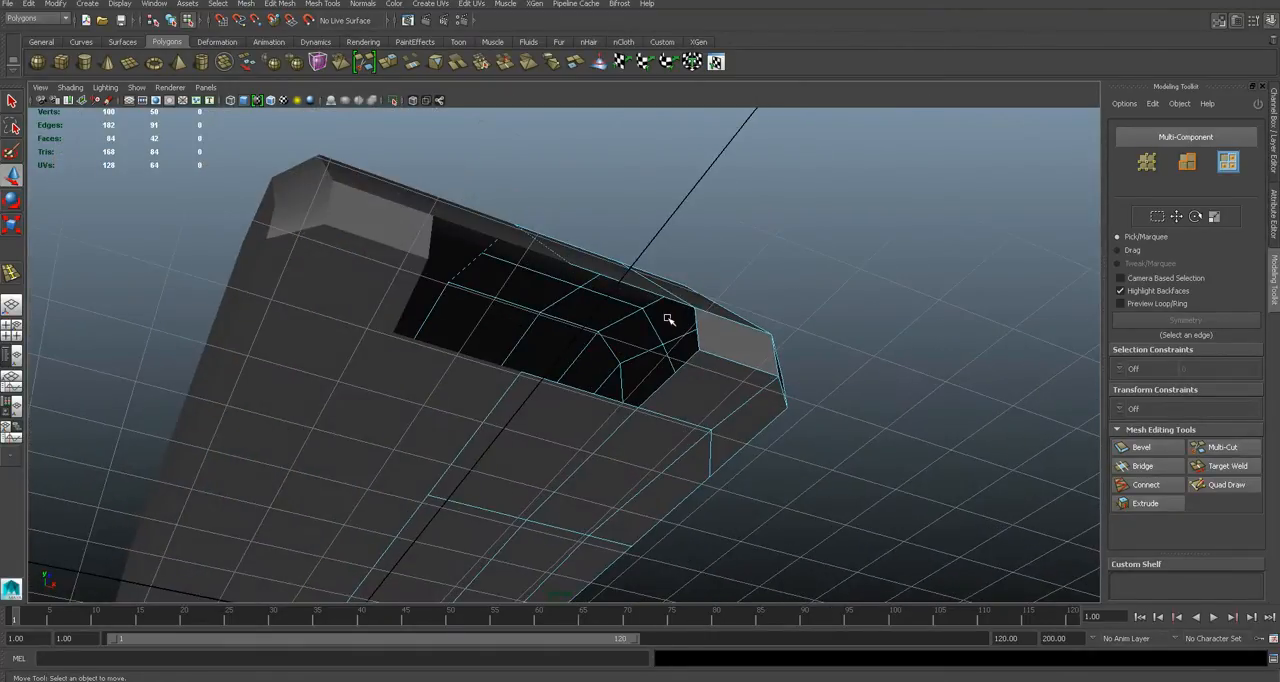
pyautogui.scroll(5, 666, 317)
pyautogui.scroll(2, 670, 327)
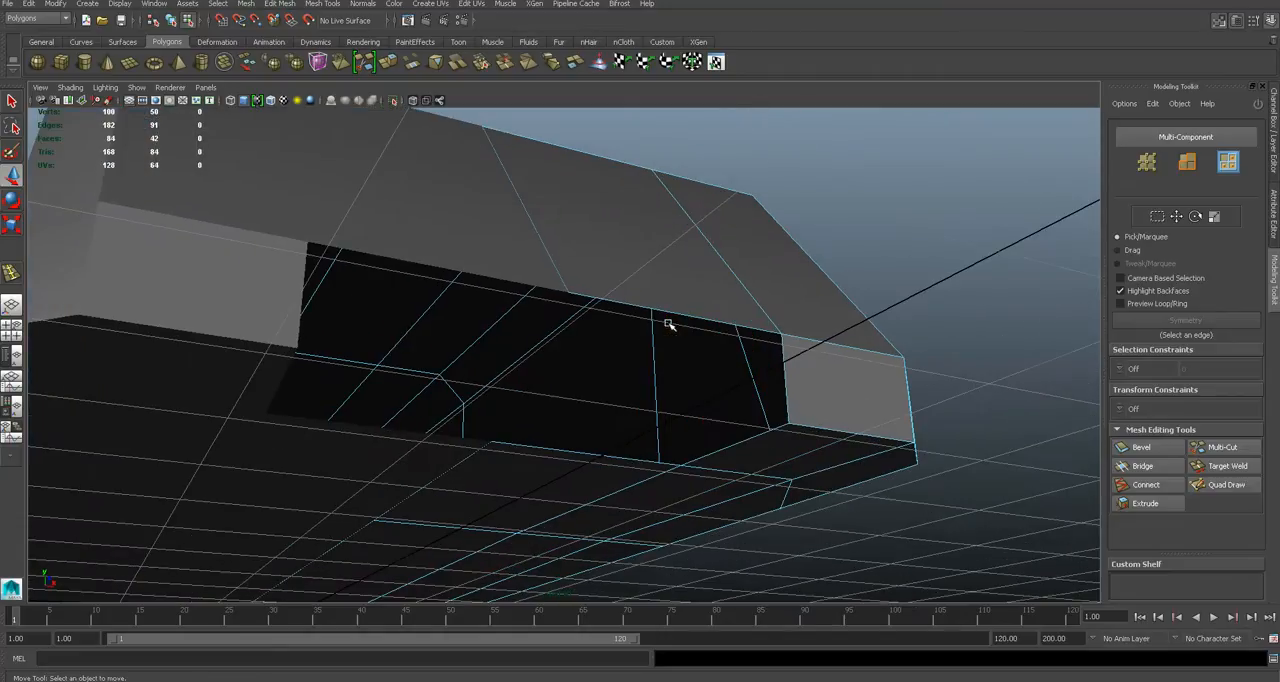
pyautogui.scroll(2, 668, 325)
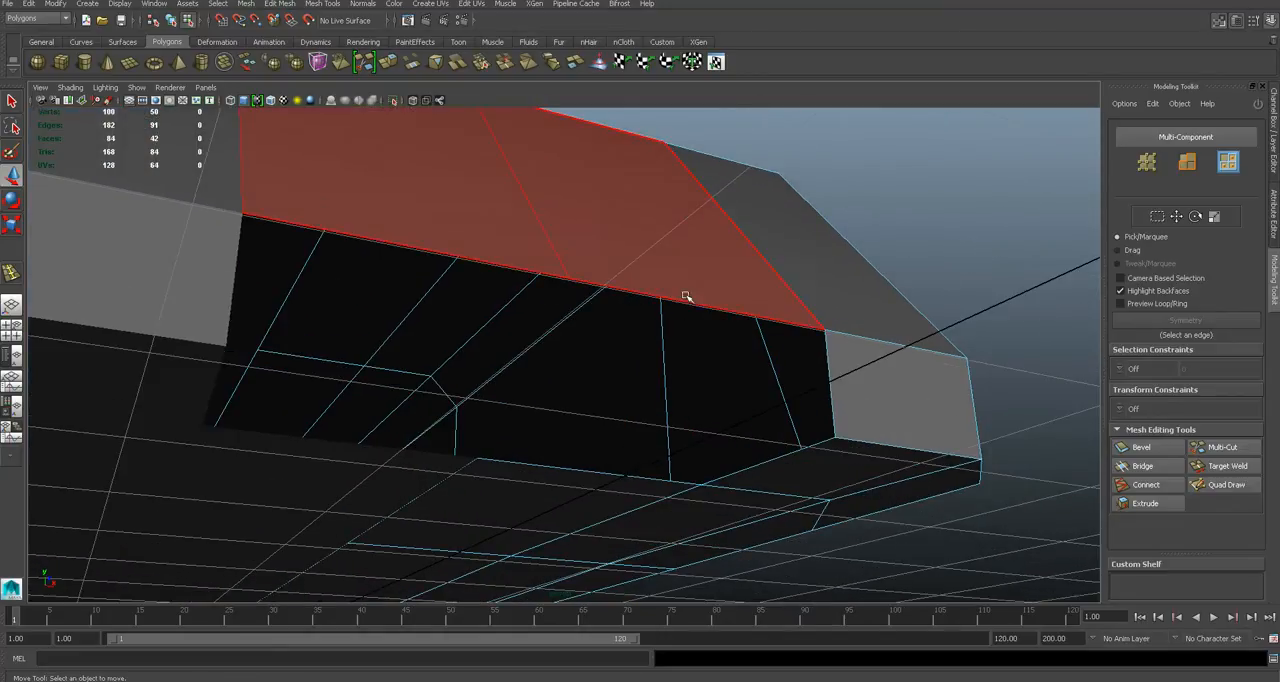
pyautogui.moveTo(691, 296); pyautogui.dragTo(690, 264, button='right')
pyautogui.keyDown('alt'); pyautogui.moveTo(769, 313); pyautogui.dragTo(777, 318); pyautogui.keyUp('alt')
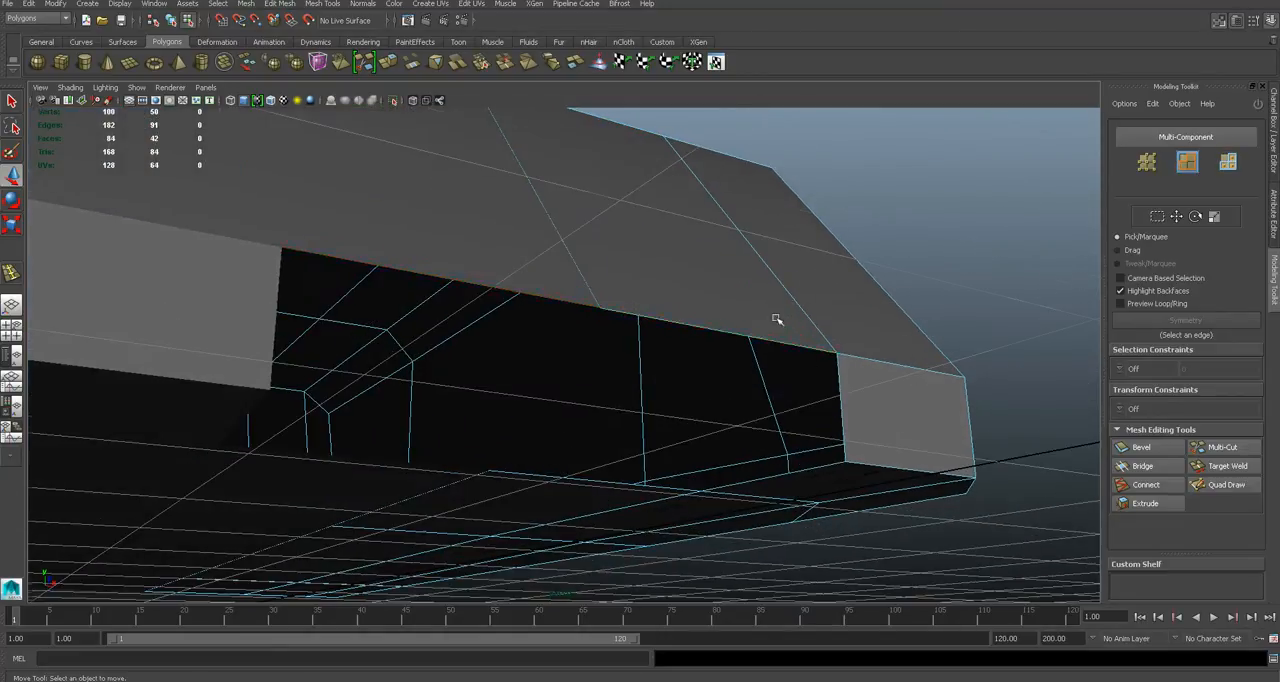
pyautogui.click(784, 339)
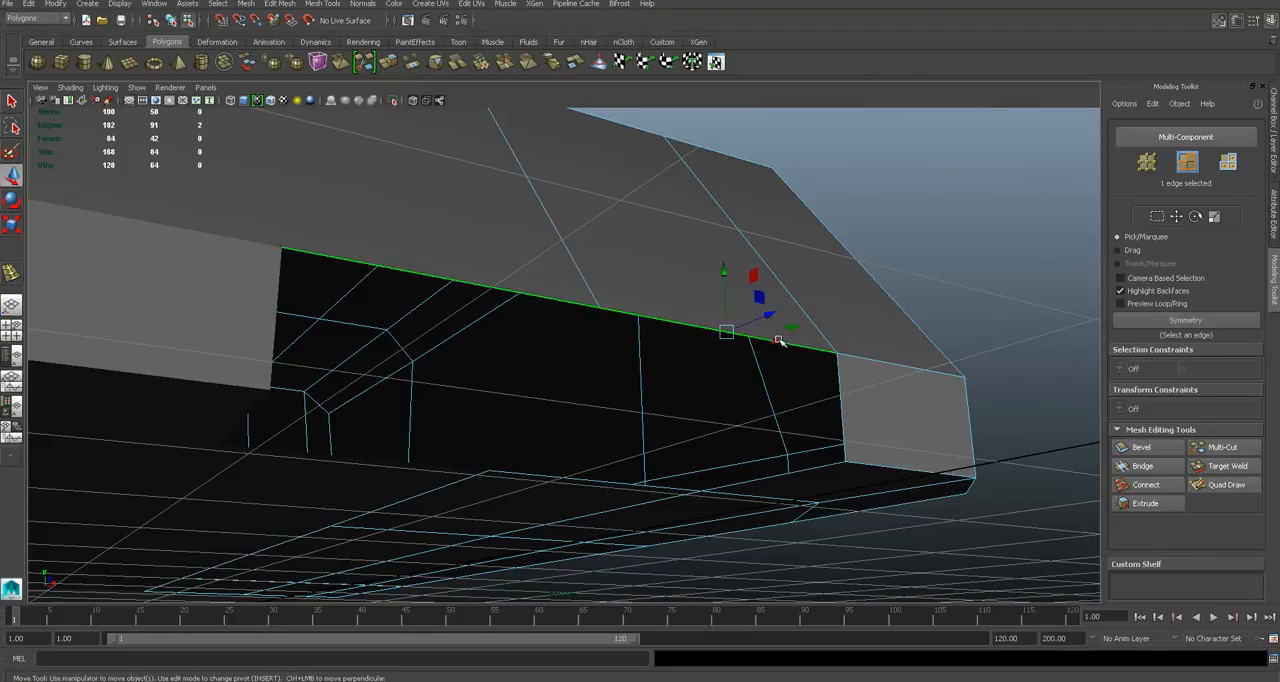
pyautogui.keyDown('shift'); pyautogui.click(836, 377); pyautogui.keyUp('shift')
pyautogui.click(323, 4)
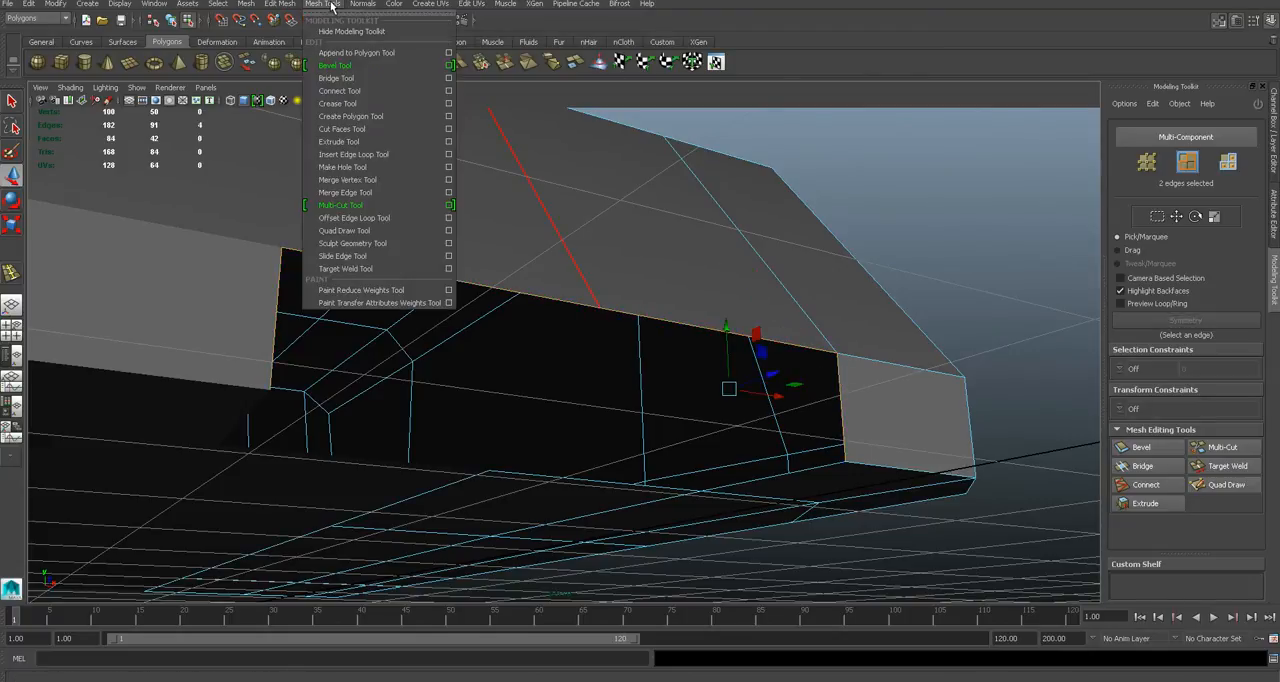
pyautogui.click(333, 142)
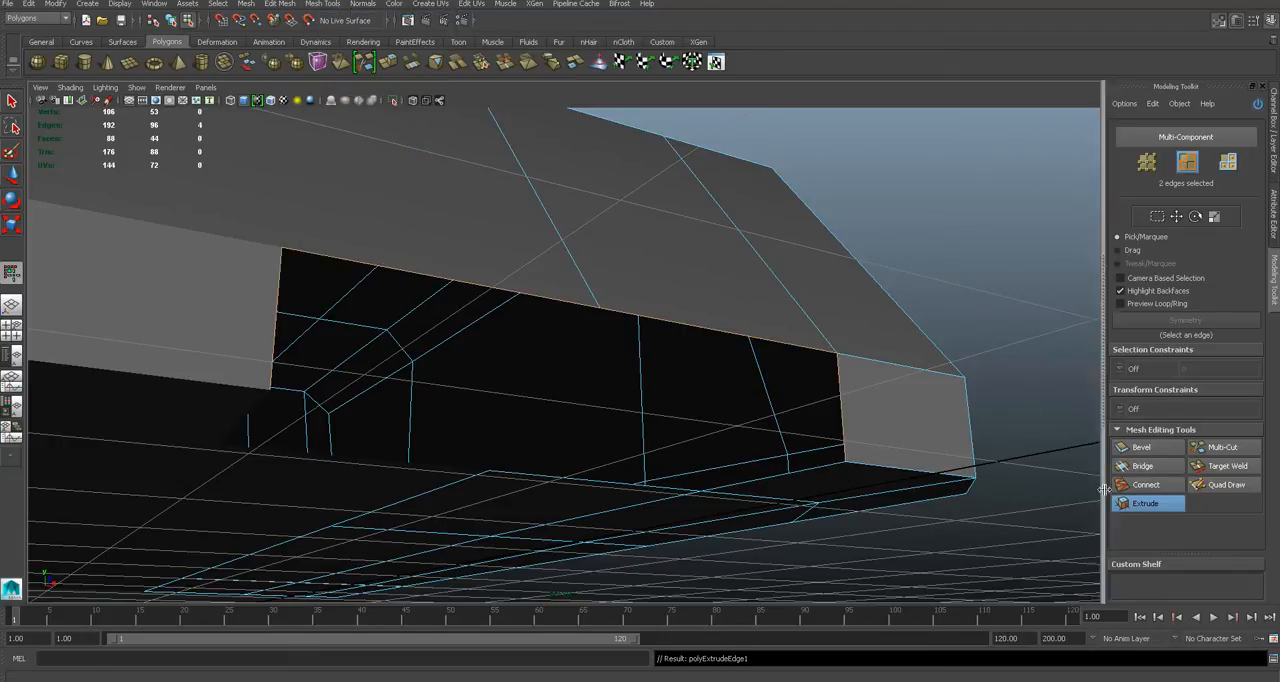
# - Move the extruded edges back into the body to give the front intake inner walls
pyautogui.keyDown('alt'); pyautogui.moveTo(846, 340); pyautogui.dragTo(869, 327); pyautogui.keyUp('alt')
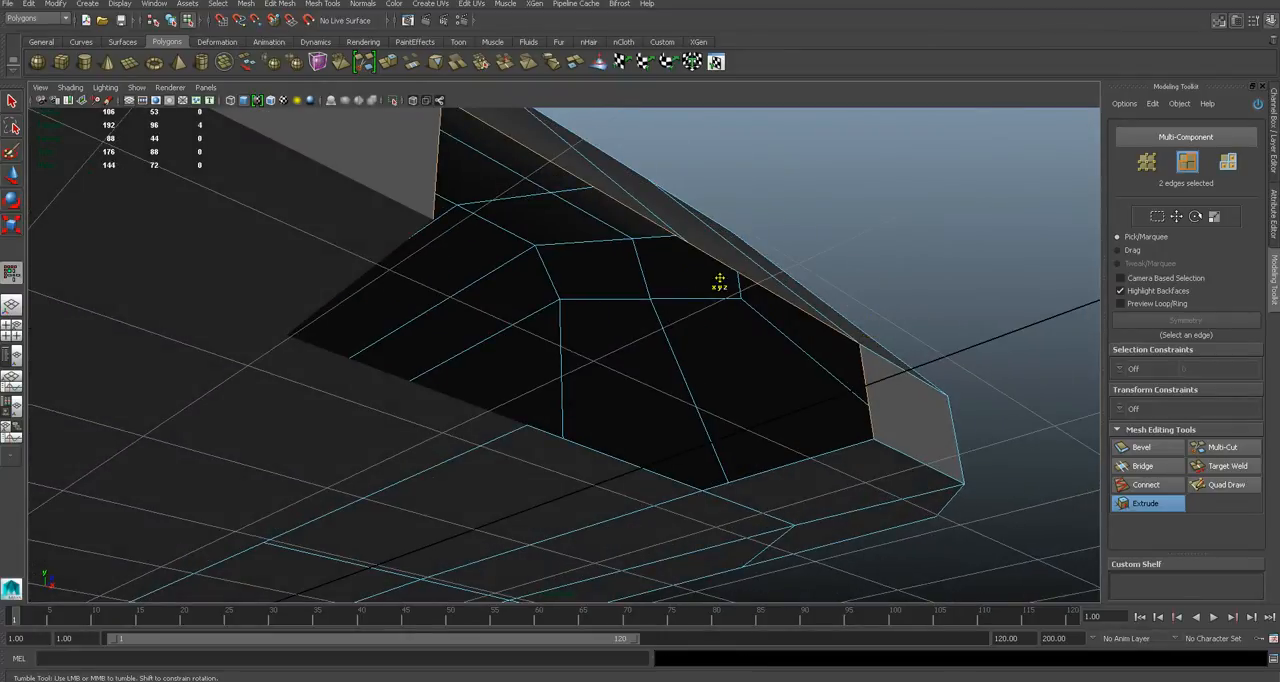
pyautogui.press('w')
pyautogui.moveTo(819, 329); pyautogui.dragTo(729, 362)
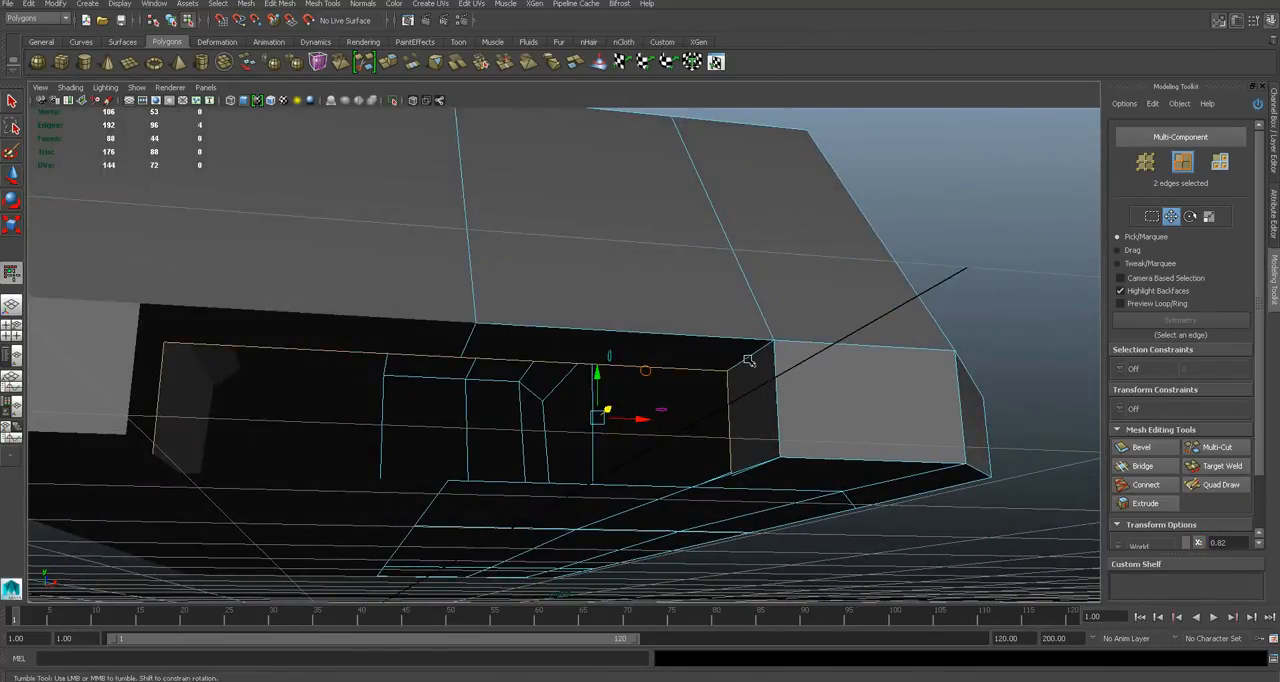
pyautogui.keyDown('alt'); pyautogui.moveTo(672, 368); pyautogui.dragTo(674, 415); pyautogui.keyUp('alt')
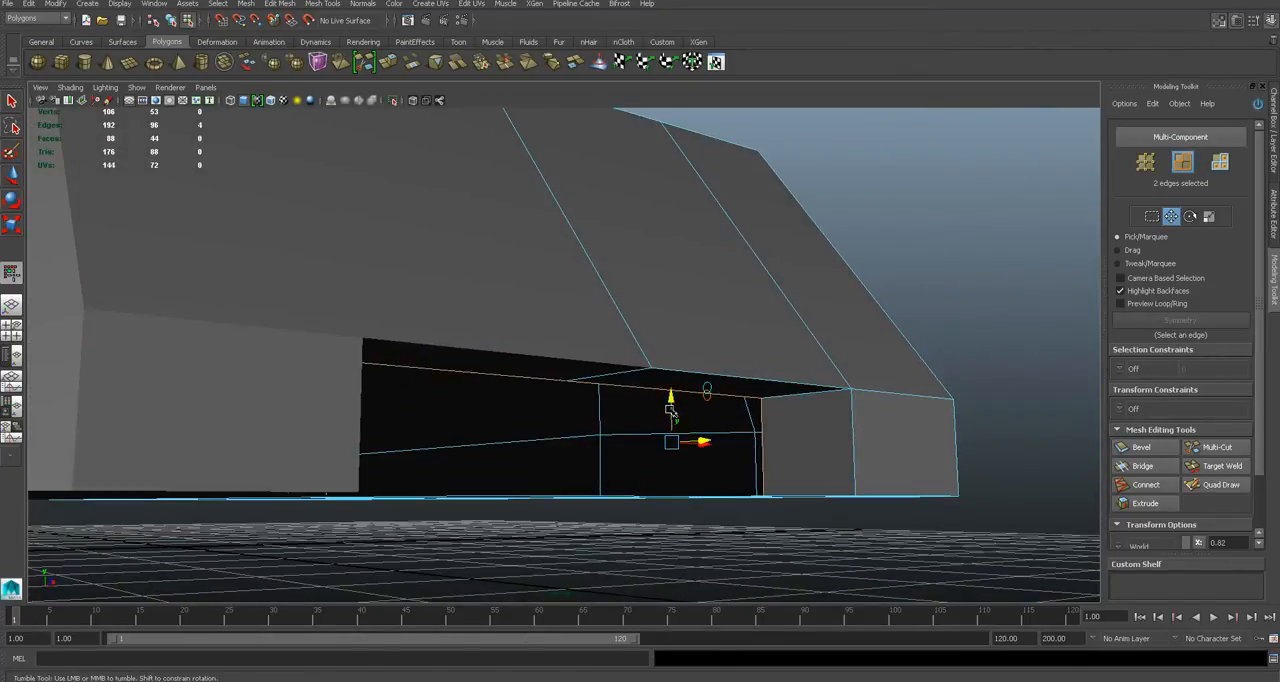
# - Raise the lower inner vertex of the front intake's side wall away from the underside corner
pyautogui.keyDown('alt'); pyautogui.moveTo(773, 385); pyautogui.dragTo(806, 377); pyautogui.keyUp('alt')
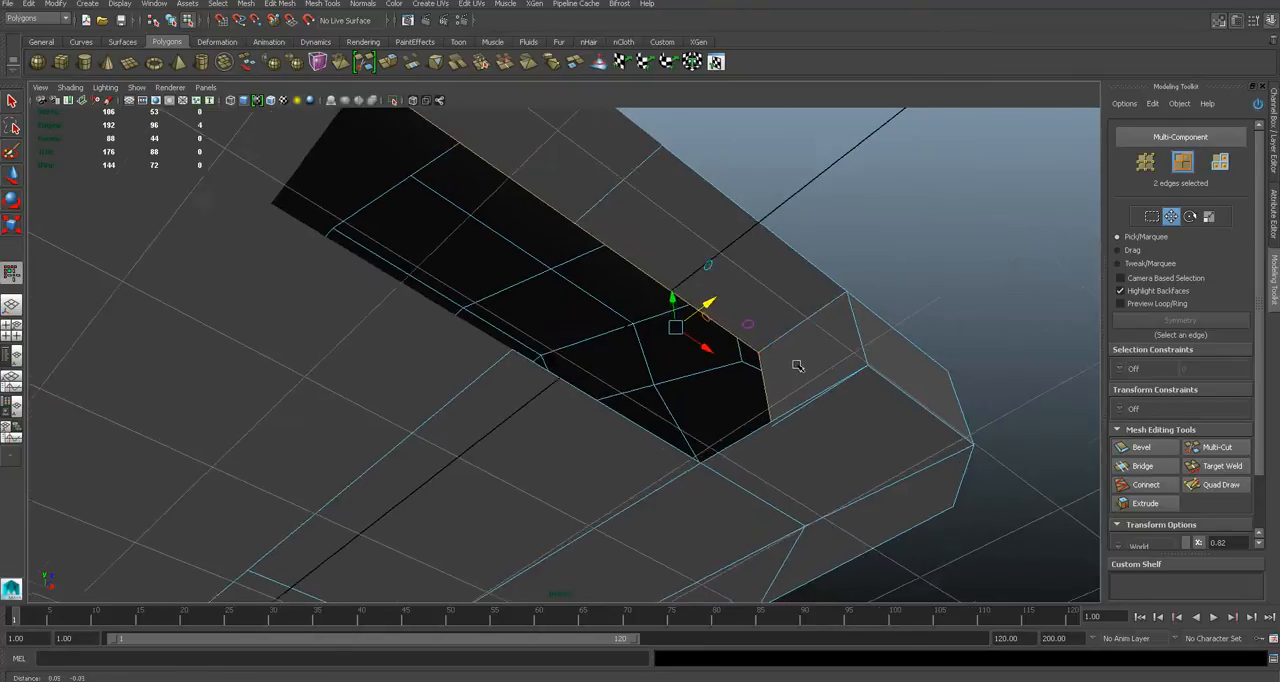
pyautogui.keyDown('alt'); pyautogui.moveTo(797, 363); pyautogui.dragTo(713, 325, button='middle'); pyautogui.keyUp('alt')
pyautogui.keyDown('alt'); pyautogui.scroll(2, 713, 325); pyautogui.keyUp('alt')
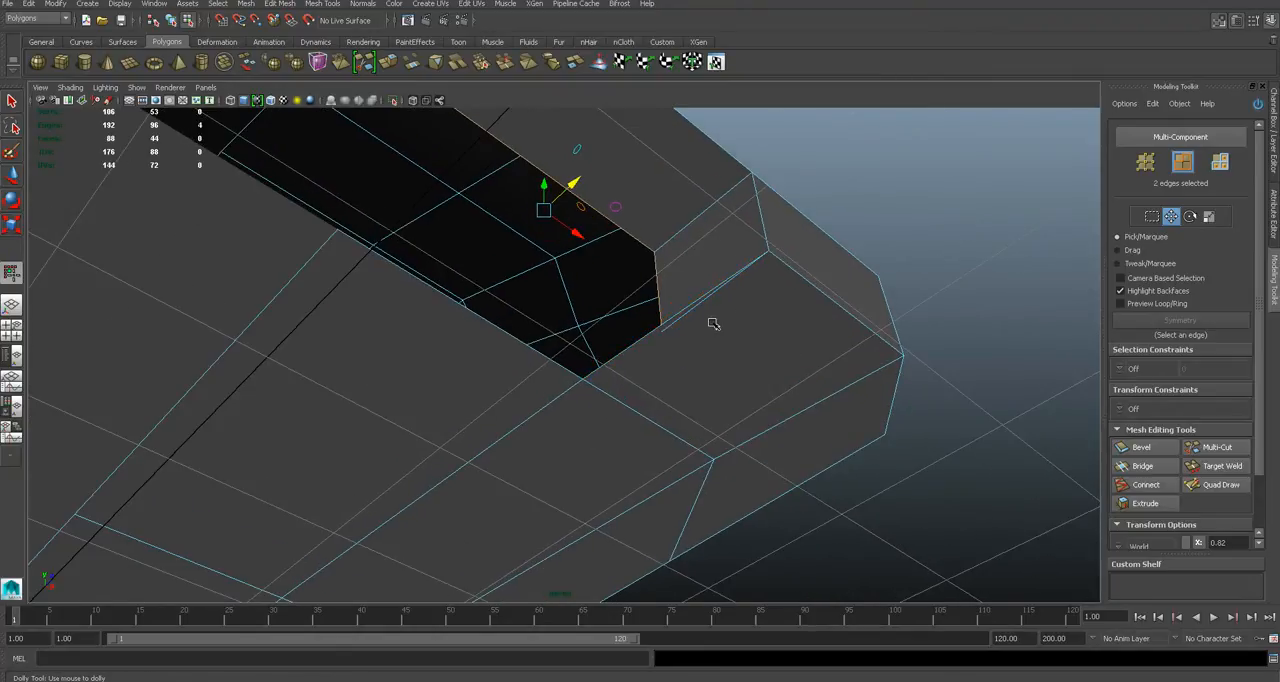
pyautogui.scroll(-3, 713, 324)
pyautogui.keyDown('alt'); pyautogui.moveTo(640, 349); pyautogui.dragTo(700, 380); pyautogui.keyUp('alt')
pyautogui.scroll(4, 681, 394)
pyautogui.scroll(-1, 701, 380)
pyautogui.rightClick(654, 400)
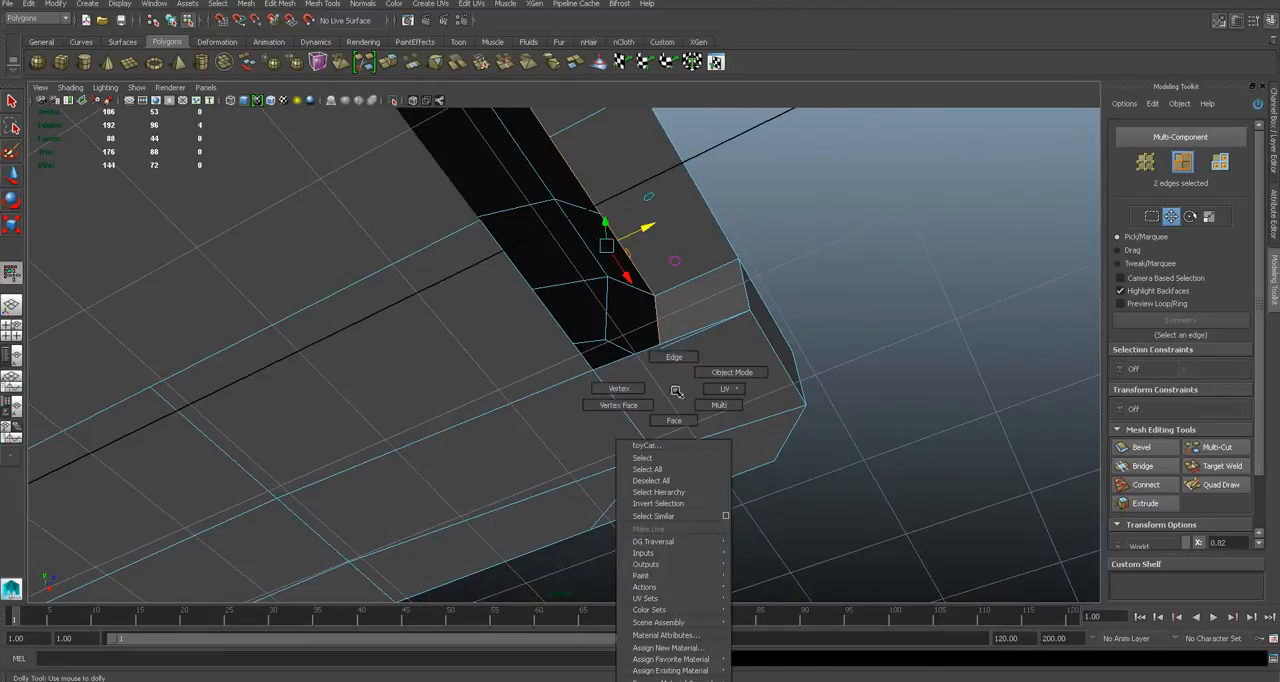
pyautogui.click(627, 410)
pyautogui.moveTo(660, 402); pyautogui.dragTo(688, 428)
pyautogui.moveTo(728, 390); pyautogui.dragTo(676, 393, button='right')
pyautogui.click(700, 432)
pyautogui.keyDown('alt'); pyautogui.moveTo(702, 438); pyautogui.dragTo(723, 434); pyautogui.keyUp('alt')
pyautogui.press('q')
pyautogui.click(1274, 163)
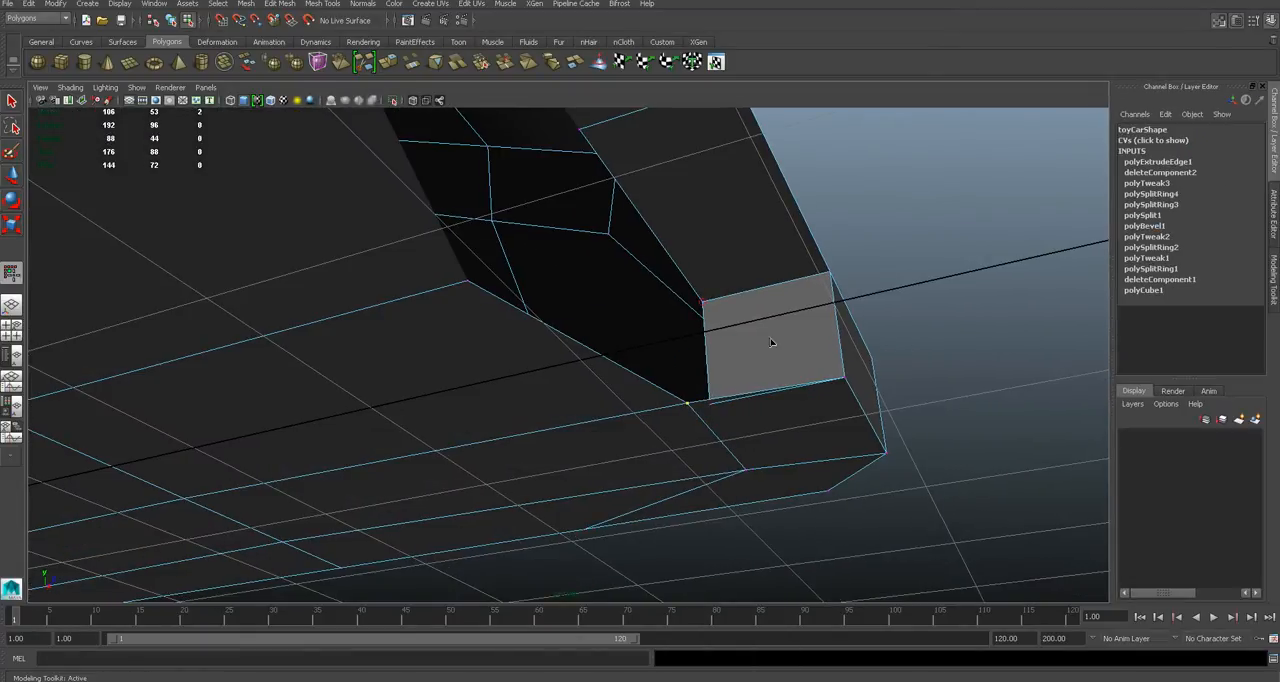
pyautogui.click(10, 101)
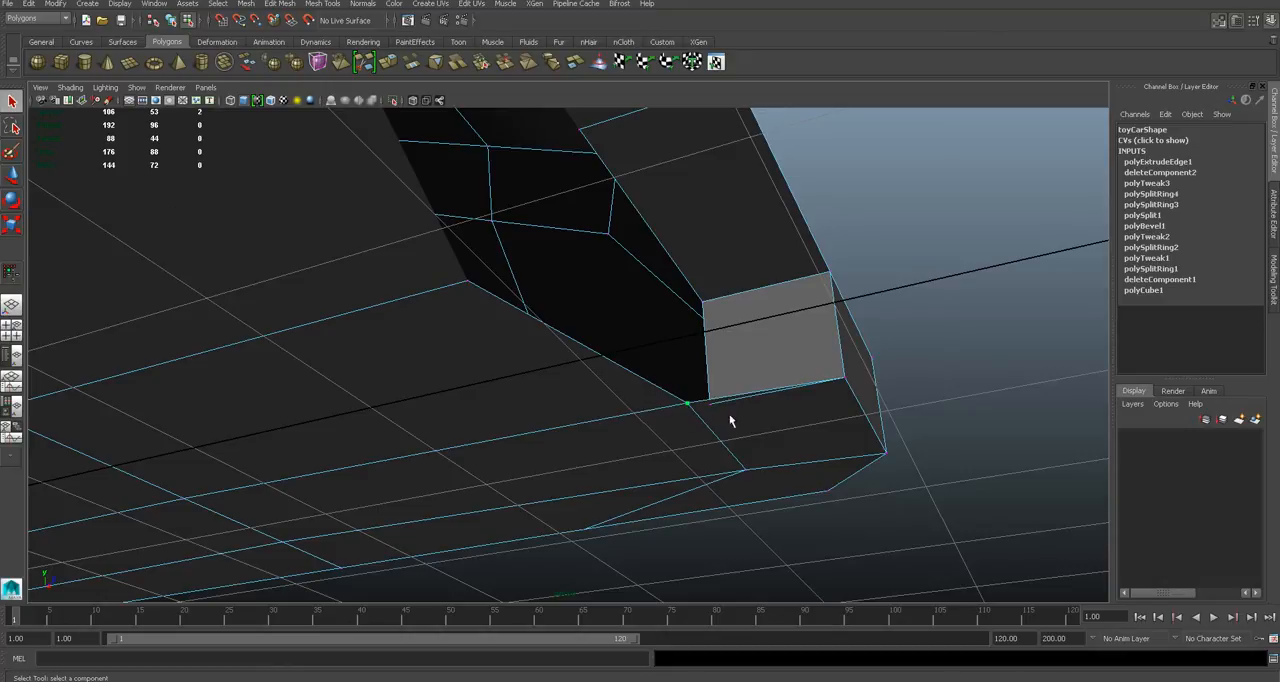
pyautogui.press('4')
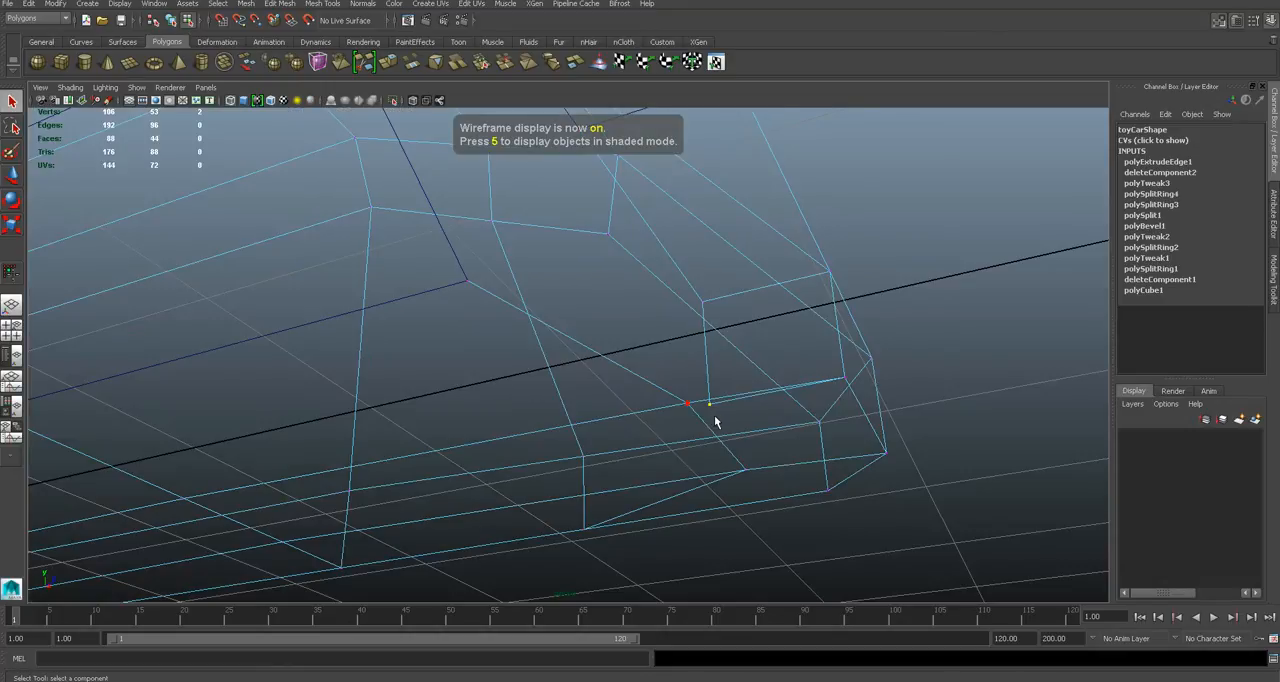
pyautogui.press('w')
pyautogui.press('5')
pyautogui.moveTo(707, 382)
pyautogui.mouseDown()
pyautogui.moveTo(703, 332)
pyautogui.moveTo(764, 374)
pyautogui.moveTo(557, 374)
pyautogui.moveTo(737, 385)
pyautogui.moveTo(700, 380)
pyautogui.mouseUp()
pyautogui.scroll(3, 717, 402)
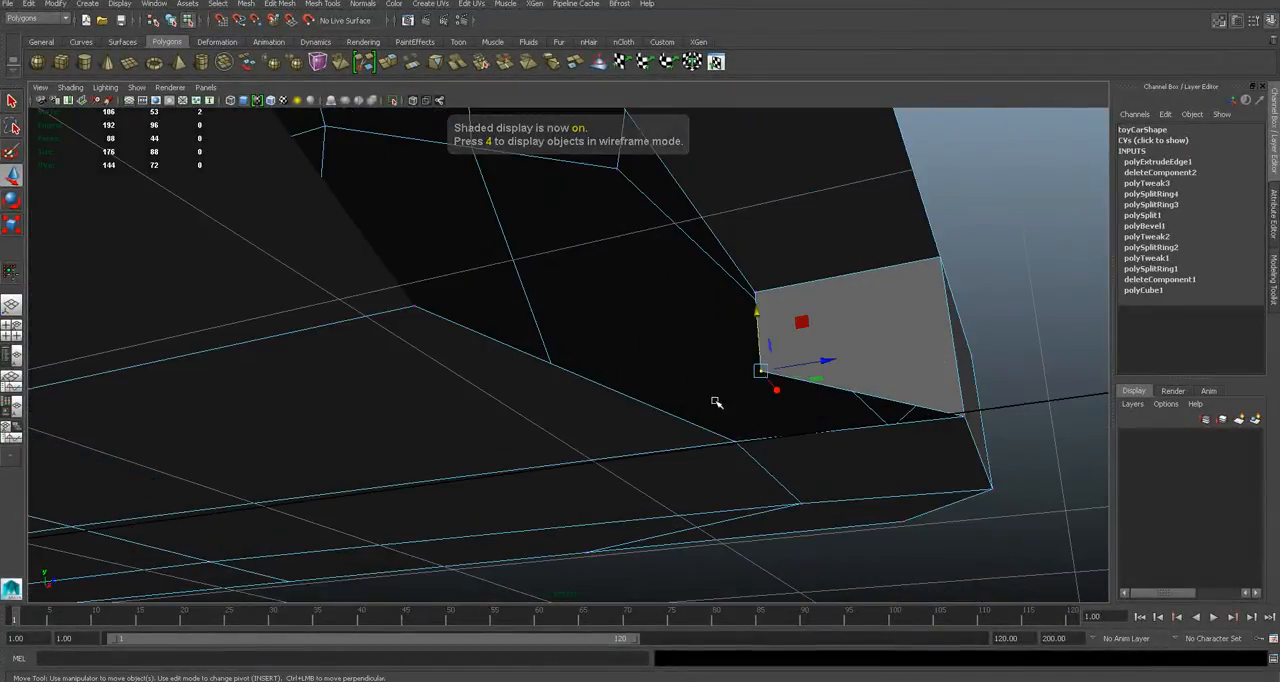
# - Try to merge the side wall's raised vertex with the underside corner vertex using Merge Components, and undo it
pyautogui.press('q')
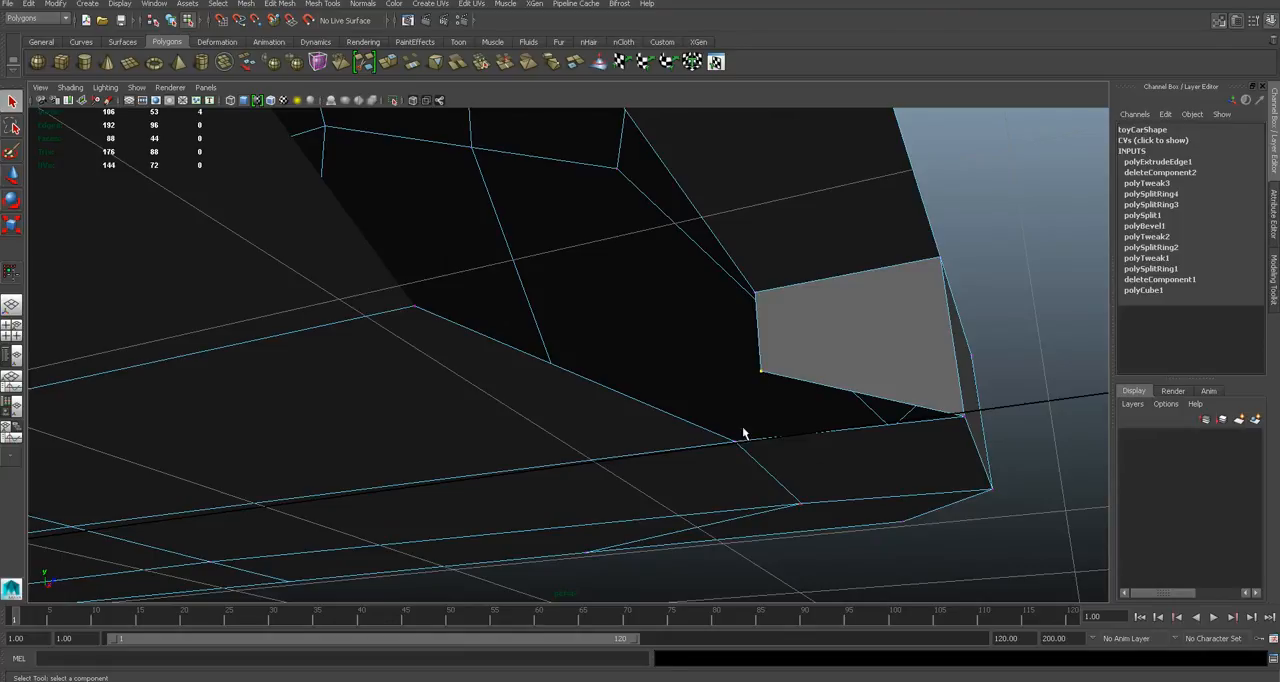
pyautogui.keyDown('alt'); pyautogui.moveTo(823, 357); pyautogui.dragTo(762, 357); pyautogui.keyUp('alt')
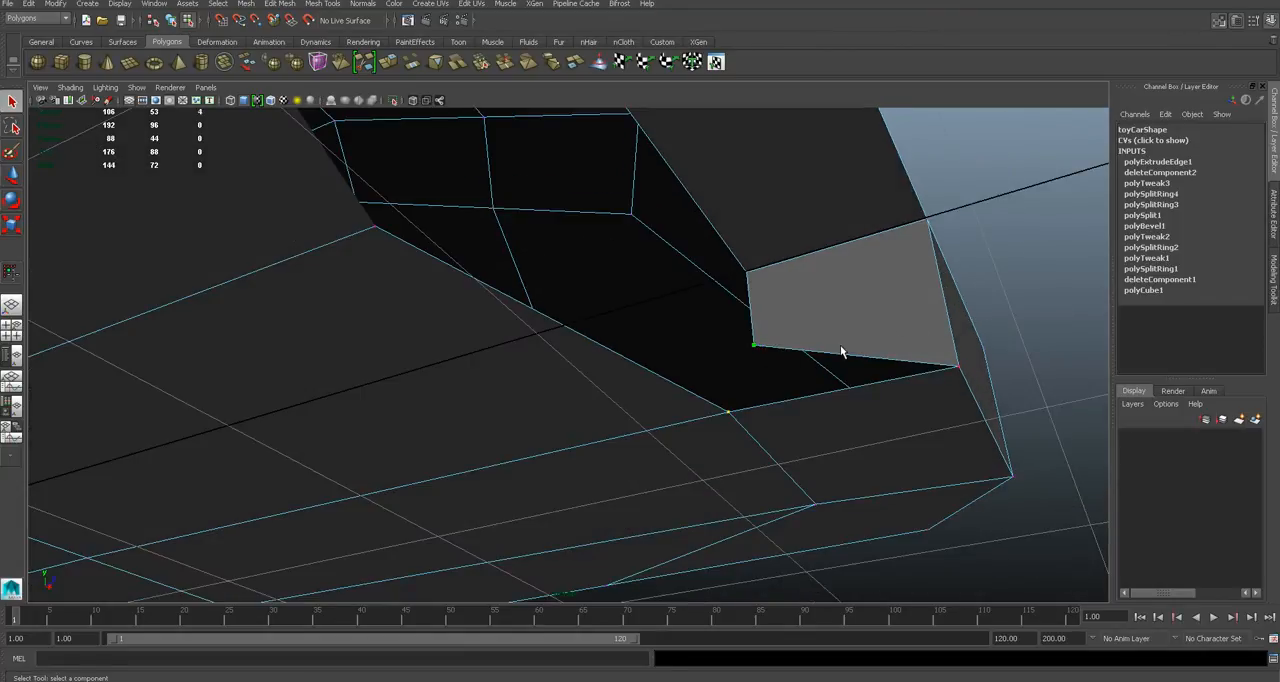
pyautogui.click(309, 5)
pyautogui.moveTo(282, 5)
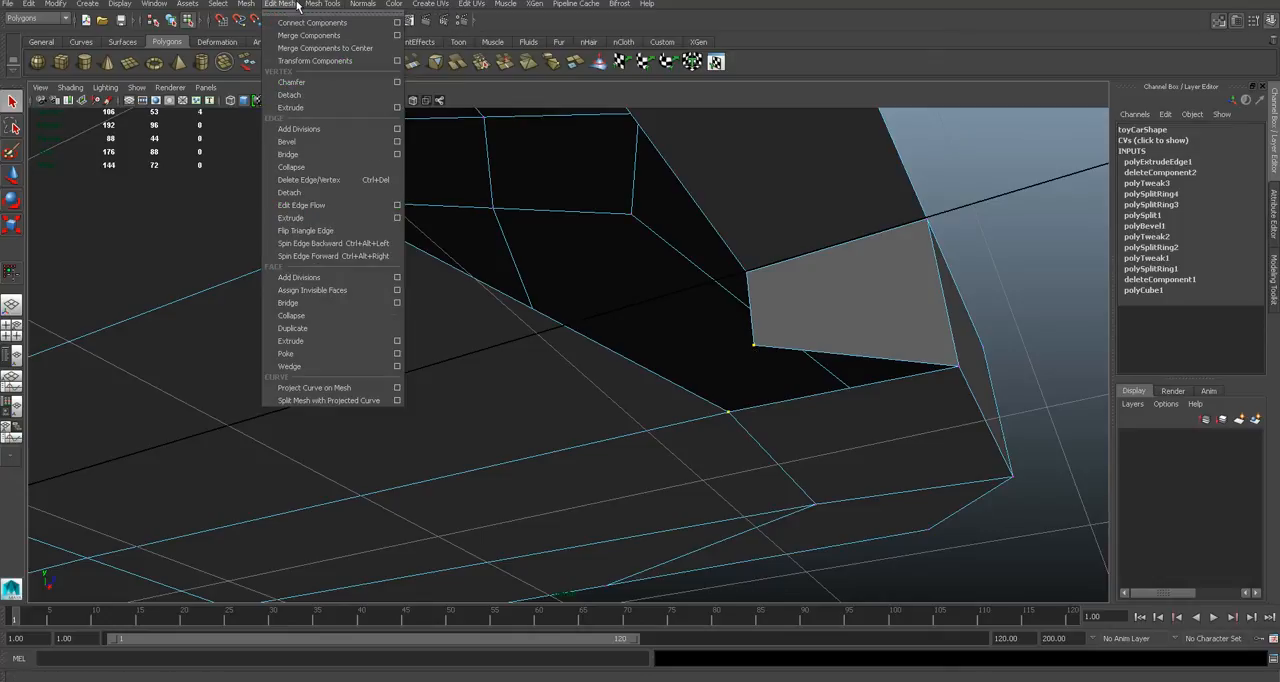
pyautogui.click(302, 36)
pyautogui.keyDown('alt'); pyautogui.moveTo(765, 358); pyautogui.dragTo(671, 391); pyautogui.keyUp('alt')
pyautogui.keyDown('alt'); pyautogui.moveTo(671, 391); pyautogui.dragTo(641, 380, button='middle'); pyautogui.keyUp('alt')
pyautogui.keyDown('alt'); pyautogui.moveTo(641, 380); pyautogui.dragTo(798, 393); pyautogui.keyUp('alt')
pyautogui.press('w')
pyautogui.hotkey('ctrl', 'z')
pyautogui.hotkey('ctrl', 'z')
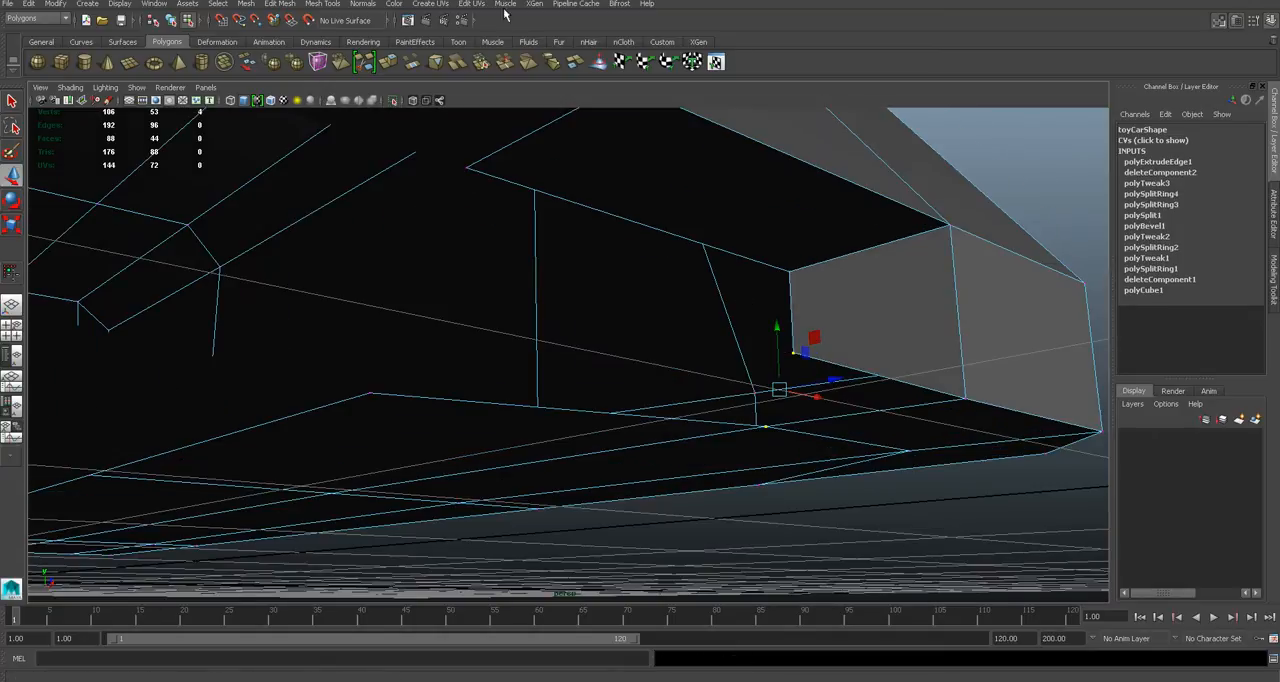
# - Target-weld the side wall's lower inner vertex onto the inner corner vertex of the underside opening
pyautogui.click(325, 4)
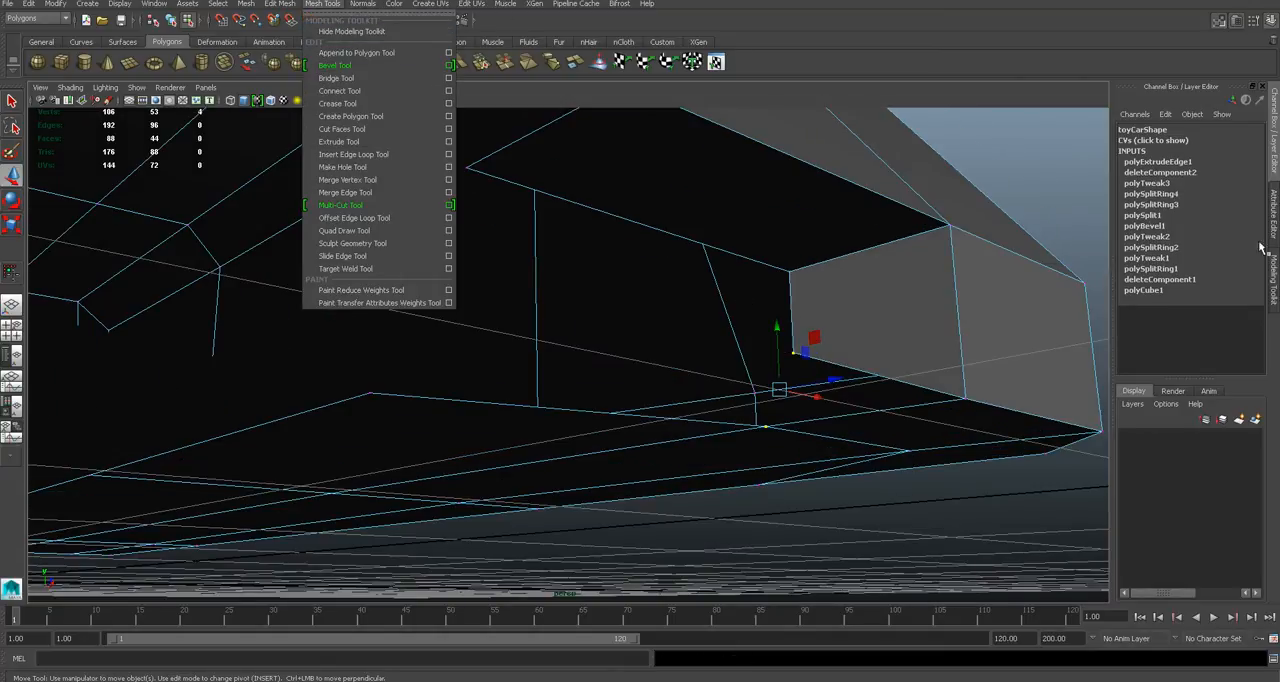
pyautogui.click(1275, 283)
pyautogui.click(1218, 466)
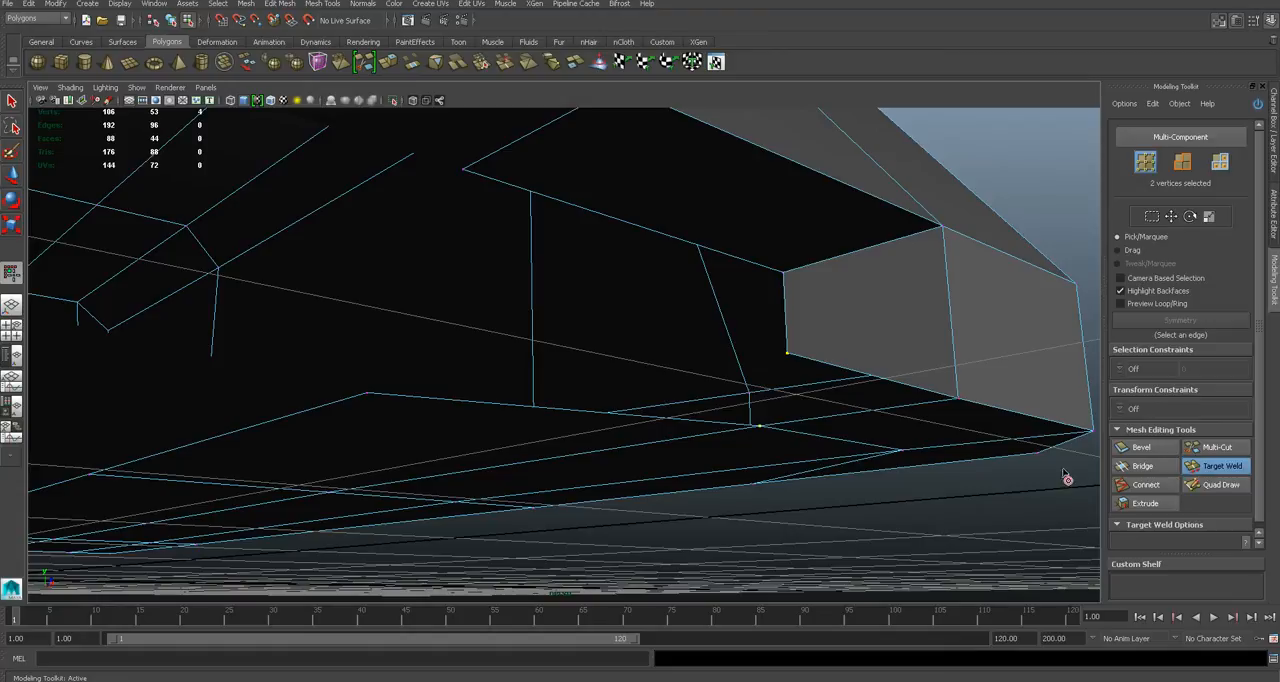
pyautogui.keyDown('alt'); pyautogui.moveTo(787, 363); pyautogui.dragTo(794, 338); pyautogui.keyUp('alt')
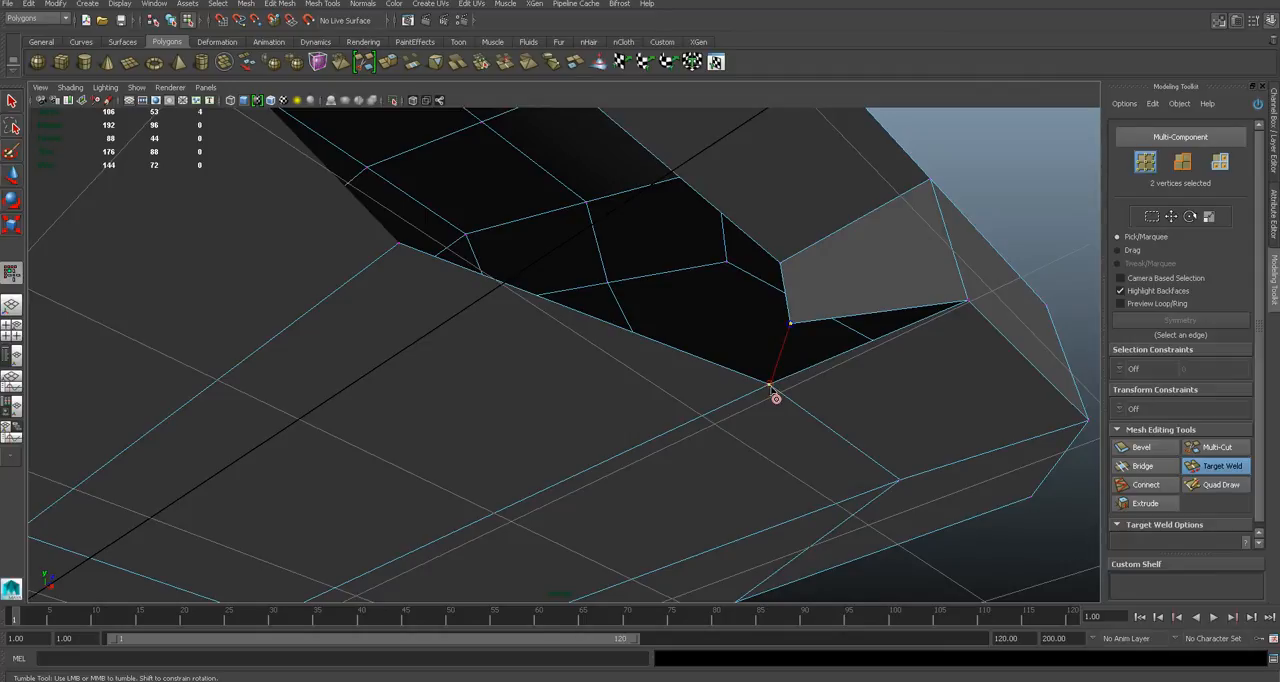
pyautogui.moveTo(770, 386); pyautogui.dragTo(771, 388)
pyautogui.keyDown('alt'); pyautogui.moveTo(834, 356); pyautogui.dragTo(791, 378); pyautogui.keyUp('alt')
pyautogui.press('q')
# - Examine the welded intake corner with the smooth mesh preview
pyautogui.moveTo(791, 379); pyautogui.dragTo(828, 364, button='right')
pyautogui.click(796, 487)
pyautogui.keyDown('alt'); pyautogui.moveTo(796, 487); pyautogui.dragTo(780, 397); pyautogui.keyUp('alt')
pyautogui.click(849, 373)
pyautogui.press('3')
pyautogui.keyDown('alt'); pyautogui.moveTo(912, 413); pyautogui.dragTo(746, 374); pyautogui.keyUp('alt')
pyautogui.press('1')
pyautogui.moveTo(646, 382)
pyautogui.keyDown('alt'); pyautogui.mouseDown()
pyautogui.moveTo(640, 409)
pyautogui.moveTo(657, 420)
pyautogui.moveTo(663, 389)
pyautogui.mouseUp(); pyautogui.keyUp('alt')
pyautogui.keyDown('alt'); pyautogui.moveTo(600, 243); pyautogui.dragTo(678, 276); pyautogui.keyUp('alt')
# - Bridge the intake's upper inner edge to the underside opening's rear edge to close the back, checking it in smooth preview
pyautogui.rightClick(678, 276)
pyautogui.click(678, 258)
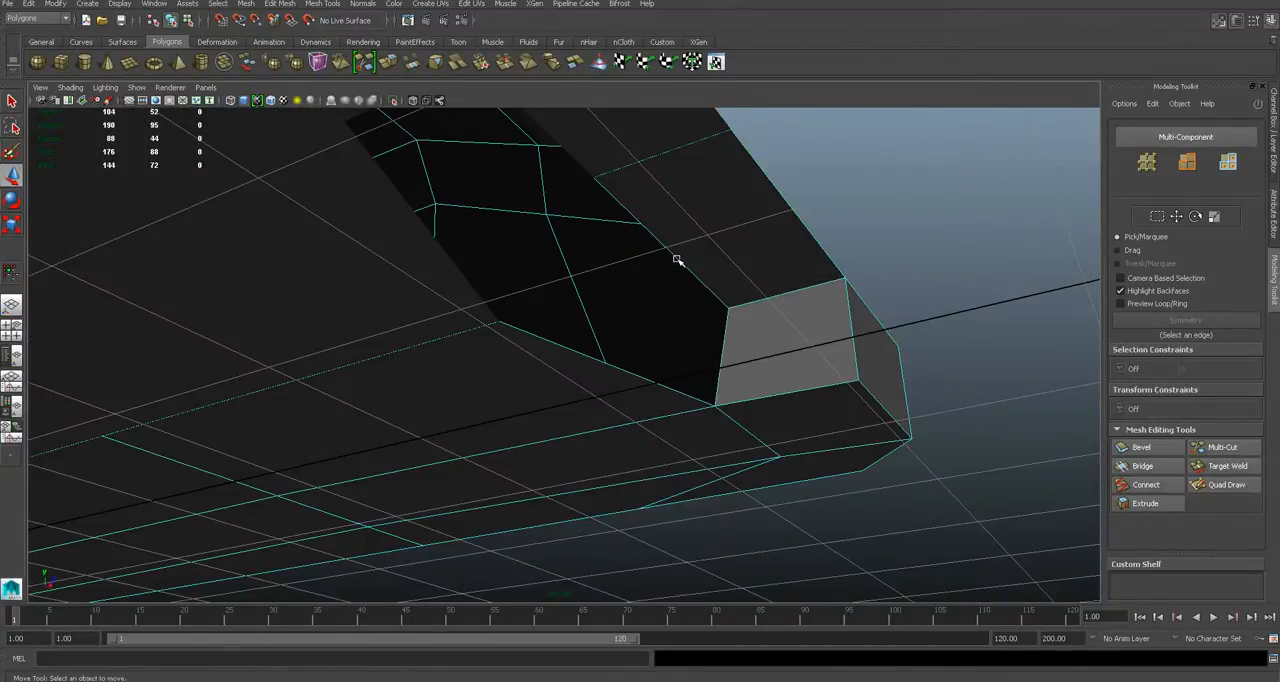
pyautogui.click(686, 262)
pyautogui.press('q')
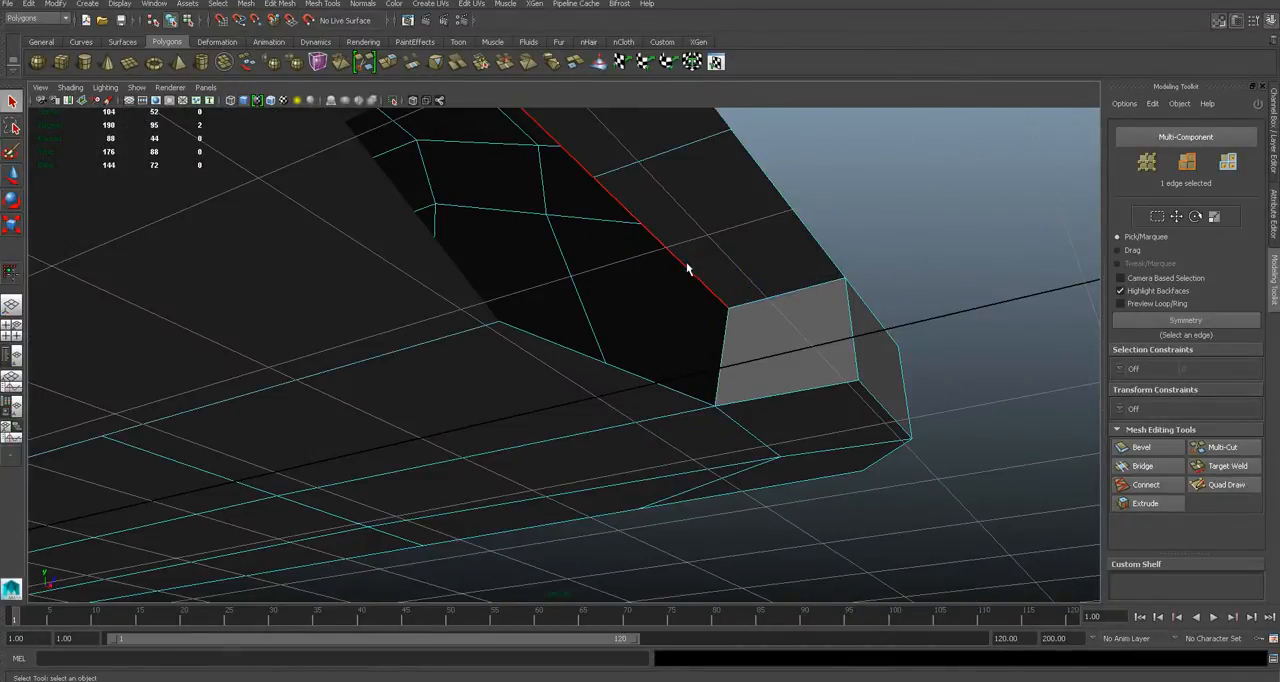
pyautogui.doubleClick(657, 383)
pyautogui.click(1143, 466)
pyautogui.keyDown('alt'); pyautogui.moveTo(632, 324); pyautogui.dragTo(602, 327); pyautogui.keyUp('alt')
pyautogui.press('q')
pyautogui.moveTo(659, 301); pyautogui.dragTo(718, 283, button='right')
pyautogui.moveTo(736, 289)
pyautogui.keyDown('alt'); pyautogui.mouseDown()
pyautogui.moveTo(767, 283)
pyautogui.moveTo(746, 302)
pyautogui.moveTo(634, 323)
pyautogui.moveTo(726, 289)
pyautogui.mouseUp(); pyautogui.keyUp('alt')
pyautogui.click(683, 316)
pyautogui.press('3')
pyautogui.press('1')
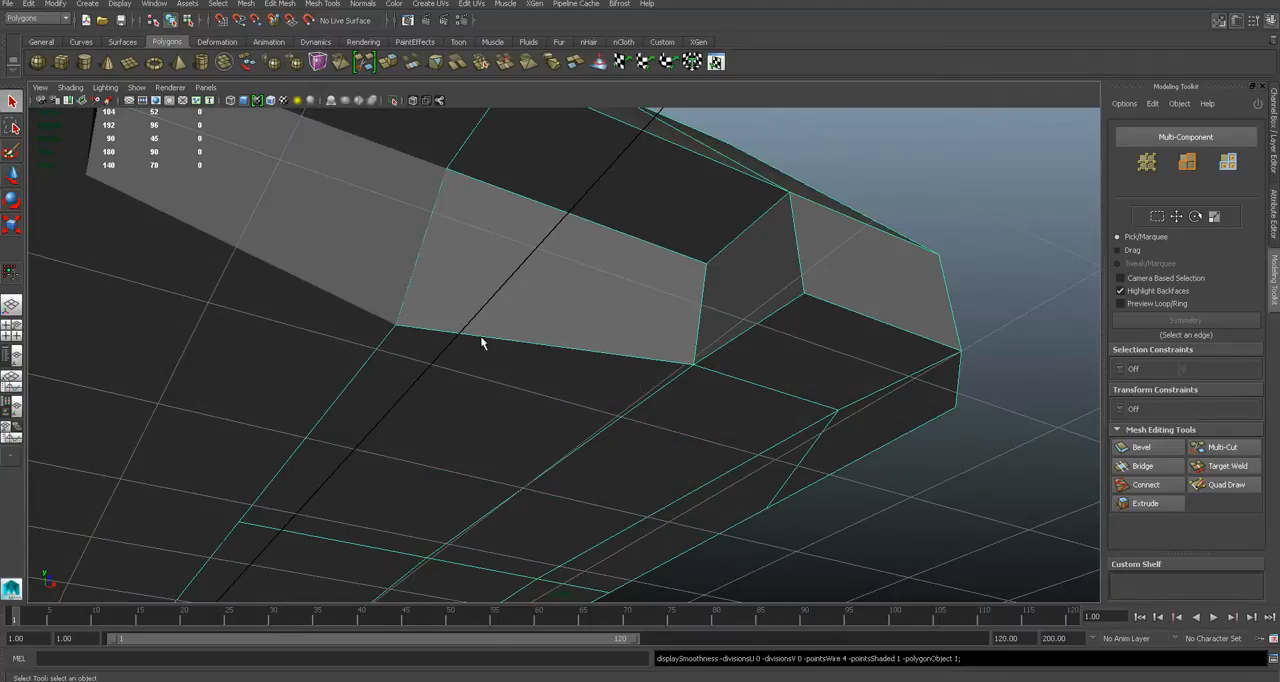
# - Move the centre-line vertex of the intake's lower back edge forward to straighten that edge
pyautogui.scroll(3, 427, 300)
pyautogui.press('w')
pyautogui.click(408, 236)
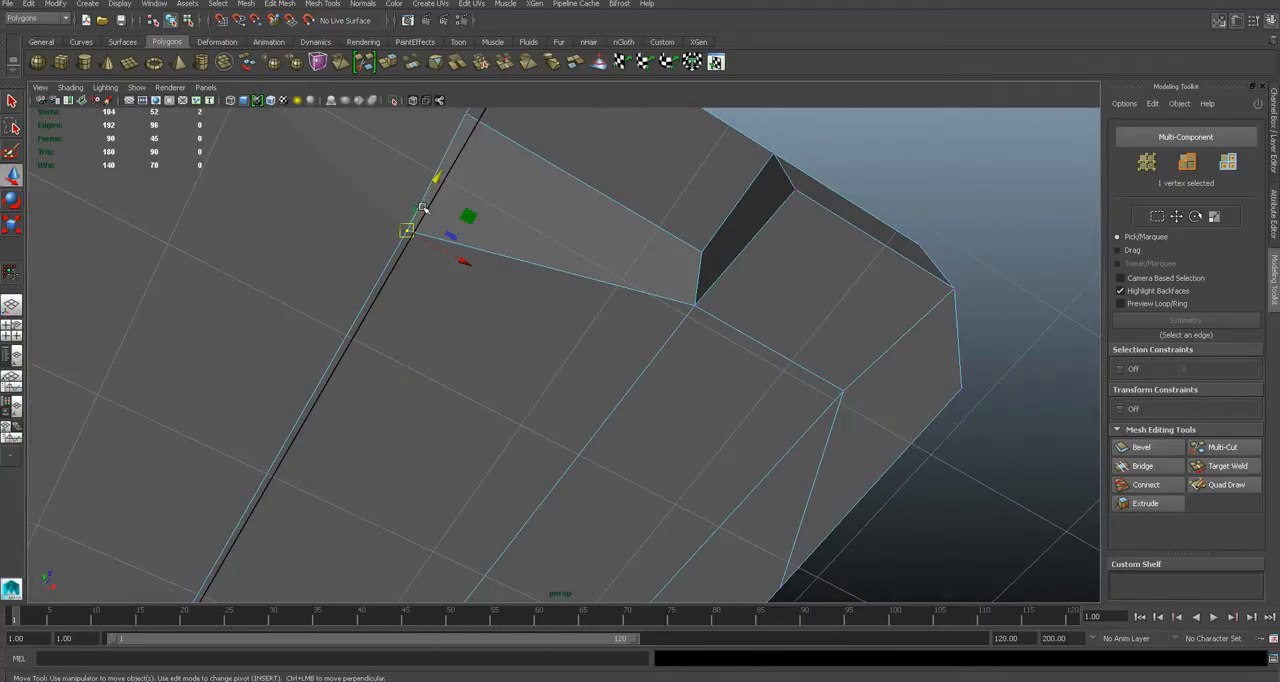
pyautogui.moveTo(437, 214); pyautogui.dragTo(456, 172)
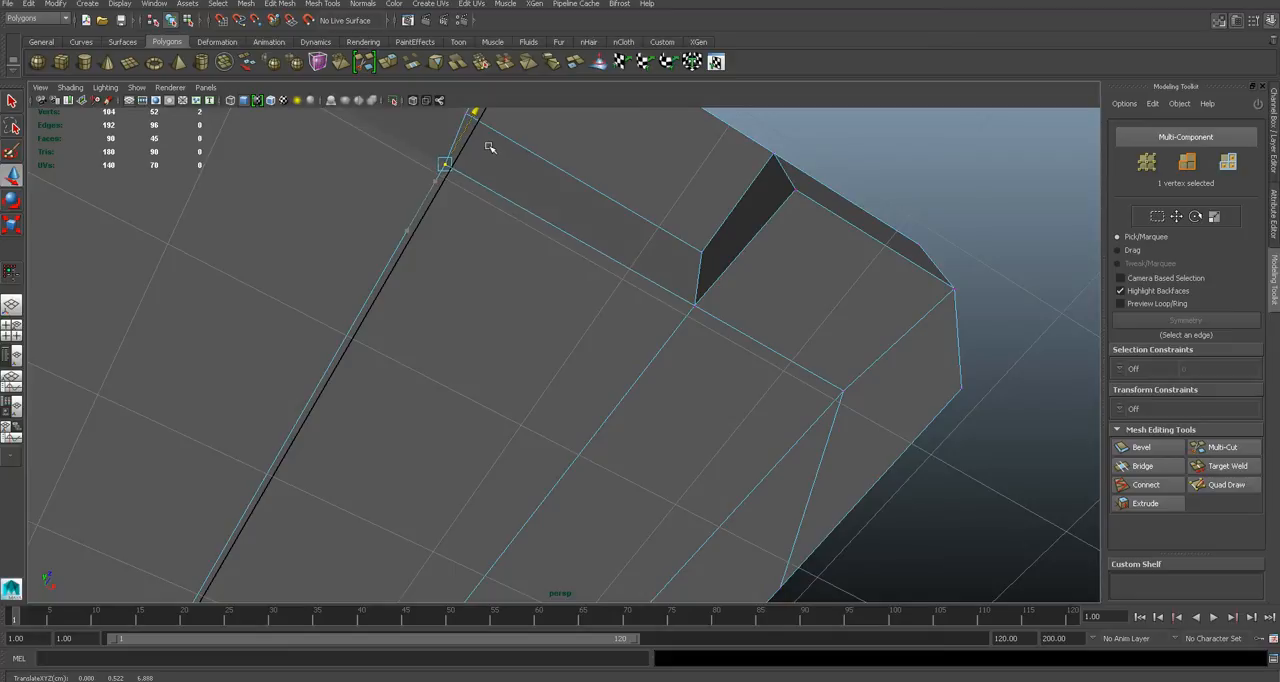
pyautogui.keyDown('alt'); pyautogui.moveTo(714, 289); pyautogui.dragTo(540, 463); pyautogui.keyUp('alt')
pyautogui.click(660, 480)
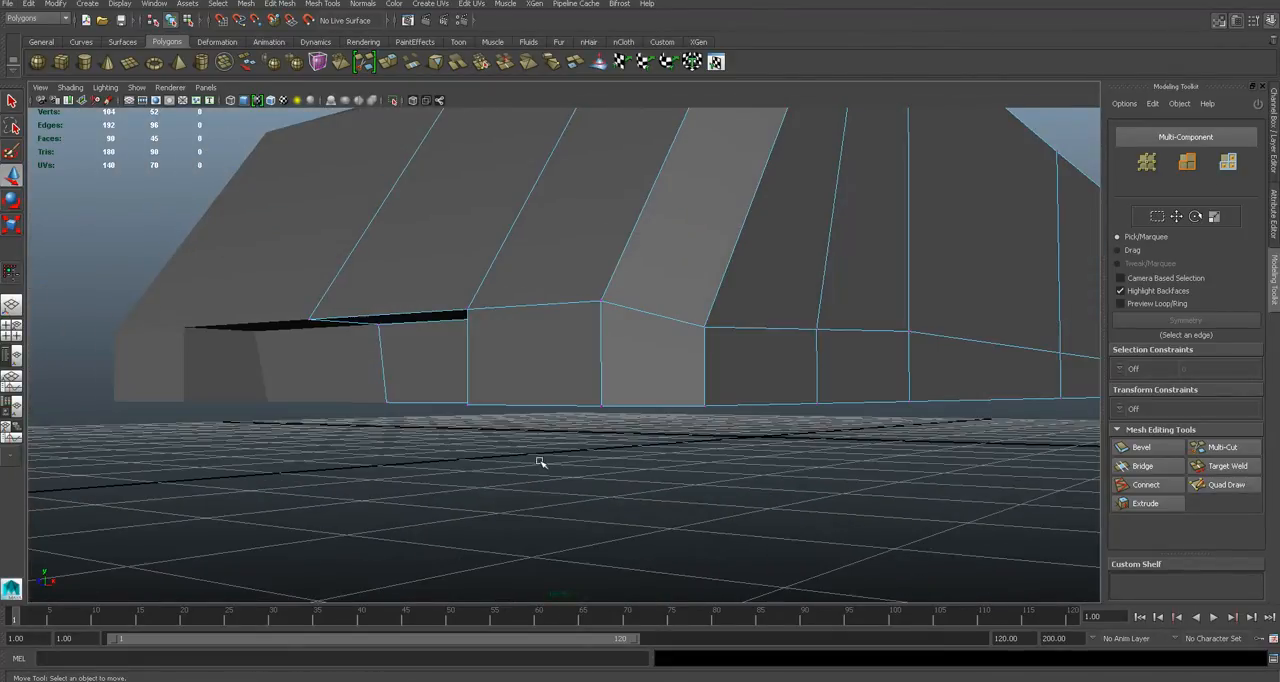
# - In the front view, move the intake's lower inner corner vertex outward to line up with the opening's side edge
pyautogui.click(607, 349)
pyautogui.keyDown('alt'); pyautogui.moveTo(607, 349); pyautogui.dragTo(613, 434); pyautogui.keyUp('alt')
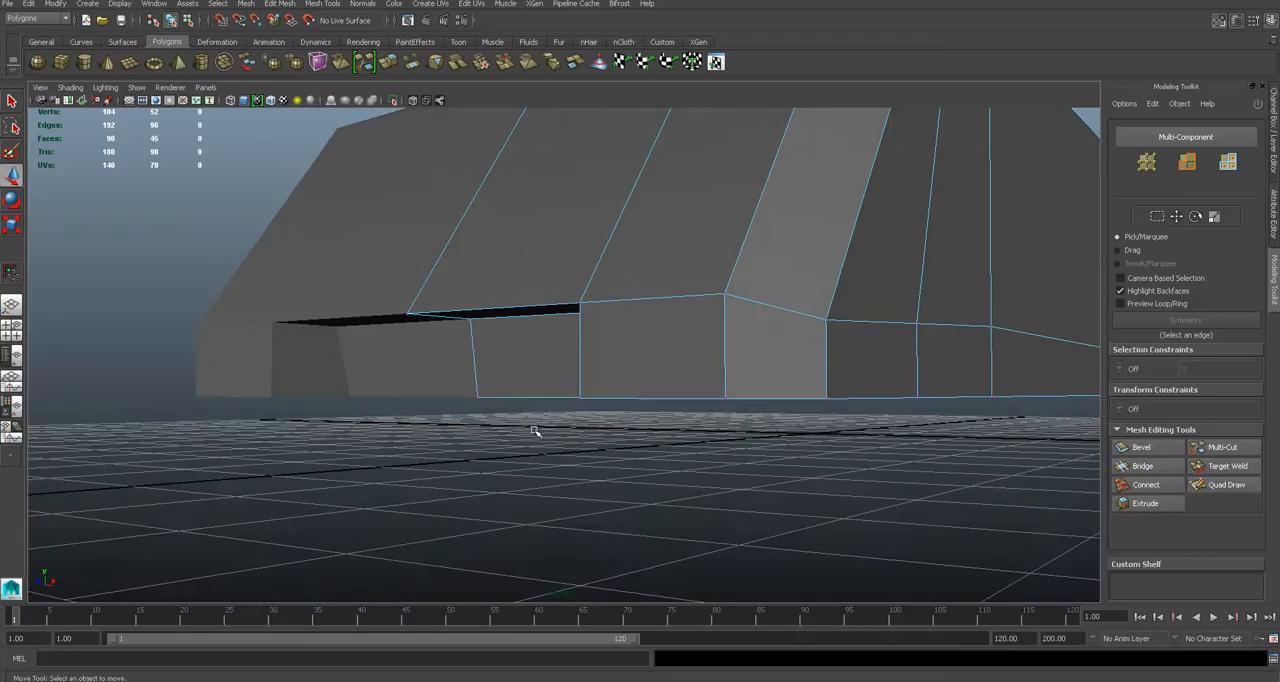
pyautogui.keyDown('alt'); pyautogui.moveTo(534, 434); pyautogui.dragTo(612, 448); pyautogui.keyUp('alt')
pyautogui.press('space')
pyautogui.scroll(6, 627, 418)
pyautogui.keyDown('alt'); pyautogui.moveTo(681, 328); pyautogui.dragTo(609, 375, button='middle'); pyautogui.keyUp('alt')
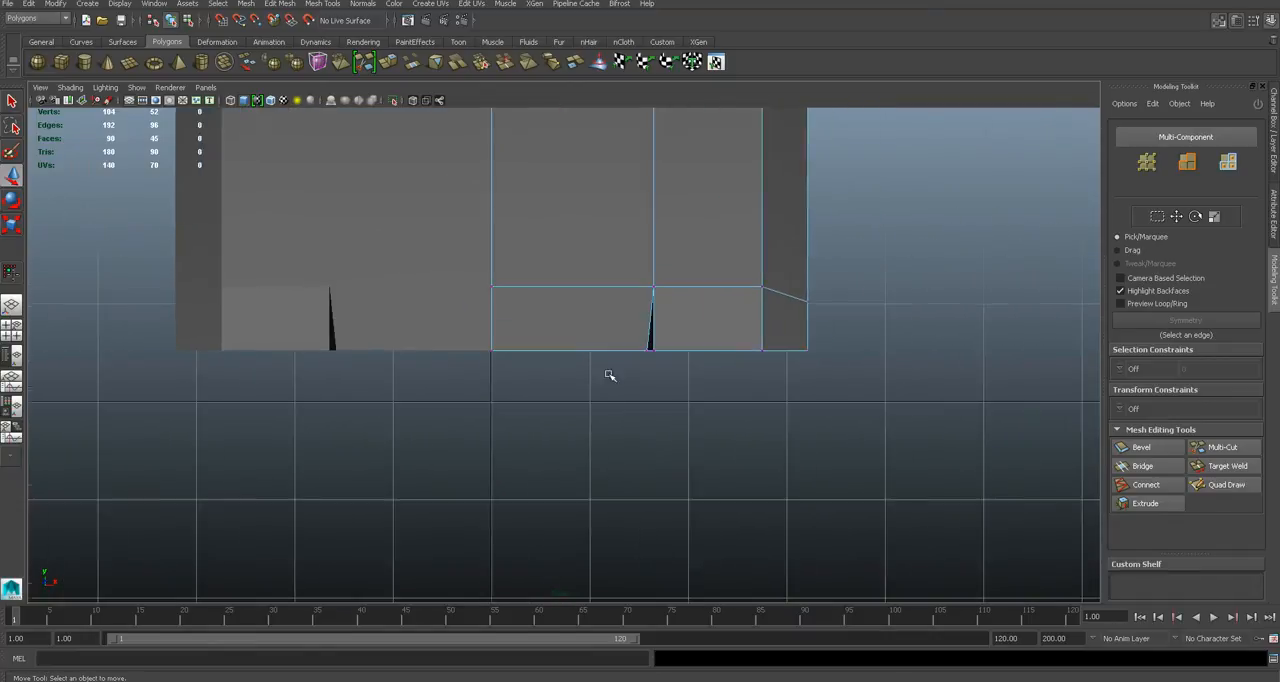
pyautogui.keyDown('alt'); pyautogui.moveTo(610, 376); pyautogui.dragTo(665, 408, button='right'); pyautogui.keyUp('alt')
pyautogui.click(812, 341)
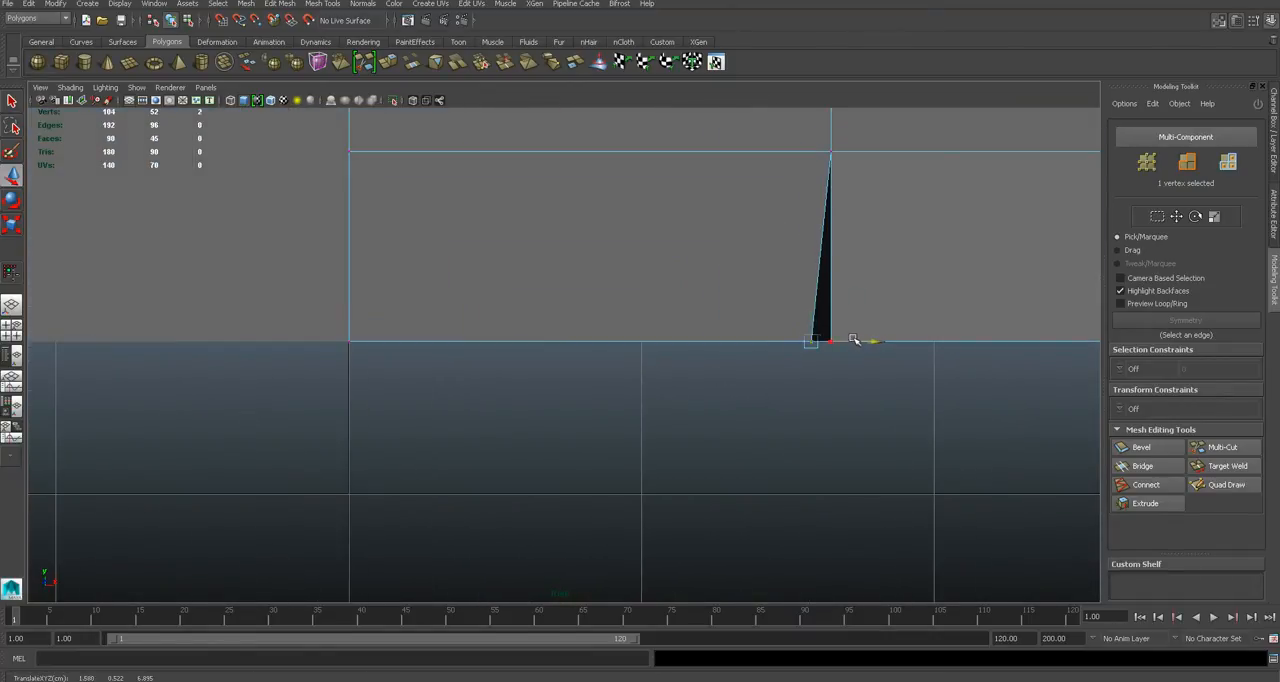
pyautogui.moveTo(857, 341); pyautogui.dragTo(870, 340)
pyautogui.press('space')
pyautogui.moveTo(640, 395); pyautogui.dragTo(650, 372)
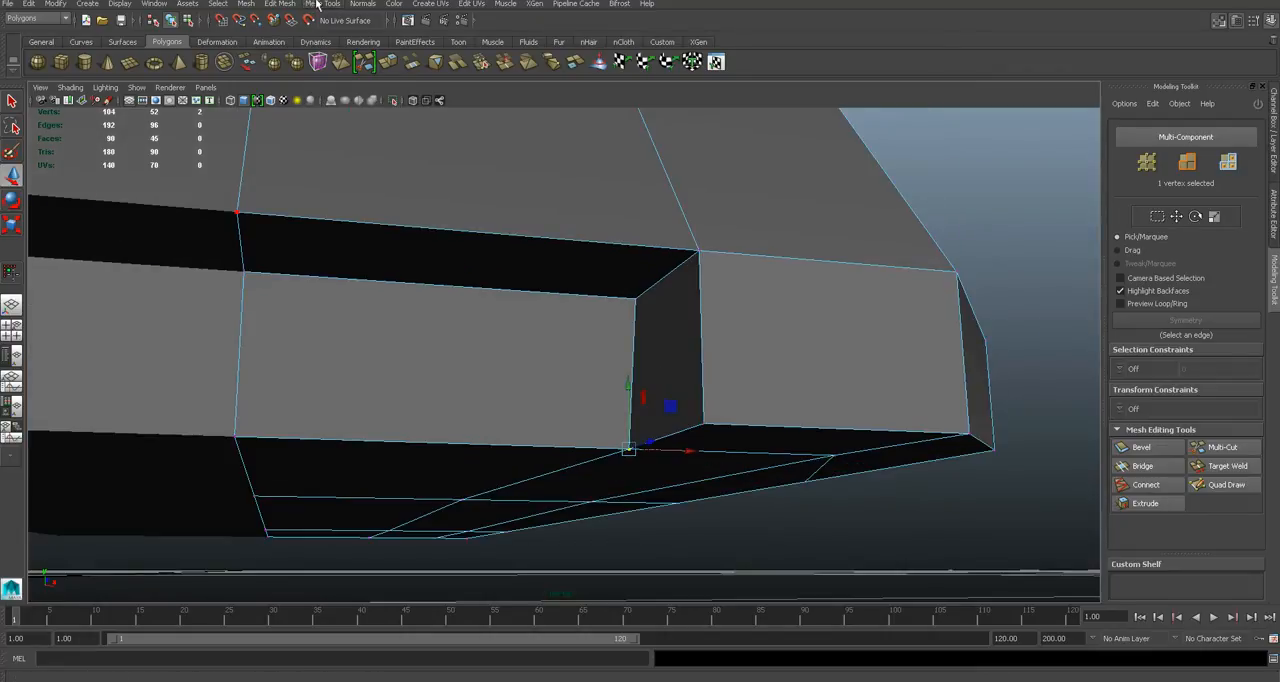
# - Insert a horizontal edge loop around the lower body through the middle of the front intake's height
pyautogui.click(316, 5)
pyautogui.click(415, 152)
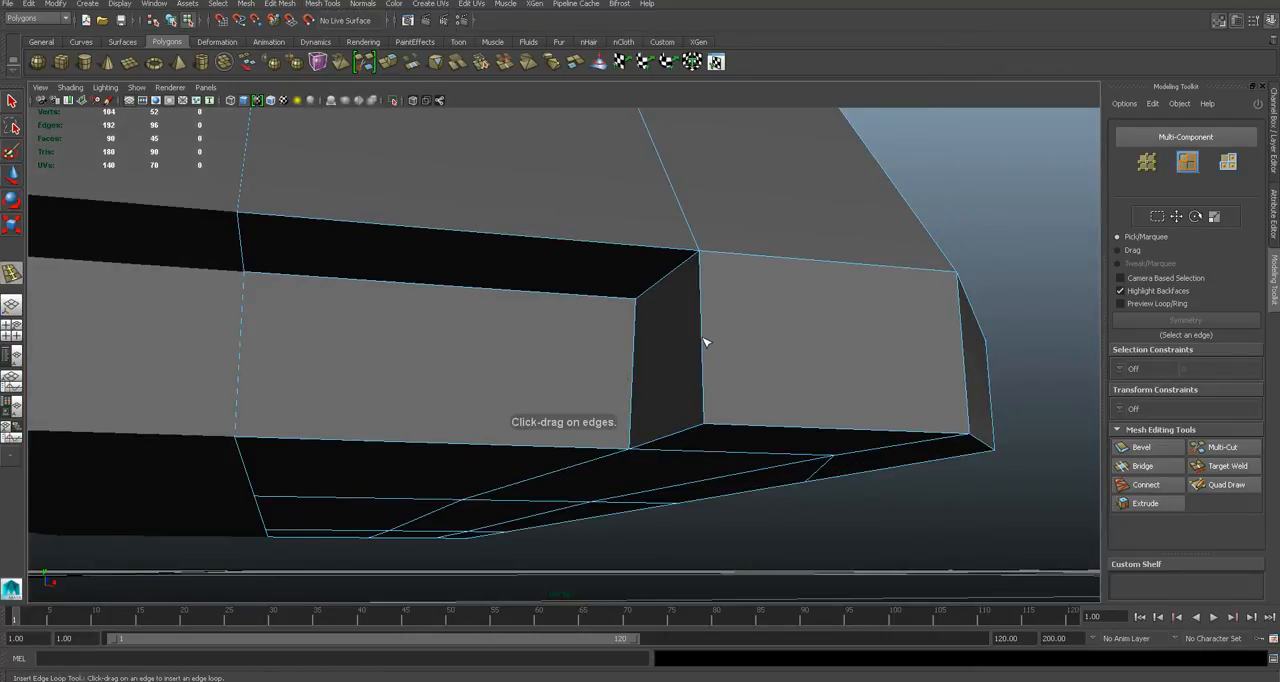
pyautogui.click(706, 340)
pyautogui.keyDown('alt'); pyautogui.moveTo(706, 340); pyautogui.dragTo(694, 374); pyautogui.keyUp('alt')
pyautogui.press('w')
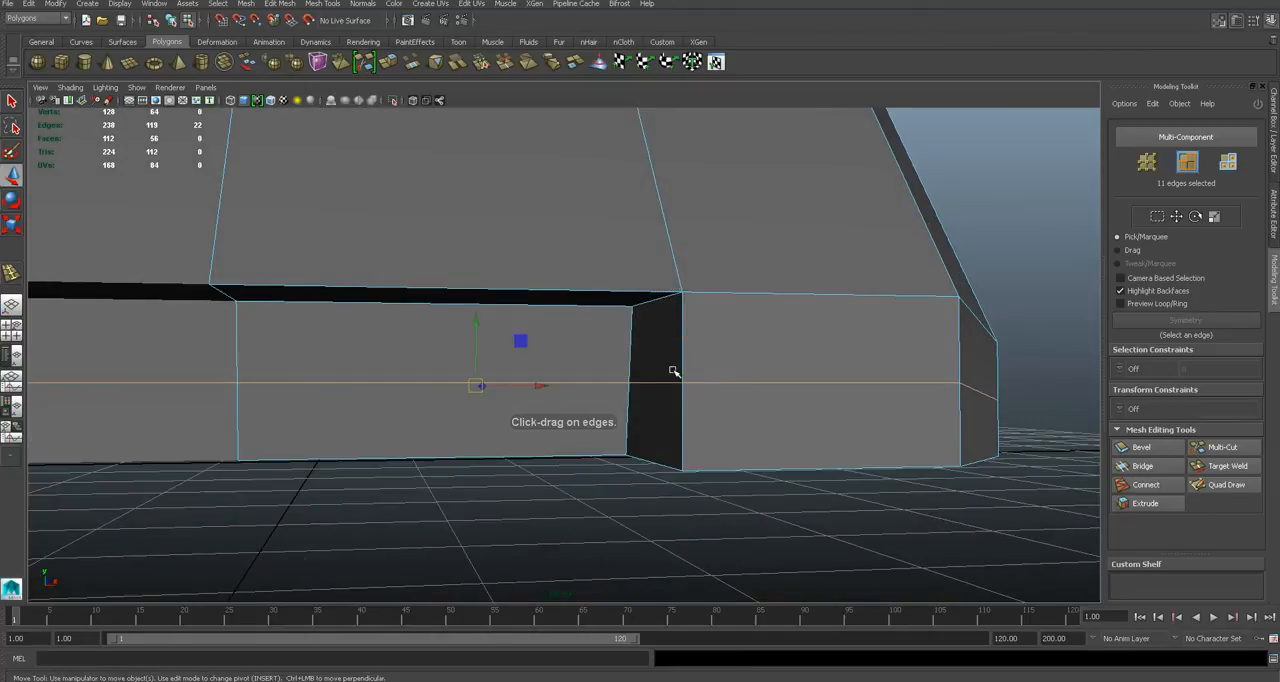
# - Move the lower face of the intake's side wall outward to widen the opening's lower half, and save the scene
pyautogui.click(661, 380)
pyautogui.moveTo(681, 392); pyautogui.dragTo(680, 424, button='right')
pyautogui.click(665, 407)
pyautogui.moveTo(696, 422); pyautogui.dragTo(684, 384)
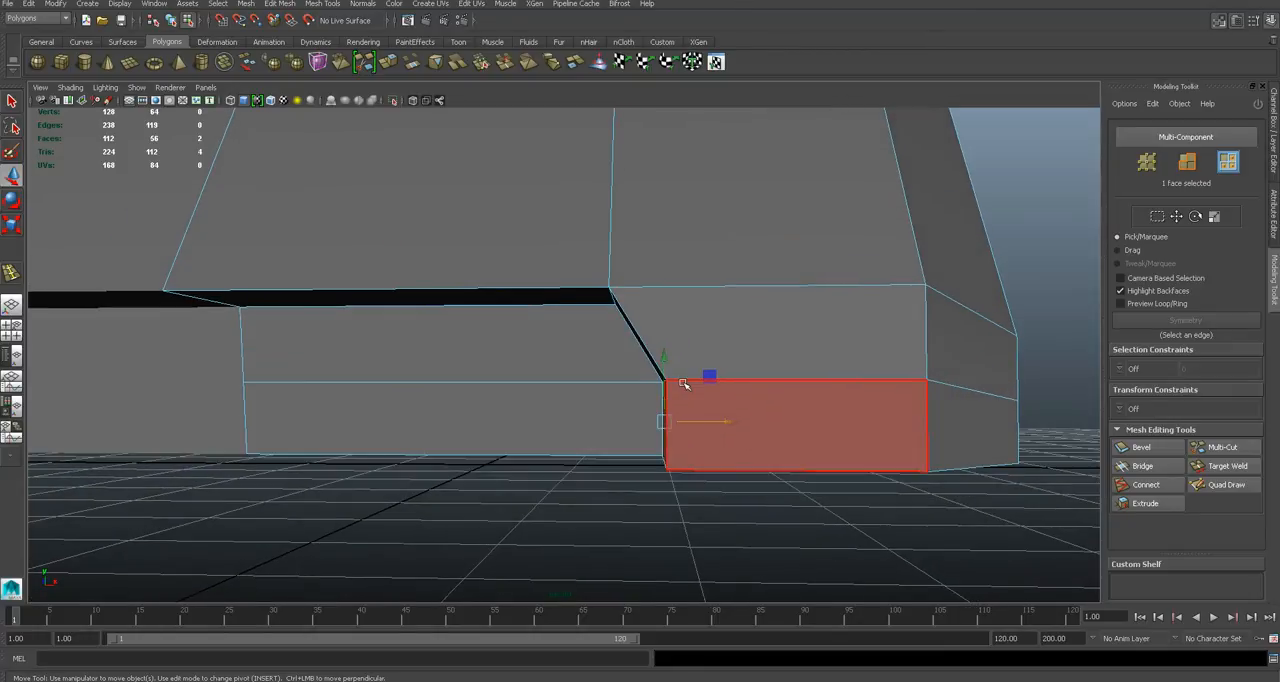
pyautogui.press('a')
pyautogui.click(523, 331)
pyautogui.press('q')
pyautogui.hotkey('ctrl', 's')
pyautogui.press('Return')
# - Compare the car's front with the reference photo
pyautogui.keyDown('alt'); pyautogui.moveTo(605, 375); pyautogui.dragTo(704, 391); pyautogui.keyUp('alt')
pyautogui.scroll(-10, 607, 375)
pyautogui.scroll(5, 677, 397)
pyautogui.hotkey('alt', 'Tab')
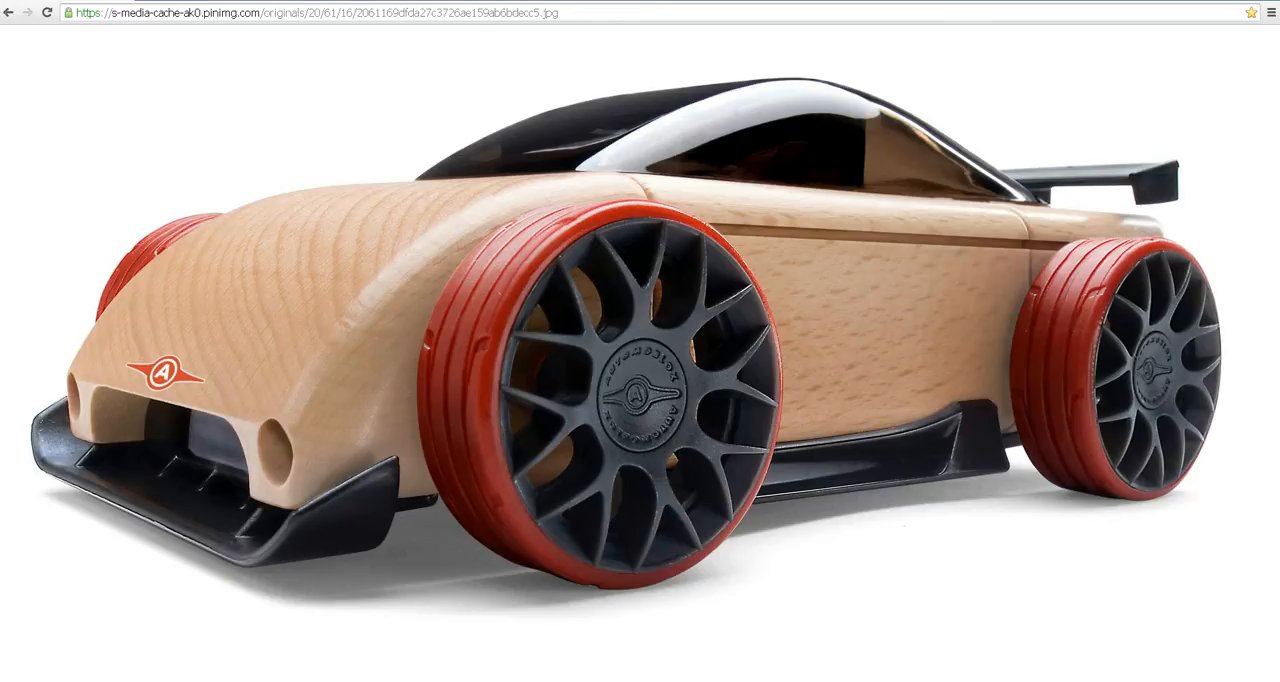
pyautogui.hotkey('alt', 'Tab')
# - Show the lower front corner of the car body in the front view as wireframe, with the body deselected
pyautogui.press('space')
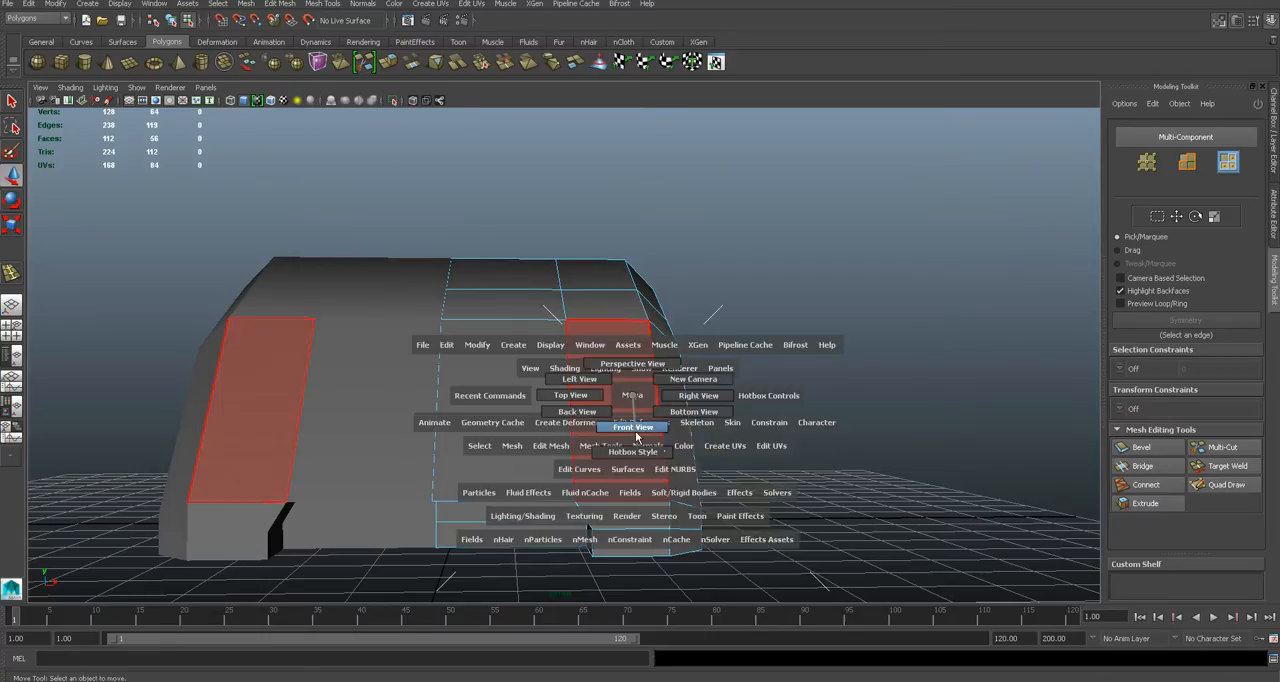
pyautogui.moveTo(632, 395); pyautogui.dragTo(636, 435)
pyautogui.keyDown('alt'); pyautogui.moveTo(727, 354); pyautogui.dragTo(461, 429, button='middle'); pyautogui.keyUp('alt')
pyautogui.scroll(-5, 461, 429)
pyautogui.scroll(2, 552, 391)
pyautogui.scroll(-7, 598, 365)
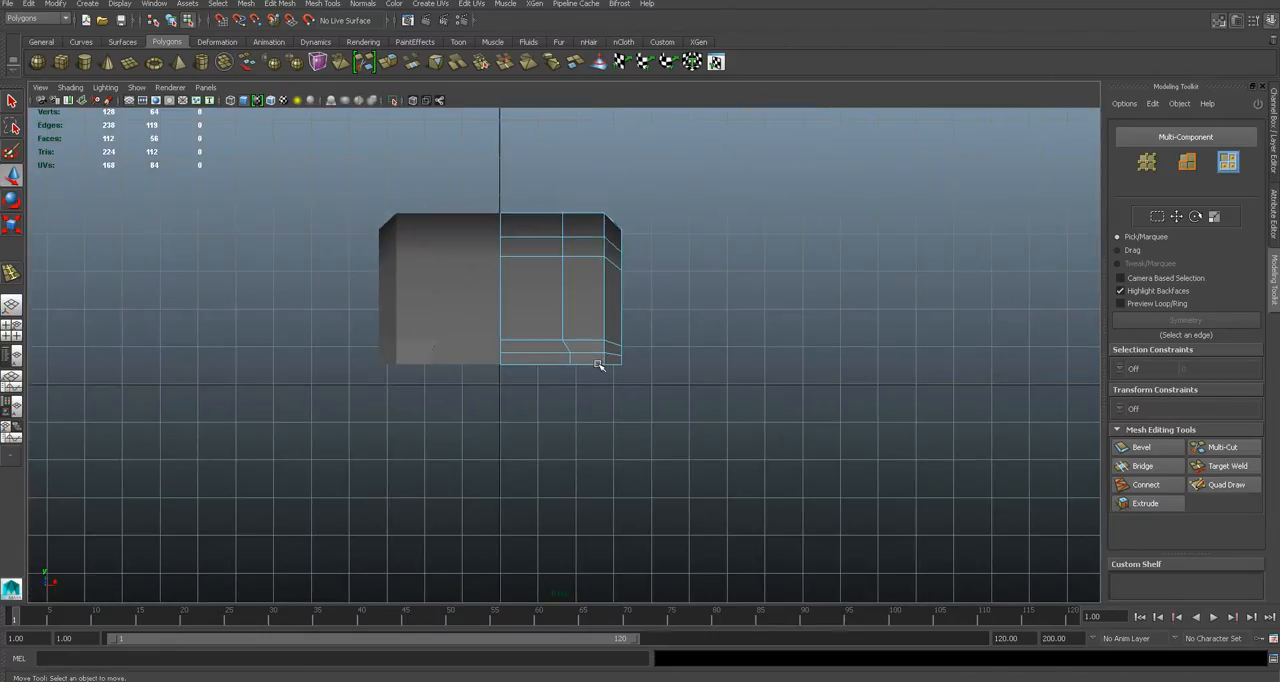
pyautogui.keyDown('alt'); pyautogui.moveTo(607, 362); pyautogui.dragTo(564, 407, button='middle'); pyautogui.keyUp('alt')
pyautogui.press('q')
pyautogui.moveTo(537, 389); pyautogui.dragTo(597, 369, button='right')
pyautogui.click(691, 451)
pyautogui.scroll(5, 693, 453)
pyautogui.scroll(4, 466, 443)
pyautogui.scroll(-5, 557, 360)
pyautogui.scroll(7, 557, 360)
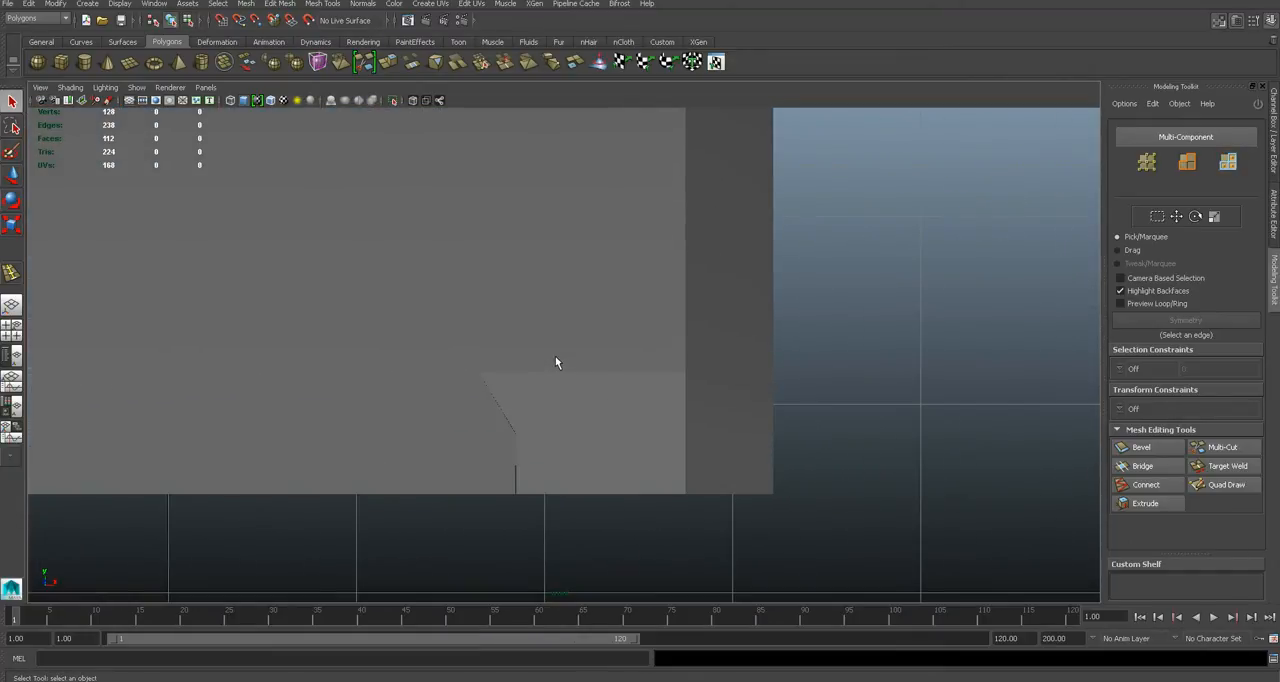
pyautogui.press('4')
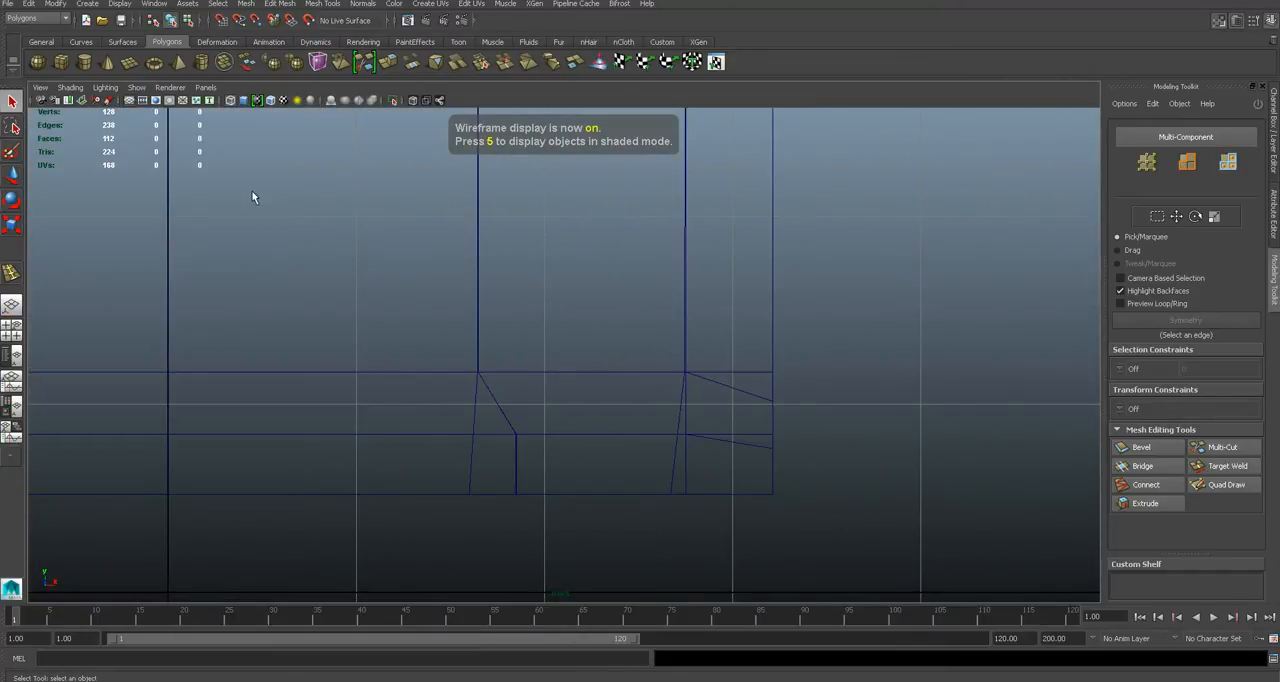
# - Create a polygon cylinder on the nose corner beside the intake, move it lower and scale it down
pyautogui.click(86, 62)
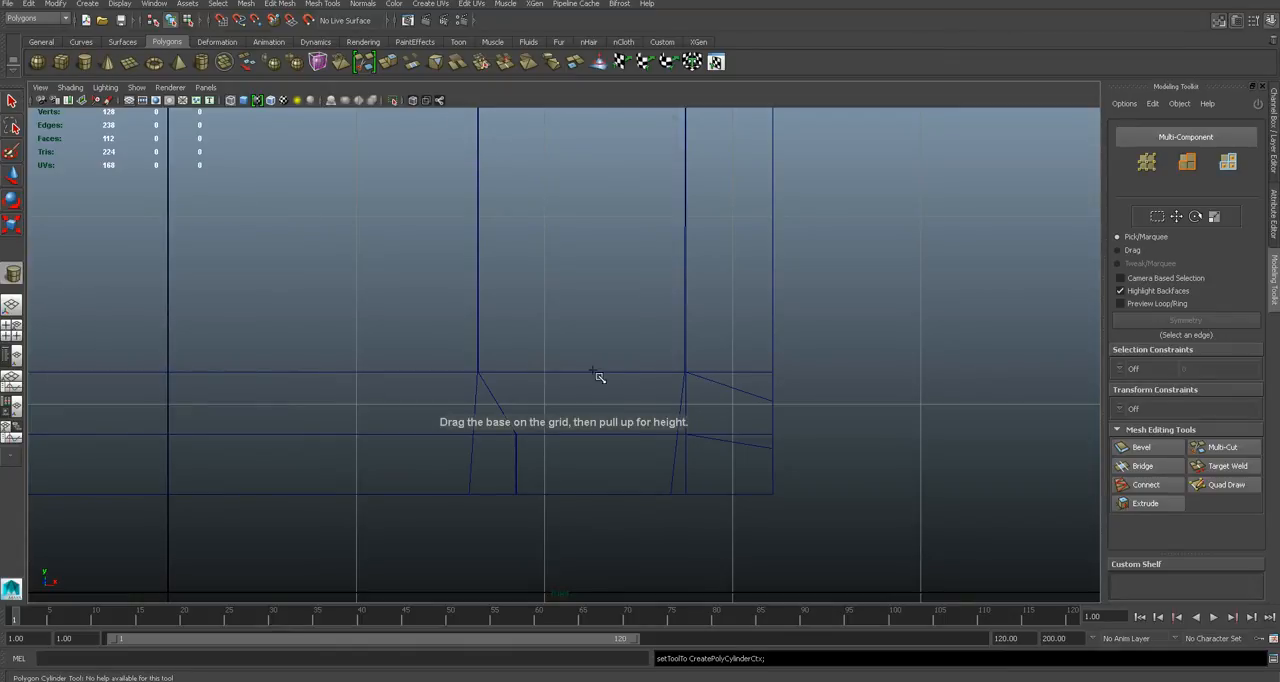
pyautogui.moveTo(636, 423); pyautogui.dragTo(591, 340)
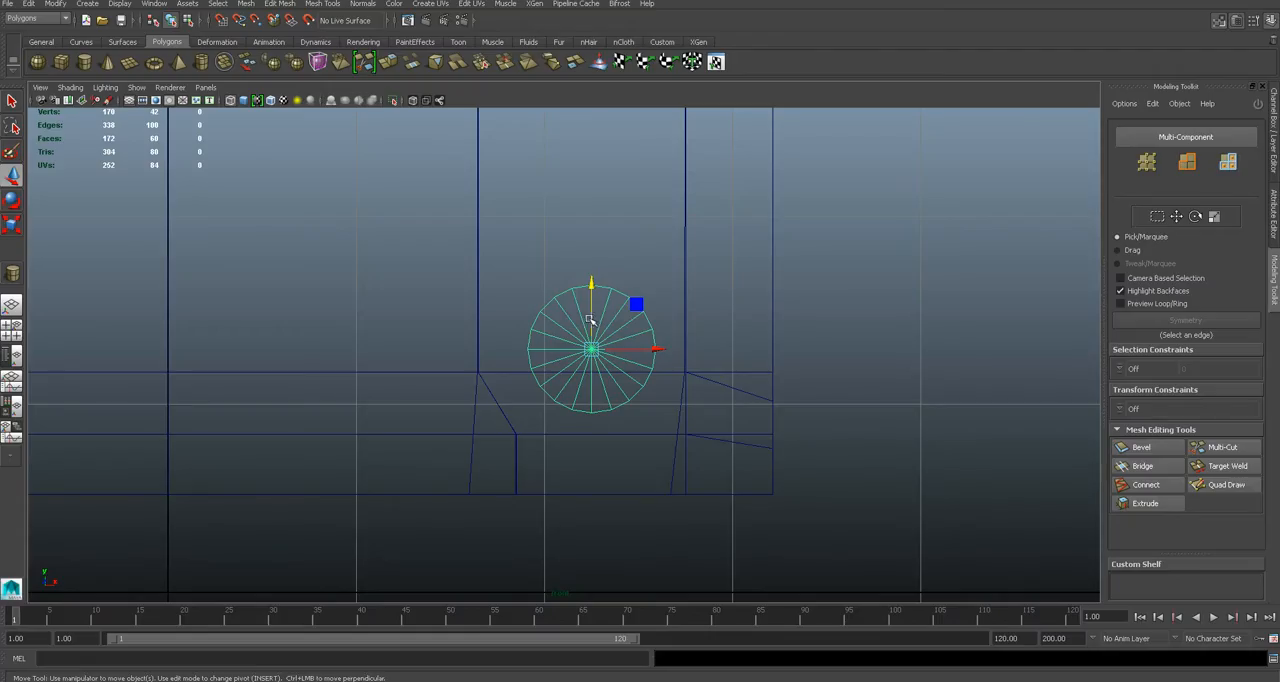
pyautogui.moveTo(591, 318); pyautogui.dragTo(620, 403)
pyautogui.press('r')
pyautogui.press('w')
pyautogui.scroll(4, 619, 401)
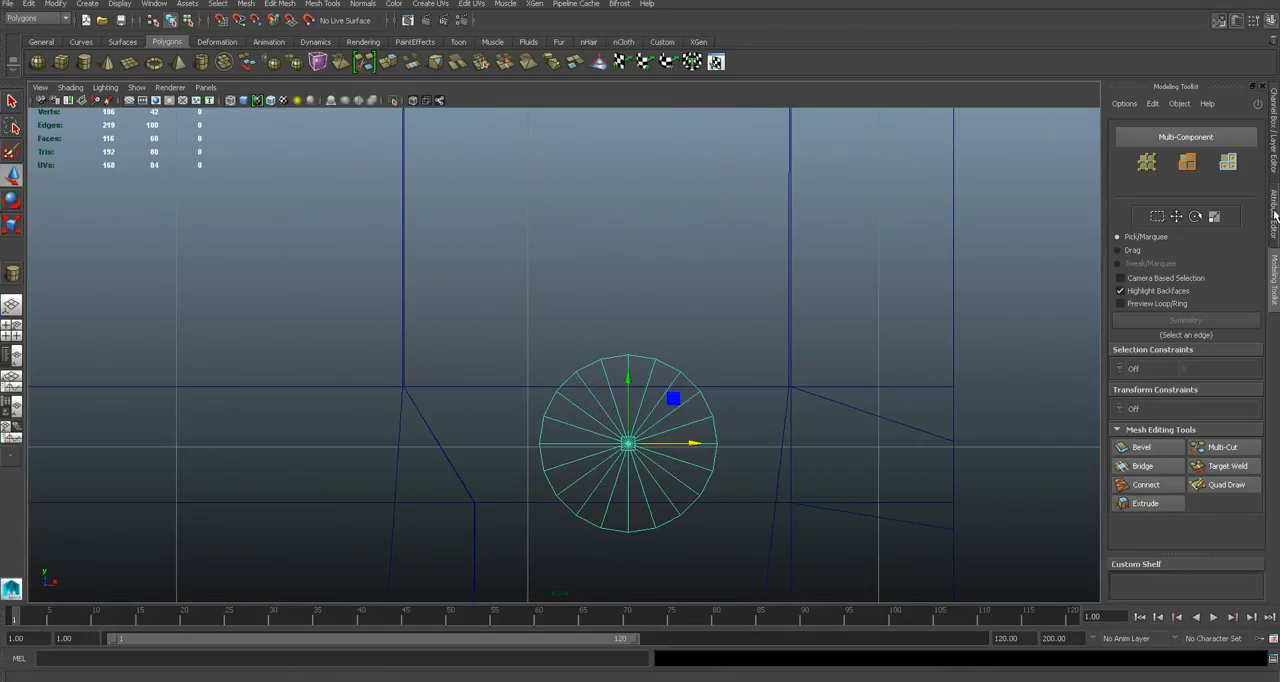
# - Set the headlight cylinder's axis subdivisions to 8 and nudge it vertically between the two horizontal body edges
pyautogui.click(1274, 214)
pyautogui.click(1133, 128)
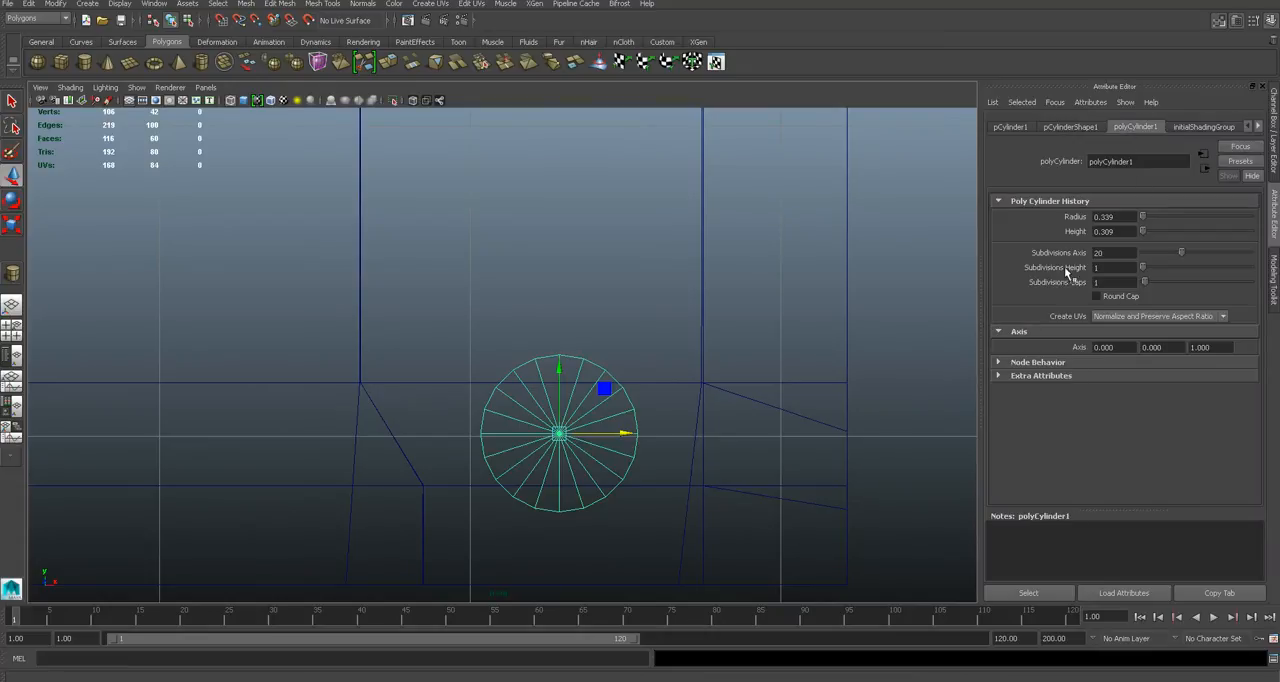
pyautogui.press('Return')
pyautogui.keyDown('alt'); pyautogui.moveTo(548, 415); pyautogui.dragTo(551, 364, button='middle'); pyautogui.keyUp('alt')
pyautogui.moveTo(562, 350); pyautogui.dragTo(562, 353)
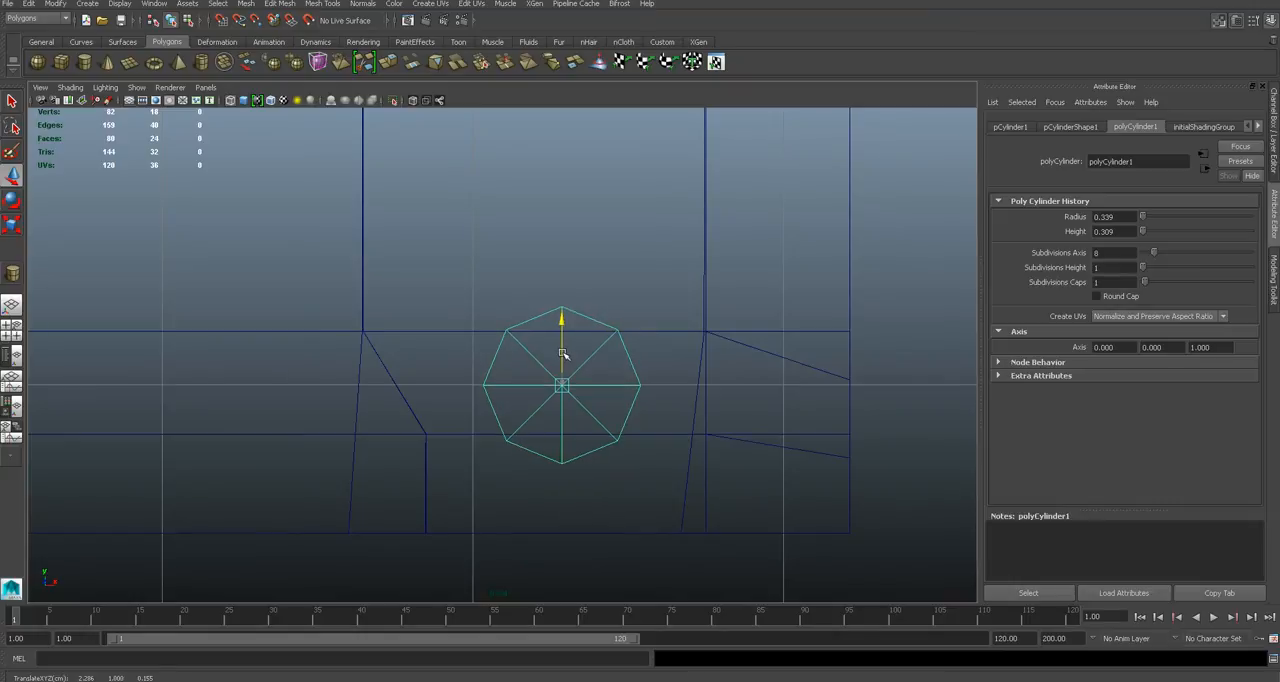
# - Examine how the eight-sided cylinder lines up with the nose-corner face of the car body in shaded and wireframe display
pyautogui.click(643, 327)
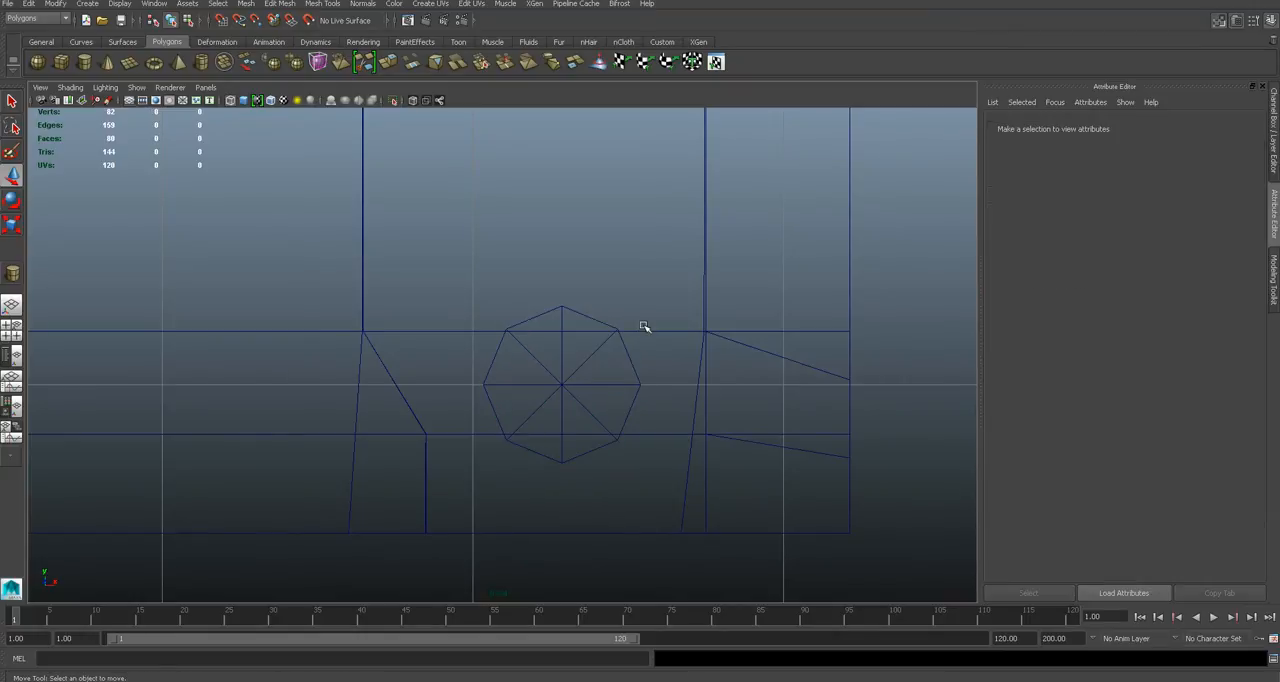
pyautogui.click(644, 332)
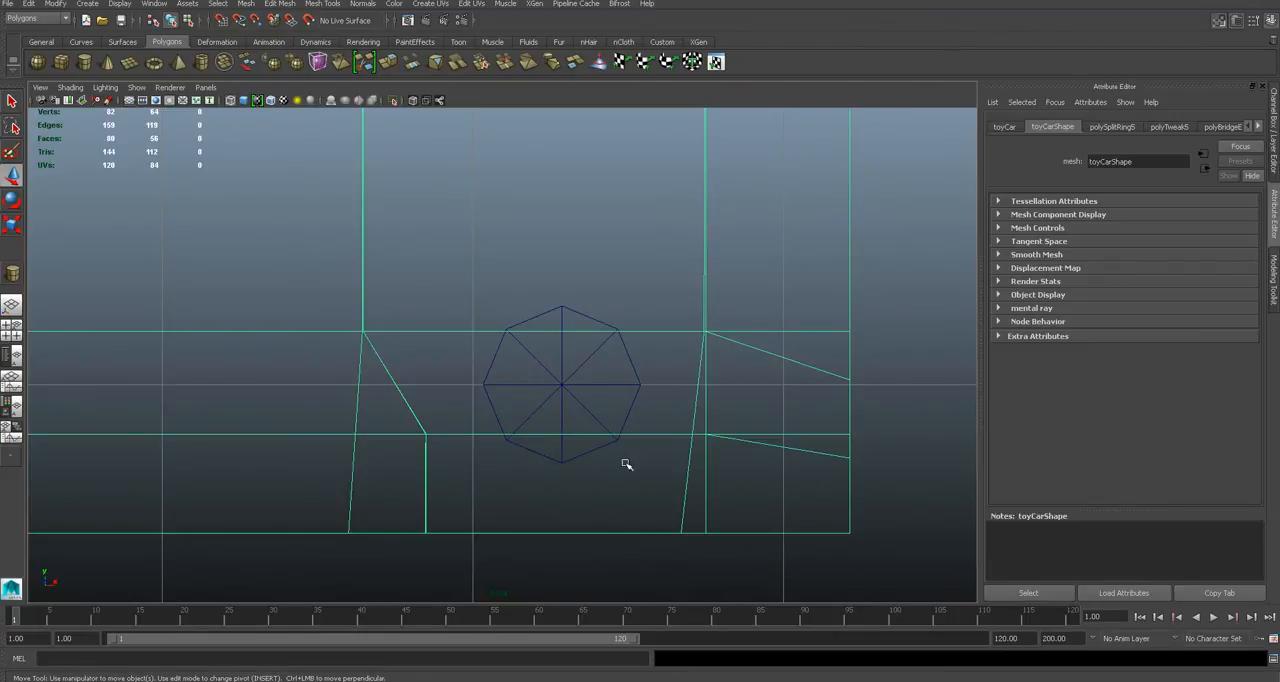
pyautogui.press('5')
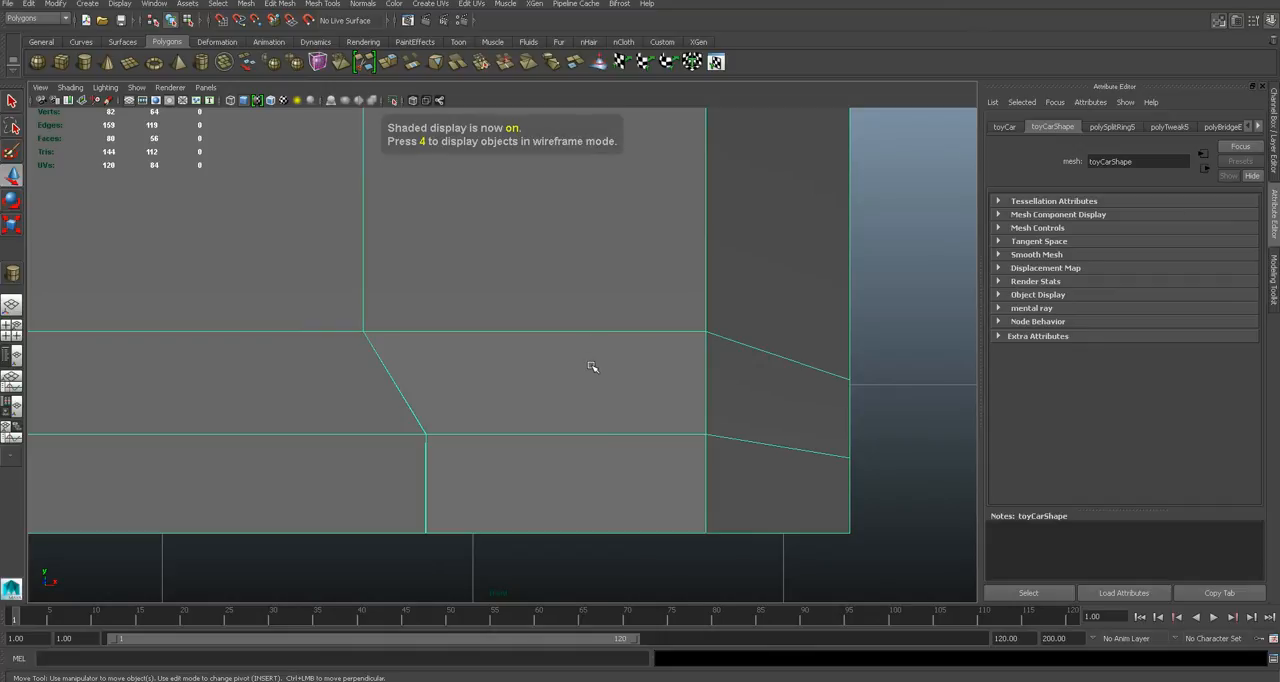
pyautogui.press('4')
pyautogui.scroll(-5, 594, 366)
pyautogui.scroll(8, 590, 366)
pyautogui.scroll(4, 583, 363)
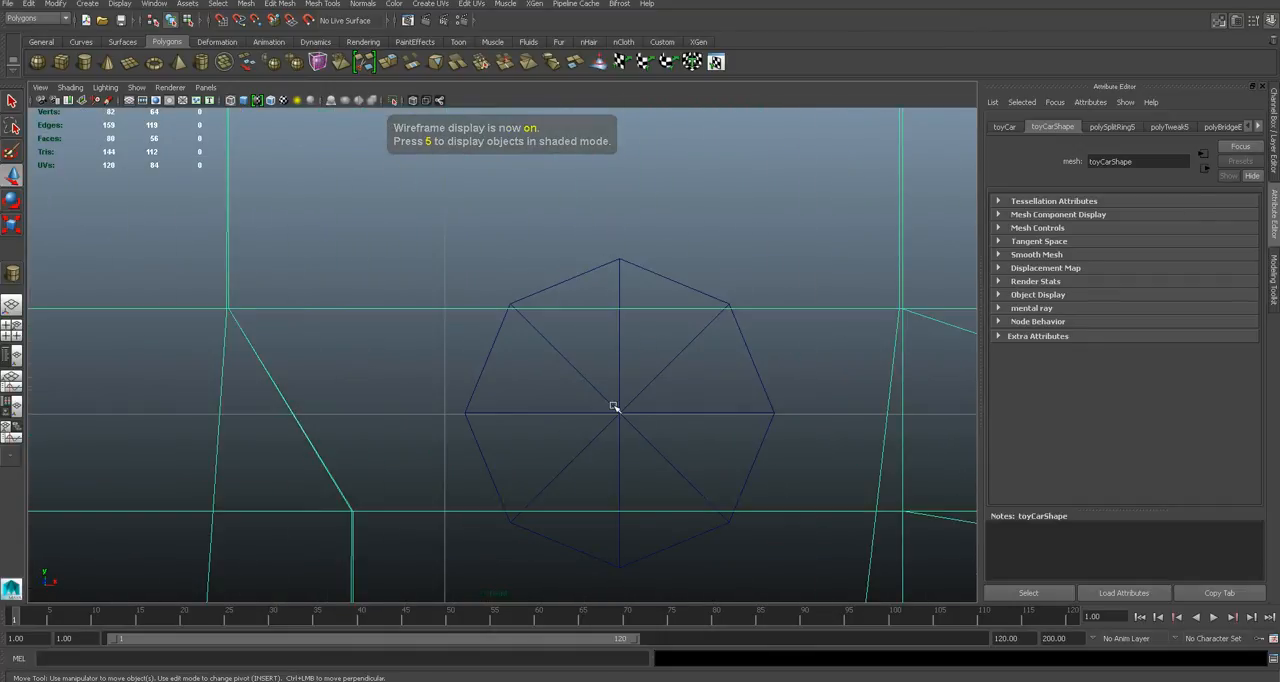
pyautogui.scroll(10, 618, 385)
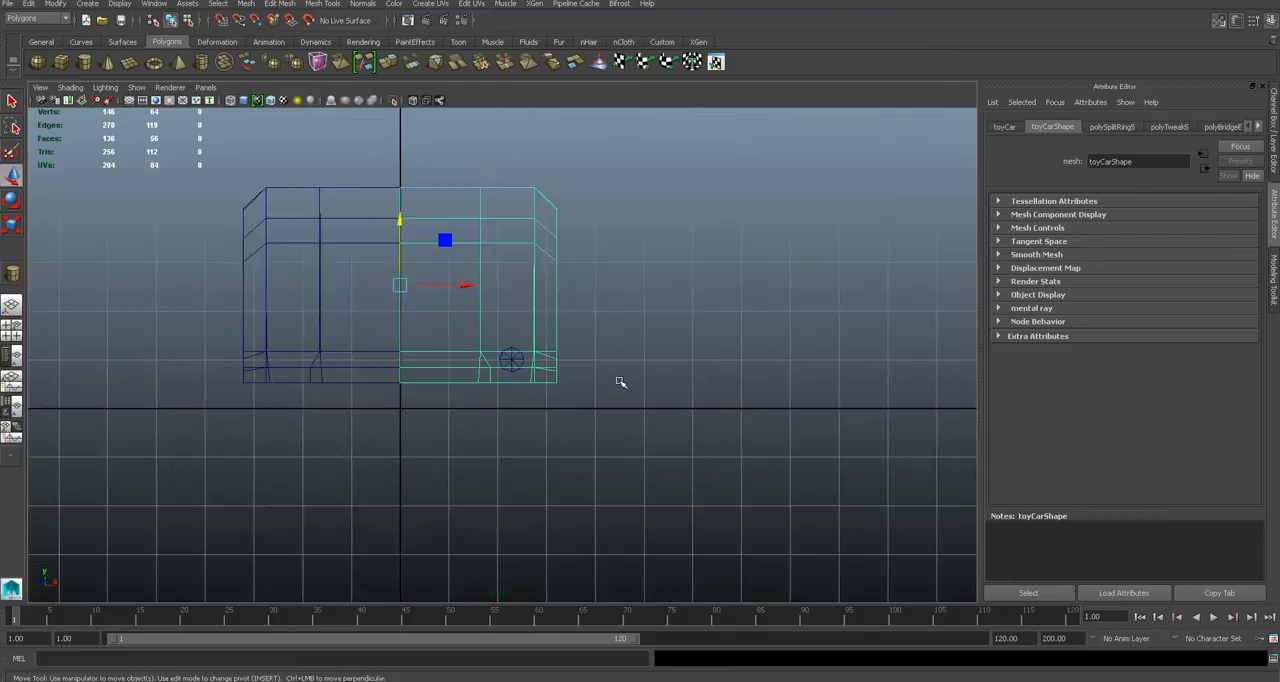
pyautogui.scroll(-12, 616, 381)
pyautogui.press('4')
pyautogui.press('5')
pyautogui.moveTo(591, 345); pyautogui.dragTo(589, 355, button='right')
pyautogui.click(606, 376)
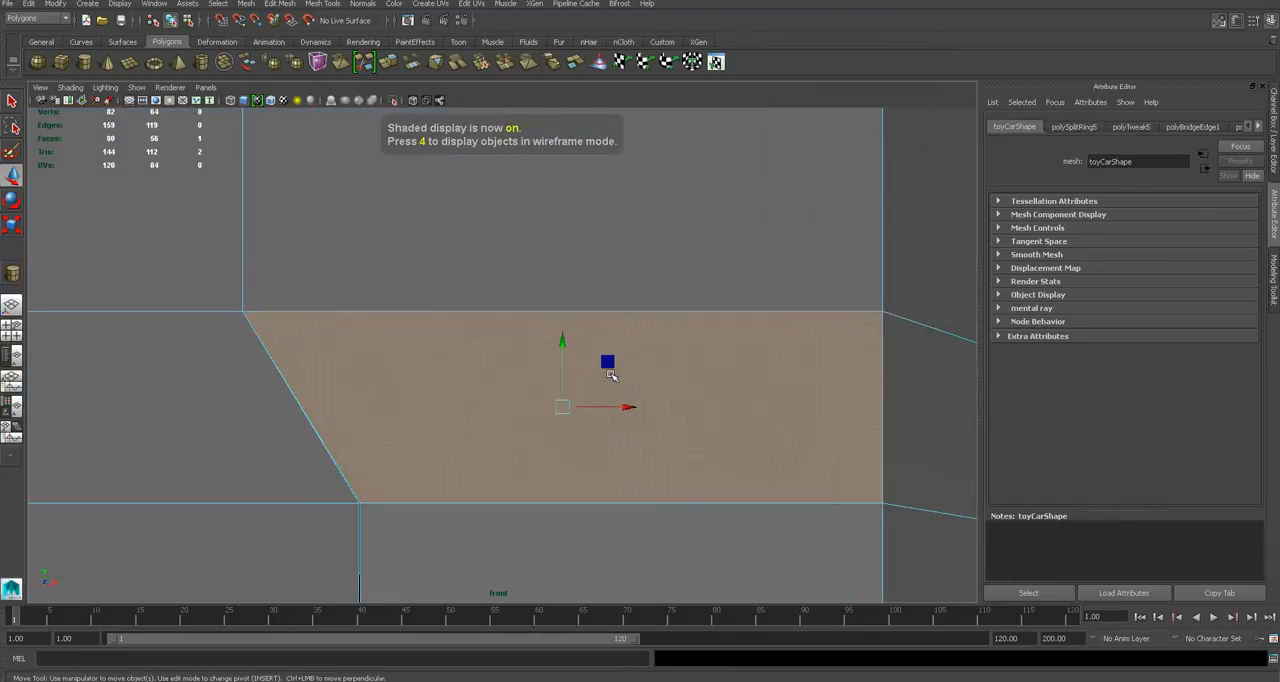
pyautogui.scroll(-4, 609, 375)
pyautogui.press('4')
pyautogui.scroll(7, 585, 380)
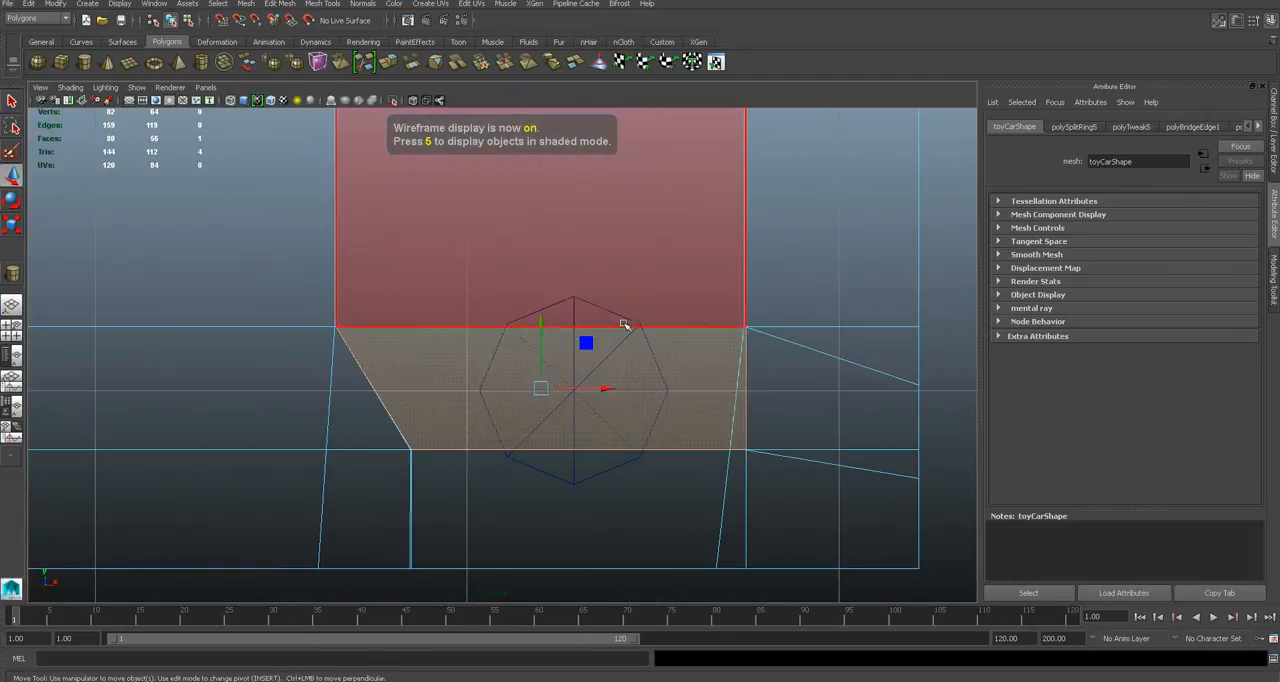
pyautogui.press('q')
pyautogui.click(964, 296)
pyautogui.moveTo(620, 340); pyautogui.dragTo(677, 319, button='right')
pyautogui.click(828, 330)
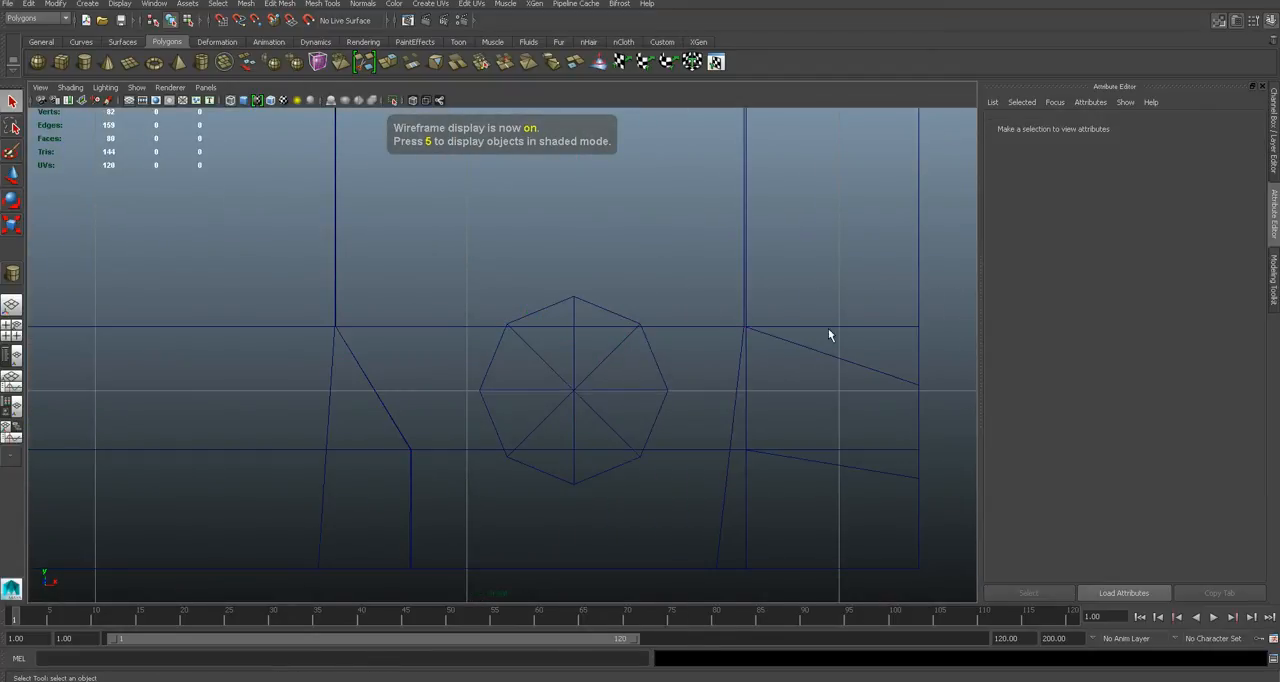
# - Insert a vertical edge loop in the car body through the centre of the headlight cylinder
pyautogui.click(804, 326)
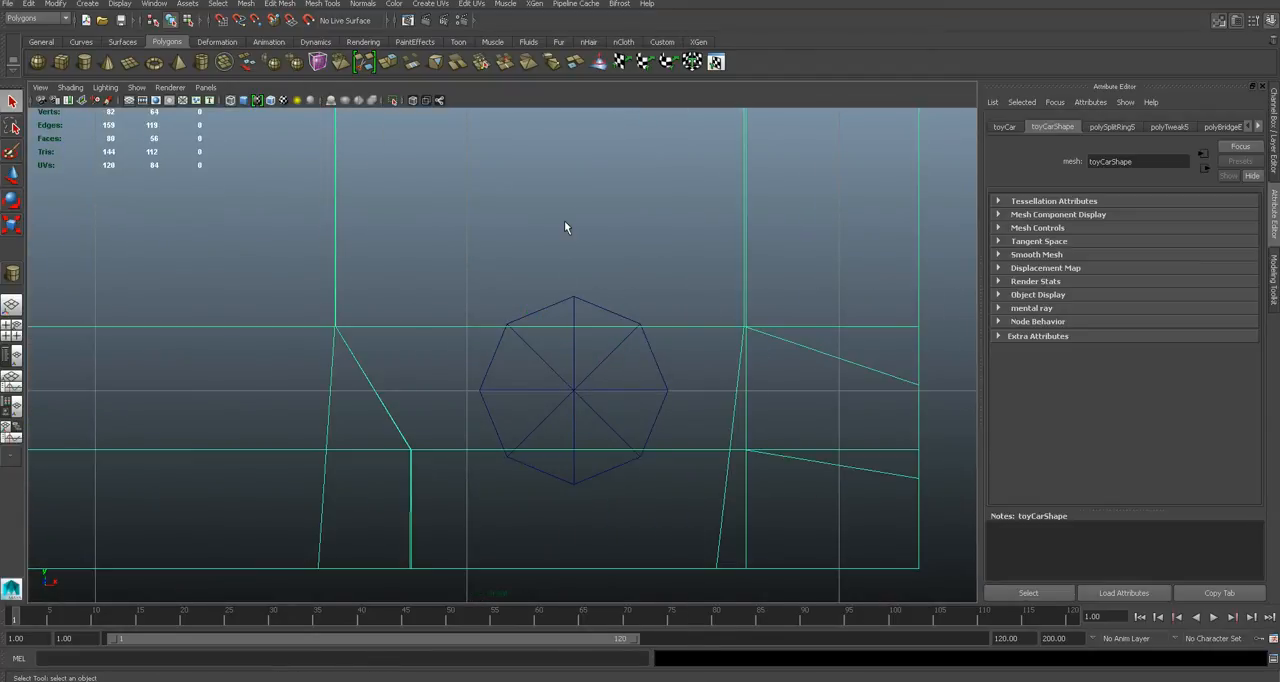
pyautogui.click(324, 6)
pyautogui.click(360, 151)
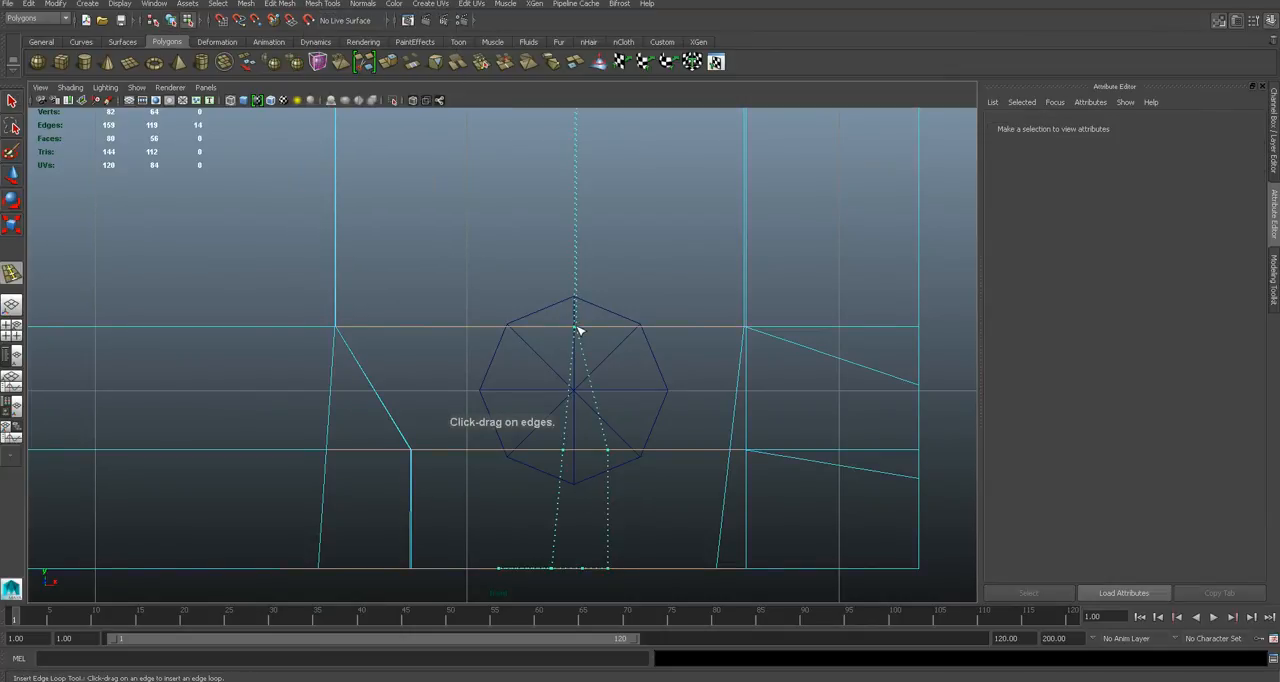
pyautogui.click(575, 330)
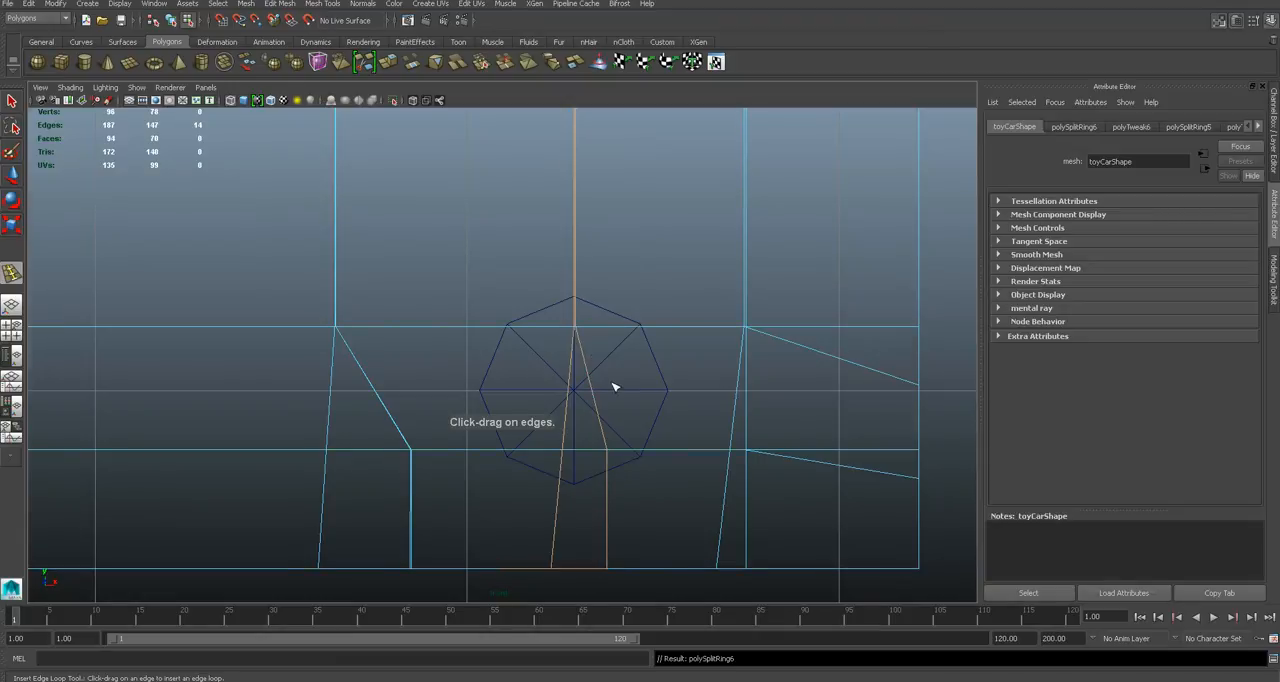
# - Raise the new loop's front vertex on the upper horizontal edge to the cylinder's topmost point
pyautogui.press('5')
pyautogui.scroll(3, 614, 387)
pyautogui.press('4')
pyautogui.scroll(-5, 663, 320)
pyautogui.scroll(5, 657, 322)
pyautogui.rightClick(647, 321)
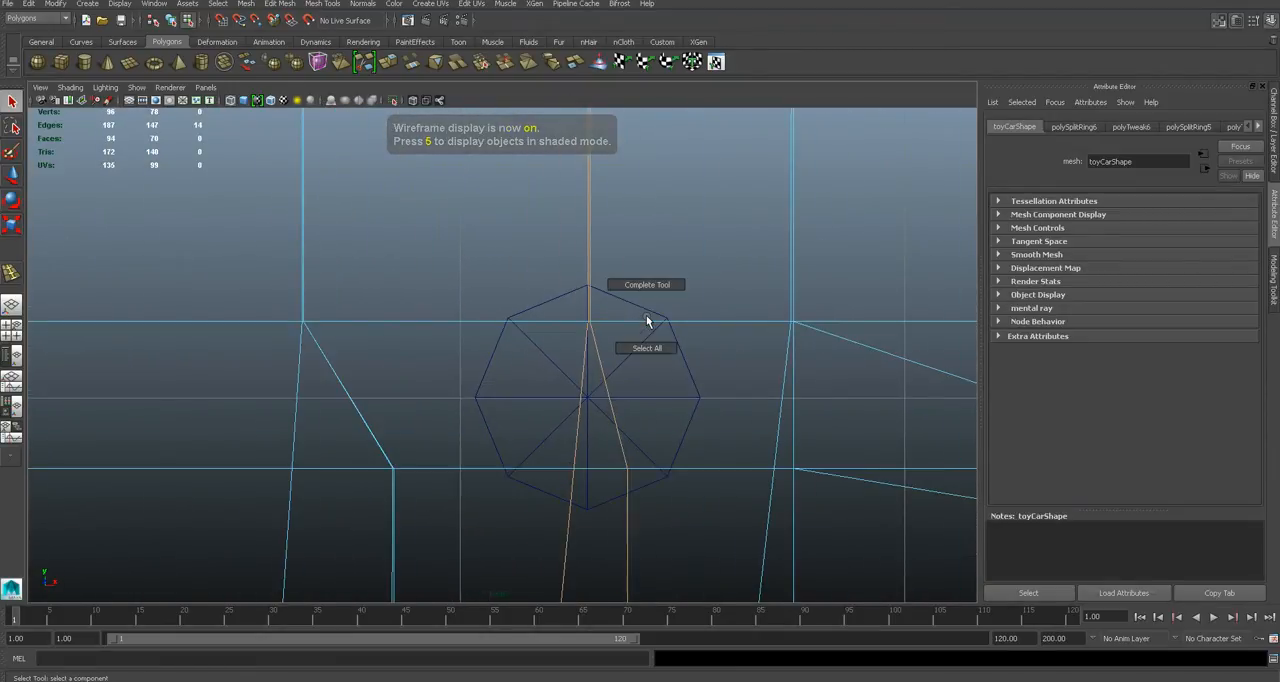
pyautogui.moveTo(665, 328); pyautogui.dragTo(616, 323, button='right')
pyautogui.scroll(5, 655, 336)
pyautogui.click(690, 348)
pyautogui.click(641, 303)
pyautogui.press('w')
pyautogui.moveTo(640, 302); pyautogui.dragTo(633, 231)
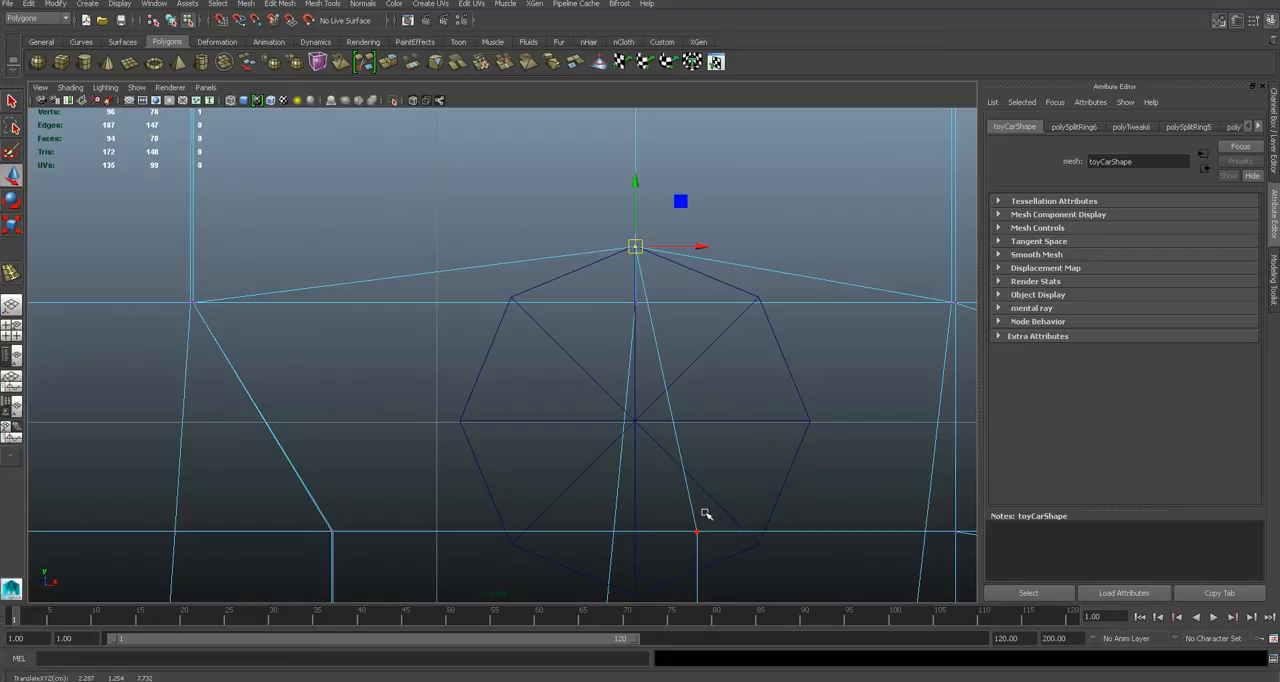
# - Move the new loop's front vertex on the lower horizontal edge to the cylinder's lowest point
pyautogui.keyDown('alt'); pyautogui.moveTo(691, 501); pyautogui.dragTo(682, 373, button='middle'); pyautogui.keyUp('alt')
pyautogui.press('5')
pyautogui.press('4')
pyautogui.moveTo(674, 402); pyautogui.dragTo(711, 435)
pyautogui.moveTo(691, 418); pyautogui.dragTo(632, 480)
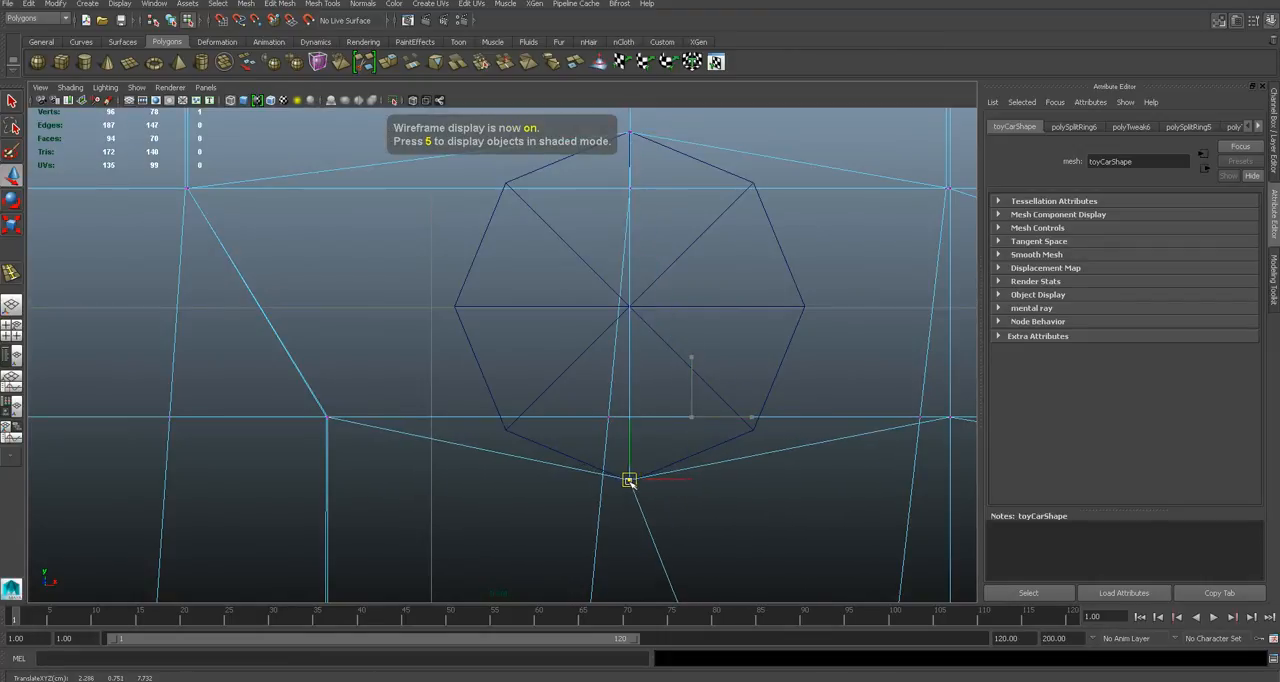
# - Check the reshaped headlight faces against the cylinder in shaded and wireframe display
pyautogui.press('5')
pyautogui.scroll(-5, 723, 400)
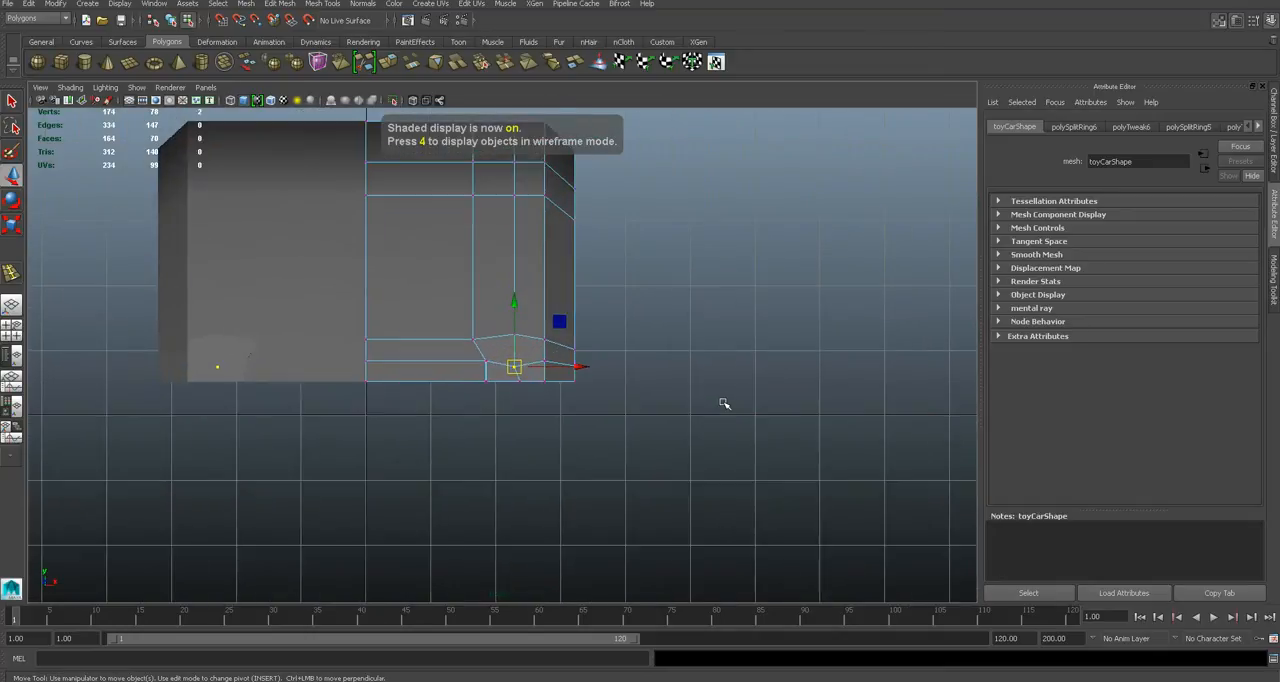
pyautogui.scroll(3, 724, 403)
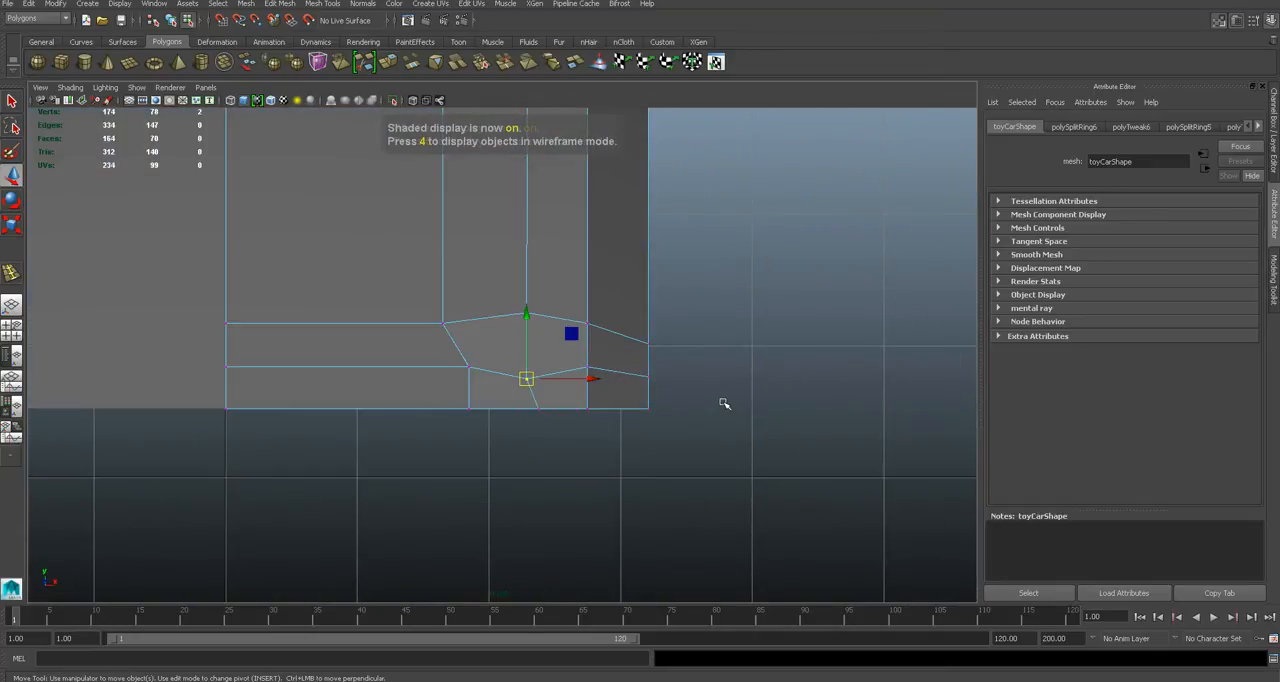
pyautogui.press('4')
pyautogui.press('5')
pyautogui.scroll(2, 542, 395)
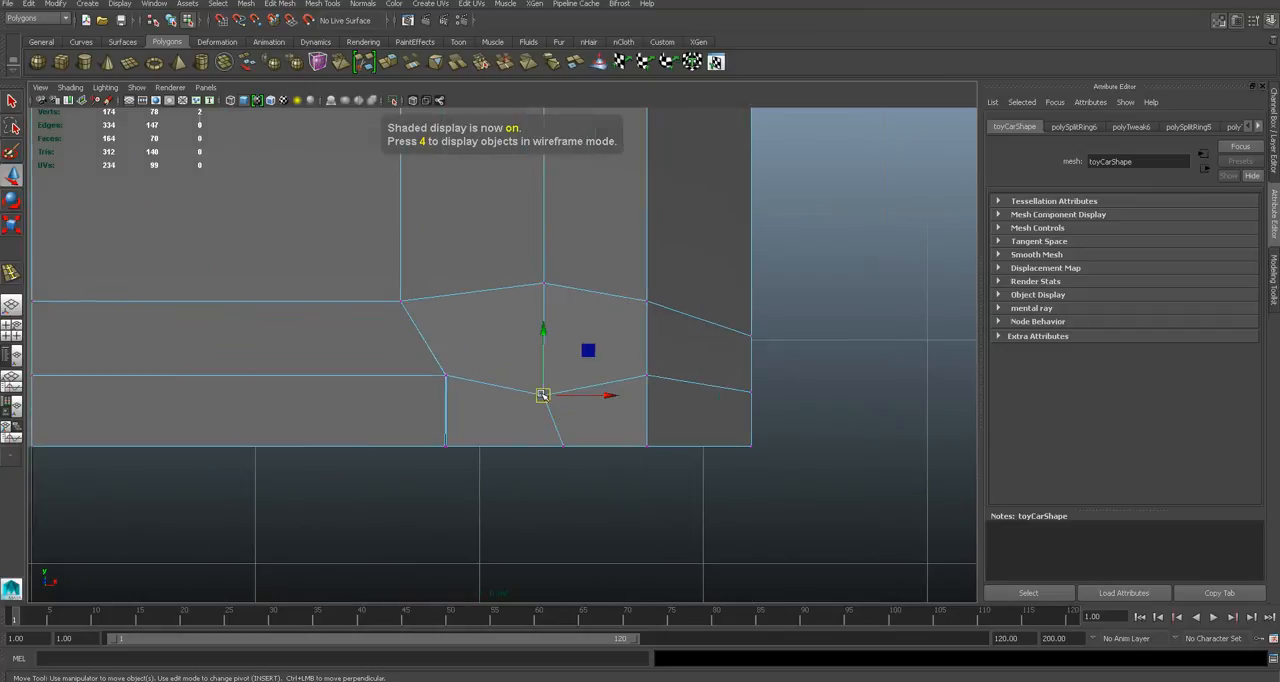
pyautogui.keyDown('alt'); pyautogui.moveTo(541, 330); pyautogui.dragTo(604, 357, button='middle'); pyautogui.keyUp('alt')
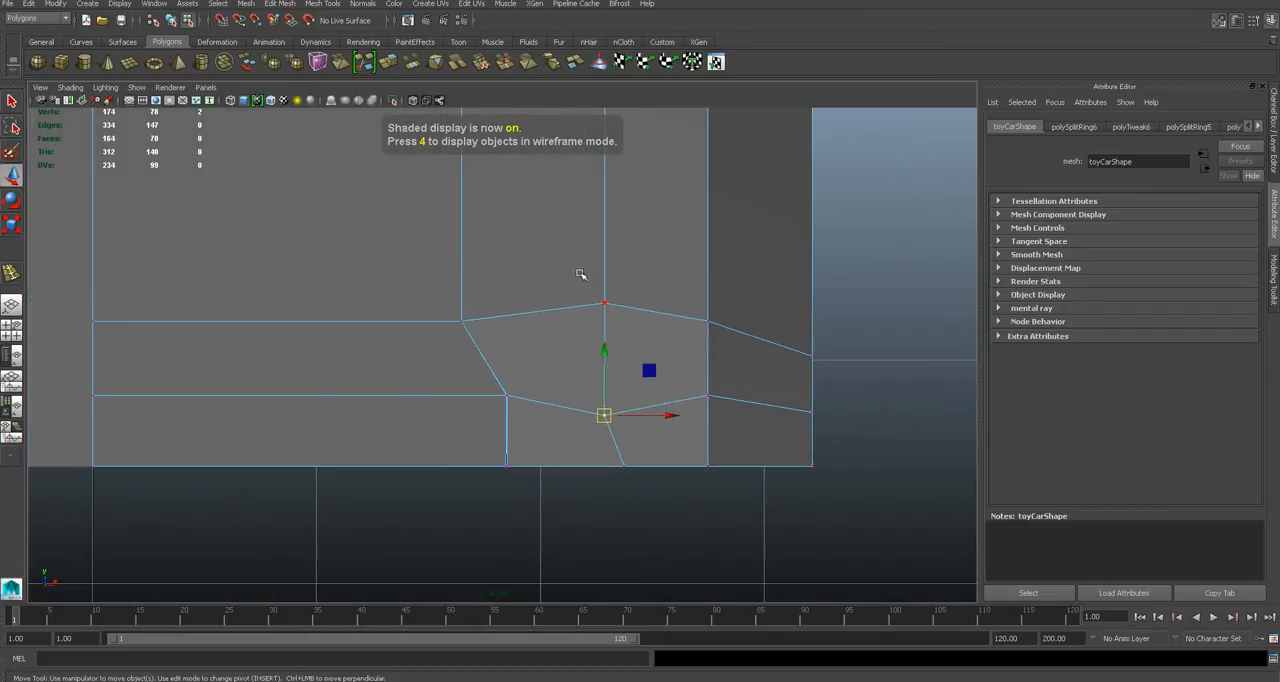
pyautogui.press('4')
pyautogui.press('5')
pyautogui.scroll(3, 600, 351)
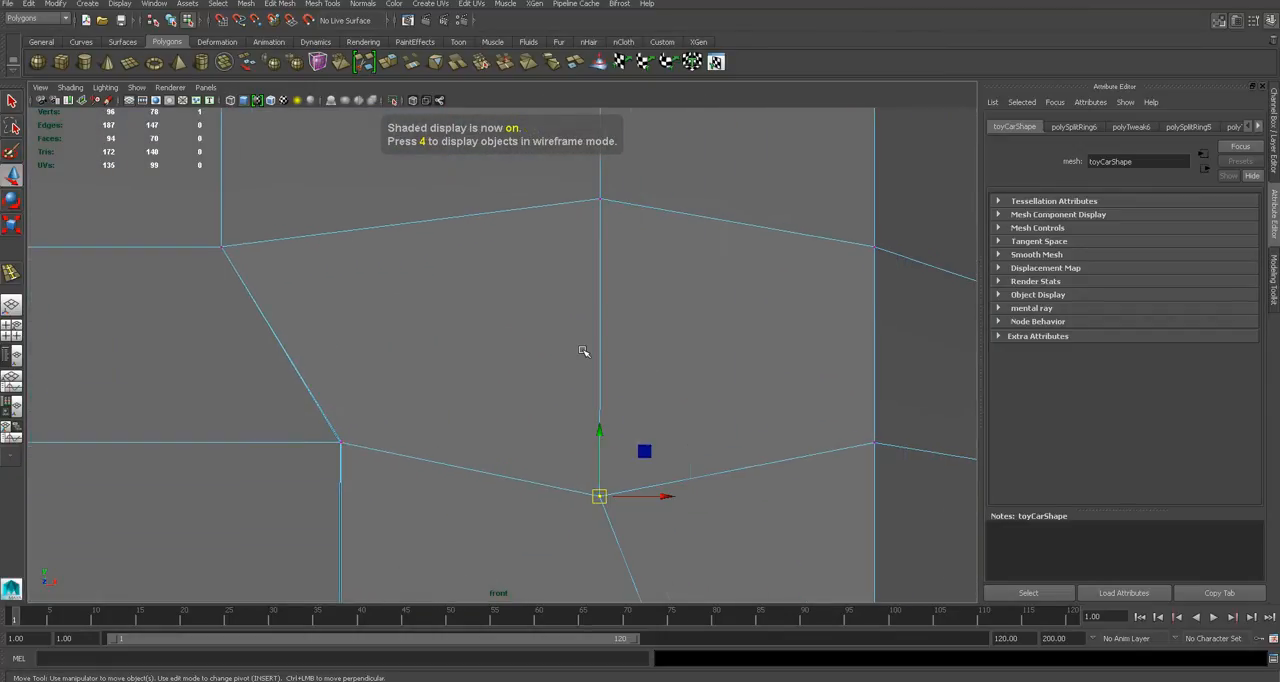
pyautogui.scroll(-4, 584, 351)
pyautogui.scroll(4, 540, 351)
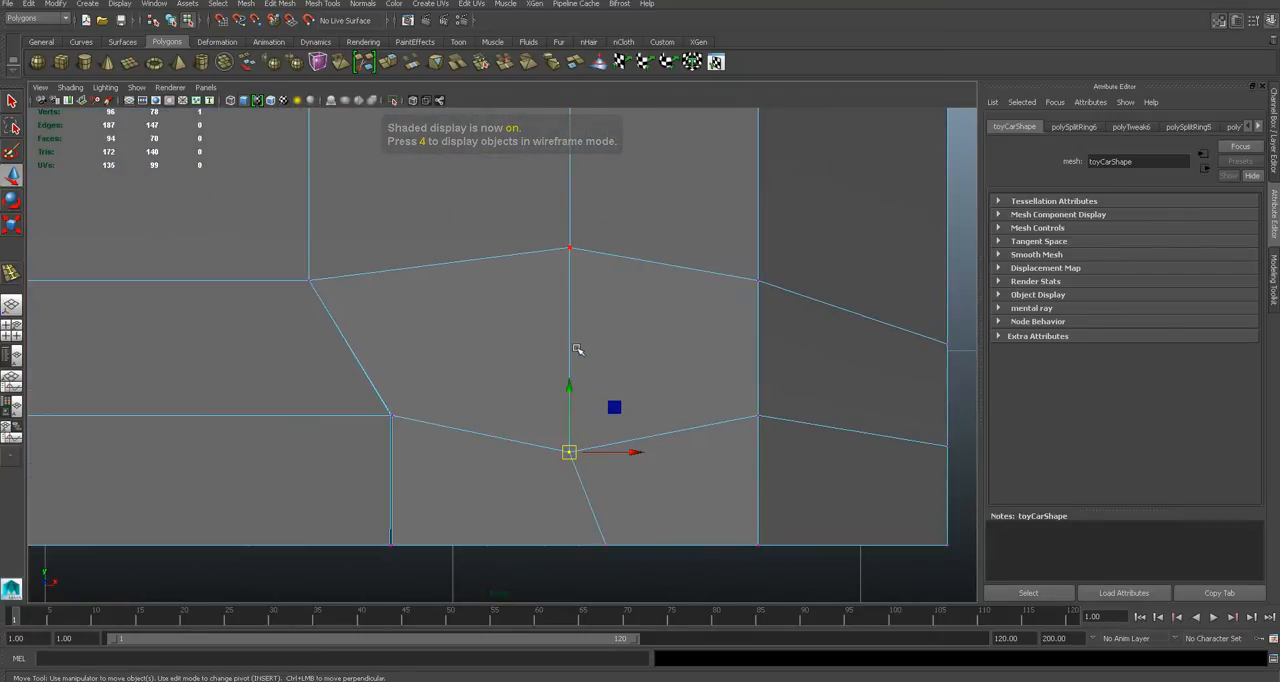
pyautogui.press('4')
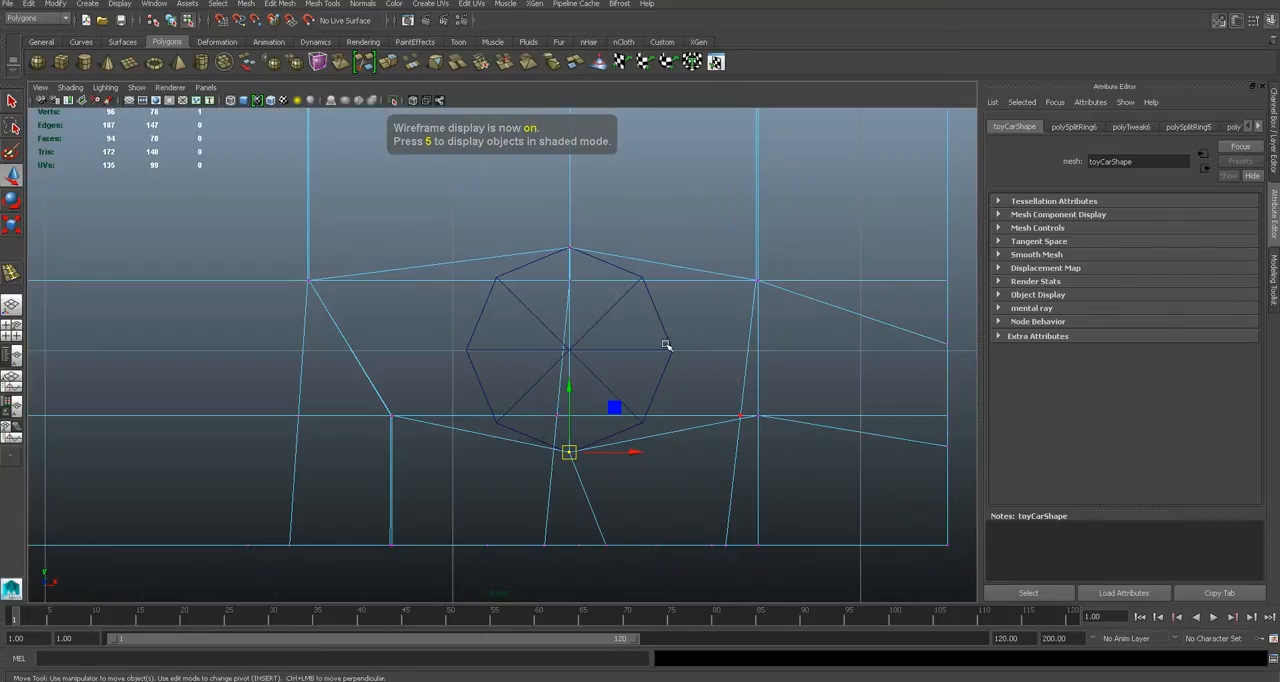
# - Insert a horizontal edge loop in the car body through the centre of the headlight cylinder
pyautogui.press('5')
pyautogui.click(322, 3)
pyautogui.click(373, 159)
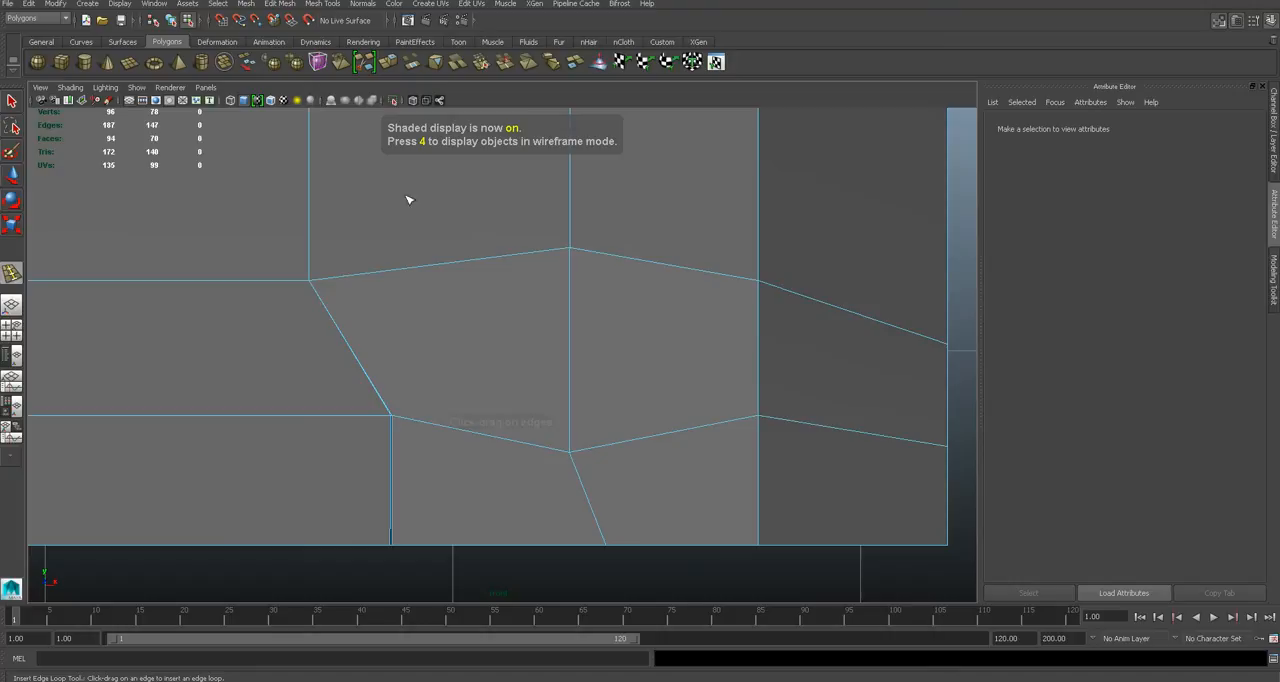
pyautogui.press('4')
pyautogui.click(760, 353)
pyautogui.press('q')
pyautogui.scroll(3, 657, 374)
pyautogui.press('5')
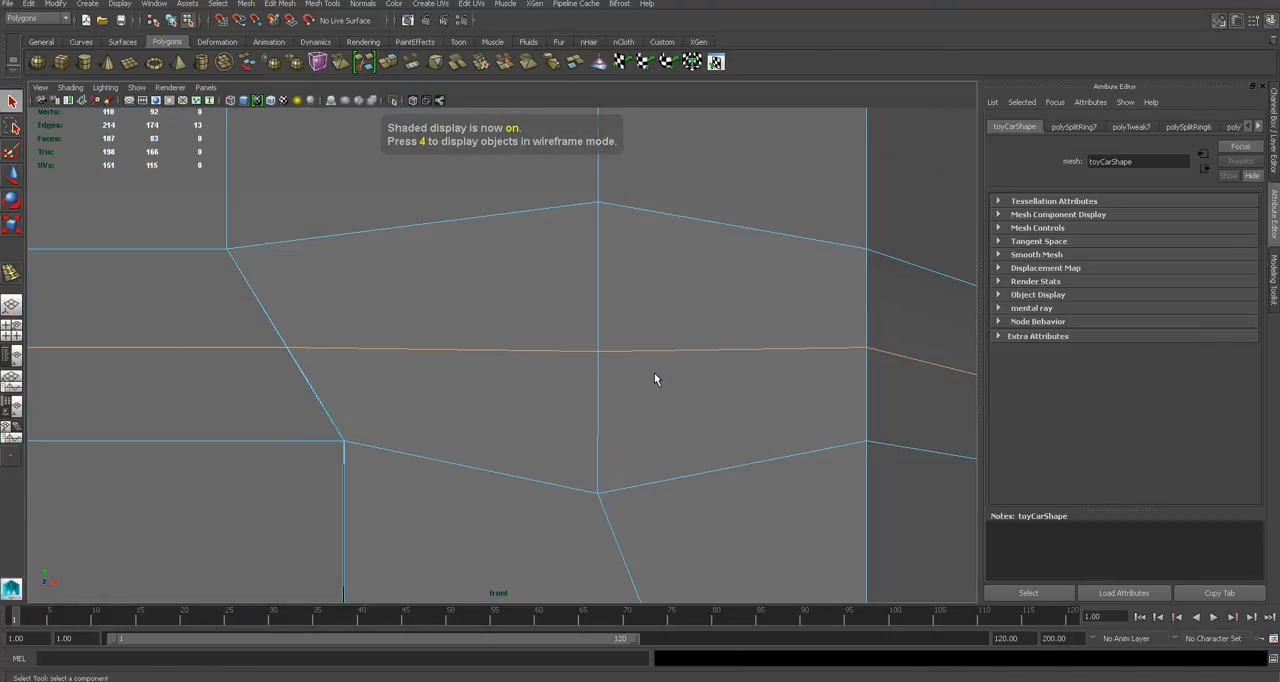
# - Extrude the four front faces surrounding the headlight centre together with an offset of 0.1
pyautogui.rightClick(655, 378)
pyautogui.scroll(-3, 683, 331)
pyautogui.moveTo(533, 350); pyautogui.dragTo(543, 366, button='right')
pyautogui.scroll(2, 586, 366)
pyautogui.click(585, 361)
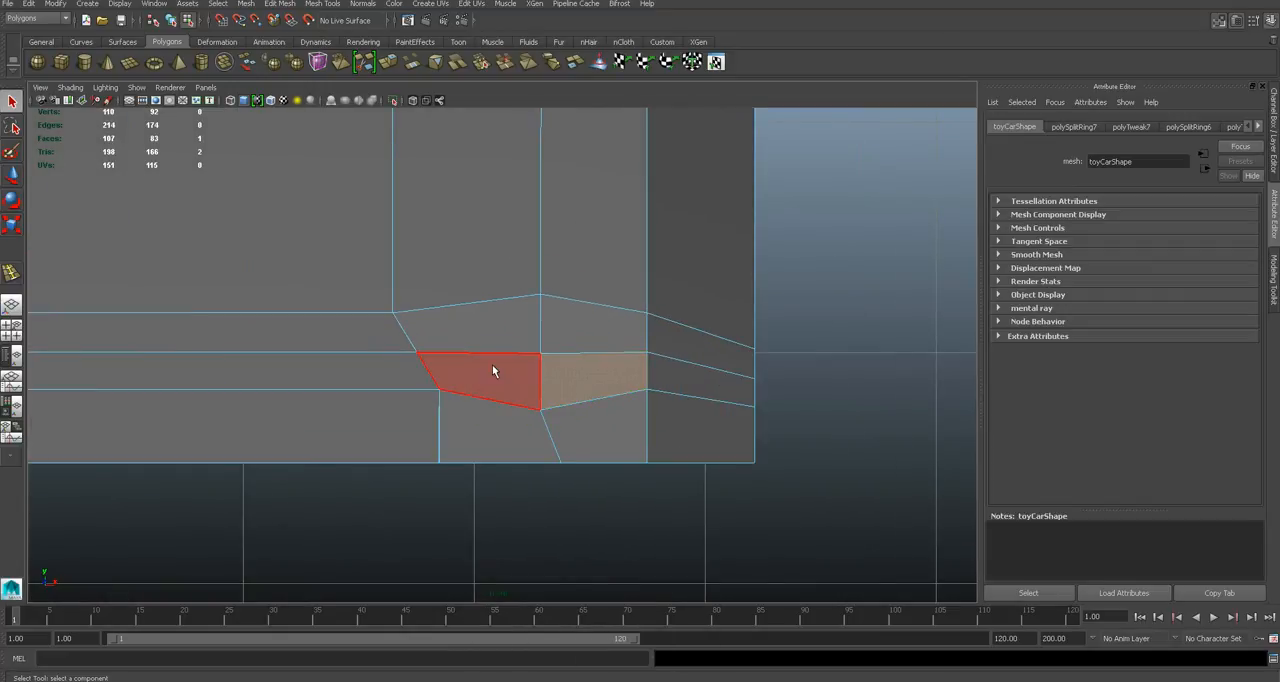
pyautogui.keyDown('shift'); pyautogui.click(491, 366); pyautogui.keyUp('shift')
pyautogui.keyDown('shift'); pyautogui.click(529, 326); pyautogui.keyUp('shift')
pyautogui.keyDown('shift'); pyautogui.click(586, 332); pyautogui.keyUp('shift')
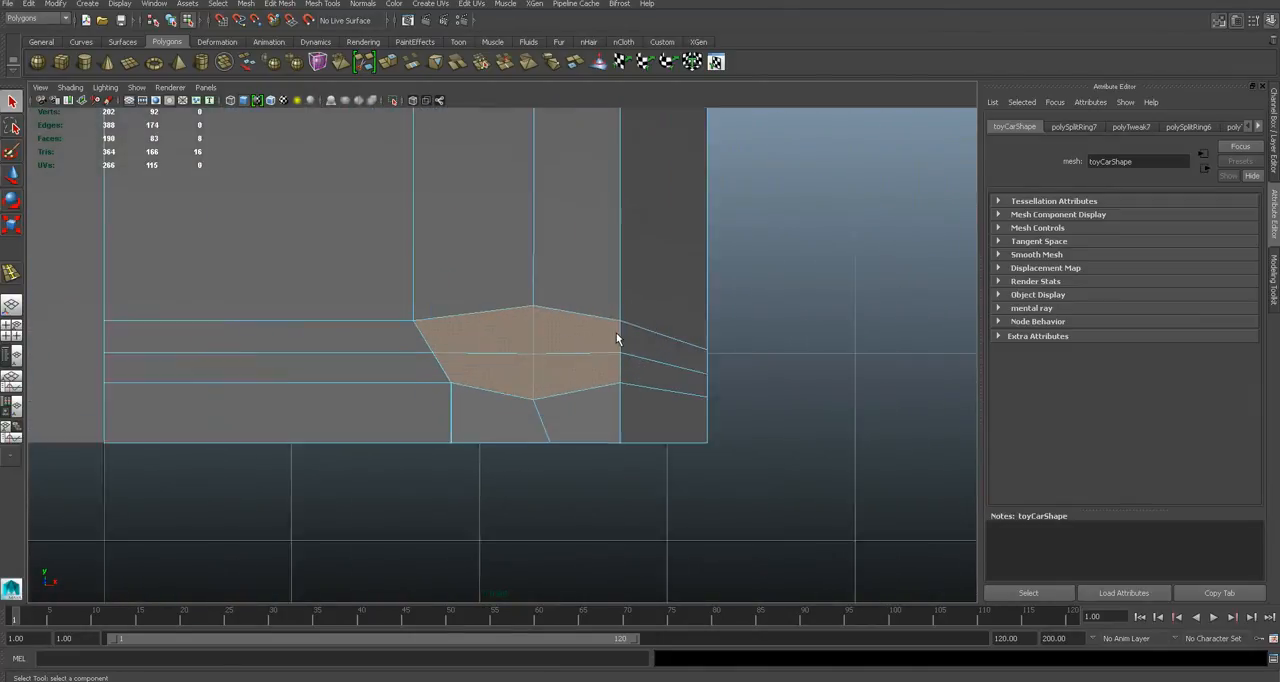
pyautogui.scroll(3, 616, 338)
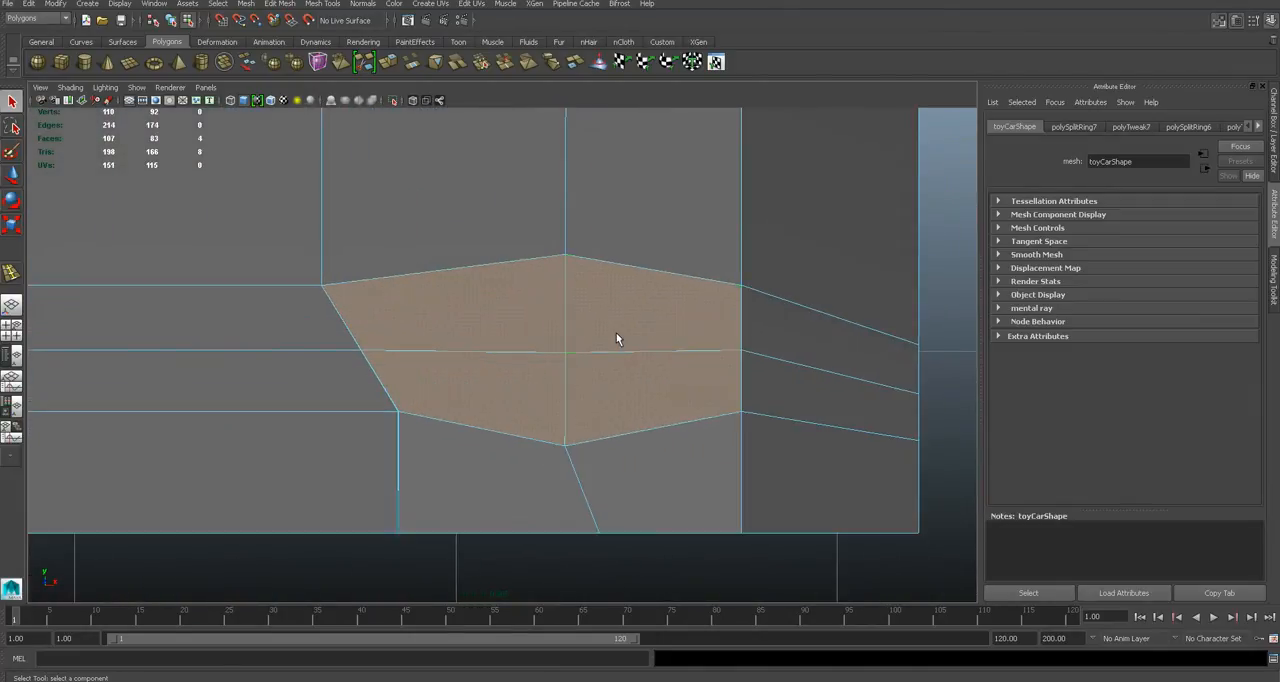
pyautogui.click(280, 4)
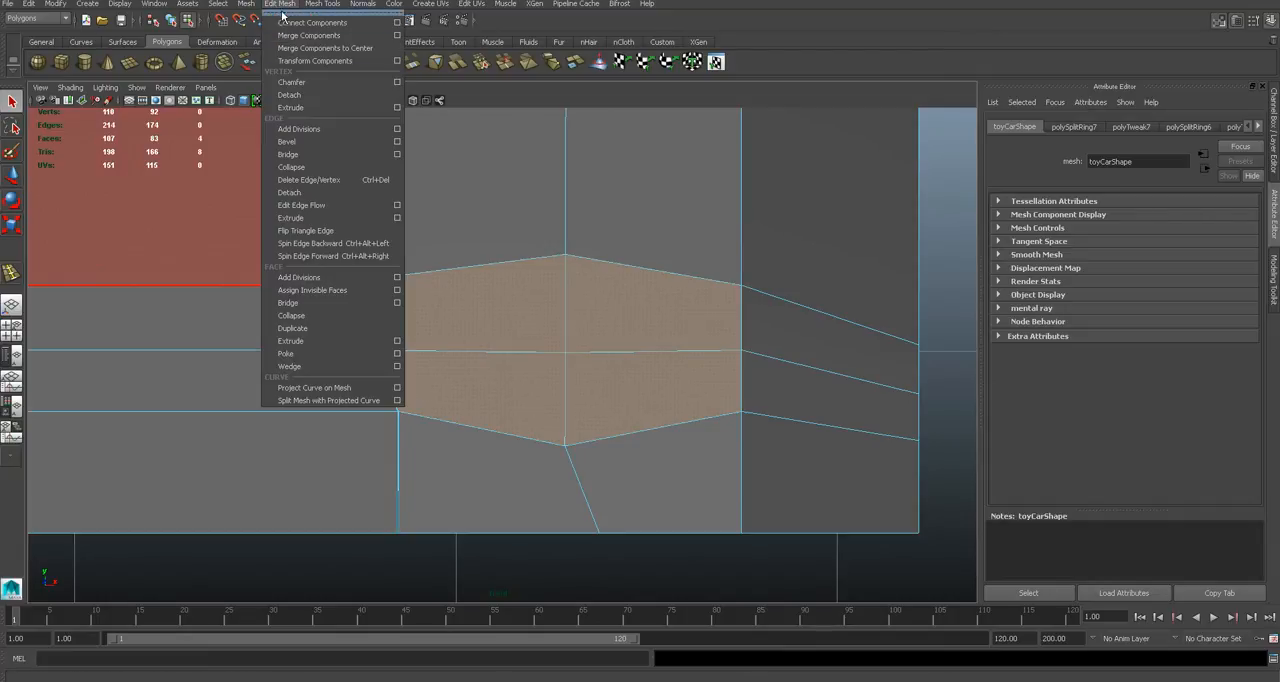
pyautogui.click(313, 341)
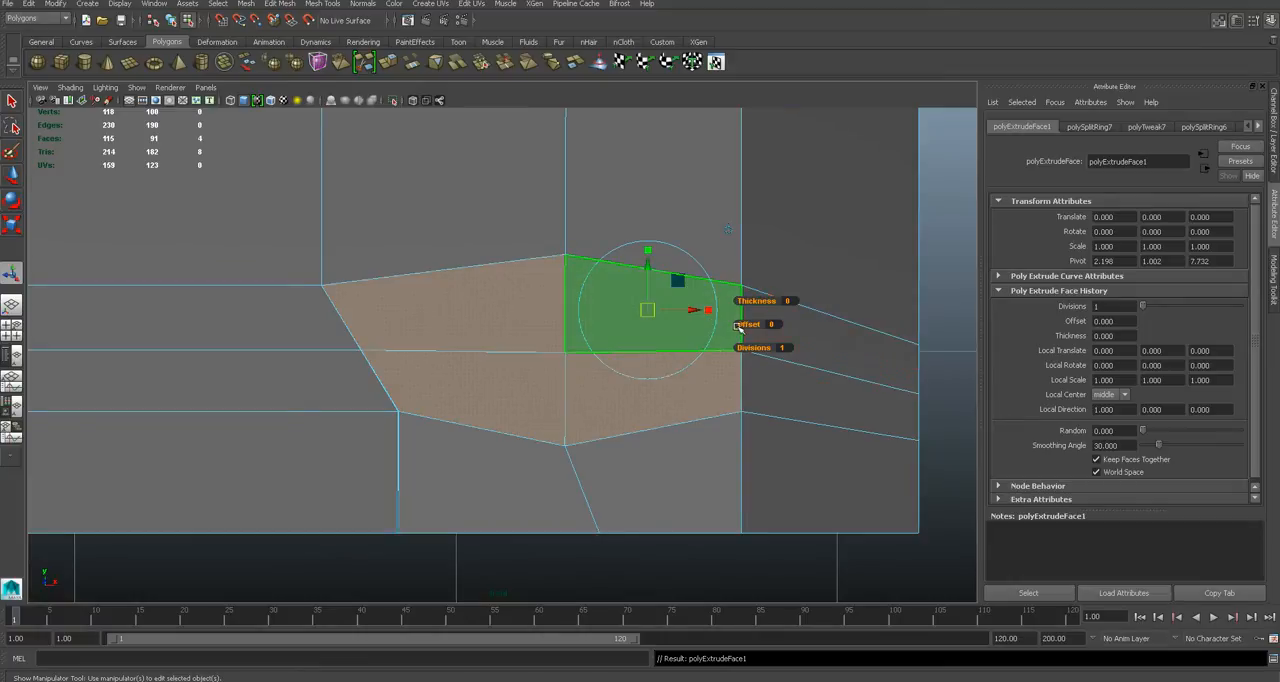
pyautogui.moveTo(747, 324); pyautogui.dragTo(745, 322)
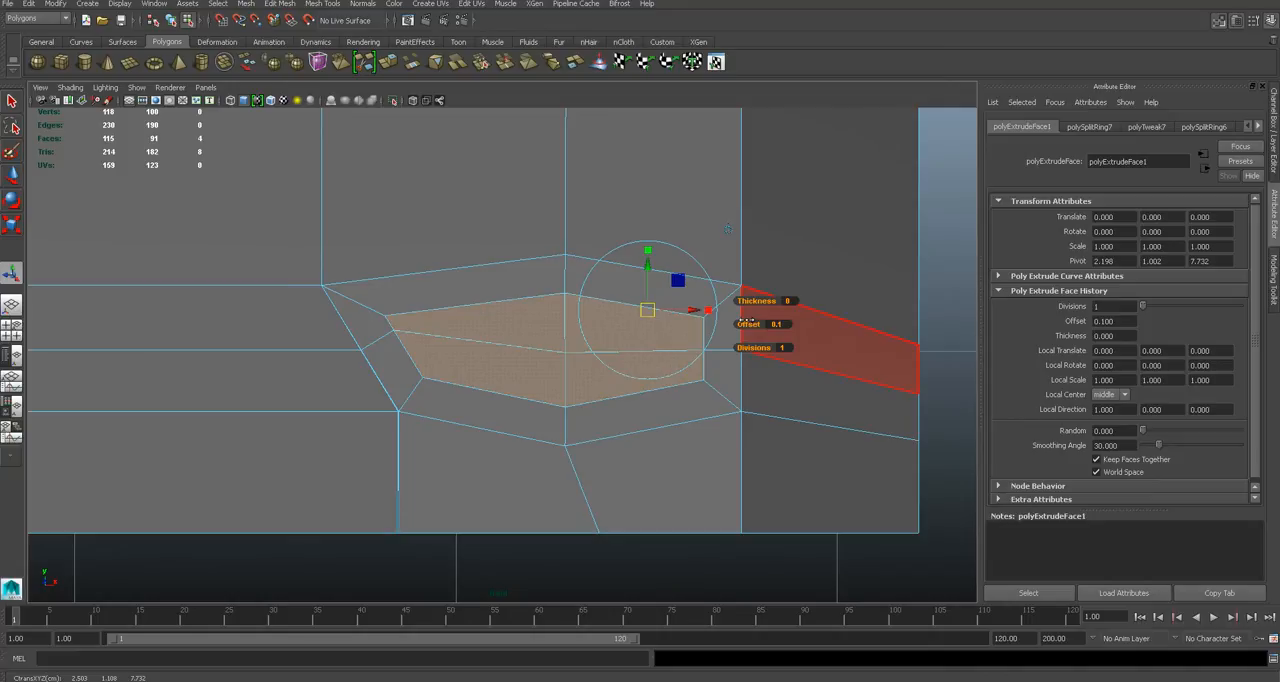
# - Move the outer top vertex of the headlight area upward, above the cylinder's topmost point
pyautogui.scroll(3, 626, 351)
pyautogui.press('q')
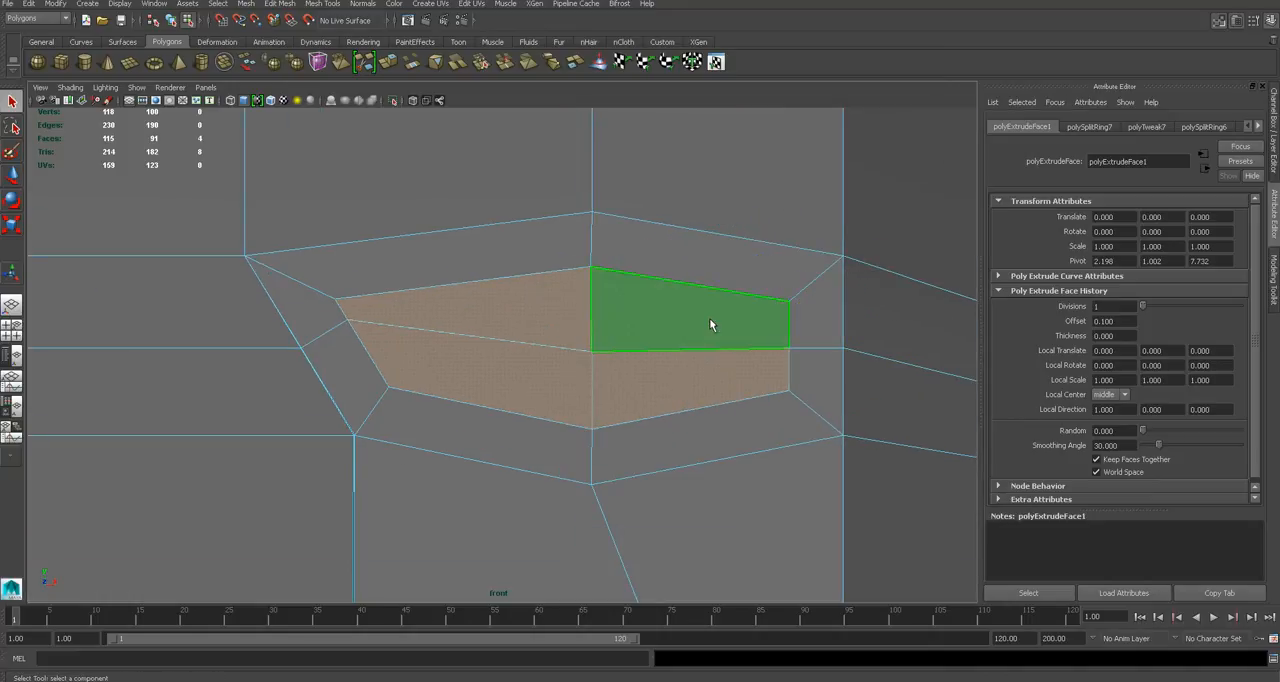
pyautogui.scroll(1, 709, 318)
pyautogui.scroll(-10, 709, 318)
pyautogui.scroll(5, 709, 319)
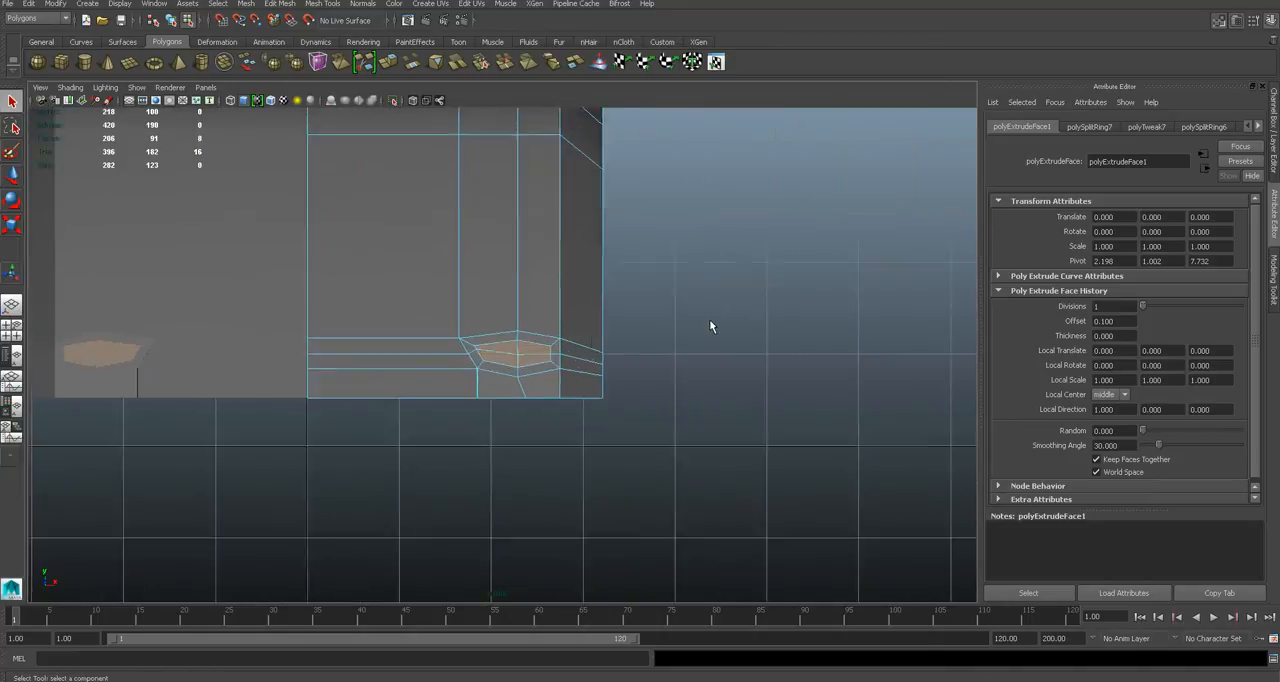
pyautogui.scroll(4, 584, 340)
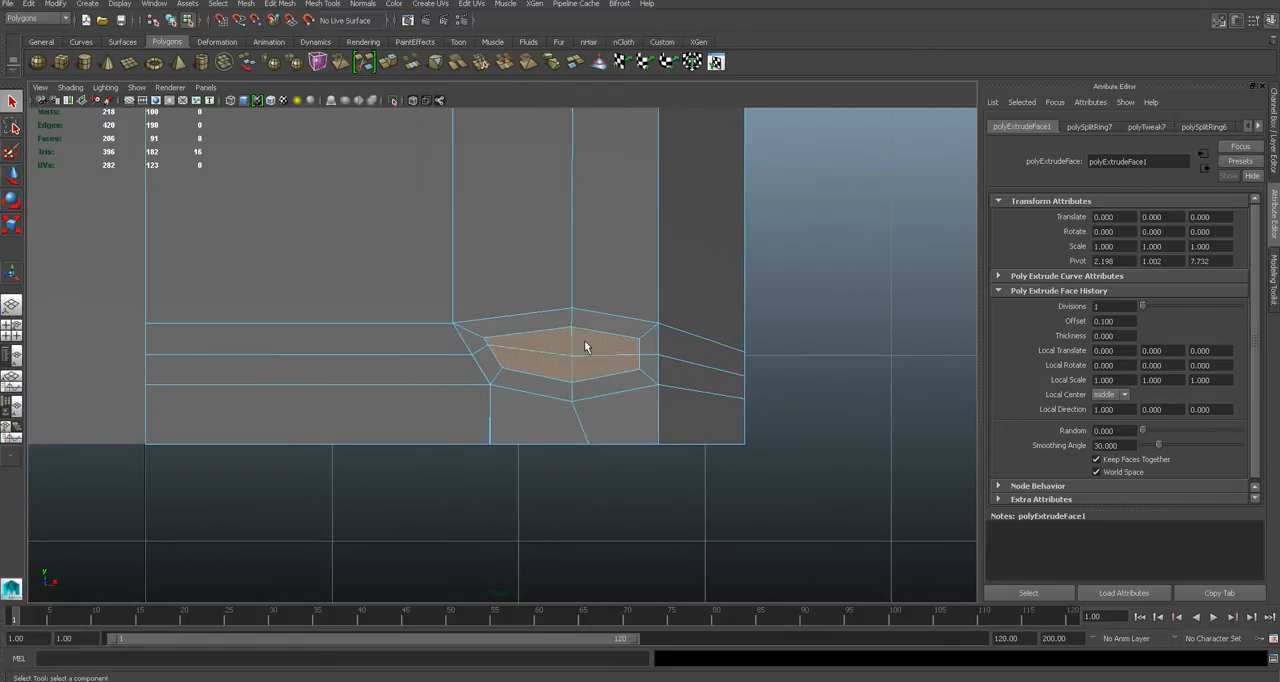
pyautogui.scroll(2, 585, 347)
pyautogui.press('4')
pyautogui.press('w')
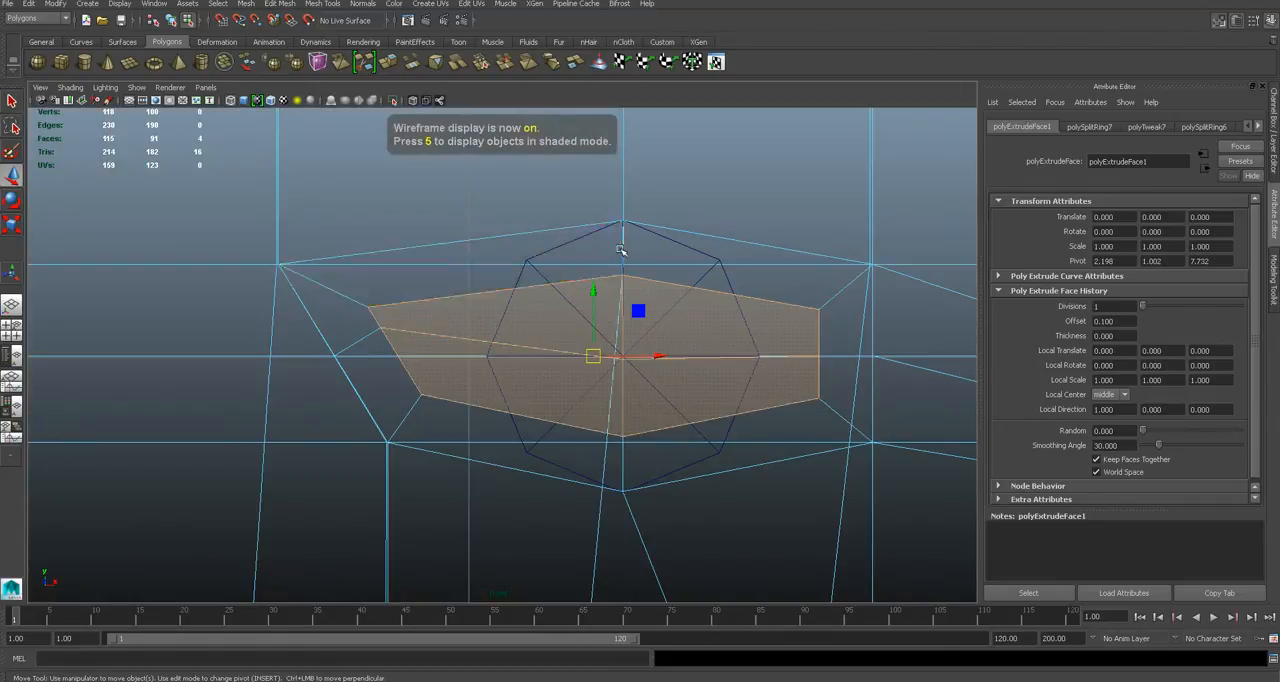
pyautogui.moveTo(624, 242); pyautogui.dragTo(600, 240, button='right')
pyautogui.click(628, 220)
pyautogui.moveTo(623, 201); pyautogui.dragTo(624, 157)
pyautogui.press('5')
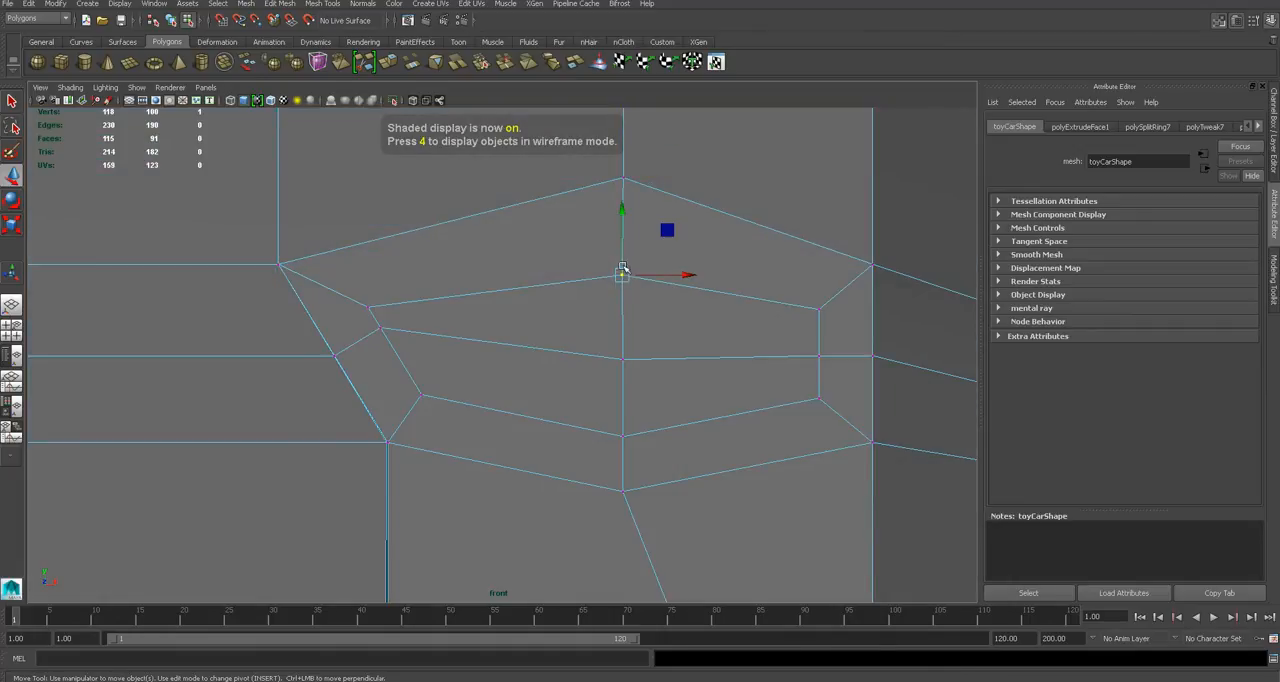
# - Move the inner top, upper outer, middle outer and lower outer headlight vertices onto the guide cylinder's outline
pyautogui.press('4')
pyautogui.moveTo(623, 251); pyautogui.dragTo(624, 197)
pyautogui.click(819, 309)
pyautogui.moveTo(819, 310); pyautogui.dragTo(717, 258)
pyautogui.click(817, 357)
pyautogui.moveTo(817, 357); pyautogui.dragTo(763, 355)
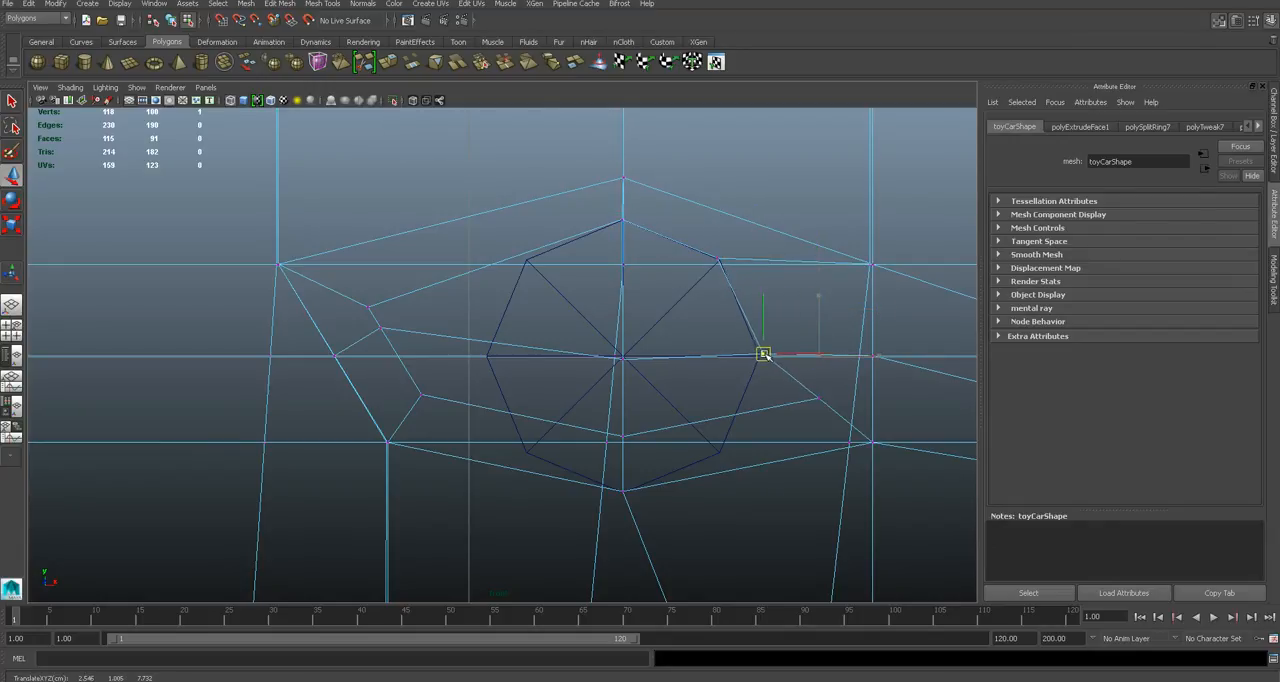
pyautogui.click(817, 398)
pyautogui.moveTo(817, 398); pyautogui.dragTo(720, 453)
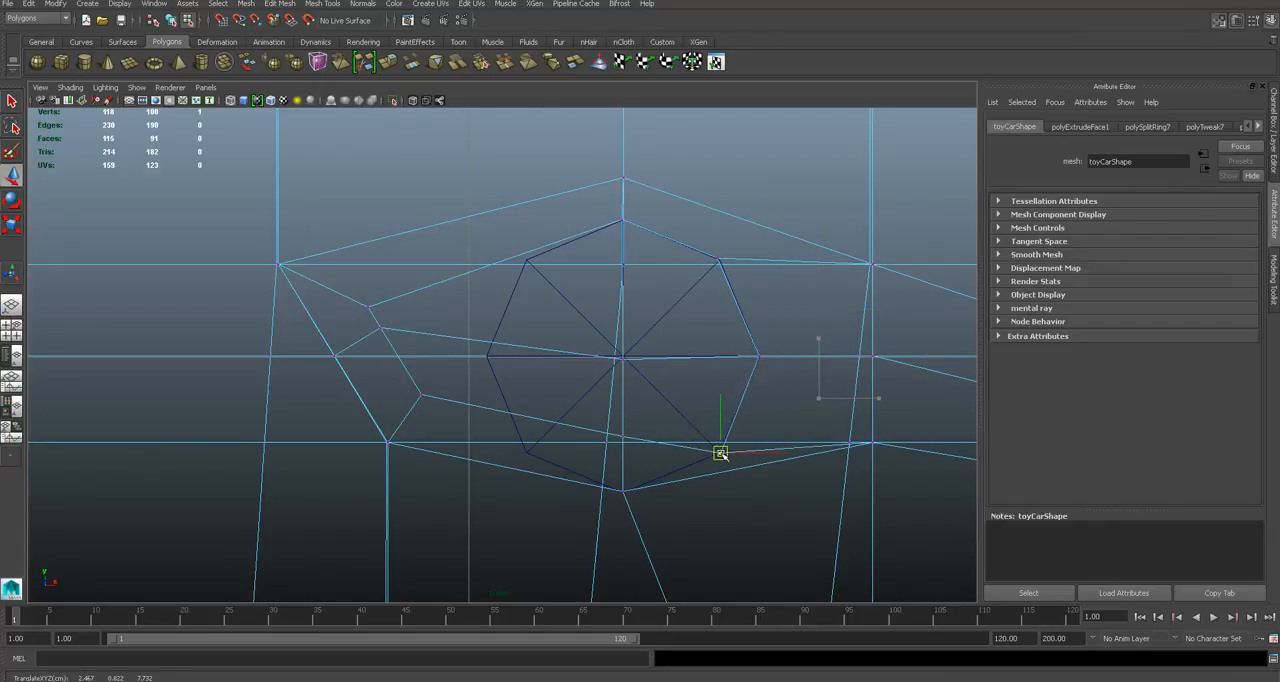
# - Lower the surrounding vertex beneath the headlight and move the inner bottom vertex onto the cylinder's lowest point
pyautogui.press('5')
pyautogui.hotkey('ctrl', 'z')
pyautogui.click(623, 491)
pyautogui.moveTo(624, 472); pyautogui.dragTo(624, 496)
pyautogui.press('q')
pyautogui.click(621, 434)
pyautogui.press('w')
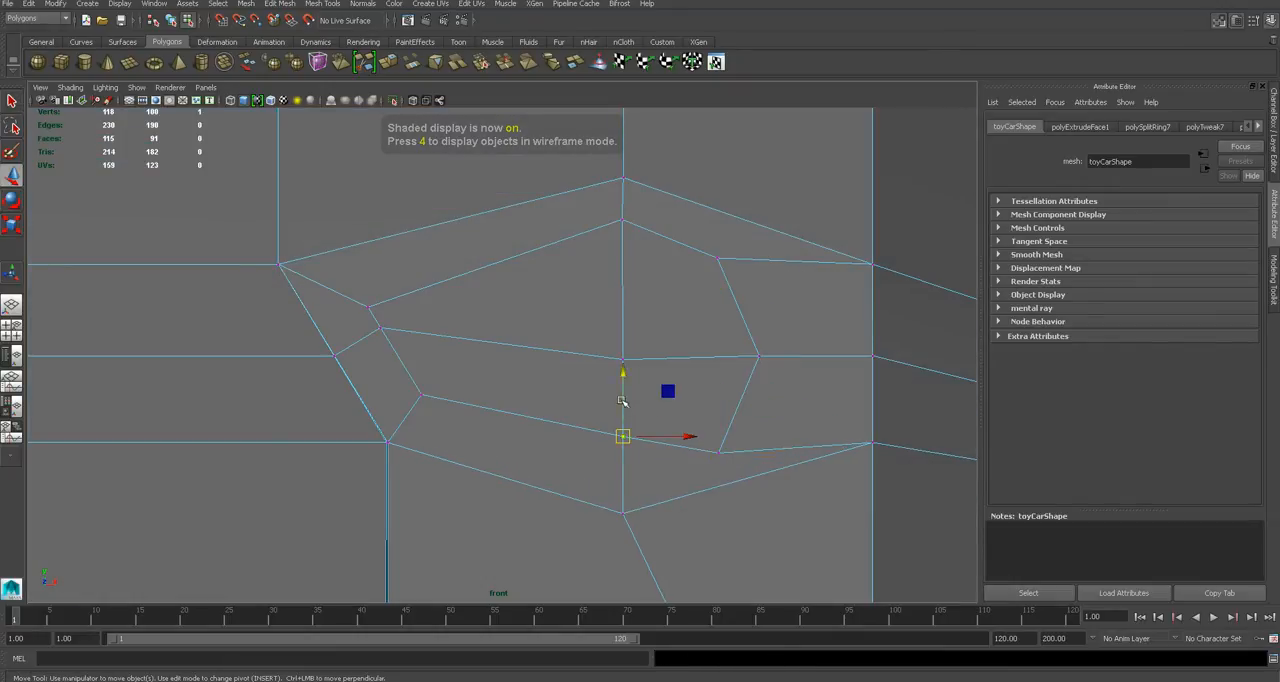
pyautogui.press('4')
pyautogui.moveTo(621, 400); pyautogui.dragTo(627, 458)
# - Move the three remaining inner-side headlight vertices onto the cylinder's outline to complete the octagon
pyautogui.moveTo(423, 397); pyautogui.dragTo(527, 452)
pyautogui.moveTo(369, 323); pyautogui.dragTo(485, 357)
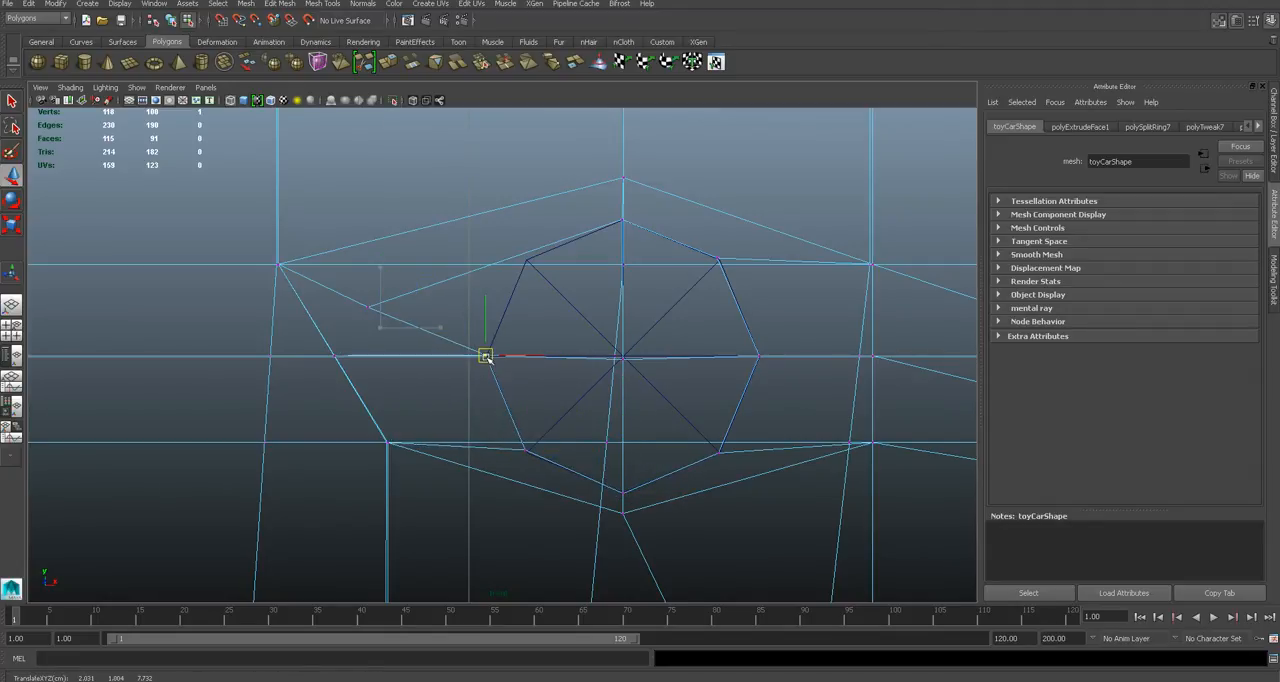
pyautogui.click(368, 307)
pyautogui.moveTo(371, 306); pyautogui.dragTo(528, 260)
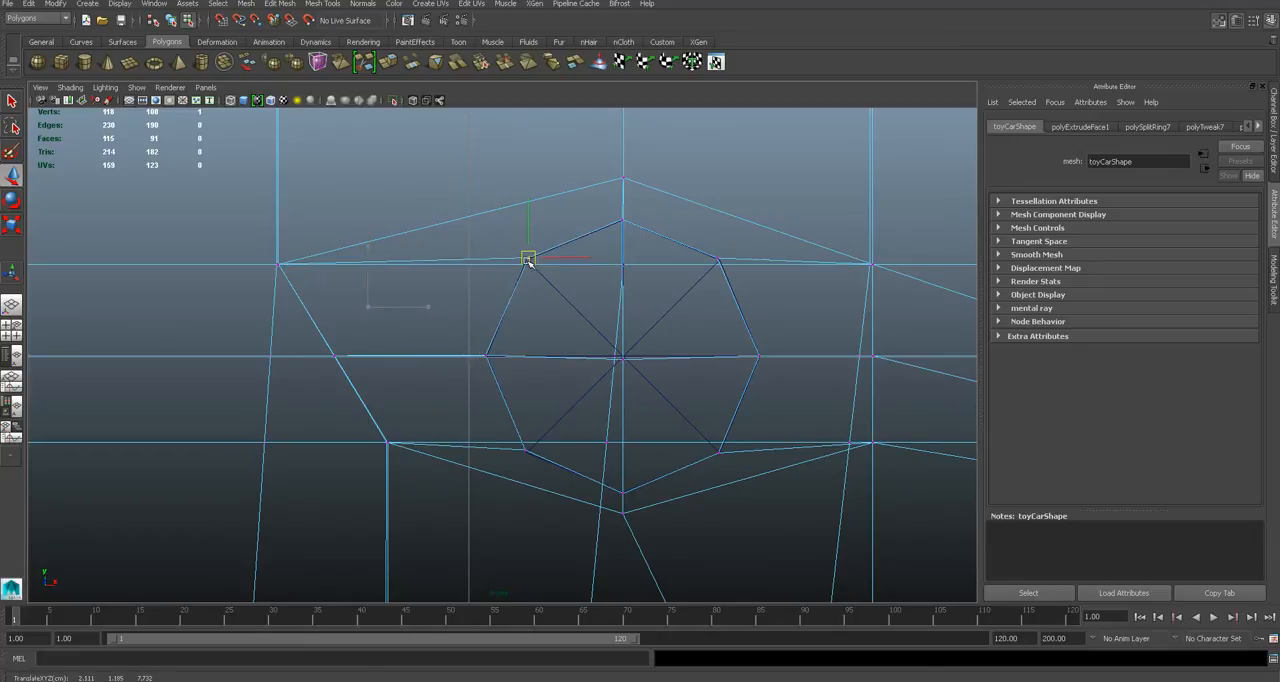
pyautogui.click(717, 258)
pyautogui.press('5')
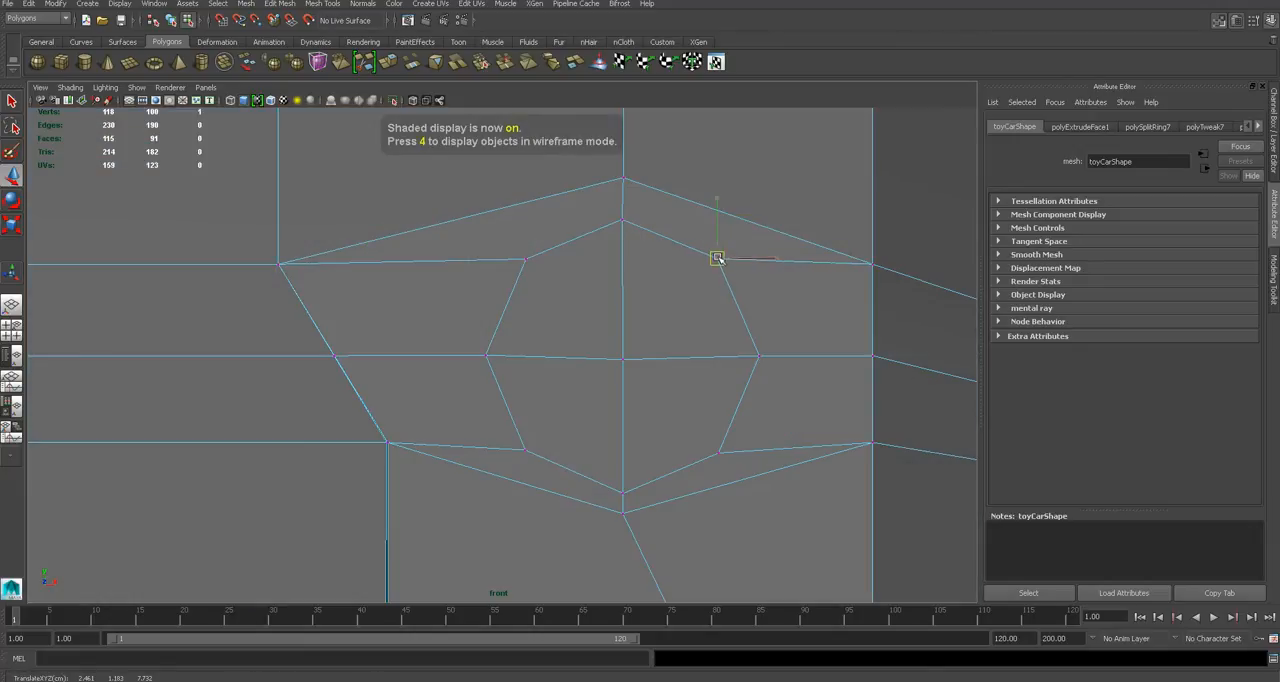
# - Delete the four faces inside the headlight octagon to open the round hole
pyautogui.moveTo(625, 364); pyautogui.dragTo(626, 394, button='right')
pyautogui.press('q')
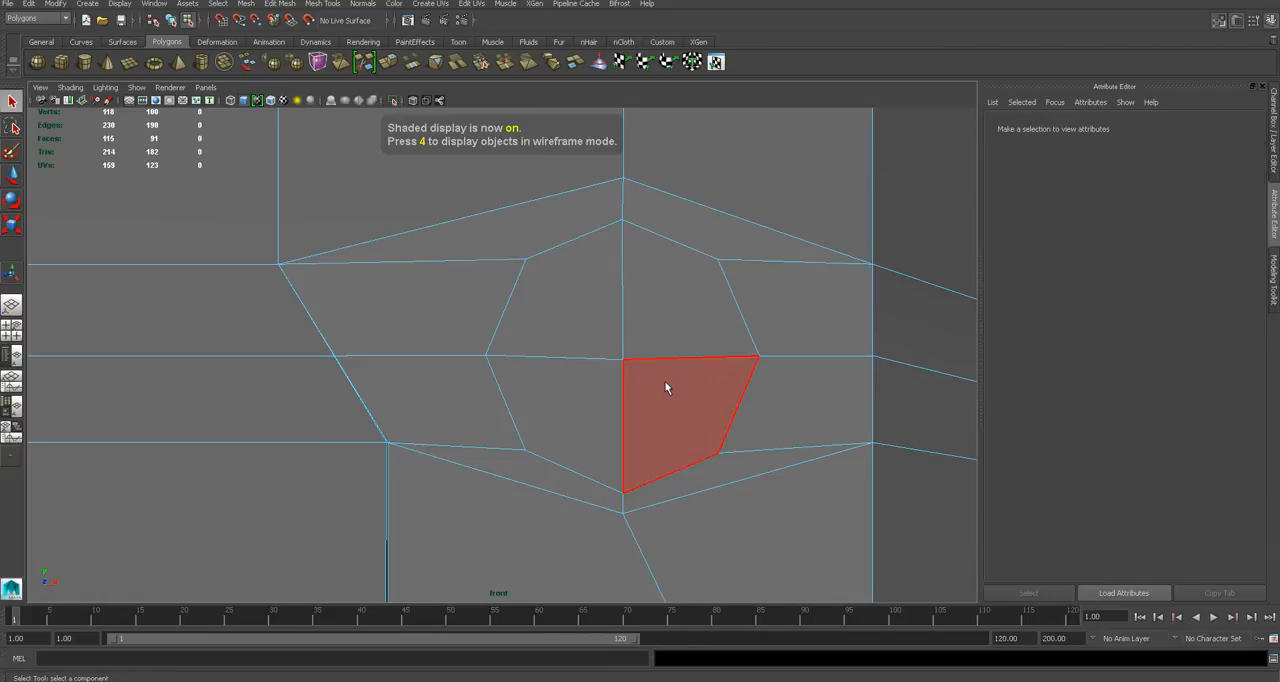
pyautogui.click(664, 386)
pyautogui.keyDown('shift'); pyautogui.click(576, 373); pyautogui.keyUp('shift')
pyautogui.keyDown('shift'); pyautogui.click(588, 328); pyautogui.keyUp('shift')
pyautogui.keyDown('shift'); pyautogui.click(647, 316); pyautogui.keyUp('shift')
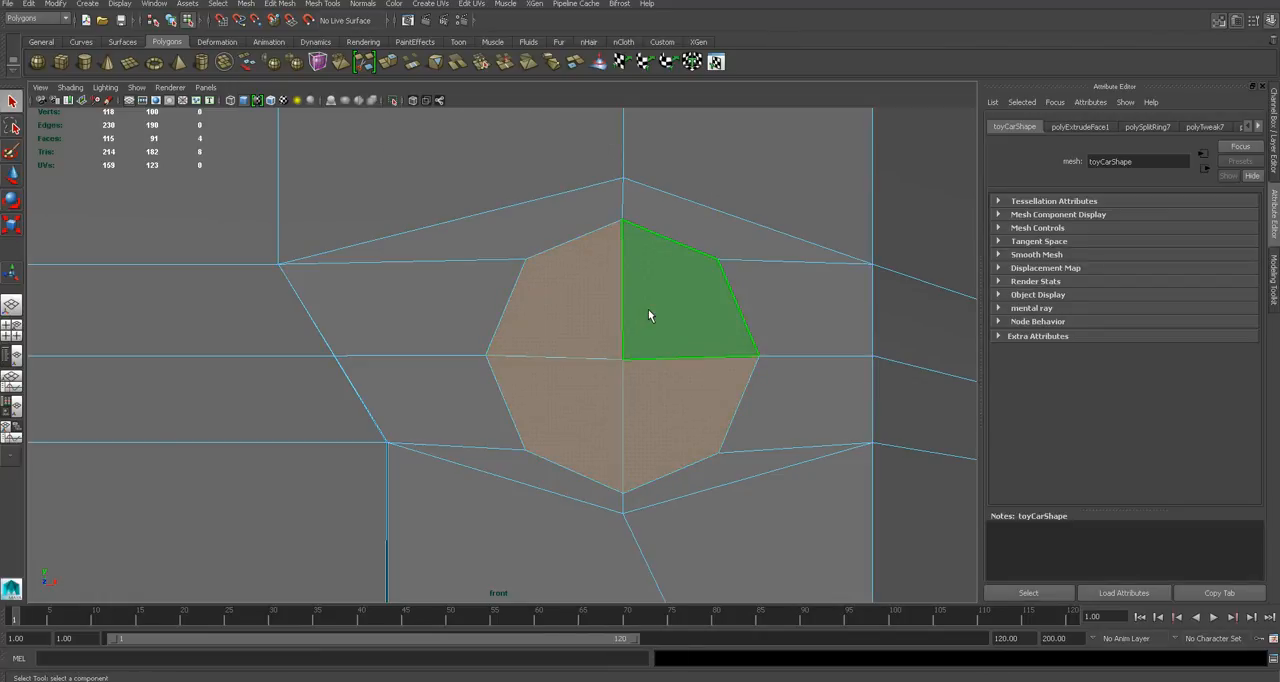
pyautogui.press('Delete')
# - Delete the headlight guide cylinder
pyautogui.press('F8')
pyautogui.click(640, 325)
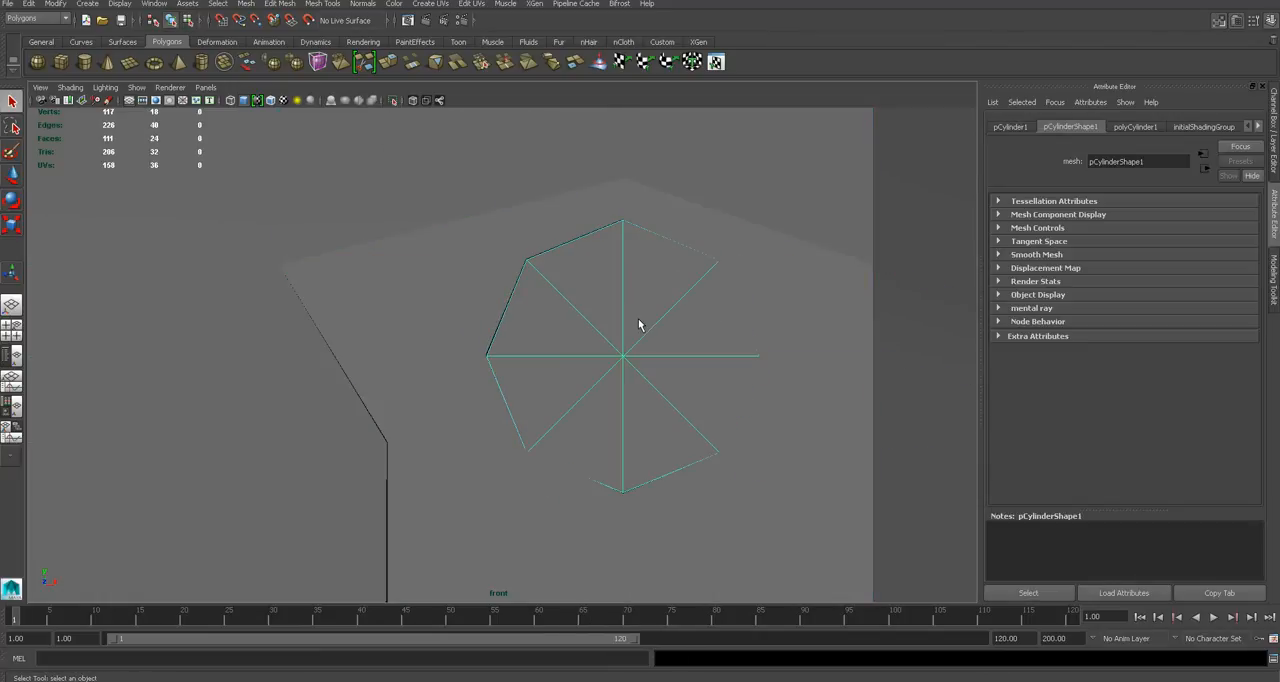
pyautogui.press('Delete')
# - Examine the headlight holes in perspective with the car body shown smoothed and unsmoothed
pyautogui.scroll(-7, 639, 320)
pyautogui.scroll(2, 621, 378)
pyautogui.press('space')
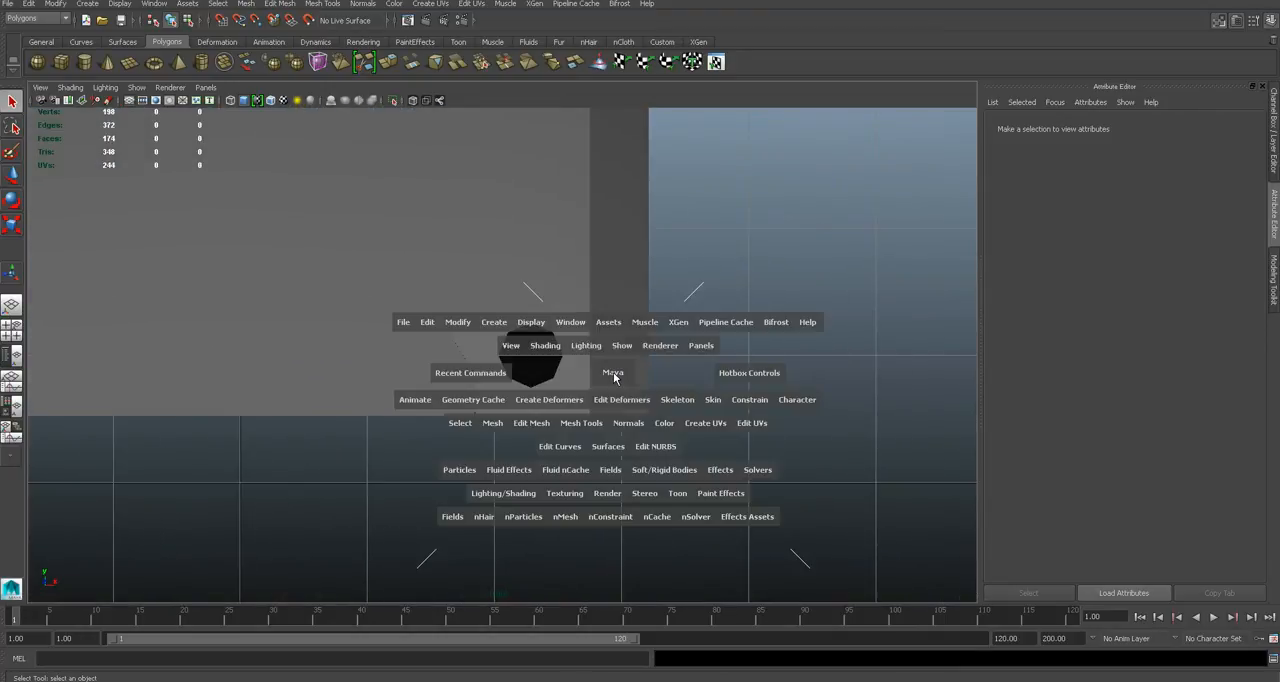
pyautogui.moveTo(613, 372); pyautogui.dragTo(614, 362)
pyautogui.keyDown('alt'); pyautogui.moveTo(605, 415); pyautogui.dragTo(810, 371); pyautogui.keyUp('alt')
pyautogui.scroll(3, 627, 356)
pyautogui.click(810, 371)
pyautogui.keyDown('alt'); pyautogui.moveTo(686, 405); pyautogui.dragTo(471, 351); pyautogui.keyUp('alt')
pyautogui.press('3')
pyautogui.click(818, 407)
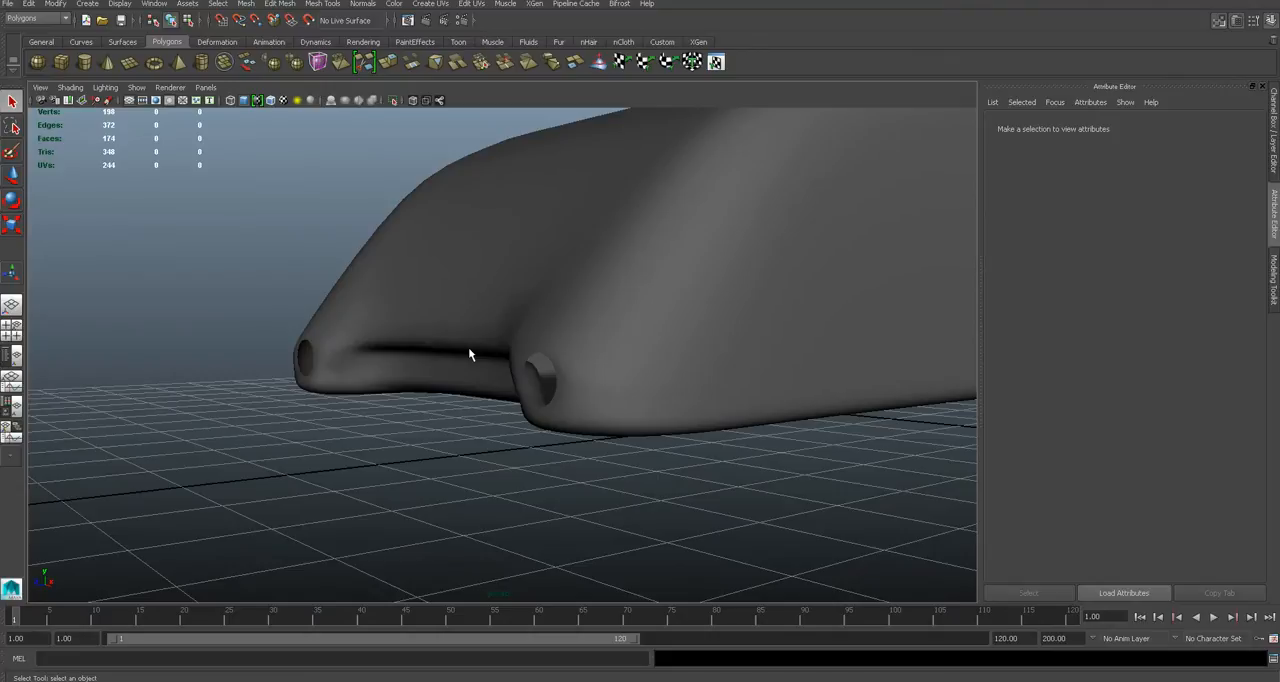
pyautogui.keyDown('alt'); pyautogui.moveTo(514, 400); pyautogui.dragTo(657, 410); pyautogui.keyUp('alt')
pyautogui.click(657, 404)
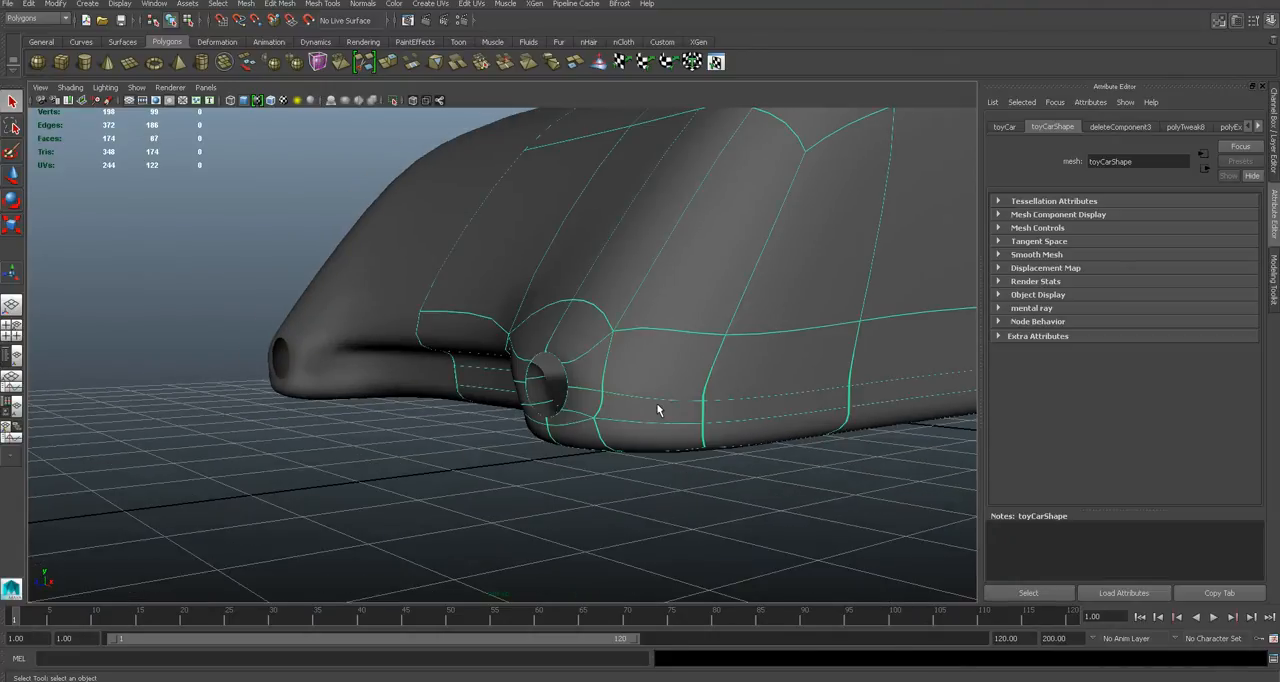
pyautogui.press('1')
pyautogui.click(675, 472)
pyautogui.scroll(-3, 752, 400)
pyautogui.scroll(4, 757, 398)
pyautogui.scroll(-8, 750, 403)
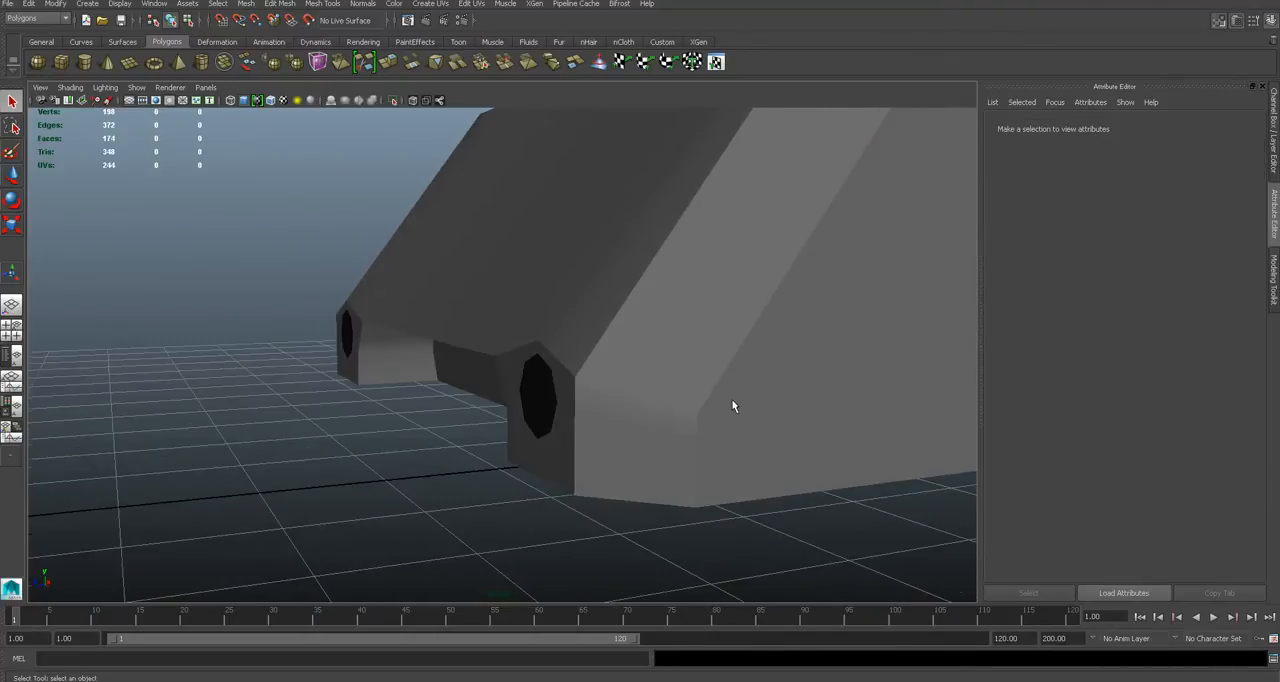
# - Save the scene with the finished headlight holes
pyautogui.hotkey('ctrl', 's')
pyautogui.keyDown('alt'); pyautogui.moveTo(600, 408); pyautogui.dragTo(552, 389); pyautogui.keyUp('alt')
pyautogui.scroll(6, 667, 386)
pyautogui.keyDown('alt'); pyautogui.moveTo(552, 389); pyautogui.dragTo(623, 386, button='middle'); pyautogui.keyUp('alt')
pyautogui.scroll(-4, 623, 386)
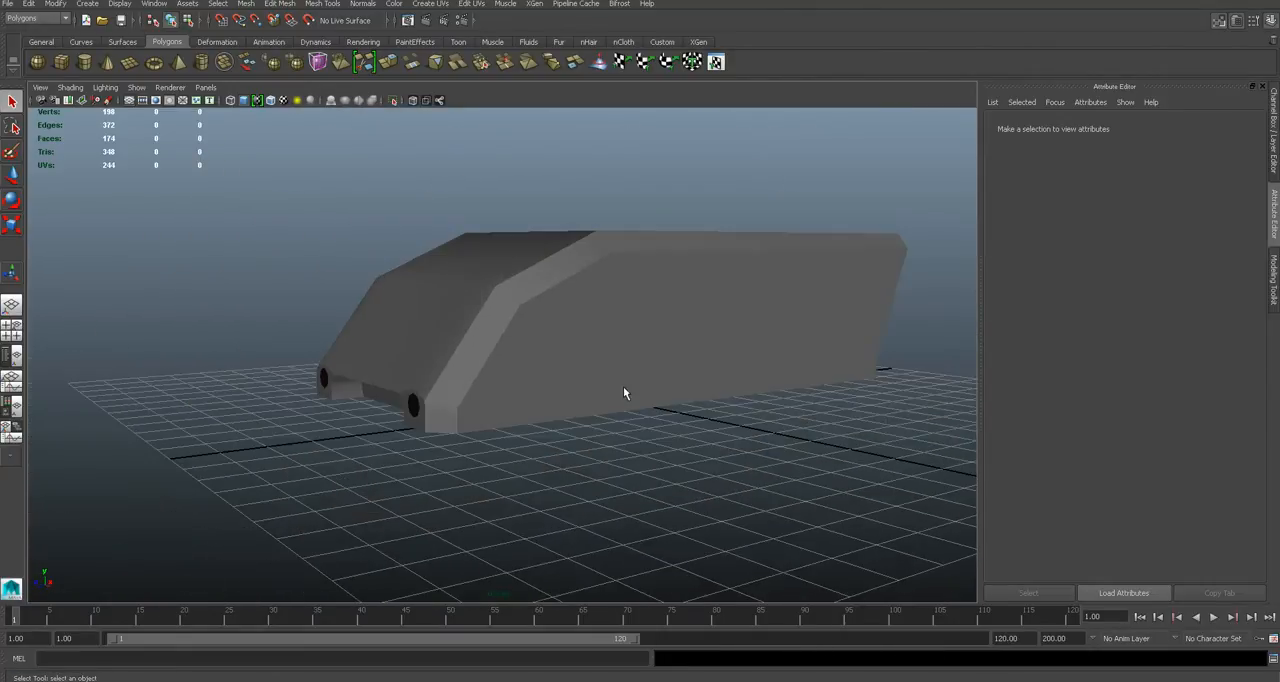
# - Compare the car body's side and top with the reference photo in Chrome, returning to Maya
pyautogui.hotkey('alt', 'Tab')
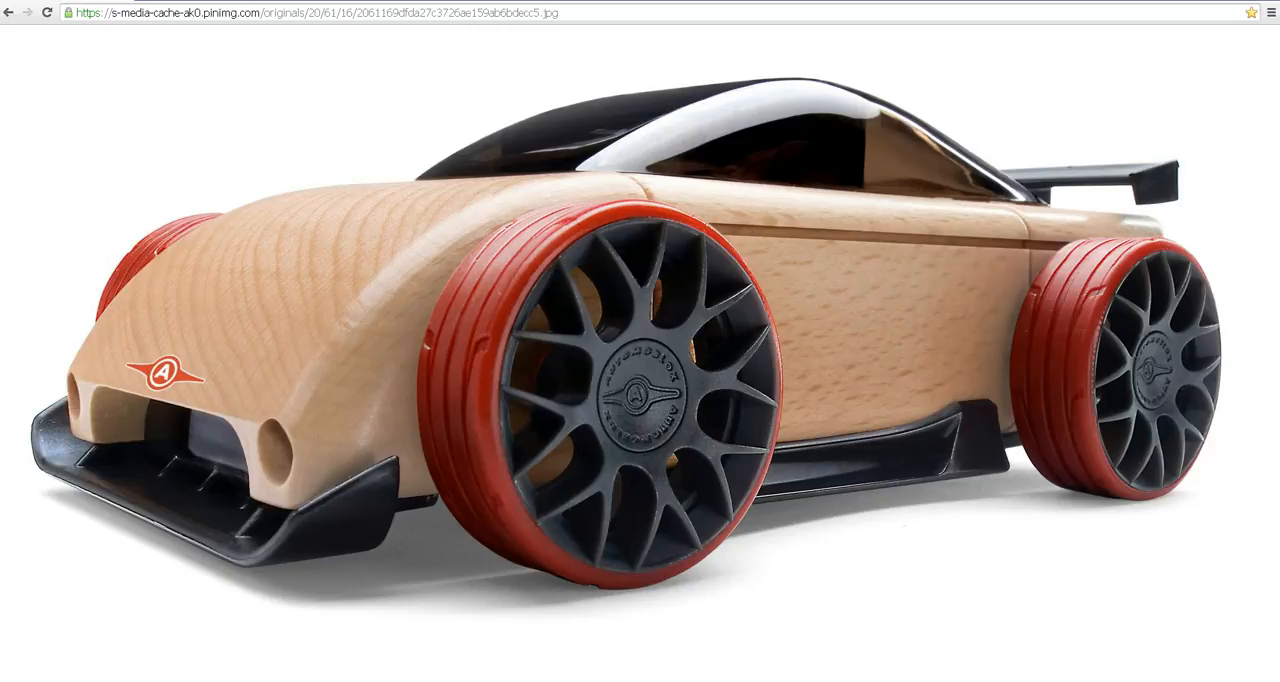
pyautogui.click(433, 674)
pyautogui.keyDown('alt'); pyautogui.moveTo(795, 255); pyautogui.dragTo(749, 313); pyautogui.keyUp('alt')
pyautogui.keyDown('alt'); pyautogui.moveTo(761, 302); pyautogui.dragTo(541, 376, button='middle'); pyautogui.keyUp('alt')
pyautogui.click(599, 297)
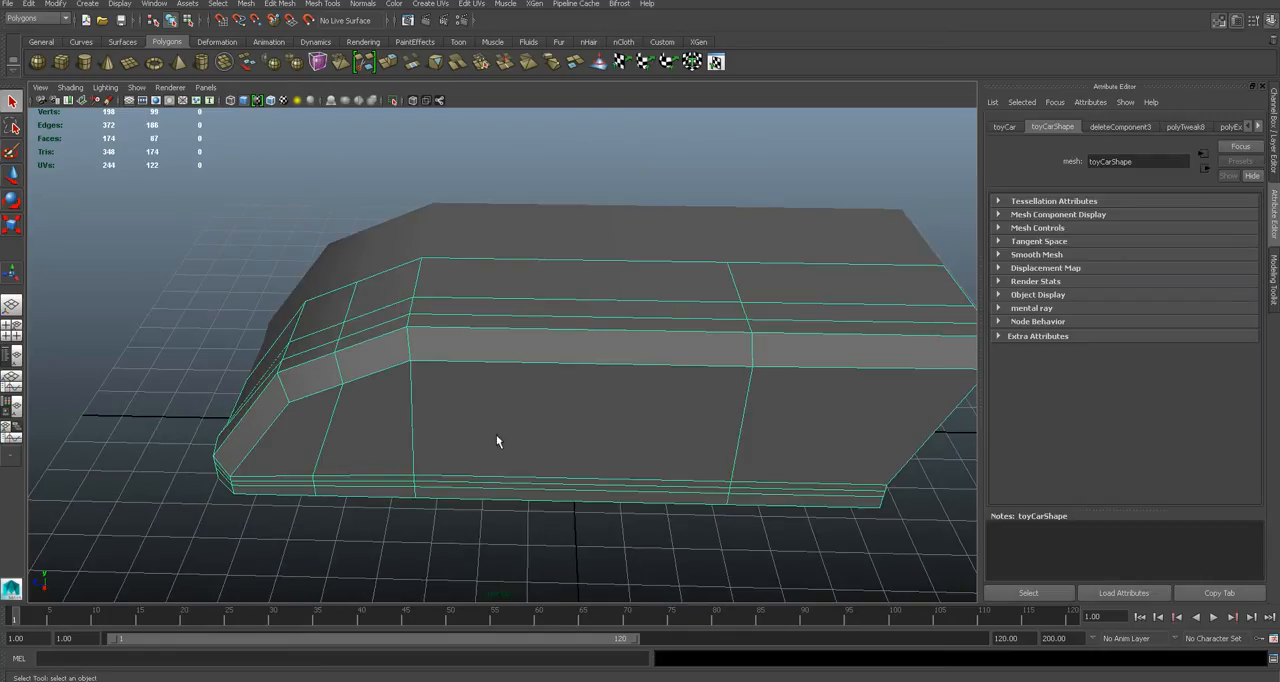
pyautogui.keyDown('alt'); pyautogui.moveTo(497, 441); pyautogui.dragTo(482, 674); pyautogui.keyUp('alt')
pyautogui.click(482, 679)
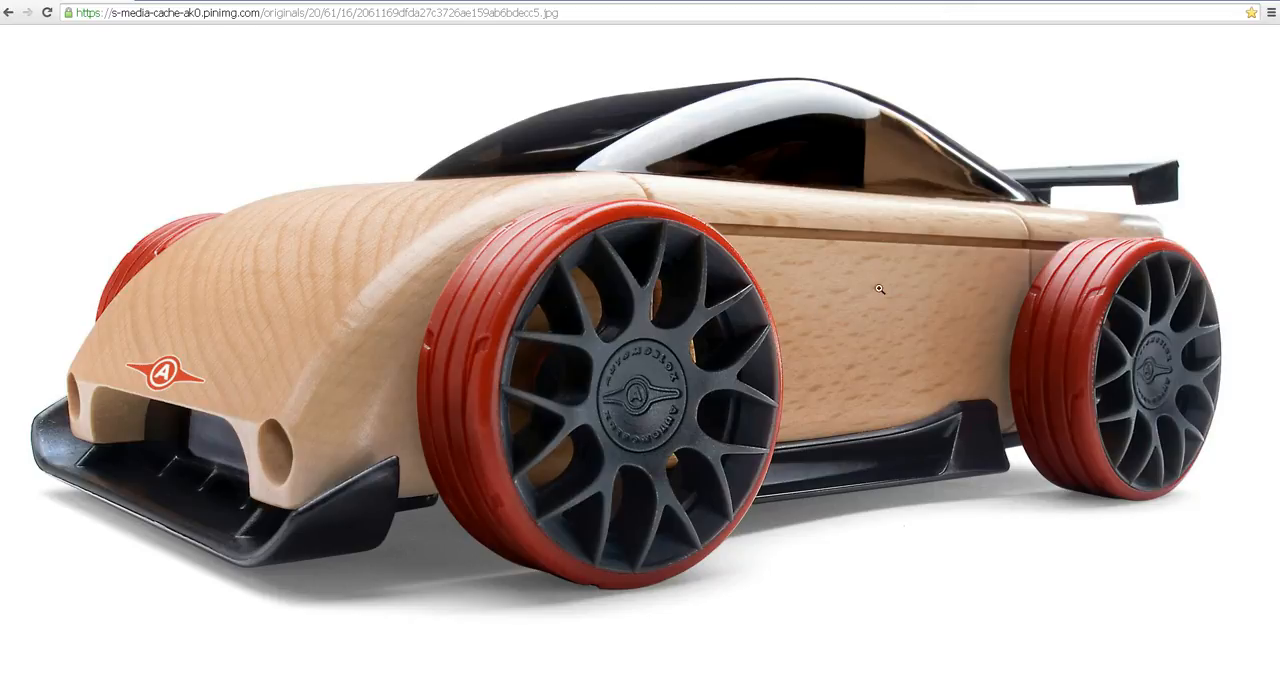
pyautogui.hotkey('alt', 'Tab')
# - Insert an edge loop around the car body near its rear end
pyautogui.keyDown('alt'); pyautogui.moveTo(664, 397); pyautogui.dragTo(737, 312); pyautogui.keyUp('alt')
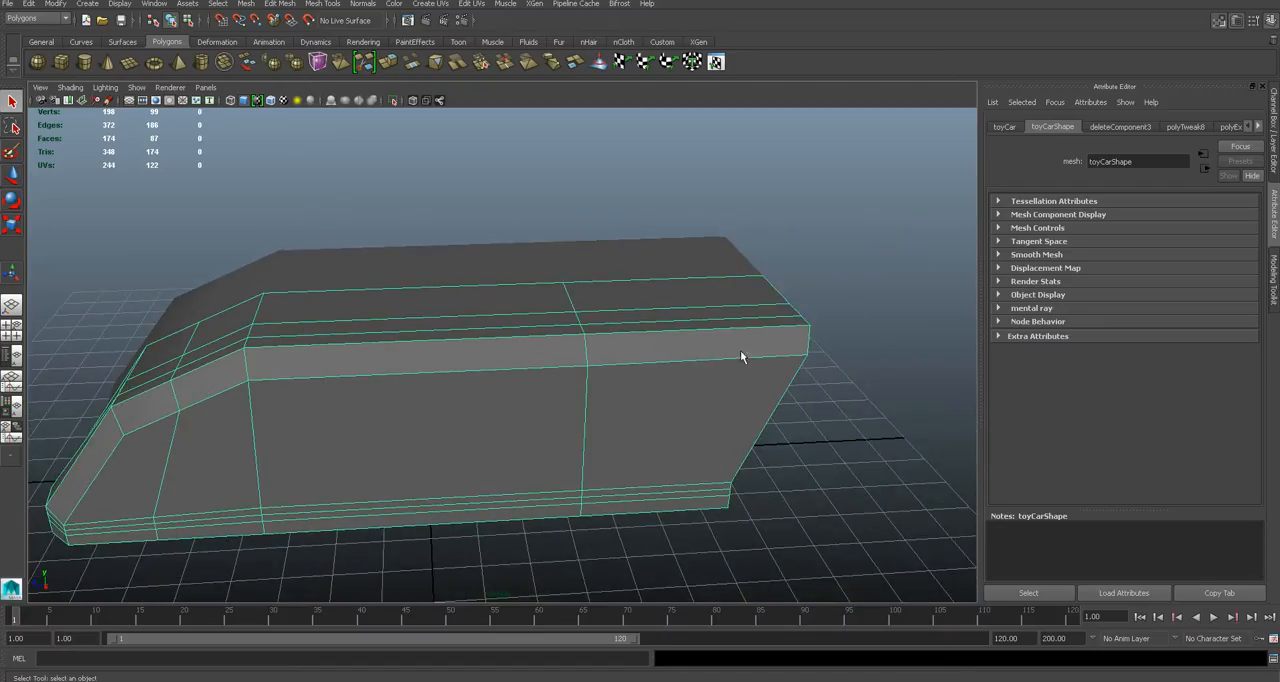
pyautogui.click(315, 5)
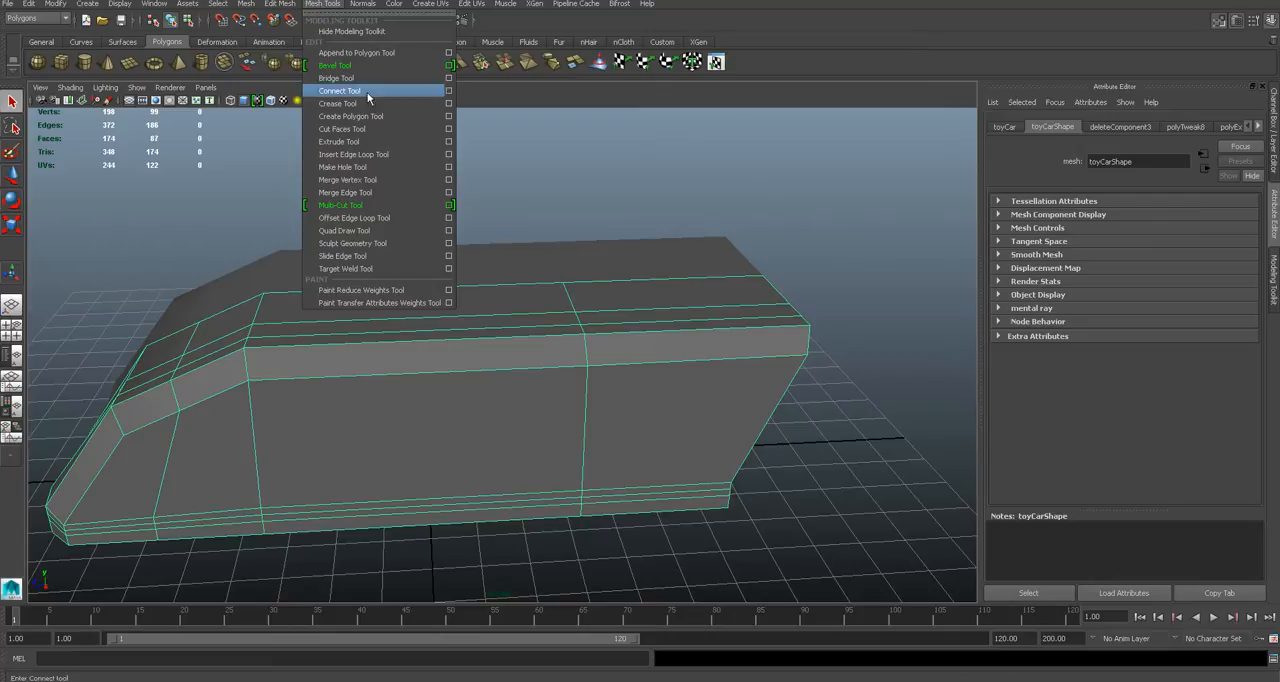
pyautogui.click(392, 154)
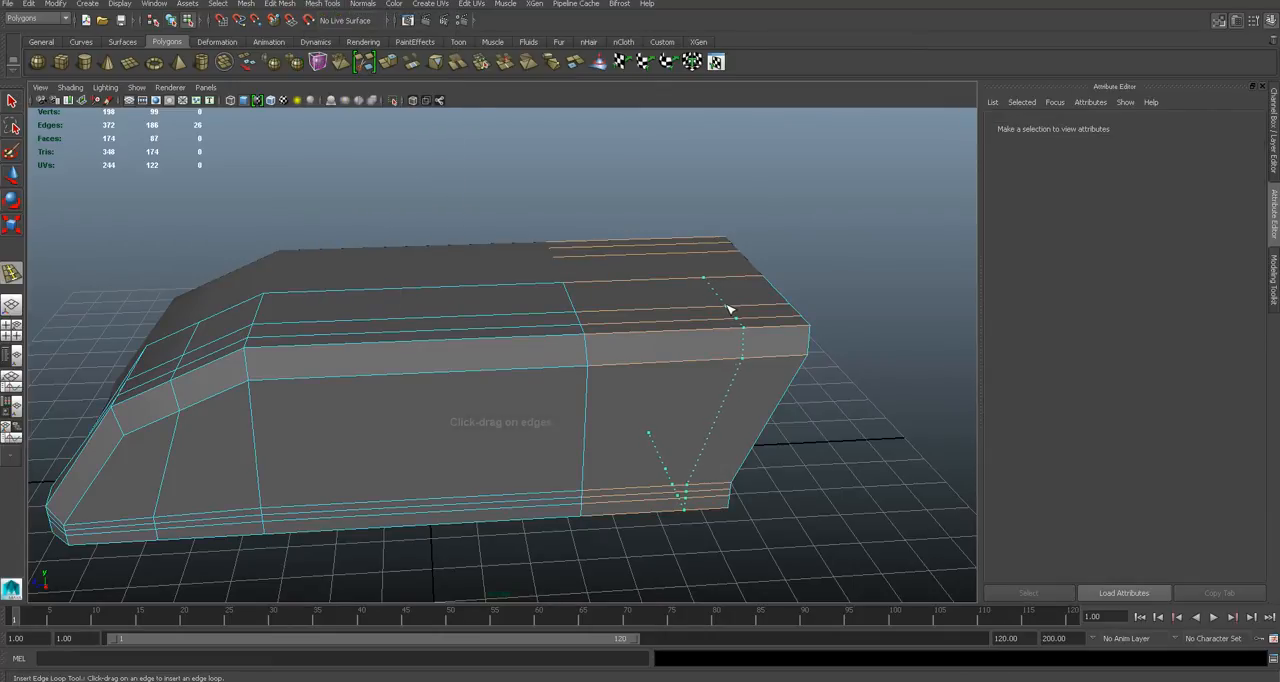
pyautogui.click(729, 310)
pyautogui.press('q')
# - Extrude the central top faces between the windshield line and the new rear loop upward as the cabin, checking the reference photo
pyautogui.keyDown('alt'); pyautogui.moveTo(586, 331); pyautogui.dragTo(534, 296); pyautogui.keyUp('alt')
pyautogui.rightClick(534, 297)
pyautogui.click(534, 329)
pyautogui.doubleClick(470, 318)
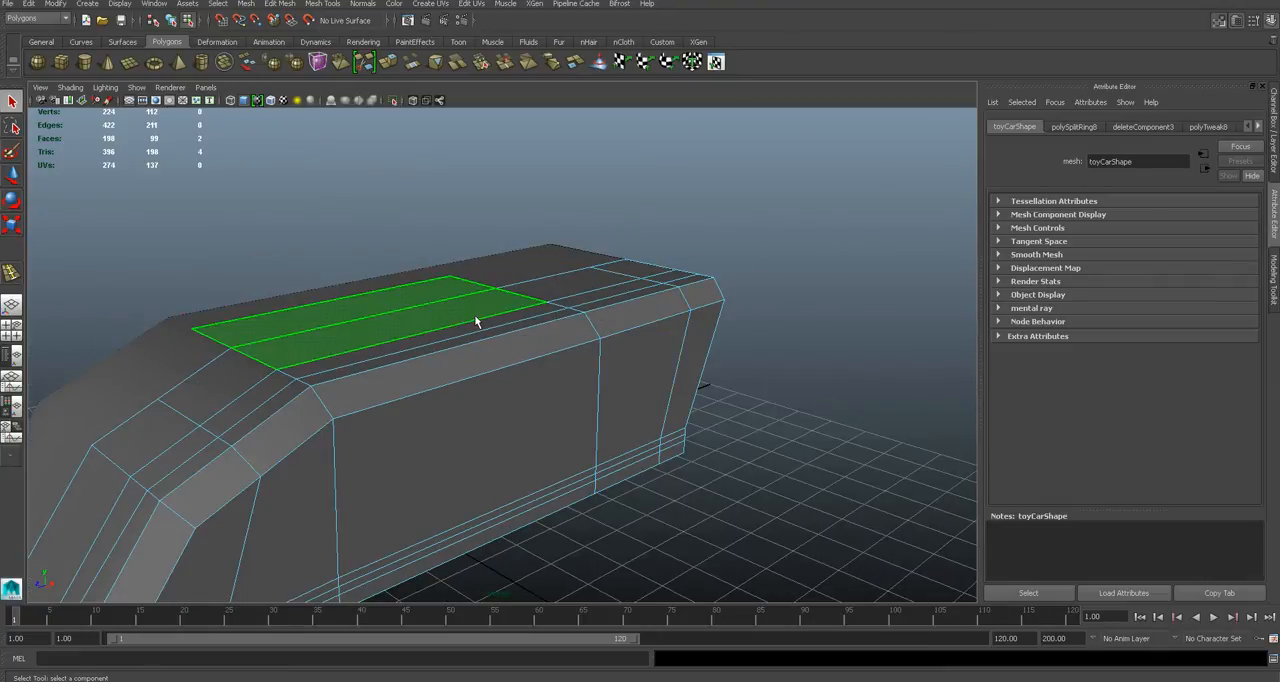
pyautogui.keyDown('shift'); pyautogui.doubleClick(568, 296); pyautogui.keyUp('shift')
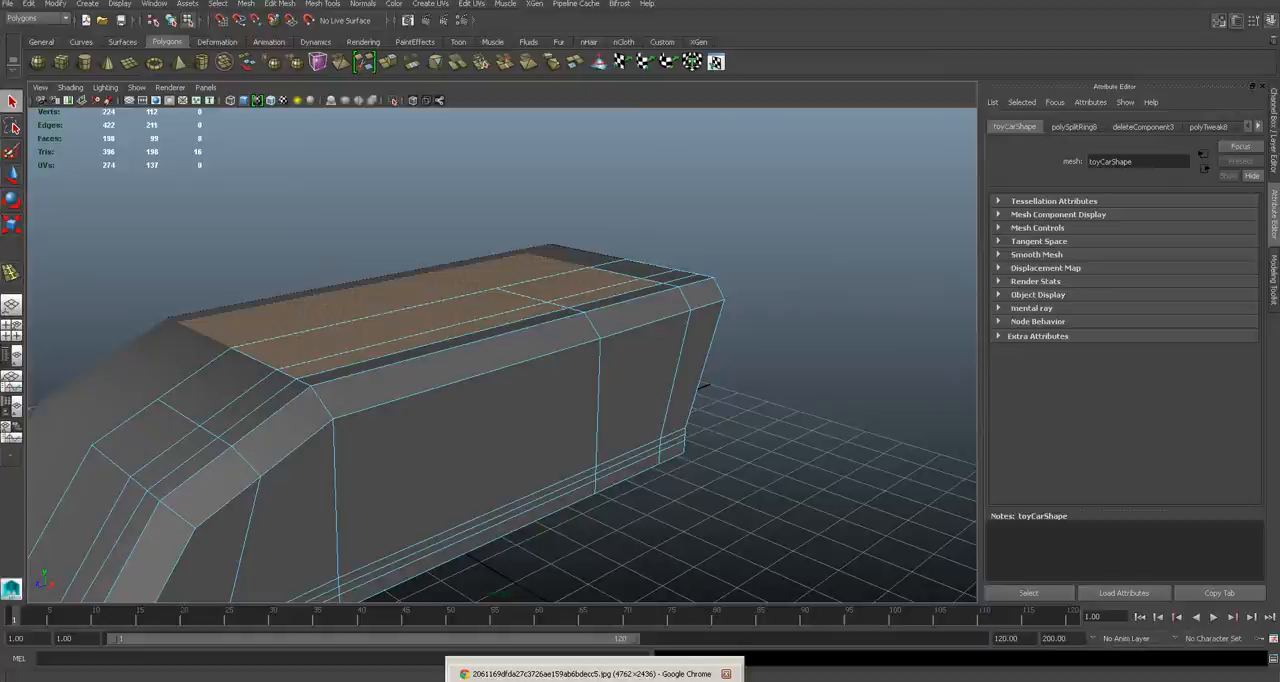
pyautogui.click(590, 668)
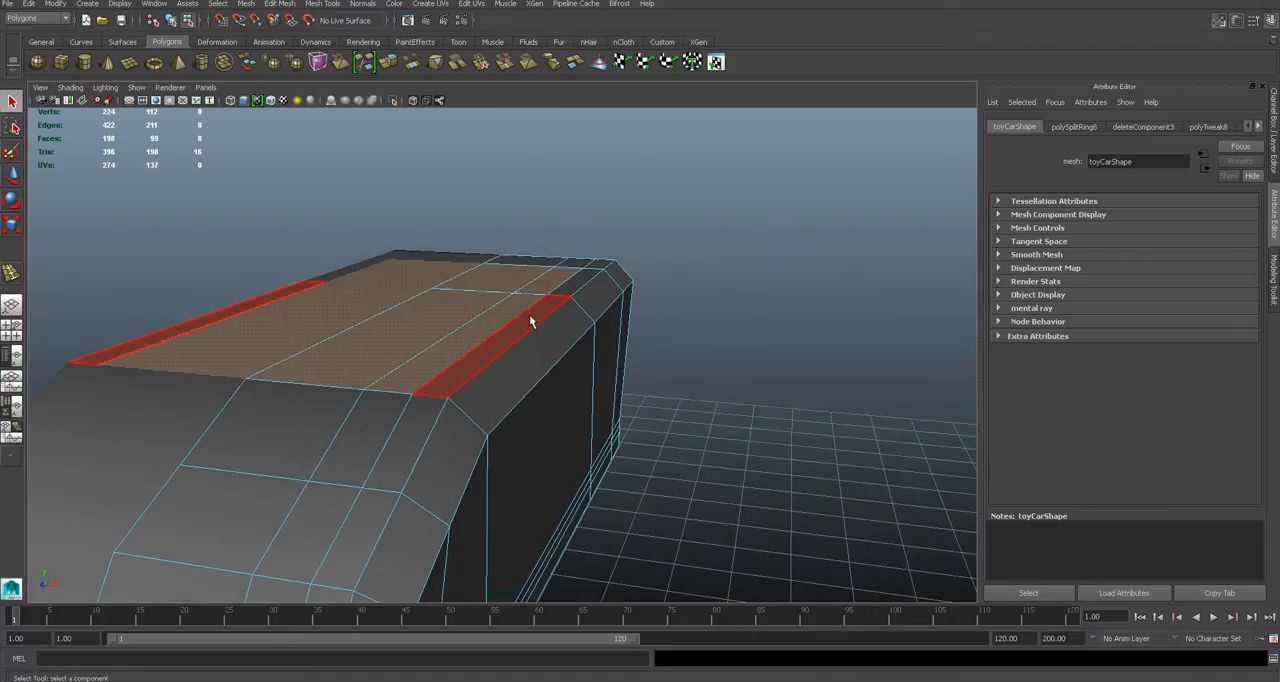
pyautogui.doubleClick(538, 320)
pyautogui.keyDown('alt'); pyautogui.moveTo(640, 290); pyautogui.dragTo(660, 350); pyautogui.keyUp('alt')
pyautogui.keyDown('ctrl'); pyautogui.click(554, 309); pyautogui.keyUp('ctrl')
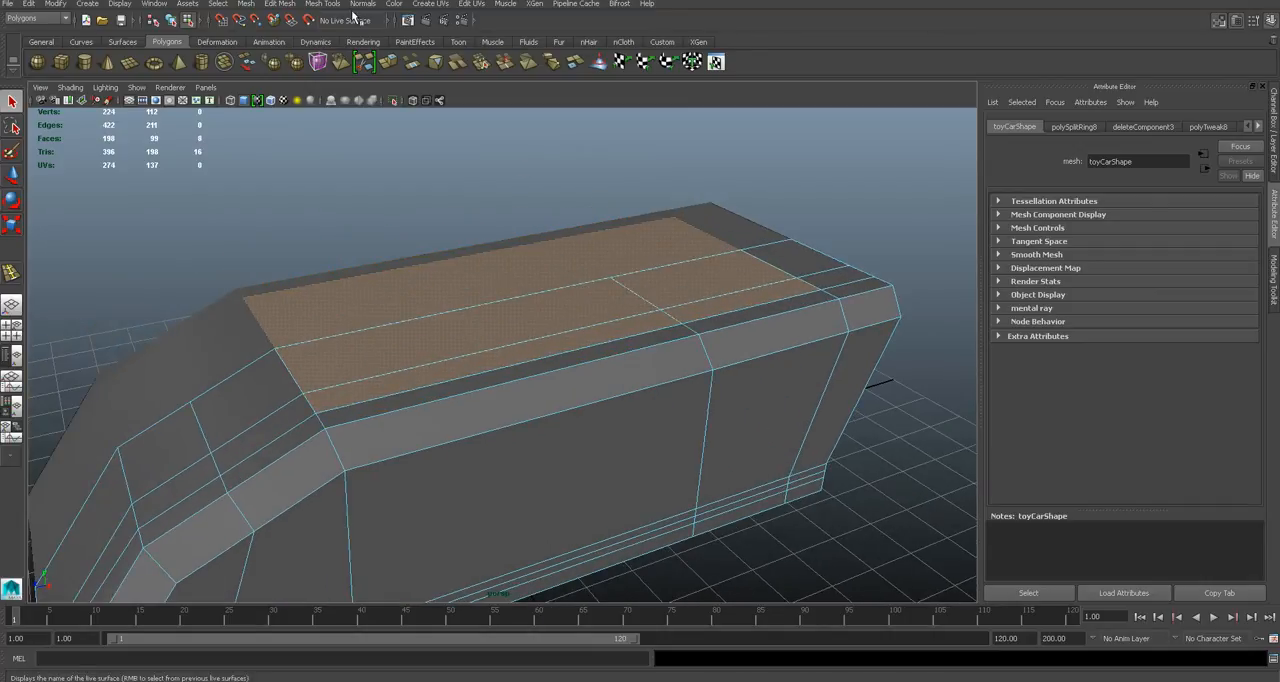
pyautogui.click(330, 4)
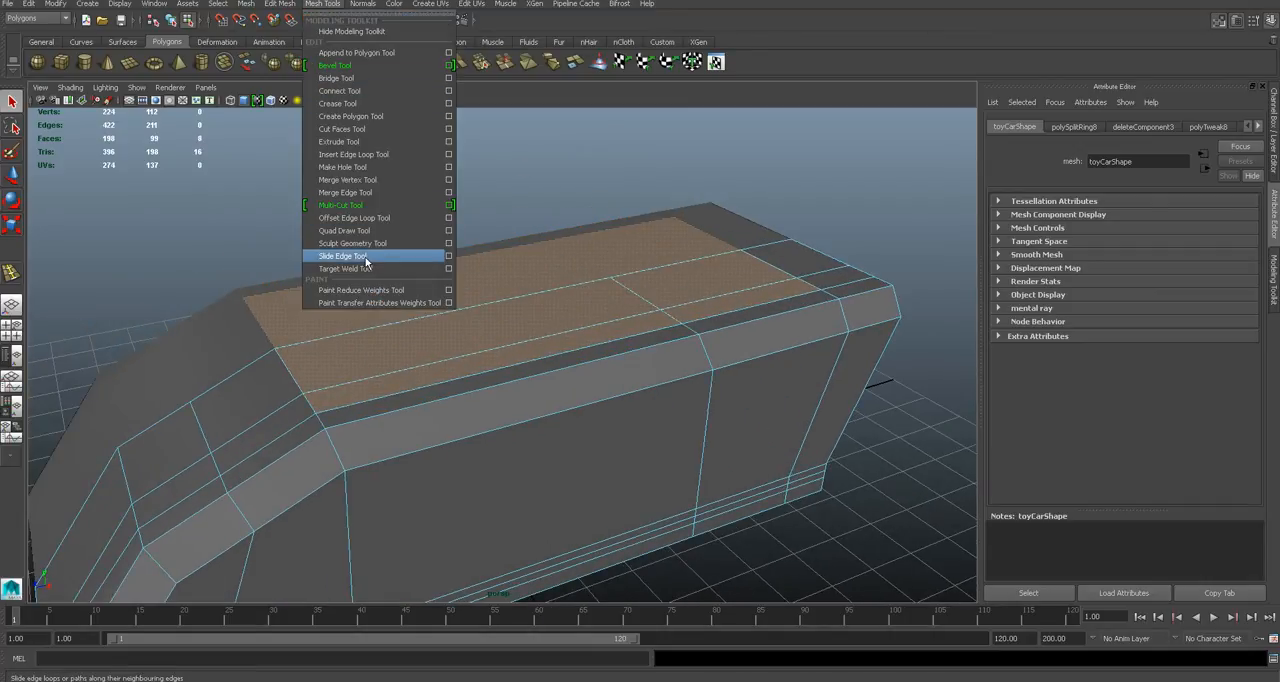
pyautogui.click(340, 141)
pyautogui.keyDown('alt'); pyautogui.moveTo(588, 274); pyautogui.dragTo(620, 209); pyautogui.keyUp('alt')
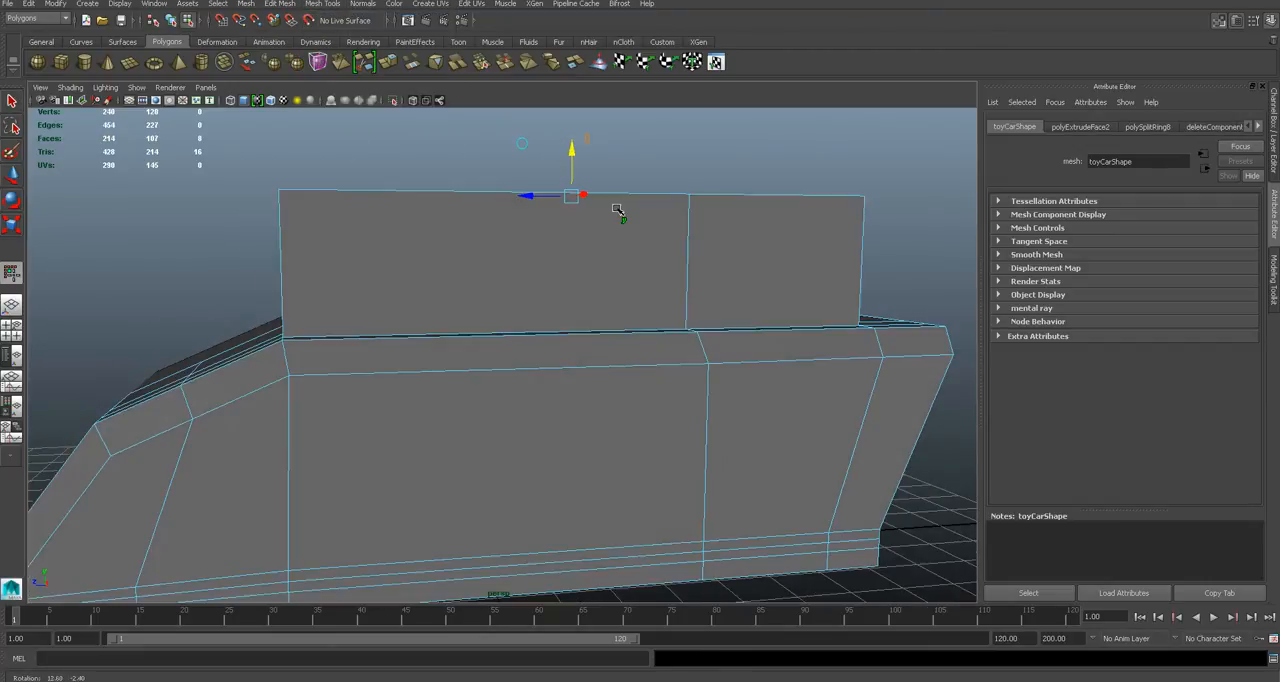
# - Scale the extruded cabin roof smaller along the car's length and width to taper the cabin
pyautogui.click(537, 198)
pyautogui.moveTo(528, 194); pyautogui.dragTo(666, 209)
pyautogui.keyDown('alt'); pyautogui.moveTo(517, 251); pyautogui.dragTo(604, 270); pyautogui.keyUp('alt')
pyautogui.keyDown('alt'); pyautogui.moveTo(604, 271); pyautogui.dragTo(604, 293, button='middle'); pyautogui.keyUp('alt')
pyautogui.scroll(4, 604, 288)
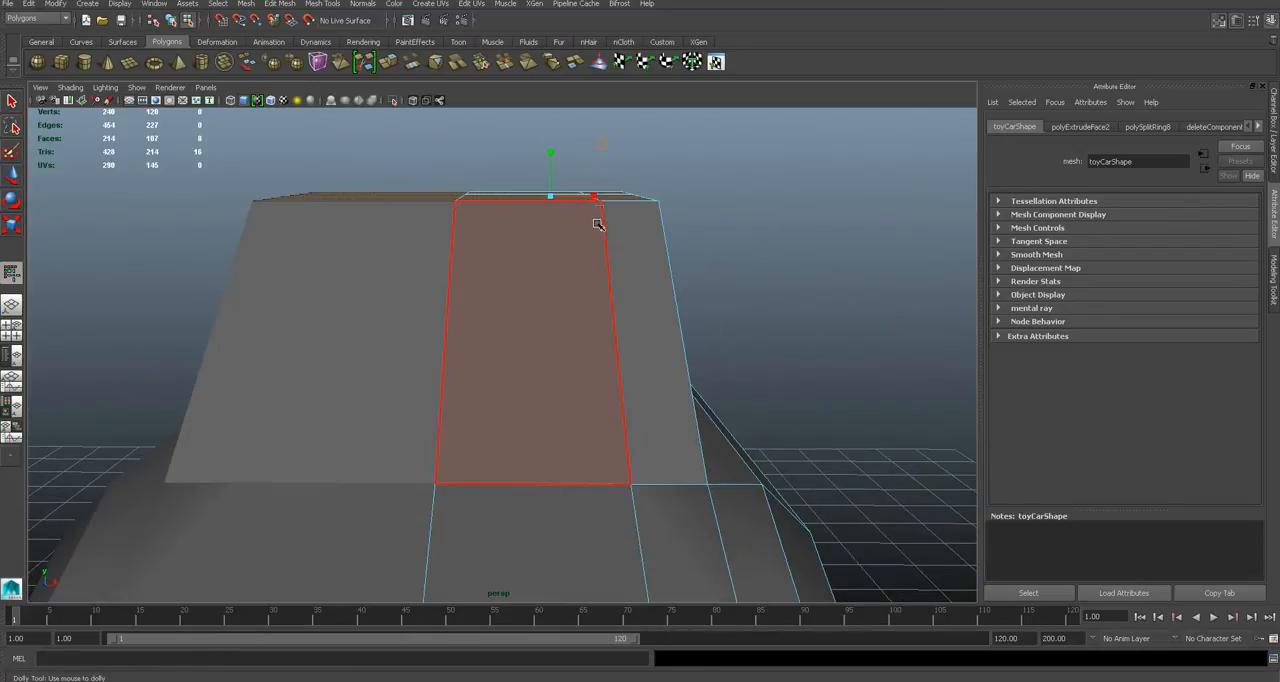
pyautogui.moveTo(594, 198); pyautogui.dragTo(600, 279)
# - Delete the inner cabin faces left by the extrusion along the mirror seam
pyautogui.click(689, 243)
pyautogui.keyDown('alt'); pyautogui.moveTo(689, 243); pyautogui.dragTo(477, 306); pyautogui.keyUp('alt')
pyautogui.click(477, 304)
pyautogui.click(583, 253)
pyautogui.keyDown('alt'); pyautogui.moveTo(583, 253); pyautogui.dragTo(500, 297); pyautogui.keyUp('alt')
pyautogui.click(504, 291)
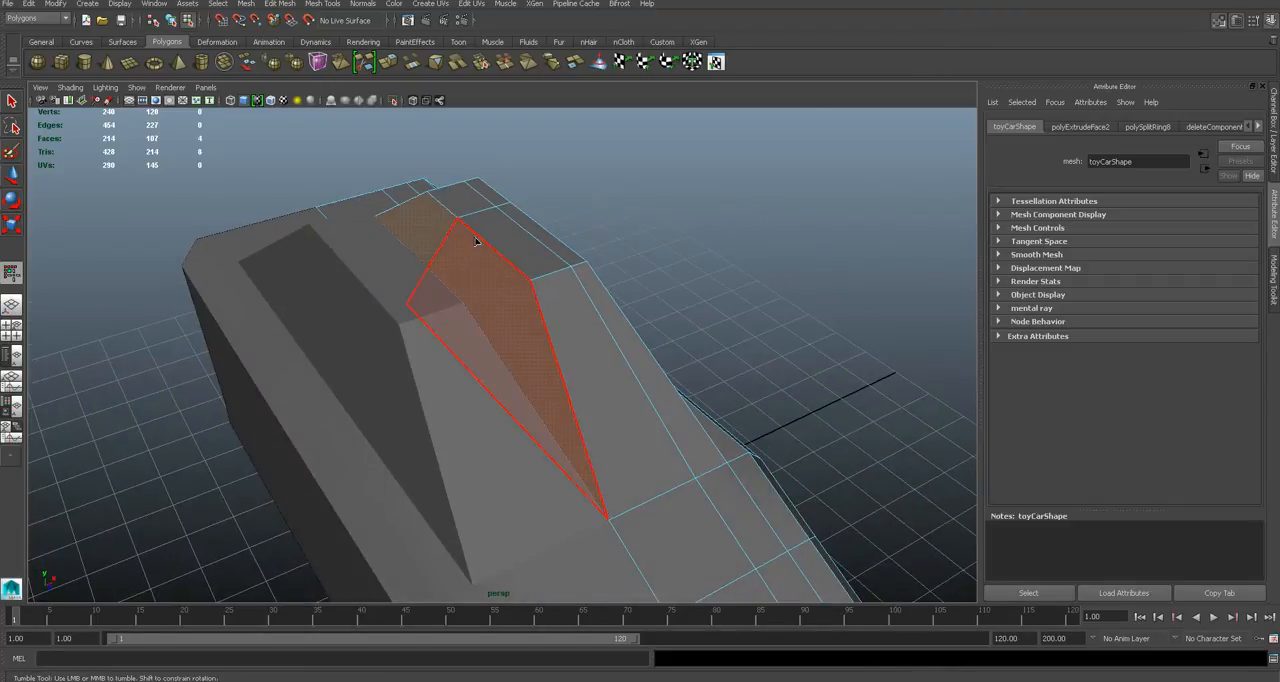
pyautogui.press('Delete')
# - Move the inner side of the cabin roof to the centre line so the mirrored halves meet
pyautogui.keyDown('alt'); pyautogui.moveTo(475, 237); pyautogui.dragTo(557, 237); pyautogui.keyUp('alt')
pyautogui.rightClick(557, 237)
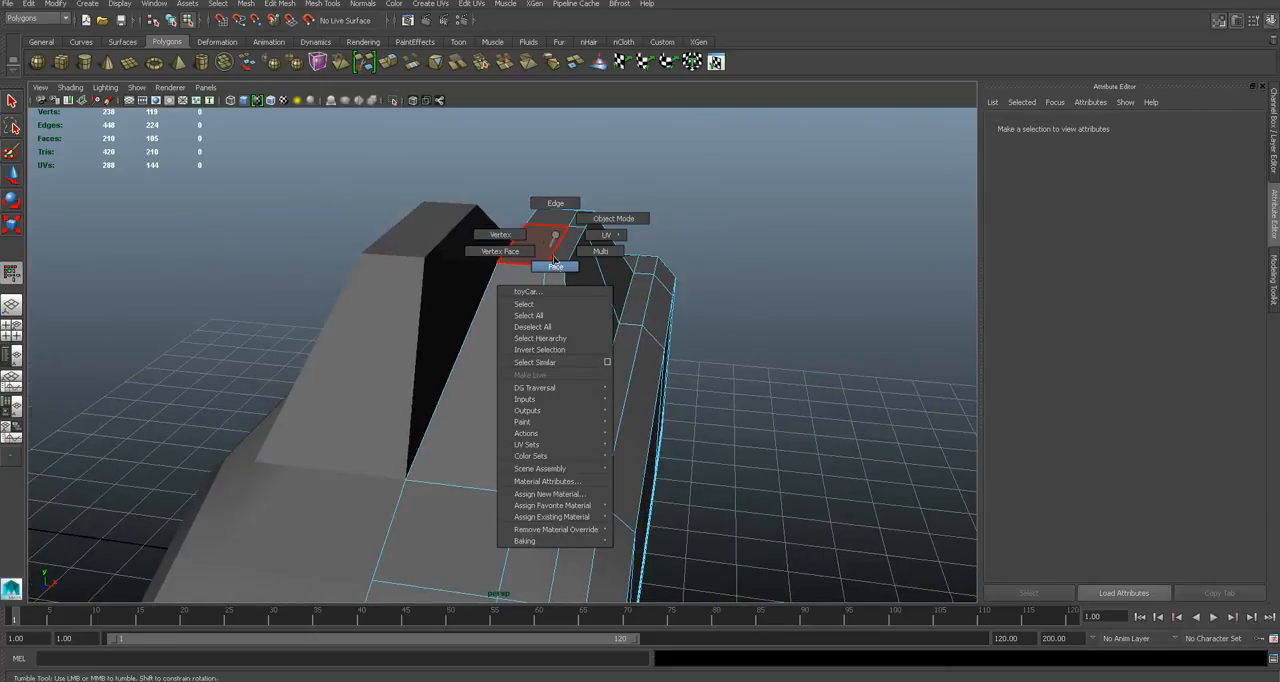
pyautogui.moveTo(554, 260); pyautogui.dragTo(555, 266, button='right')
pyautogui.click(555, 218)
pyautogui.keyDown('shift'); pyautogui.click(581, 220); pyautogui.keyUp('shift')
pyautogui.moveTo(548, 252)
pyautogui.keyDown('alt'); pyautogui.mouseDown()
pyautogui.moveTo(614, 263)
pyautogui.moveTo(536, 246)
pyautogui.mouseUp(); pyautogui.keyUp('alt')
pyautogui.press('w')
pyautogui.click(660, 263)
pyautogui.keyDown('alt'); pyautogui.moveTo(660, 263); pyautogui.dragTo(509, 283); pyautogui.keyUp('alt')
pyautogui.moveTo(593, 258); pyautogui.dragTo(572, 259, button='right')
pyautogui.keyDown('alt'); pyautogui.moveTo(584, 252); pyautogui.dragTo(595, 272); pyautogui.keyUp('alt')
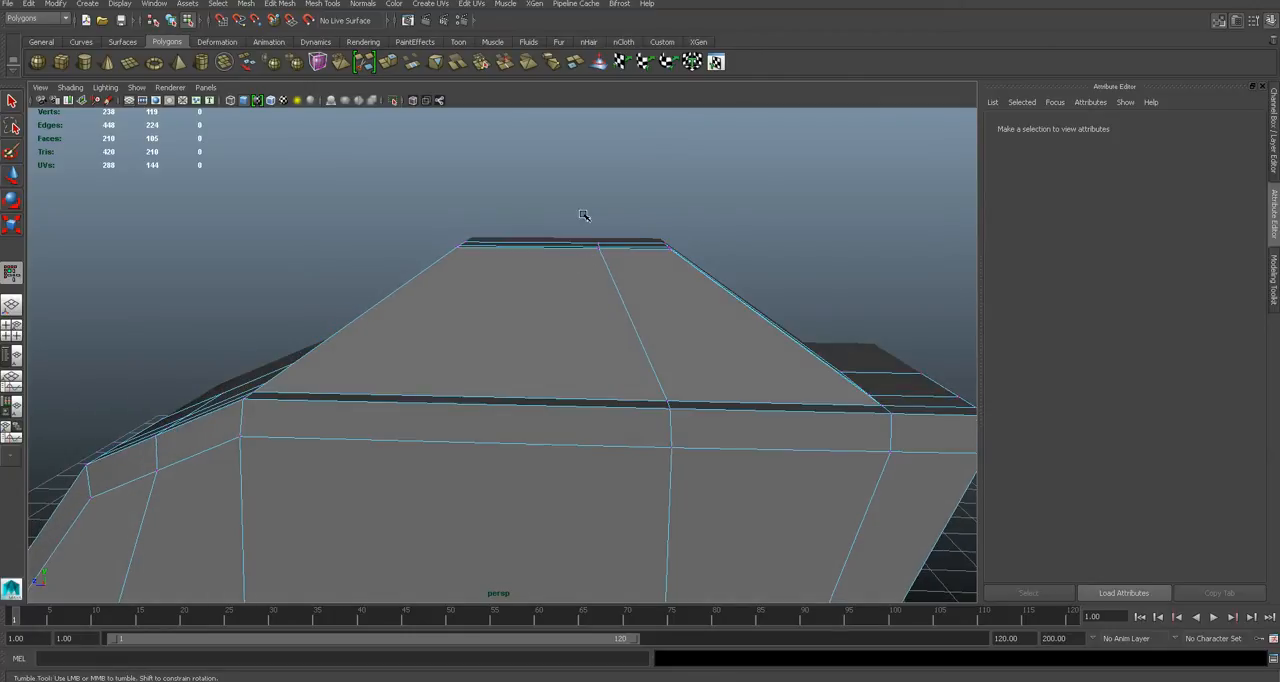
# - Reposition the cabin's roof vertices to slope the sides and curve the roofline
pyautogui.moveTo(584, 214); pyautogui.dragTo(613, 274)
pyautogui.moveTo(599, 217); pyautogui.dragTo(549, 225)
pyautogui.moveTo(657, 390); pyautogui.dragTo(680, 418)
pyautogui.keyDown('alt'); pyautogui.moveTo(548, 297); pyautogui.dragTo(592, 294); pyautogui.keyUp('alt')
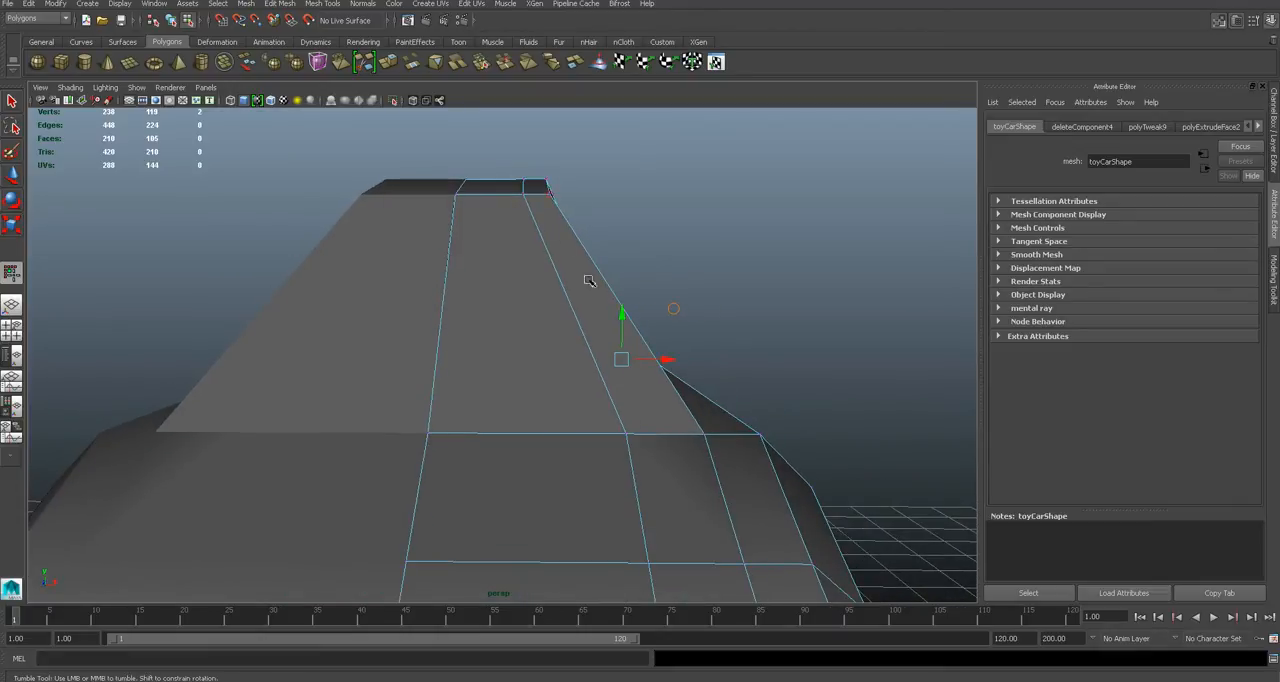
pyautogui.keyDown('alt'); pyautogui.moveTo(548, 183); pyautogui.dragTo(713, 202); pyautogui.keyUp('alt')
pyautogui.keyDown('alt'); pyautogui.moveTo(600, 153); pyautogui.dragTo(590, 217); pyautogui.keyUp('alt')
pyautogui.click(764, 297)
pyautogui.keyDown('alt'); pyautogui.moveTo(764, 297); pyautogui.dragTo(609, 287); pyautogui.keyUp('alt')
# - Move the cabin's outer front base vertices rearward and its outer rear base vertices forward to round the corners
pyautogui.scroll(5, 609, 286)
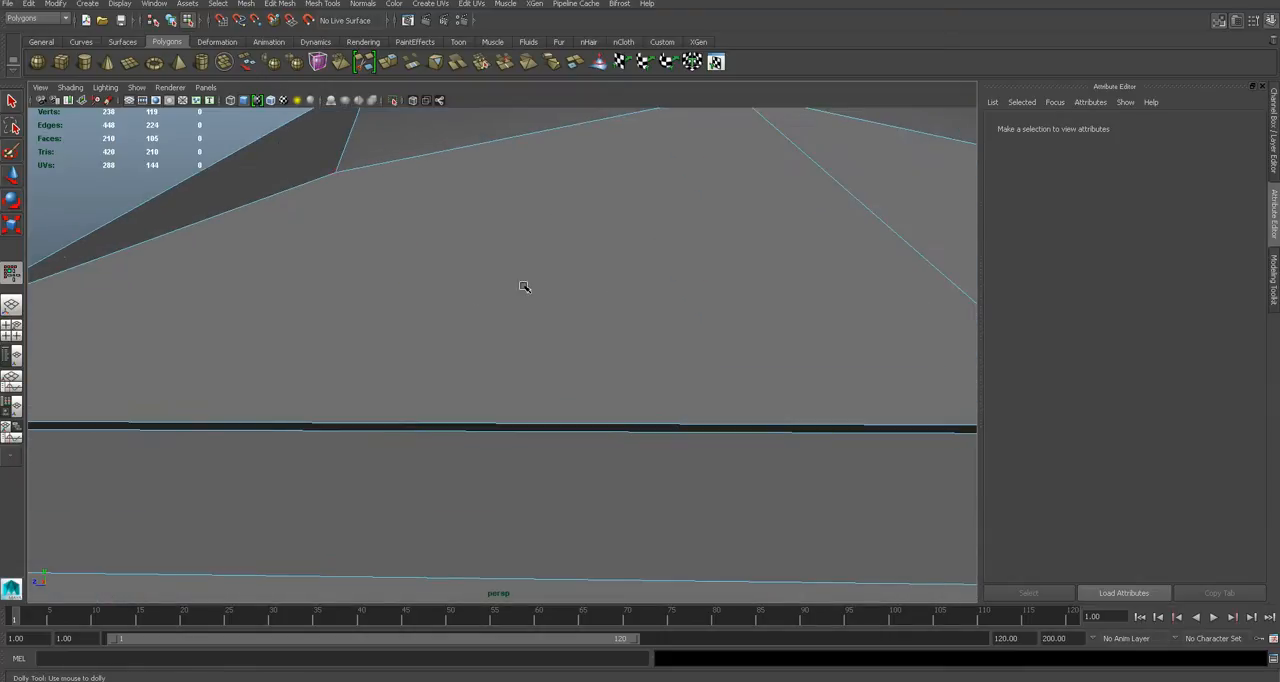
pyautogui.keyDown('alt'); pyautogui.moveTo(523, 286); pyautogui.dragTo(621, 301); pyautogui.keyUp('alt')
pyautogui.scroll(-6, 598, 251)
pyautogui.keyDown('alt'); pyautogui.moveTo(598, 251); pyautogui.dragTo(434, 376); pyautogui.keyUp('alt')
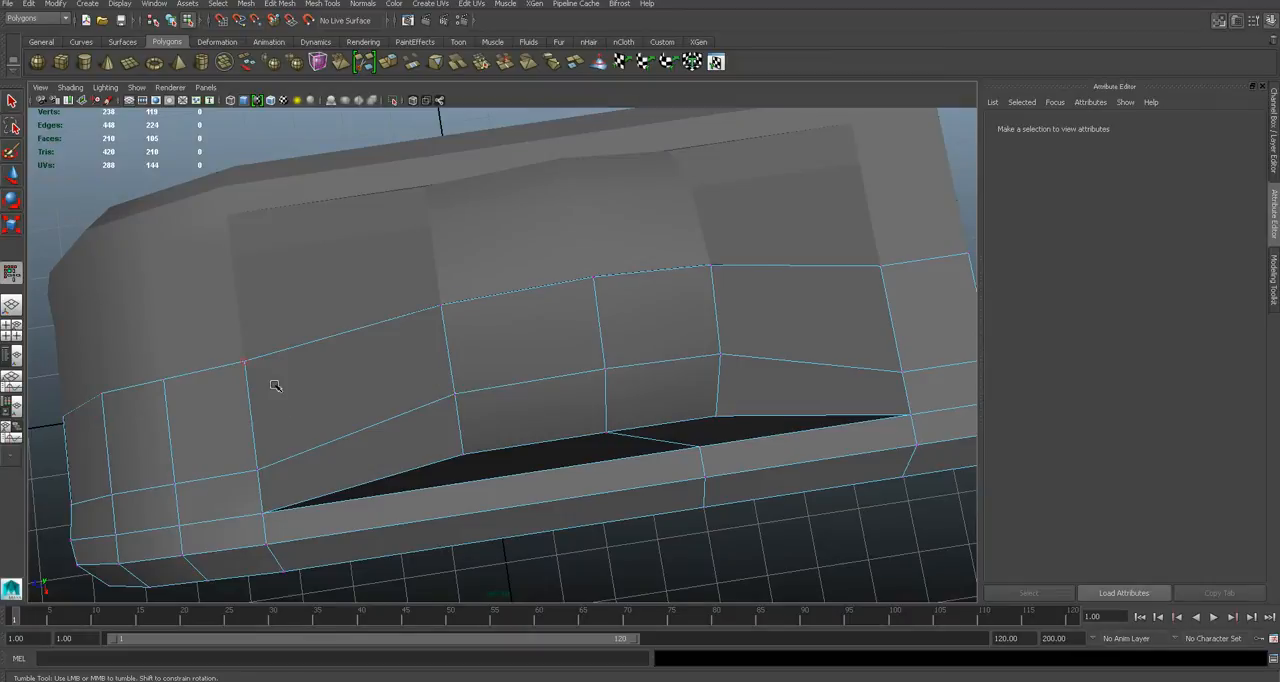
pyautogui.keyDown('alt'); pyautogui.moveTo(276, 386); pyautogui.dragTo(419, 295, button='middle'); pyautogui.keyUp('alt')
pyautogui.click(398, 389)
pyautogui.moveTo(363, 397); pyautogui.dragTo(393, 390)
pyautogui.keyDown('alt'); pyautogui.moveTo(645, 309); pyautogui.dragTo(626, 311); pyautogui.keyUp('alt')
pyautogui.keyDown('alt'); pyautogui.moveTo(626, 311); pyautogui.dragTo(470, 316, button='middle'); pyautogui.keyUp('alt')
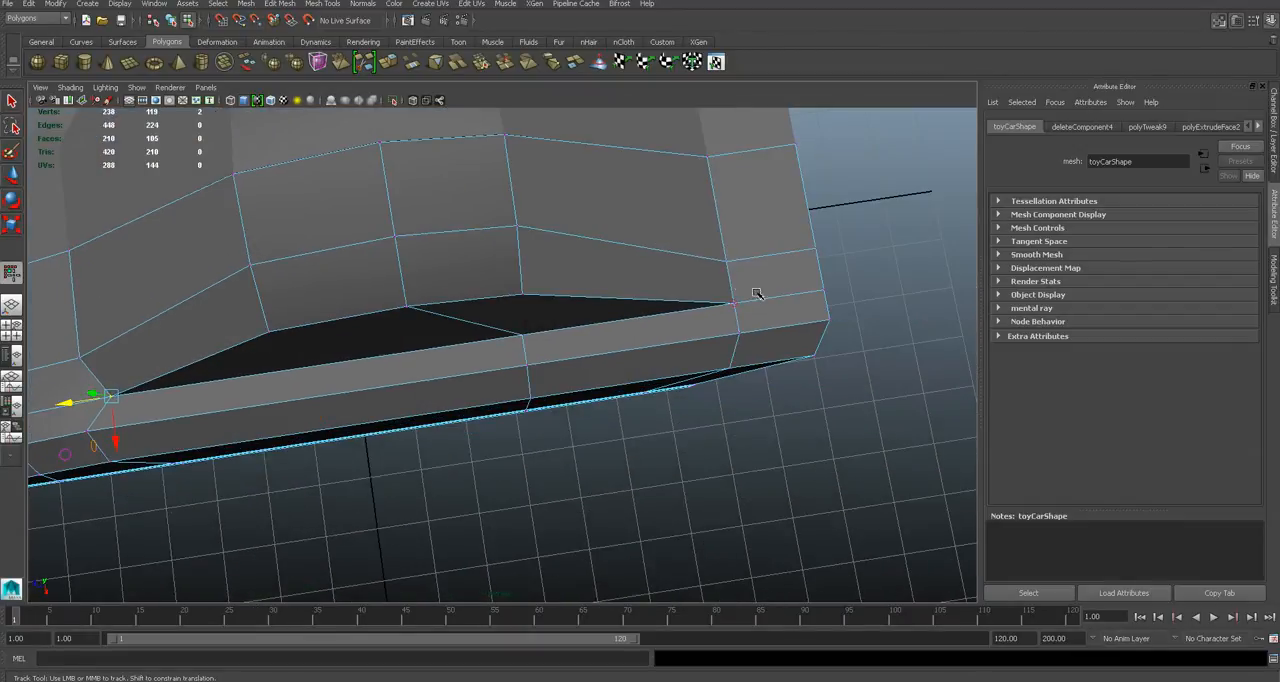
pyautogui.moveTo(703, 308); pyautogui.dragTo(663, 312)
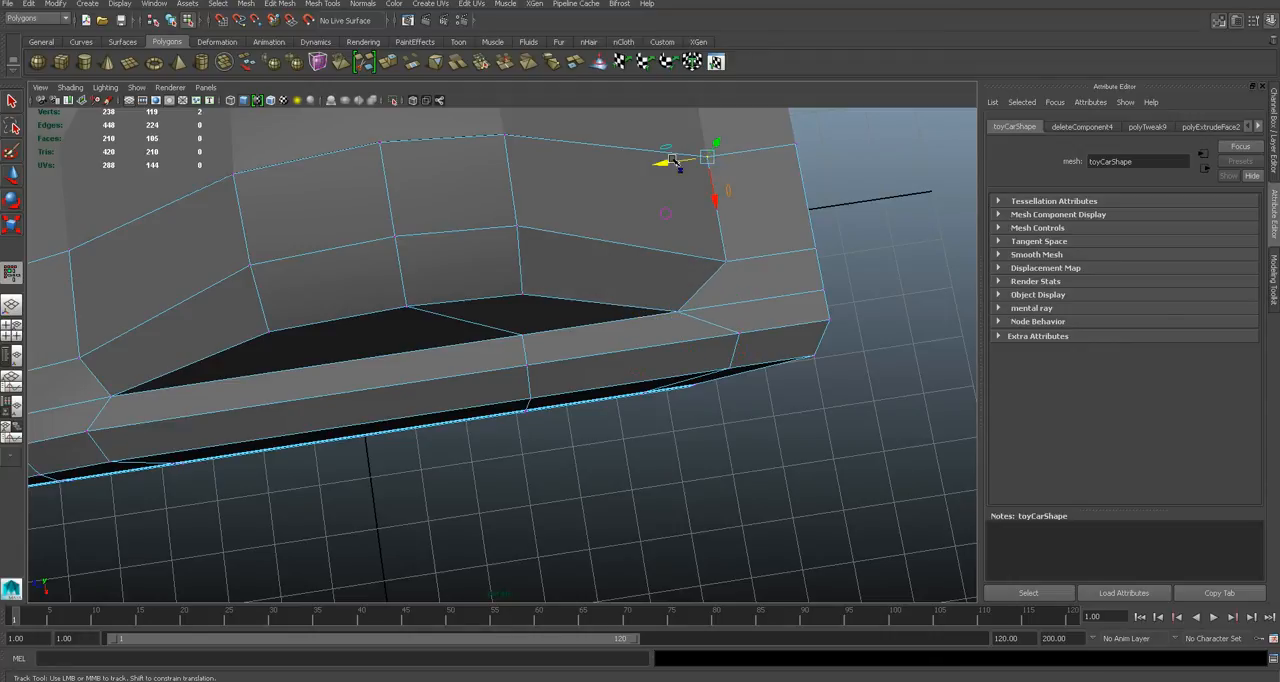
# - Adjust the position of the cabin's outer rear base vertices and save the scene
pyautogui.moveTo(676, 164); pyautogui.dragTo(673, 193)
pyautogui.keyDown('alt'); pyautogui.moveTo(711, 212); pyautogui.dragTo(356, 301); pyautogui.keyUp('alt')
pyautogui.press('3')
pyautogui.hotkey('ctrl', 's')
pyautogui.press('Return')
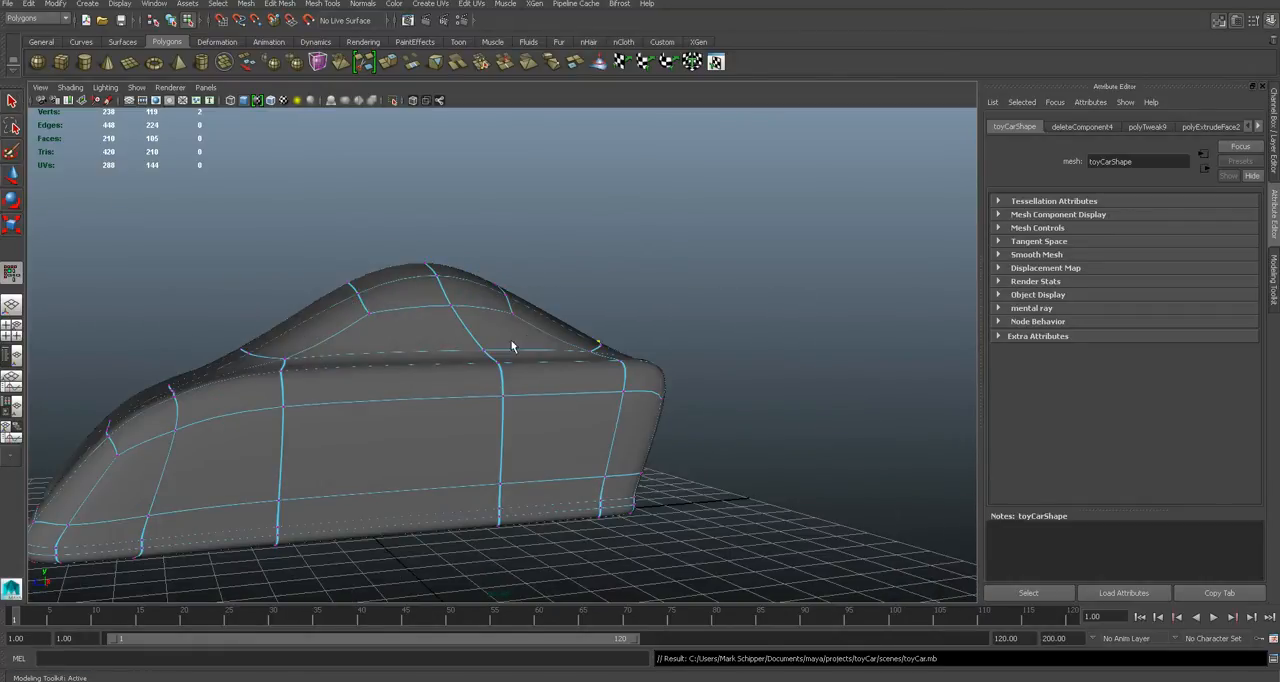
# - Examine the body's sides, front intake and open headlight hole in the unsmoothed display
pyautogui.keyDown('alt'); pyautogui.moveTo(418, 353); pyautogui.dragTo(485, 359); pyautogui.keyUp('alt')
pyautogui.press('1')
pyautogui.keyDown('alt'); pyautogui.moveTo(360, 369); pyautogui.dragTo(480, 370); pyautogui.keyUp('alt')
pyautogui.keyDown('alt'); pyautogui.moveTo(480, 370); pyautogui.dragTo(532, 286, button='middle'); pyautogui.keyUp('alt')
pyautogui.keyDown('alt'); pyautogui.moveTo(532, 286); pyautogui.dragTo(513, 337); pyautogui.keyUp('alt')
pyautogui.moveTo(513, 345); pyautogui.dragTo(576, 320, button='right')
pyautogui.keyDown('alt'); pyautogui.moveTo(461, 338); pyautogui.dragTo(546, 334); pyautogui.keyUp('alt')
pyautogui.click(537, 335)
pyautogui.keyDown('alt'); pyautogui.moveTo(551, 337); pyautogui.dragTo(577, 337, button='right'); pyautogui.keyUp('alt')
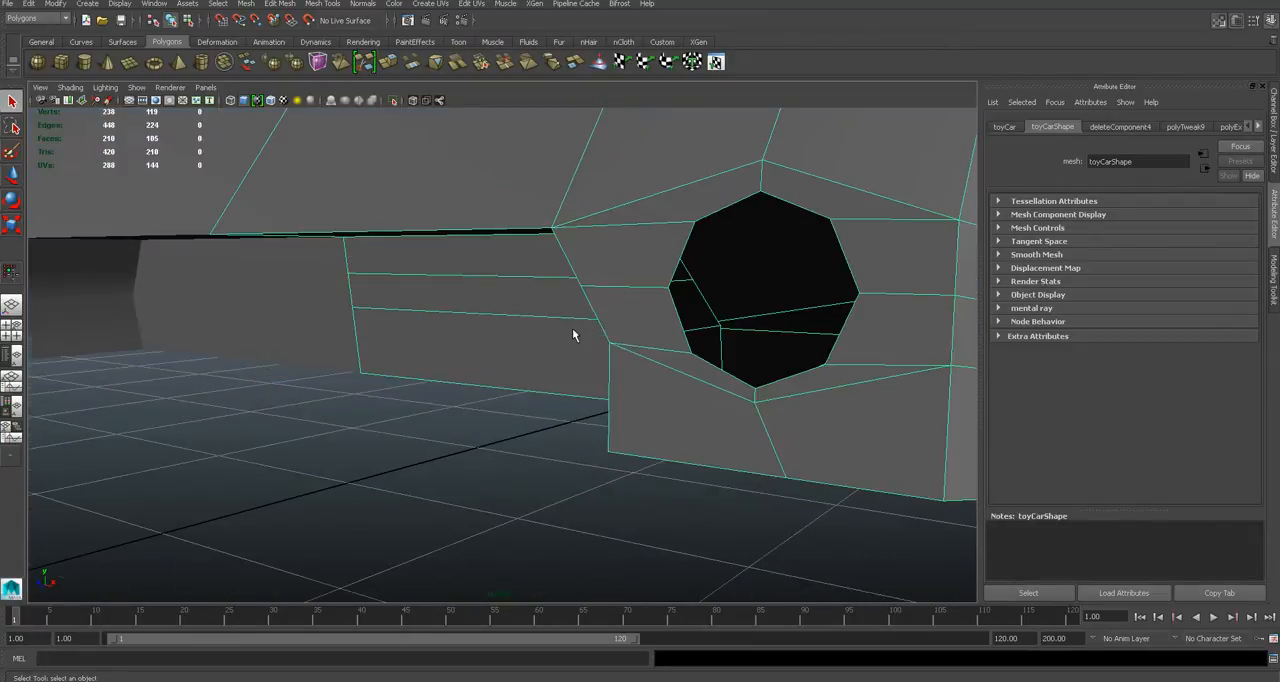
pyautogui.keyDown('alt'); pyautogui.moveTo(577, 337); pyautogui.dragTo(631, 297); pyautogui.keyUp('alt')
pyautogui.moveTo(590, 266); pyautogui.dragTo(602, 281, button='right')
pyautogui.keyDown('alt'); pyautogui.moveTo(519, 297); pyautogui.dragTo(486, 373); pyautogui.keyUp('alt')
pyautogui.click(486, 373)
pyautogui.moveTo(444, 339); pyautogui.dragTo(509, 350, button='right')
pyautogui.moveTo(114, 306); pyautogui.dragTo(170, 289, button='right')
# - Extrude the headlight hole's border edges inward to form a recess
pyautogui.click(592, 271)
pyautogui.moveTo(549, 335); pyautogui.dragTo(549, 305, button='right')
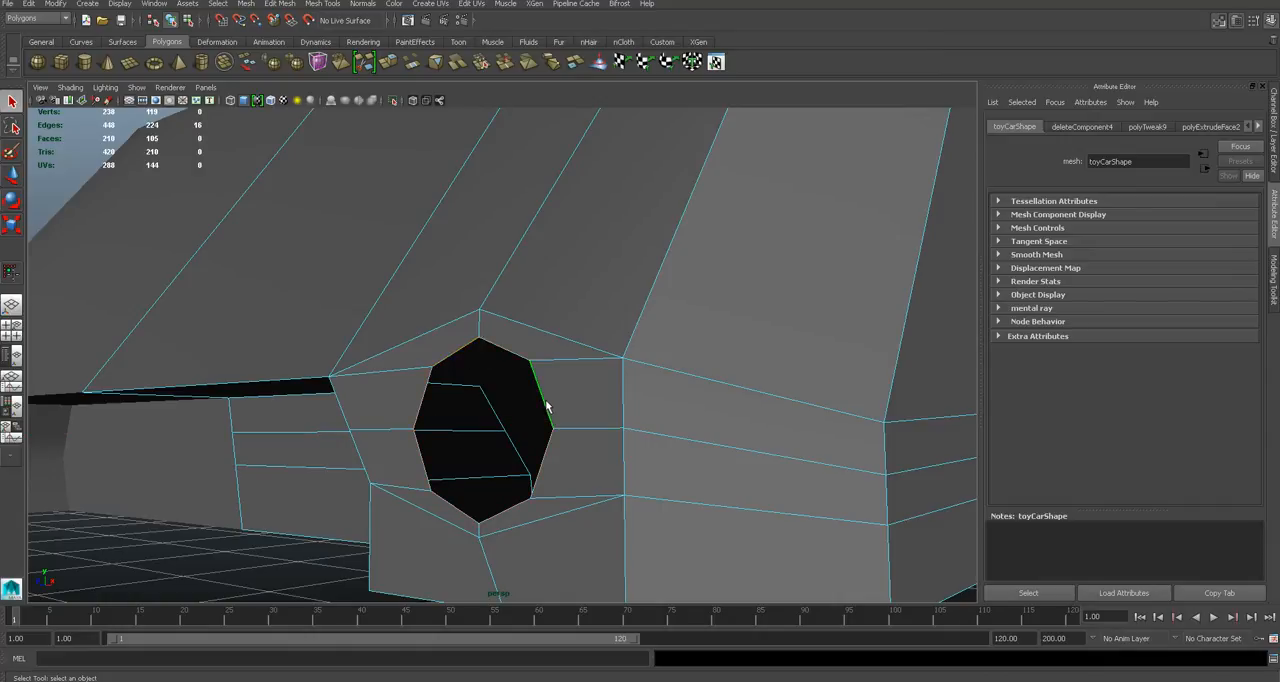
pyautogui.keyDown('alt'); pyautogui.moveTo(565, 402); pyautogui.dragTo(563, 391); pyautogui.keyUp('alt')
pyautogui.press('w')
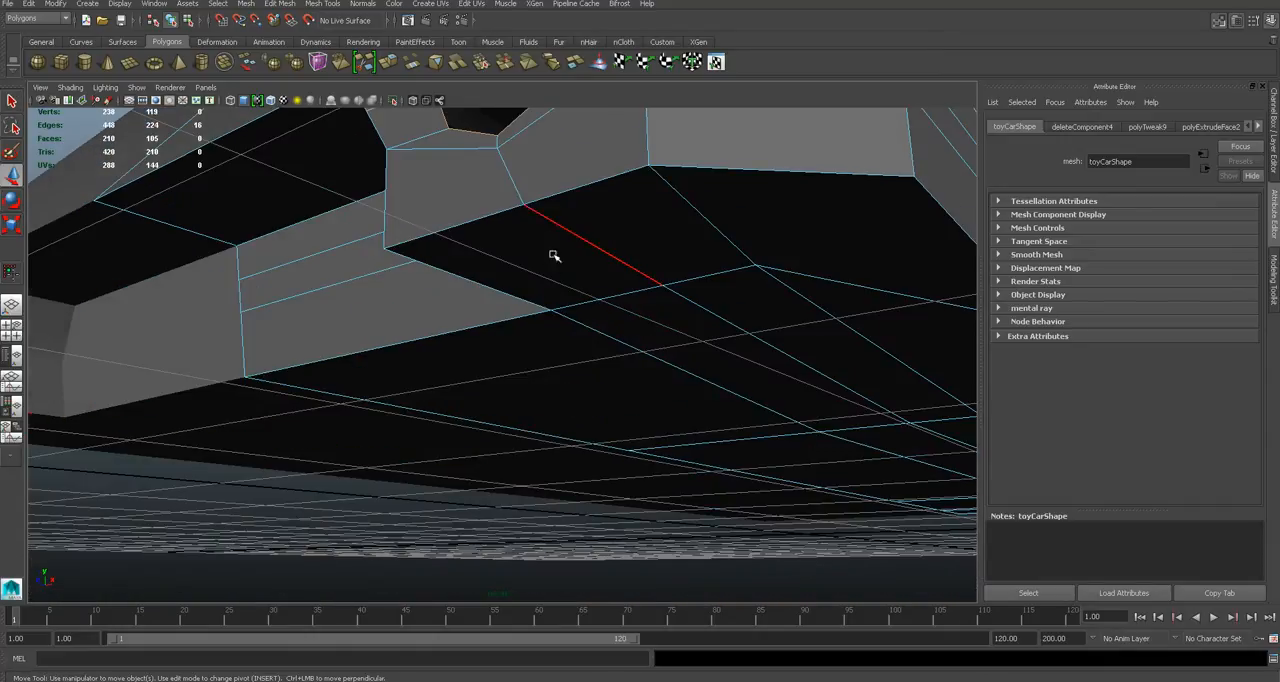
pyautogui.keyDown('alt'); pyautogui.moveTo(554, 257); pyautogui.dragTo(562, 347); pyautogui.keyUp('alt')
pyautogui.click(286, 4)
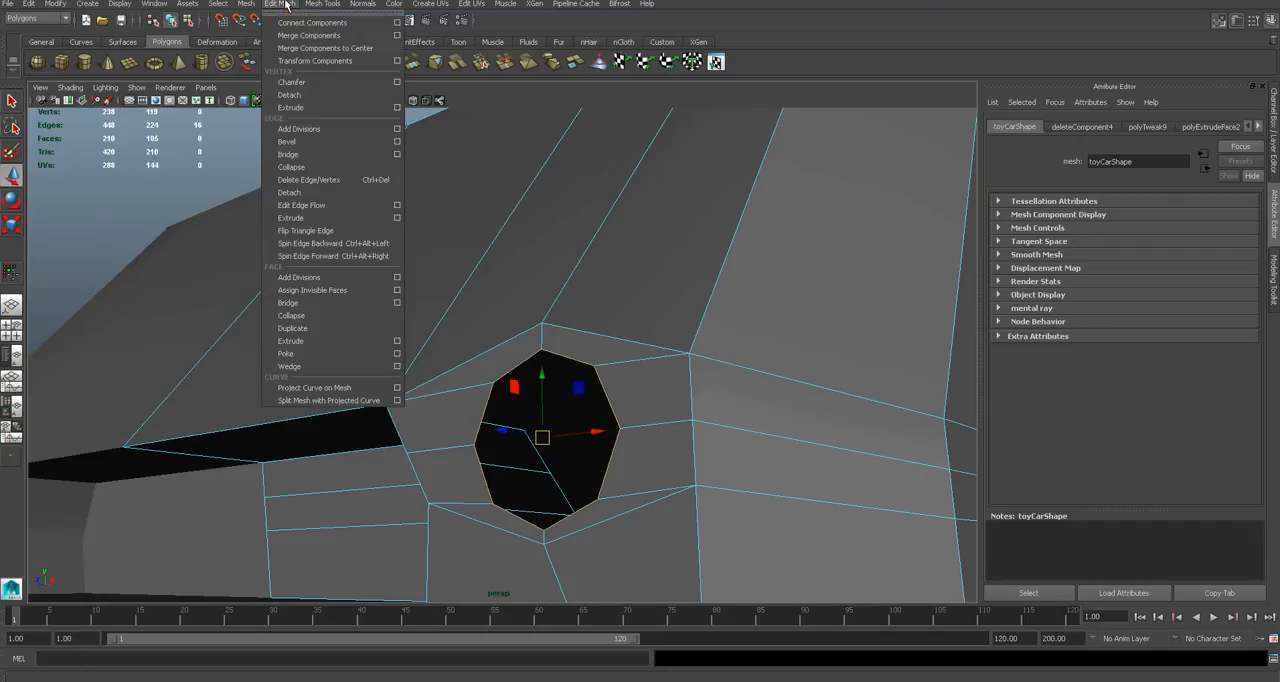
pyautogui.moveTo(322, 4)
pyautogui.click(352, 145)
pyautogui.keyDown('alt'); pyautogui.moveTo(538, 352); pyautogui.dragTo(540, 326); pyautogui.keyUp('alt')
pyautogui.keyDown('alt'); pyautogui.moveTo(540, 326); pyautogui.dragTo(539, 323, button='middle'); pyautogui.keyUp('alt')
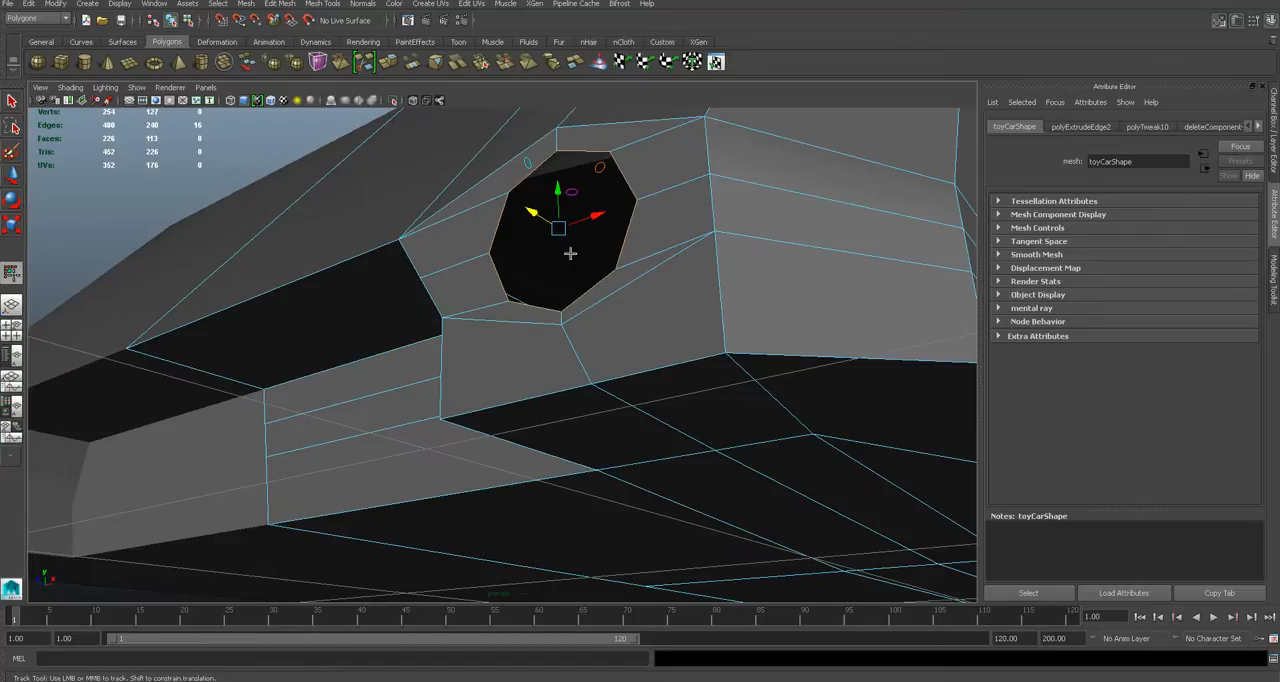
pyautogui.moveTo(536, 215); pyautogui.dragTo(702, 313)
# - Close the back of the headlight recess with Fill Hole
pyautogui.keyDown('alt'); pyautogui.moveTo(702, 313); pyautogui.dragTo(752, 334, button='middle'); pyautogui.keyUp('alt')
pyautogui.keyDown('alt'); pyautogui.moveTo(752, 338); pyautogui.dragTo(669, 306); pyautogui.keyUp('alt')
pyautogui.scroll(5, 692, 305)
pyautogui.keyDown('alt'); pyautogui.moveTo(810, 348); pyautogui.dragTo(730, 346, button='middle'); pyautogui.keyUp('alt')
pyautogui.keyDown('alt'); pyautogui.moveTo(730, 346); pyautogui.dragTo(653, 353); pyautogui.keyUp('alt')
pyautogui.click(245, 4)
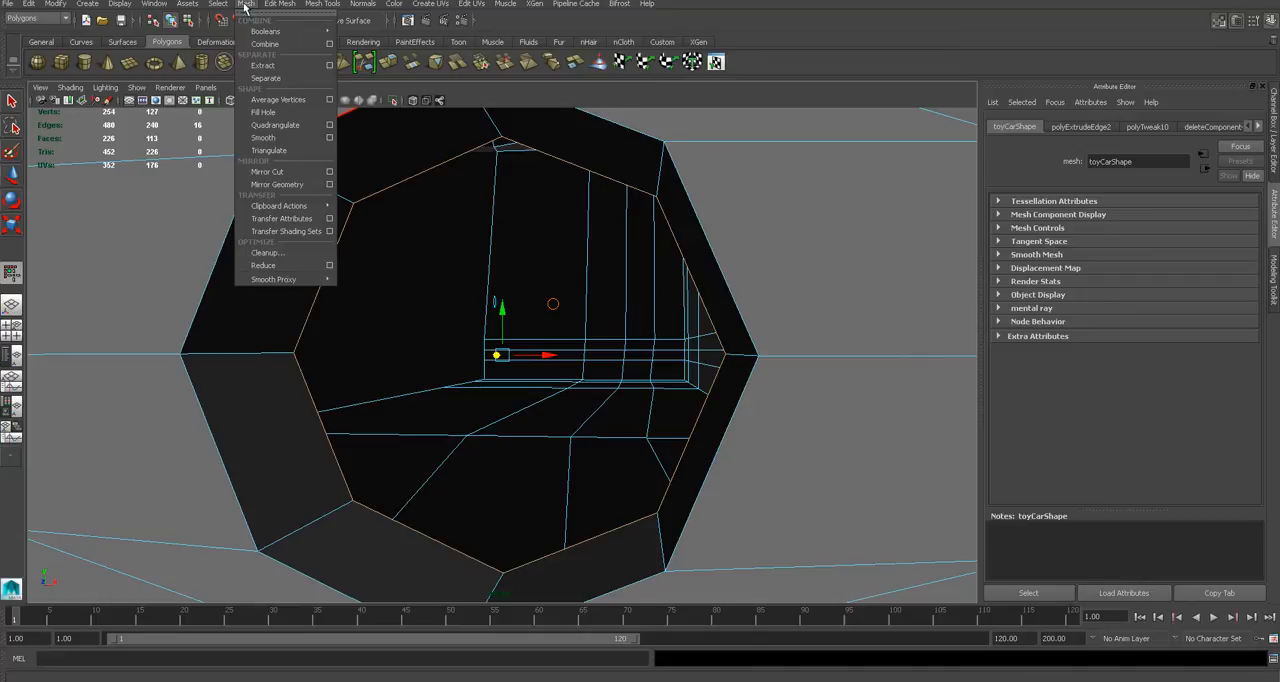
pyautogui.click(286, 116)
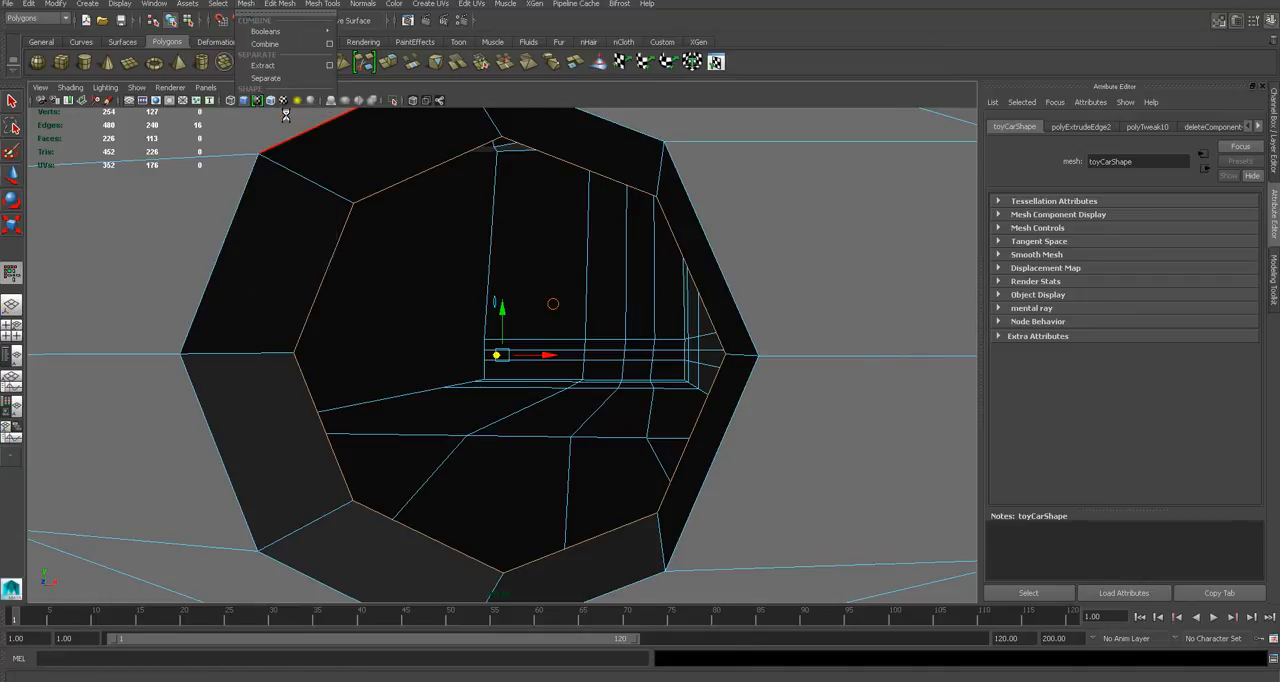
pyautogui.keyDown('alt'); pyautogui.moveTo(534, 246); pyautogui.dragTo(566, 255); pyautogui.keyUp('alt')
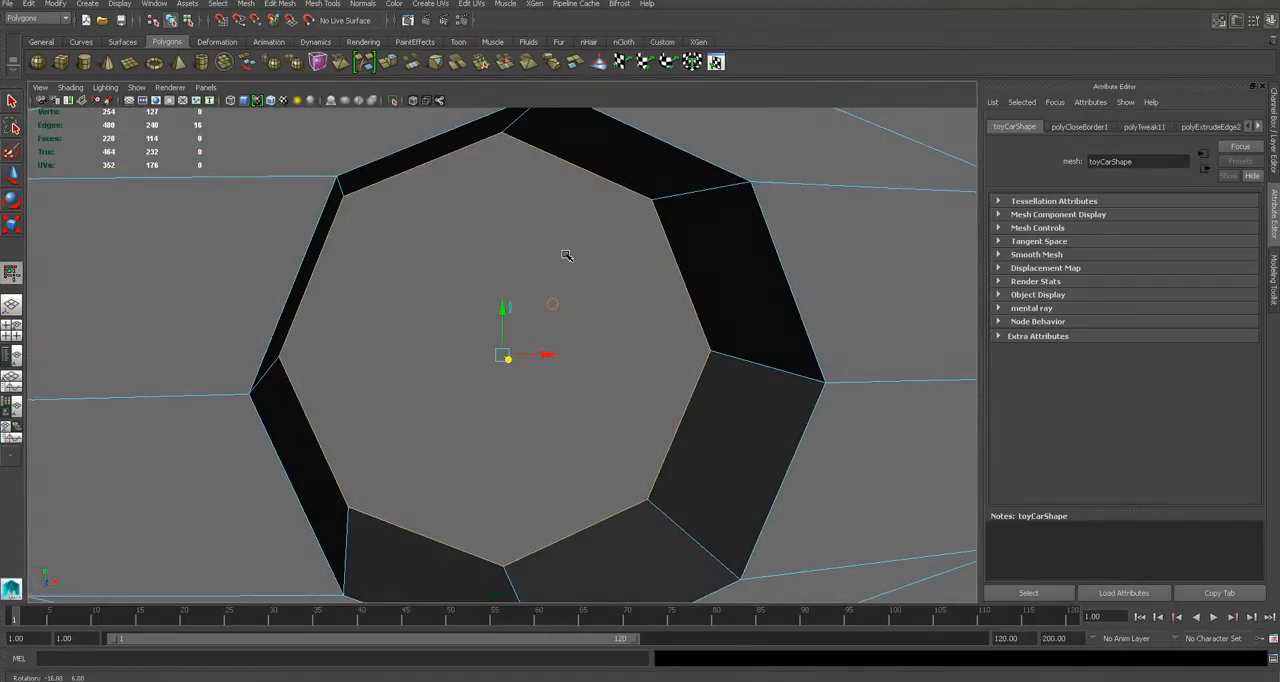
# - Split the headlight's back face into four quads with one vertical and one horizontal Multi-Cut through its centre
pyautogui.press('F11')
pyautogui.click(548, 320)
pyautogui.moveTo(548, 318)
pyautogui.keyDown('alt'); pyautogui.mouseDown(button='right')
pyautogui.moveTo(514, 310)
pyautogui.moveTo(540, 313)
pyautogui.mouseUp(button='right'); pyautogui.keyUp('alt')
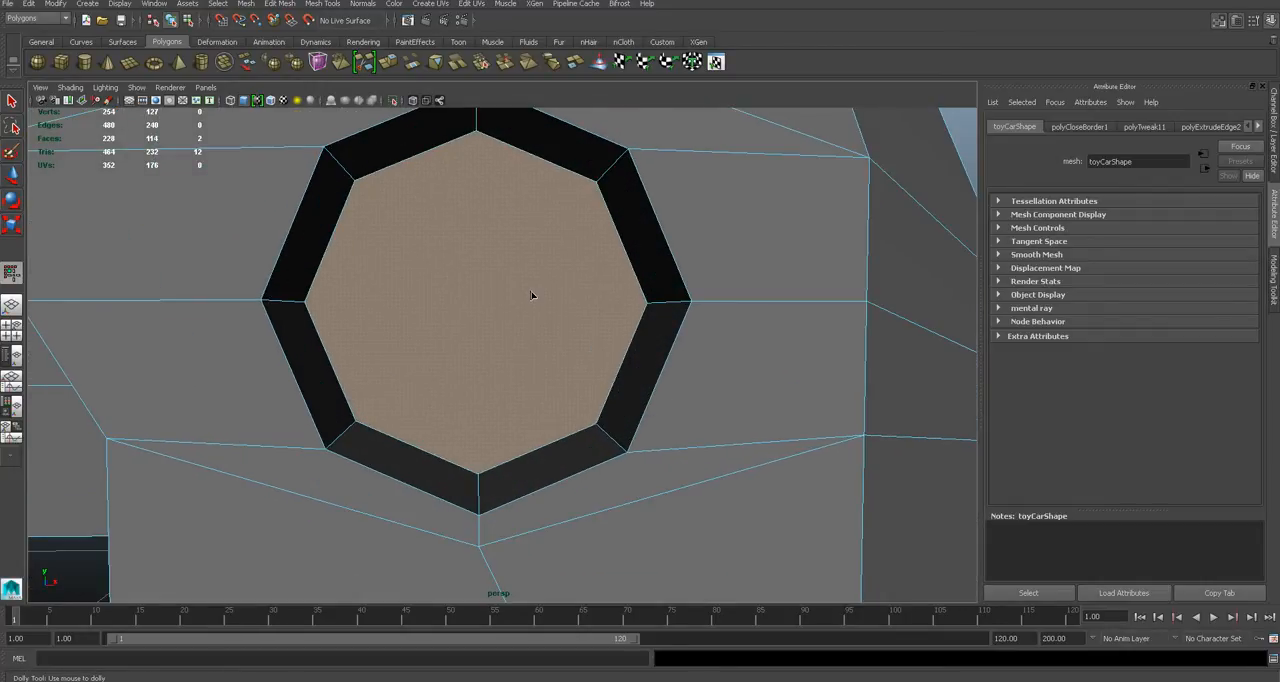
pyautogui.click(1275, 275)
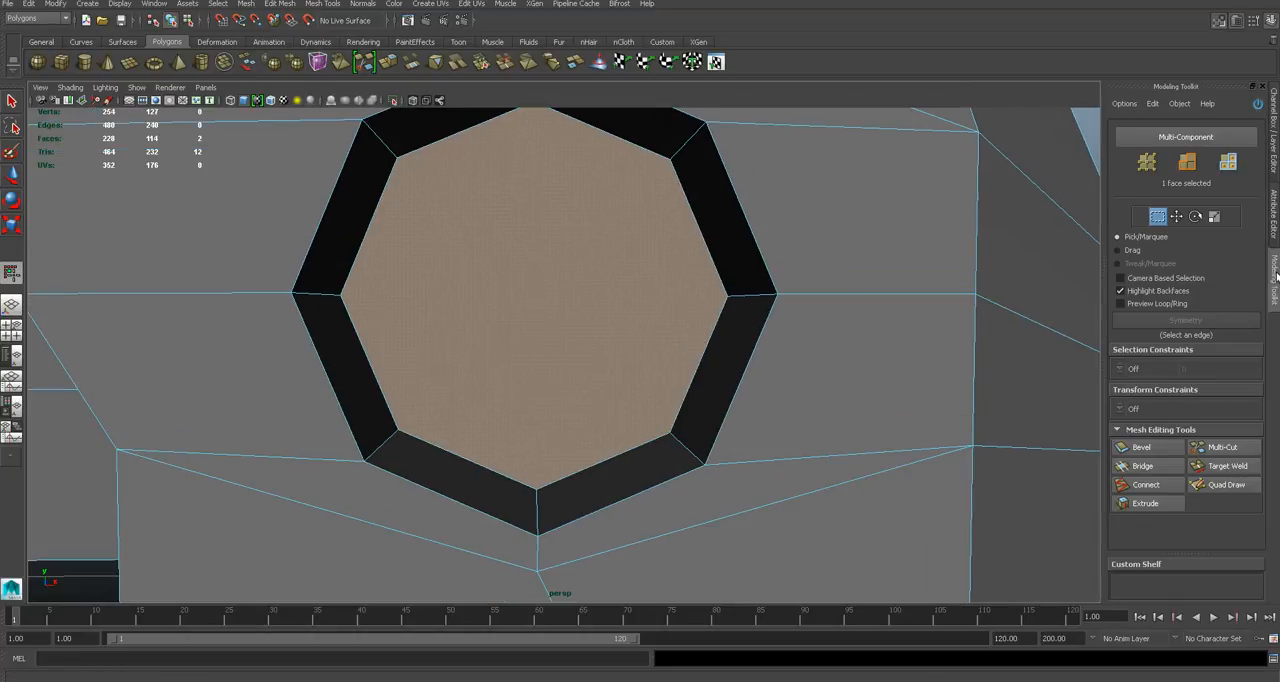
pyautogui.click(1220, 447)
pyautogui.keyDown('alt'); pyautogui.moveTo(537, 221); pyautogui.dragTo(534, 185, button='middle'); pyautogui.keyUp('alt')
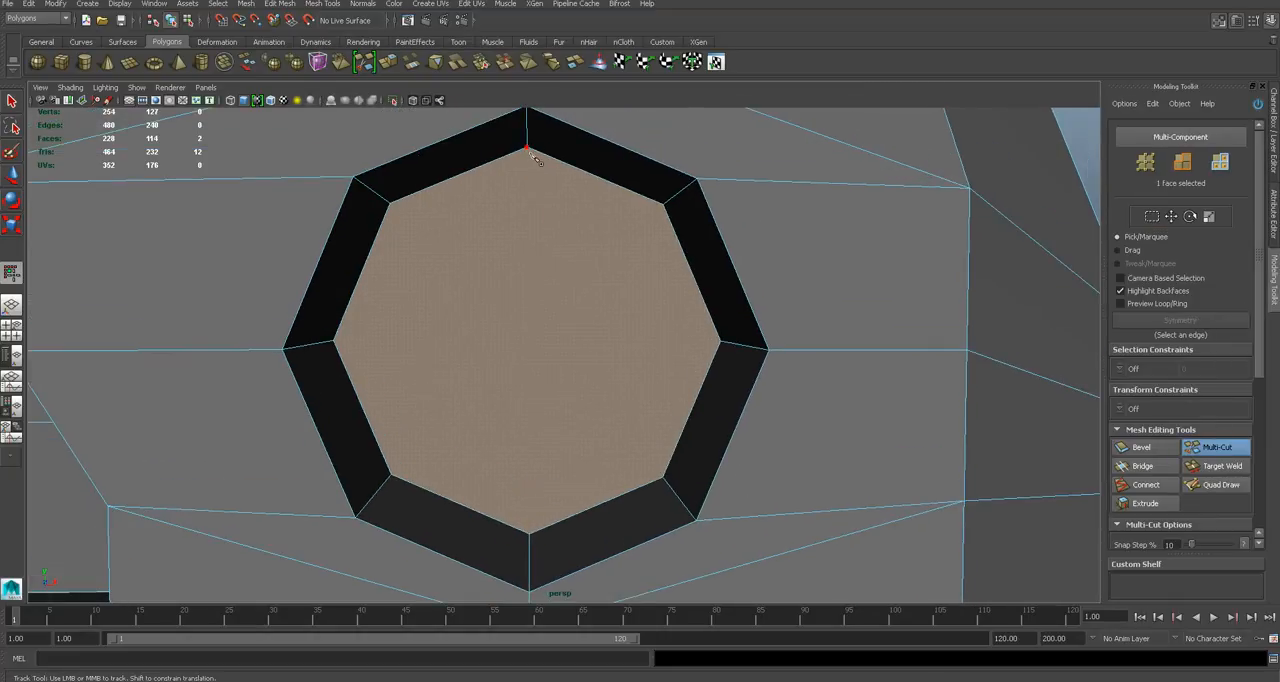
pyautogui.click(530, 535)
pyautogui.press('Return')
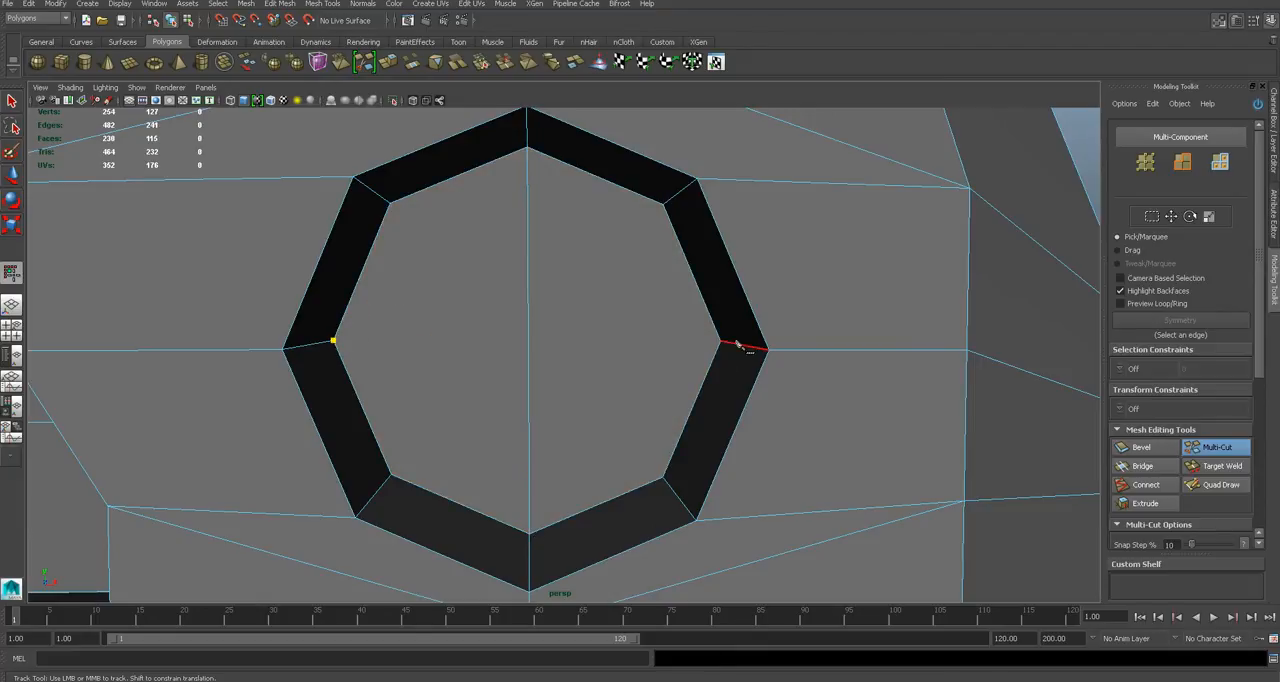
pyautogui.press('q')
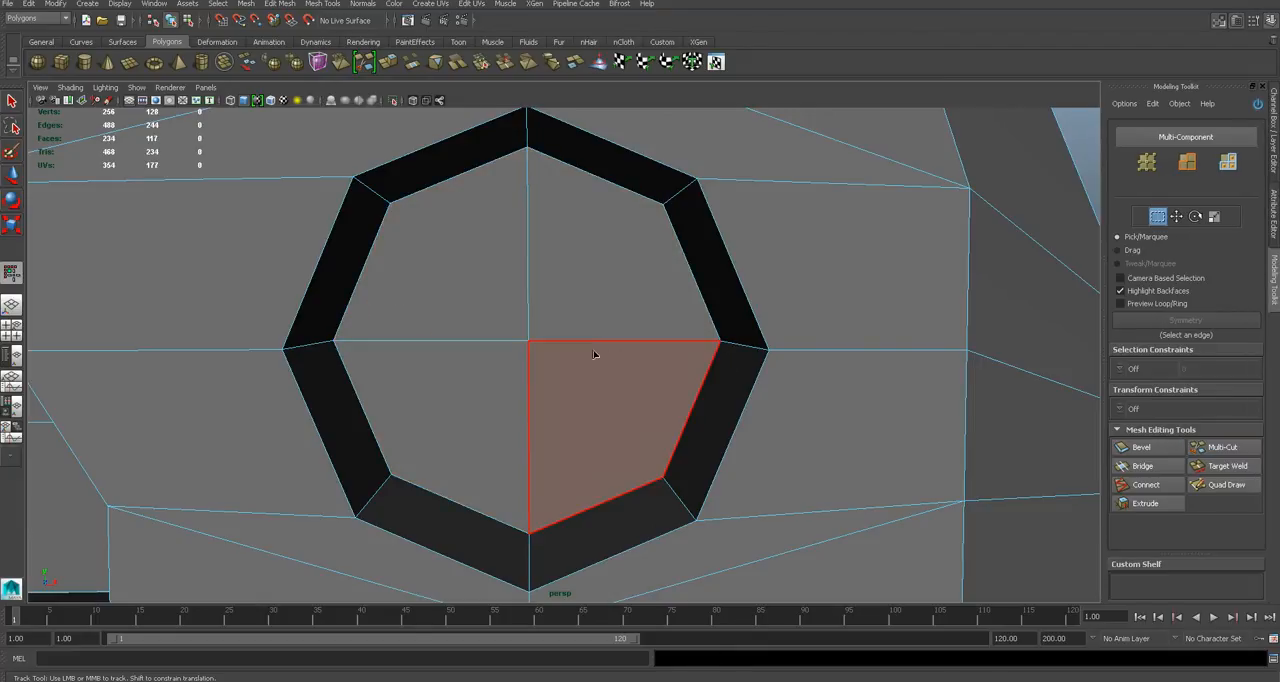
# - Check the headlight recess in the smoothed display and inspect the body's bevelled side corner in the front view
pyautogui.scroll(-5, 594, 353)
pyautogui.keyDown('alt'); pyautogui.moveTo(594, 353); pyautogui.dragTo(533, 324); pyautogui.keyUp('alt')
pyautogui.press('3')
pyautogui.press('1')
pyautogui.keyDown('alt'); pyautogui.moveTo(545, 305); pyautogui.dragTo(612, 320, button='middle'); pyautogui.keyUp('alt')
pyautogui.press('w')
pyautogui.press('Return')
pyautogui.scroll(3, 612, 319)
pyautogui.scroll(-6, 612, 320)
pyautogui.keyDown('alt'); pyautogui.moveTo(612, 320); pyautogui.dragTo(579, 320); pyautogui.keyUp('alt')
pyautogui.press('q')
pyautogui.moveTo(579, 320); pyautogui.dragTo(640, 302, button='right')
pyautogui.keyDown('alt'); pyautogui.moveTo(651, 337); pyautogui.dragTo(722, 329); pyautogui.keyUp('alt')
pyautogui.click(657, 277)
pyautogui.keyDown('alt'); pyautogui.moveTo(657, 277); pyautogui.dragTo(680, 283); pyautogui.keyUp('alt')
pyautogui.keyDown('alt'); pyautogui.moveTo(676, 284); pyautogui.dragTo(675, 345, button='middle'); pyautogui.keyUp('alt')
pyautogui.keyDown('alt'); pyautogui.moveTo(650, 264); pyautogui.dragTo(651, 280); pyautogui.keyUp('alt')
pyautogui.press('space')
pyautogui.keyDown('alt'); pyautogui.moveTo(654, 140); pyautogui.dragTo(652, 280, button='middle'); pyautogui.keyUp('alt')
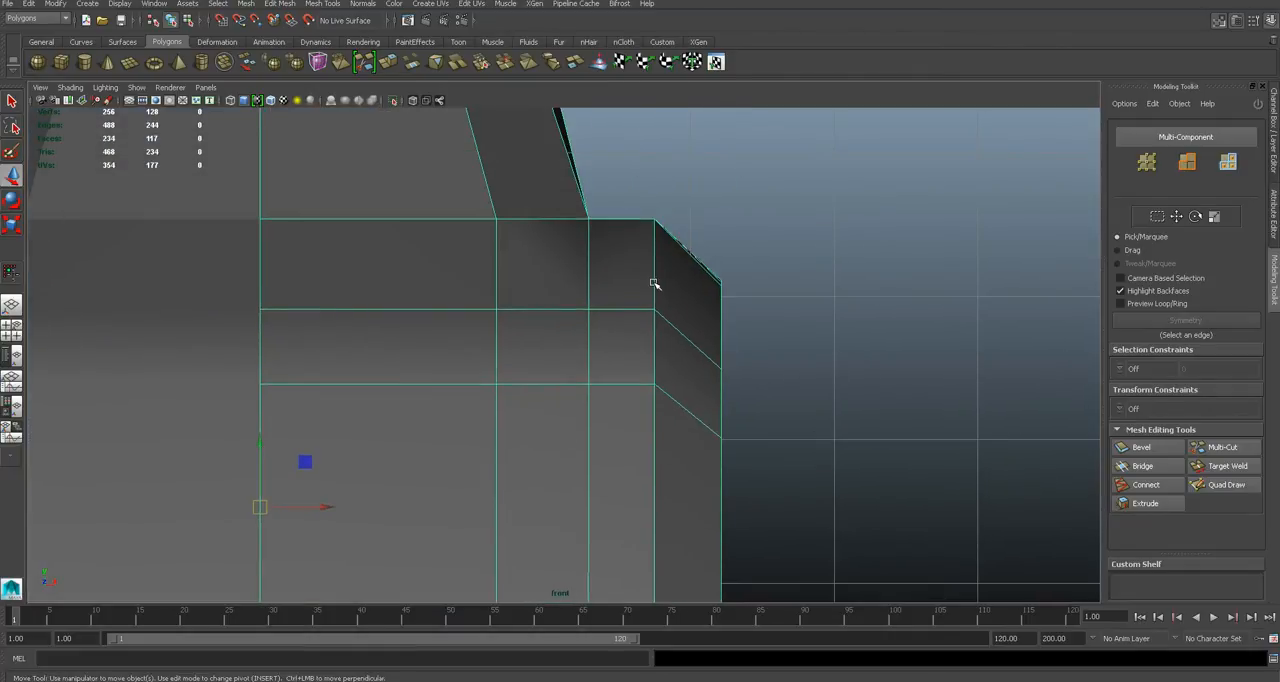
# - Insert an edge loop along the middle of the bevel that runs around the body's outer side
pyautogui.press('space')
pyautogui.moveTo(652, 280); pyautogui.dragTo(706, 288)
pyautogui.press('space')
pyautogui.moveTo(480, 234); pyautogui.dragTo(486, 210)
pyautogui.keyDown('alt'); pyautogui.moveTo(562, 268); pyautogui.dragTo(445, 267); pyautogui.keyUp('alt')
pyautogui.keyDown('alt'); pyautogui.moveTo(445, 267); pyautogui.dragTo(658, 262, button='middle'); pyautogui.keyUp('alt')
pyautogui.keyDown('alt'); pyautogui.moveTo(658, 262); pyautogui.dragTo(597, 333); pyautogui.keyUp('alt')
pyautogui.moveTo(662, 253); pyautogui.dragTo(604, 251, button='right')
pyautogui.click(649, 241)
pyautogui.moveTo(622, 271); pyautogui.dragTo(530, 290)
pyautogui.click(766, 363)
pyautogui.click(322, 4)
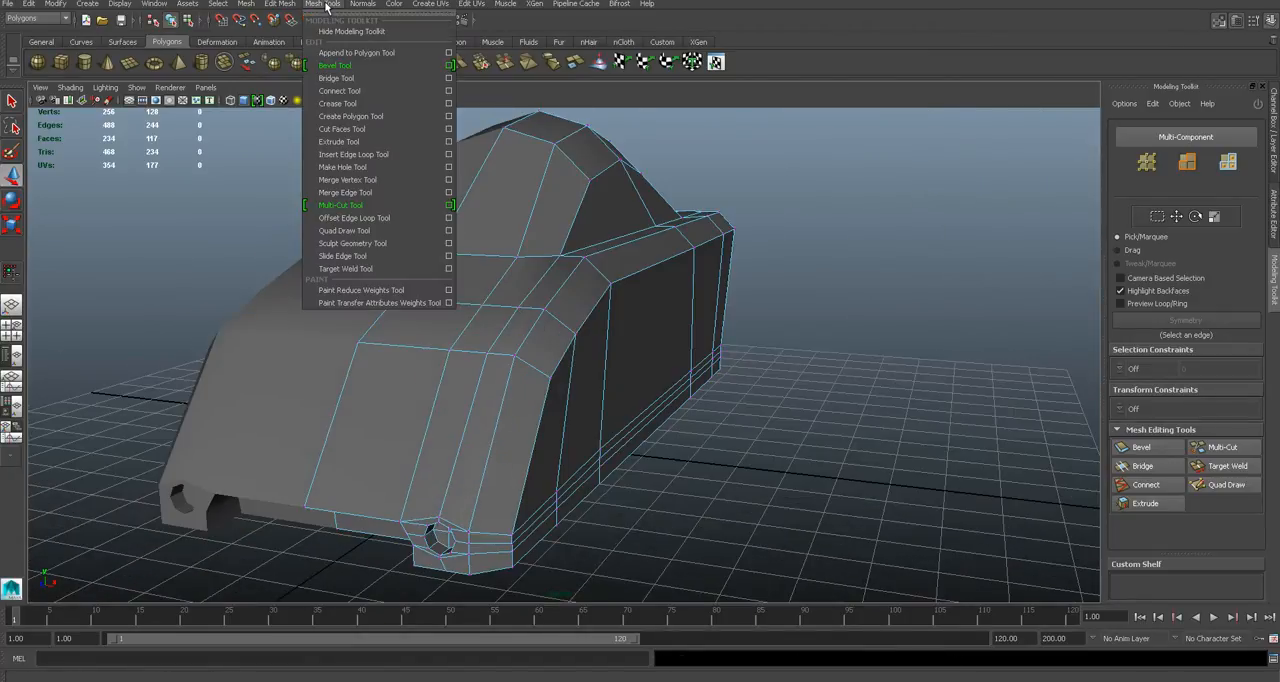
pyautogui.click(350, 154)
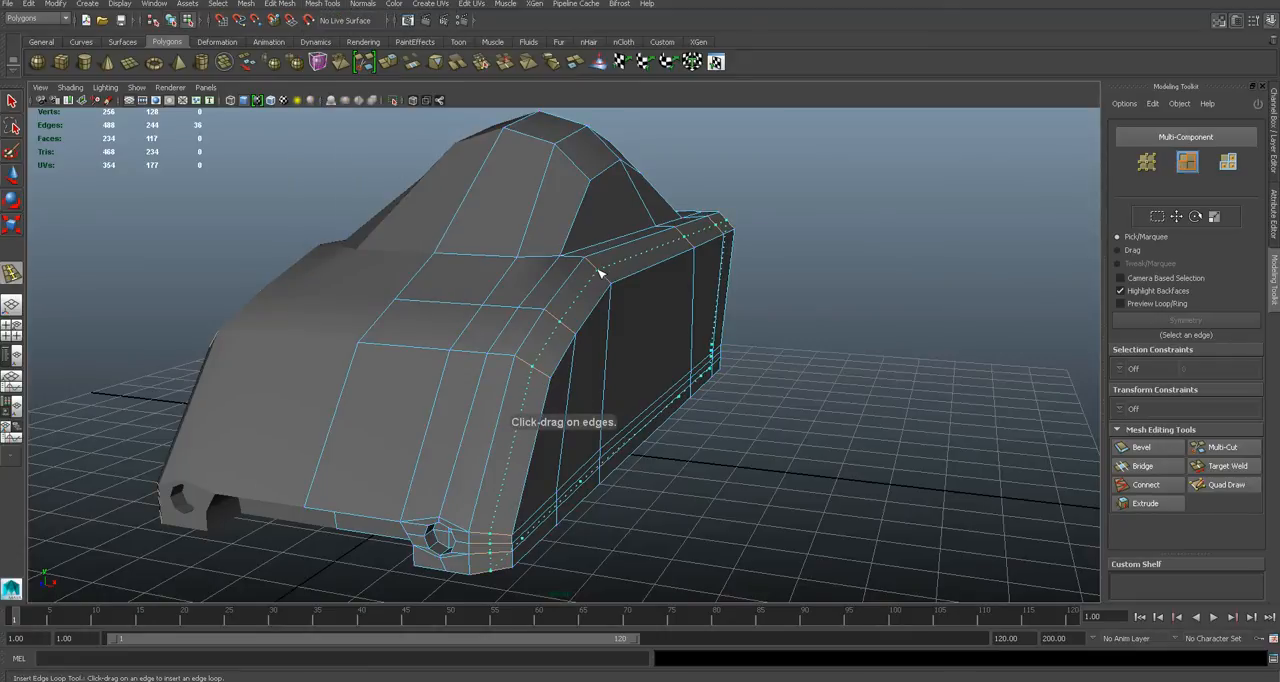
pyautogui.scroll(4, 646, 305)
# - Raise the new loop's edges along the hood's upper side corner to round the bevel
pyautogui.press('q')
pyautogui.click(577, 281)
pyautogui.keyDown('alt'); pyautogui.moveTo(563, 334); pyautogui.dragTo(606, 314); pyautogui.keyUp('alt')
pyautogui.press('w')
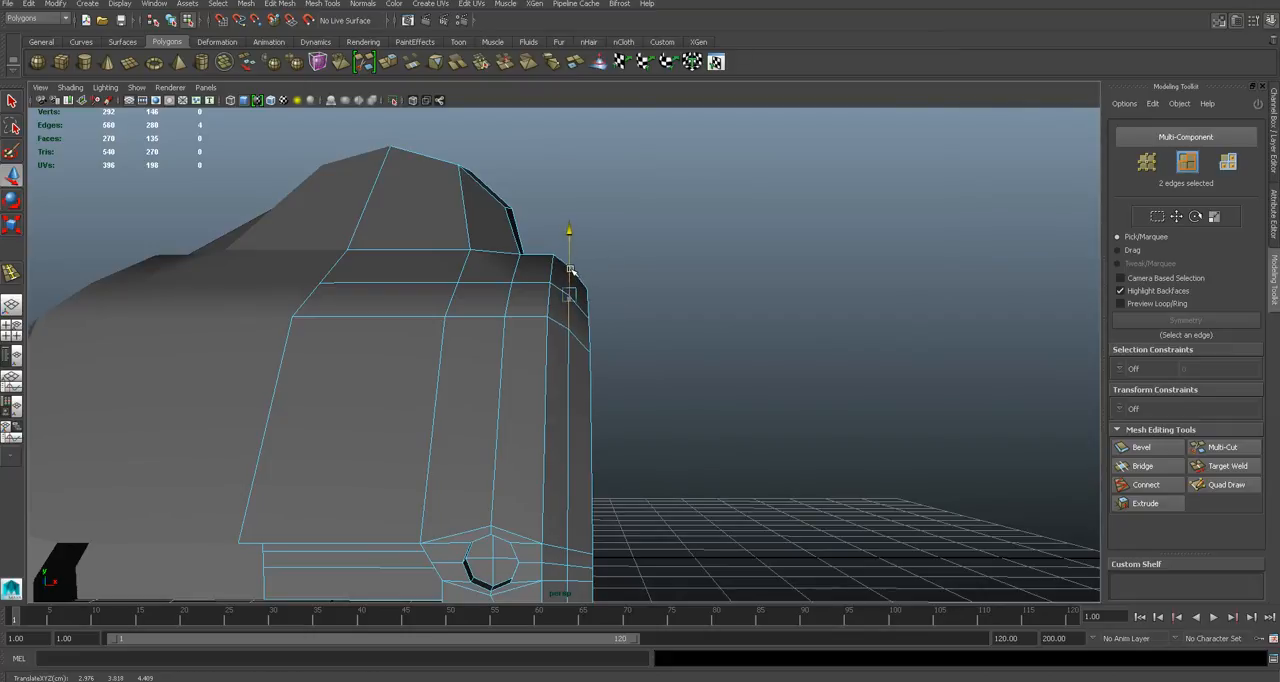
pyautogui.keyDown('alt'); pyautogui.moveTo(668, 323); pyautogui.dragTo(717, 324); pyautogui.keyUp('alt')
pyautogui.click(814, 307)
pyautogui.keyDown('shift'); pyautogui.click(1006, 308); pyautogui.keyUp('shift')
pyautogui.moveTo(934, 275); pyautogui.dragTo(632, 337)
pyautogui.keyDown('alt'); pyautogui.moveTo(553, 350); pyautogui.dragTo(646, 360); pyautogui.keyUp('alt')
# - Move the new loop's front edges, from the hood slope to the base, slightly forward and up in the side view
pyautogui.click(570, 366)
pyautogui.press('space')
pyautogui.keyDown('alt'); pyautogui.moveTo(621, 392); pyautogui.dragTo(698, 417, button='middle'); pyautogui.keyUp('alt')
pyautogui.scroll(5, 583, 374)
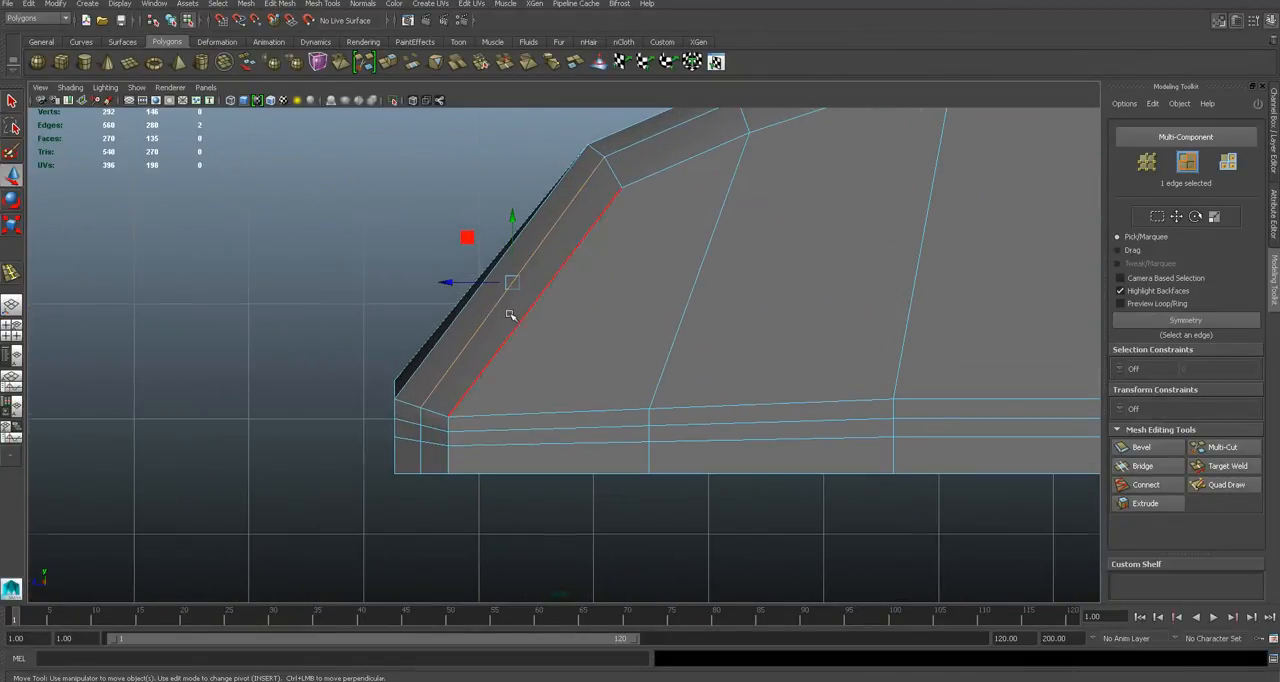
pyautogui.press('q')
pyautogui.keyDown('shift'); pyautogui.click(422, 436); pyautogui.keyUp('shift')
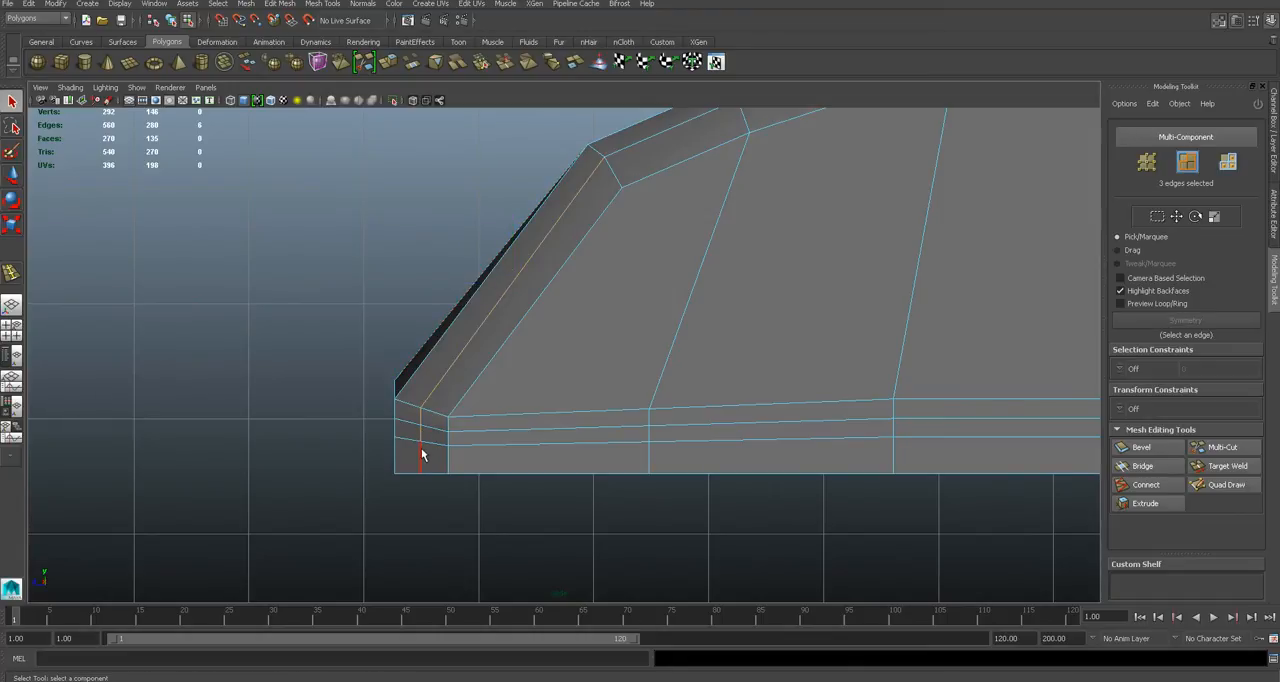
pyautogui.keyDown('shift'); pyautogui.click(421, 455); pyautogui.keyUp('shift')
pyautogui.press('w')
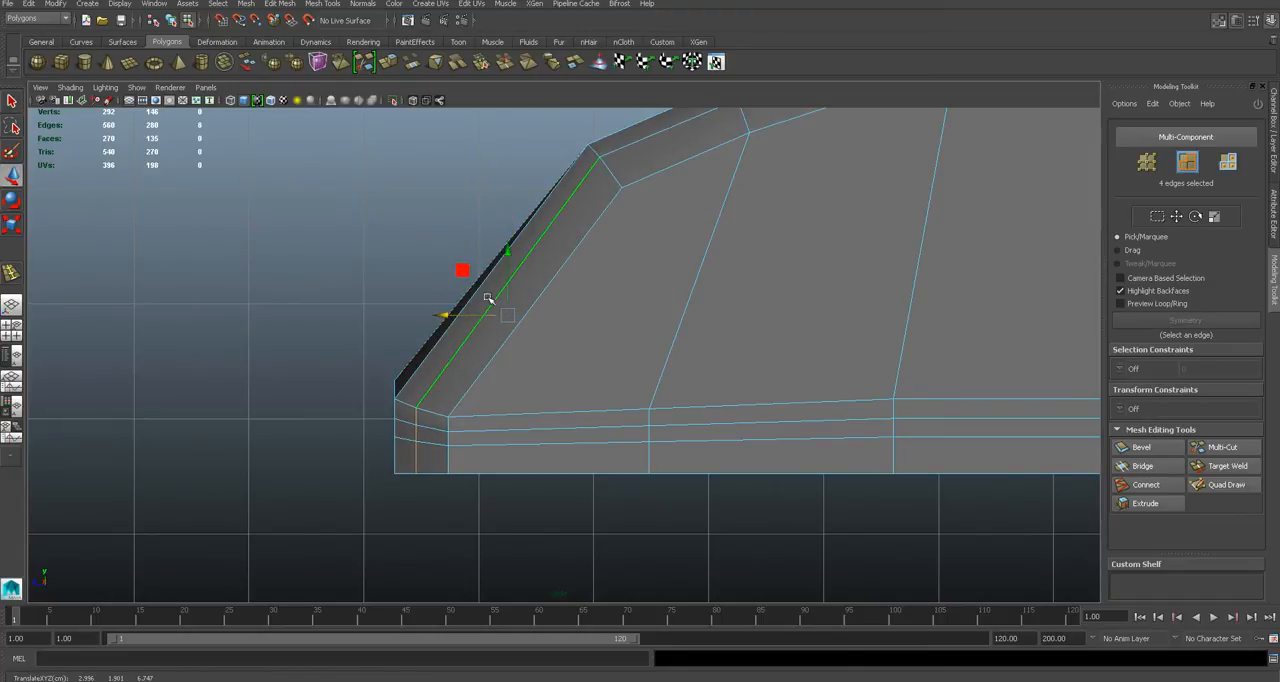
pyautogui.moveTo(508, 286); pyautogui.dragTo(471, 312)
pyautogui.click(474, 313)
pyautogui.hotkey('ctrl', 'z')
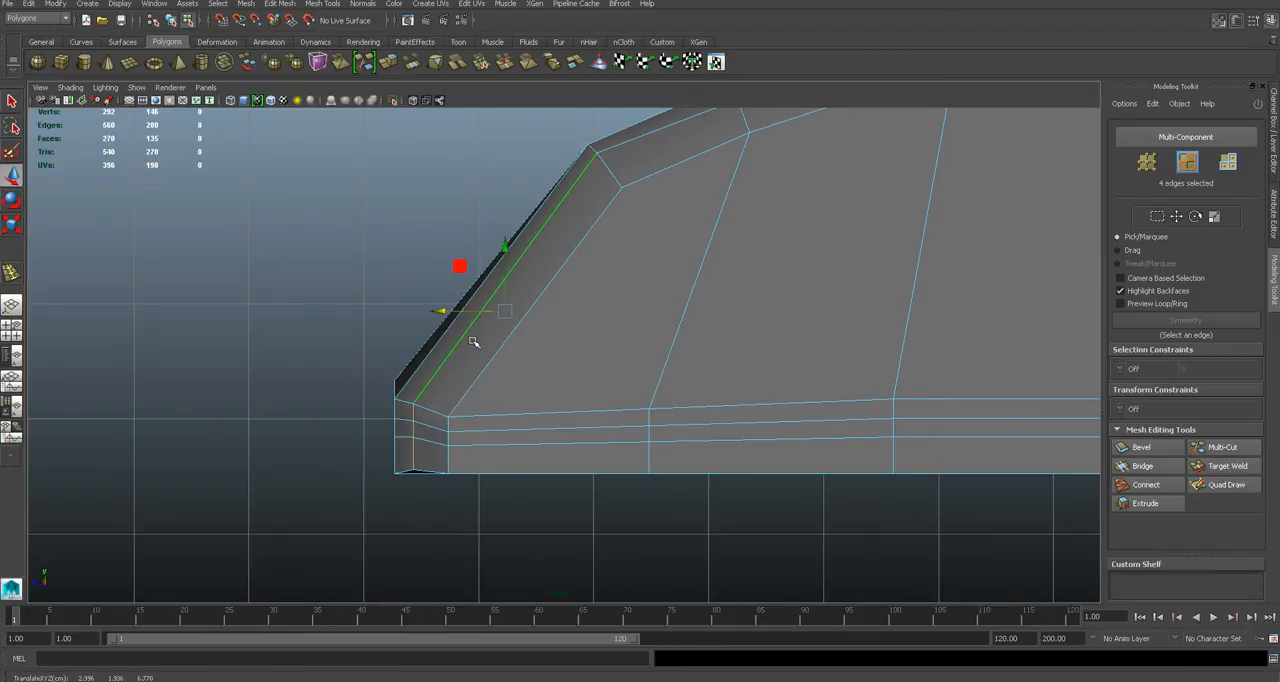
# - Lower the bottom edge of the loop at the front corner so it lines up with the body's base
pyautogui.keyDown('alt'); pyautogui.moveTo(409, 484); pyautogui.dragTo(577, 366, button='middle'); pyautogui.keyUp('alt')
pyautogui.scroll(4, 577, 366)
pyautogui.click(597, 305)
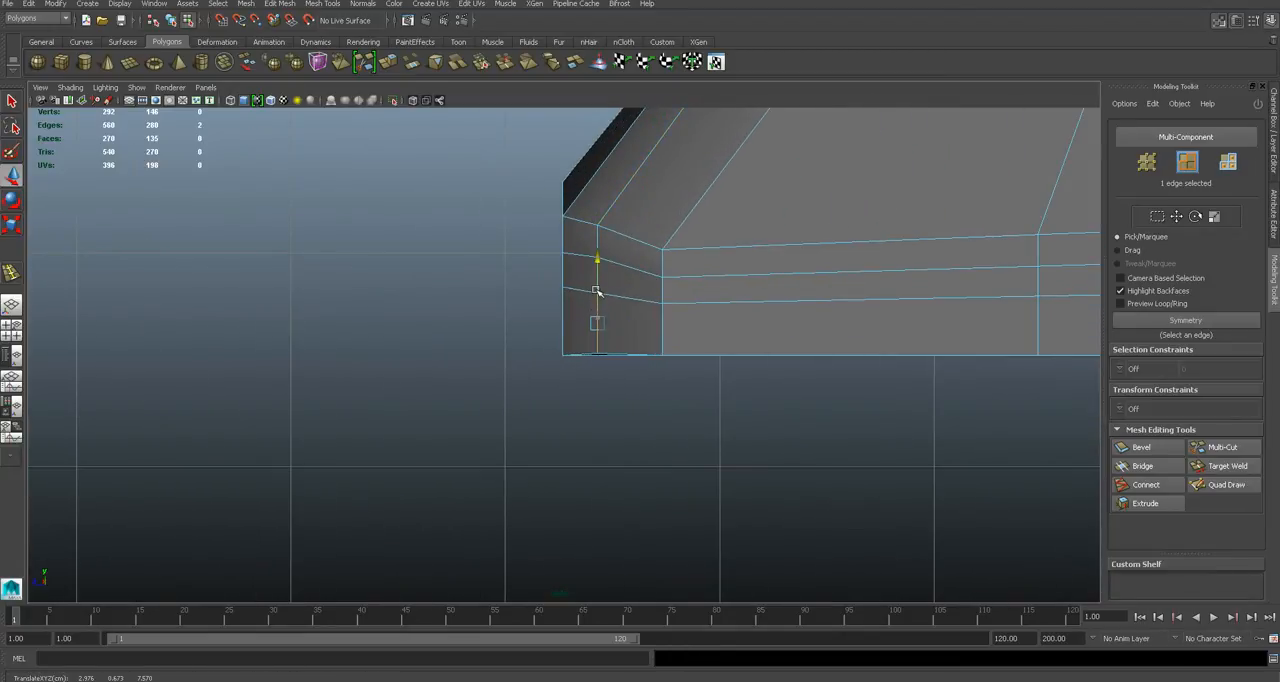
pyautogui.press('space')
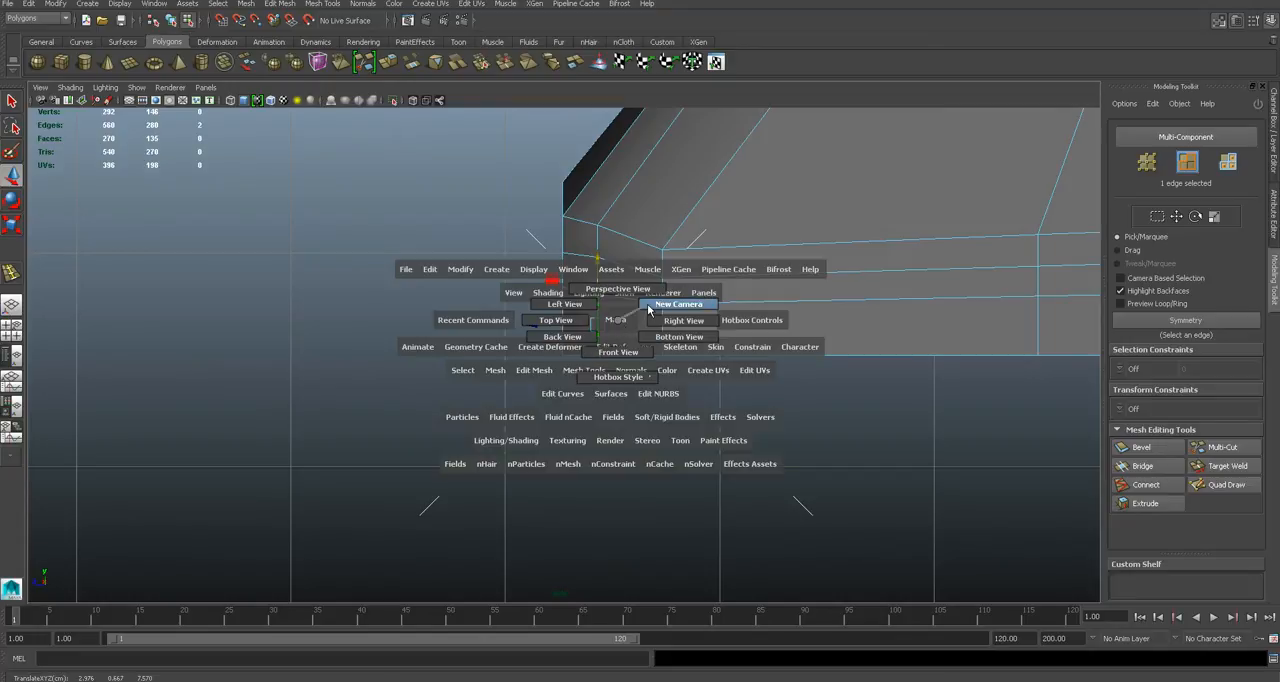
pyautogui.press('space')
pyautogui.moveTo(597, 305); pyautogui.dragTo(597, 300)
pyautogui.keyDown('alt'); pyautogui.moveTo(602, 375); pyautogui.dragTo(626, 408); pyautogui.keyUp('alt')
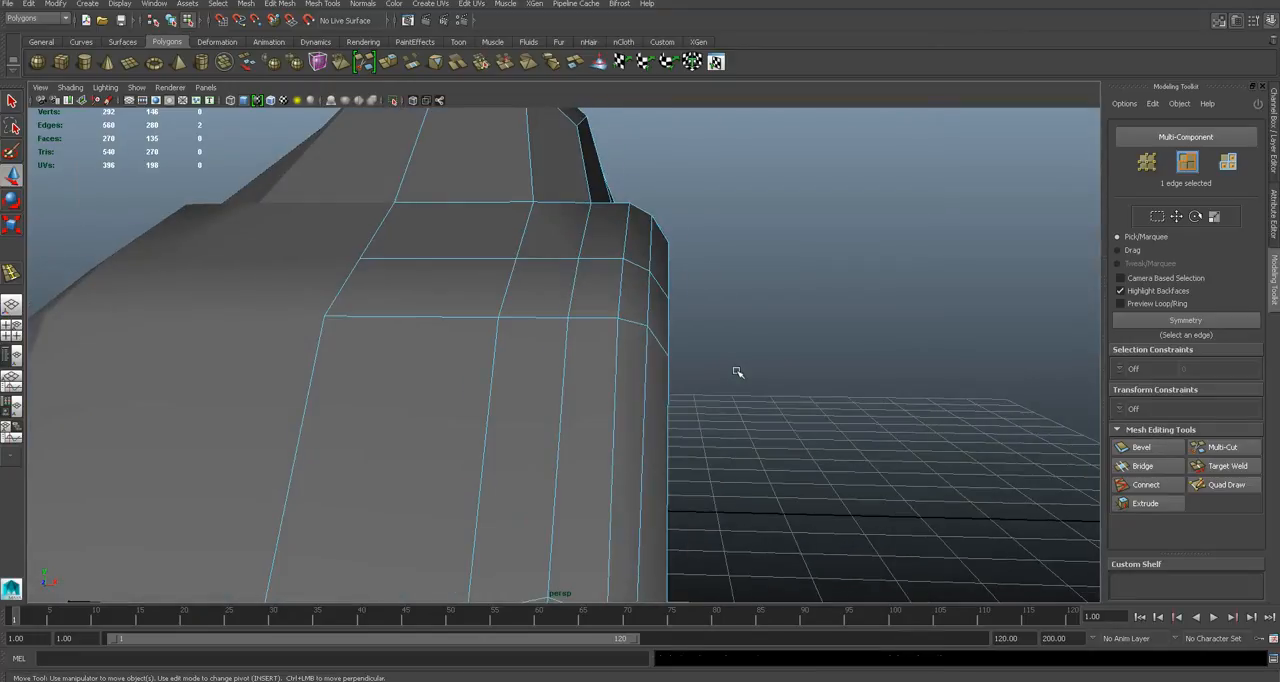
# - Inspect the rounded side corner in the smoothed and unsmoothed displays from the front and side
pyautogui.press('3')
pyautogui.click(737, 371)
pyautogui.scroll(-4, 737, 371)
pyautogui.keyDown('alt'); pyautogui.moveTo(560, 365); pyautogui.dragTo(463, 340); pyautogui.keyUp('alt')
pyautogui.press('1')
pyautogui.scroll(5, 489, 341)
pyautogui.scroll(1, 489, 341)
pyautogui.keyDown('alt'); pyautogui.moveTo(489, 341); pyautogui.dragTo(565, 369, button='middle'); pyautogui.keyUp('alt')
pyautogui.scroll(-1, 565, 369)
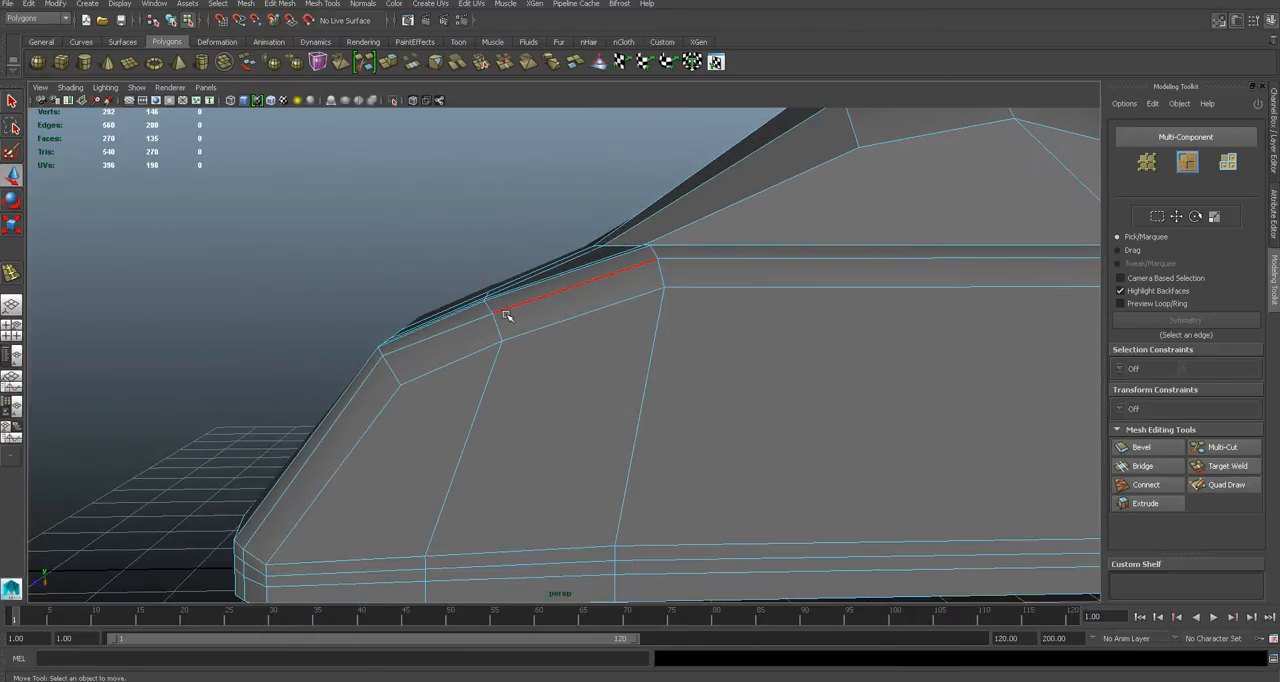
# - Move the row of vertices across the middle of the hood upward to curve its profile
pyautogui.press('3')
pyautogui.keyDown('alt'); pyautogui.moveTo(492, 328); pyautogui.dragTo(514, 310); pyautogui.keyUp('alt')
pyautogui.press('1')
pyautogui.moveTo(514, 307); pyautogui.dragTo(468, 305, button='right')
pyautogui.keyDown('alt'); pyautogui.moveTo(470, 307); pyautogui.dragTo(487, 321); pyautogui.keyUp('alt')
pyautogui.keyDown('alt'); pyautogui.moveTo(514, 379); pyautogui.dragTo(521, 349); pyautogui.keyUp('alt')
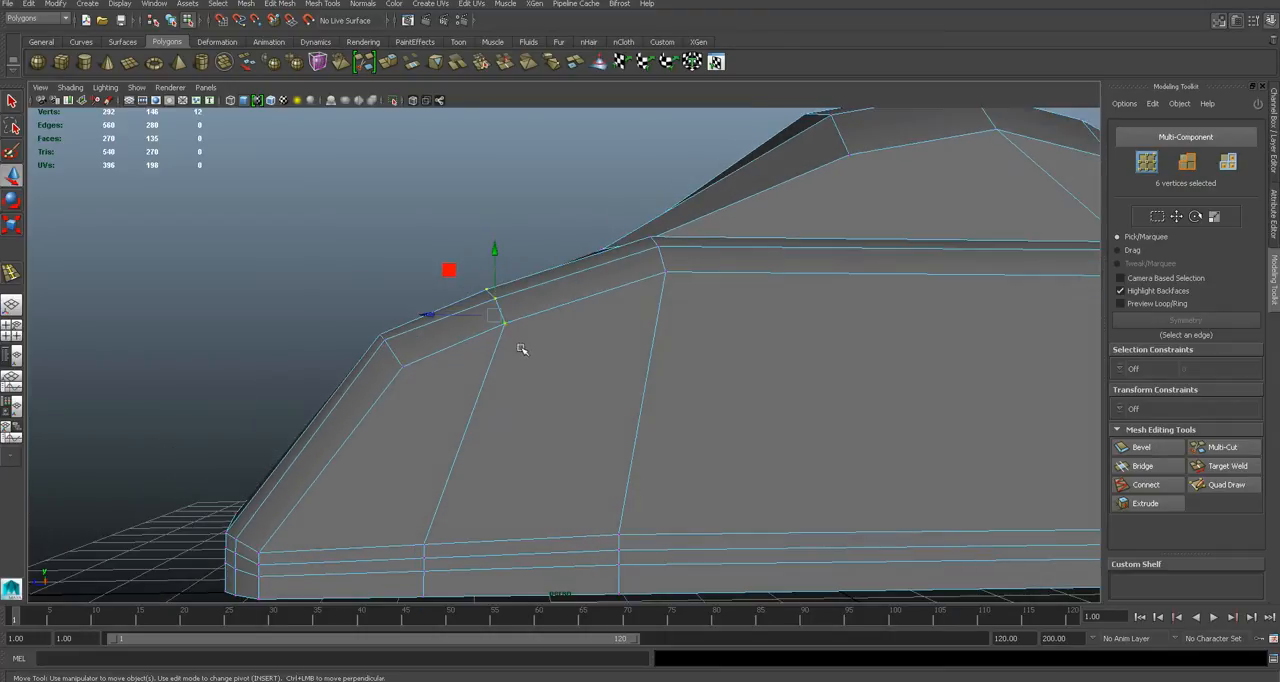
pyautogui.keyDown('alt'); pyautogui.moveTo(519, 268); pyautogui.dragTo(521, 333); pyautogui.keyUp('alt')
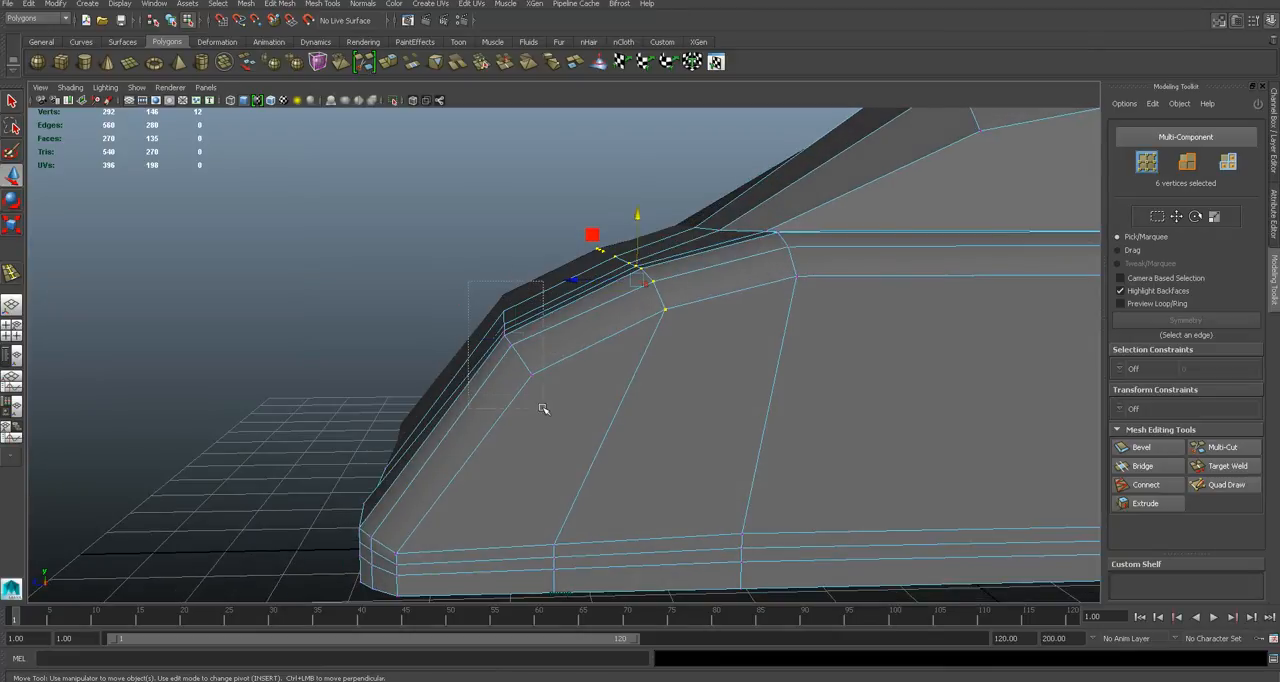
# - Adjust the row of vertices across the hood's front bend, check it smoothed and save the scene
pyautogui.keyDown('alt'); pyautogui.moveTo(480, 337); pyautogui.dragTo(560, 313); pyautogui.keyUp('alt')
pyautogui.press('3')
pyautogui.press('1')
pyautogui.hotkey('ctrl', 's')
pyautogui.click(608, 351)
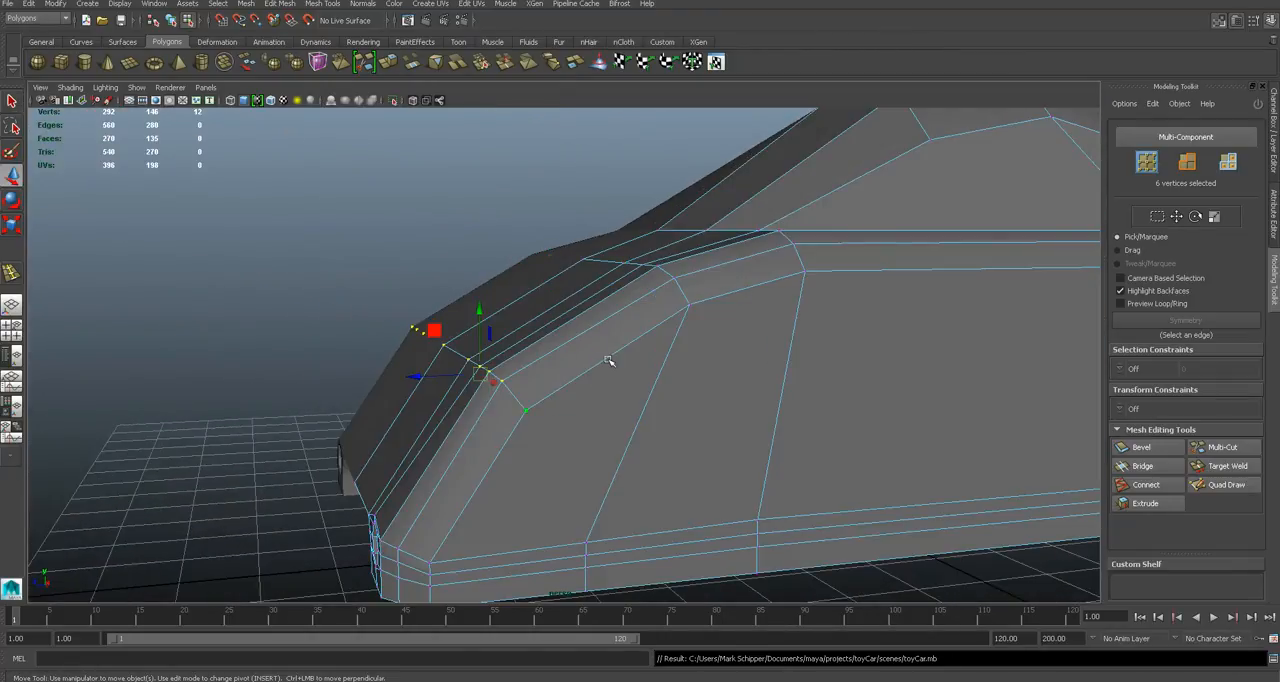
# - Compare the smoothed car body with the toy car reference photo in the browser
pyautogui.scroll(4, 609, 362)
pyautogui.scroll(-7, 609, 363)
pyautogui.click(609, 365)
pyautogui.keyDown('alt'); pyautogui.moveTo(609, 365); pyautogui.dragTo(679, 535); pyautogui.keyUp('alt')
pyautogui.press('3')
pyautogui.hotkey('alt', 'Tab')
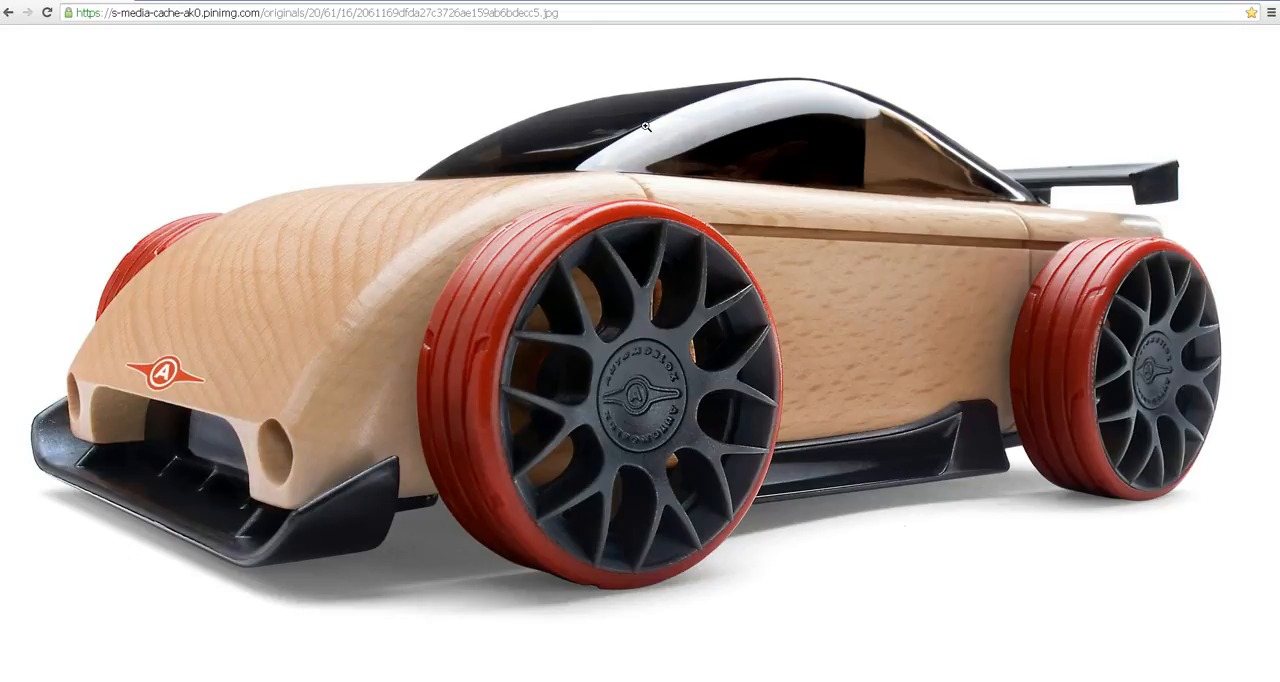
pyautogui.hotkey('alt', 'Tab')
pyautogui.keyDown('alt'); pyautogui.moveTo(794, 451); pyautogui.dragTo(537, 420); pyautogui.keyUp('alt')
pyautogui.moveTo(551, 388); pyautogui.dragTo(643, 367, button='right')
pyautogui.keyDown('alt'); pyautogui.moveTo(629, 436); pyautogui.dragTo(580, 420); pyautogui.keyUp('alt')
pyautogui.click(584, 426)
pyautogui.press('1')
pyautogui.click(914, 526)
pyautogui.scroll(-2, 558, 420)
pyautogui.scroll(2, 557, 420)
# - Create a polygon pipe for the front wheel in the side view
pyautogui.press('space')
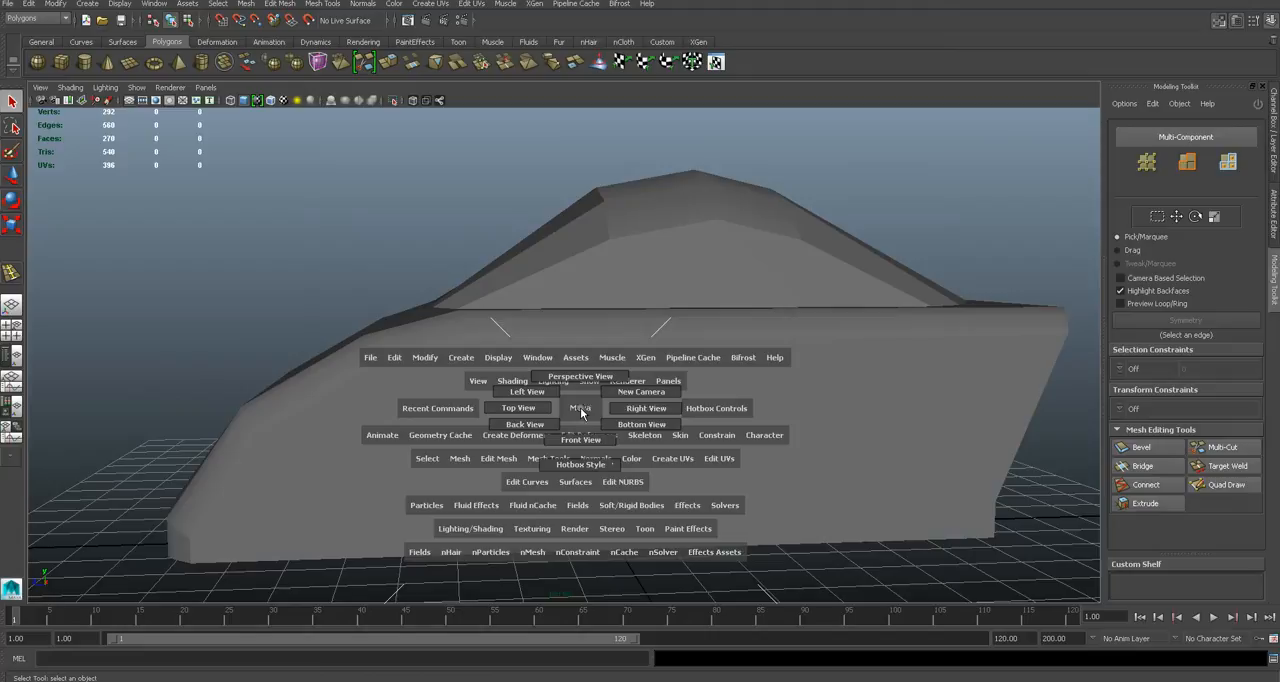
pyautogui.moveTo(661, 409); pyautogui.dragTo(657, 407)
pyautogui.keyDown('alt'); pyautogui.moveTo(660, 398); pyautogui.dragTo(536, 381, button='middle'); pyautogui.keyUp('alt')
pyautogui.scroll(-8, 651, 404)
pyautogui.scroll(1, 651, 404)
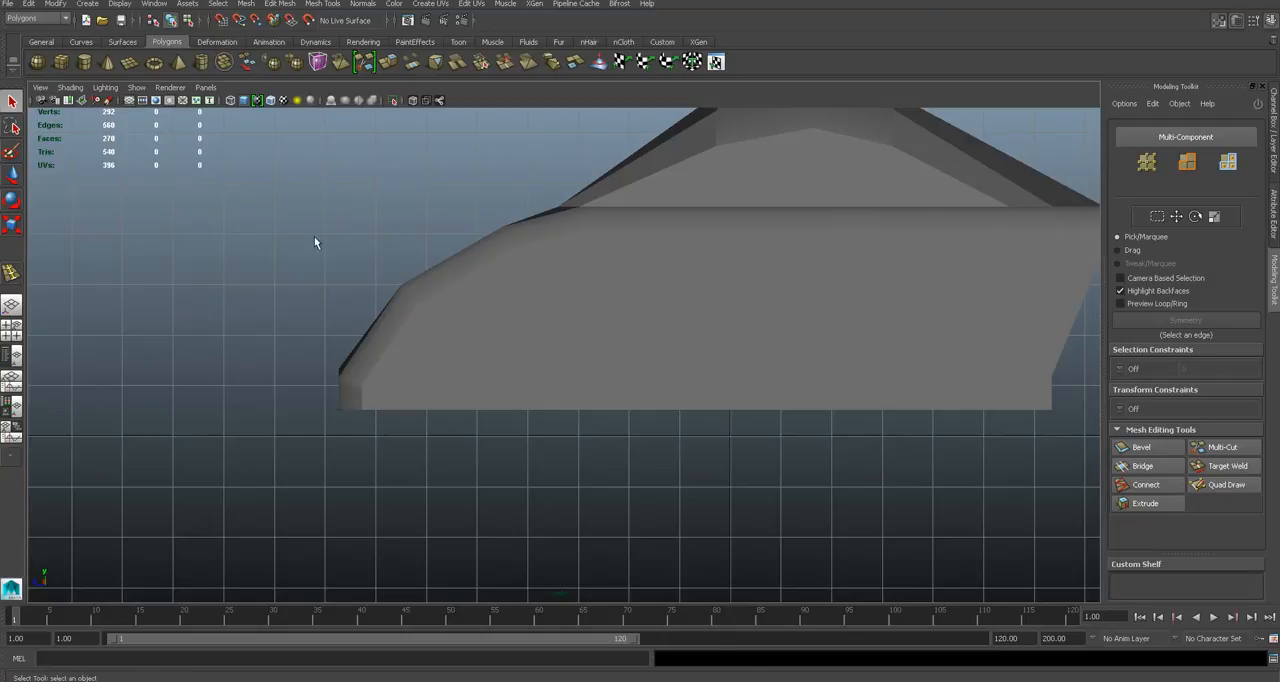
pyautogui.click(202, 62)
pyautogui.scroll(2, 486, 373)
pyautogui.moveTo(498, 427); pyautogui.dragTo(577, 557)
# - Move the wheel pipe sideways out from the centre line and show it on its own
pyautogui.press('space')
pyautogui.keyDown('alt'); pyautogui.moveTo(577, 557); pyautogui.dragTo(705, 413, button='middle'); pyautogui.keyUp('alt')
pyautogui.press('w')
pyautogui.moveTo(541, 387); pyautogui.dragTo(713, 439)
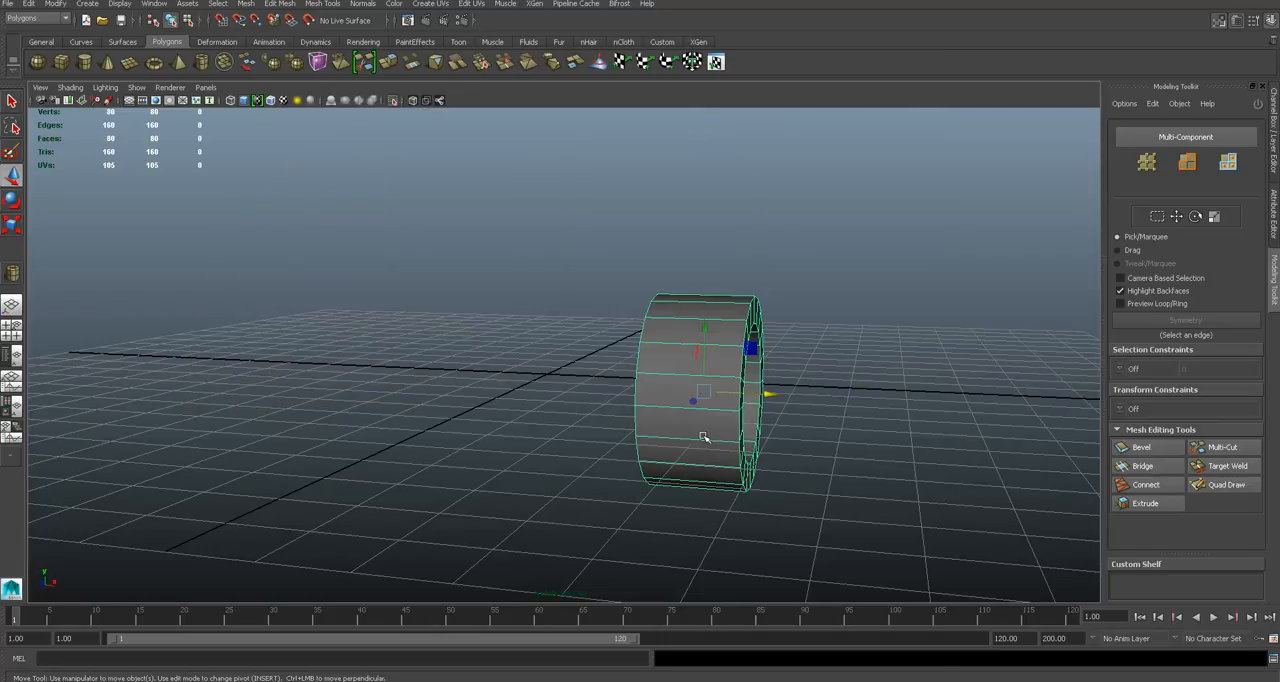
pyautogui.click(797, 457)
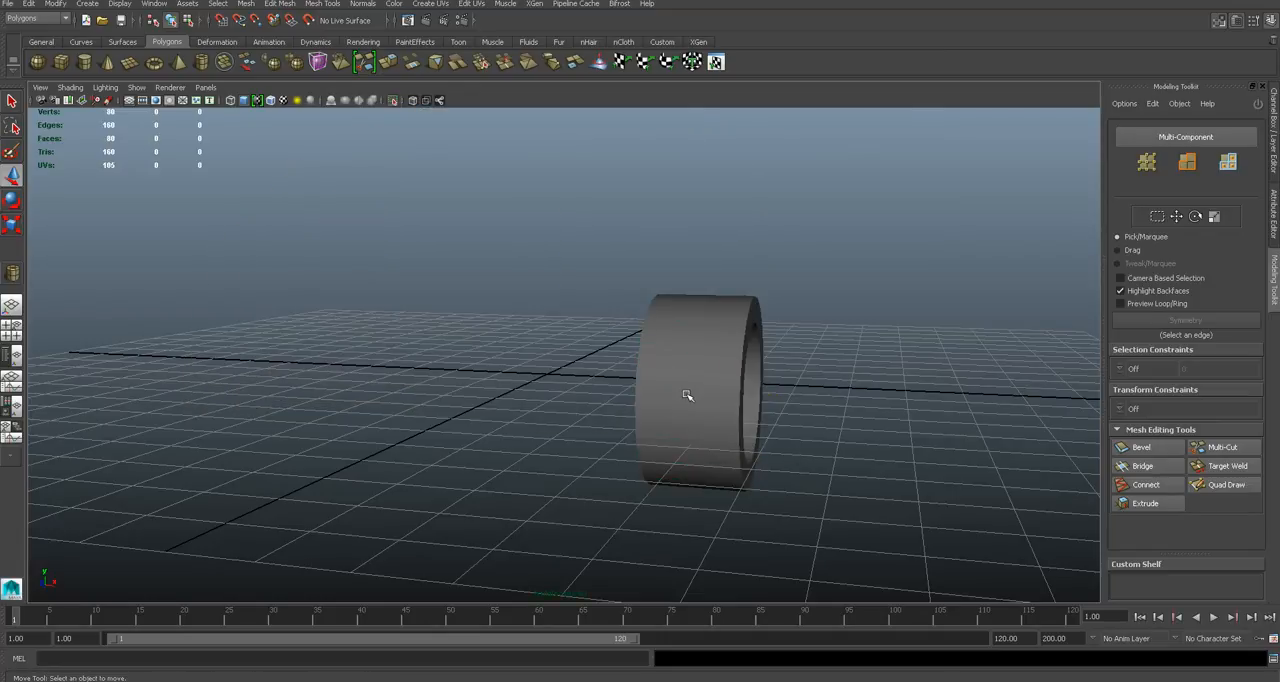
# - Show the car body again briefly, select the front wheel pipe and isolate it in the perspective view
pyautogui.click(686, 395)
pyautogui.keyDown('alt'); pyautogui.moveTo(776, 411); pyautogui.dragTo(739, 406); pyautogui.keyUp('alt')
pyautogui.click(806, 439)
pyautogui.click(778, 422)
pyautogui.click(848, 397)
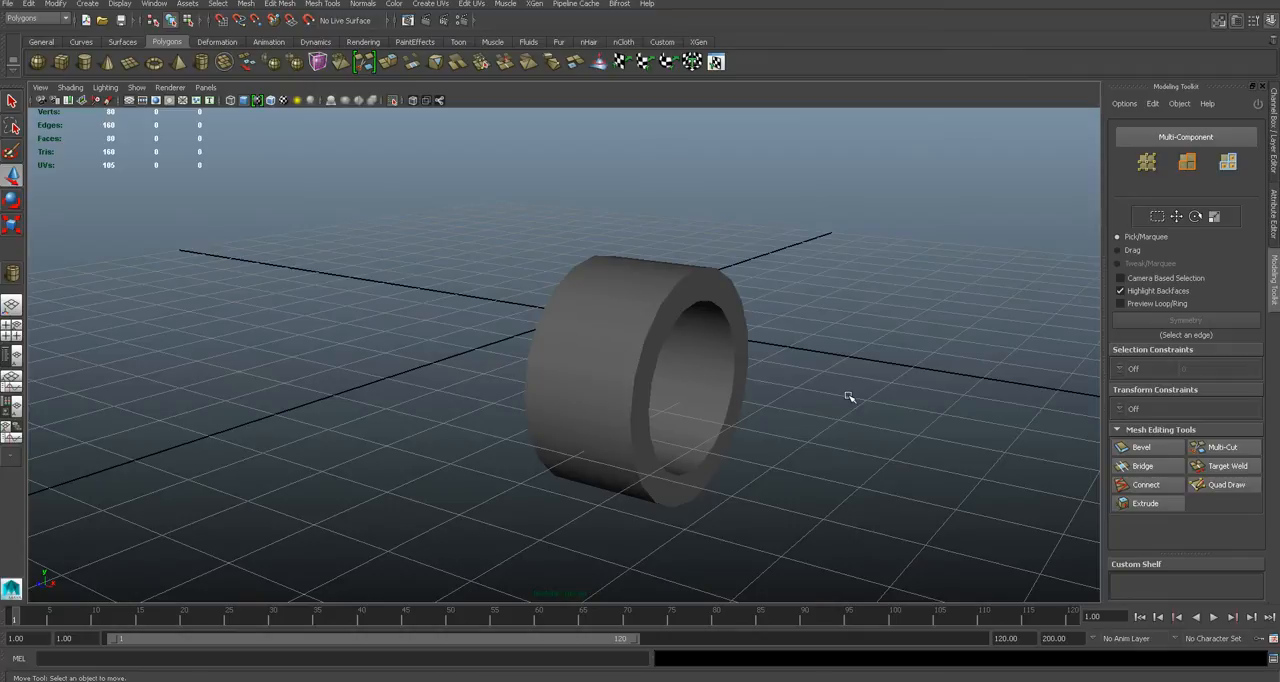
pyautogui.hotkey('shift', 'i')
pyautogui.click(621, 344)
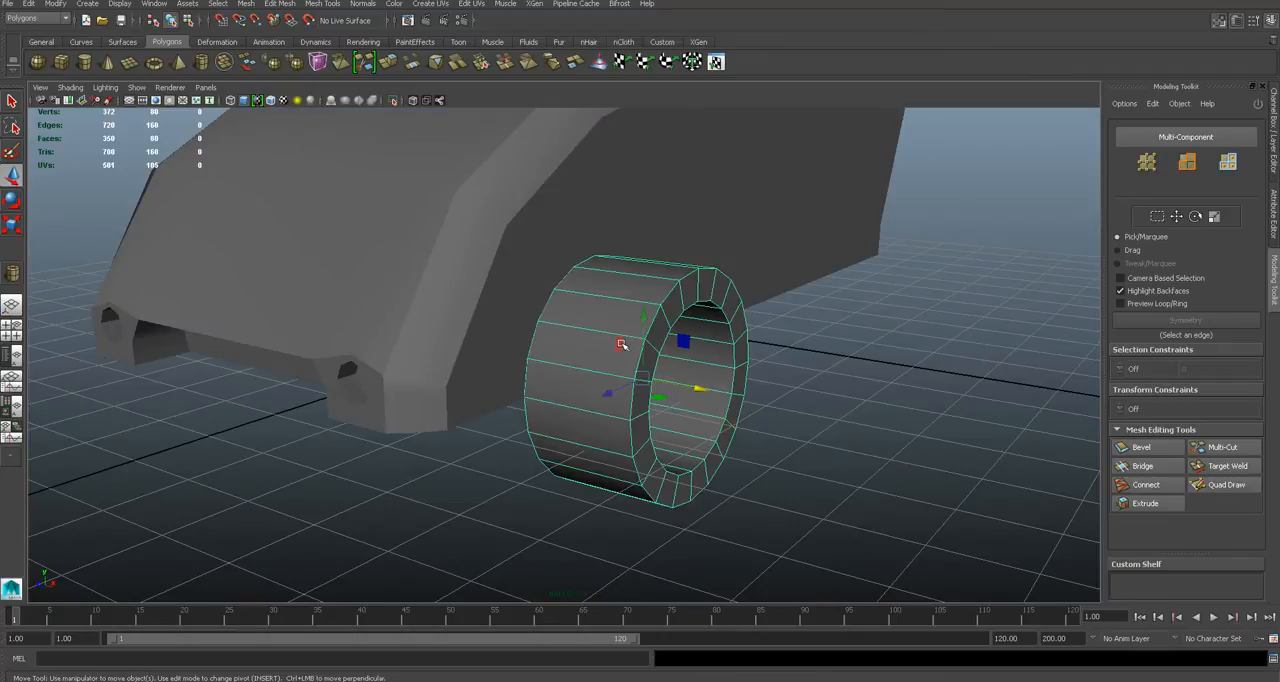
pyautogui.hotkey('shift', 'i')
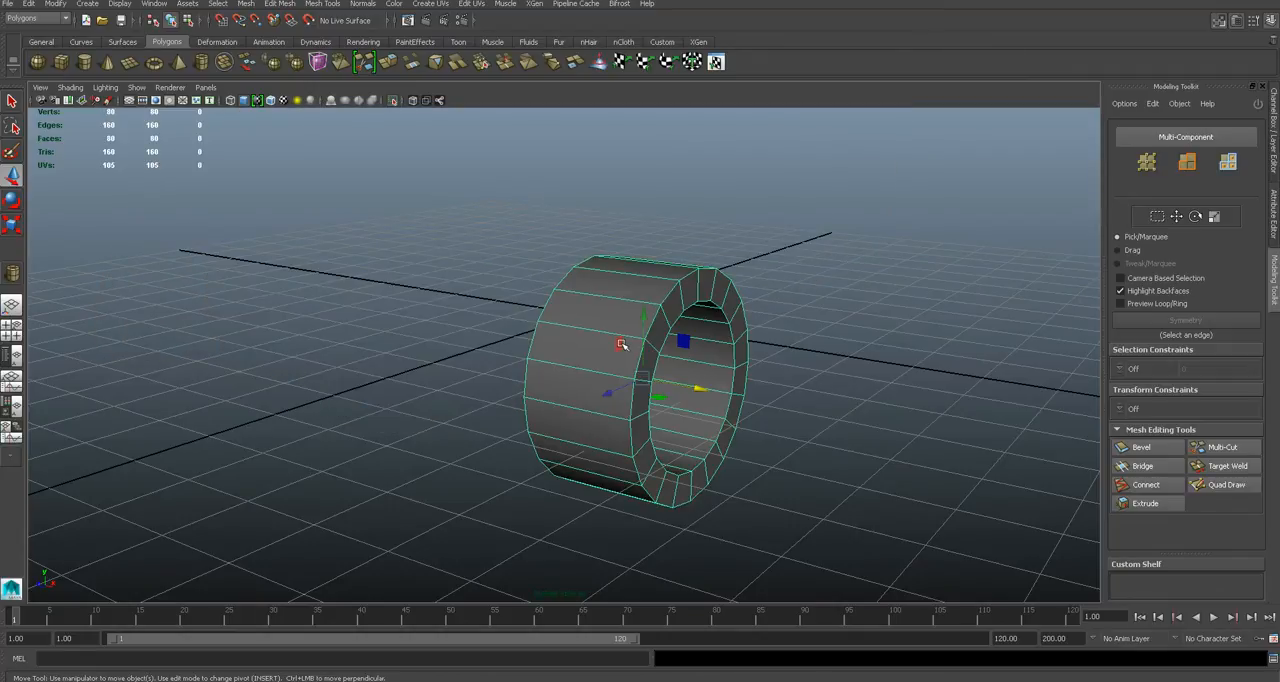
# - Compare the wheel pipe's side profile with the tyres in the toy car reference photo in the browser
pyautogui.keyDown('alt'); pyautogui.moveTo(651, 381); pyautogui.dragTo(561, 369); pyautogui.keyUp('alt')
pyautogui.keyDown('alt'); pyautogui.moveTo(481, 519); pyautogui.dragTo(633, 467, button='middle'); pyautogui.keyUp('alt')
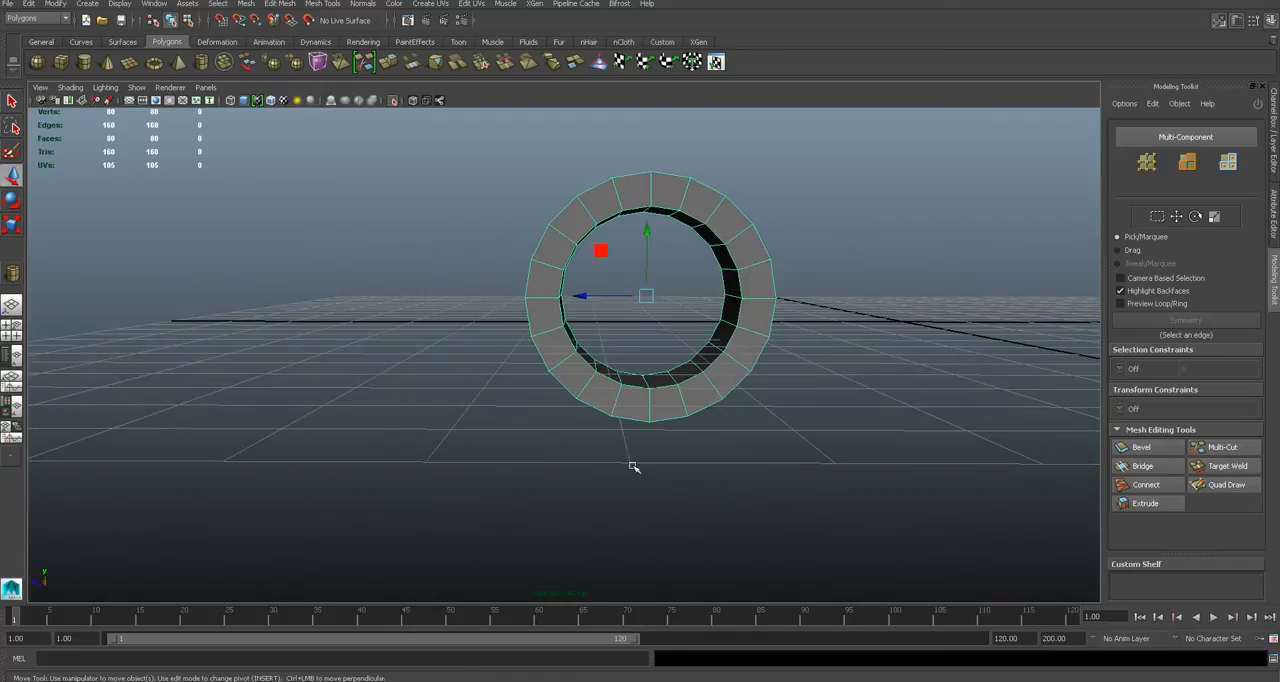
pyautogui.hotkey('alt', 'Tab')
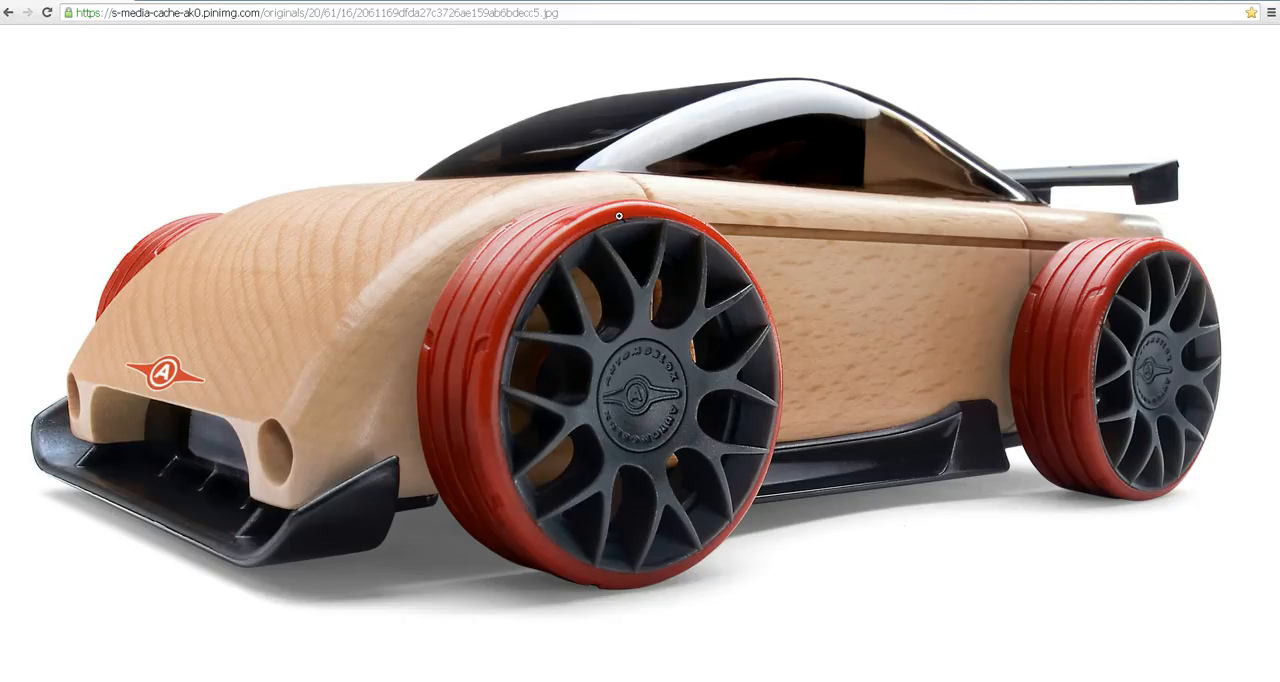
pyautogui.hotkey('alt', 'Tab')
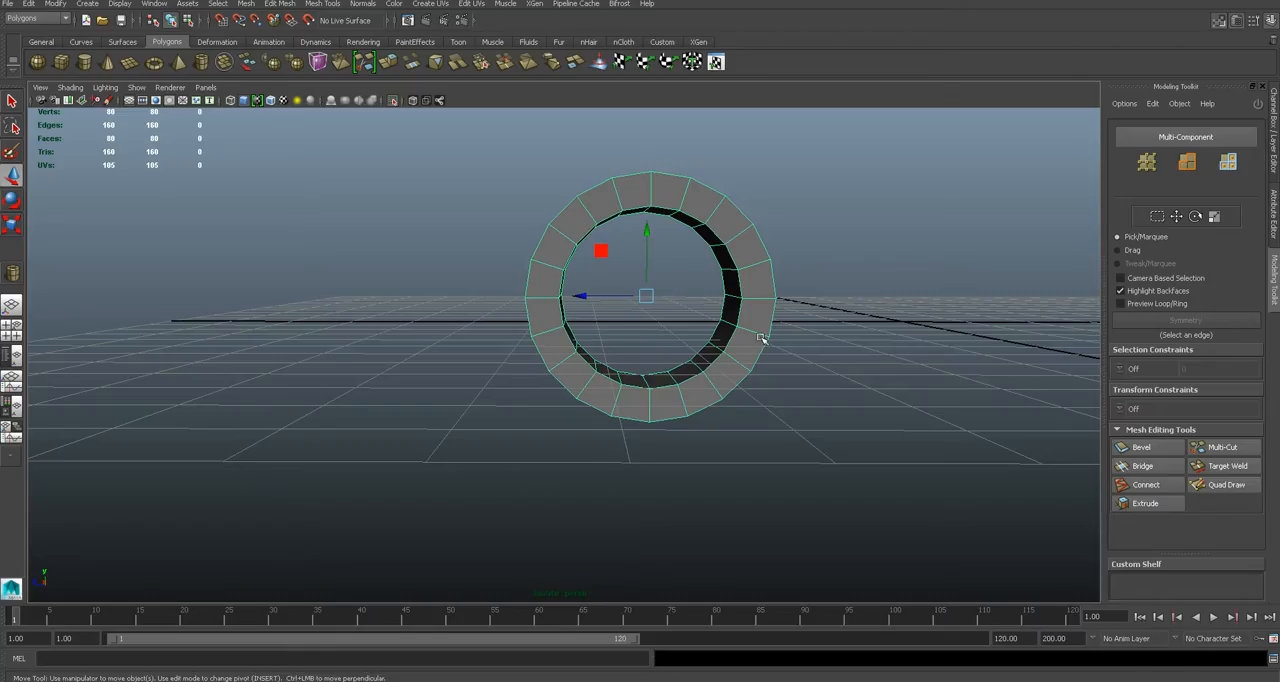
# - Thin the wheel pipe's wall to a thickness of 0.15 in its creation history and inspect the ring
pyautogui.click(1272, 215)
pyautogui.click(1102, 127)
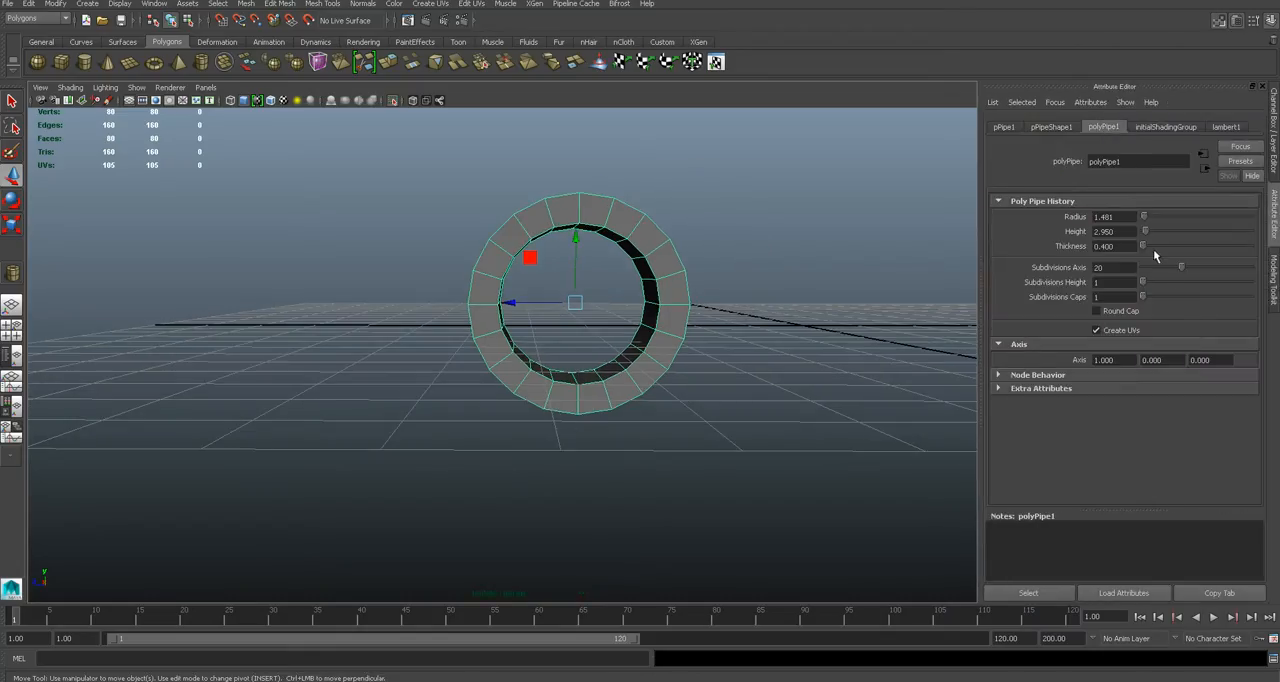
pyautogui.moveTo(1145, 250); pyautogui.dragTo(1135, 249)
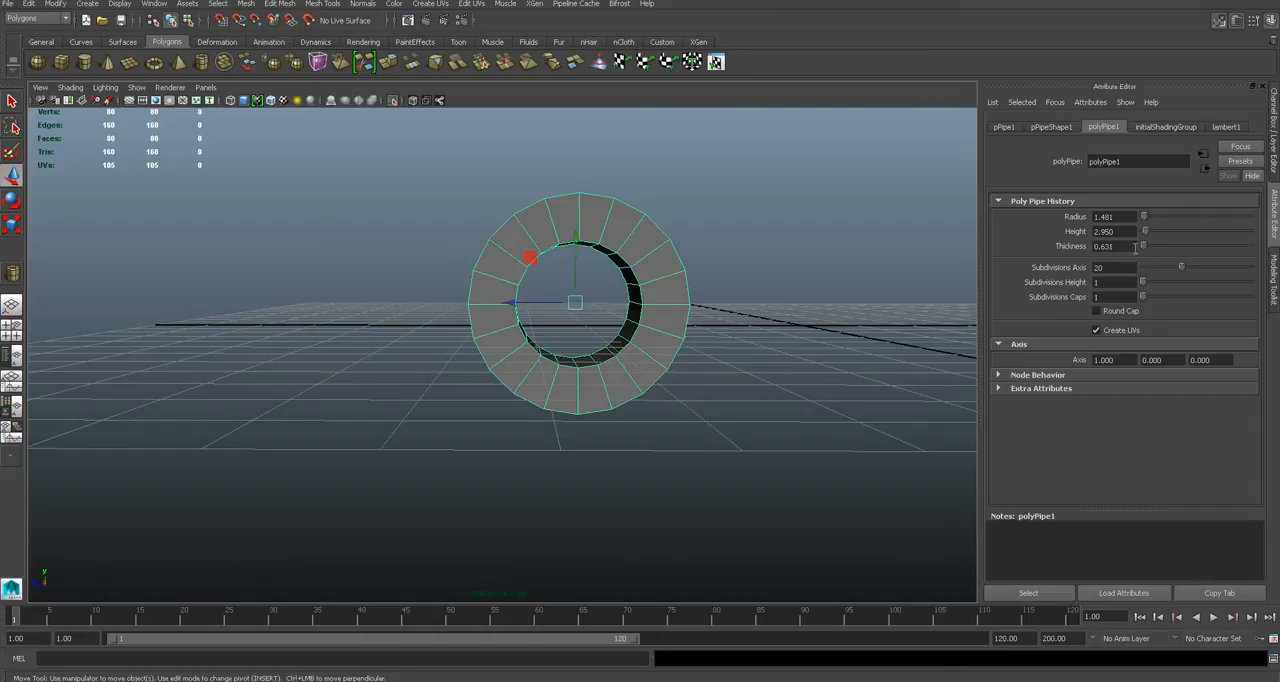
pyautogui.write('0.1')
pyautogui.press('Return')
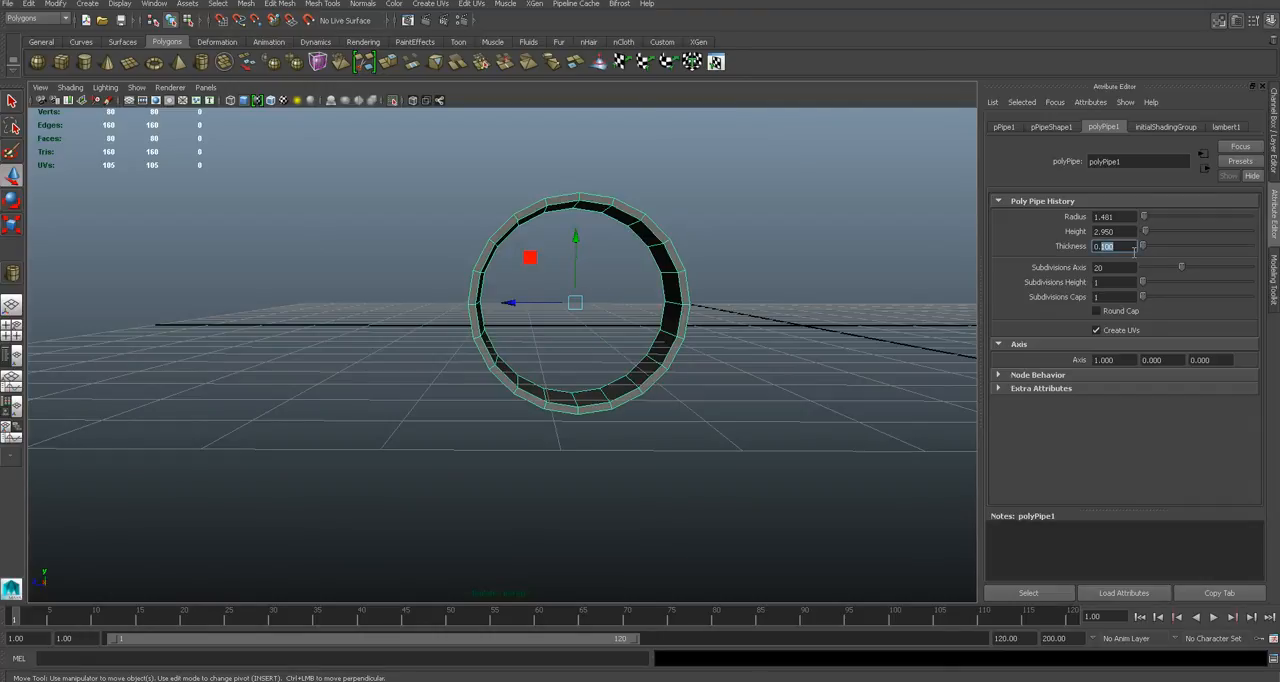
pyautogui.press('Return')
pyautogui.keyDown('alt'); pyautogui.moveTo(681, 296); pyautogui.dragTo(709, 322); pyautogui.keyUp('alt')
pyautogui.scroll(3, 702, 294)
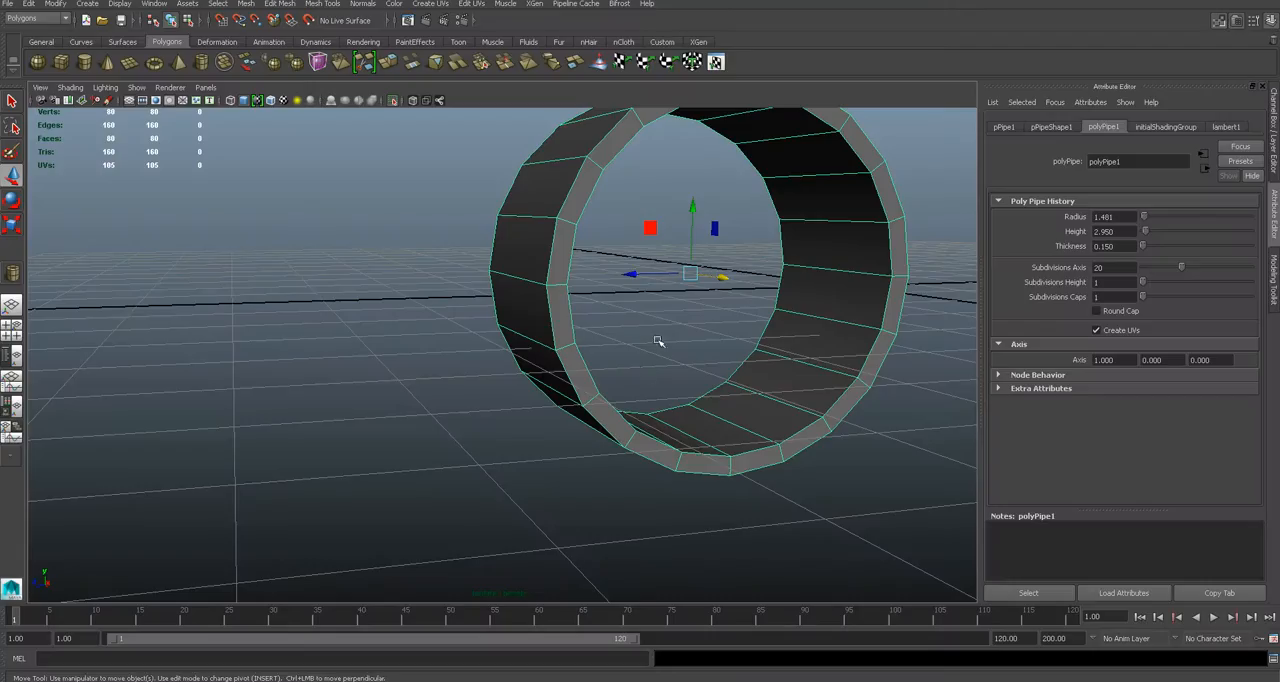
pyautogui.keyDown('alt'); pyautogui.moveTo(657, 342); pyautogui.dragTo(597, 400); pyautogui.keyUp('alt')
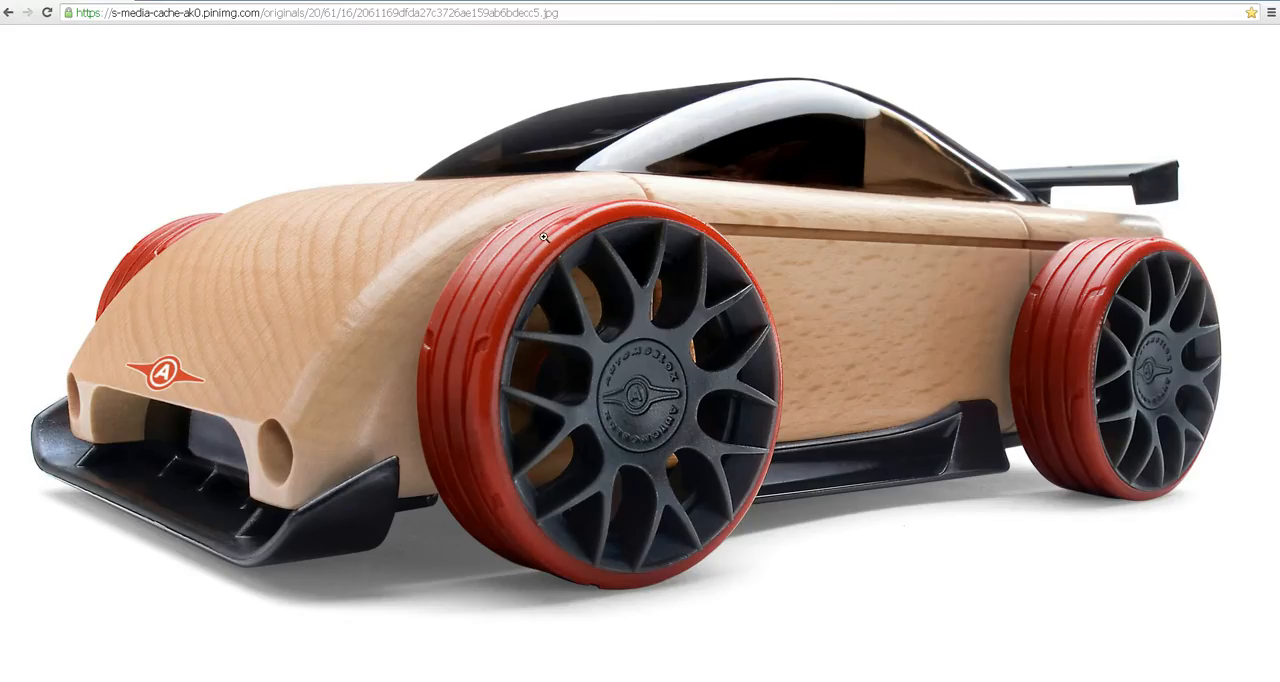
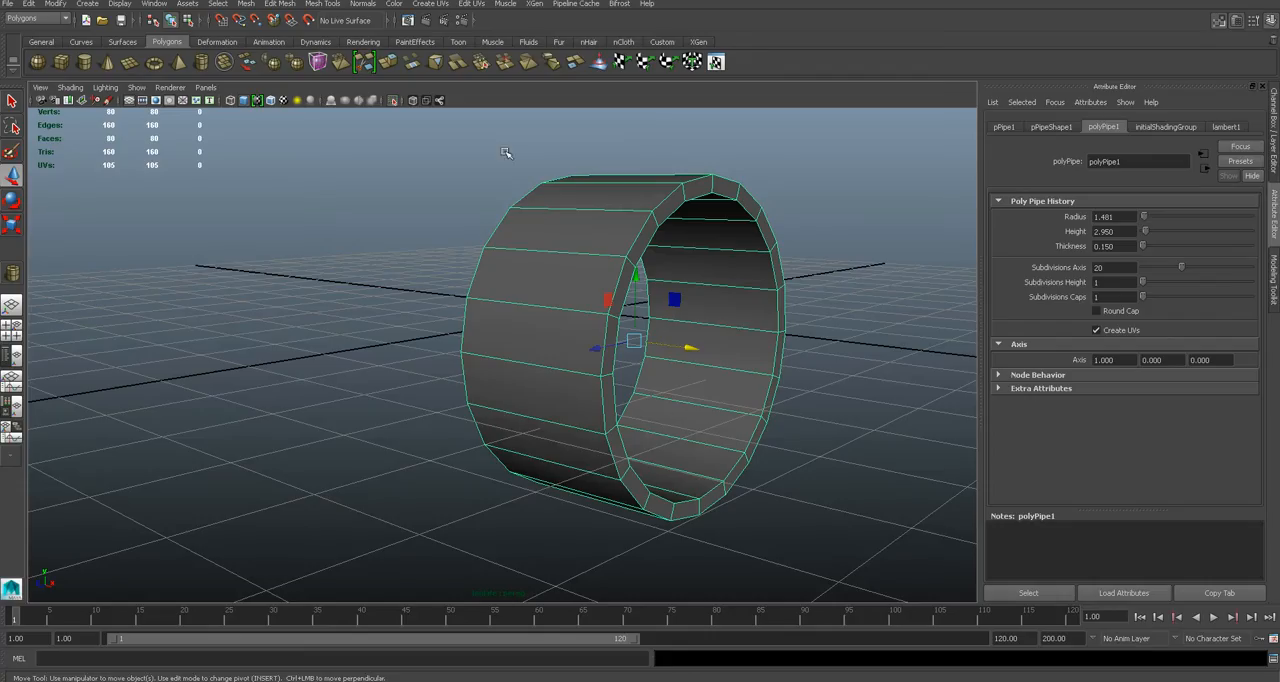
# - Scale the wheel pipe narrower across its width to about 0.74
pyautogui.press('r')
pyautogui.moveTo(689, 340)
pyautogui.keyDown('alt'); pyautogui.mouseDown()
pyautogui.moveTo(710, 337)
pyautogui.moveTo(685, 334)
pyautogui.mouseUp(); pyautogui.keyUp('alt')
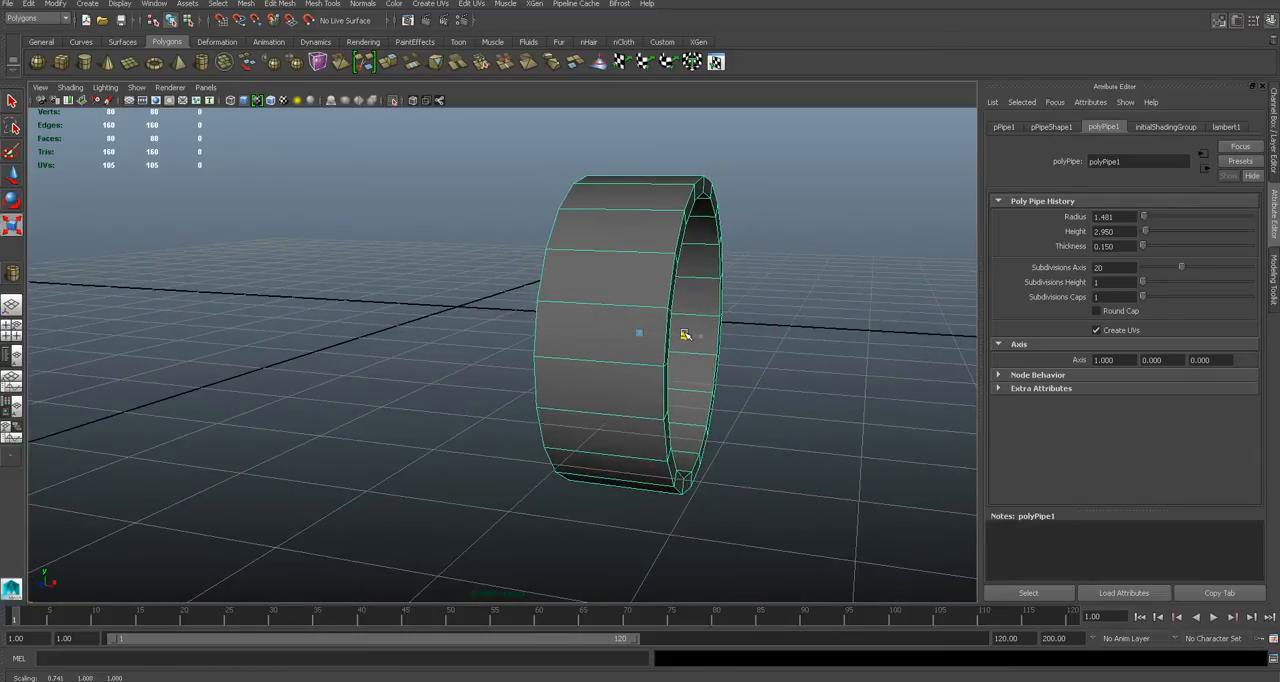
pyautogui.keyDown('alt'); pyautogui.moveTo(697, 291); pyautogui.dragTo(640, 260); pyautogui.keyUp('alt')
# - Insert 3 evenly spaced edge loops around the wheel pipe's outer surface with the Insert Edge Loop Tool
pyautogui.click(322, 3)
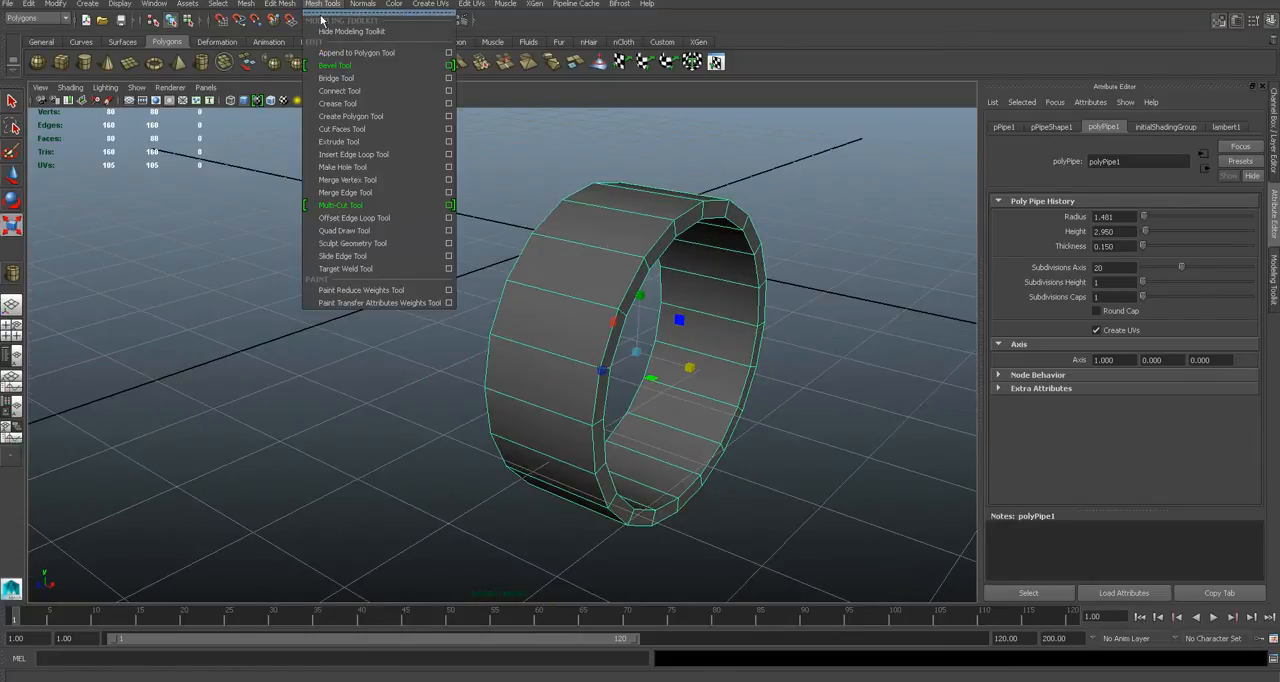
pyautogui.click(452, 164)
pyautogui.click(835, 236)
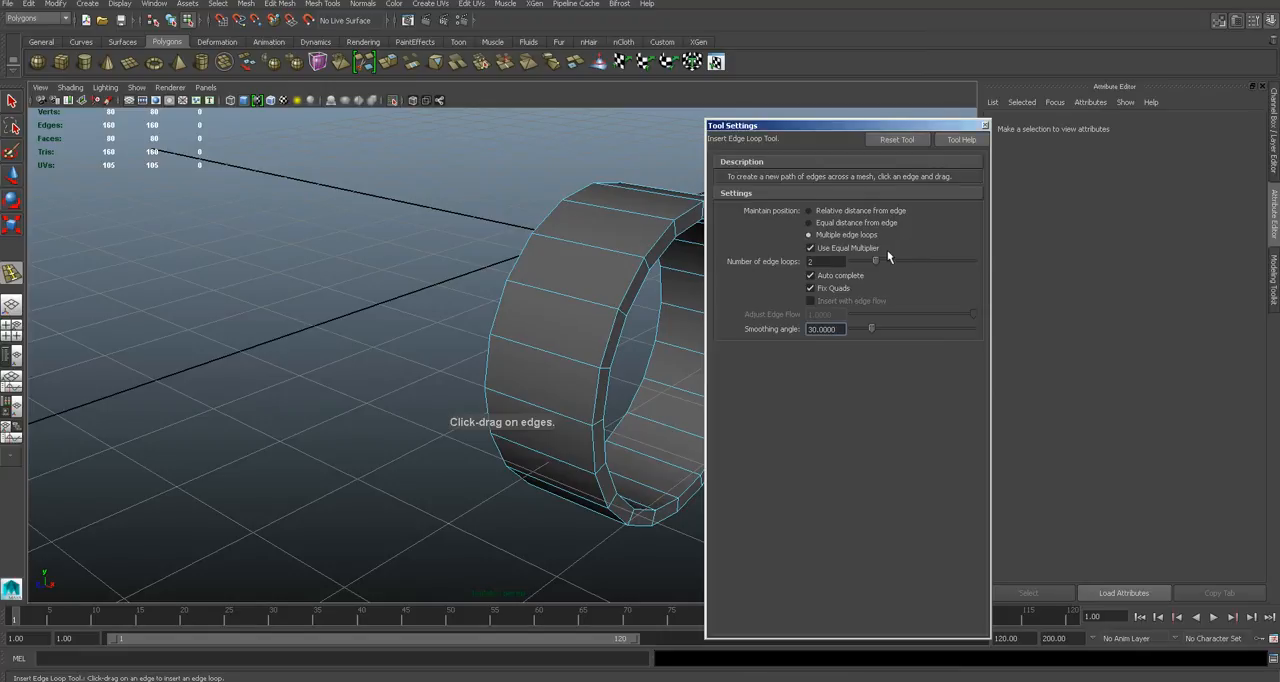
pyautogui.click(603, 251)
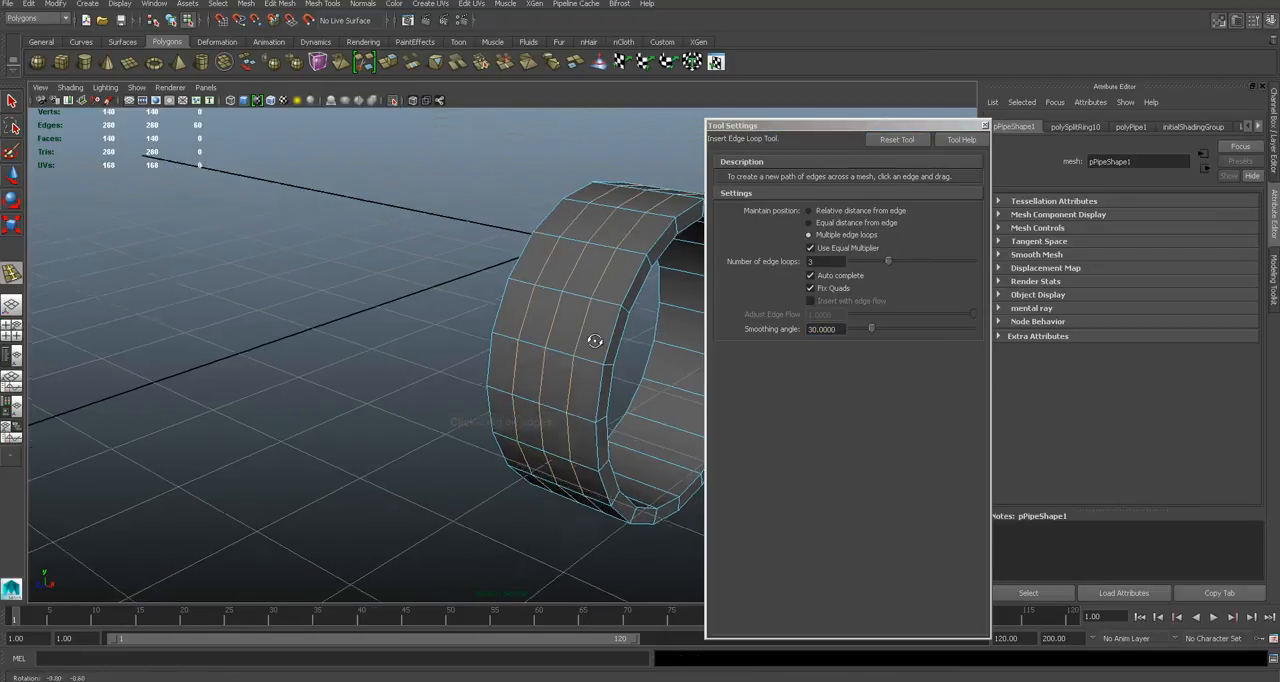
pyautogui.keyDown('alt'); pyautogui.moveTo(591, 337); pyautogui.dragTo(643, 337); pyautogui.keyUp('alt')
pyautogui.press('q')
pyautogui.keyDown('alt'); pyautogui.moveTo(660, 278); pyautogui.dragTo(610, 305, button='middle'); pyautogui.keyUp('alt')
pyautogui.click(985, 126)
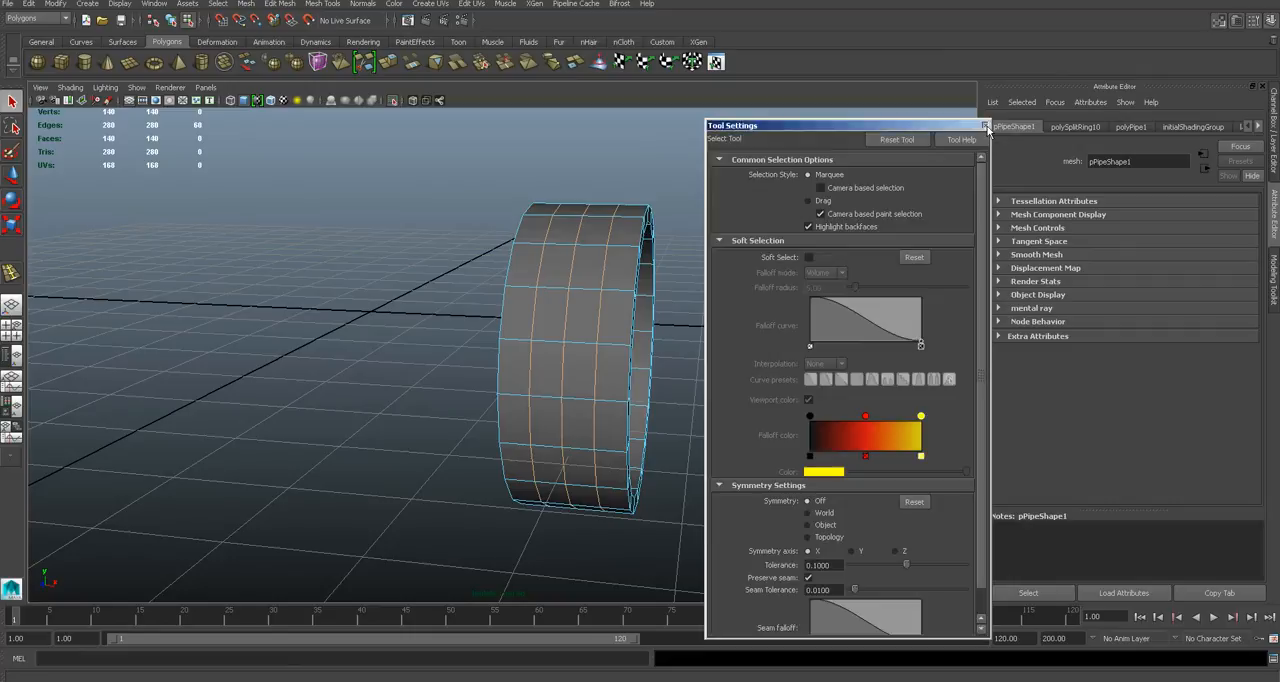
# - Bevel the three inserted tread edge loops with an offset of about 0.35 to form narrow strips
pyautogui.keyDown('alt'); pyautogui.moveTo(625, 205); pyautogui.dragTo(541, 198); pyautogui.keyUp('alt')
pyautogui.scroll(3, 547, 209)
pyautogui.click(279, 3)
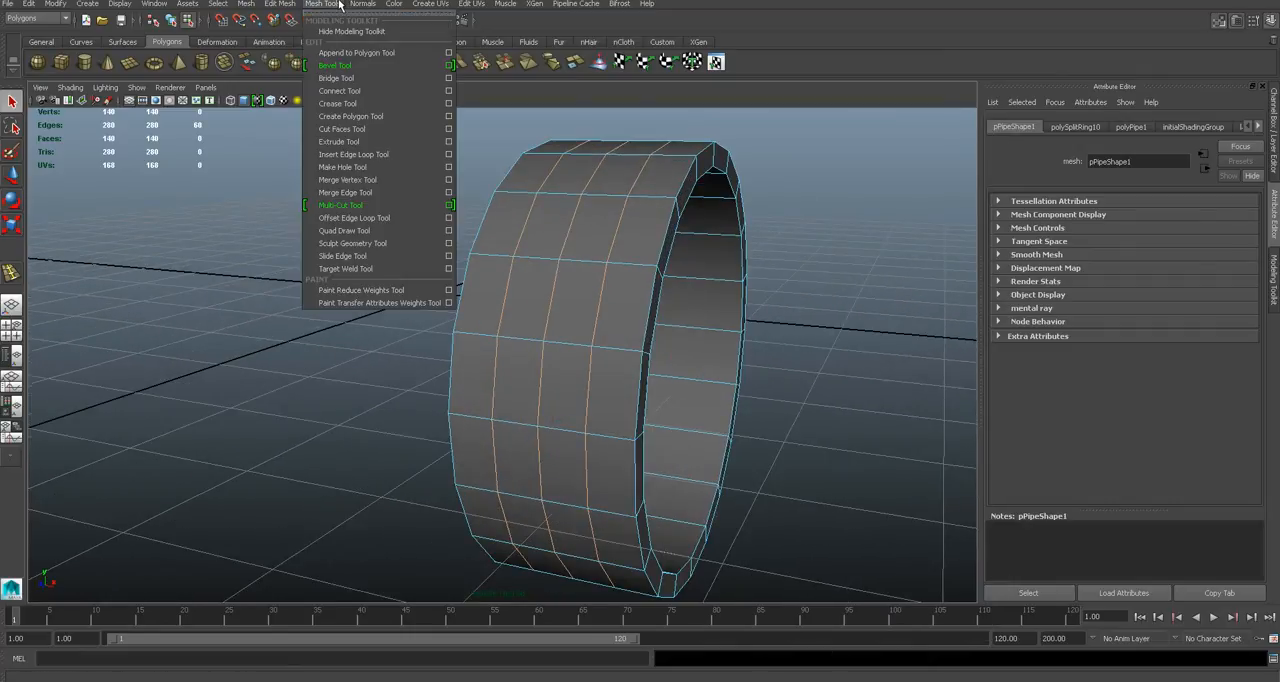
pyautogui.click(350, 62)
pyautogui.moveTo(620, 205)
pyautogui.mouseDown()
pyautogui.moveTo(657, 203)
pyautogui.moveTo(640, 205)
pyautogui.mouseUp()
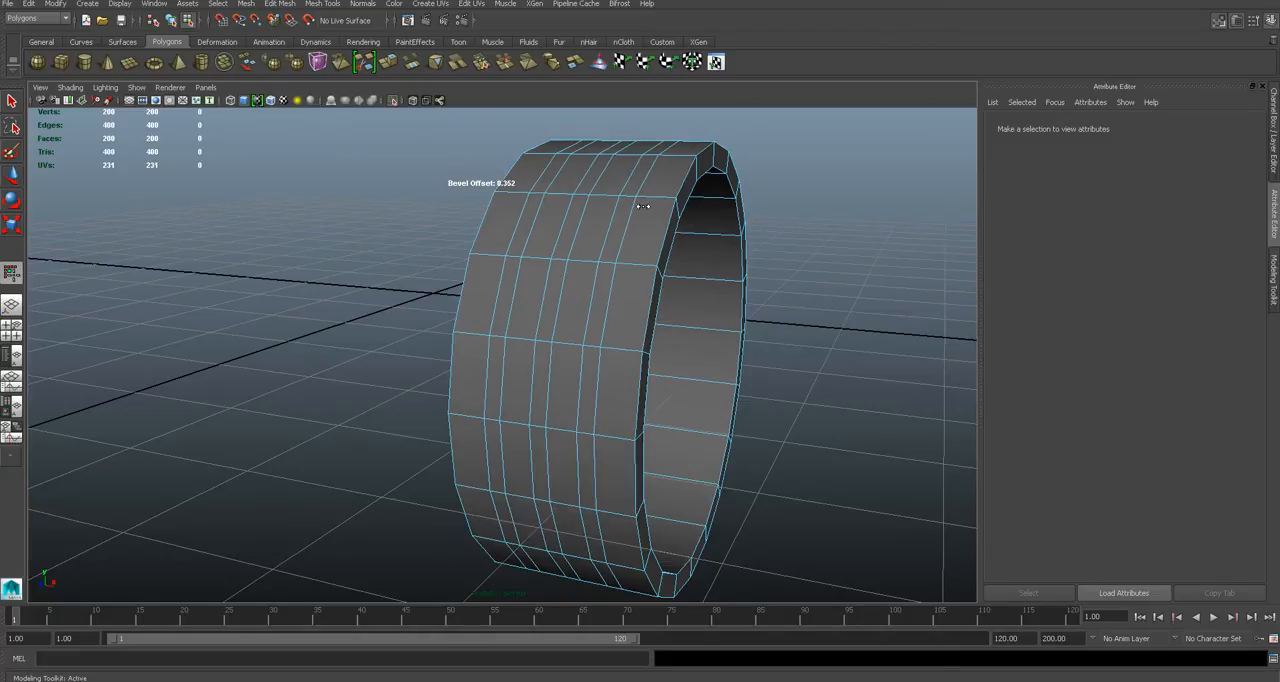
pyautogui.keyDown('alt'); pyautogui.moveTo(651, 269); pyautogui.dragTo(586, 260); pyautogui.keyUp('alt')
pyautogui.moveTo(586, 260); pyautogui.dragTo(744, 287, button='right')
pyautogui.scroll(1, 634, 268)
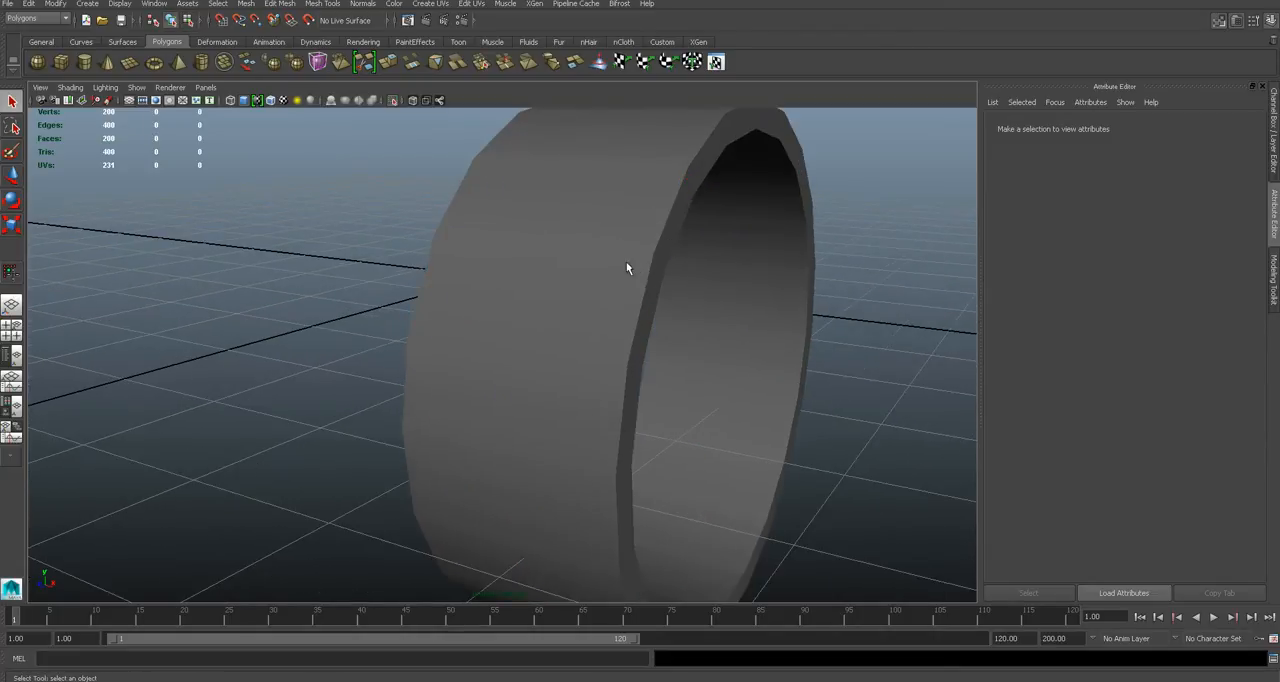
pyautogui.scroll(-1, 627, 264)
# - Extrude the narrow face strip nearest the wheel's outer side inward to cut the first tread groove
pyautogui.click(597, 257)
pyautogui.keyDown('alt'); pyautogui.moveTo(633, 257); pyautogui.dragTo(614, 280, button='right'); pyautogui.keyUp('alt')
pyautogui.click(591, 240)
pyautogui.keyDown('shift'); pyautogui.doubleClick(621, 177); pyautogui.keyUp('shift')
pyautogui.keyDown('alt'); pyautogui.moveTo(617, 200); pyautogui.dragTo(600, 245); pyautogui.keyUp('alt')
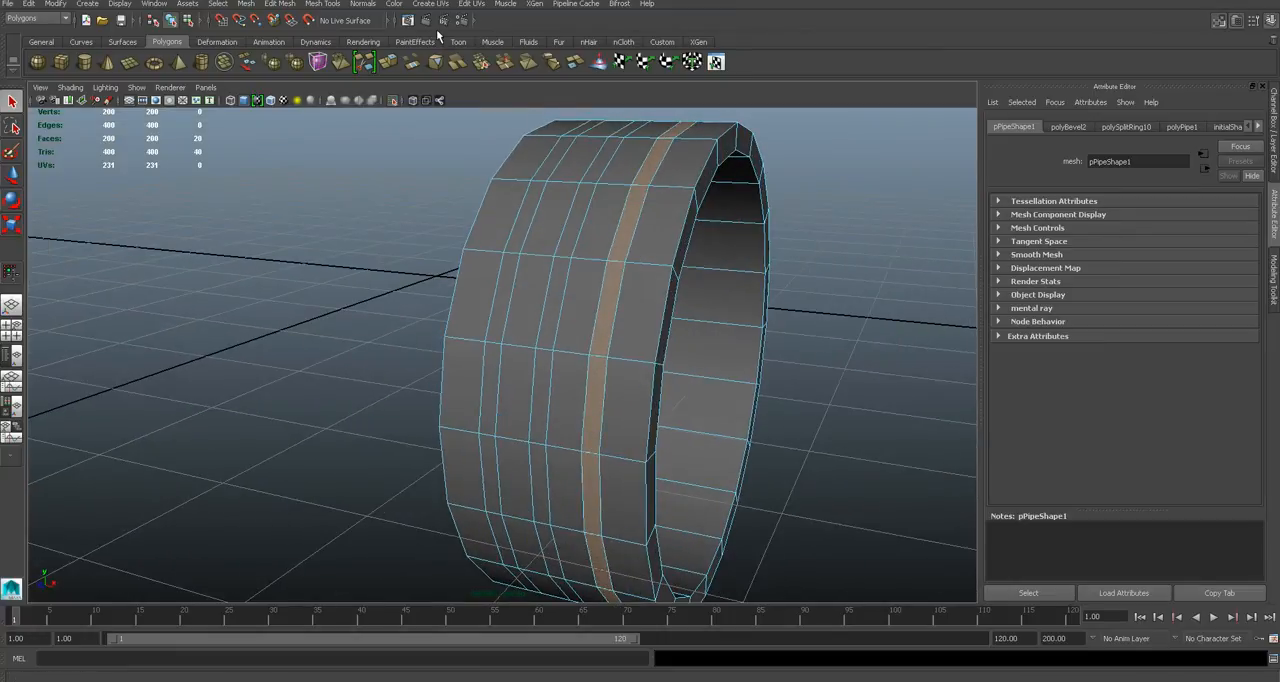
pyautogui.click(322, 3)
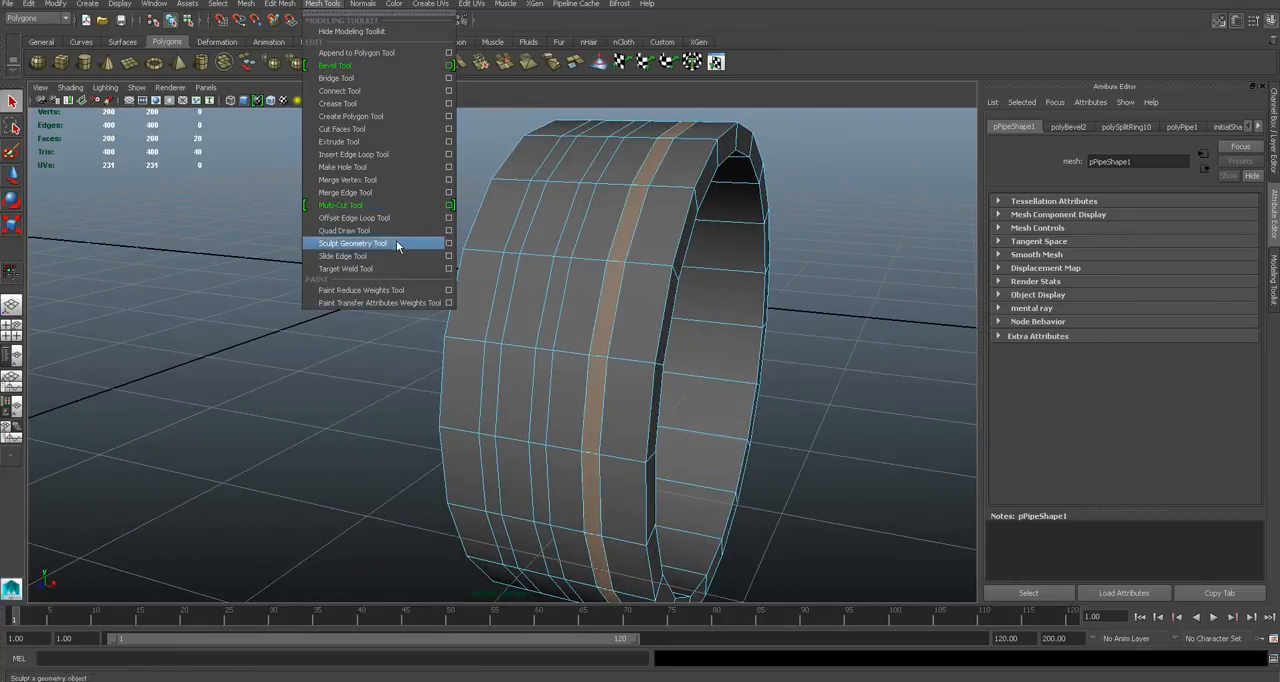
pyautogui.click(374, 147)
pyautogui.moveTo(629, 209); pyautogui.dragTo(626, 206)
pyautogui.keyDown('alt'); pyautogui.moveTo(678, 258); pyautogui.dragTo(593, 208); pyautogui.keyUp('alt')
# - Select the middle narrow face strip around the tread and extrude it inward by about -0.058
pyautogui.click(622, 210)
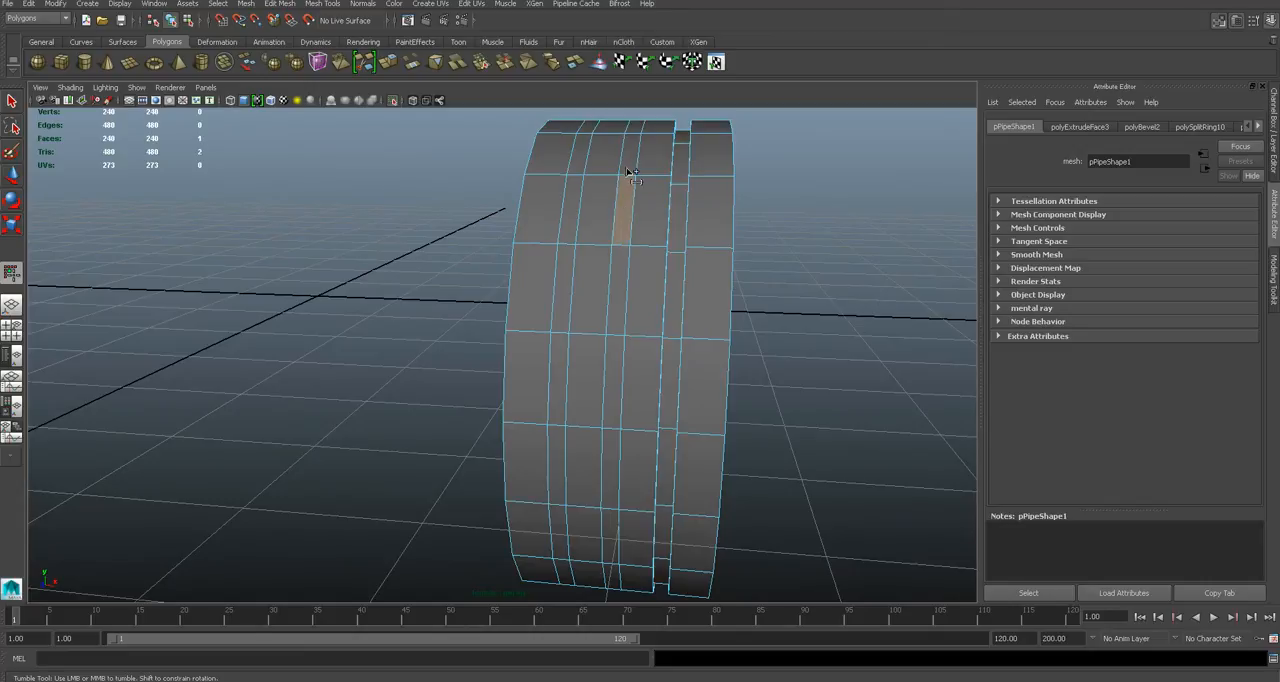
pyautogui.keyDown('shift'); pyautogui.click(628, 160); pyautogui.keyUp('shift')
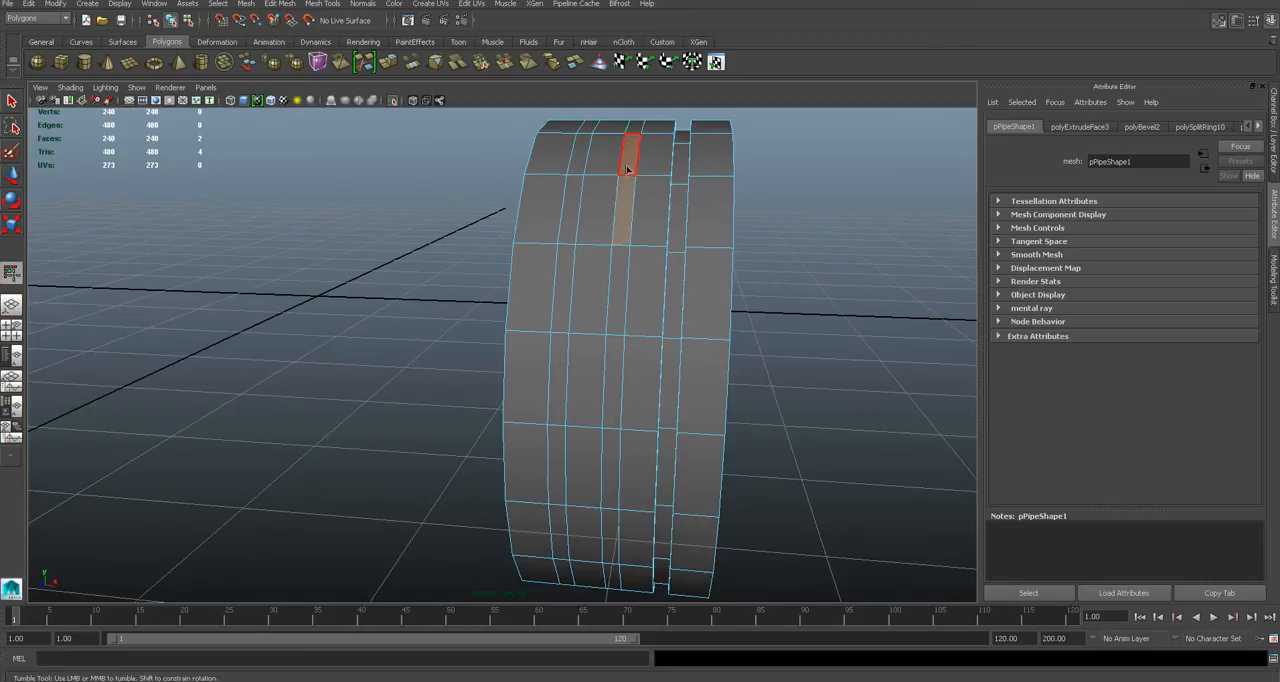
pyautogui.click(623, 288)
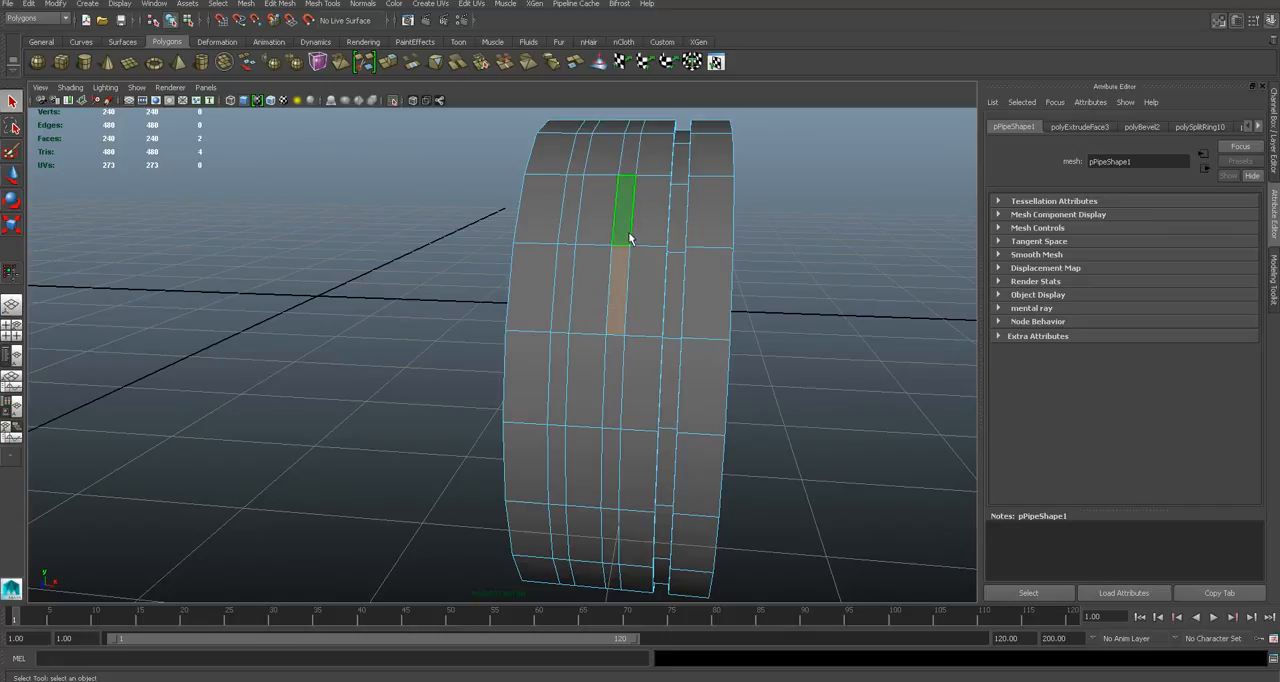
pyautogui.doubleClick(627, 160)
pyautogui.keyDown('alt'); pyautogui.moveTo(627, 160); pyautogui.dragTo(521, 145); pyautogui.keyUp('alt')
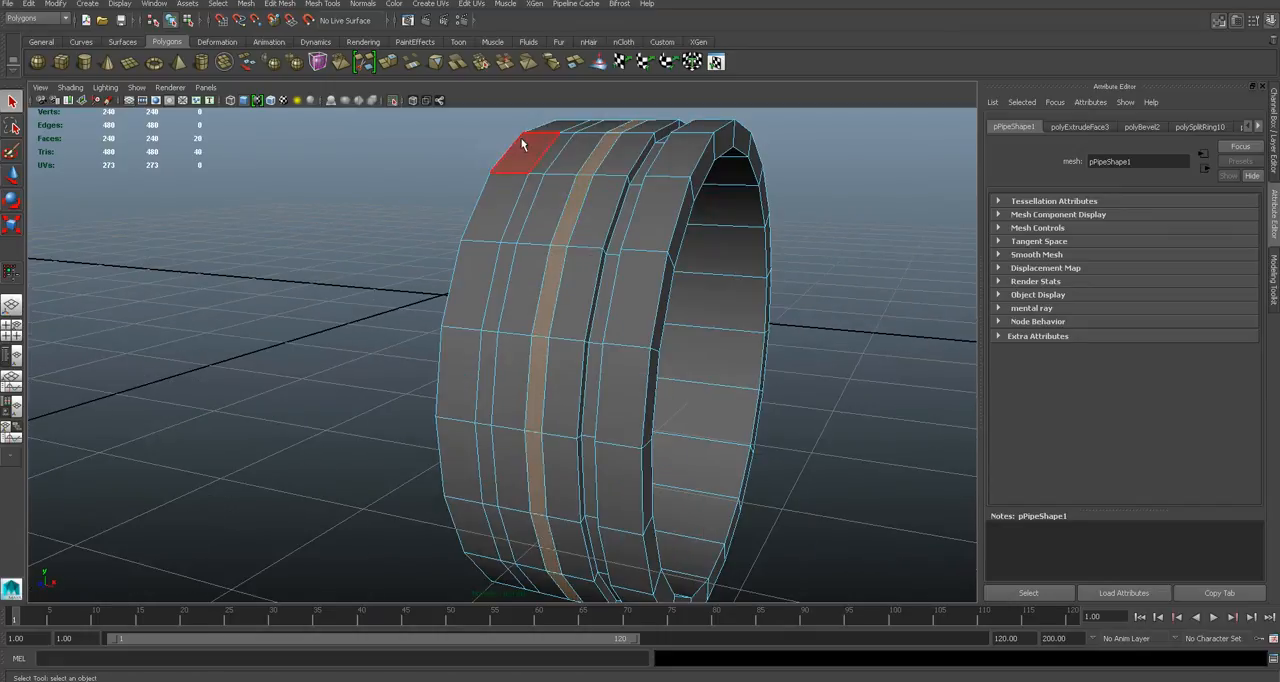
pyautogui.click(312, 4)
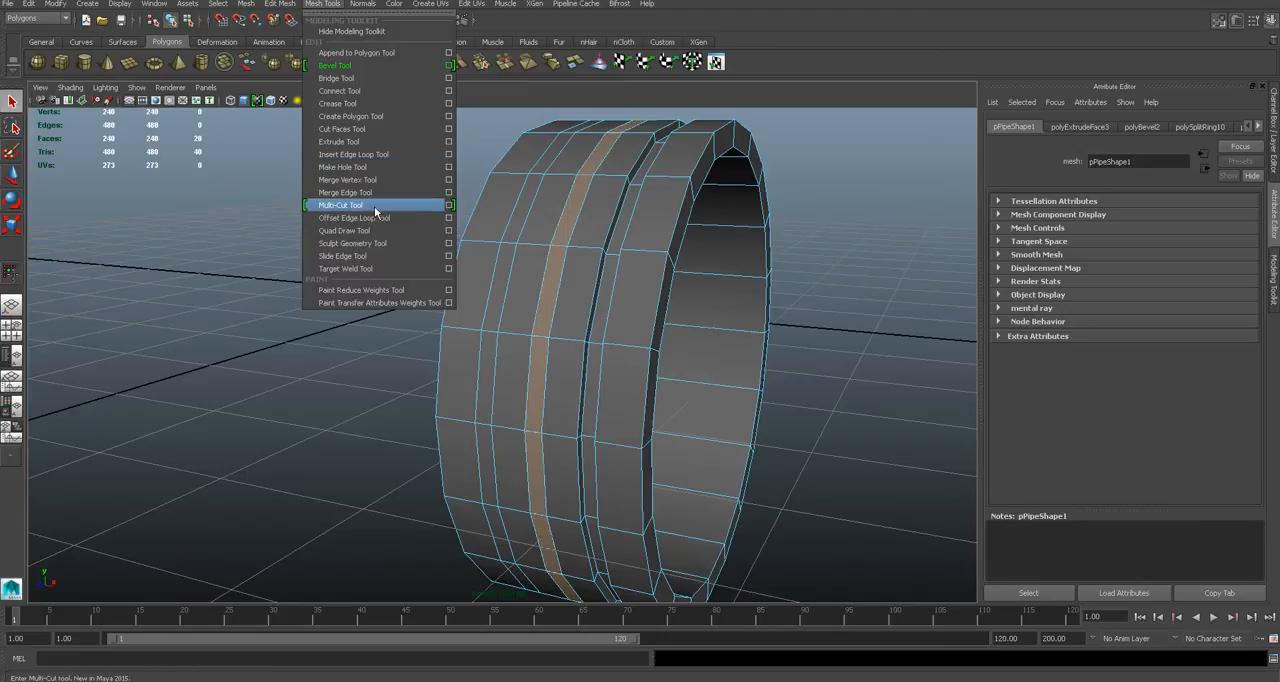
pyautogui.click(374, 142)
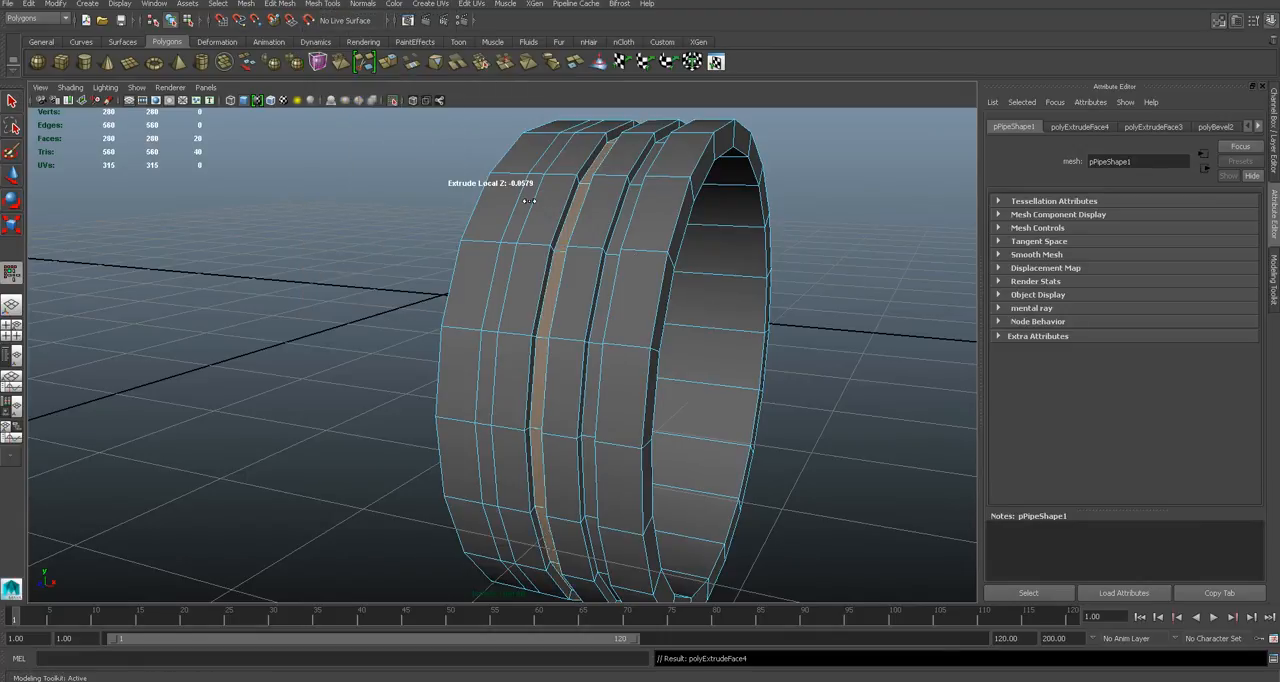
pyautogui.click(806, 258)
pyautogui.keyDown('alt'); pyautogui.moveTo(806, 258); pyautogui.dragTo(542, 254); pyautogui.keyUp('alt')
# - Select the remaining narrow face strip around the tread and extrude it inward by about -0.058
pyautogui.press('q')
pyautogui.click(563, 229)
pyautogui.keyDown('shift'); pyautogui.click(567, 170); pyautogui.keyUp('shift')
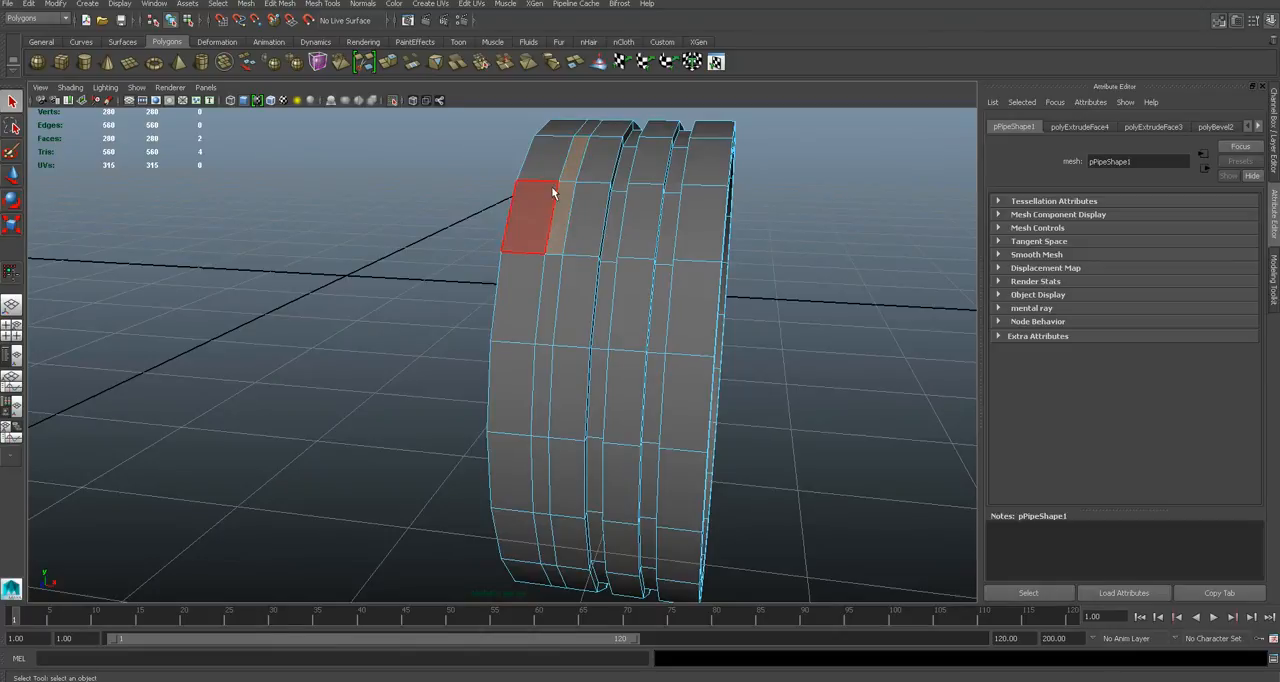
pyautogui.keyDown('shift'); pyautogui.click(557, 298); pyautogui.keyUp('shift')
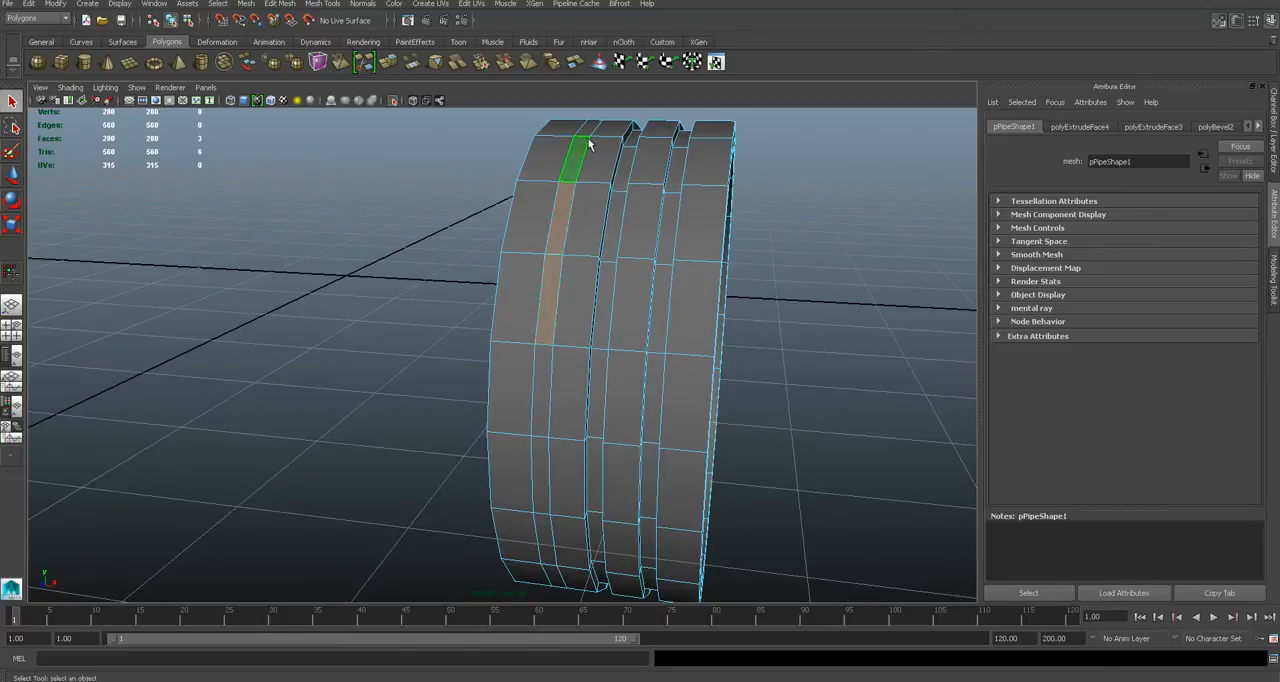
pyautogui.click(440, 298)
pyautogui.click(548, 298)
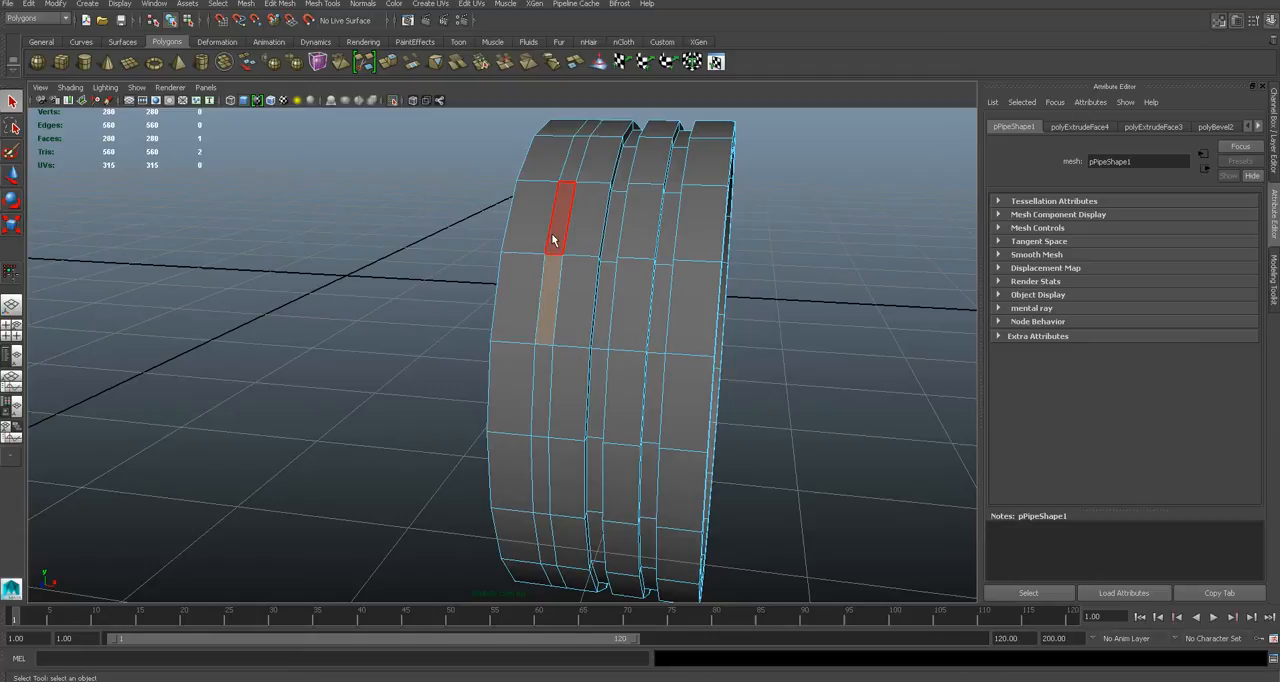
pyautogui.keyDown('shift'); pyautogui.doubleClick(553, 240); pyautogui.keyUp('shift')
pyautogui.click(312, 20)
pyautogui.click(322, 4)
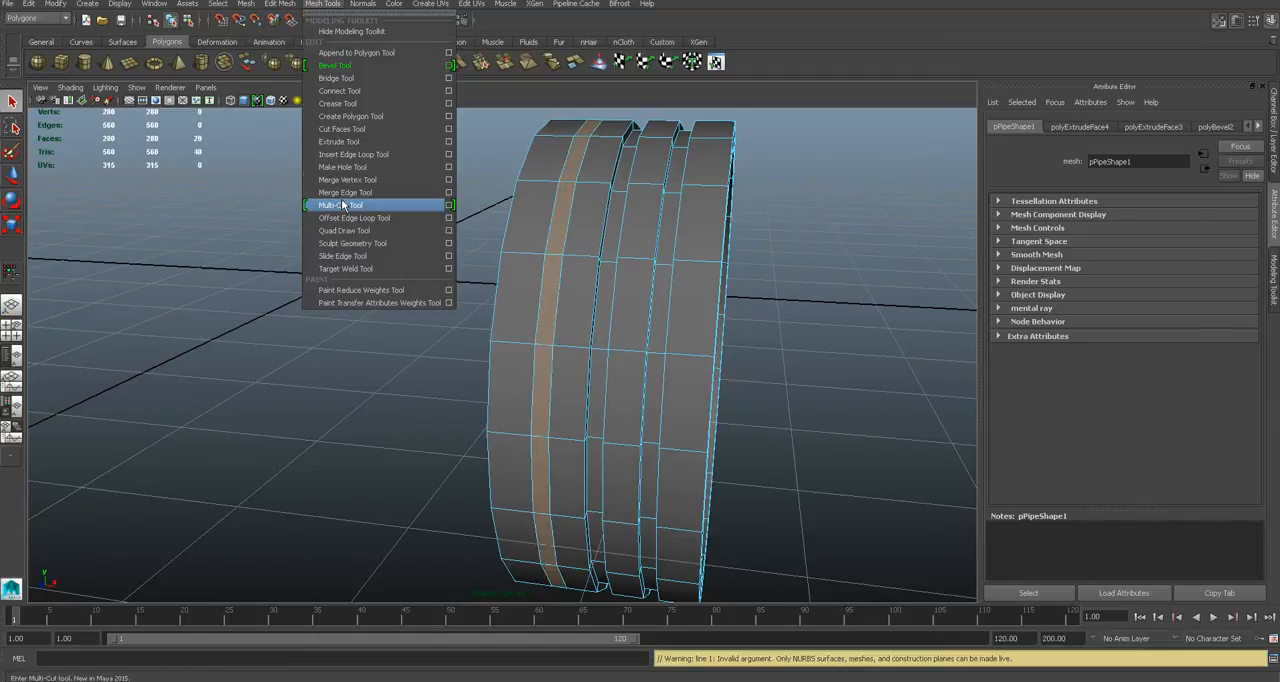
pyautogui.click(348, 142)
pyautogui.keyDown('alt'); pyautogui.moveTo(696, 295); pyautogui.dragTo(645, 288); pyautogui.keyUp('alt')
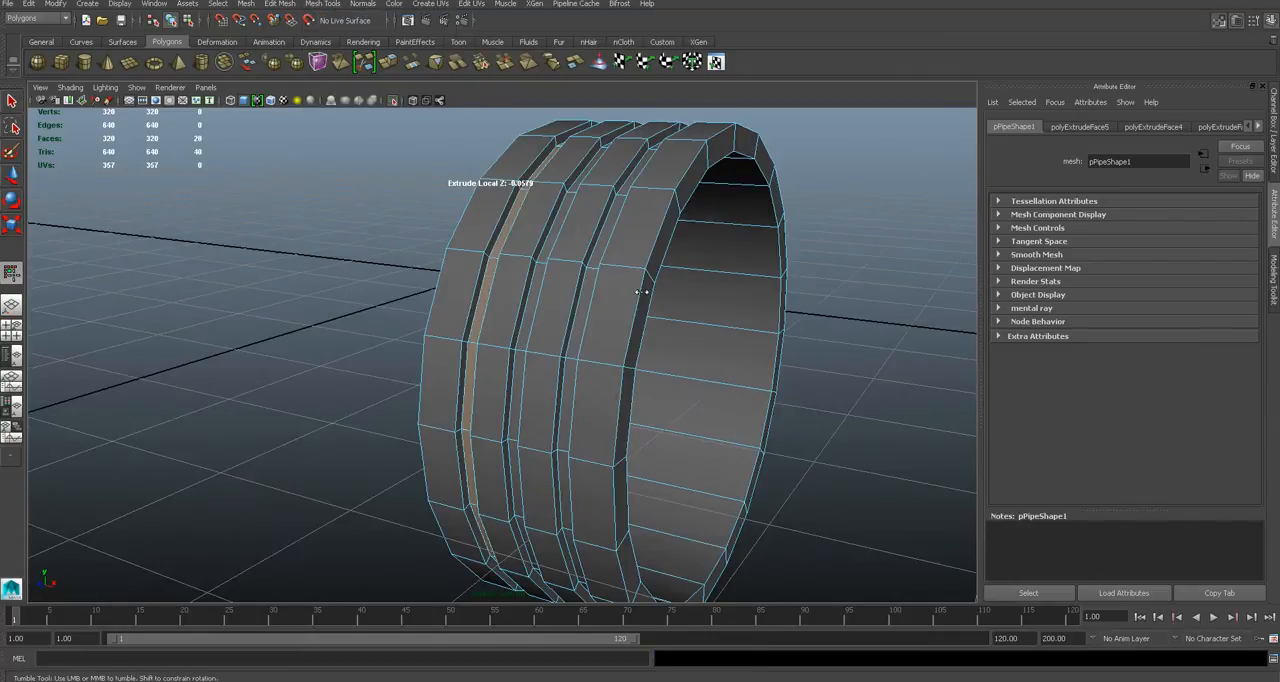
pyautogui.click(16, 103)
pyautogui.click(261, 303)
# - Preview the grooved tyre smoothed and return to the unsmoothed display to inspect the groove edges
pyautogui.scroll(-3, 511, 441)
pyautogui.scroll(3, 513, 441)
pyautogui.press('3')
pyautogui.moveTo(587, 397)
pyautogui.keyDown('alt'); pyautogui.mouseDown()
pyautogui.moveTo(383, 384)
pyautogui.moveTo(591, 414)
pyautogui.mouseUp(); pyautogui.keyUp('alt')
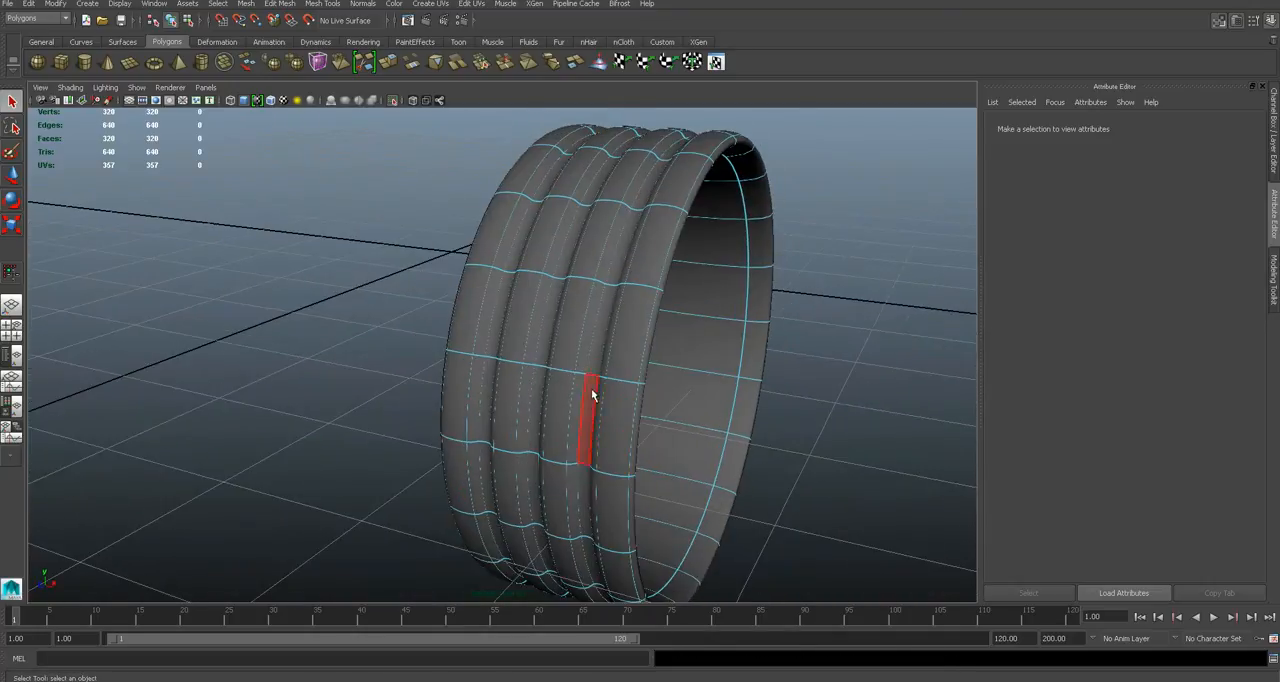
pyautogui.press('1')
pyautogui.moveTo(596, 342); pyautogui.dragTo(640, 322, button='right')
pyautogui.scroll(1, 672, 363)
pyautogui.scroll(-1, 652, 354)
# - Select the upper edge loops on both sides of all three tread grooves and bevel them
pyautogui.click(583, 349)
pyautogui.scroll(1, 638, 358)
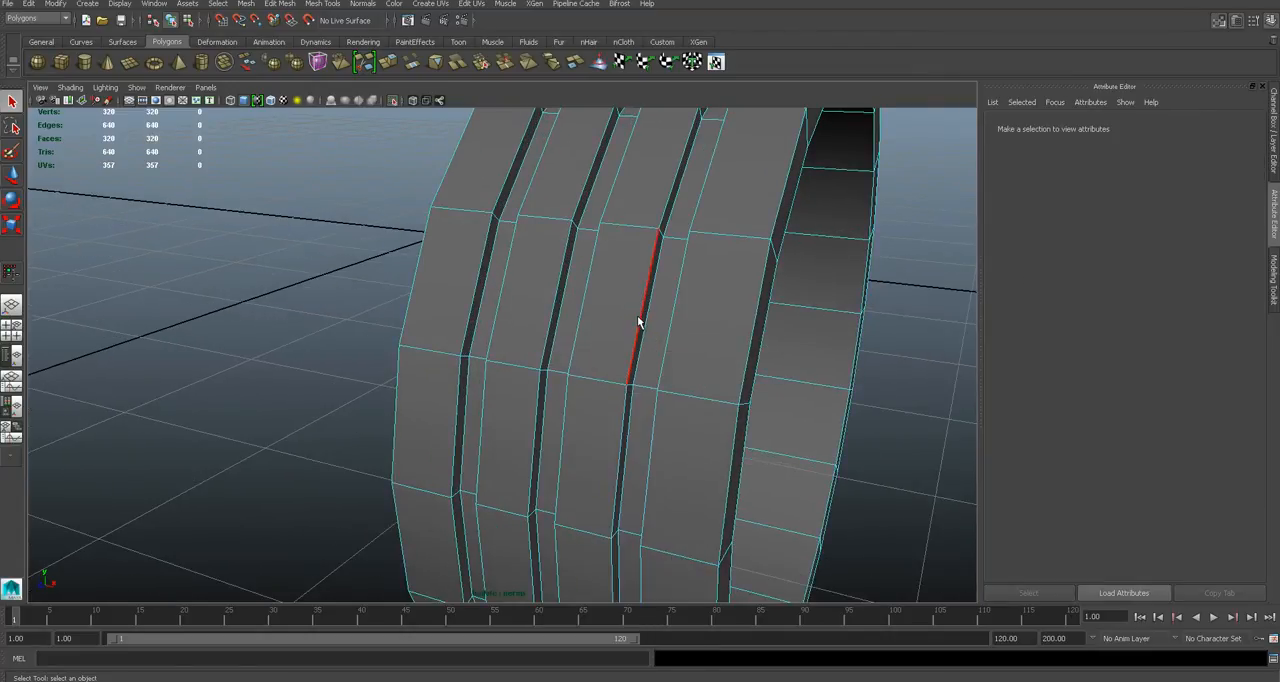
pyautogui.click(644, 322)
pyautogui.keyDown('shift'); pyautogui.doubleClick(583, 312); pyautogui.keyUp('shift')
pyautogui.keyDown('shift'); pyautogui.doubleClick(557, 294); pyautogui.keyUp('shift')
pyautogui.keyDown('alt'); pyautogui.moveTo(557, 297); pyautogui.dragTo(745, 302); pyautogui.keyUp('alt')
pyautogui.keyDown('shift'); pyautogui.doubleClick(730, 292); pyautogui.keyUp('shift')
pyautogui.keyDown('shift'); pyautogui.doubleClick(702, 300); pyautogui.keyUp('shift')
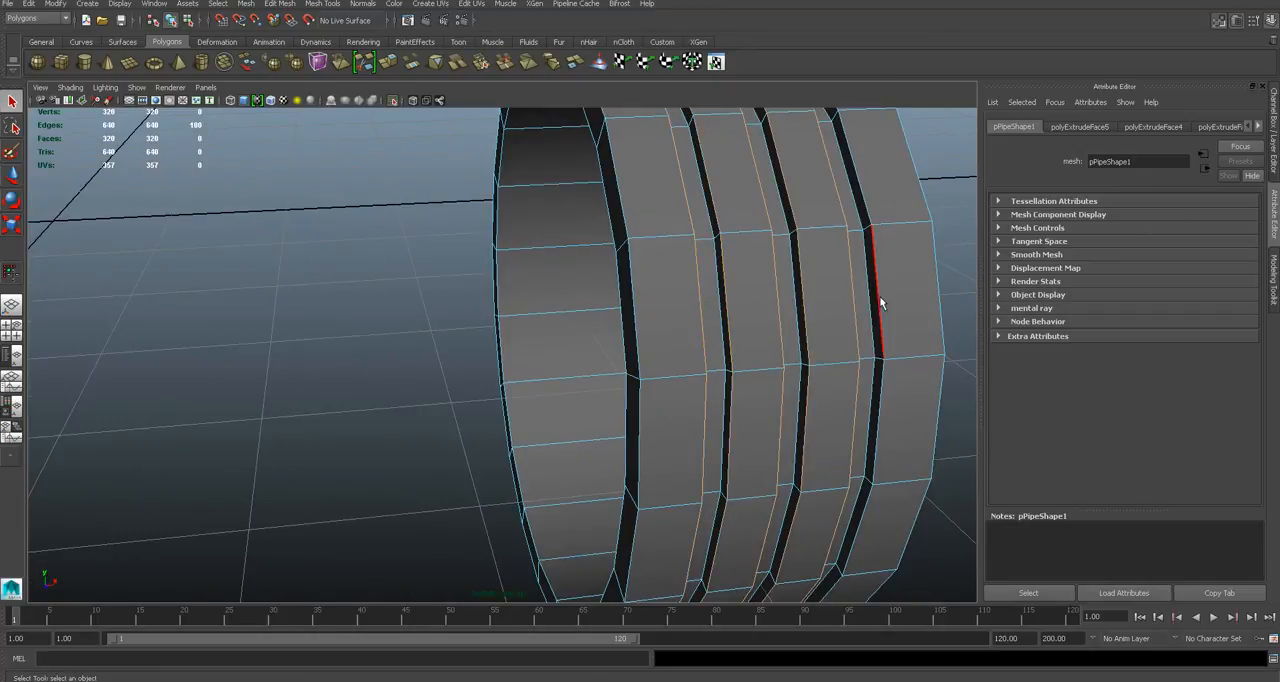
pyautogui.click(322, 3)
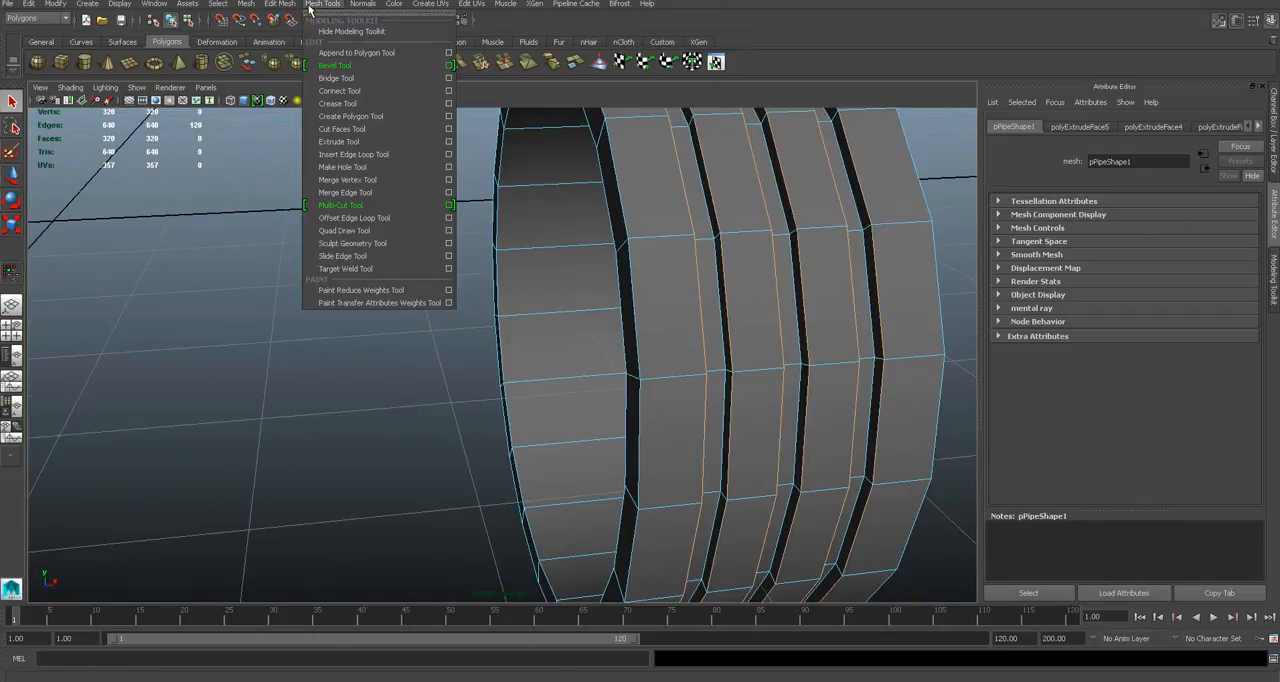
pyautogui.click(337, 70)
pyautogui.moveTo(858, 267); pyautogui.dragTo(712, 304)
pyautogui.moveTo(515, 346); pyautogui.dragTo(547, 270, button='right')
# - Bevel the tyre's outer rim edge loops on both sides with an offset of about 0.15
pyautogui.click(549, 317)
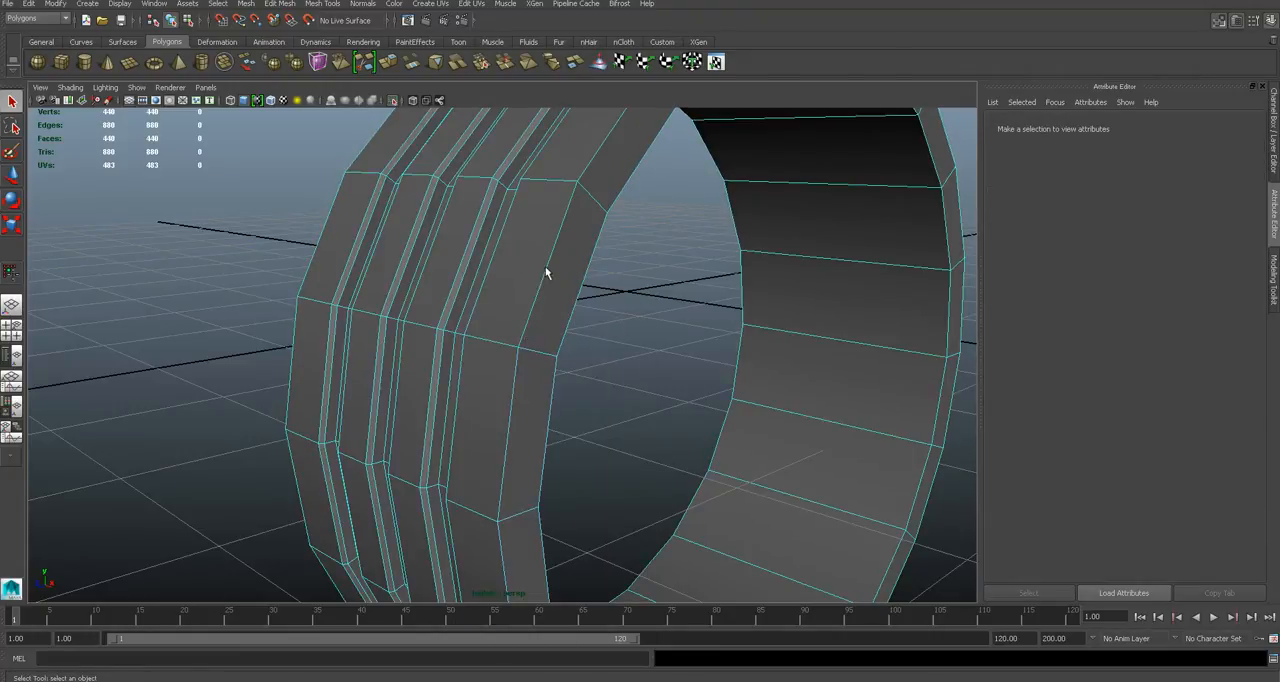
pyautogui.doubleClick(546, 278)
pyautogui.keyDown('alt'); pyautogui.moveTo(546, 278); pyautogui.dragTo(680, 330); pyautogui.keyUp('alt')
pyautogui.keyDown('shift'); pyautogui.doubleClick(688, 314); pyautogui.keyUp('shift')
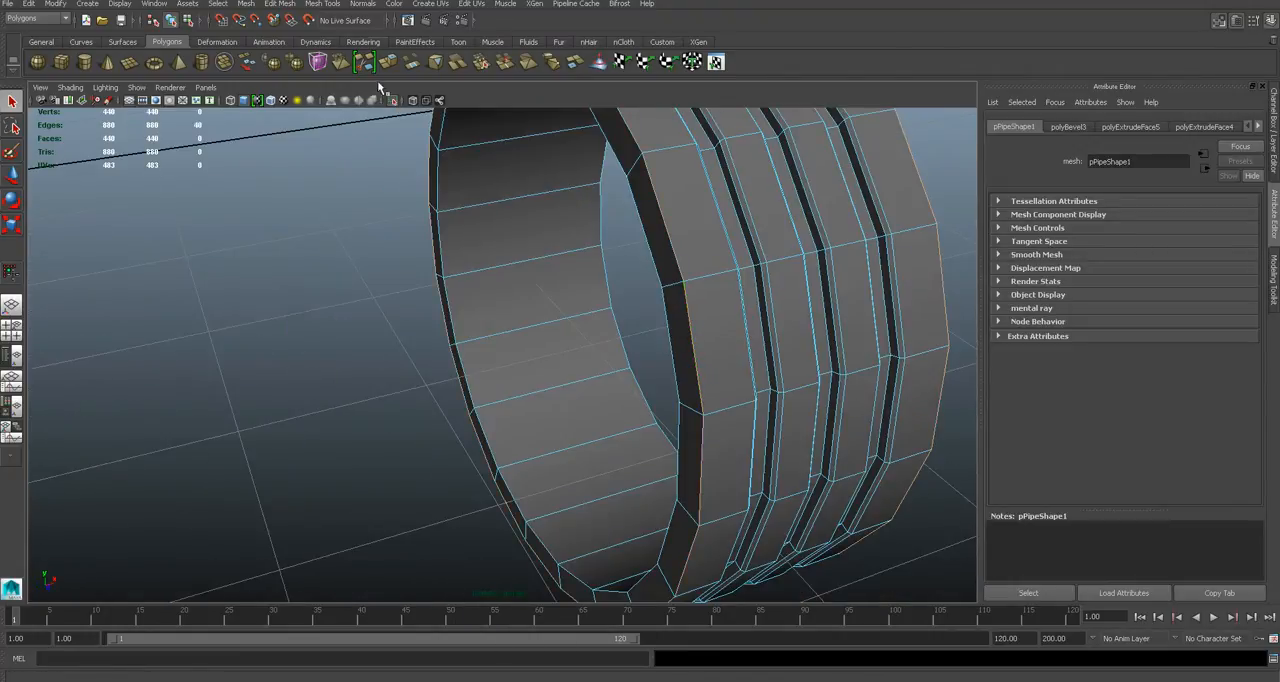
pyautogui.click(322, 4)
pyautogui.click(336, 65)
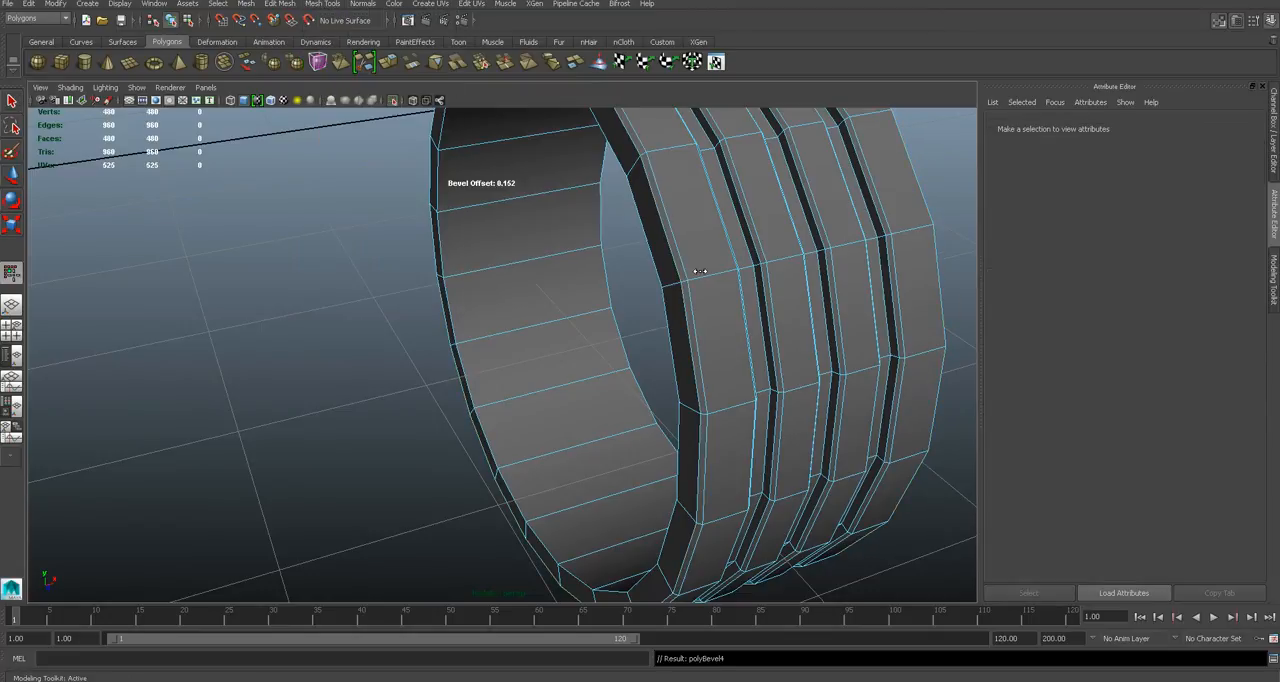
pyautogui.moveTo(688, 269); pyautogui.dragTo(706, 270)
pyautogui.keyDown('alt'); pyautogui.moveTo(750, 340); pyautogui.dragTo(627, 343); pyautogui.keyUp('alt')
pyautogui.click(14, 102)
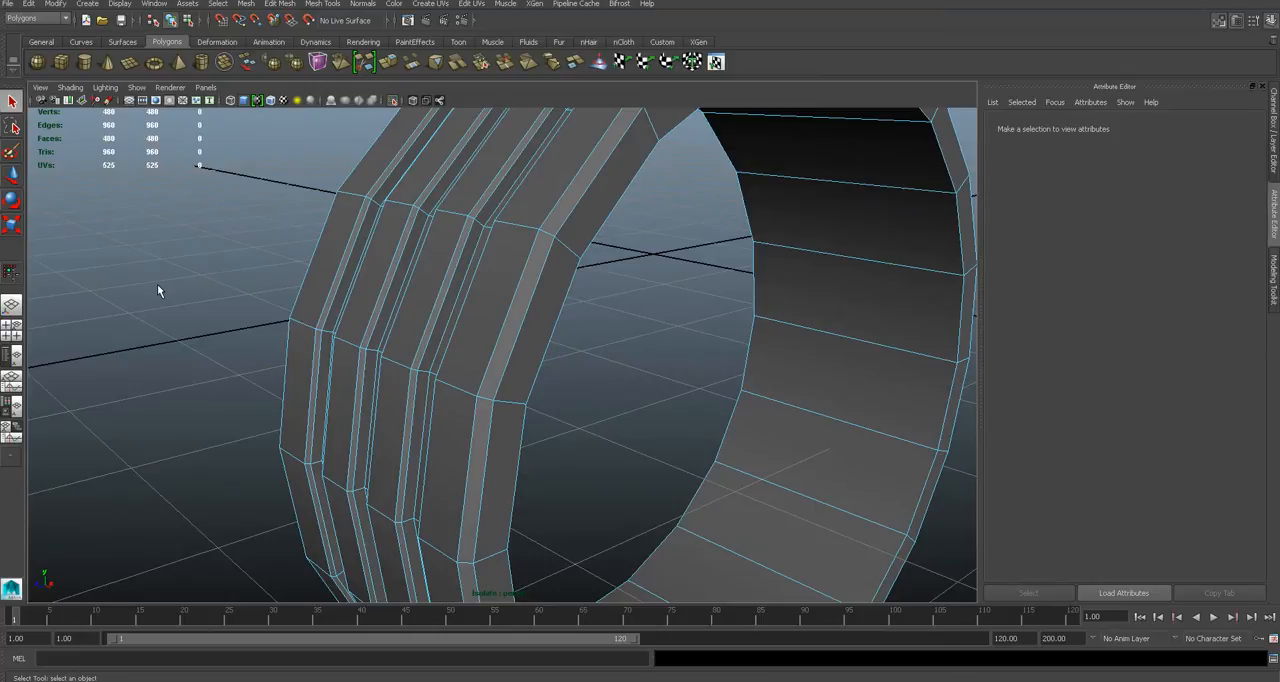
# - Inspect the bevelled tyre in smoothed preview from several sides and return to the unsmoothed display
pyautogui.scroll(-3, 157, 285)
pyautogui.moveTo(460, 309); pyautogui.dragTo(514, 296, button='right')
pyautogui.click(839, 450)
pyautogui.scroll(-3, 733, 480)
pyautogui.keyDown('alt'); pyautogui.moveTo(733, 485); pyautogui.dragTo(466, 289); pyautogui.keyUp('alt')
pyautogui.click(440, 277)
pyautogui.press('3')
pyautogui.click(320, 396)
pyautogui.keyDown('alt'); pyautogui.moveTo(320, 396); pyautogui.dragTo(586, 366); pyautogui.keyUp('alt')
pyautogui.click(537, 378)
pyautogui.press('1')
pyautogui.click(309, 413)
pyautogui.click(524, 416)
# - Zoom in on the front wheel in the browser's toy car photo and examine its tyre and rim
pyautogui.keyDown('alt'); pyautogui.moveTo(524, 416); pyautogui.dragTo(430, 440); pyautogui.keyUp('alt')
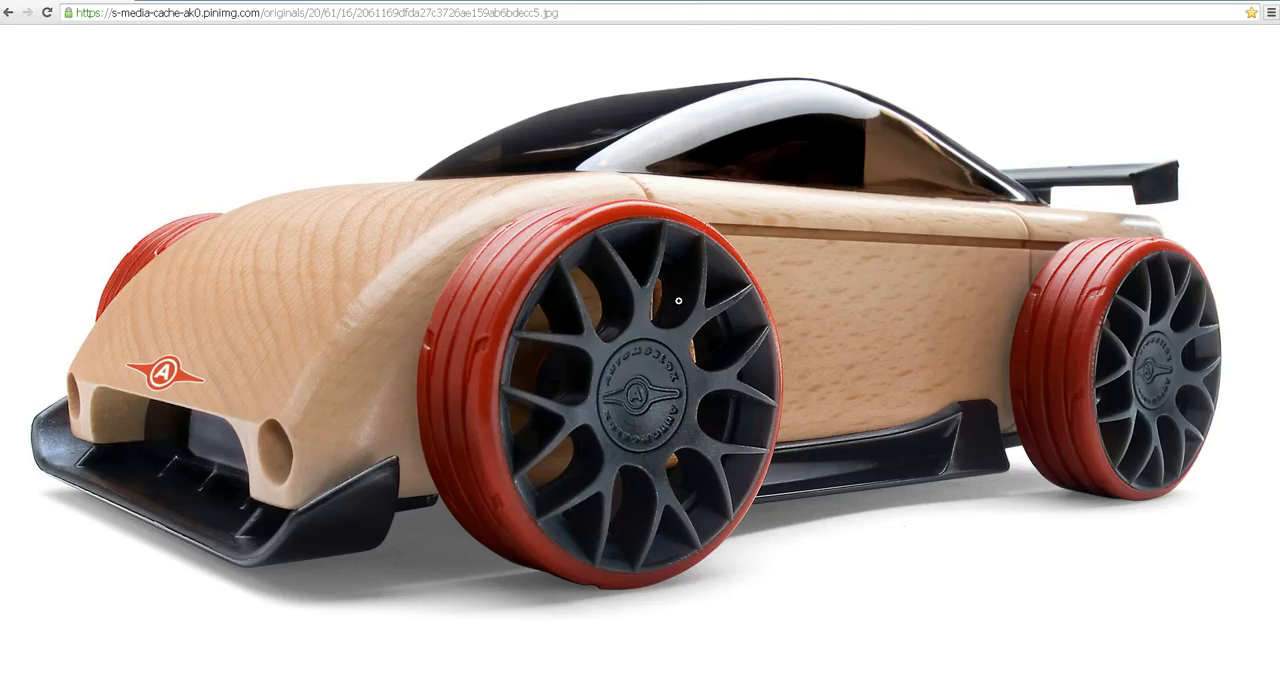
pyautogui.click(608, 270)
pyautogui.scroll(-1, 676, 370)
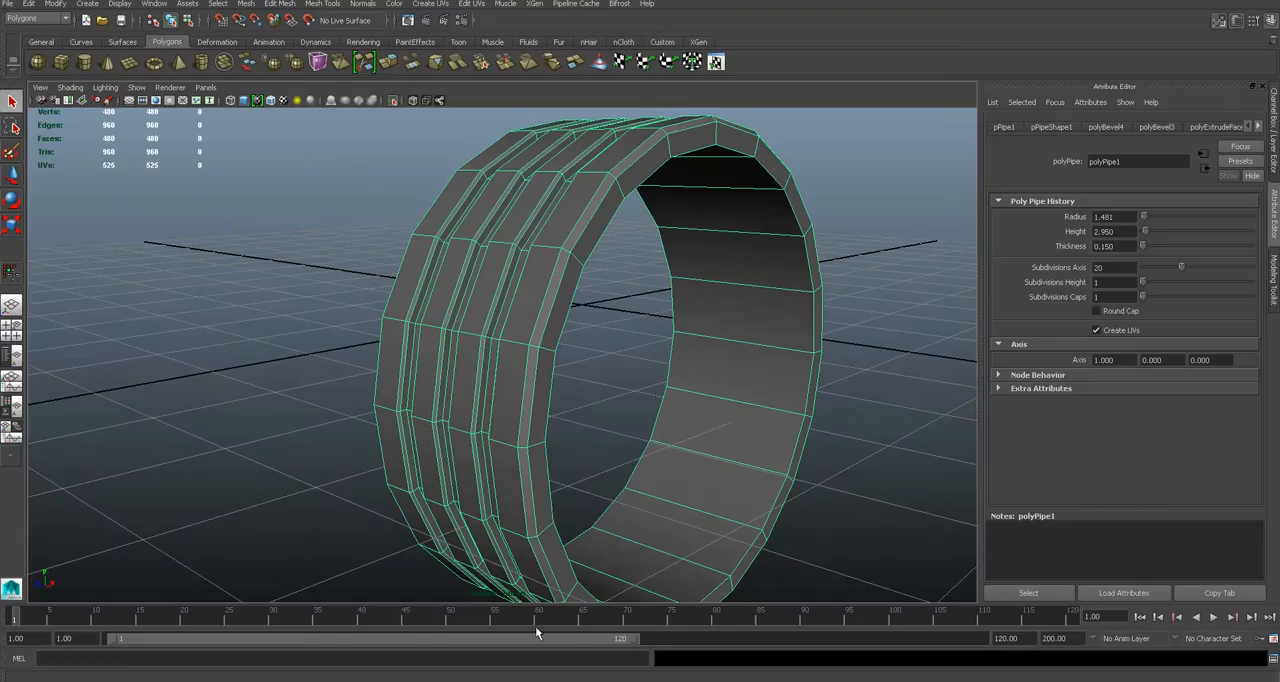
pyautogui.keyDown('alt'); pyautogui.moveTo(737, 358); pyautogui.dragTo(697, 309); pyautogui.keyUp('alt')
# - Select the full loop of inner faces on the wheel ring and extrude it toward the centre by about 0.216
pyautogui.moveTo(737, 266); pyautogui.dragTo(730, 294, button='right')
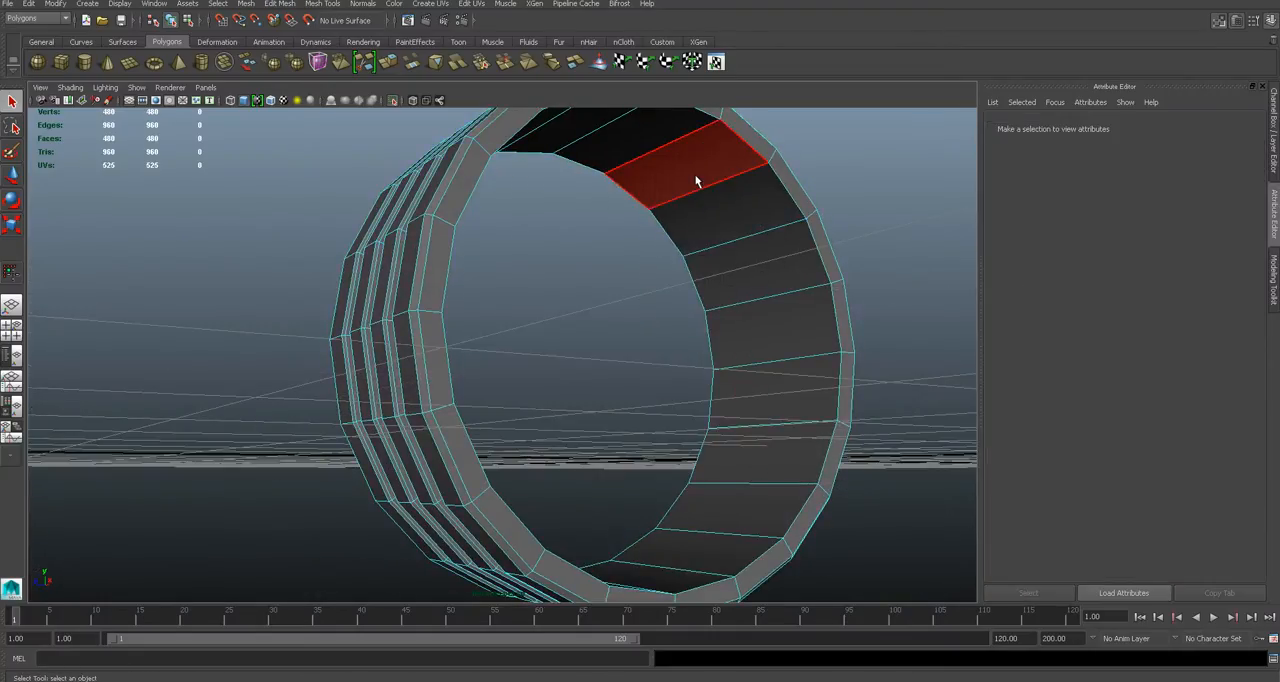
pyautogui.click(712, 202)
pyautogui.doubleClick(701, 180)
pyautogui.keyDown('alt'); pyautogui.moveTo(701, 180); pyautogui.dragTo(687, 320); pyautogui.keyUp('alt')
pyautogui.click(340, 5)
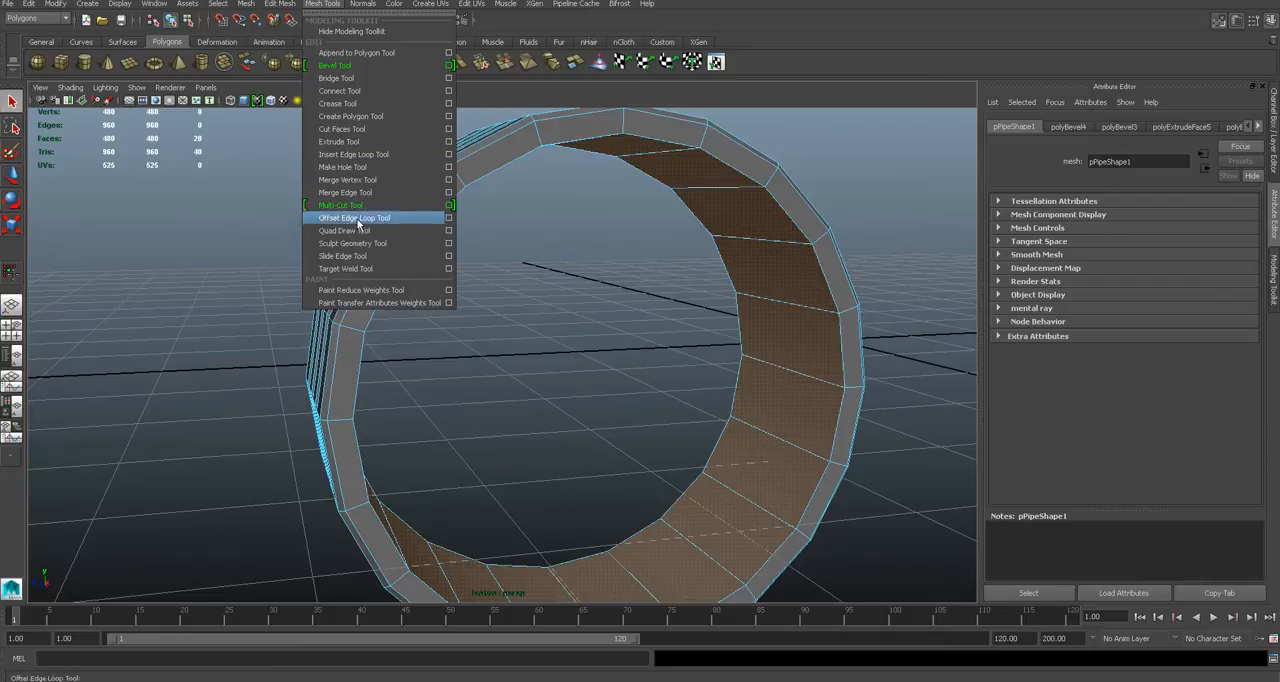
pyautogui.click(339, 141)
pyautogui.moveTo(757, 266); pyautogui.dragTo(786, 272)
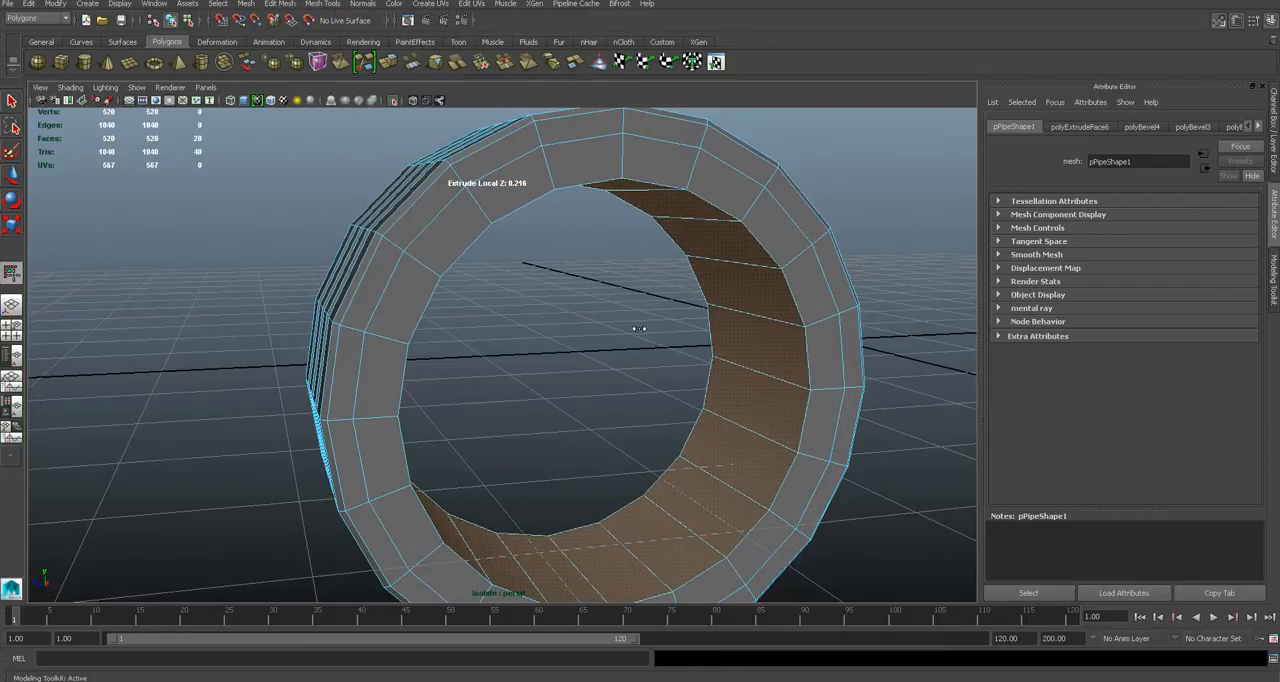
pyautogui.keyDown('alt'); pyautogui.moveTo(640, 329); pyautogui.dragTo(694, 345); pyautogui.keyUp('alt')
pyautogui.keyDown('alt'); pyautogui.moveTo(626, 398); pyautogui.dragTo(613, 369); pyautogui.keyUp('alt')
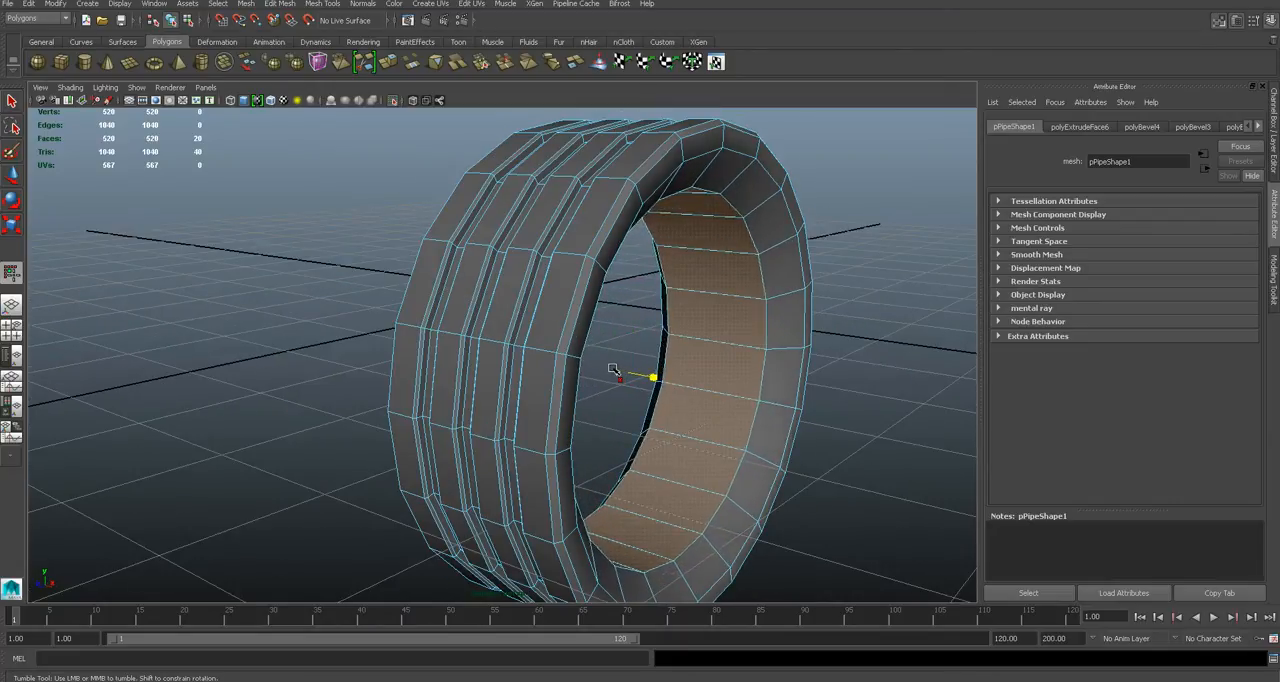
# - Examine the wheel's rim and tyre edge in the browser's reference photo and return to the ring model
pyautogui.click(829, 380)
pyautogui.keyDown('alt'); pyautogui.moveTo(829, 380); pyautogui.dragTo(749, 357); pyautogui.keyUp('alt')
pyautogui.click(584, 680)
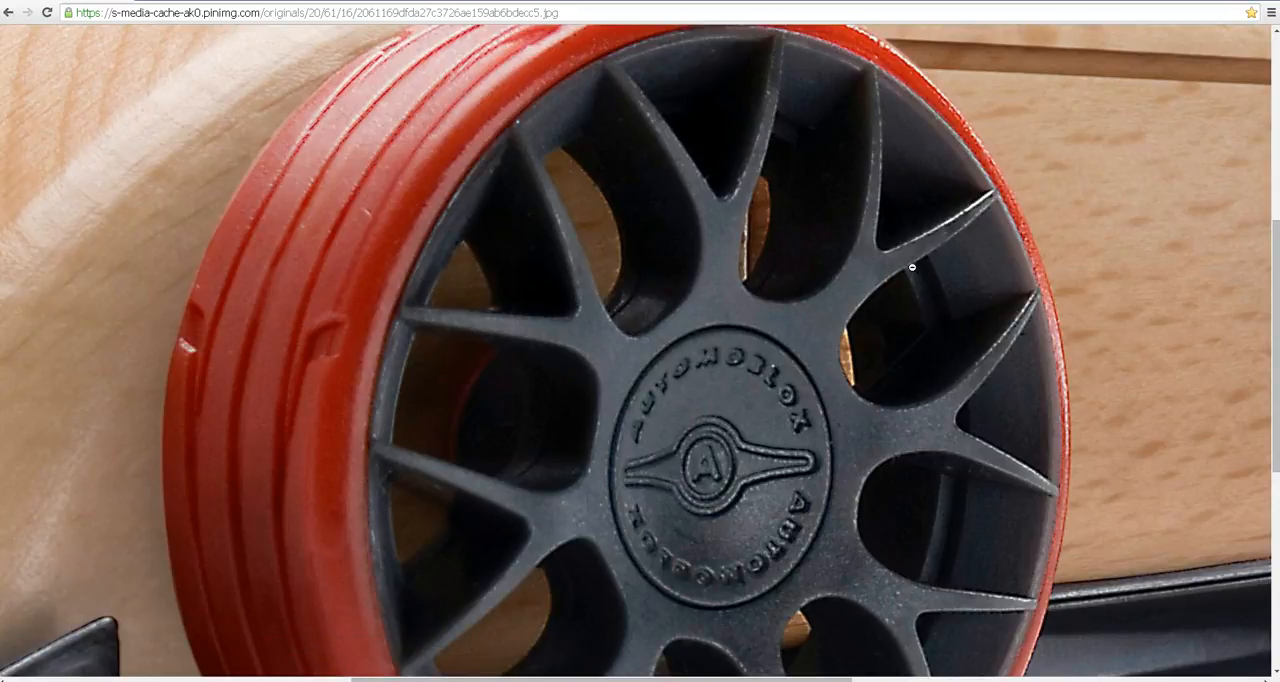
pyautogui.click(640, 680)
pyautogui.keyDown('alt'); pyautogui.moveTo(700, 396); pyautogui.dragTo(728, 391); pyautogui.keyUp('alt')
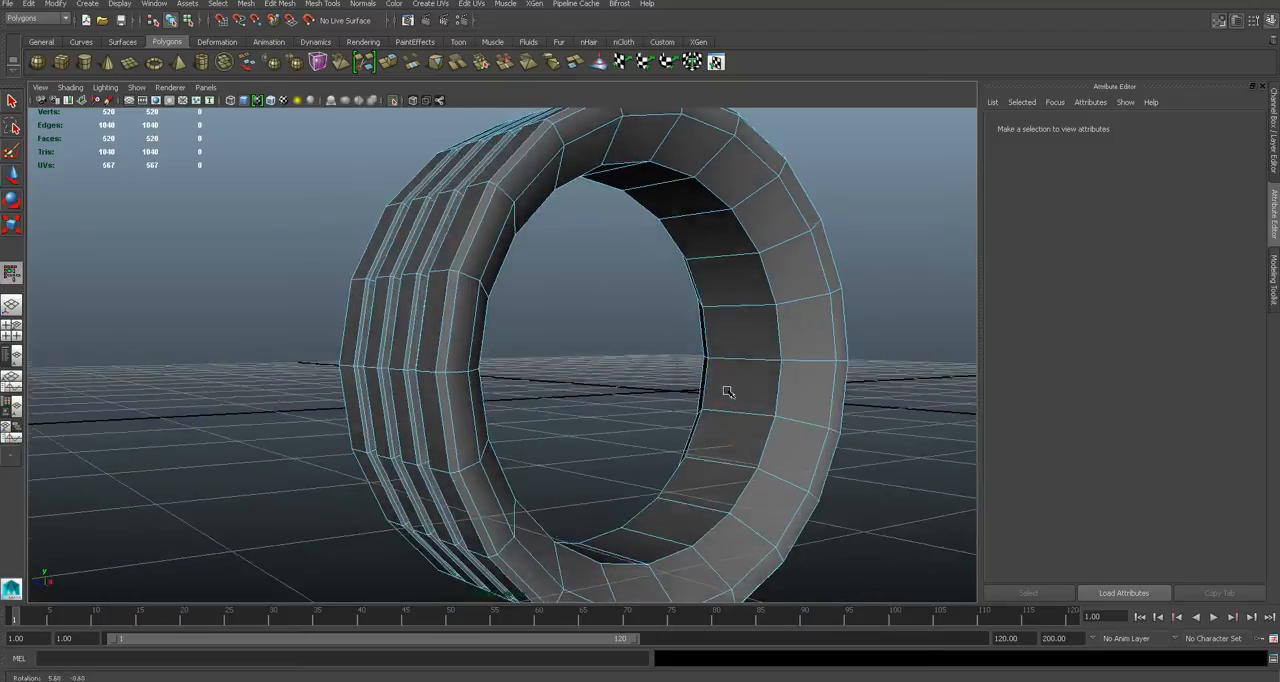
pyautogui.keyDown('alt'); pyautogui.moveTo(728, 391); pyautogui.dragTo(771, 369, button='right'); pyautogui.keyUp('alt')
# - Try to insert two evenly spaced edge loops around the ring's inner faces using the multiple edge loops setting
pyautogui.click(337, 5)
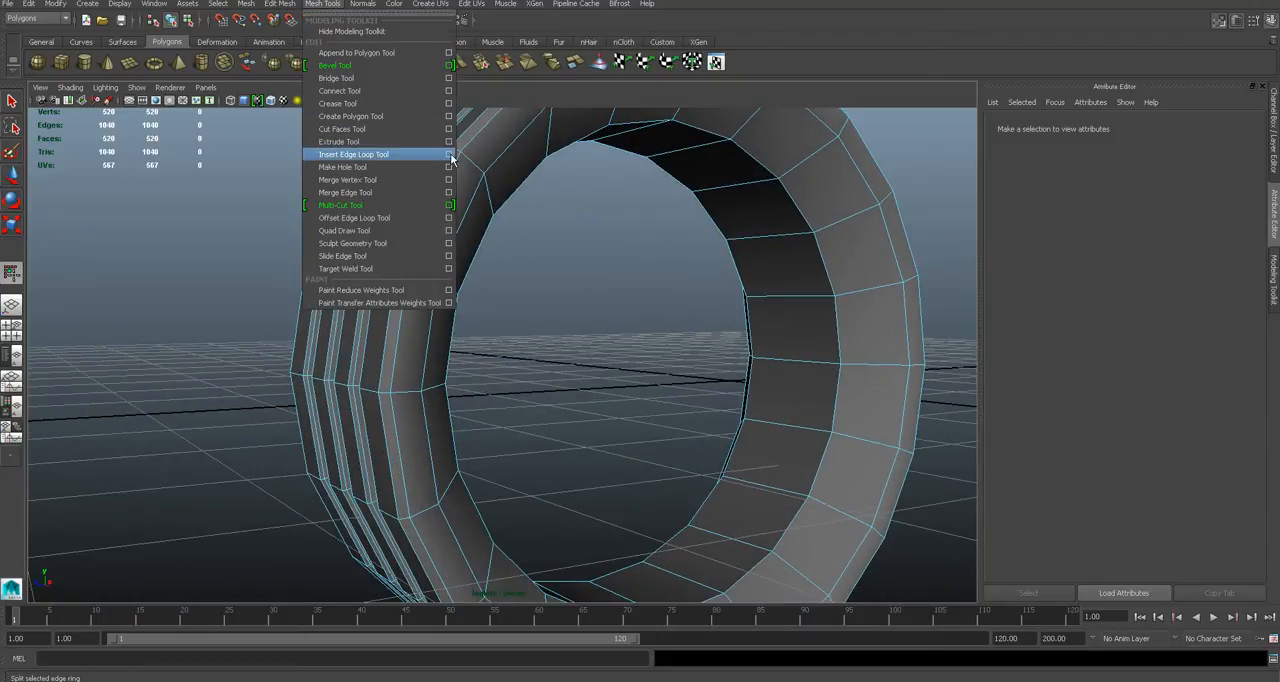
pyautogui.click(449, 154)
pyautogui.moveTo(880, 131); pyautogui.dragTo(1020, 132)
pyautogui.click(825, 295)
pyautogui.click(313, 6)
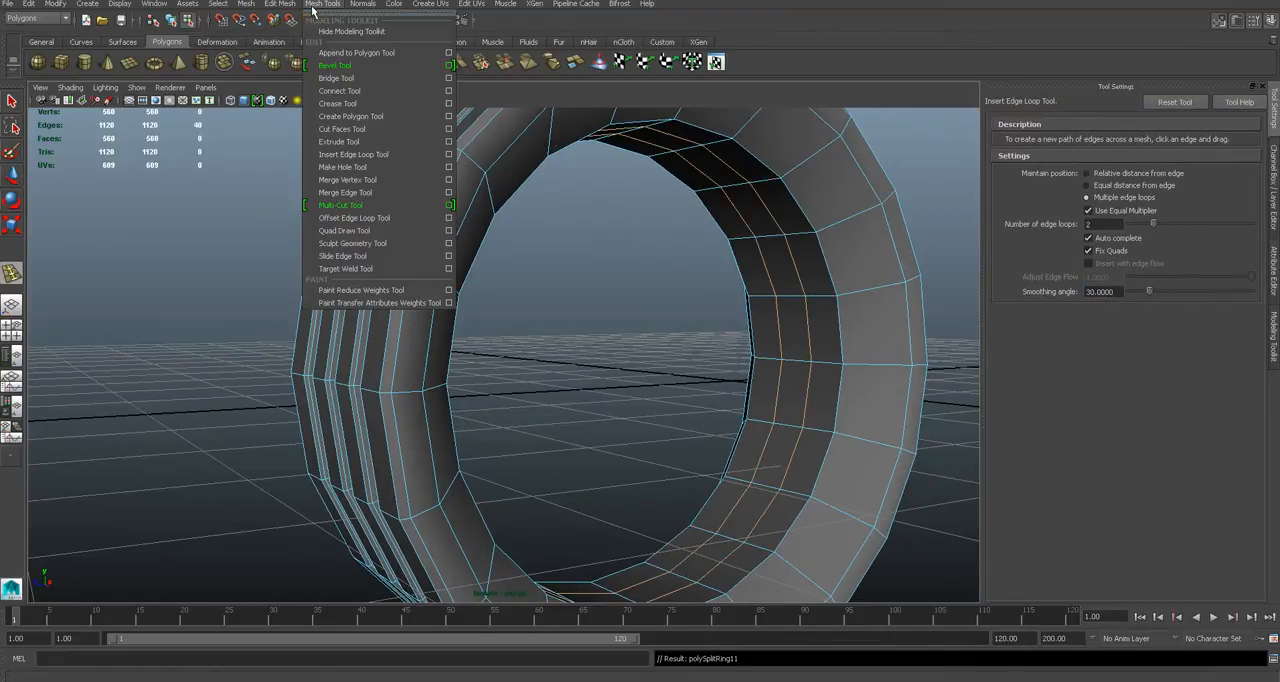
pyautogui.click(384, 217)
pyautogui.hotkey('ctrl', 'z')
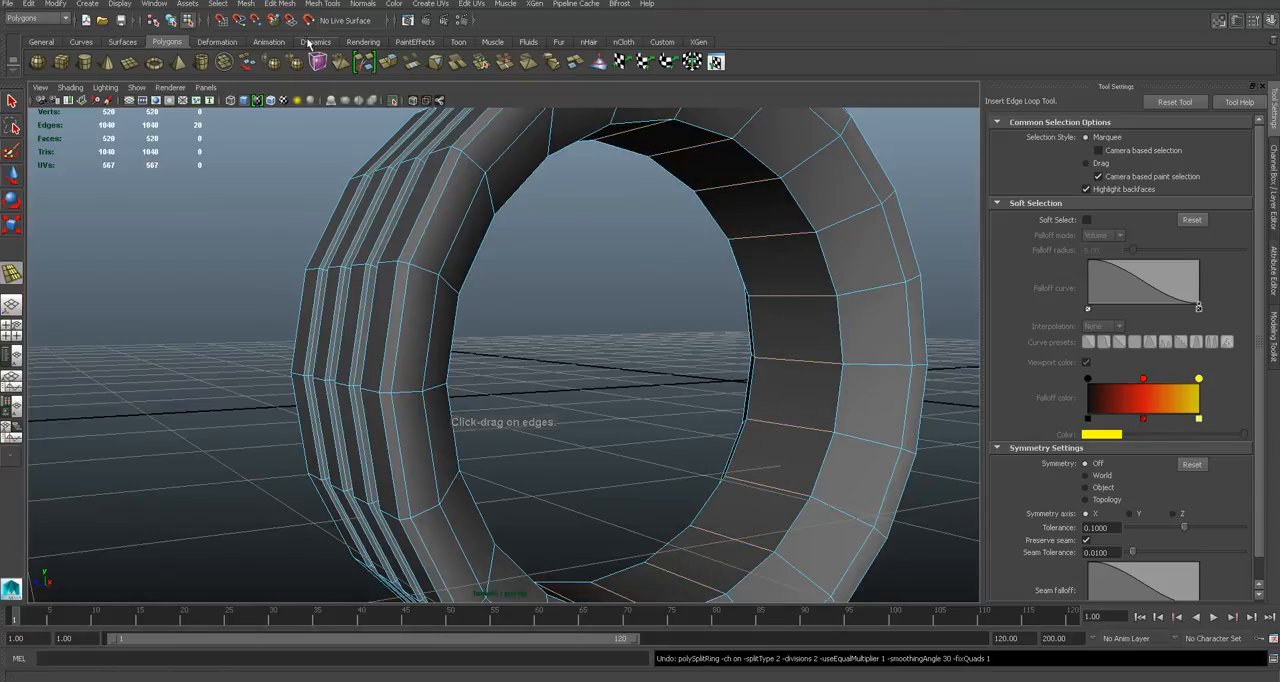
# - Try to add offset edge loops around the ring's inner faces with the Offset Edge Loop Tool
pyautogui.click(280, 4)
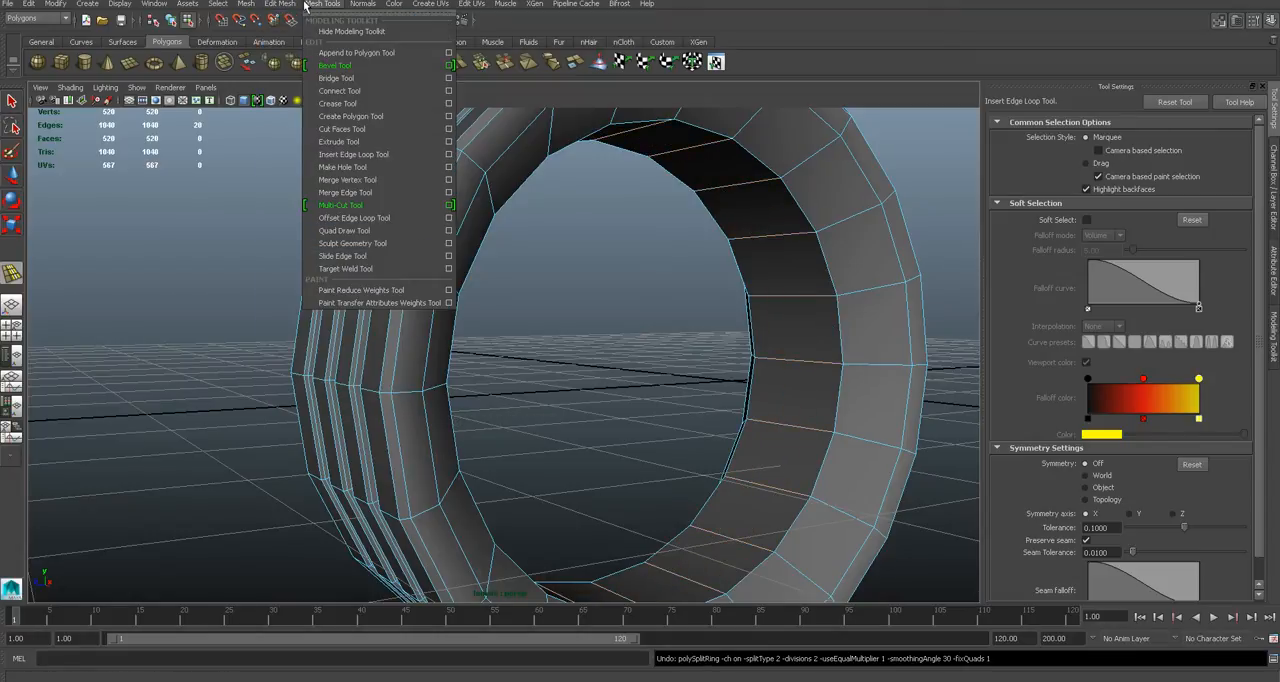
pyautogui.click(355, 217)
pyautogui.moveTo(812, 299); pyautogui.dragTo(801, 303)
pyautogui.hotkey('ctrl', 'z')
pyautogui.hotkey('ctrl', 'z')
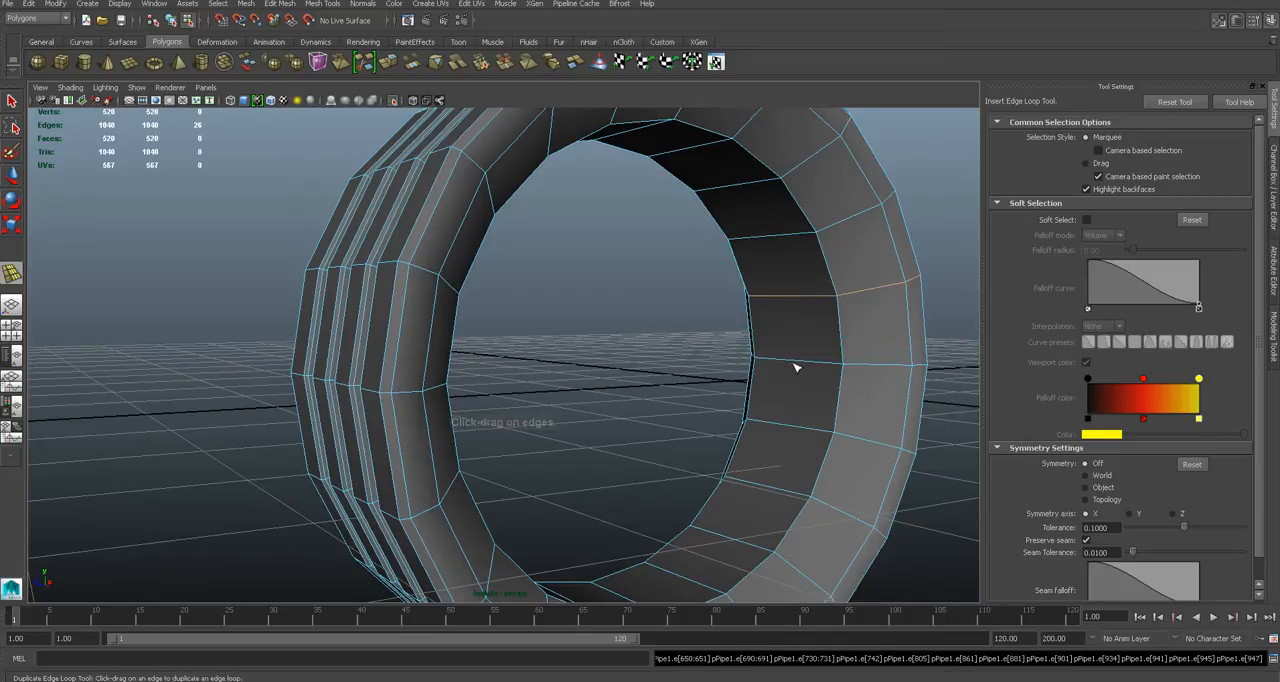
pyautogui.press('q')
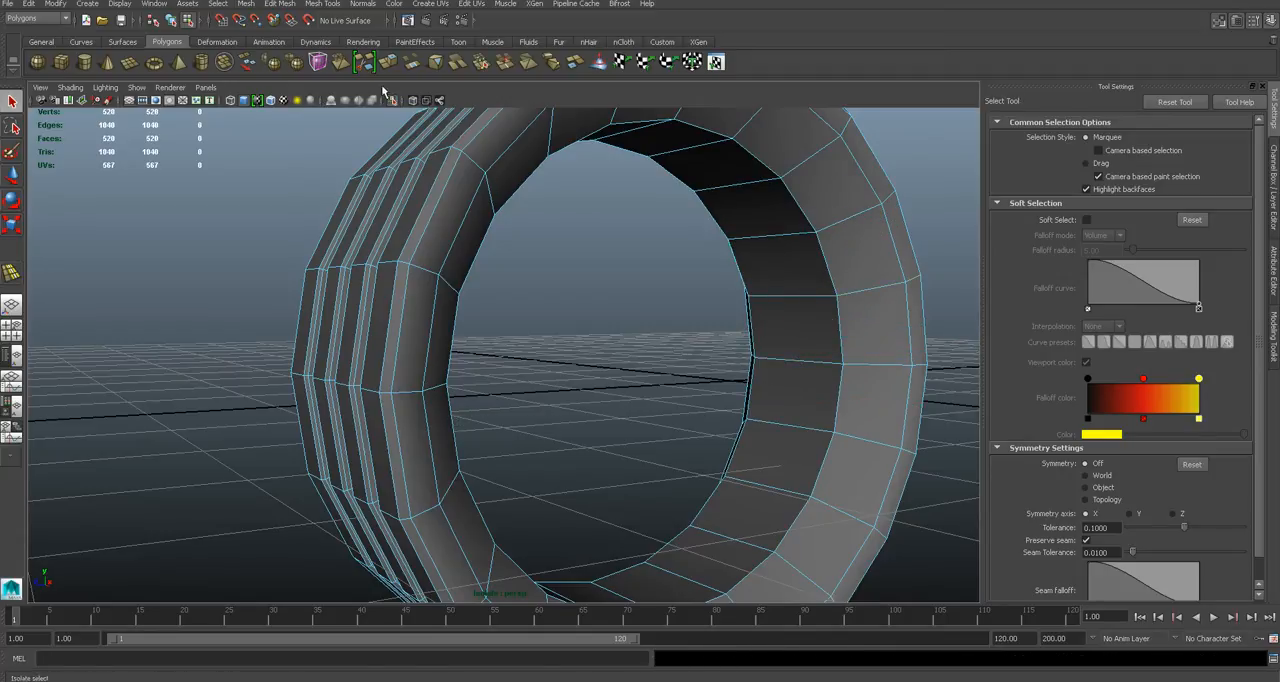
pyautogui.click(297, 4)
pyautogui.click(370, 212)
pyautogui.moveTo(812, 299); pyautogui.dragTo(794, 300)
pyautogui.hotkey('ctrl', 'z')
pyautogui.press('q')
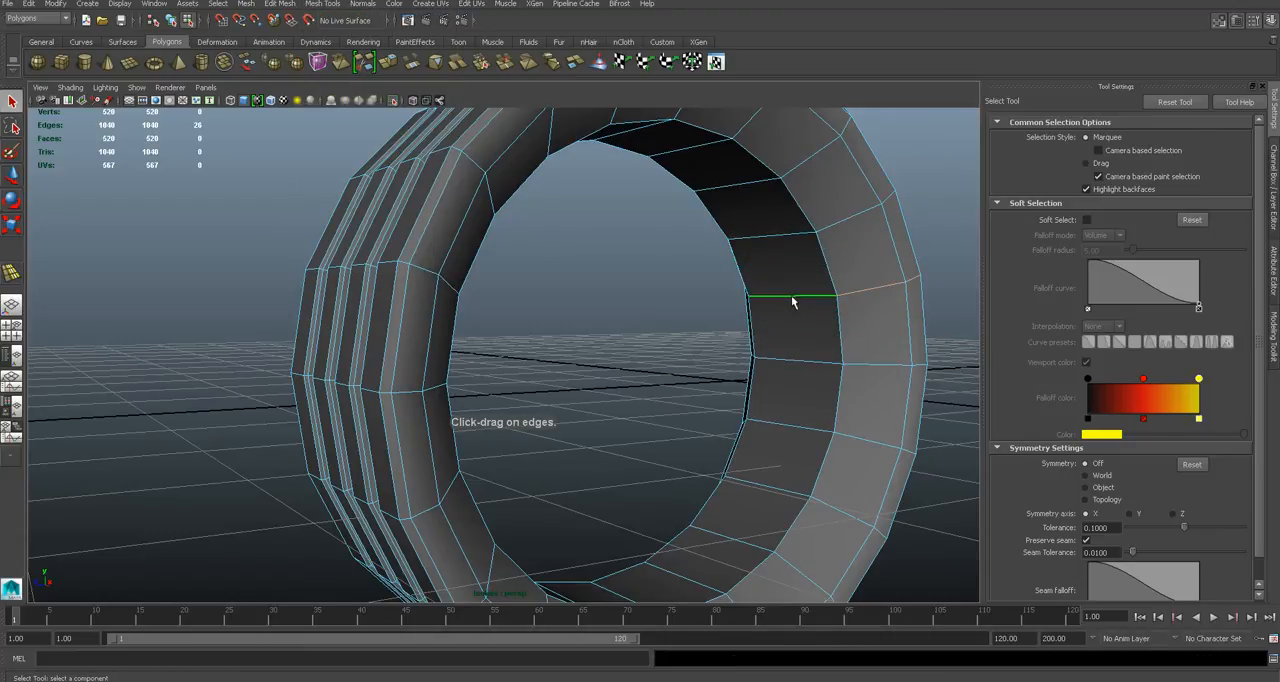
pyautogui.moveTo(792, 299); pyautogui.dragTo(850, 284, button='right')
pyautogui.click(941, 258)
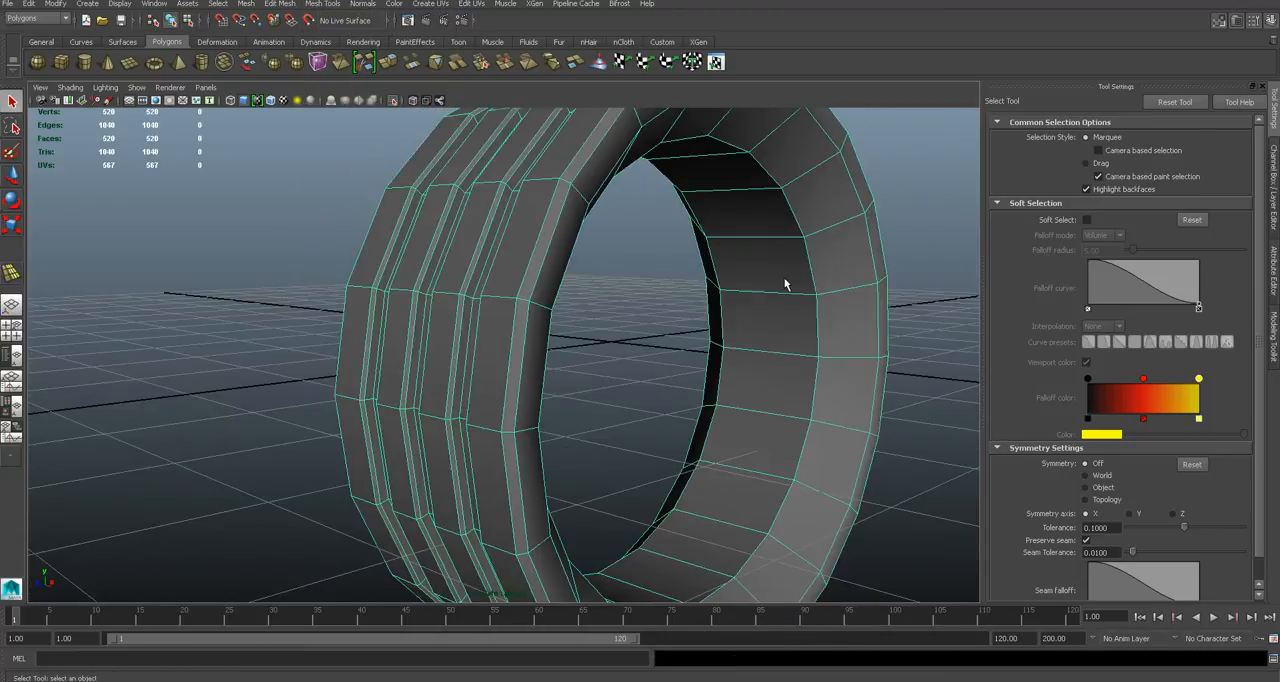
pyautogui.moveTo(786, 281); pyautogui.dragTo(780, 297, button='right')
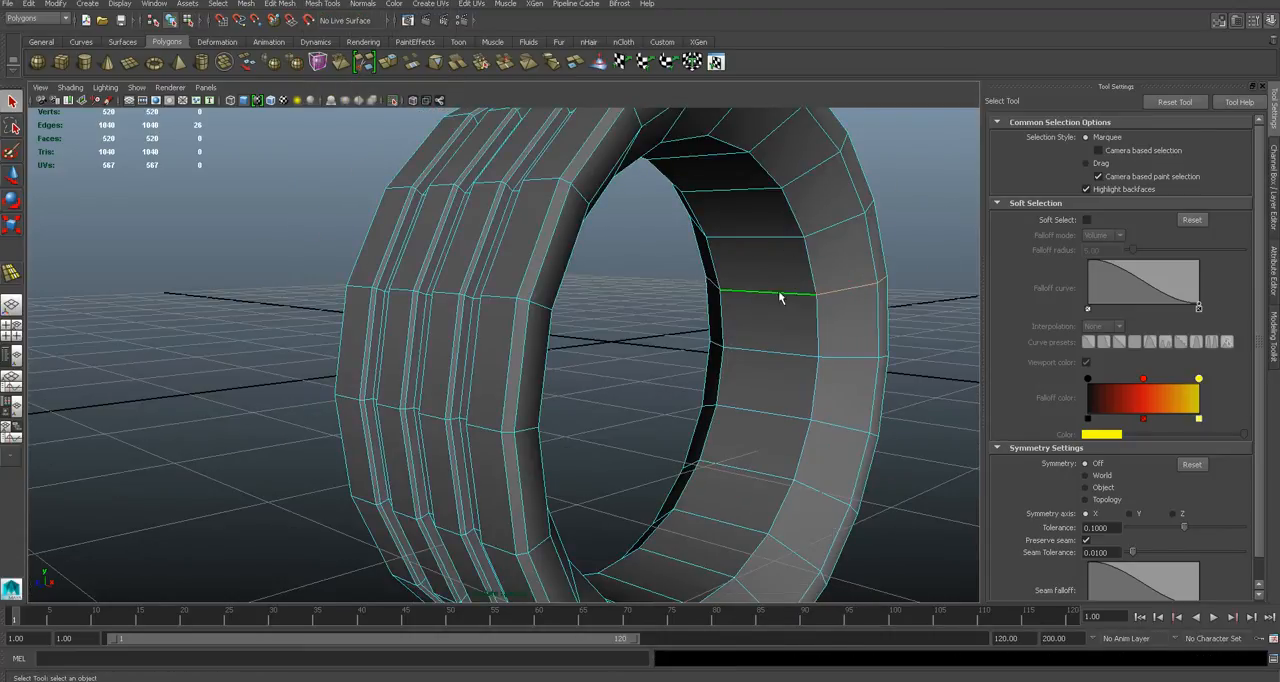
pyautogui.click(324, 4)
pyautogui.click(389, 227)
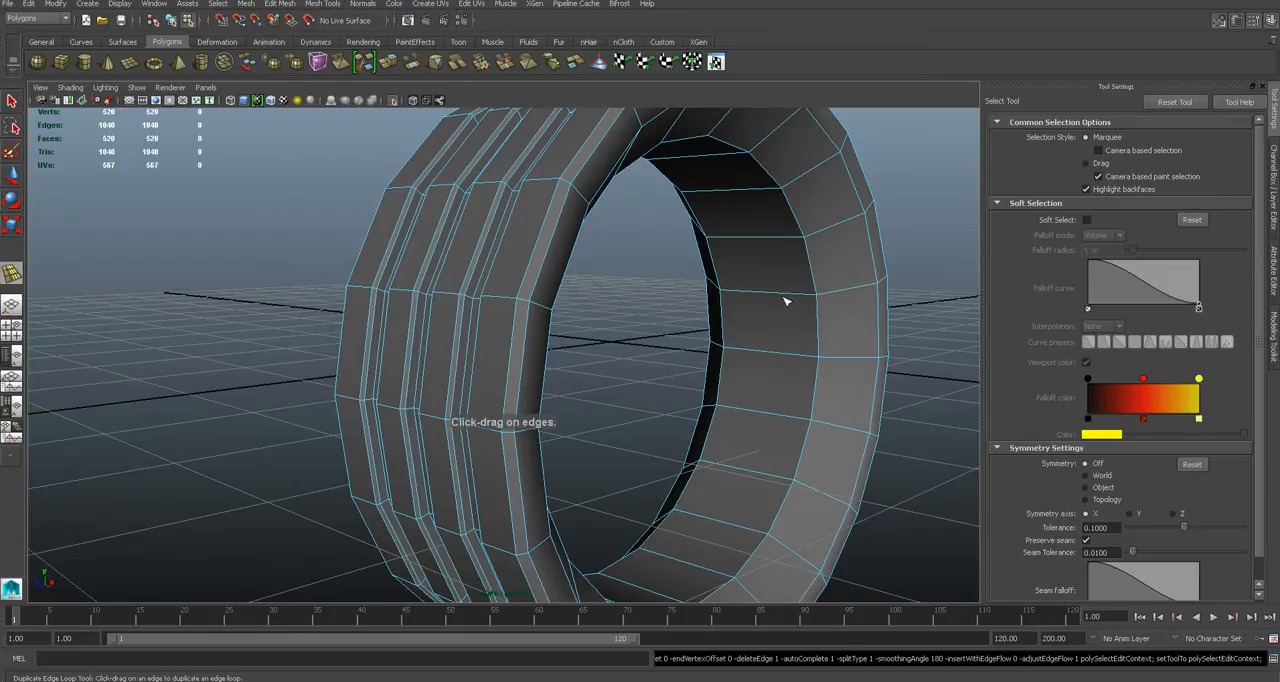
# - Insert one edge loop near each border of the ring's inner face band, positioned by relative distance from the edge
pyautogui.click(308, 4)
pyautogui.click(360, 153)
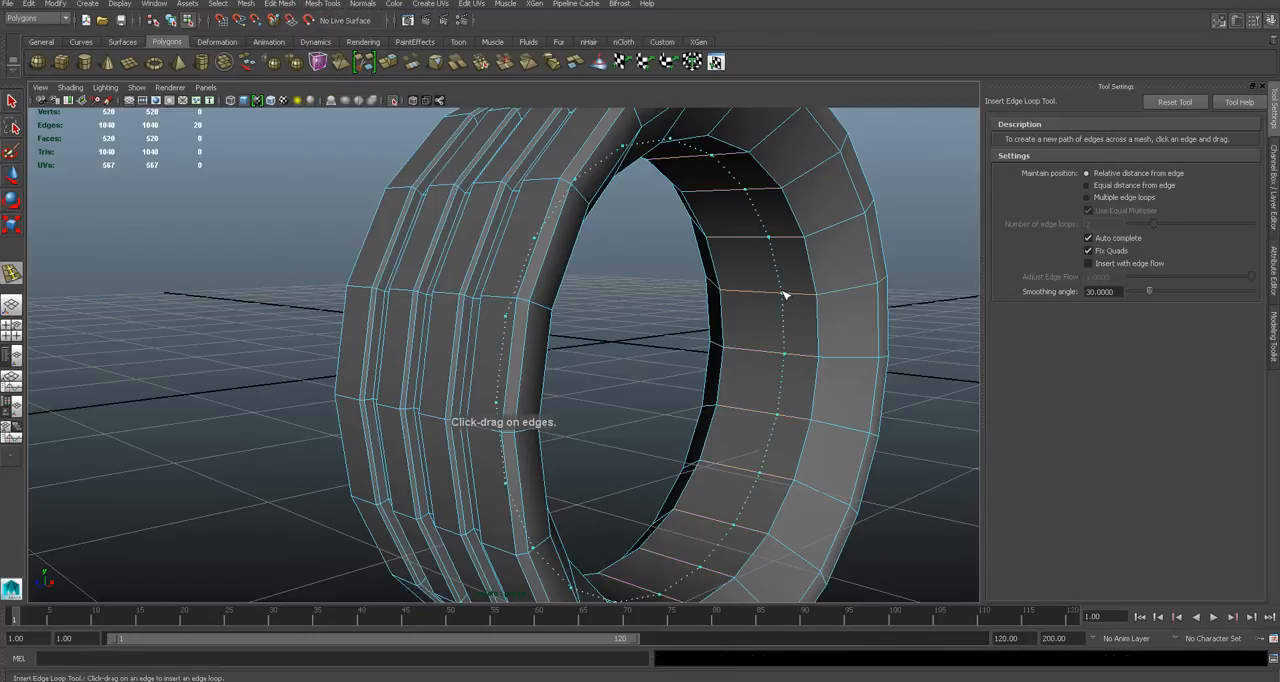
pyautogui.hotkey('ctrl', 'z')
pyautogui.click(800, 300)
pyautogui.keyDown('alt'); pyautogui.moveTo(764, 309); pyautogui.dragTo(712, 288); pyautogui.keyUp('alt')
pyautogui.press('q')
# - Select the full middle loop of faces inside the ring and extrude it to form a stepped inner band
pyautogui.keyDown('alt'); pyautogui.moveTo(771, 286); pyautogui.dragTo(682, 271, button='middle'); pyautogui.keyUp('alt')
pyautogui.moveTo(682, 270); pyautogui.dragTo(687, 291, button='right')
pyautogui.click(687, 279)
pyautogui.keyDown('shift'); pyautogui.doubleClick(665, 220); pyautogui.keyUp('shift')
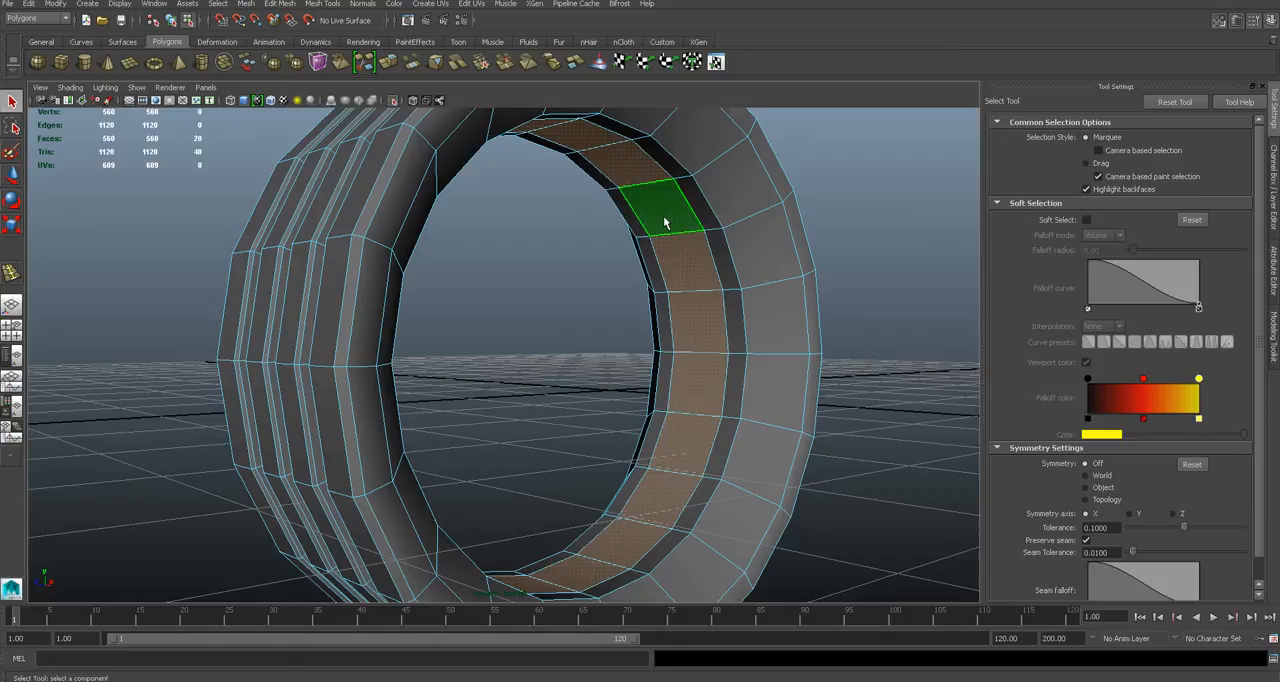
pyautogui.click(280, 4)
pyautogui.moveTo(322, 4)
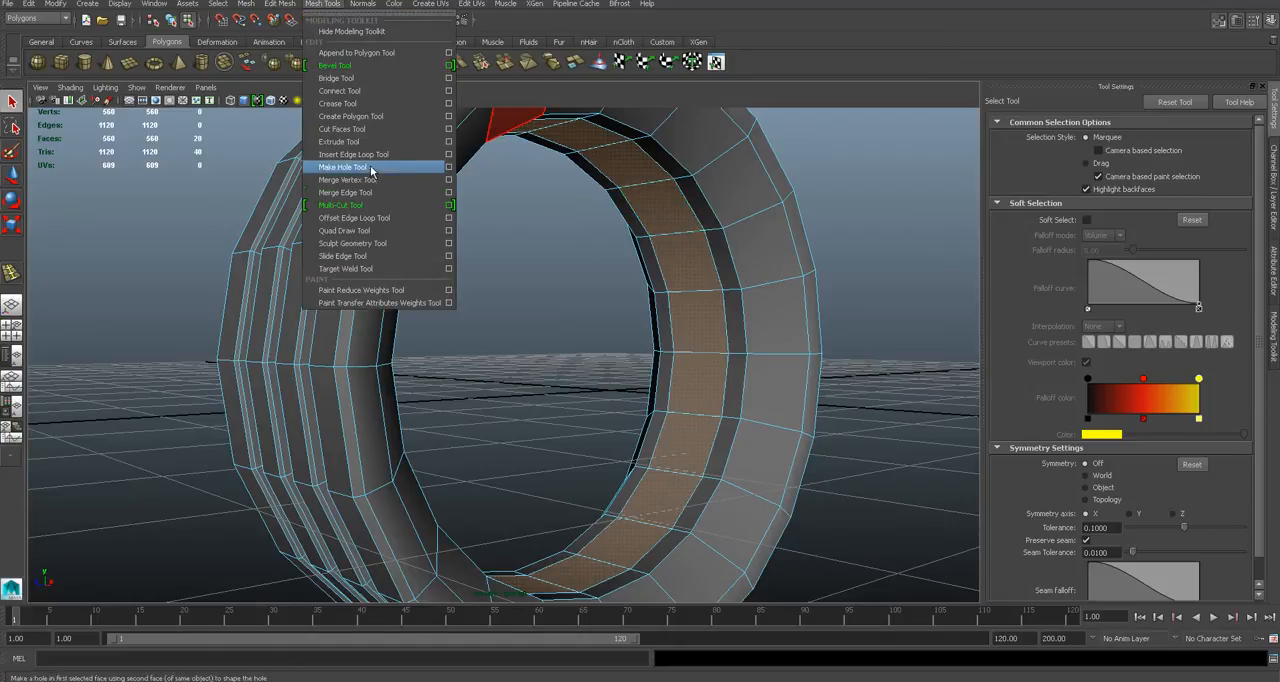
pyautogui.click(361, 148)
pyautogui.moveTo(678, 236); pyautogui.dragTo(672, 271)
pyautogui.moveTo(675, 258); pyautogui.dragTo(731, 243, button='right')
pyautogui.click(630, 285)
# - Inspect the tyre from several sides and compare it with the whole toy car in the browser's reference photo
pyautogui.scroll(-4, 550, 341)
pyautogui.scroll(5, 550, 341)
pyautogui.scroll(-5, 597, 340)
pyautogui.keyDown('alt'); pyautogui.moveTo(561, 336); pyautogui.dragTo(620, 340); pyautogui.keyUp('alt')
pyautogui.scroll(4, 597, 340)
pyautogui.scroll(-5, 620, 340)
pyautogui.scroll(5, 620, 340)
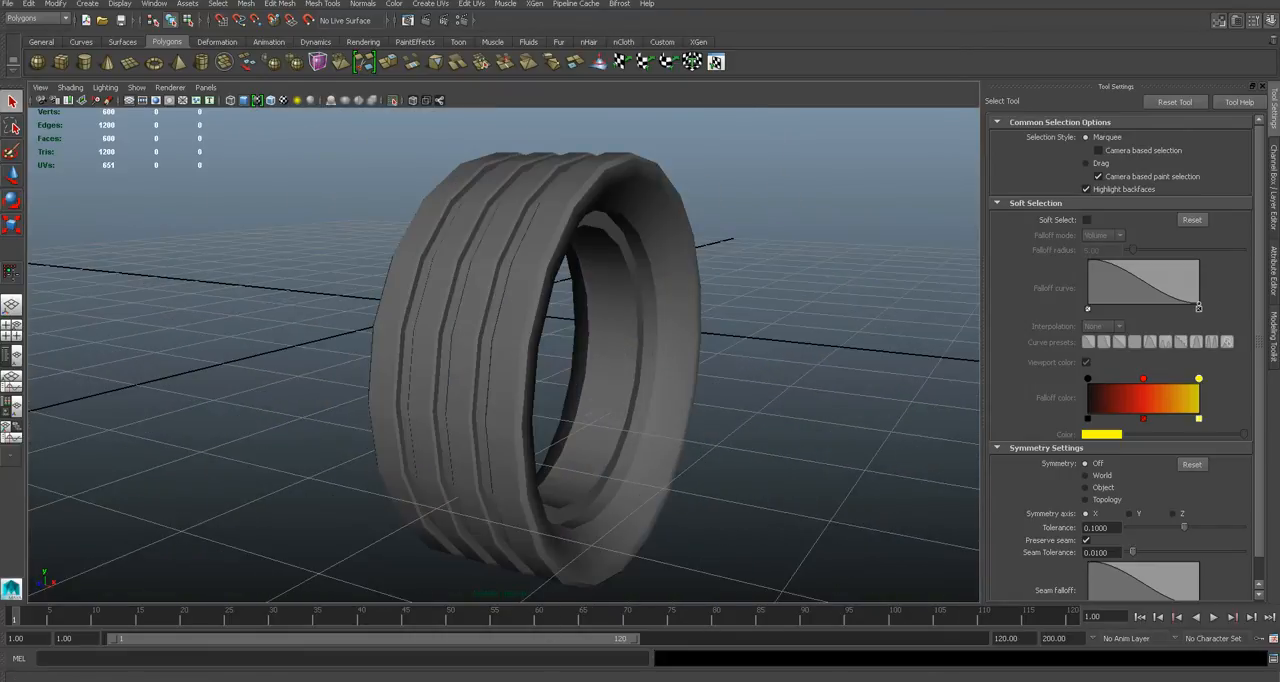
pyautogui.hotkey('alt', 'Tab')
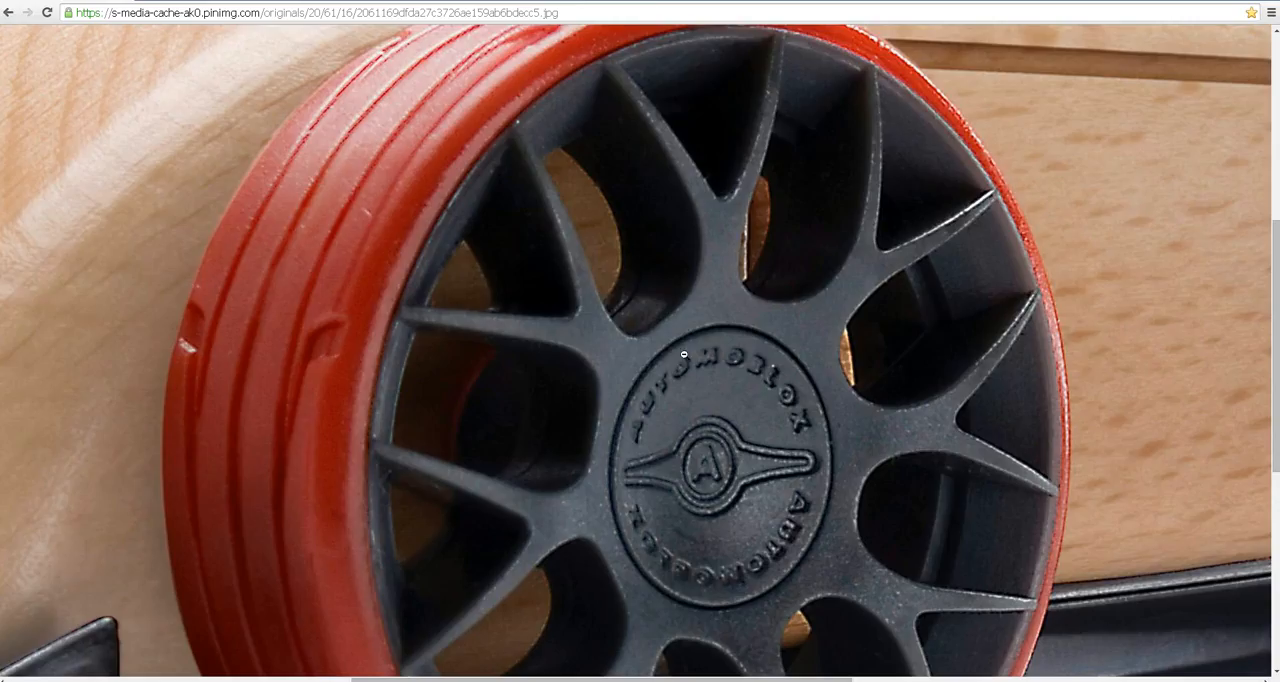
pyautogui.scroll(-2, 708, 320)
pyautogui.click(708, 320)
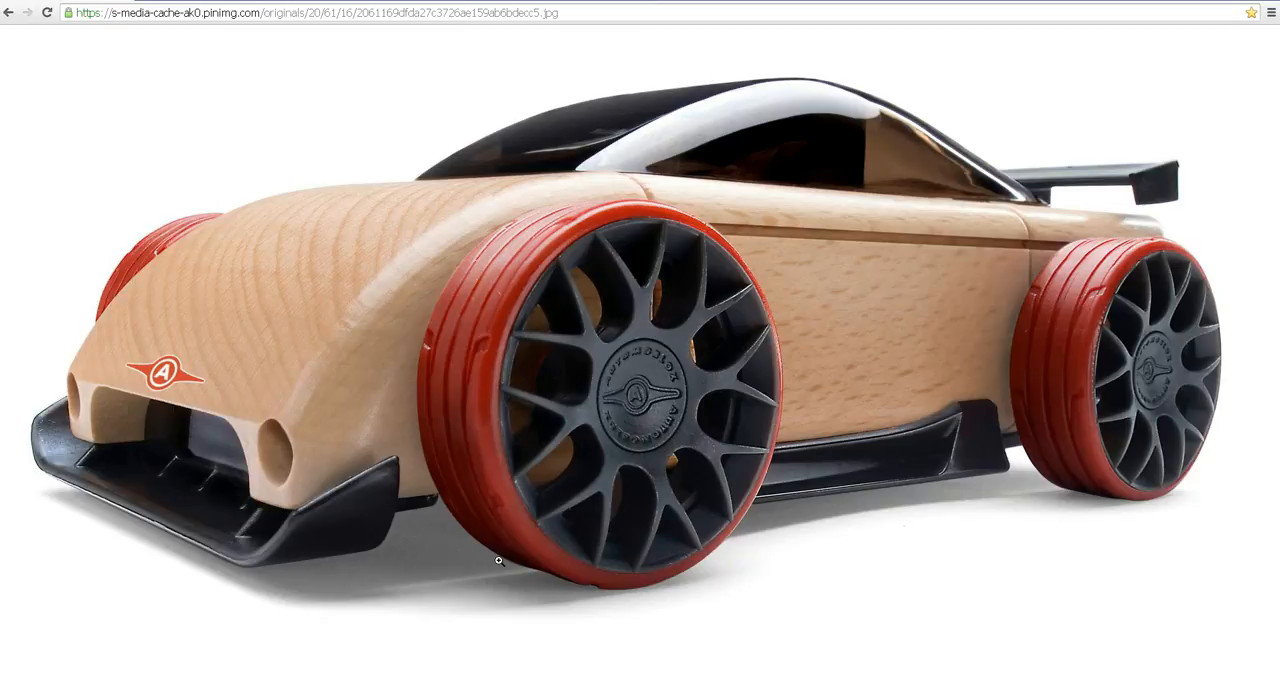
pyautogui.hotkey('alt', 'Tab')
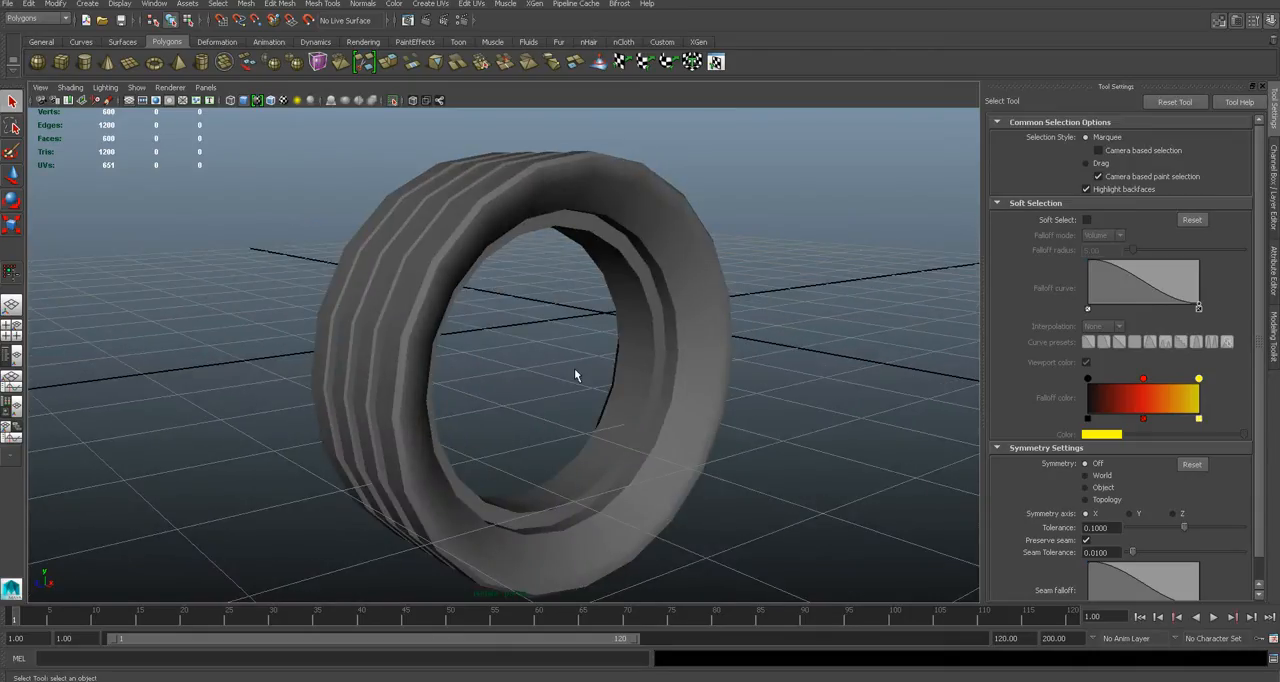
# - Turn off the isolated display to bring back the car body, and select the front tyre
pyautogui.hotkey('ctrl', '1')
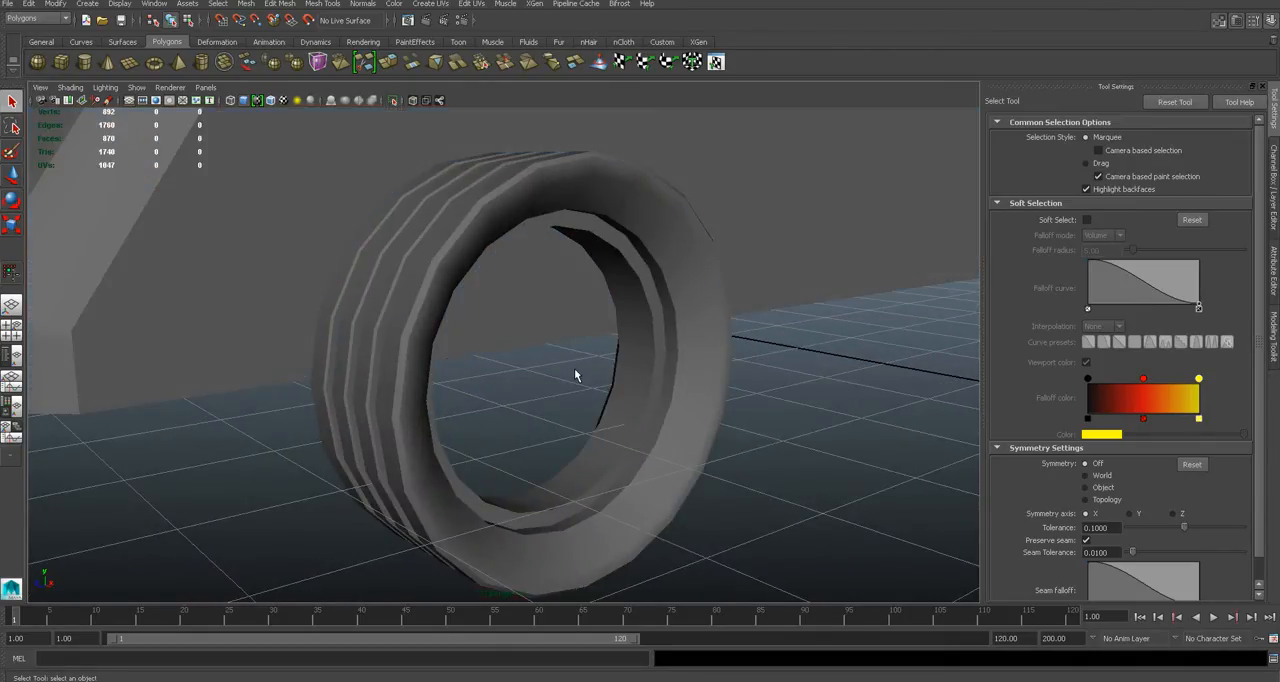
pyautogui.scroll(-5, 574, 370)
pyautogui.click(576, 374)
pyautogui.keyDown('alt'); pyautogui.moveTo(640, 408); pyautogui.dragTo(590, 405); pyautogui.keyUp('alt')
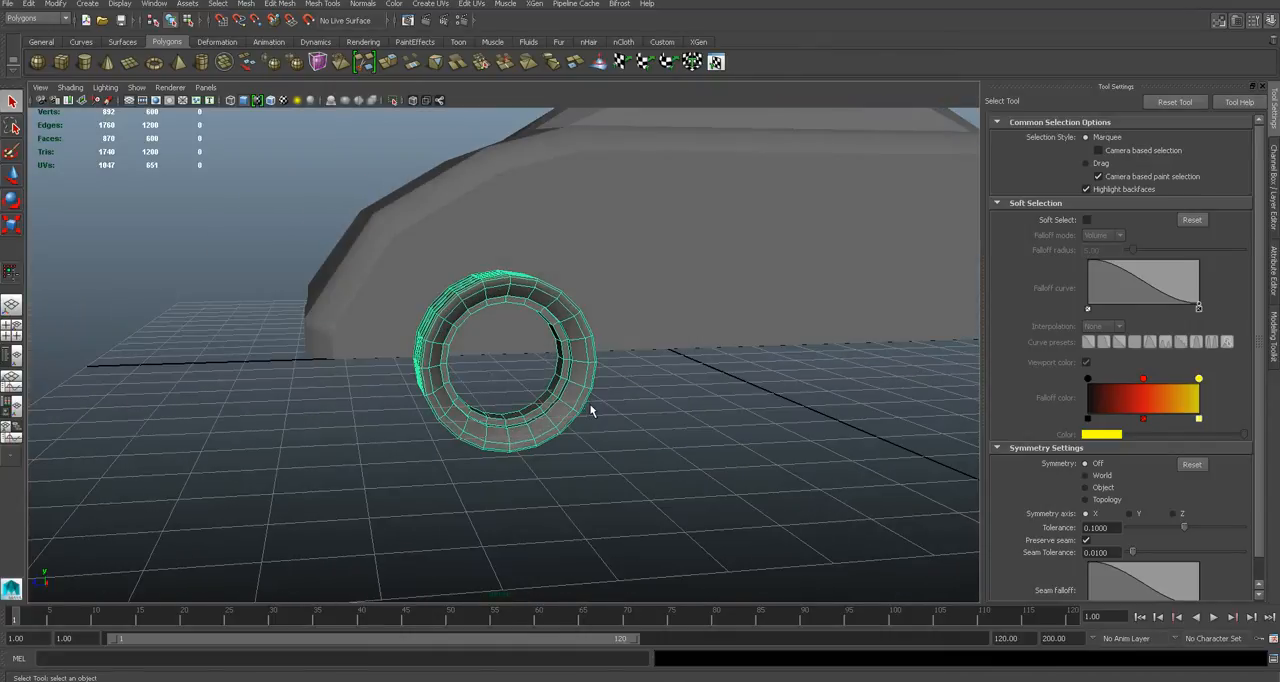
# - Duplicate the front tyre with Duplicate Special and move the copy along the car's side to the rear wheel position
pyautogui.click(40, 5)
pyautogui.click(60, 311)
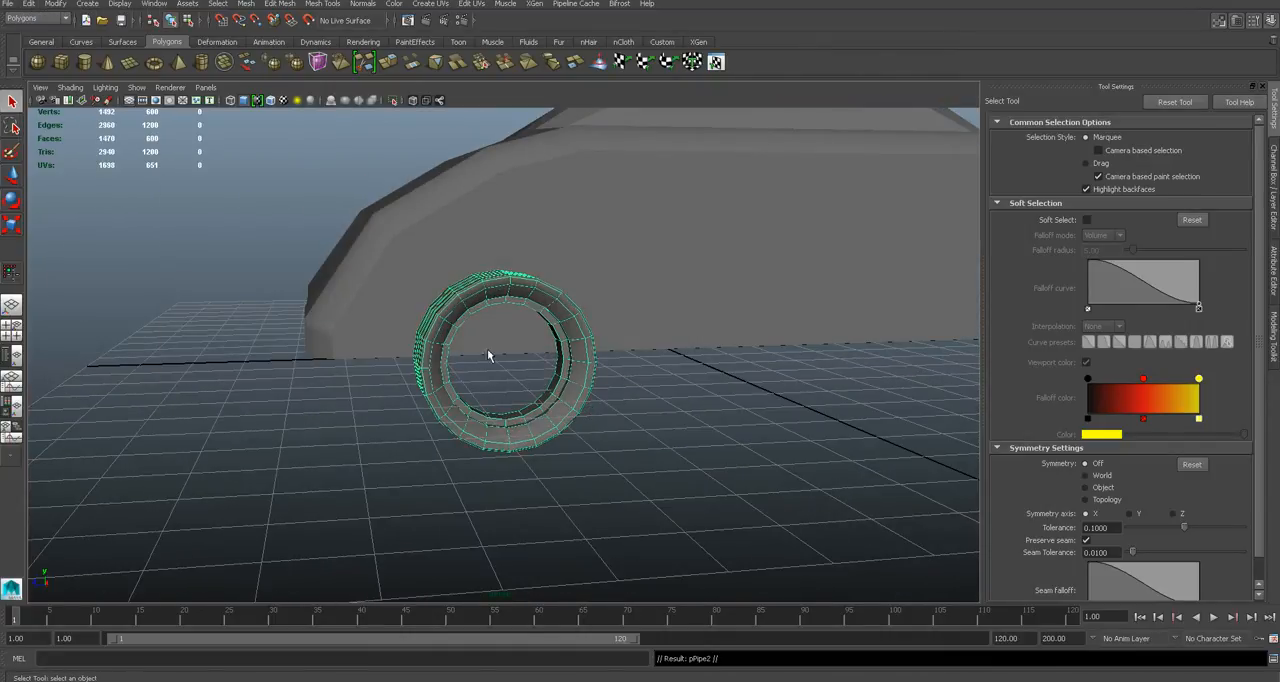
pyautogui.keyDown('alt'); pyautogui.moveTo(491, 354); pyautogui.dragTo(457, 360); pyautogui.keyUp('alt')
pyautogui.press('w')
pyautogui.moveTo(324, 355); pyautogui.dragTo(786, 352)
pyautogui.keyDown('alt'); pyautogui.moveTo(786, 352); pyautogui.dragTo(860, 362); pyautogui.keyUp('alt')
pyautogui.scroll(-5, 731, 355)
pyautogui.scroll(5, 738, 357)
pyautogui.keyDown('alt'); pyautogui.moveTo(686, 336); pyautogui.dragTo(706, 338); pyautogui.keyUp('alt')
# - Duplicate the front and rear tyres together with Duplicate Special and move the copies to the car's opposite side
pyautogui.keyDown('shift'); pyautogui.click(476, 381); pyautogui.keyUp('shift')
pyautogui.keyDown('alt'); pyautogui.moveTo(476, 381); pyautogui.dragTo(580, 405); pyautogui.keyUp('alt')
pyautogui.click(29, 4)
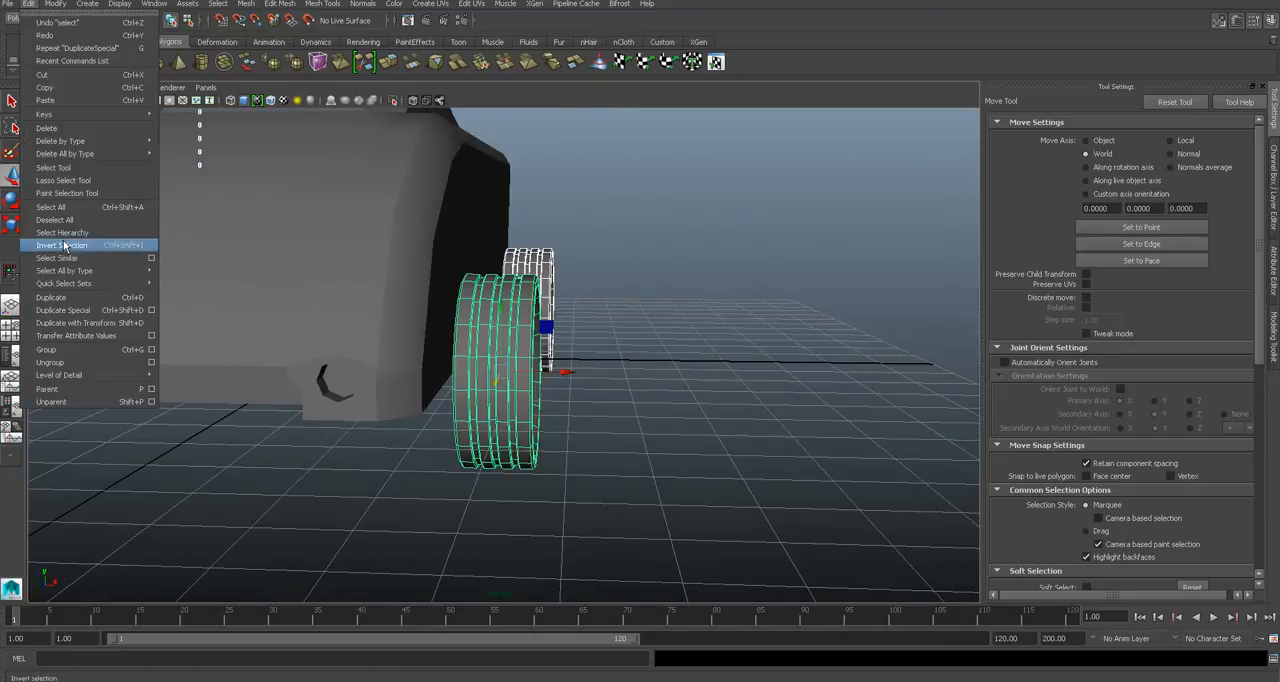
pyautogui.click(111, 314)
pyautogui.keyDown('alt'); pyautogui.moveTo(412, 305); pyautogui.dragTo(270, 321); pyautogui.keyUp('alt')
pyautogui.keyDown('alt'); pyautogui.moveTo(250, 321); pyautogui.dragTo(312, 335); pyautogui.keyUp('alt')
pyautogui.click(632, 388)
pyautogui.keyDown('alt'); pyautogui.moveTo(636, 387); pyautogui.dragTo(575, 439); pyautogui.keyUp('alt')
# - Select the original front tyre, try to scale it uniformly by about 1.05, and undo the scaling
pyautogui.scroll(-5, 497, 385)
pyautogui.click(681, 436)
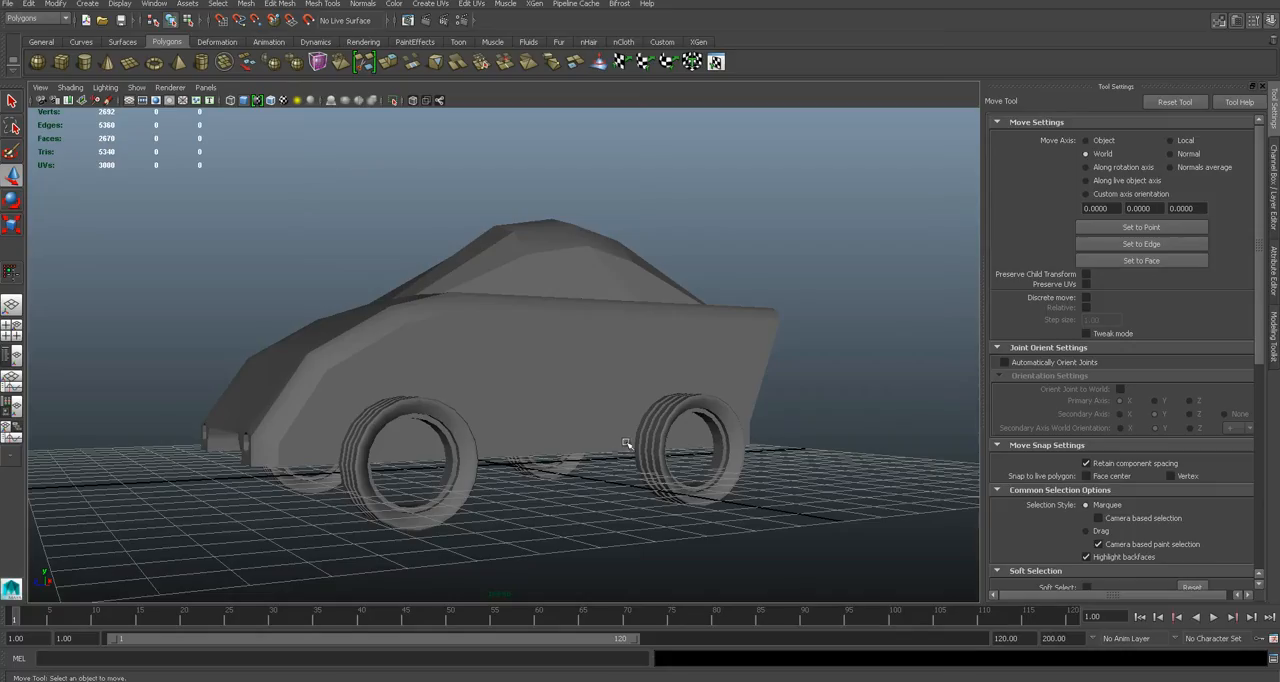
pyautogui.keyDown('alt'); pyautogui.moveTo(575, 439); pyautogui.dragTo(612, 437); pyautogui.keyUp('alt')
pyautogui.click(666, 407)
pyautogui.click(620, 440)
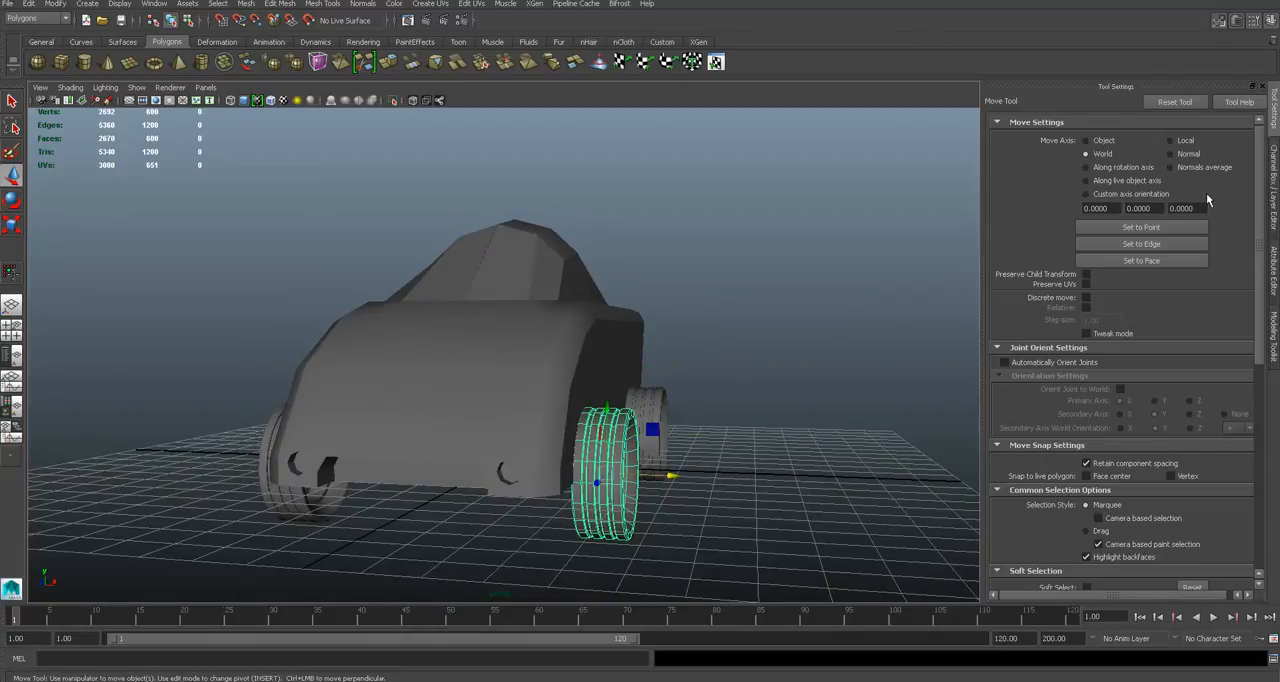
pyautogui.press('r')
pyautogui.keyDown('alt'); pyautogui.moveTo(671, 444); pyautogui.dragTo(609, 463); pyautogui.keyUp('alt')
pyautogui.moveTo(541, 493); pyautogui.dragTo(542, 480)
pyautogui.hotkey('ctrl', 'z')
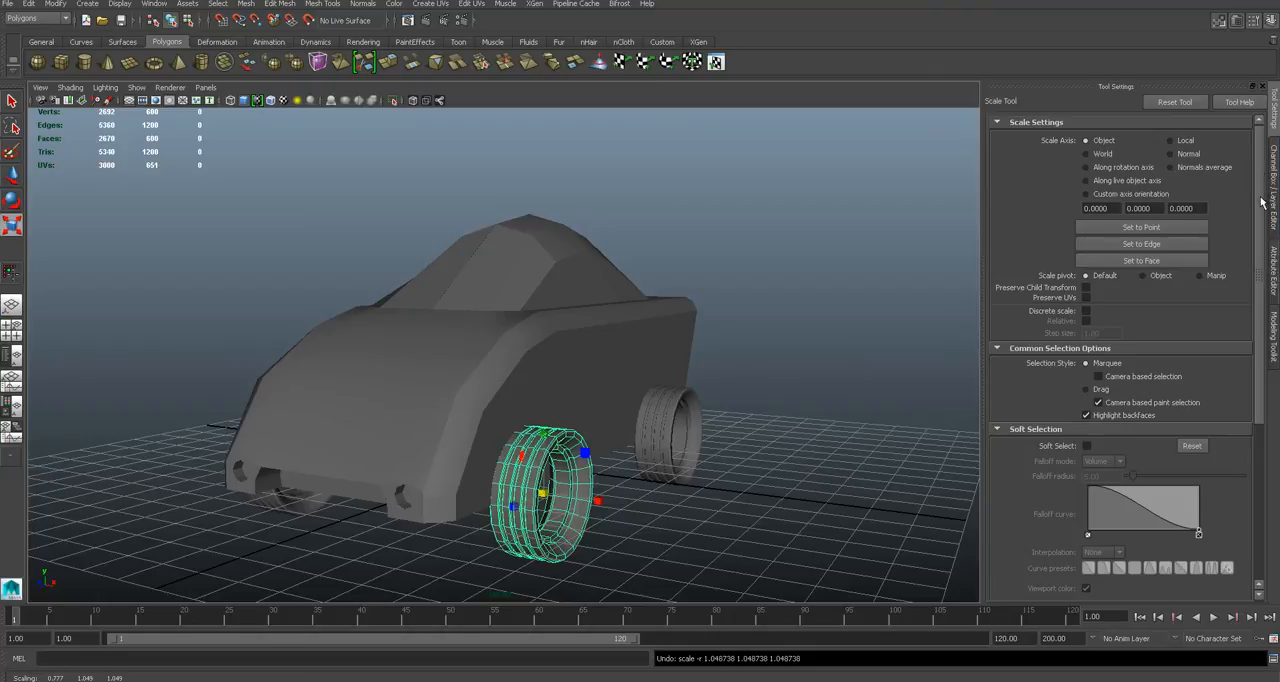
# - Scale the front tyre to 1.421 in X and 1.68 in Y and Z, and move it to 4.279, 1.246, 3.31
pyautogui.click(1274, 188)
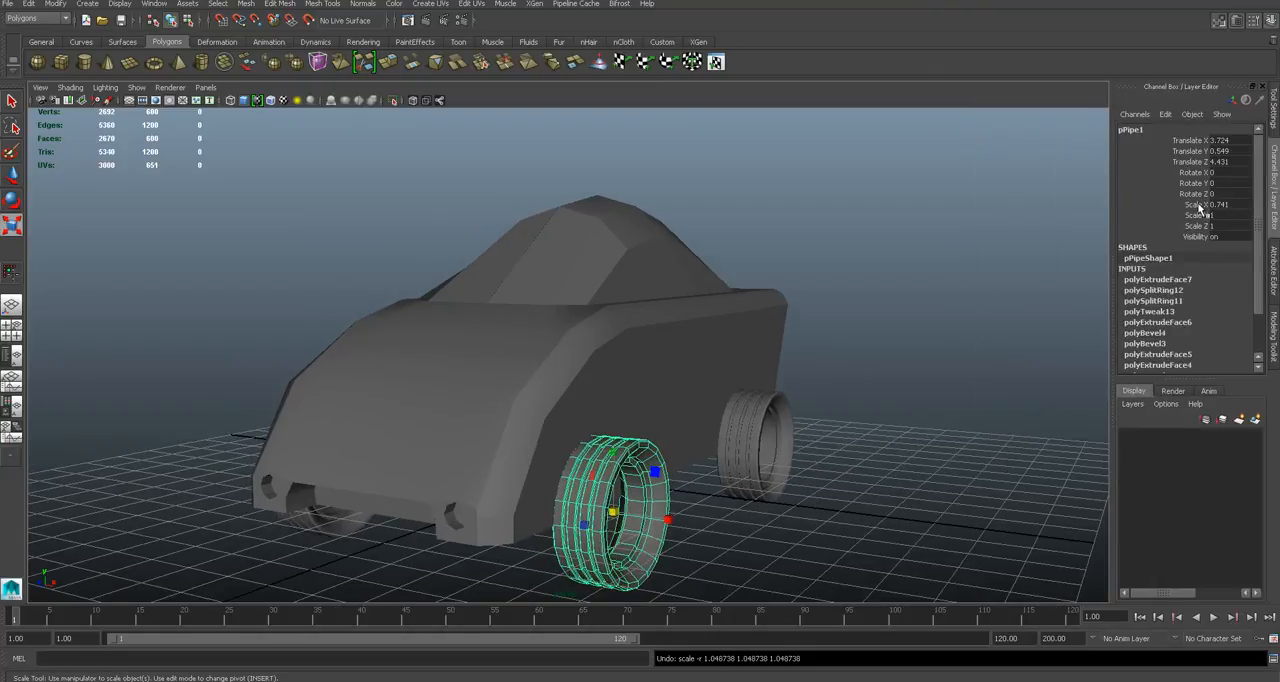
pyautogui.moveTo(1200, 207); pyautogui.dragTo(1202, 227)
pyautogui.moveTo(590, 405); pyautogui.dragTo(635, 398, button='middle')
pyautogui.keyDown('alt'); pyautogui.moveTo(683, 407); pyautogui.dragTo(622, 400); pyautogui.keyUp('alt')
pyautogui.press('w')
pyautogui.moveTo(413, 482); pyautogui.dragTo(770, 440)
# - Delete the three other tyre copies, keeping only the enlarged front tyre
pyautogui.press('q')
pyautogui.click(800, 434)
pyautogui.press('Delete')
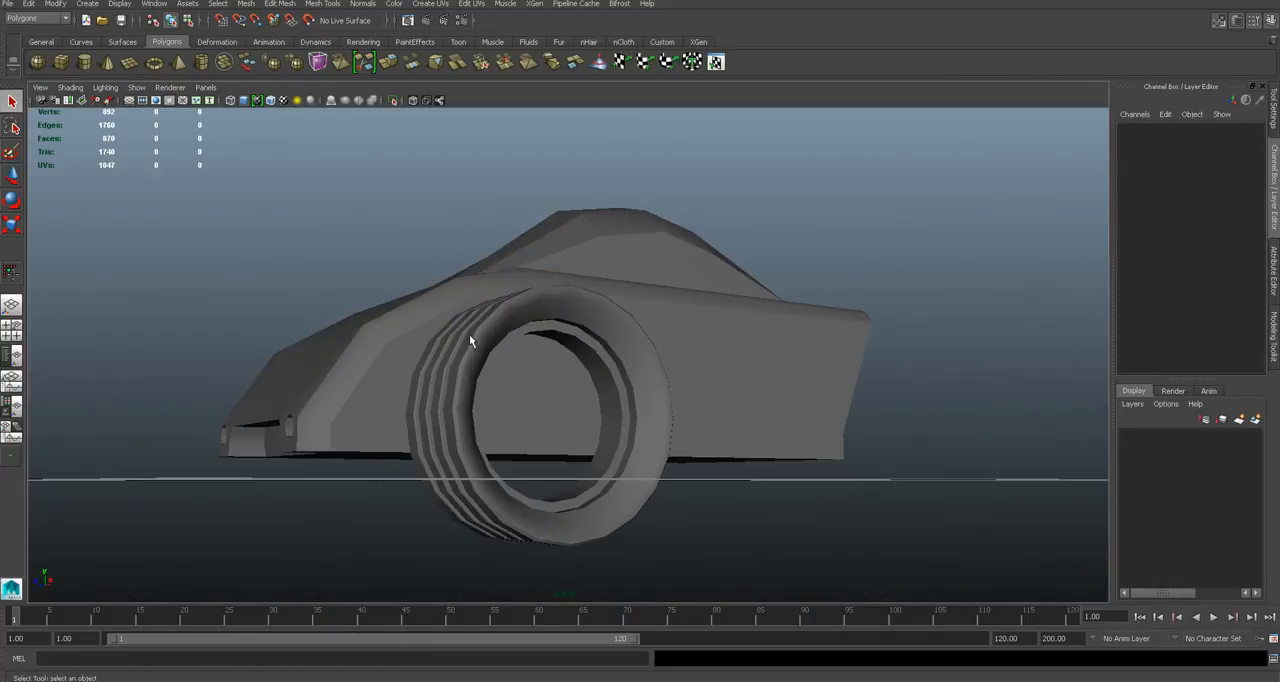
# - Duplicate the enlarged front tyre with Duplicate Special and move the copy back to the rear wheel position at Z -3.294
pyautogui.click(471, 337)
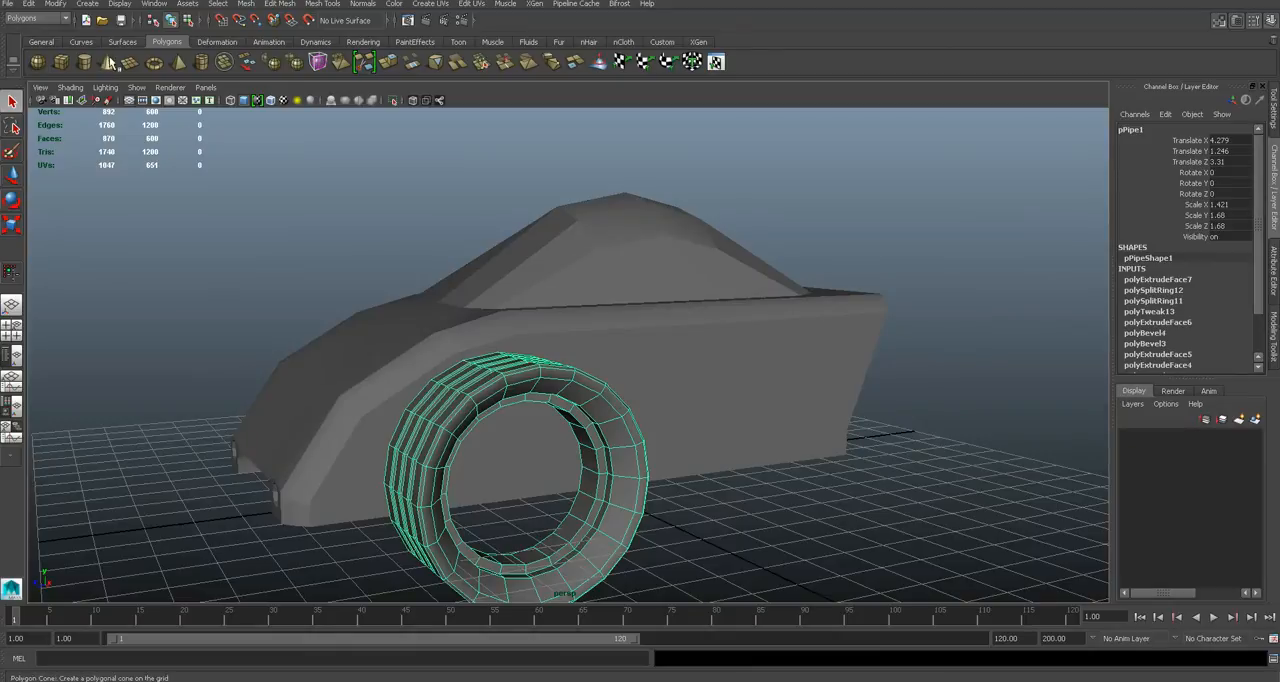
pyautogui.click(30, 6)
pyautogui.click(70, 311)
pyautogui.press('w')
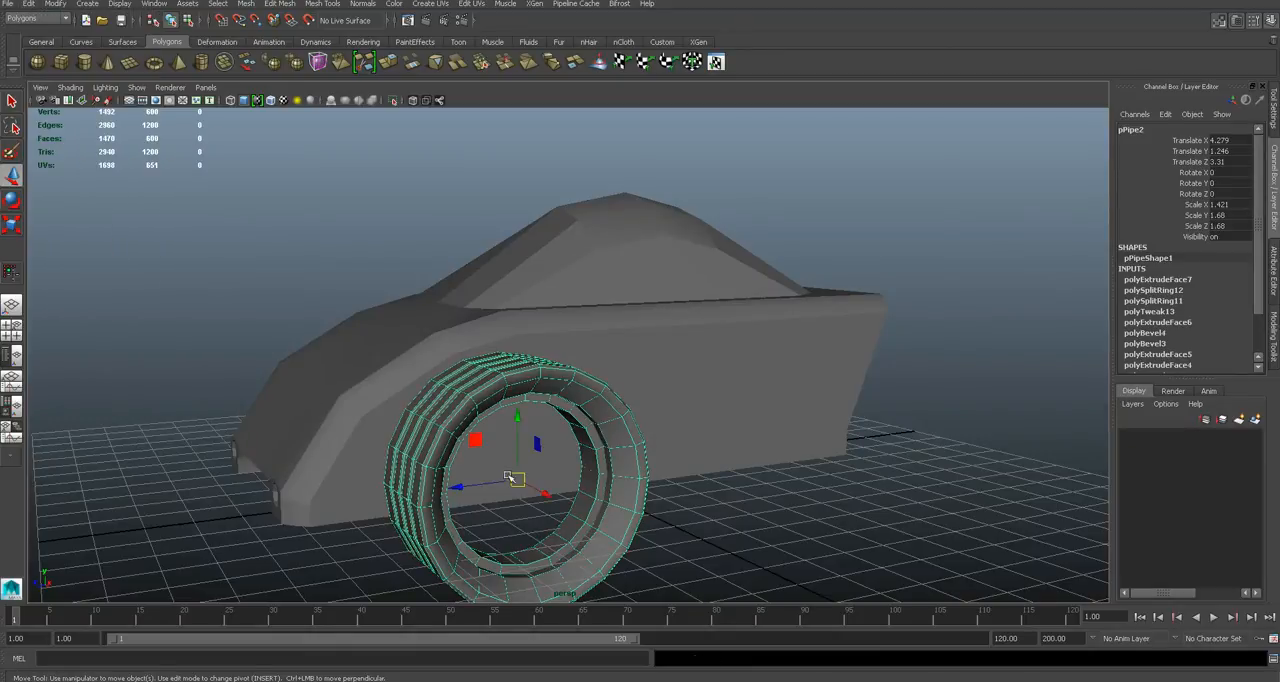
pyautogui.moveTo(480, 485); pyautogui.dragTo(681, 466)
pyautogui.press('q')
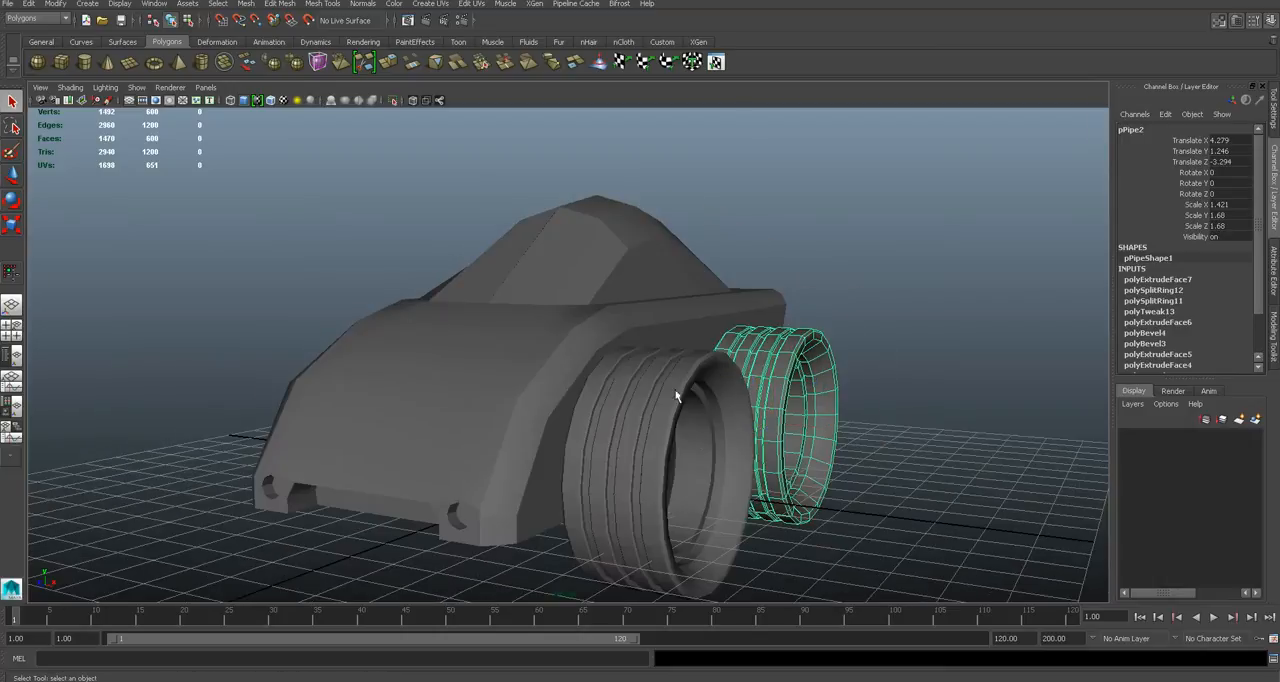
# - Duplicate both enlarged tyres together and move the copies to the car's opposite side at X about -4.308
pyautogui.click(658, 385)
pyautogui.keyDown('alt'); pyautogui.moveTo(606, 375); pyautogui.dragTo(640, 385); pyautogui.keyUp('alt')
pyautogui.hotkey('ctrl', 'd')
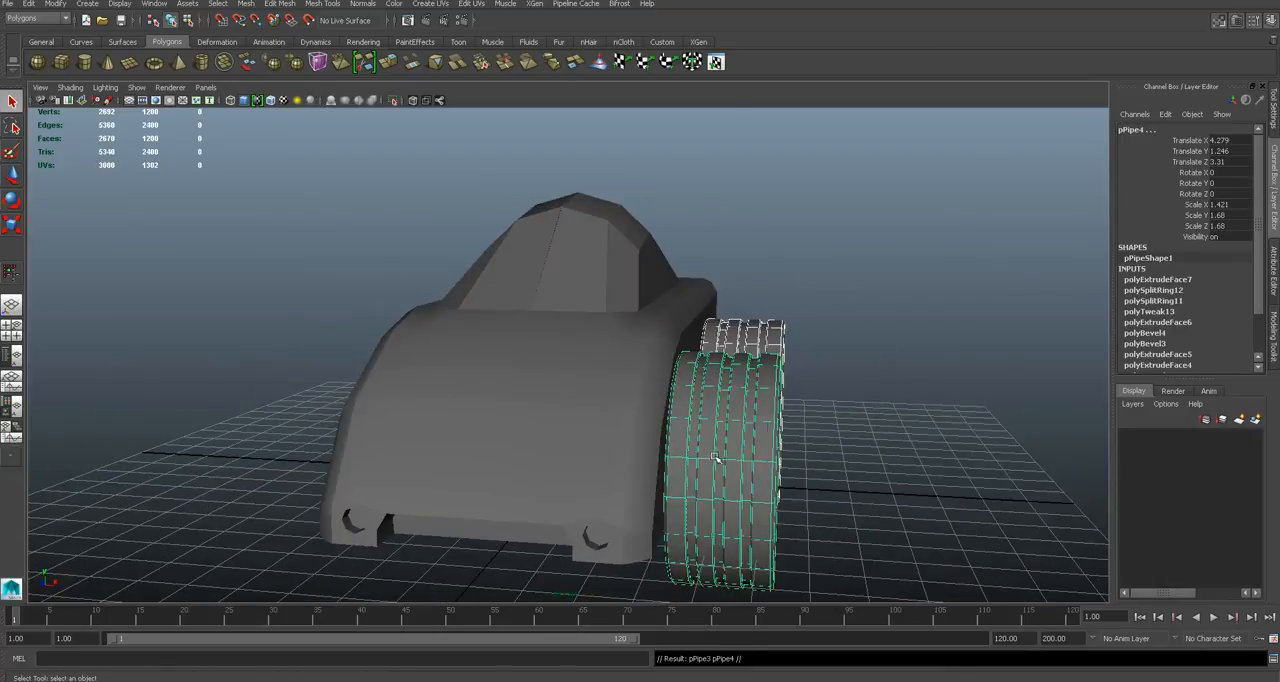
pyautogui.press('w')
pyautogui.moveTo(830, 438); pyautogui.dragTo(406, 454)
pyautogui.keyDown('alt'); pyautogui.moveTo(406, 454); pyautogui.dragTo(441, 463); pyautogui.keyUp('alt')
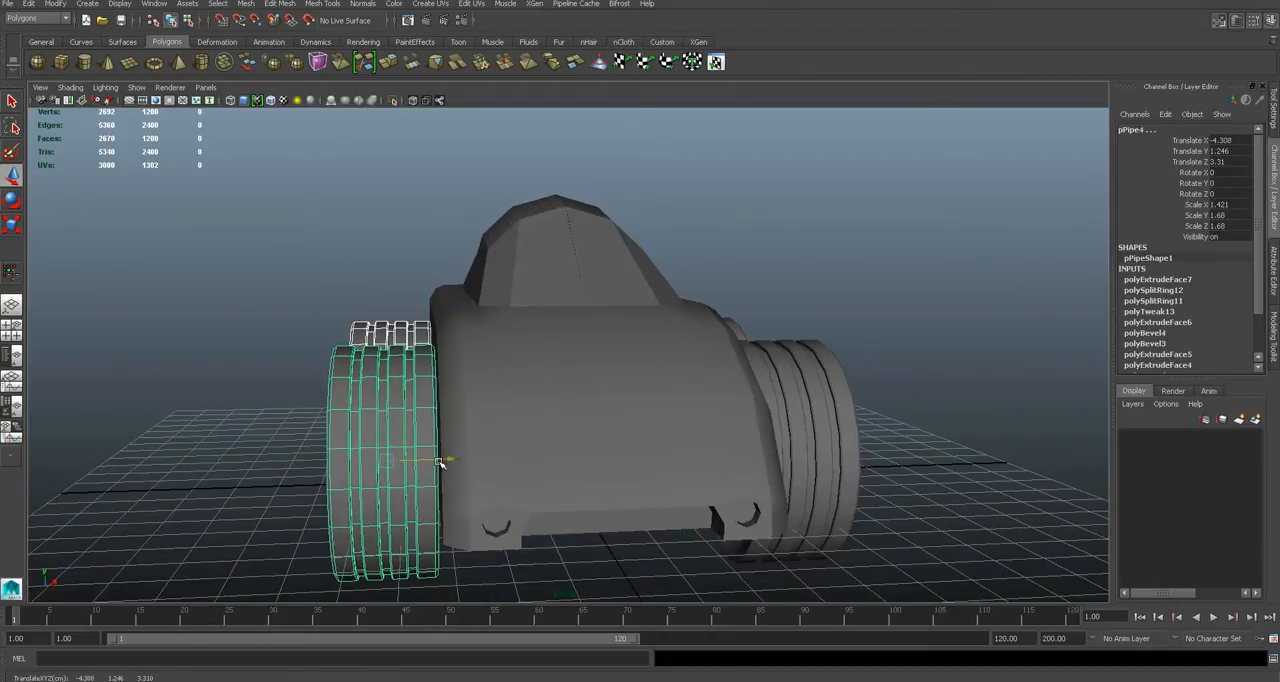
# - Deselect the tyre copies, view the car with all four tyres, and save the scene
pyautogui.click(851, 360)
pyautogui.keyDown('alt'); pyautogui.moveTo(851, 360); pyautogui.dragTo(676, 374); pyautogui.keyUp('alt')
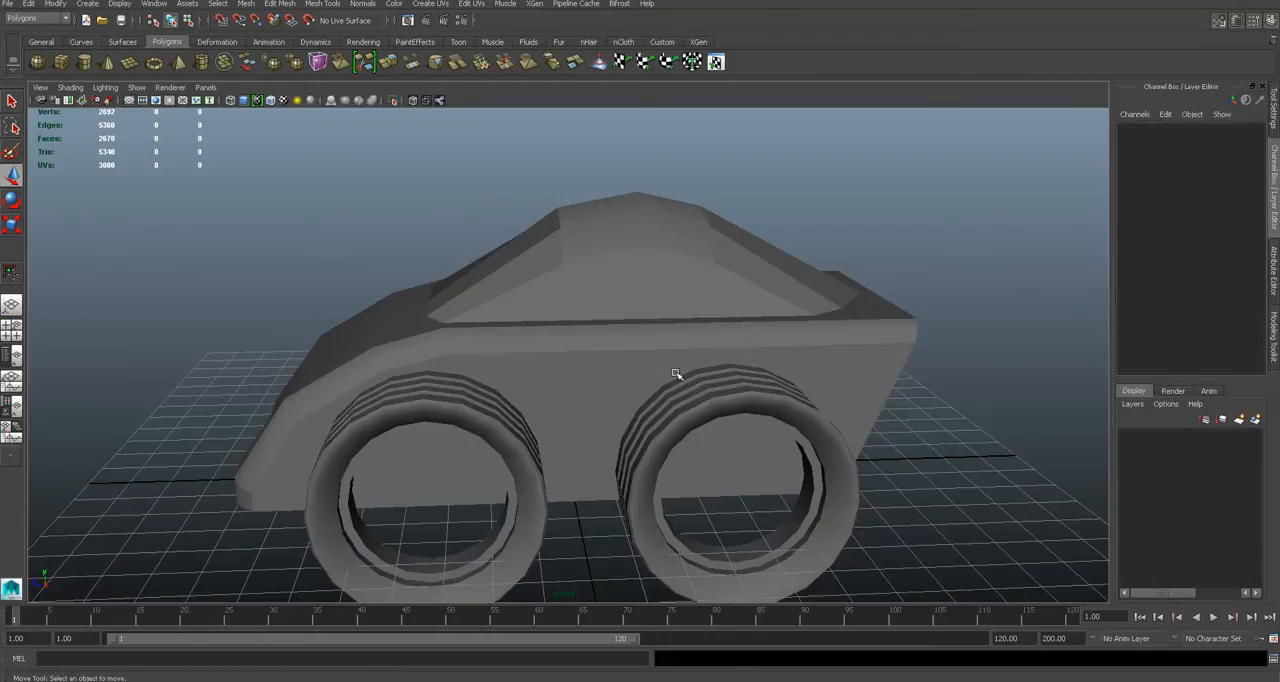
pyautogui.click(30, 5)
pyautogui.click(377, 242)
pyautogui.keyDown('alt'); pyautogui.moveTo(378, 243); pyautogui.dragTo(654, 331); pyautogui.keyUp('alt')
pyautogui.hotkey('ctrl', 's')
pyautogui.press('Return')
pyautogui.scroll(-3, 544, 311)
pyautogui.scroll(3, 544, 311)
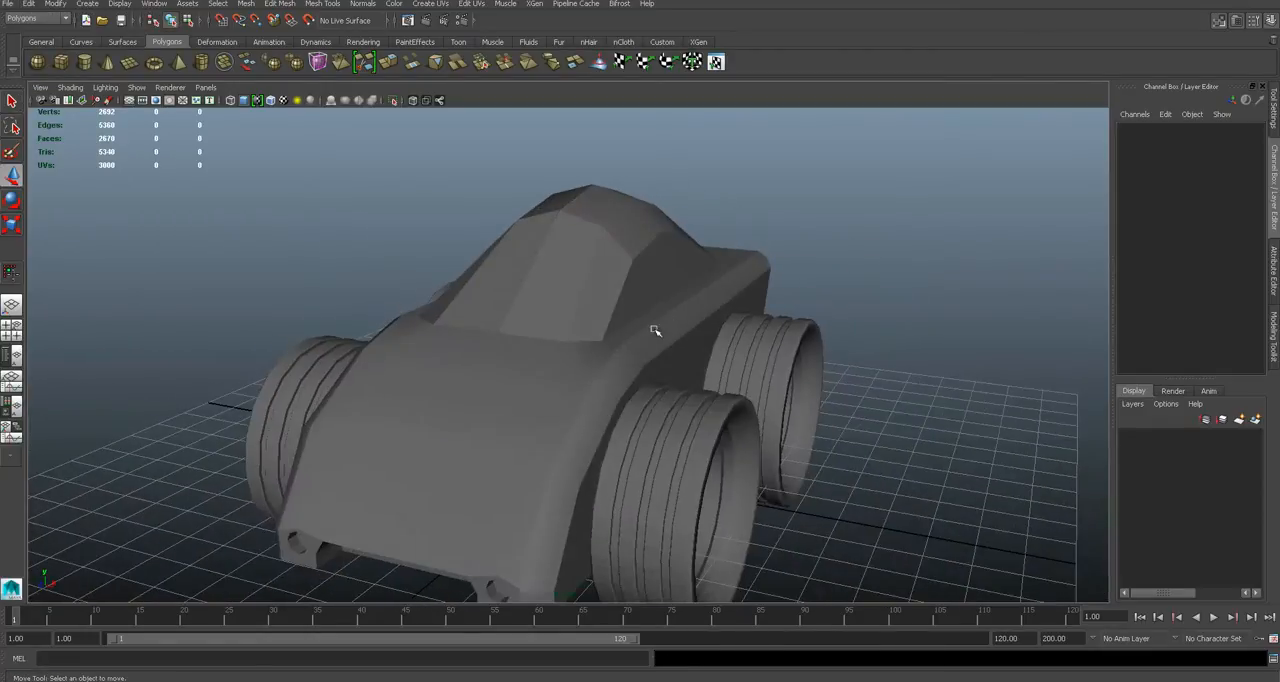
# - Inspect the car and its four tyres in smoothed preview and return them to the unsmoothed display
pyautogui.scroll(-3, 654, 331)
pyautogui.moveTo(394, 270); pyautogui.dragTo(716, 458)
pyautogui.press('3')
pyautogui.click(810, 406)
pyautogui.keyDown('alt'); pyautogui.moveTo(702, 391); pyautogui.dragTo(470, 364); pyautogui.keyUp('alt')
pyautogui.moveTo(309, 233); pyautogui.dragTo(717, 471)
pyautogui.press('1')
pyautogui.click(800, 463)
# - Isolate the half car body so the tyres and the mirrored side are hidden
pyautogui.scroll(4, 798, 460)
pyautogui.keyDown('alt'); pyautogui.moveTo(797, 460); pyautogui.dragTo(577, 369); pyautogui.keyUp('alt')
pyautogui.click(551, 366)
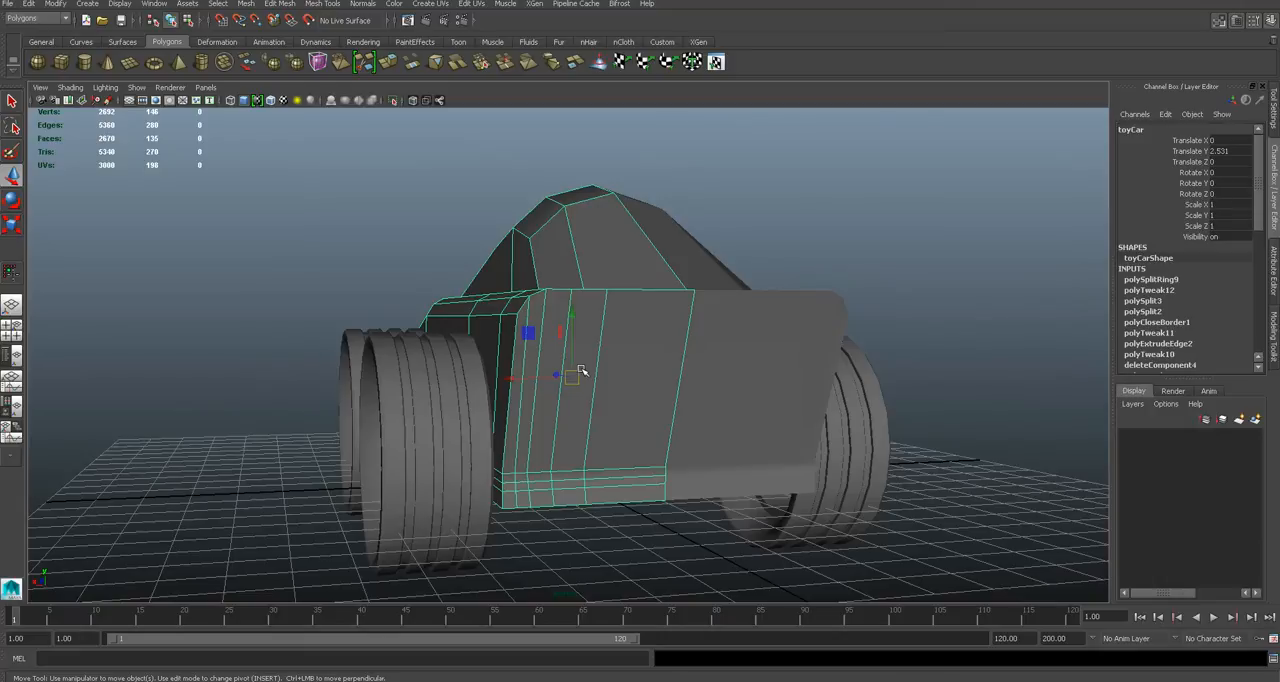
pyautogui.hotkey('shift', 'i')
pyautogui.click(723, 363)
pyautogui.scroll(2, 578, 376)
pyautogui.keyDown('alt'); pyautogui.moveTo(594, 378); pyautogui.dragTo(558, 394); pyautogui.keyUp('alt')
# - In the wireframe back view, draw a polygon cylinder near the body's upper outer corner at about X 2.289, Y 3.869
pyautogui.press('space')
pyautogui.click(559, 367)
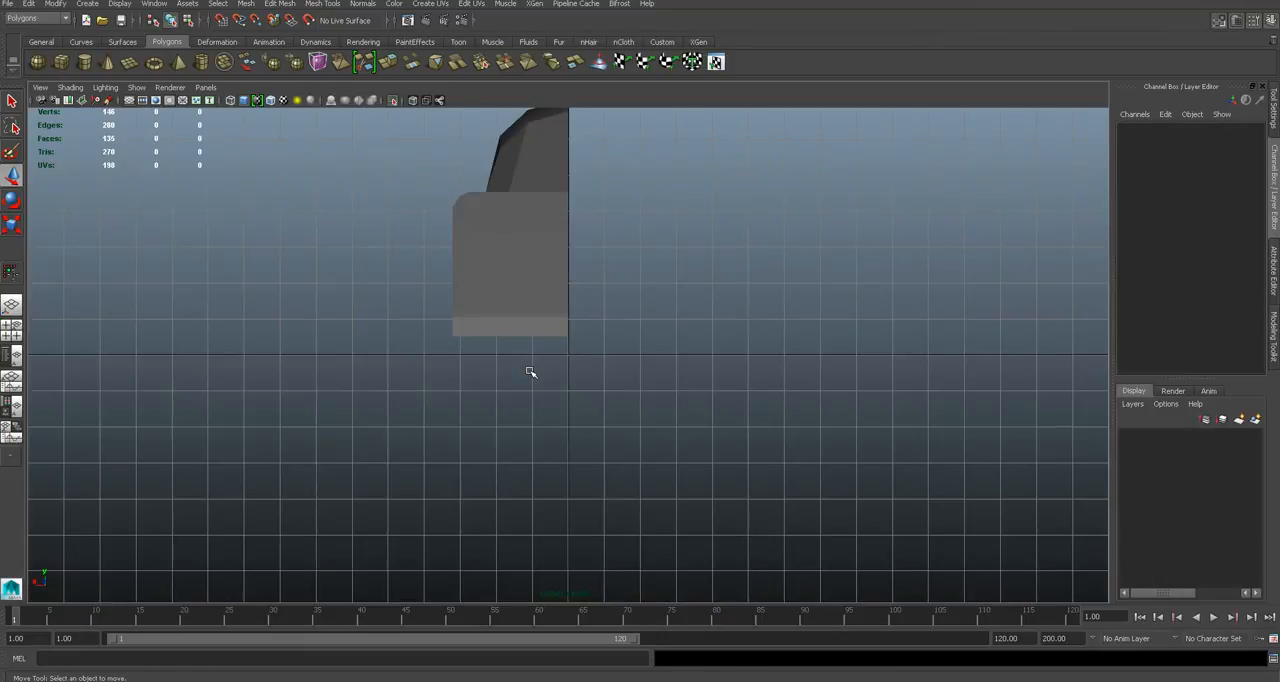
pyautogui.keyDown('alt'); pyautogui.moveTo(520, 266); pyautogui.dragTo(609, 377, button='middle'); pyautogui.keyUp('alt')
pyautogui.scroll(2, 609, 377)
pyautogui.press('4')
pyautogui.scroll(2, 609, 377)
pyautogui.scroll(3, 591, 299)
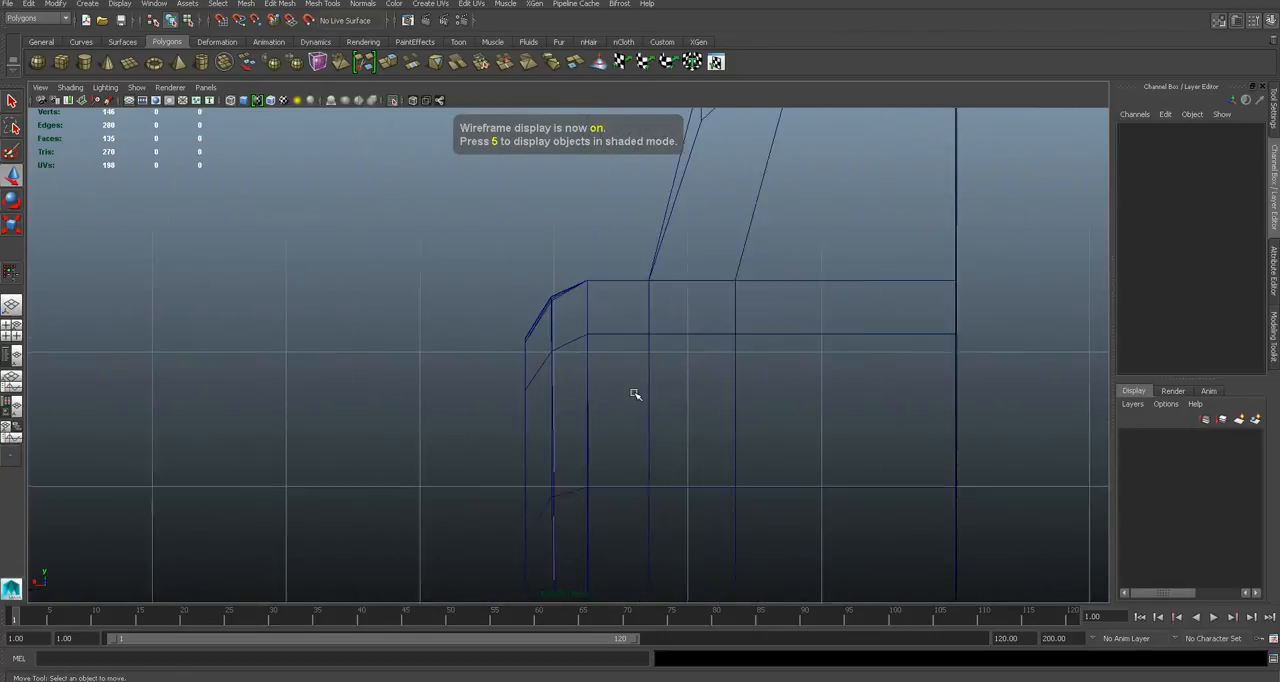
pyautogui.click(84, 63)
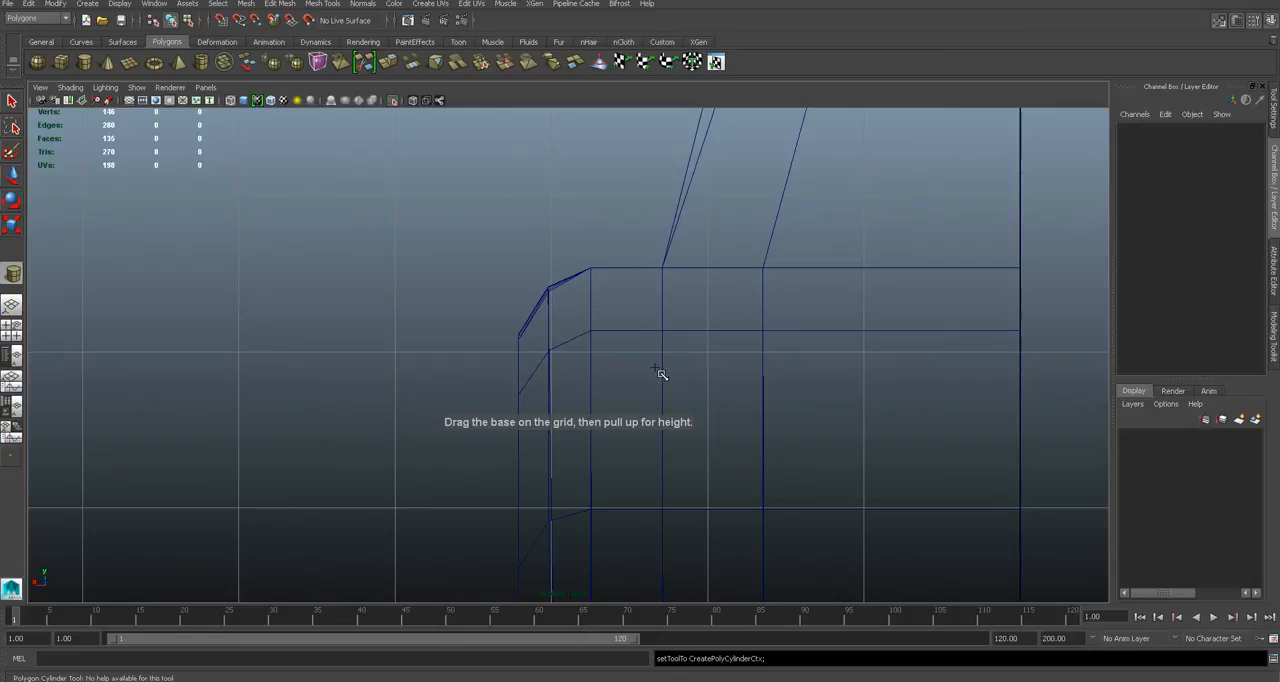
pyautogui.moveTo(663, 374); pyautogui.dragTo(703, 428)
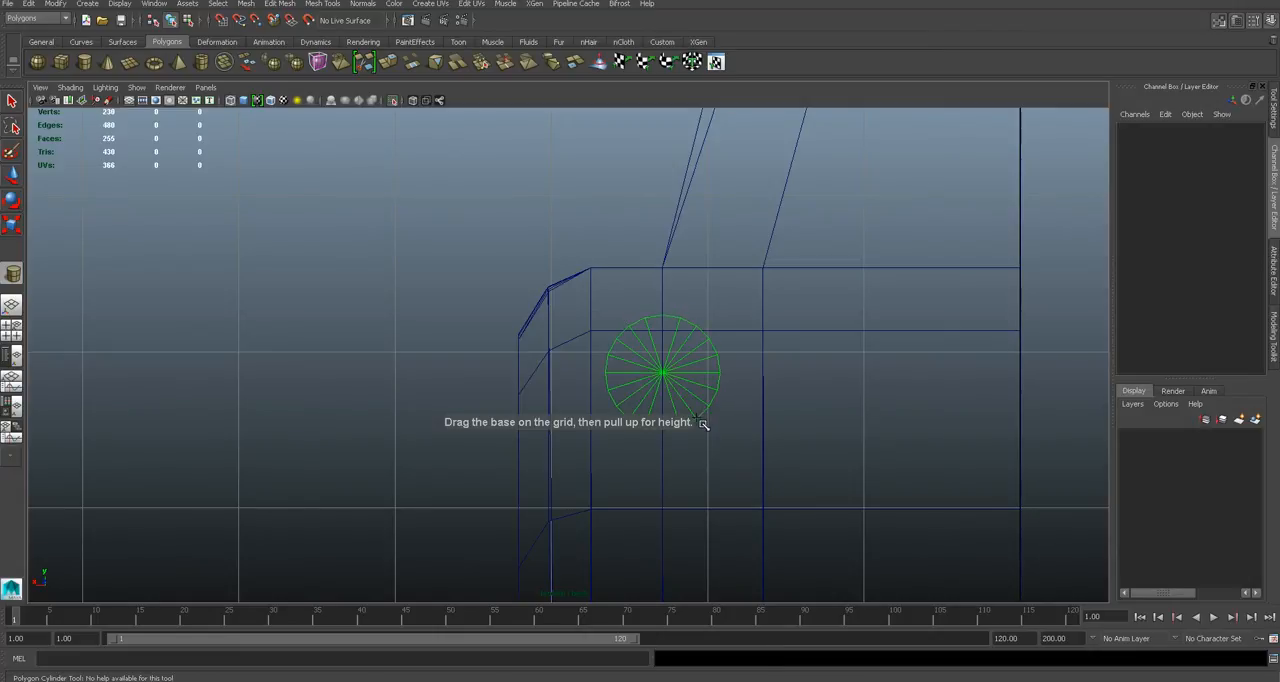
pyautogui.click(688, 298)
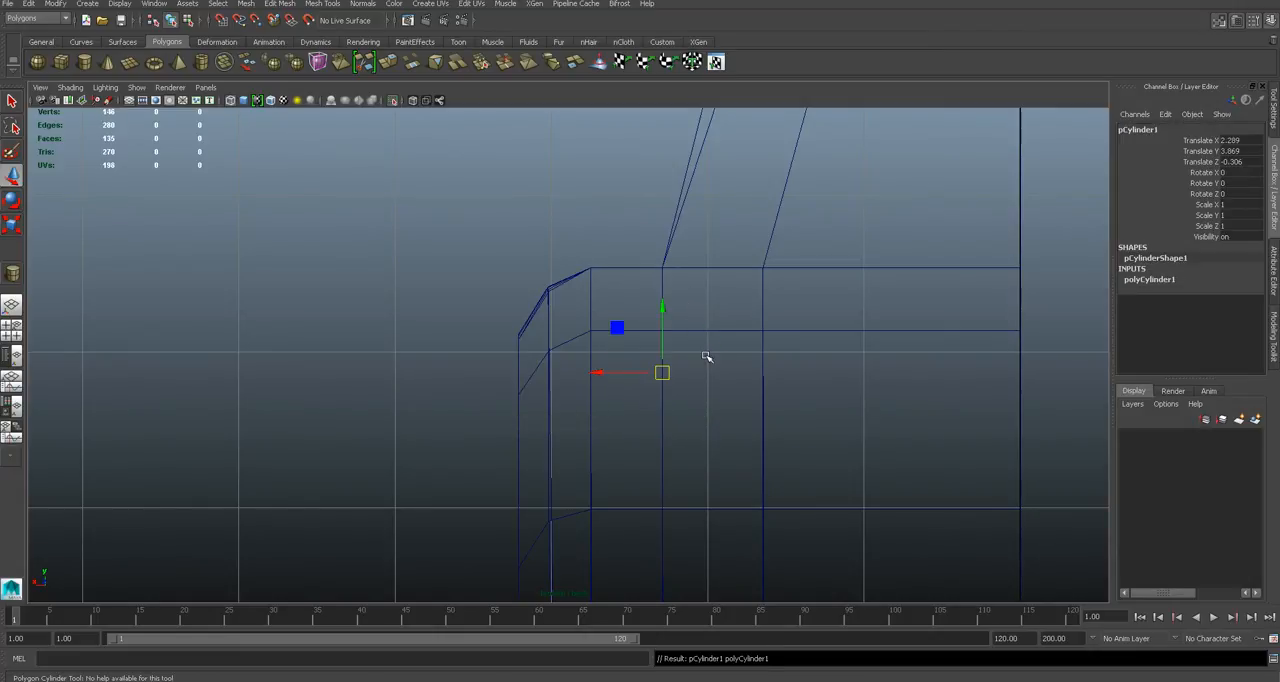
# - Bring back the hidden objects and isolate the new cylinder together with the half car body
pyautogui.click(427, 308)
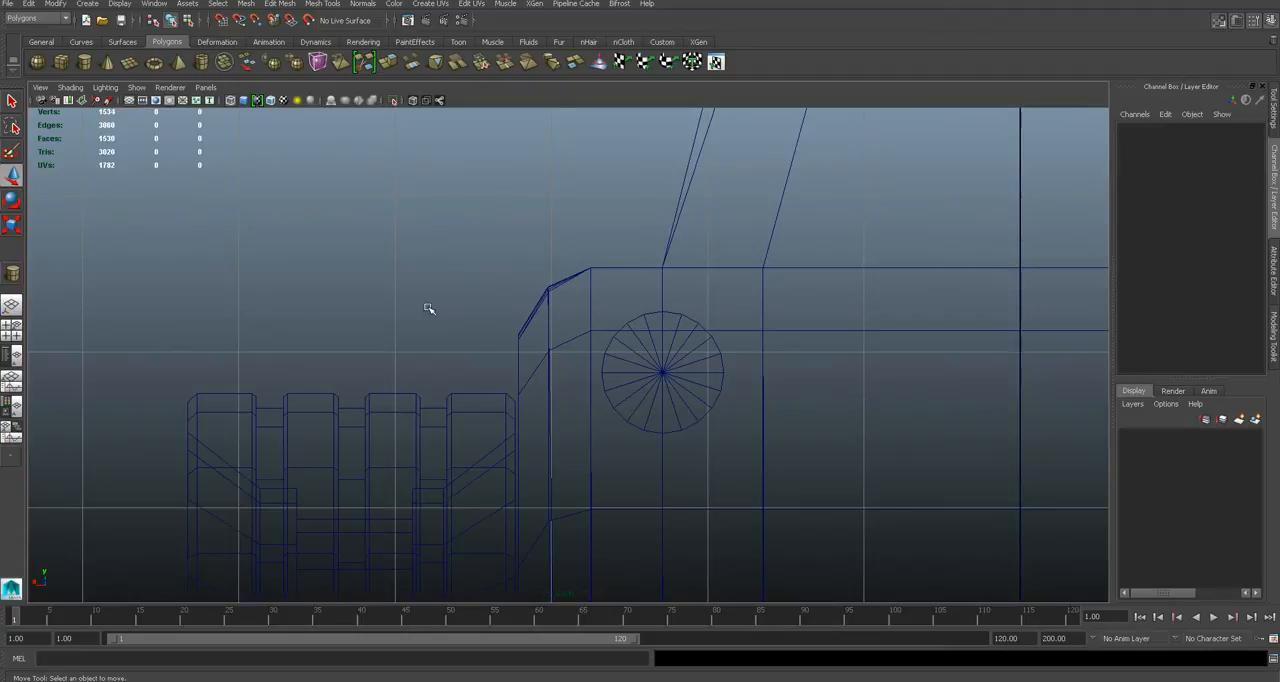
pyautogui.click(643, 357)
pyautogui.click(620, 269)
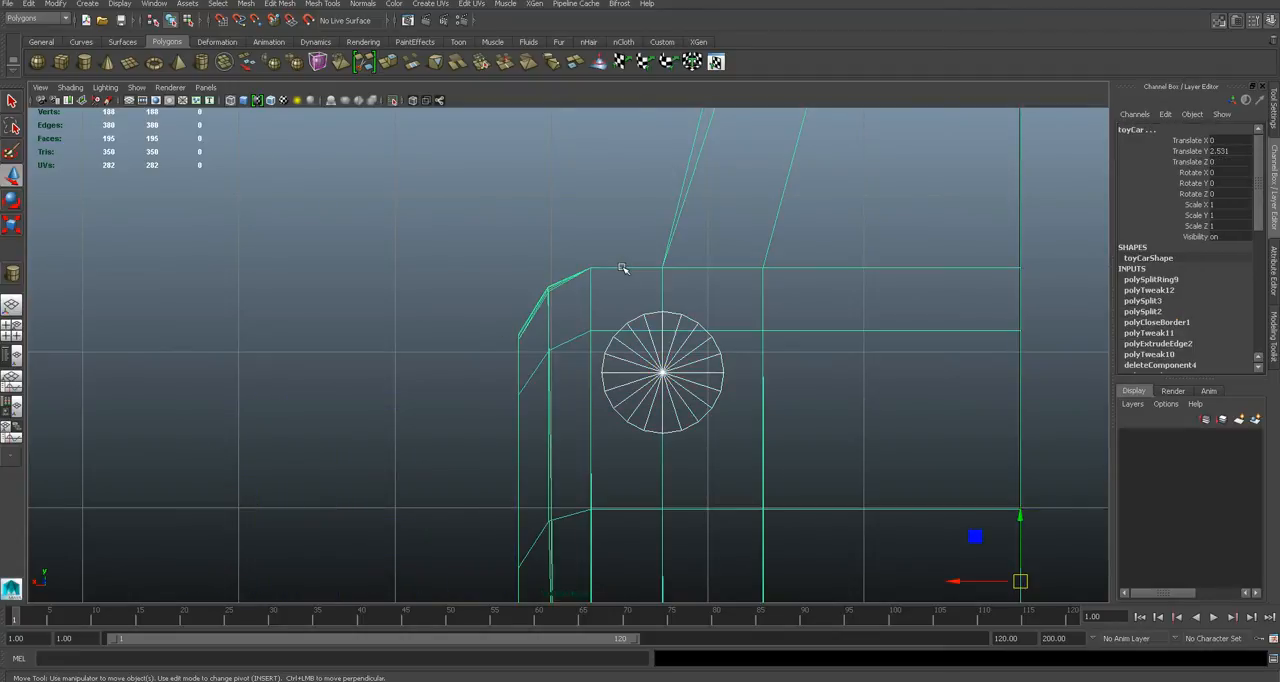
# - Reduce the cylinder's axis subdivisions to 8 so it becomes octagonal
pyautogui.hotkey('ctrl', 'a')
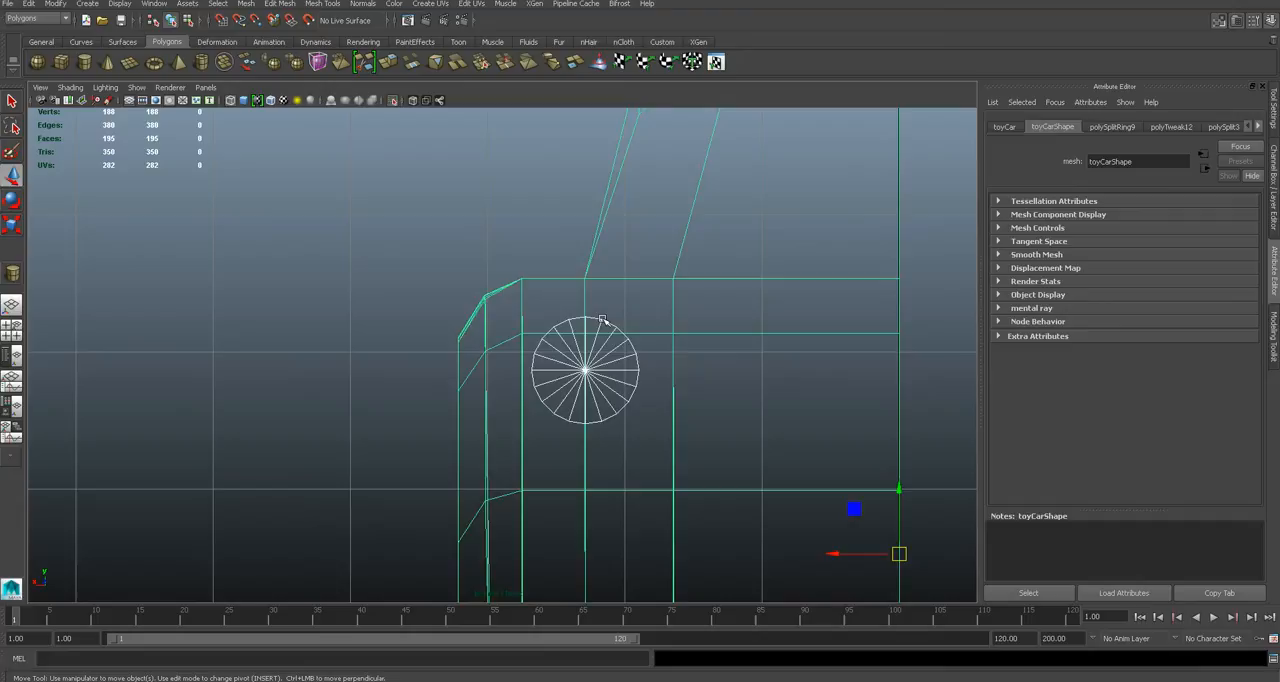
pyautogui.click(603, 320)
pyautogui.click(1130, 128)
pyautogui.moveTo(1159, 258); pyautogui.dragTo(1156, 257)
pyautogui.click(697, 352)
pyautogui.click(593, 365)
# - Move the octagonal cylinder back until it protrudes from the car's shaded rear face, and select the car body
pyautogui.press('5')
pyautogui.press('space')
pyautogui.moveTo(597, 358); pyautogui.dragTo(602, 330)
pyautogui.moveTo(390, 344); pyautogui.dragTo(524, 378)
pyautogui.keyDown('alt'); pyautogui.moveTo(745, 496); pyautogui.dragTo(702, 460); pyautogui.keyUp('alt')
pyautogui.moveTo(644, 342); pyautogui.dragTo(645, 347)
pyautogui.click(797, 438)
pyautogui.keyDown('alt'); pyautogui.moveTo(797, 438); pyautogui.dragTo(694, 394); pyautogui.keyUp('alt')
pyautogui.click(693, 424)
pyautogui.scroll(2, 707, 429)
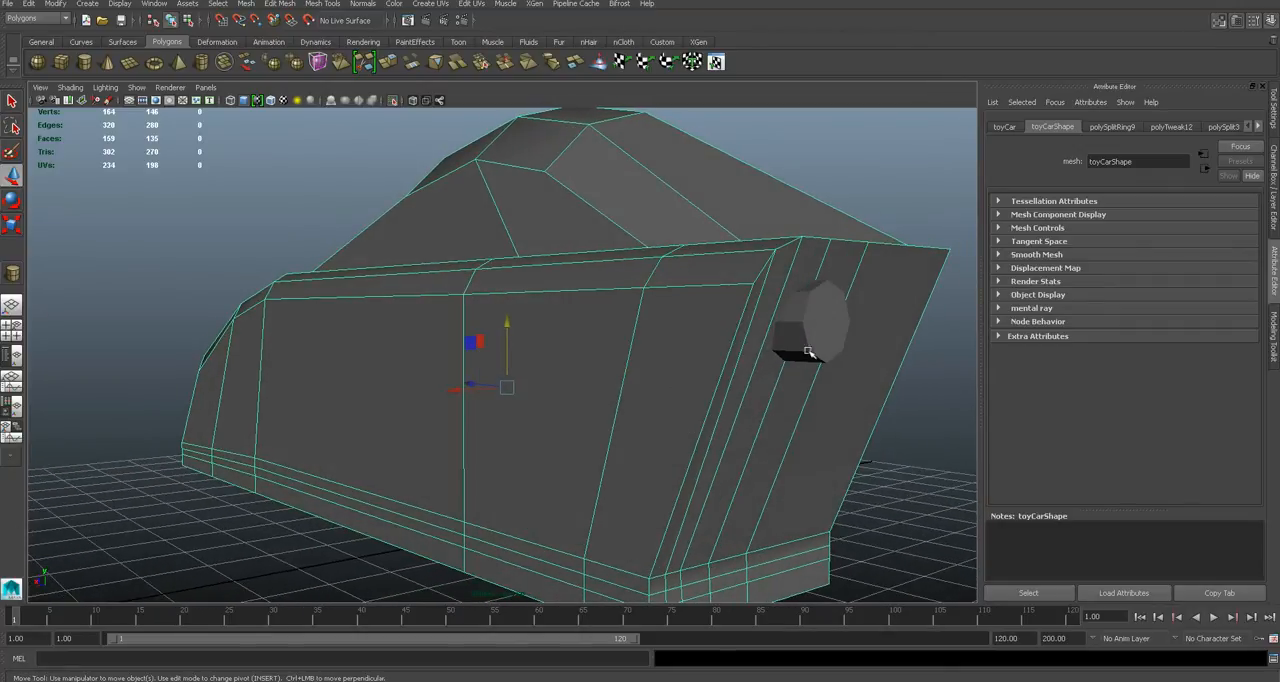
pyautogui.keyDown('alt'); pyautogui.moveTo(860, 457); pyautogui.dragTo(855, 453); pyautogui.keyUp('alt')
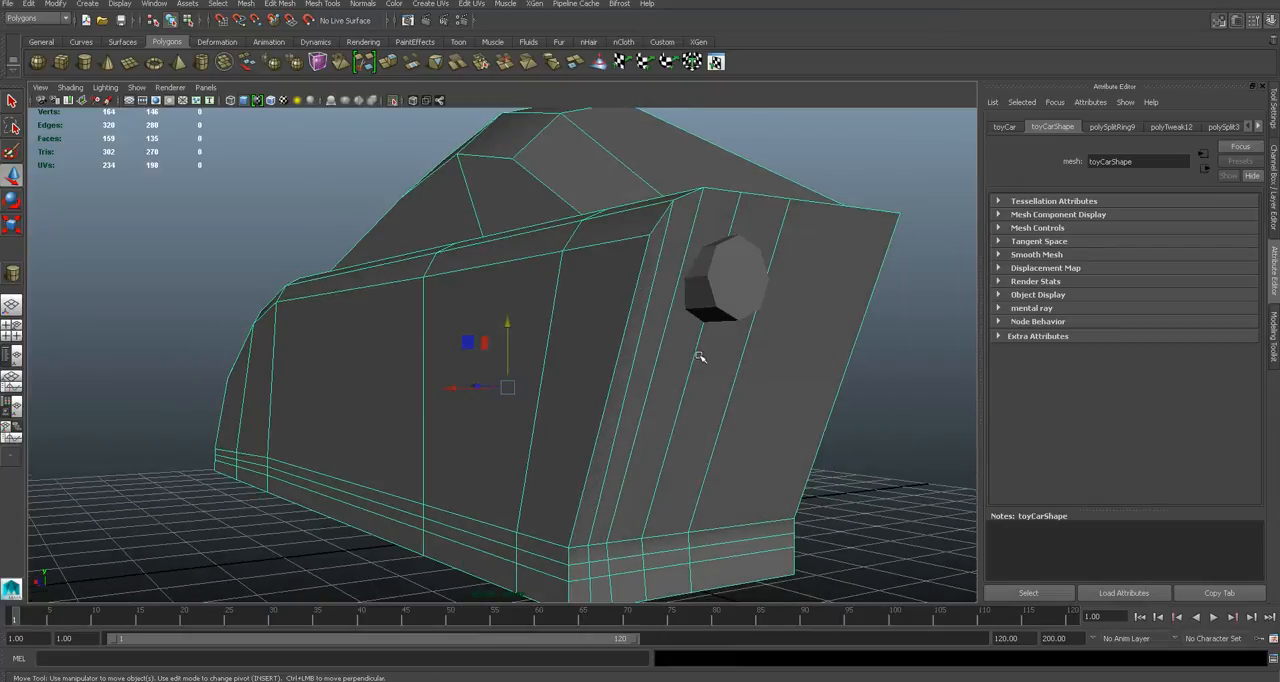
pyautogui.keyDown('alt'); pyautogui.moveTo(700, 357); pyautogui.dragTo(753, 374); pyautogui.keyUp('alt')
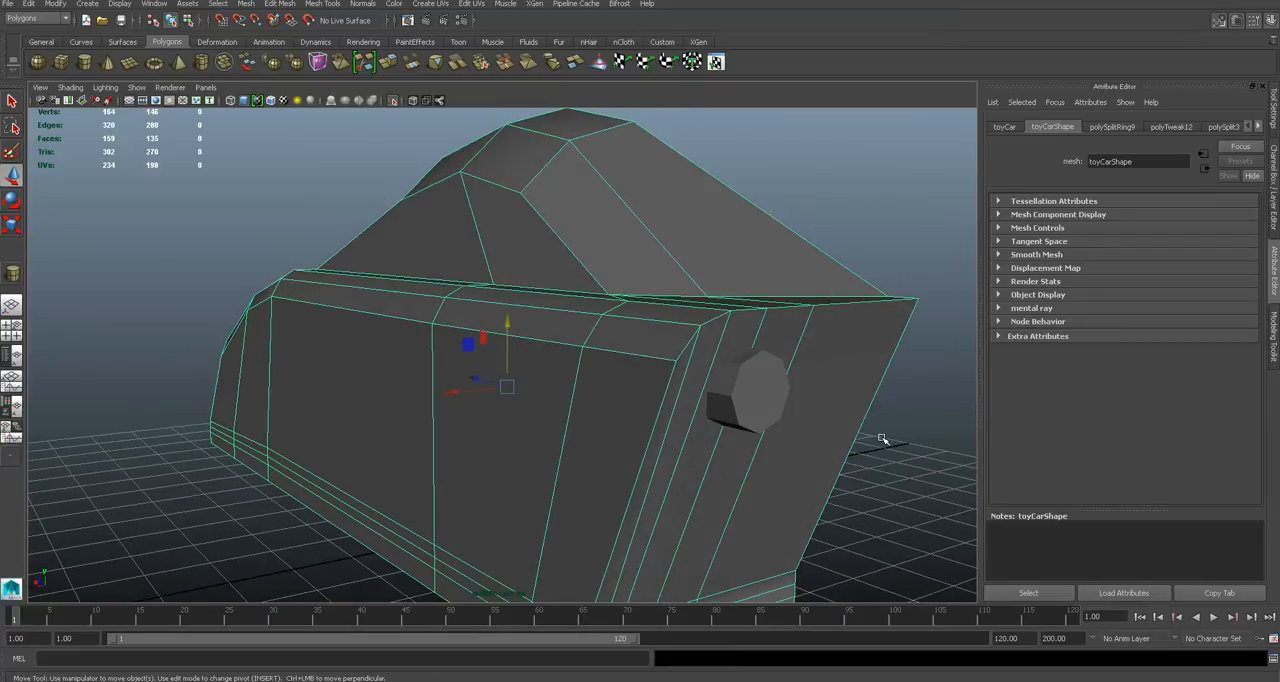
pyautogui.click(308, 4)
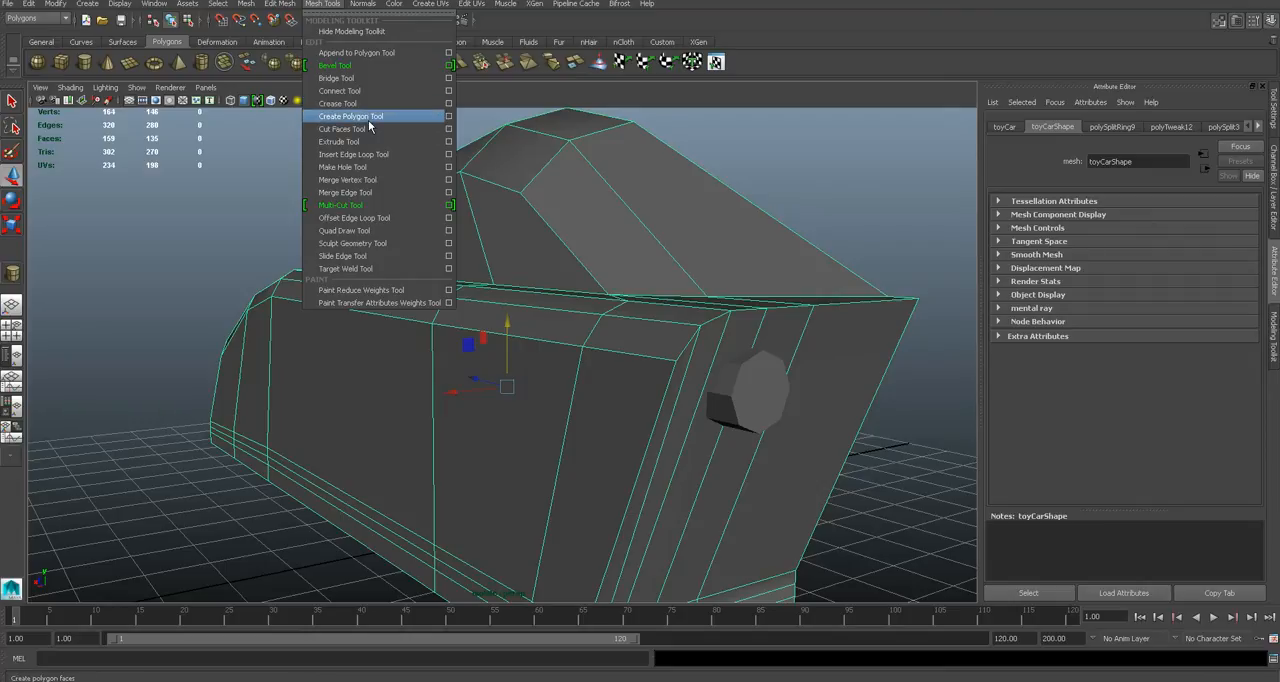
pyautogui.click(368, 120)
pyautogui.press('q')
pyautogui.click(331, 7)
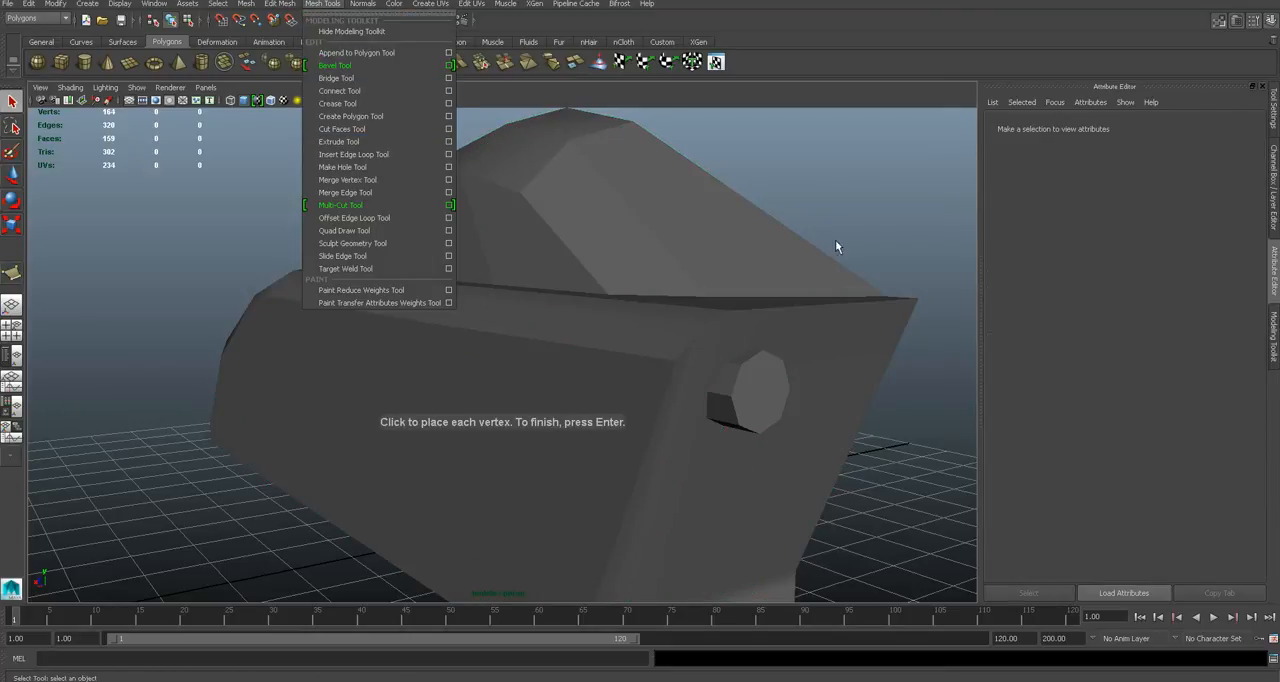
pyautogui.click(835, 241)
pyautogui.click(608, 299)
# - Insert two horizontal edge loops around the body, one through the cylinder's centre and one just below it
pyautogui.click(322, 4)
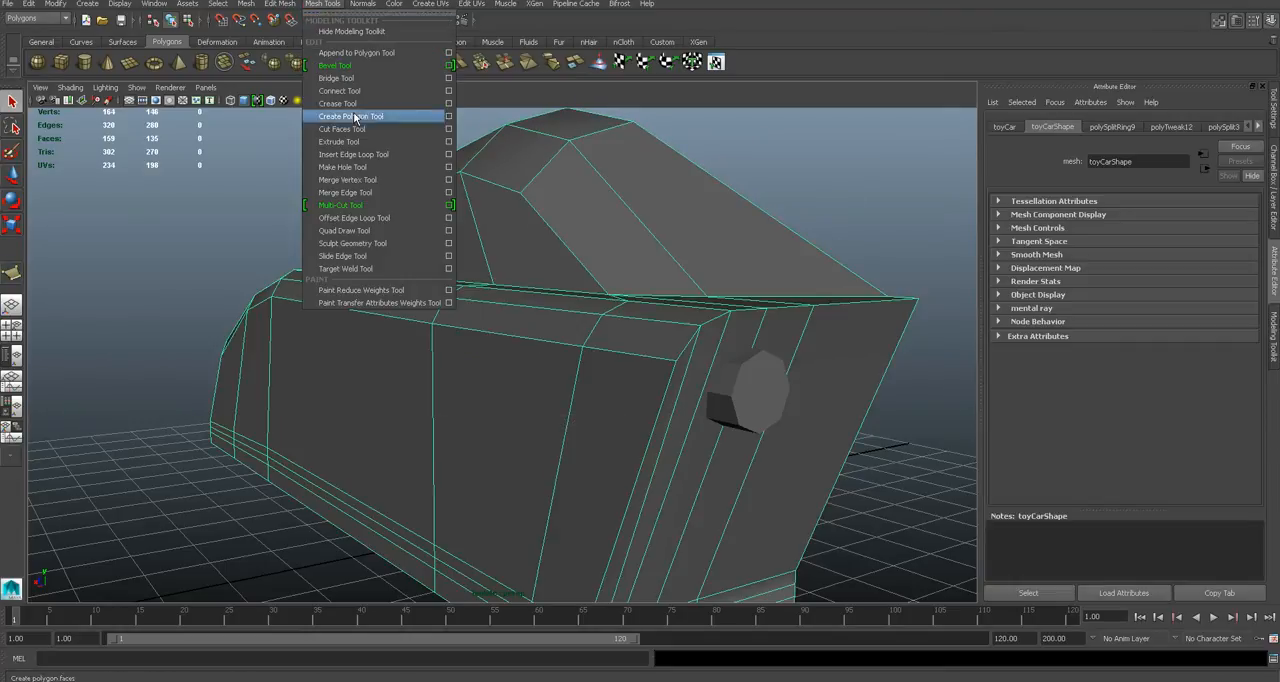
pyautogui.click(374, 154)
pyautogui.moveTo(704, 396); pyautogui.dragTo(491, 427)
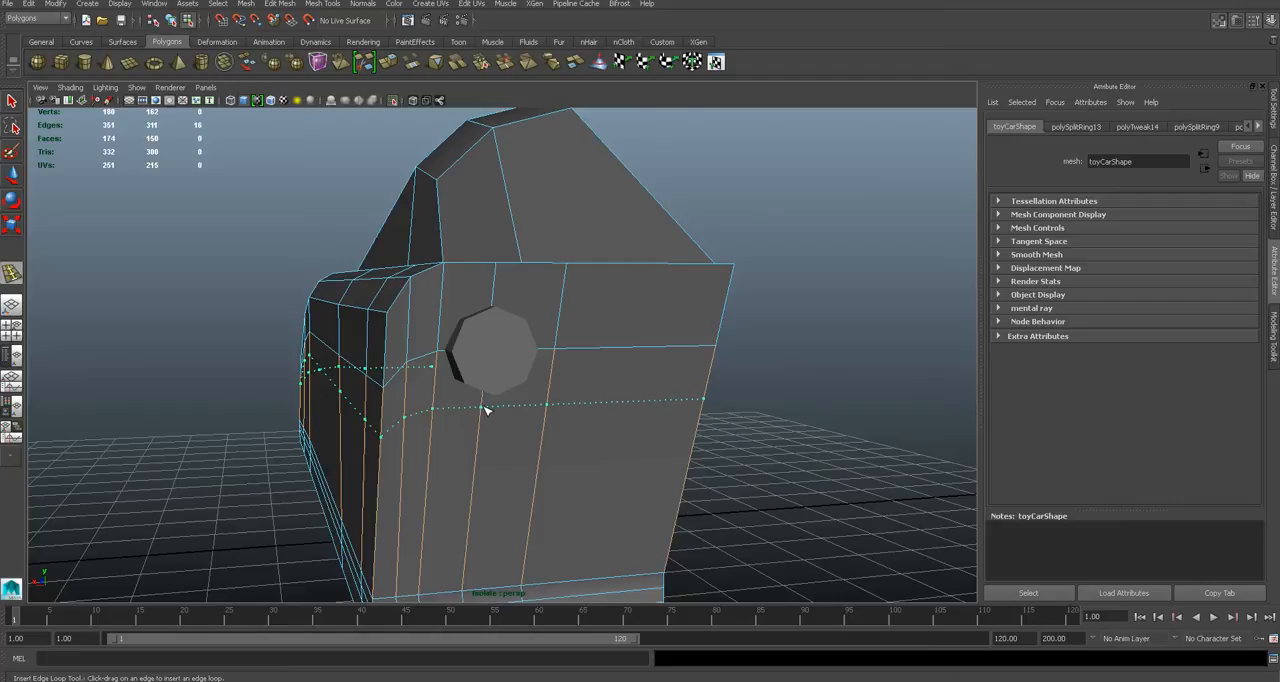
pyautogui.moveTo(569, 378)
pyautogui.keyDown('alt'); pyautogui.mouseDown()
pyautogui.moveTo(606, 374)
pyautogui.moveTo(563, 369)
pyautogui.mouseUp(); pyautogui.keyUp('alt')
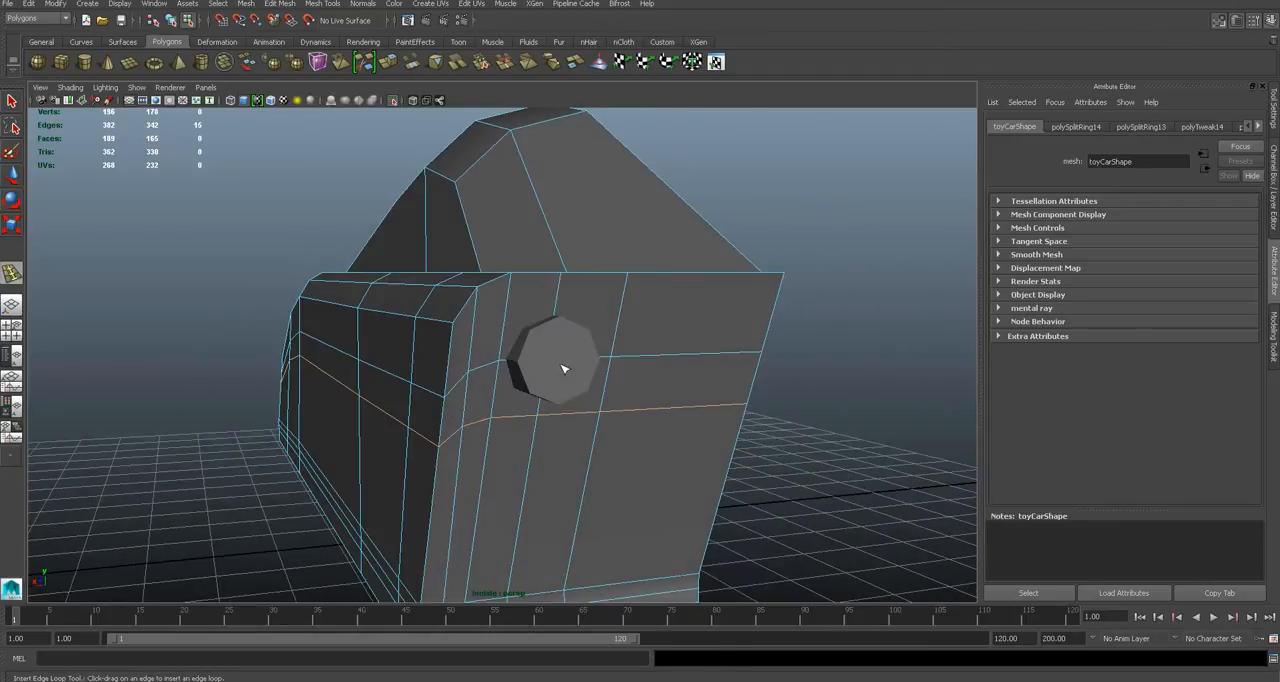
# - Extrude the four rear faces surrounding the cylinder with an offset of 0.100
pyautogui.moveTo(553, 344); pyautogui.dragTo(590, 328, button='right')
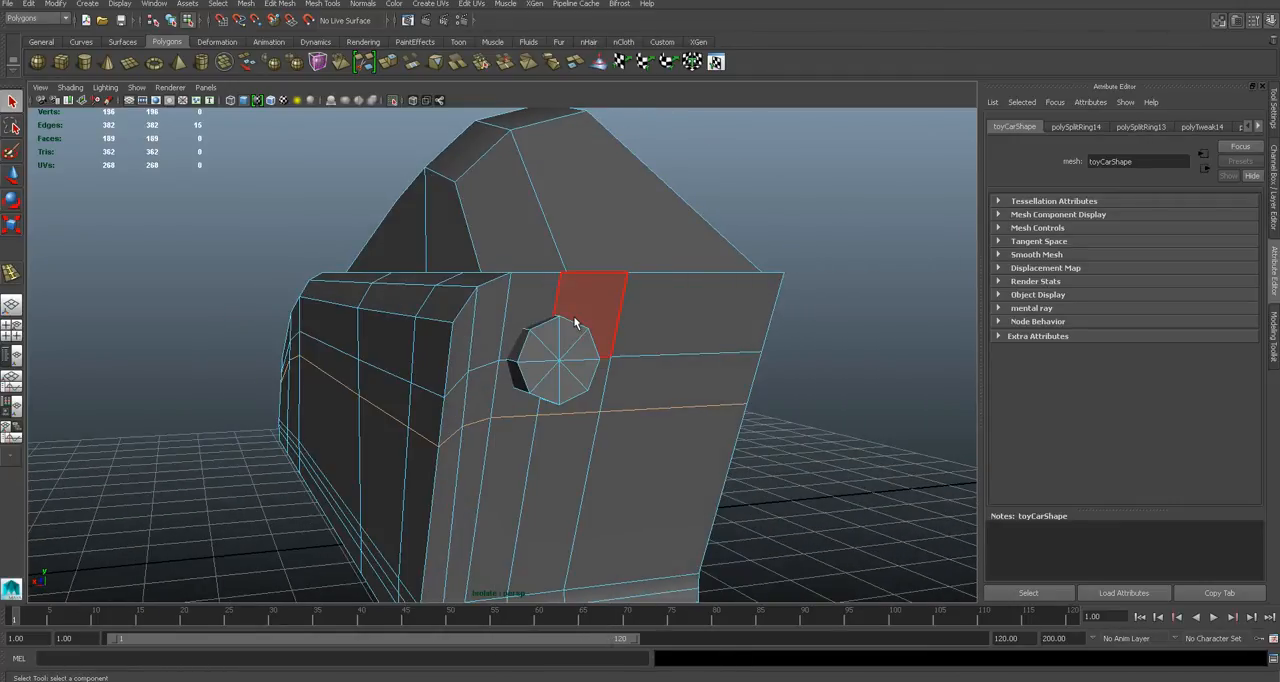
pyautogui.click(588, 318)
pyautogui.keyDown('shift'); pyautogui.click(548, 318); pyautogui.keyUp('shift')
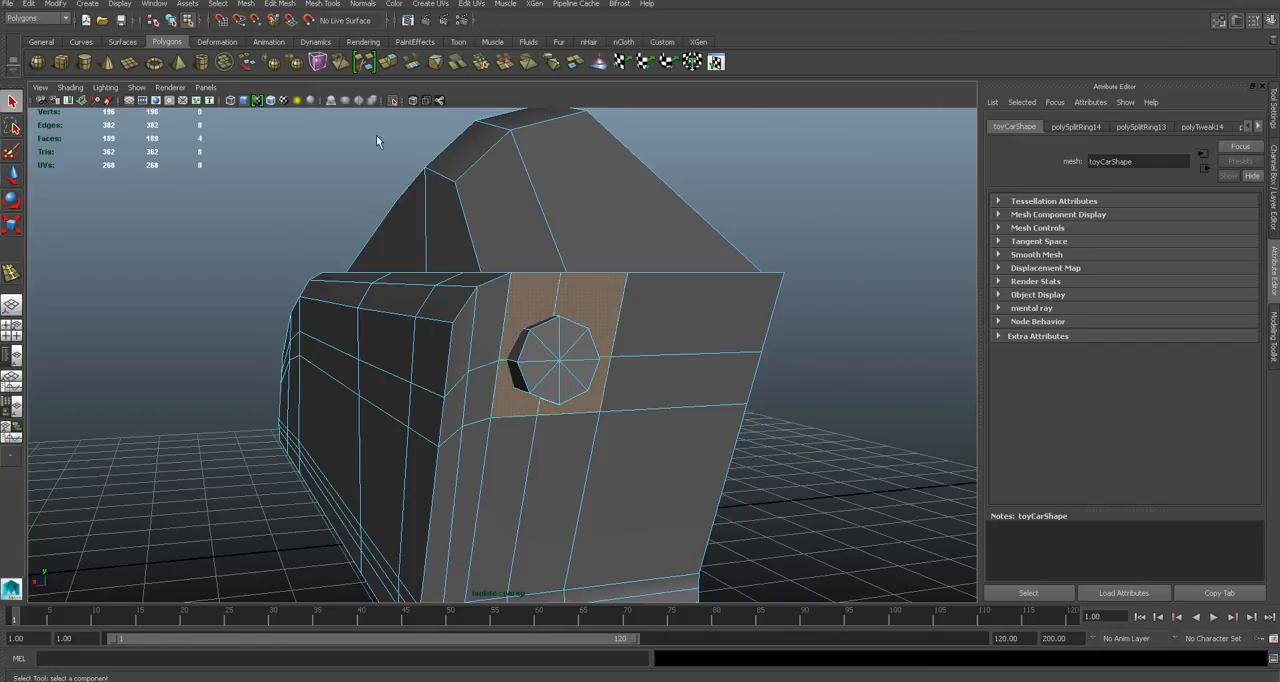
pyautogui.click(281, 4)
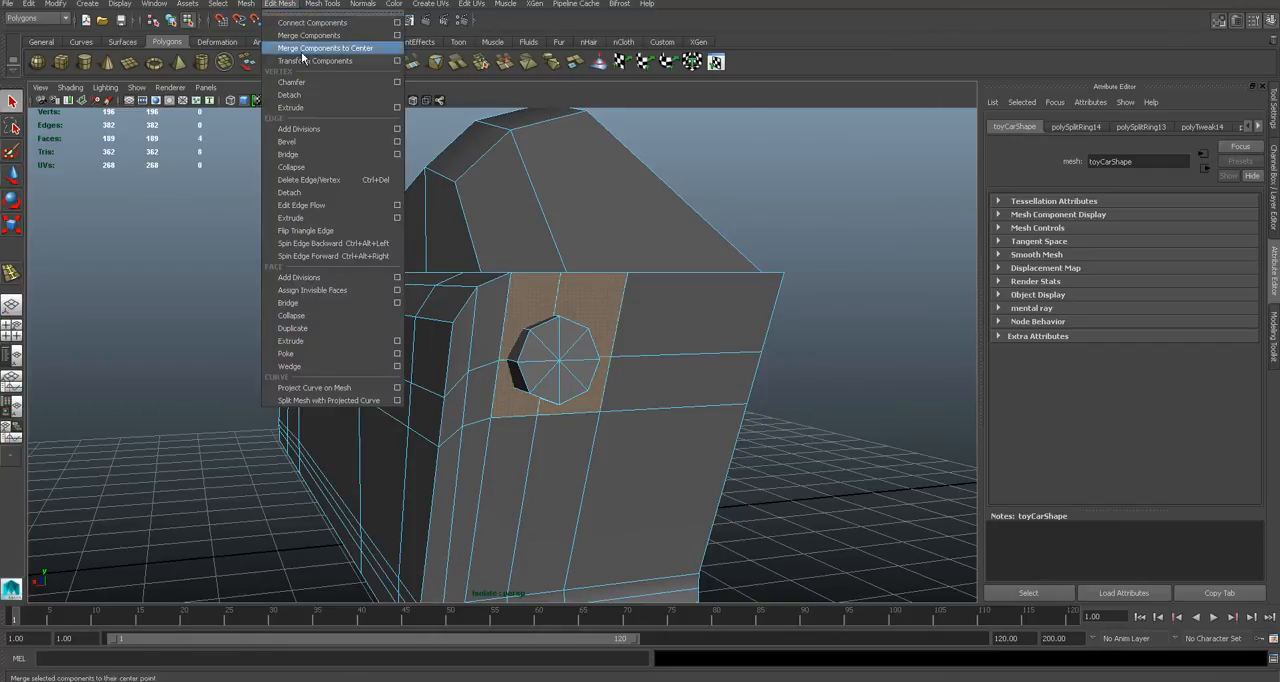
pyautogui.click(337, 340)
pyautogui.moveTo(622, 330); pyautogui.dragTo(408, 384)
pyautogui.press('q')
# - In the wireframe back view, try to move the inset's upper inner corner vertex onto the cylinder's octagonal outline
pyautogui.press('space')
pyautogui.click(463, 370)
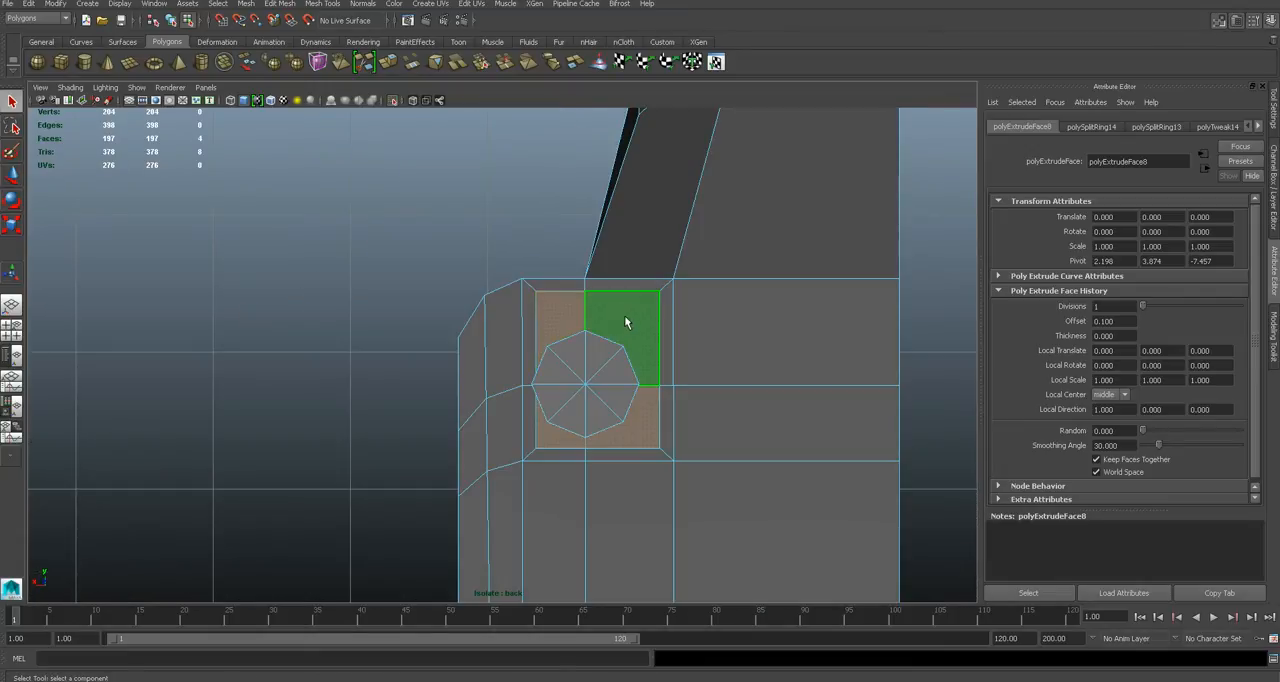
pyautogui.moveTo(602, 332); pyautogui.dragTo(571, 331, button='right')
pyautogui.scroll(3, 575, 330)
pyautogui.press('4')
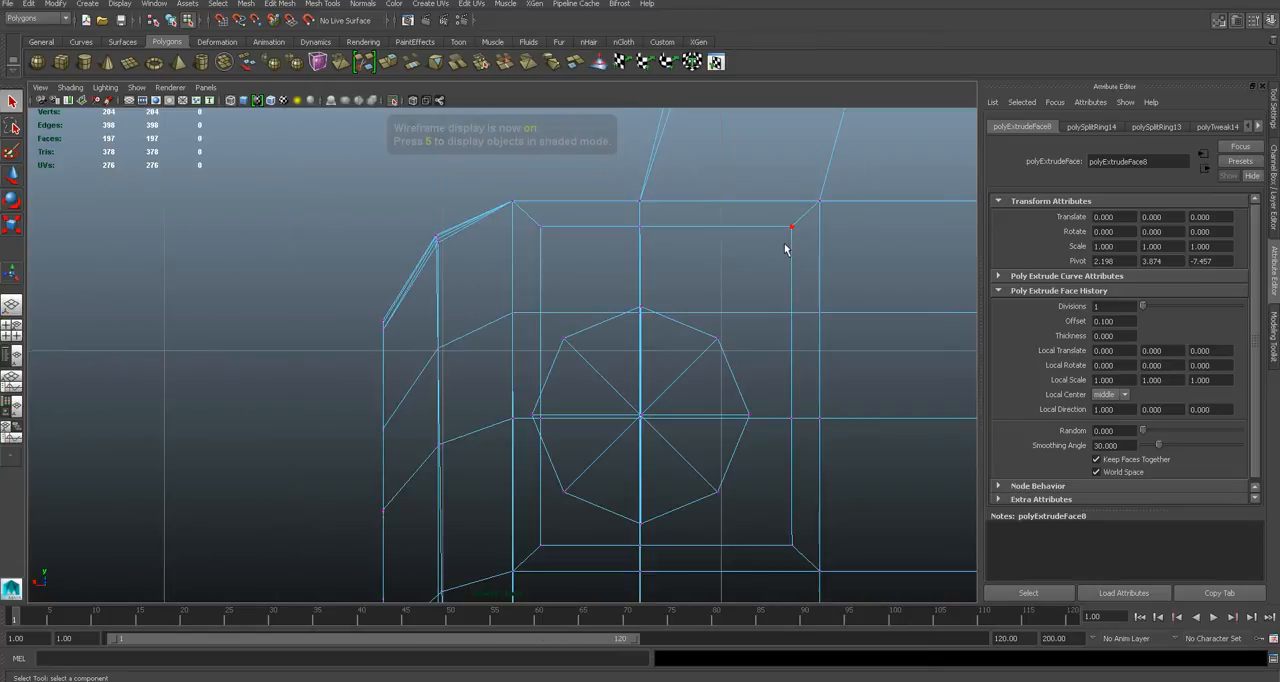
pyautogui.click(792, 231)
pyautogui.press('w')
pyautogui.moveTo(792, 226); pyautogui.dragTo(724, 324)
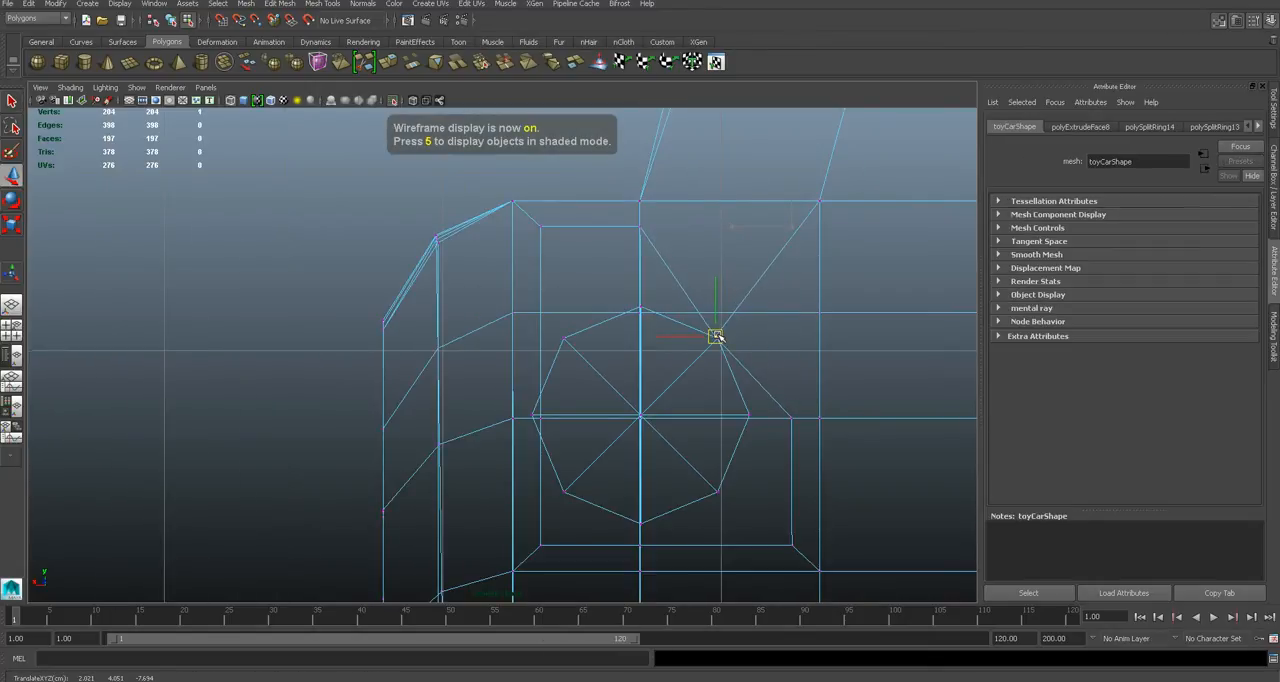
# - Try to point-snap the inset's top middle, upper outer corner and outer side vertices to the cylinder's outline
pyautogui.click(638, 228)
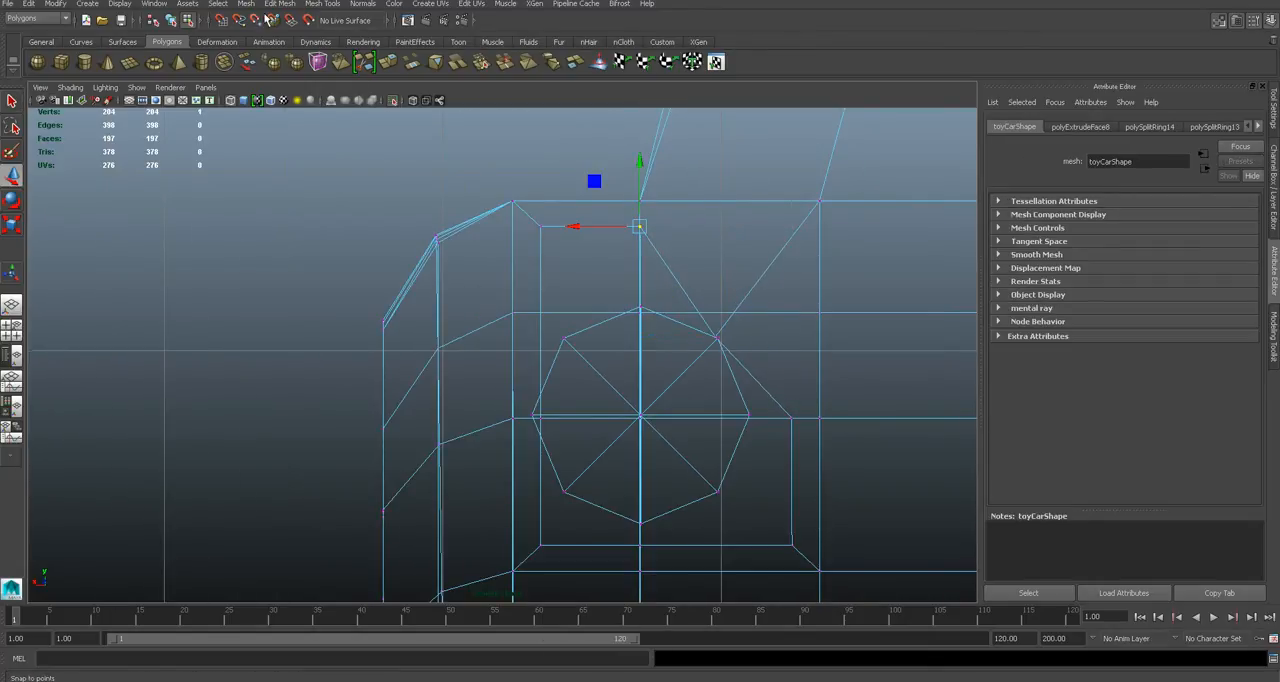
pyautogui.click(256, 22)
pyautogui.moveTo(639, 226); pyautogui.dragTo(641, 278)
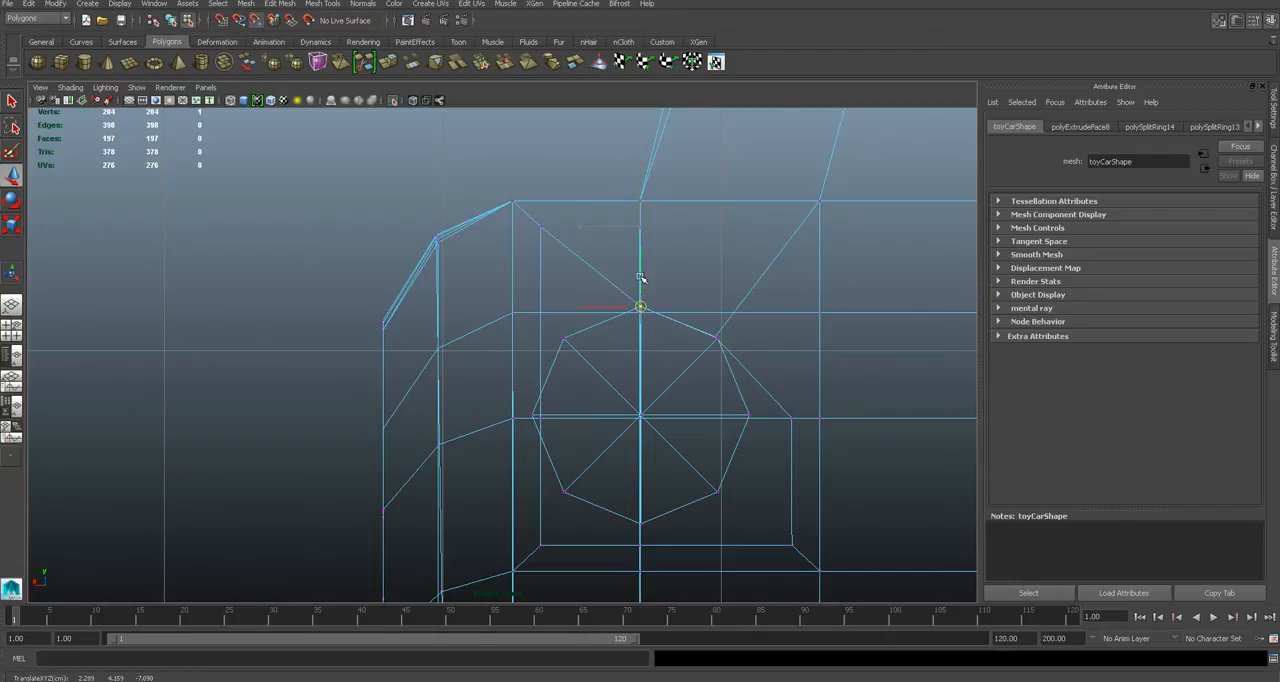
pyautogui.click(535, 229)
pyautogui.moveTo(540, 228); pyautogui.dragTo(550, 297)
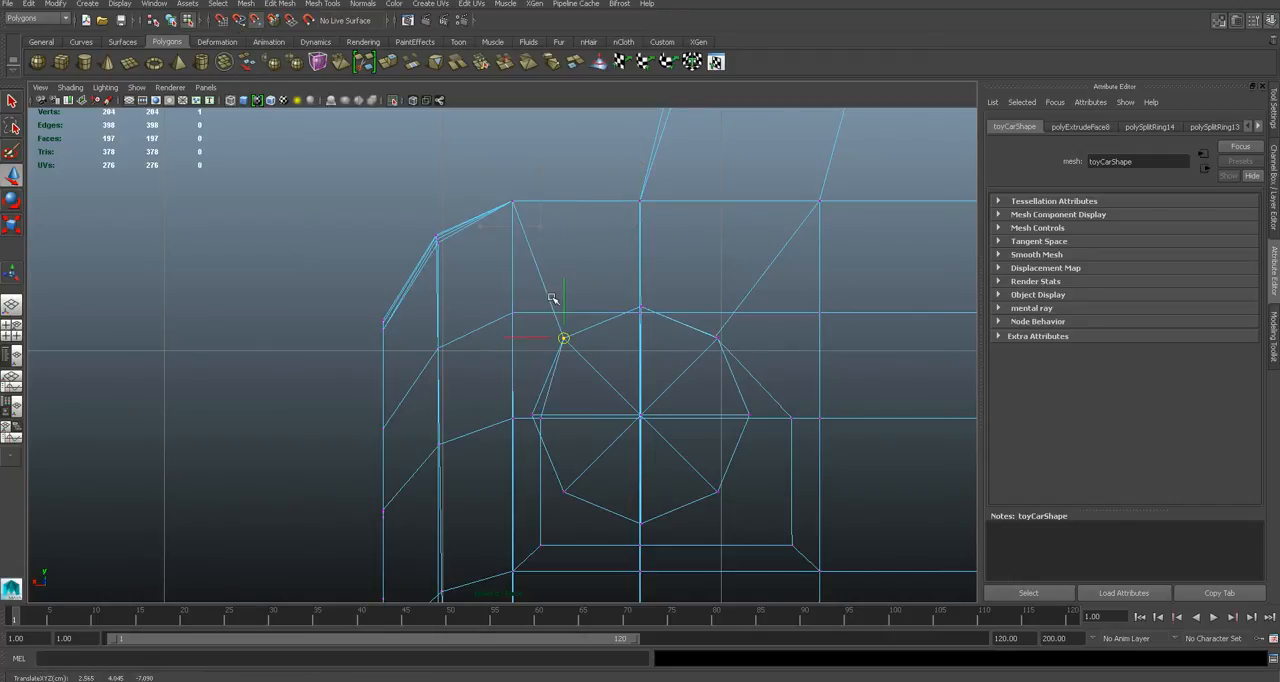
pyautogui.scroll(3, 559, 450)
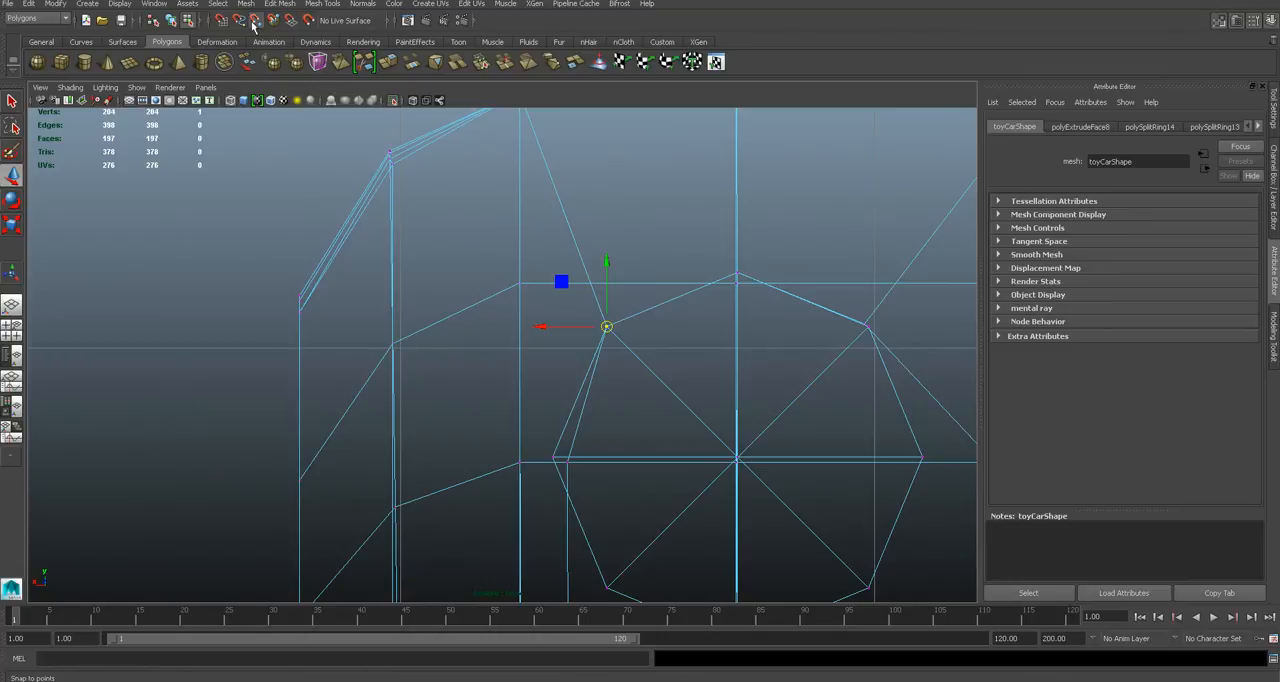
pyautogui.moveTo(568, 464); pyautogui.dragTo(557, 458)
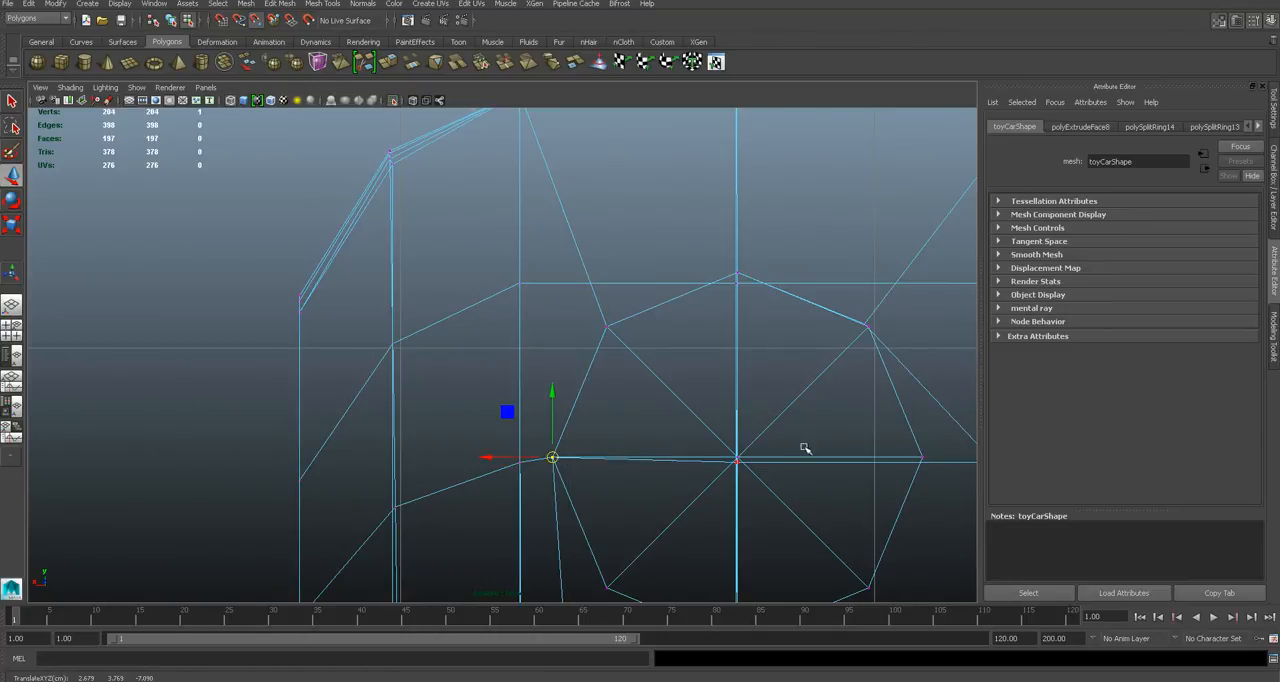
# - Try to snap the inset's inner side vertex and its three lower vertices to the matching corners of the octagon
pyautogui.keyDown('alt'); pyautogui.moveTo(805, 448); pyautogui.dragTo(668, 370, button='middle'); pyautogui.keyUp('alt')
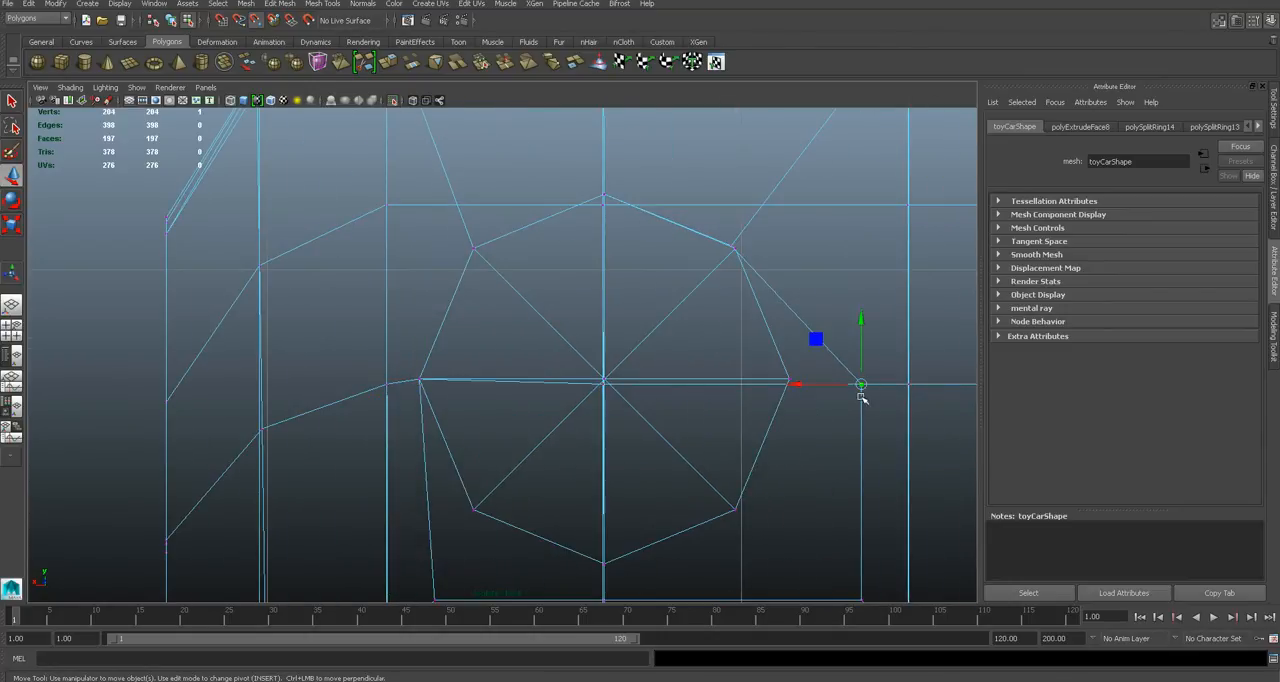
pyautogui.moveTo(862, 398); pyautogui.dragTo(798, 385)
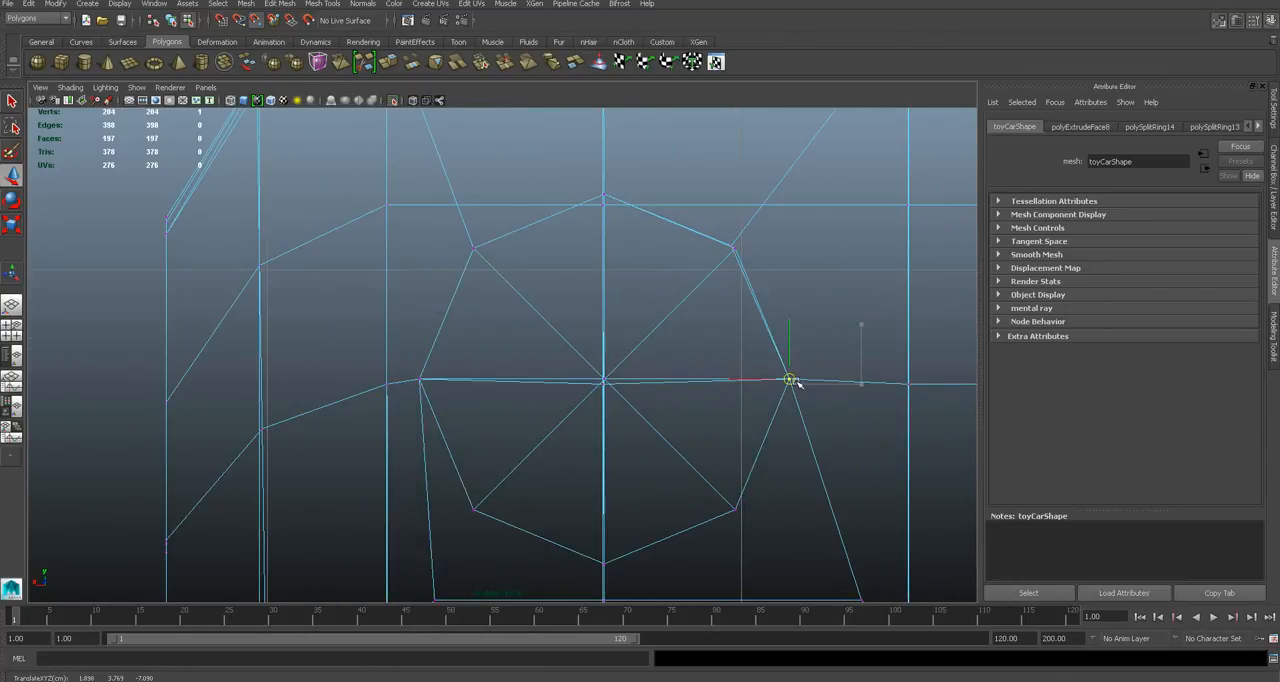
pyautogui.click(734, 247)
pyautogui.keyDown('alt'); pyautogui.moveTo(773, 484); pyautogui.dragTo(758, 280, button='middle'); pyautogui.keyUp('alt')
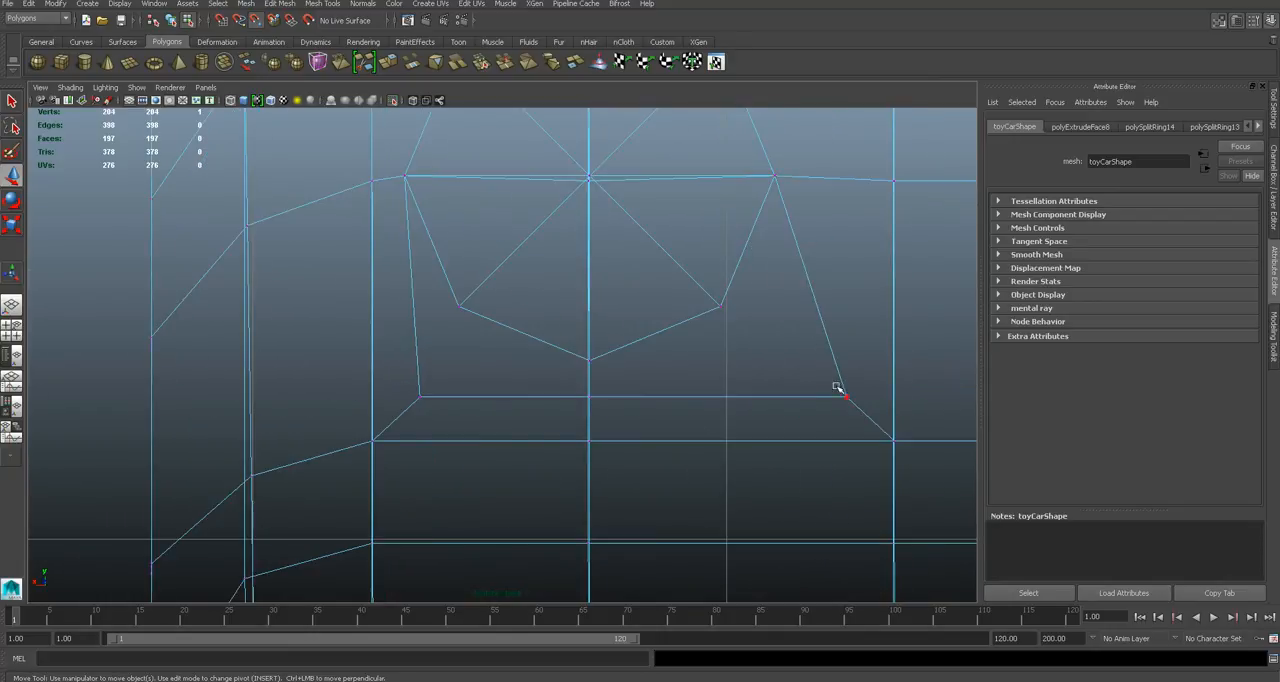
pyautogui.moveTo(846, 398); pyautogui.dragTo(594, 350)
pyautogui.moveTo(587, 399); pyautogui.dragTo(588, 395)
pyautogui.click(420, 397)
pyautogui.moveTo(417, 397); pyautogui.dragTo(460, 326)
# - Examine from the perspective view, in wireframe and shaded display, how the snapped vertices fit the rear face
pyautogui.press('space')
pyautogui.moveTo(568, 349); pyautogui.dragTo(568, 320)
pyautogui.keyDown('alt'); pyautogui.moveTo(655, 362); pyautogui.dragTo(803, 343); pyautogui.keyUp('alt')
pyautogui.keyDown('alt'); pyautogui.moveTo(803, 343); pyautogui.dragTo(704, 358, button='middle'); pyautogui.keyUp('alt')
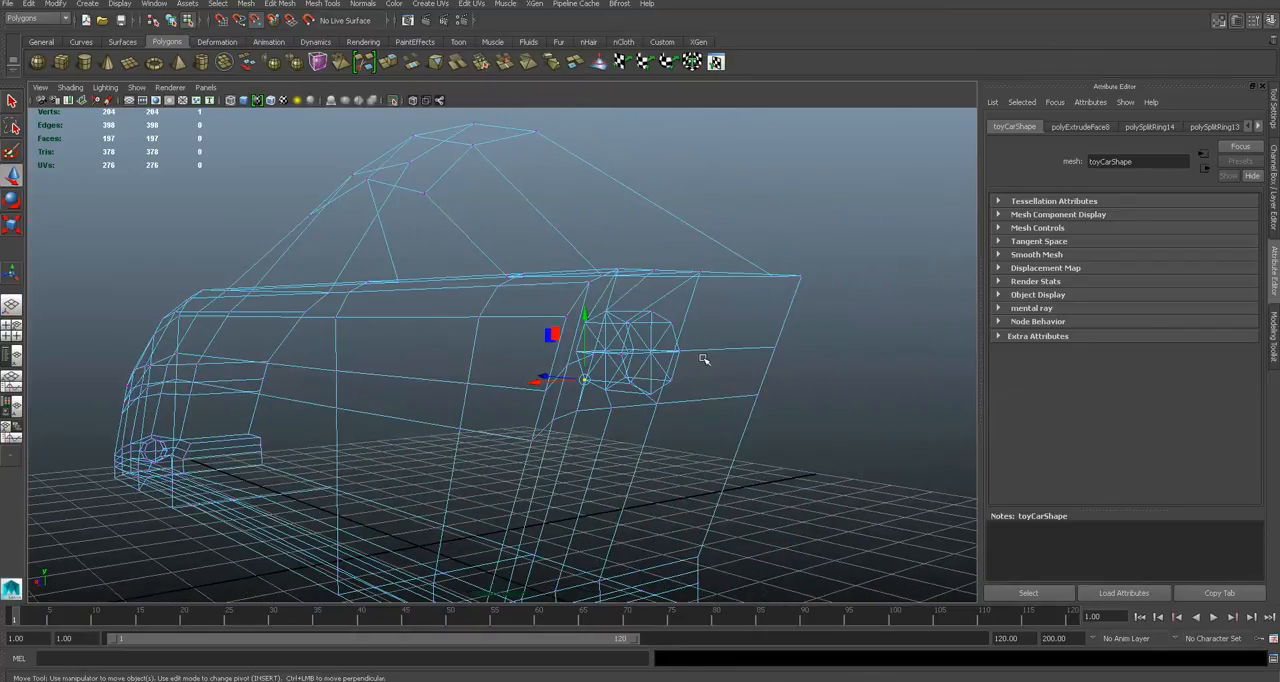
pyautogui.scroll(5, 704, 360)
pyautogui.press('q')
pyautogui.moveTo(740, 350); pyautogui.dragTo(660, 354, button='right')
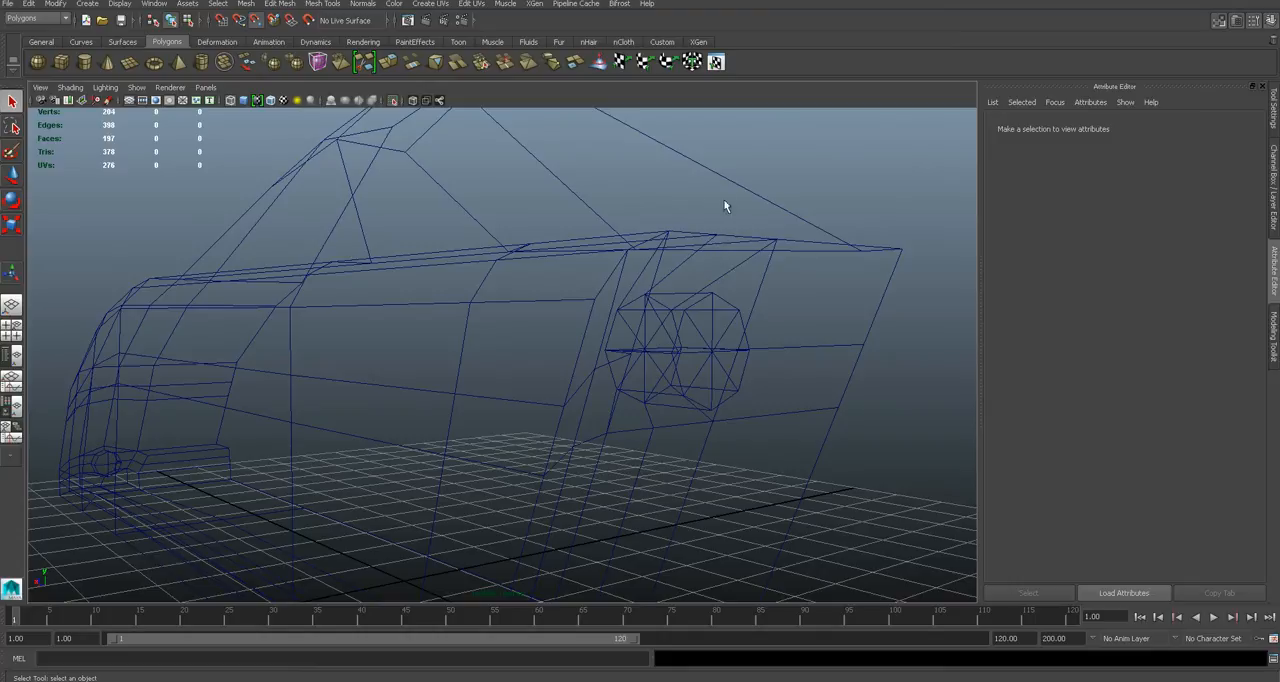
pyautogui.click(836, 262)
pyautogui.press('5')
pyautogui.click(854, 217)
pyautogui.moveTo(829, 298)
pyautogui.keyDown('alt'); pyautogui.mouseDown()
pyautogui.moveTo(714, 329)
pyautogui.moveTo(543, 346)
pyautogui.moveTo(562, 355)
pyautogui.mouseUp(); pyautogui.keyUp('alt')
pyautogui.click(562, 355)
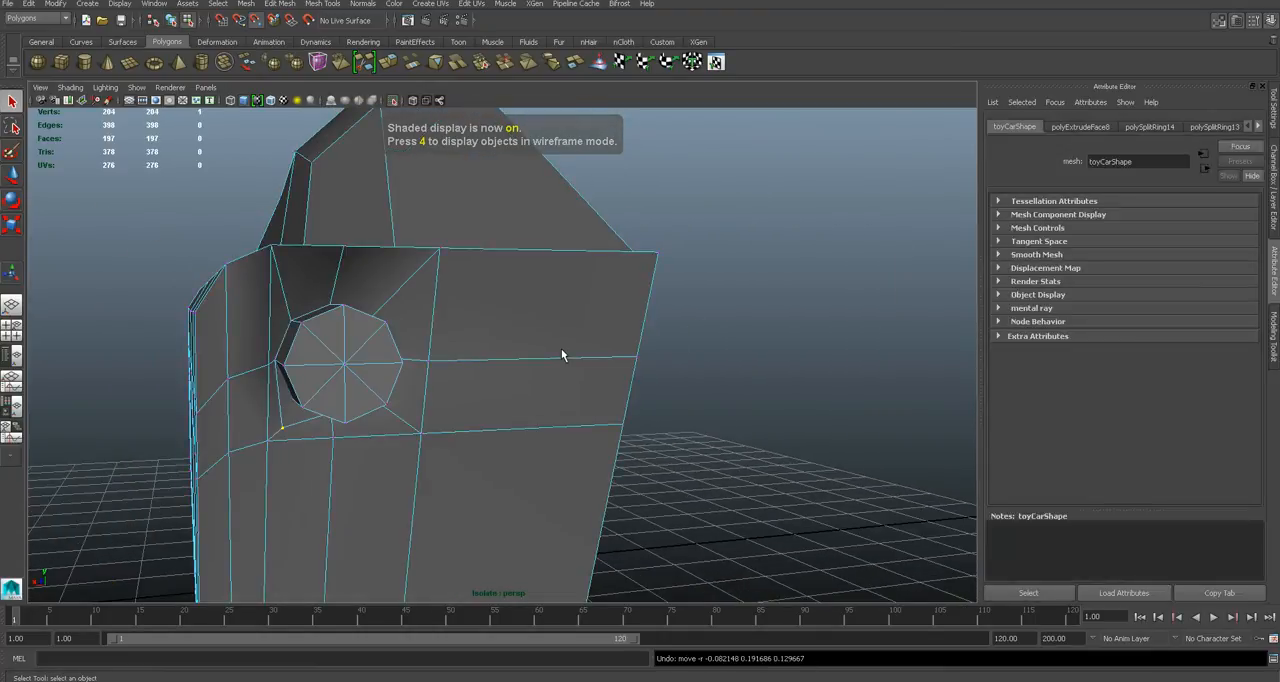
# - Undo the vertex moves back to the square inset around the cylinder
pyautogui.hotkey('ctrl', 'z')
pyautogui.hotkey('ctrl', 'z')
pyautogui.hotkey('ctrl', 'z')
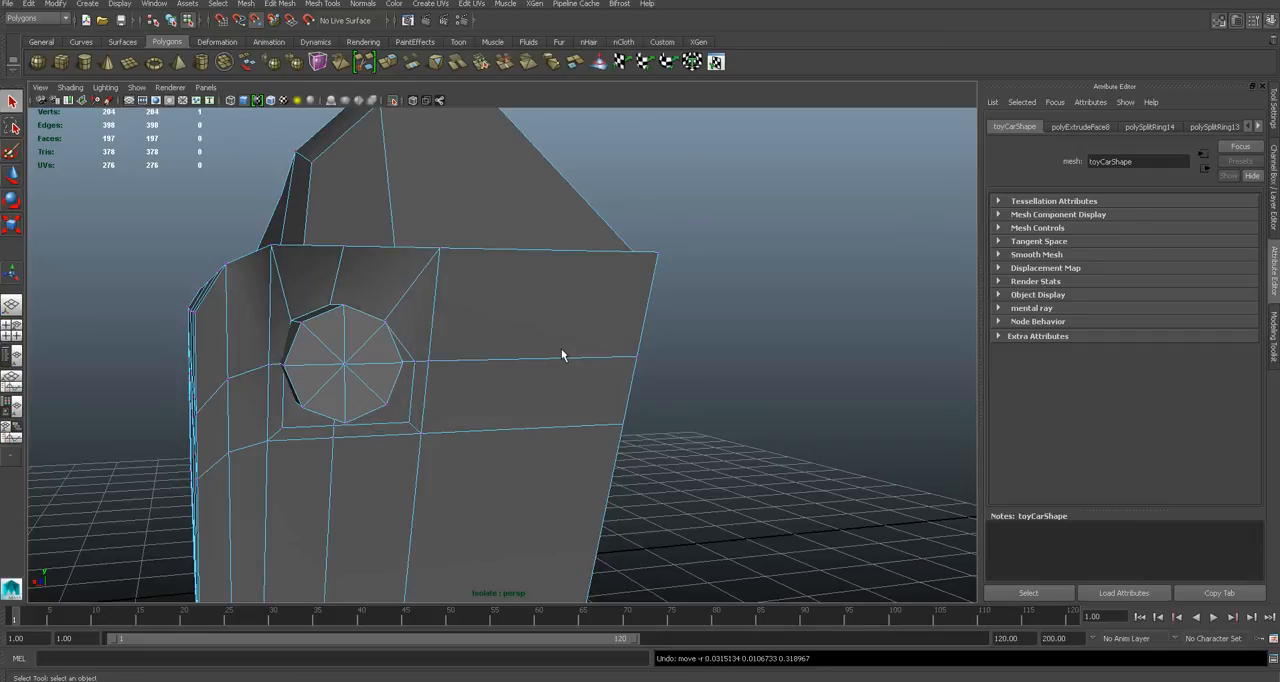
pyautogui.hotkey('ctrl', 'z')
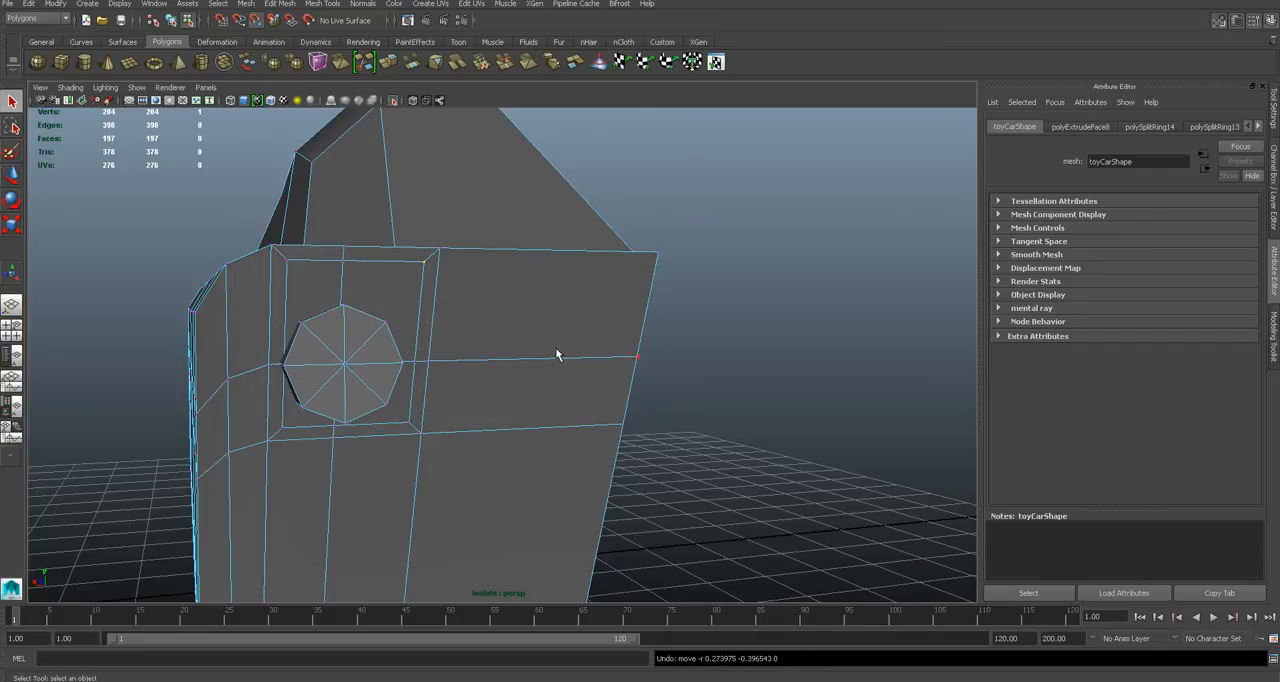
# - In the back view, move the inset's upper outer corner, top middle and outer side vertices onto the cylinder's matching outline corners
pyautogui.press('space')
pyautogui.moveTo(410, 350); pyautogui.dragTo(378, 363)
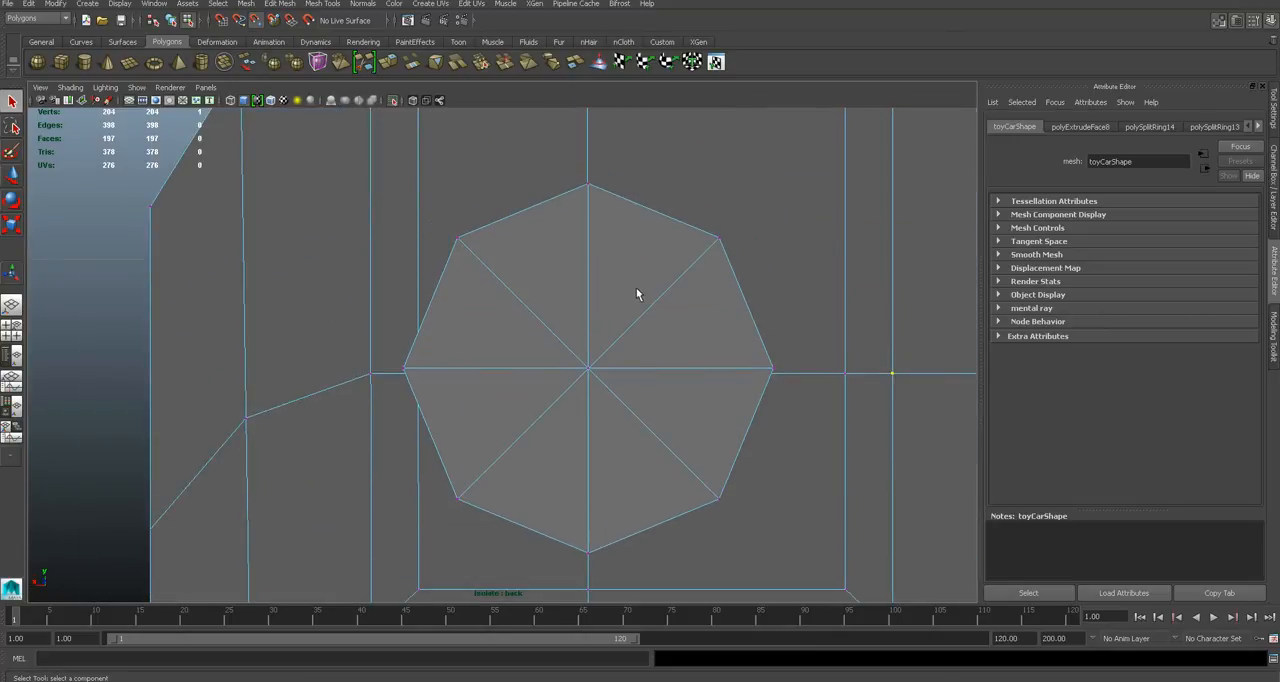
pyautogui.press('a')
pyautogui.scroll(5, 535, 423)
pyautogui.press('w')
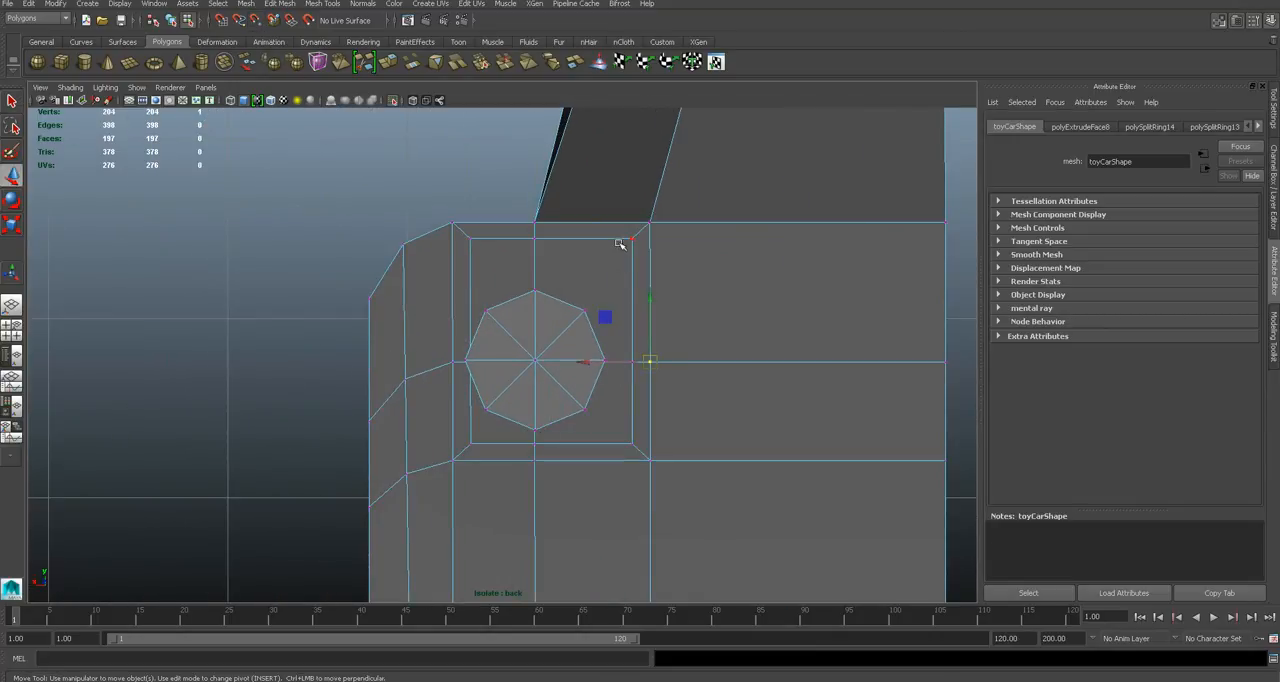
pyautogui.press('5')
pyautogui.scroll(3, 634, 281)
pyautogui.press('4')
pyautogui.moveTo(687, 188)
pyautogui.mouseDown()
pyautogui.moveTo(643, 297)
pyautogui.moveTo(620, 292)
pyautogui.mouseUp()
pyautogui.click(546, 188)
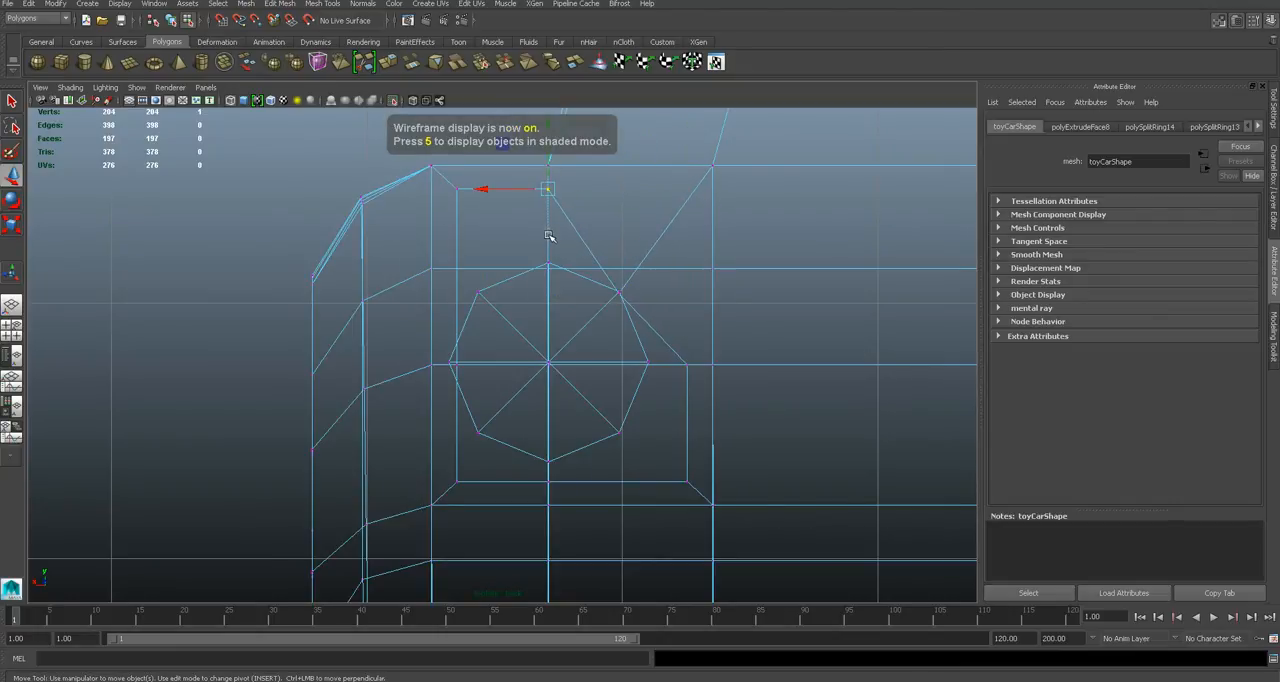
pyautogui.click(548, 188)
pyautogui.moveTo(548, 176); pyautogui.dragTo(548, 237)
pyautogui.scroll(3, 722, 424)
pyautogui.moveTo(768, 343); pyautogui.dragTo(793, 380)
pyautogui.moveTo(790, 371); pyautogui.dragTo(733, 368)
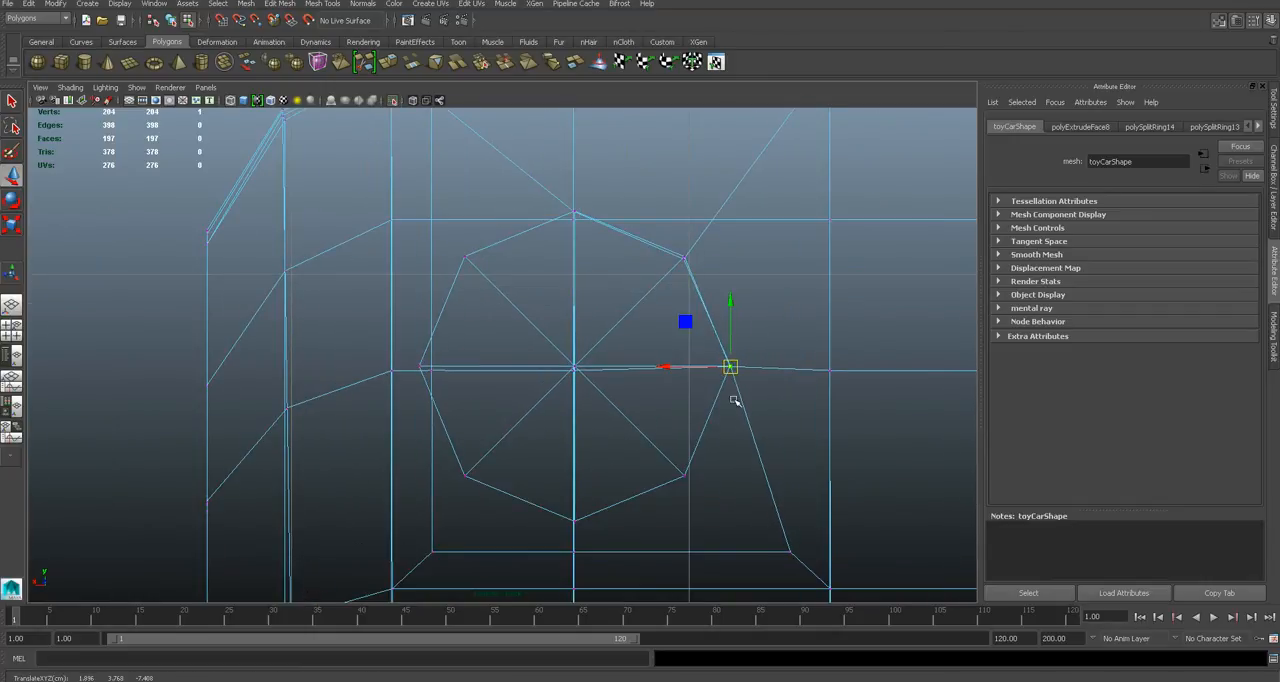
# - Move the inset's three lower vertices, inner side vertex and upper inner corner onto the cylinder's remaining outline corners
pyautogui.click(789, 555)
pyautogui.moveTo(795, 560); pyautogui.dragTo(796, 561)
pyautogui.moveTo(789, 552); pyautogui.dragTo(684, 482)
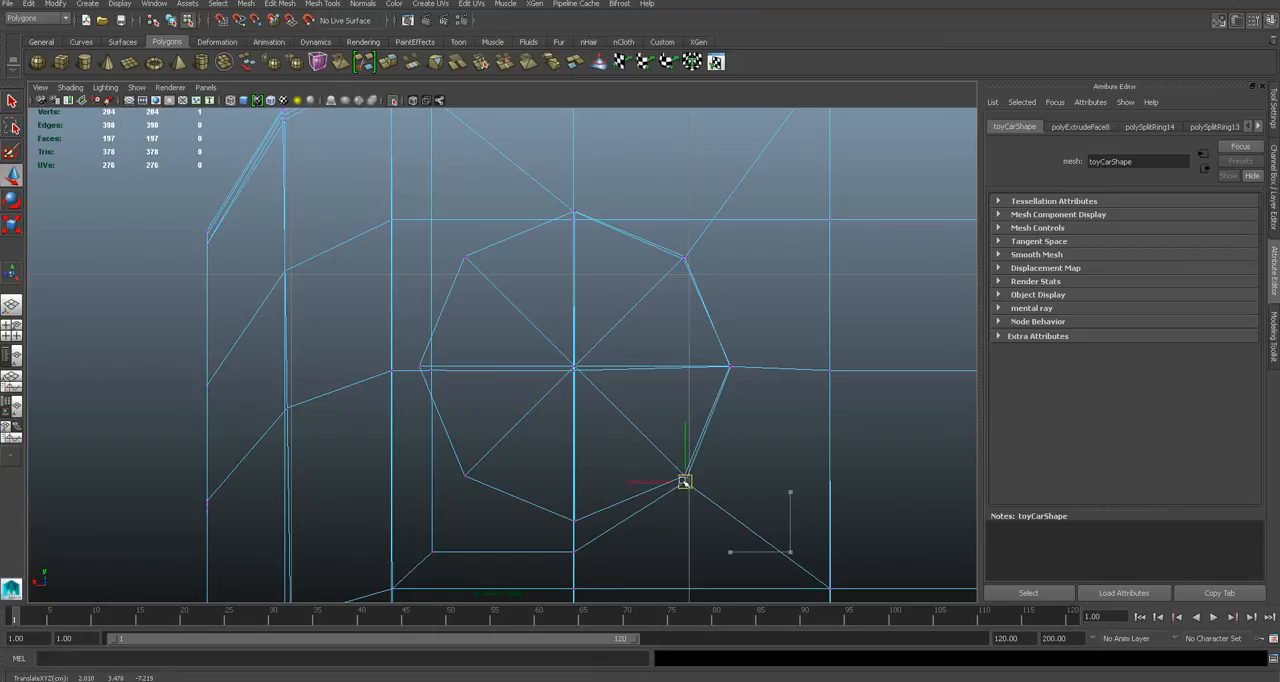
pyautogui.moveTo(563, 535); pyautogui.dragTo(590, 577)
pyautogui.moveTo(575, 521); pyautogui.dragTo(577, 492)
pyautogui.moveTo(396, 539); pyautogui.dragTo(461, 482)
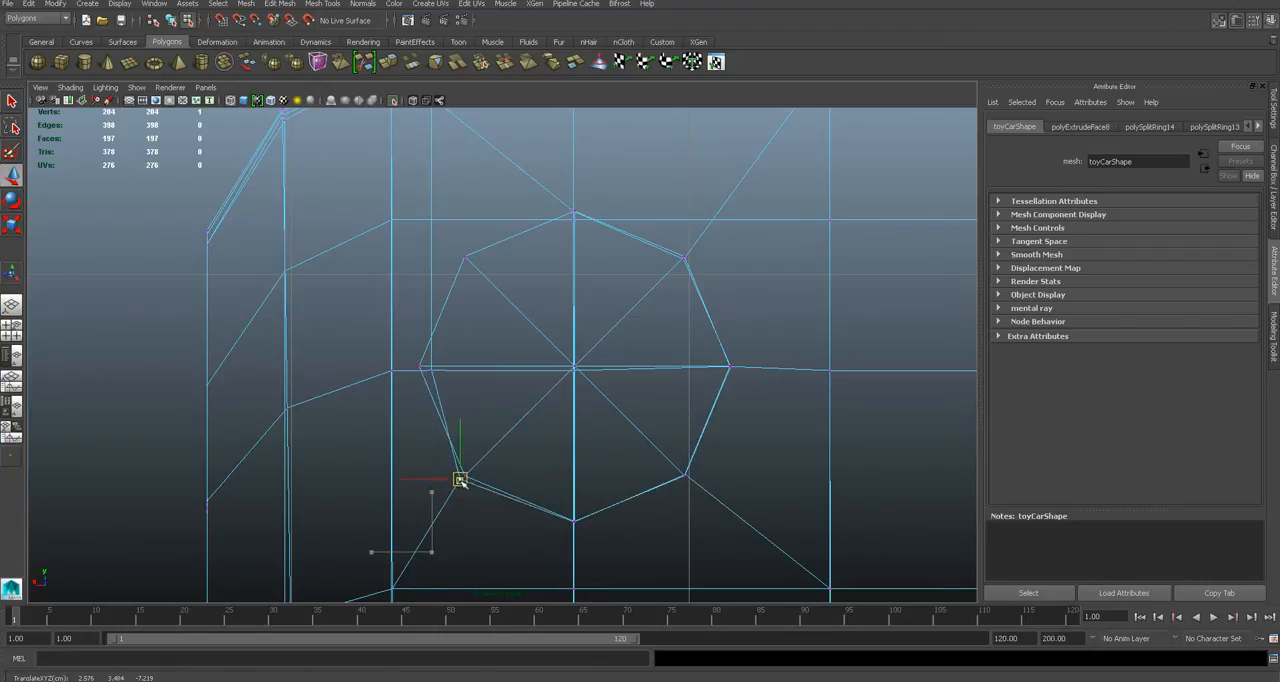
pyautogui.click(431, 372)
pyautogui.moveTo(431, 372); pyautogui.dragTo(420, 367)
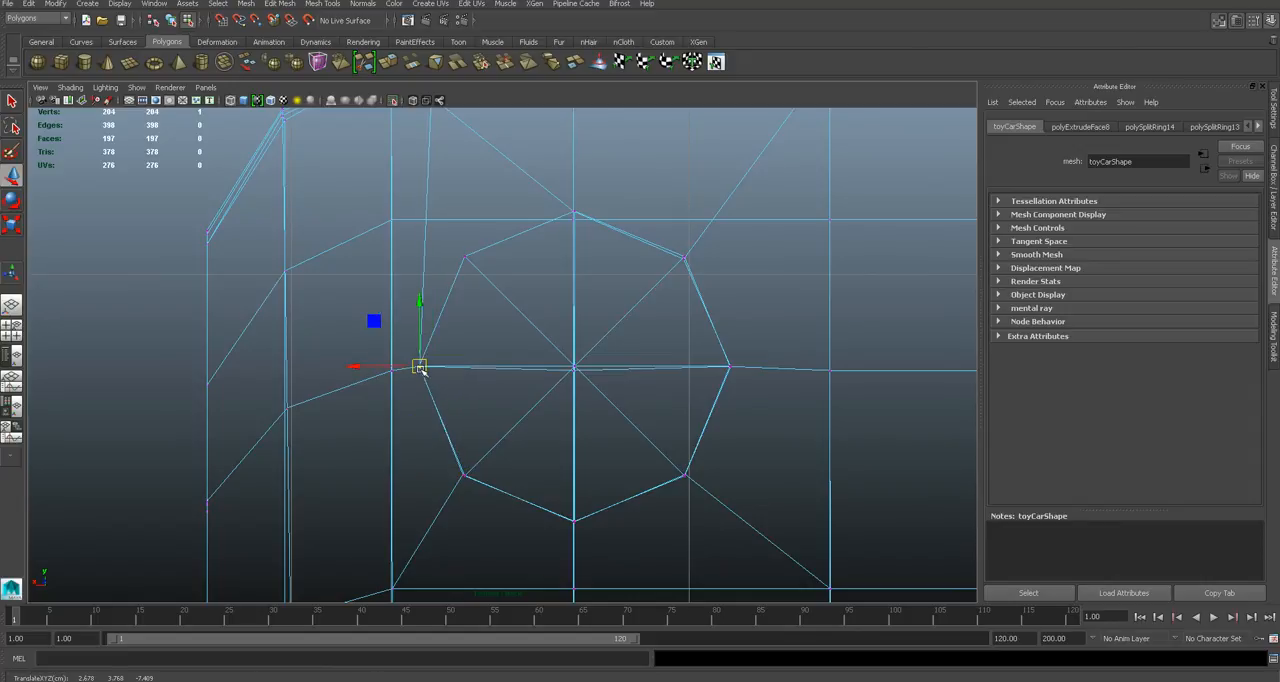
pyautogui.keyDown('alt'); pyautogui.moveTo(528, 327); pyautogui.dragTo(569, 468, button='middle'); pyautogui.keyUp('alt')
pyautogui.click(476, 237)
pyautogui.moveTo(474, 237); pyautogui.dragTo(503, 397)
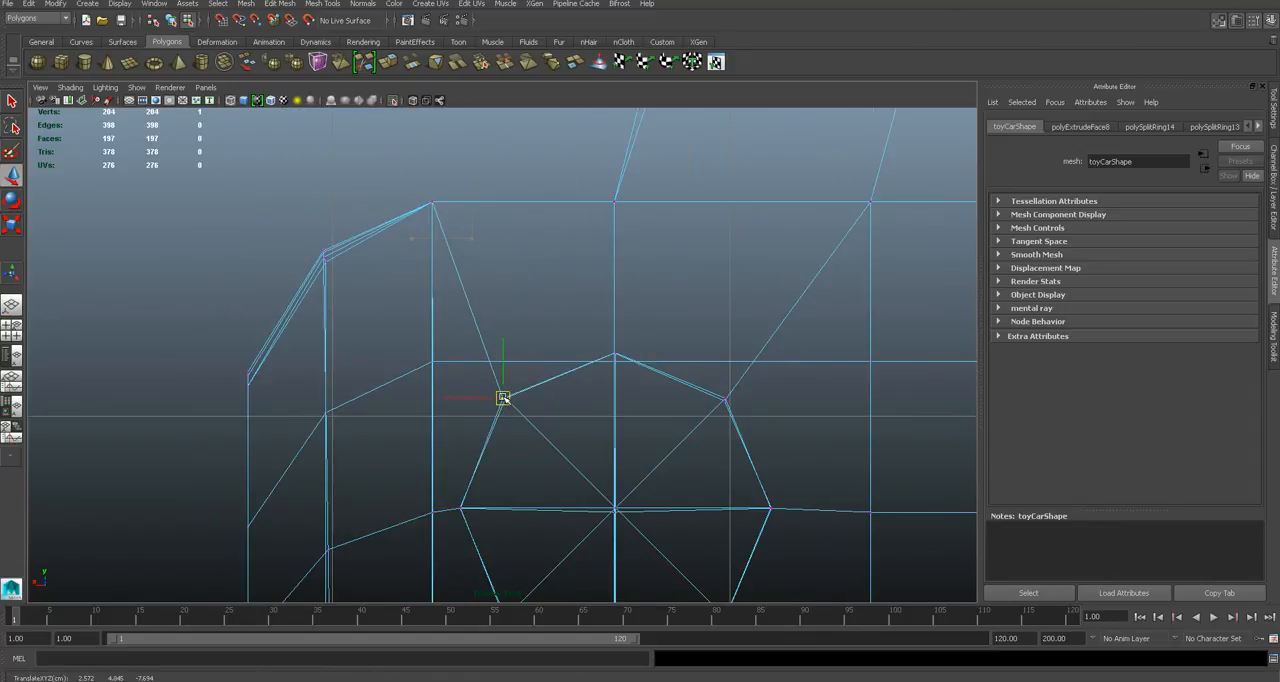
# - Delete the guide cylinder from the car's rear face
pyautogui.press('space')
pyautogui.moveTo(555, 442)
pyautogui.mouseDown()
pyautogui.moveTo(563, 410)
pyautogui.moveTo(676, 421)
pyautogui.mouseUp()
pyautogui.press('5')
pyautogui.press('q')
pyautogui.moveTo(678, 391); pyautogui.dragTo(738, 373, button='right')
pyautogui.click(709, 433)
pyautogui.press('Delete')
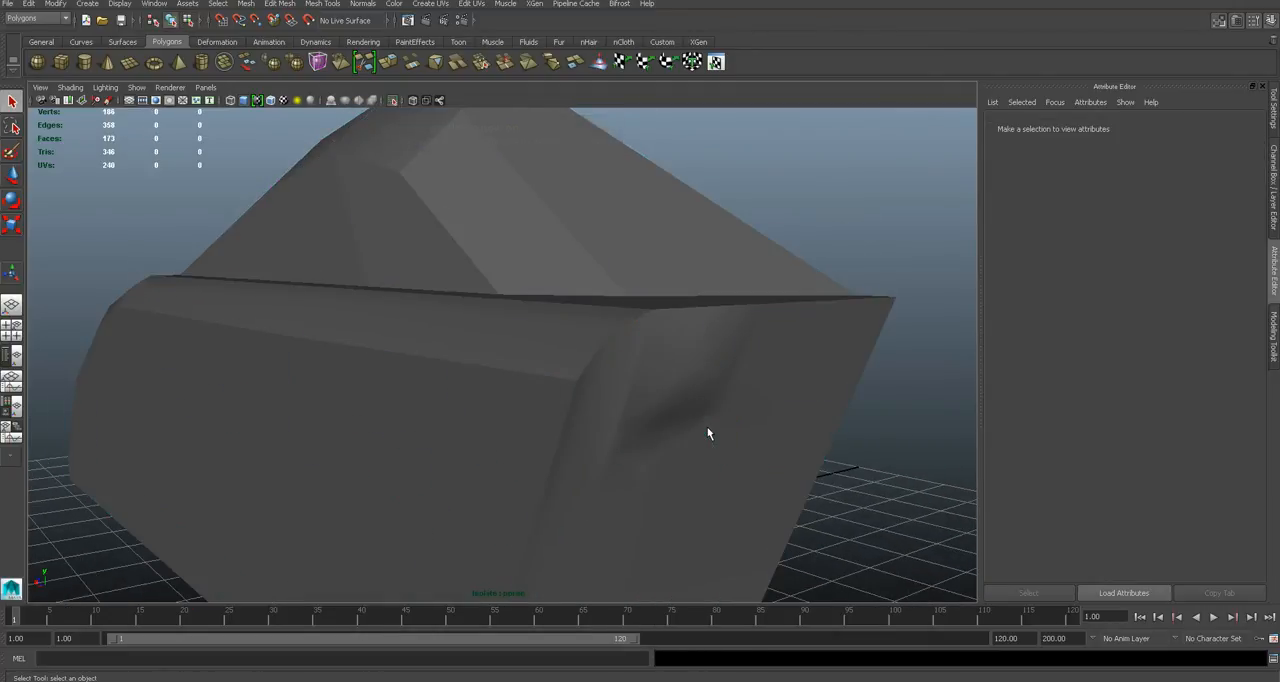
# - In the side view, move the octagon's two upper corner vertices in depth onto the slanted rear face
pyautogui.click(720, 403)
pyautogui.moveTo(720, 403)
pyautogui.keyDown('alt'); pyautogui.mouseDown()
pyautogui.moveTo(749, 395)
pyautogui.moveTo(706, 397)
pyautogui.moveTo(683, 371)
pyautogui.moveTo(706, 371)
pyautogui.moveTo(629, 371)
pyautogui.moveTo(711, 377)
pyautogui.moveTo(670, 378)
pyautogui.moveTo(696, 403)
pyautogui.mouseUp(); pyautogui.keyUp('alt')
pyautogui.press('space')
pyautogui.keyDown('alt'); pyautogui.moveTo(860, 372); pyautogui.dragTo(563, 391, button='middle'); pyautogui.keyUp('alt')
pyautogui.keyDown('alt'); pyautogui.moveTo(803, 348); pyautogui.dragTo(566, 411, button='middle'); pyautogui.keyUp('alt')
pyautogui.scroll(5, 582, 406)
pyautogui.press('4')
pyautogui.keyDown('alt'); pyautogui.moveTo(704, 293); pyautogui.dragTo(619, 400, button='middle'); pyautogui.keyUp('alt')
pyautogui.scroll(8, 615, 412)
pyautogui.moveTo(737, 381); pyautogui.dragTo(680, 376, button='right')
pyautogui.scroll(1, 777, 399)
pyautogui.keyDown('alt'); pyautogui.moveTo(777, 399); pyautogui.dragTo(645, 382, button='middle'); pyautogui.keyUp('alt')
pyautogui.scroll(-5, 672, 430)
pyautogui.scroll(5, 656, 434)
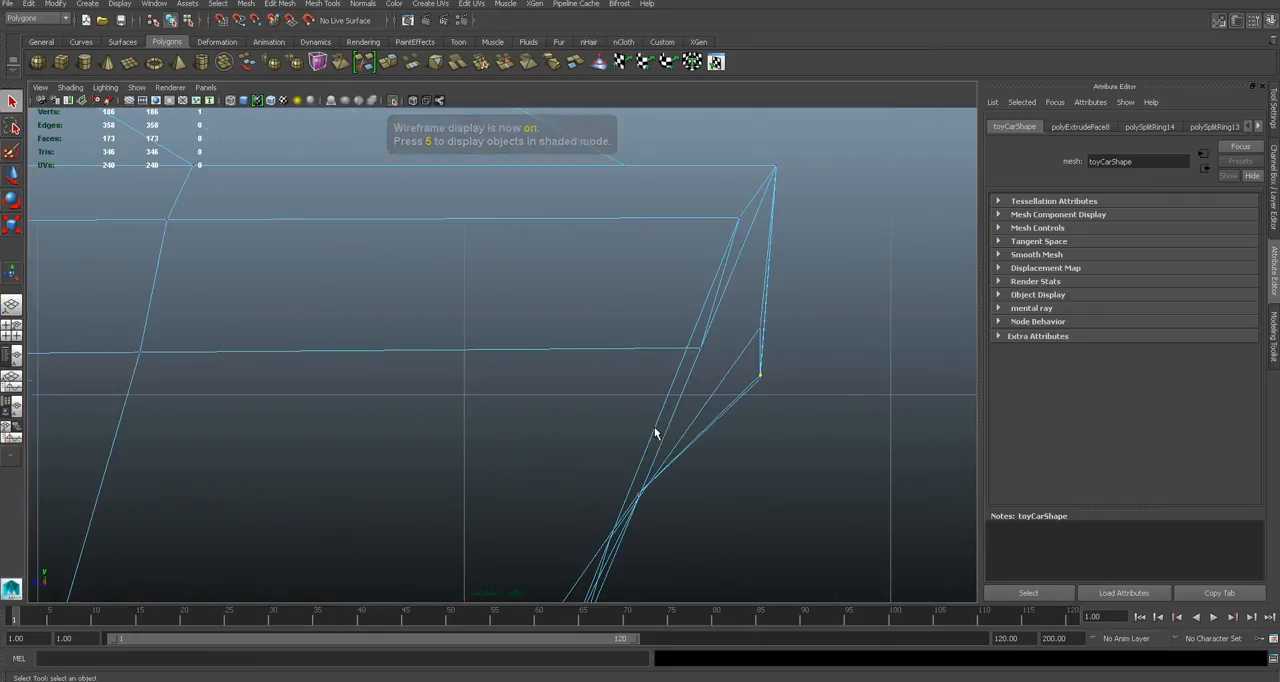
pyautogui.press('w')
pyautogui.moveTo(796, 475); pyautogui.dragTo(655, 369)
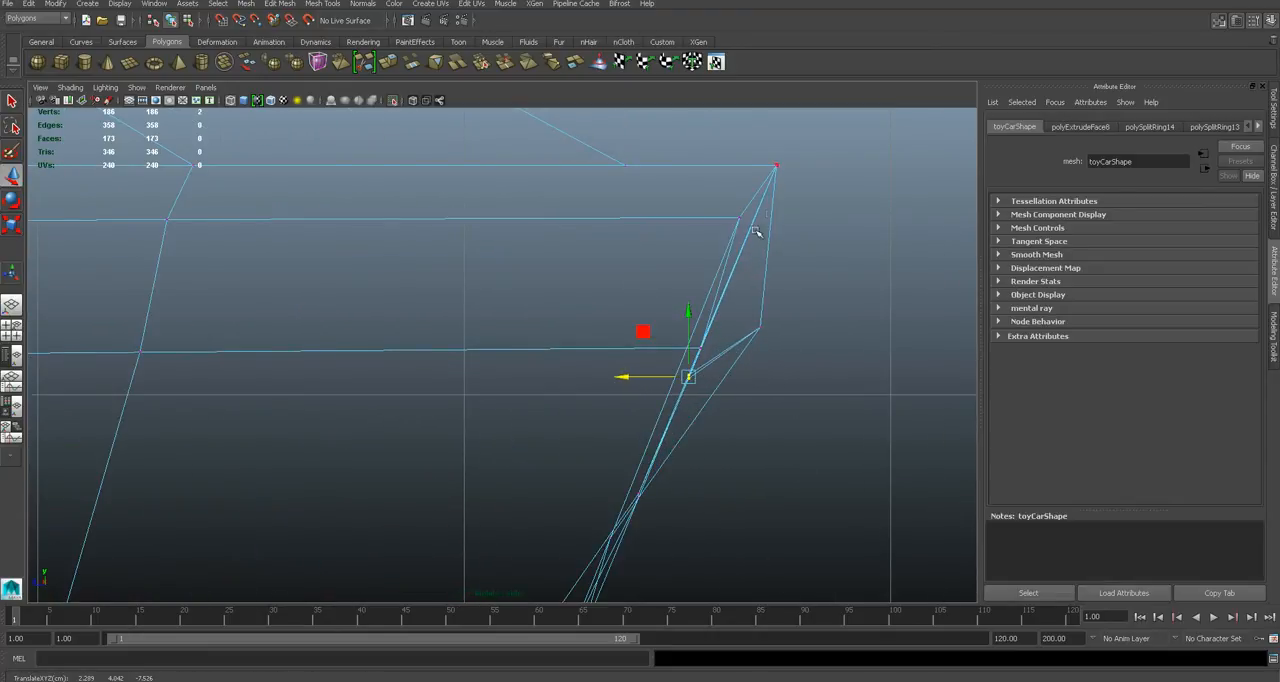
# - Move the octagon's remaining misaligned vertices in depth so they follow the slope of the rear face
pyautogui.scroll(3, 760, 441)
pyautogui.moveTo(845, 319); pyautogui.dragTo(773, 305)
pyautogui.keyDown('alt'); pyautogui.moveTo(732, 592); pyautogui.dragTo(768, 265, button='middle'); pyautogui.keyUp('alt')
pyautogui.moveTo(596, 414); pyautogui.dragTo(646, 416)
pyautogui.click(633, 508)
pyautogui.moveTo(641, 511); pyautogui.dragTo(617, 491)
pyautogui.click(709, 299)
pyautogui.moveTo(675, 301); pyautogui.dragTo(692, 302)
pyautogui.keyDown('alt'); pyautogui.moveTo(630, 550); pyautogui.dragTo(686, 316, button='middle'); pyautogui.keyUp('alt')
pyautogui.moveTo(600, 379); pyautogui.dragTo(599, 407)
# - Examine the aligned octagon on the rear face from the perspective view in wireframe and shaded display
pyautogui.press('space')
pyautogui.moveTo(690, 411)
pyautogui.mouseDown()
pyautogui.moveTo(692, 380)
pyautogui.moveTo(700, 411)
pyautogui.moveTo(547, 391)
pyautogui.moveTo(639, 387)
pyautogui.mouseUp()
pyautogui.press('4')
pyautogui.press('5')
pyautogui.moveTo(626, 305); pyautogui.dragTo(628, 330, button='right')
pyautogui.click(640, 324)
pyautogui.press('q')
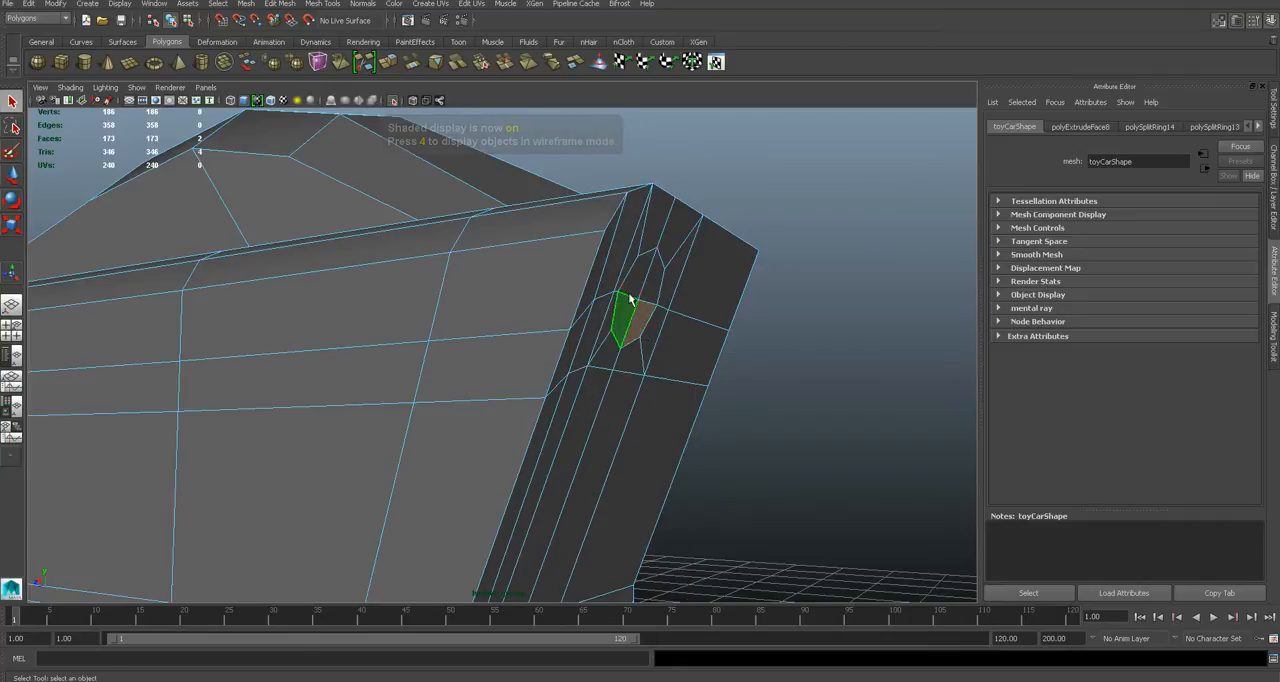
pyautogui.click(791, 426)
# - Select the four faces inside the octagon on the rear face
pyautogui.keyDown('alt'); pyautogui.moveTo(791, 426); pyautogui.dragTo(526, 380); pyautogui.keyUp('alt')
pyautogui.moveTo(514, 354); pyautogui.dragTo(481, 358, button='right')
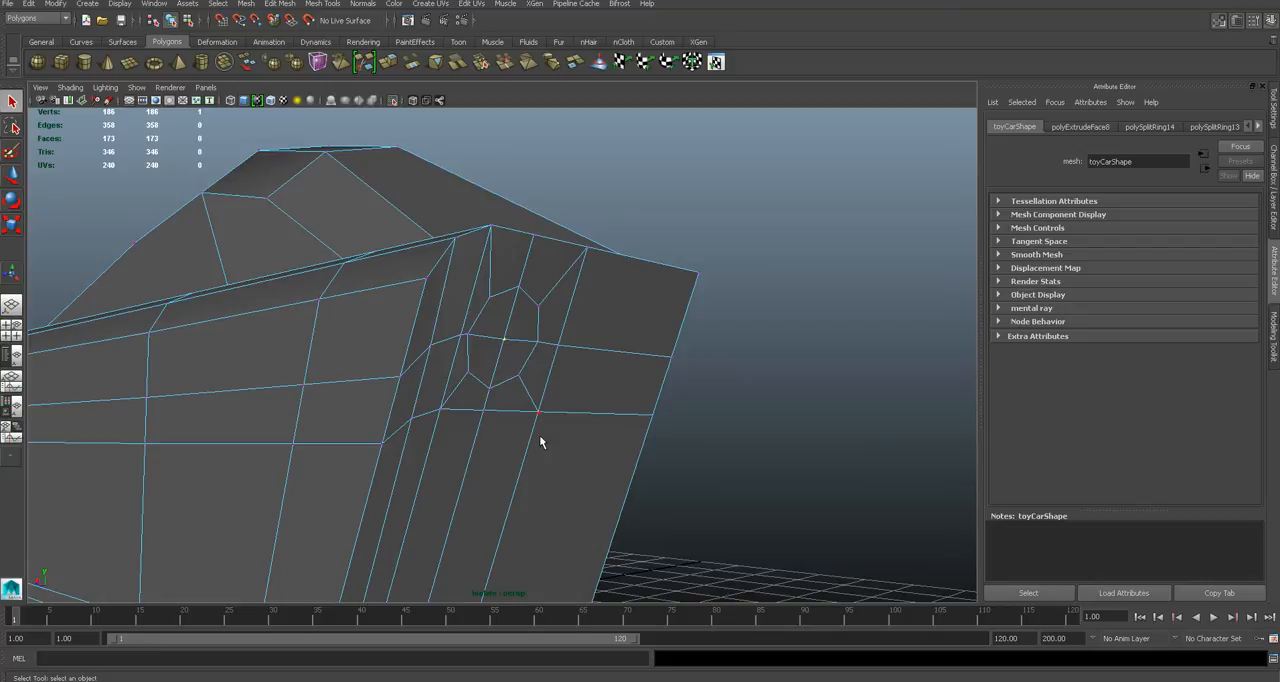
pyautogui.press('f')
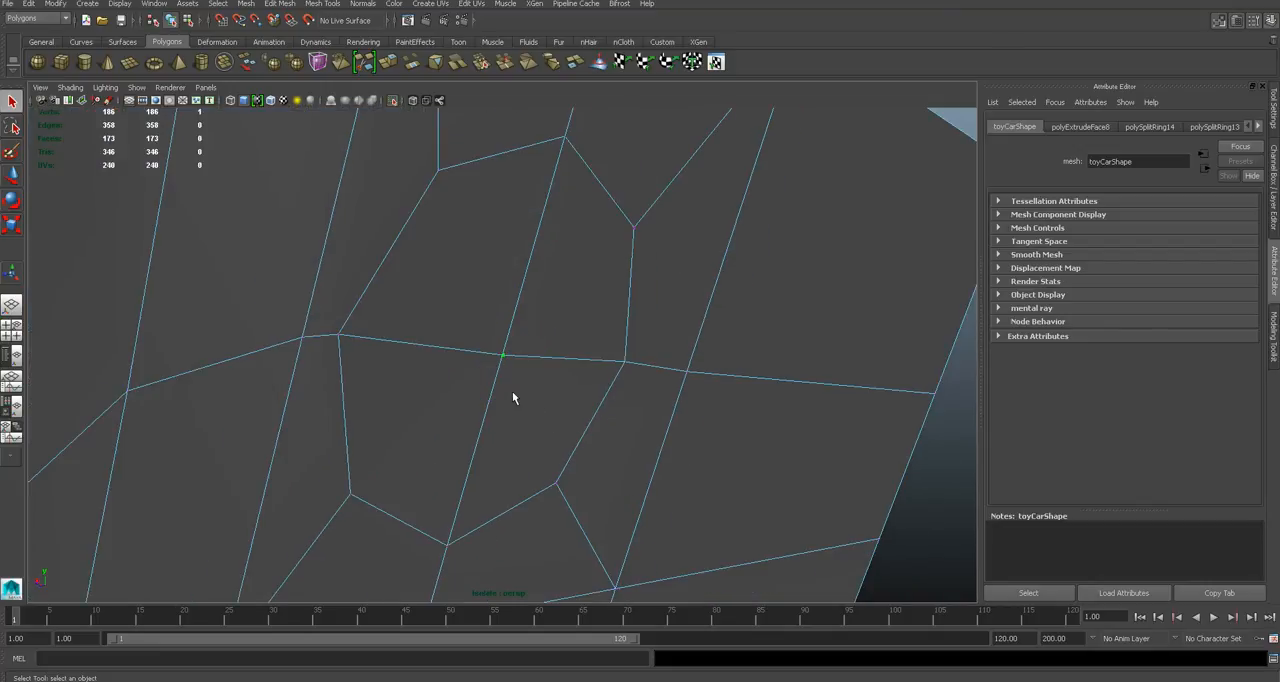
pyautogui.keyDown('ctrl'); pyautogui.moveTo(521, 357); pyautogui.dragTo(527, 418, button='right'); pyautogui.keyUp('ctrl')
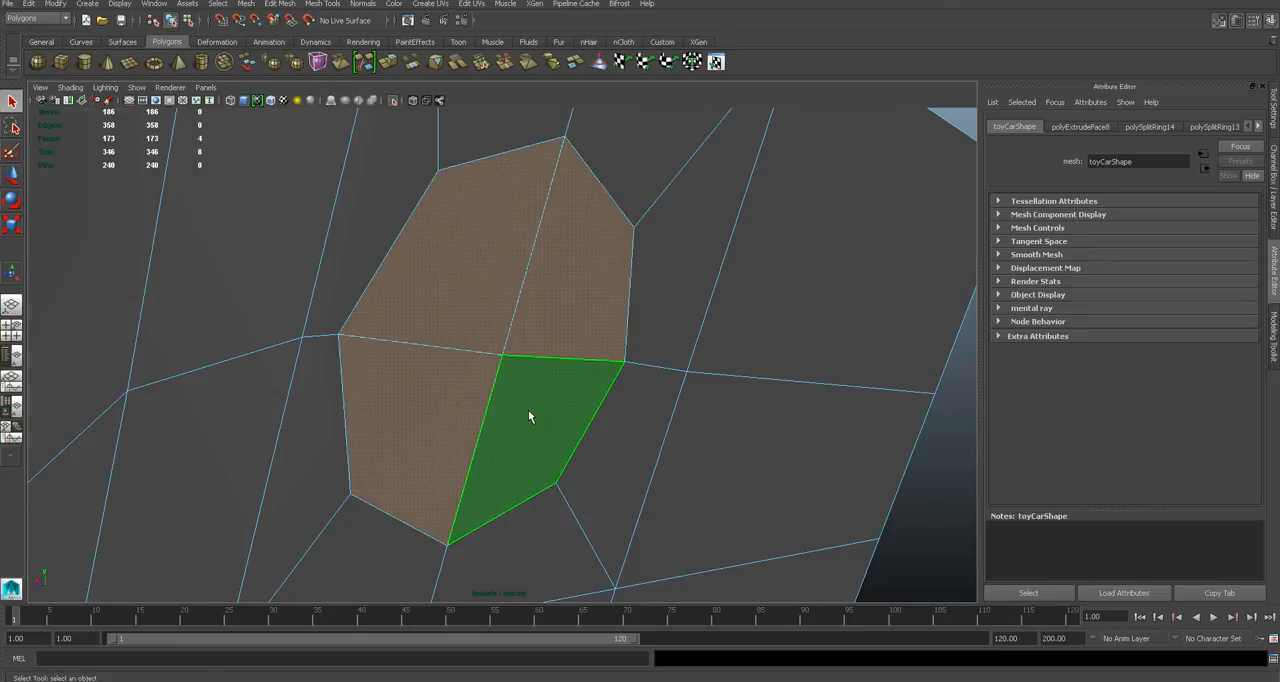
pyautogui.scroll(1, 530, 412)
pyautogui.scroll(-3, 533, 415)
pyautogui.scroll(2, 534, 415)
pyautogui.keyDown('alt'); pyautogui.moveTo(542, 412); pyautogui.dragTo(600, 432); pyautogui.keyUp('alt')
pyautogui.scroll(-5, 600, 432)
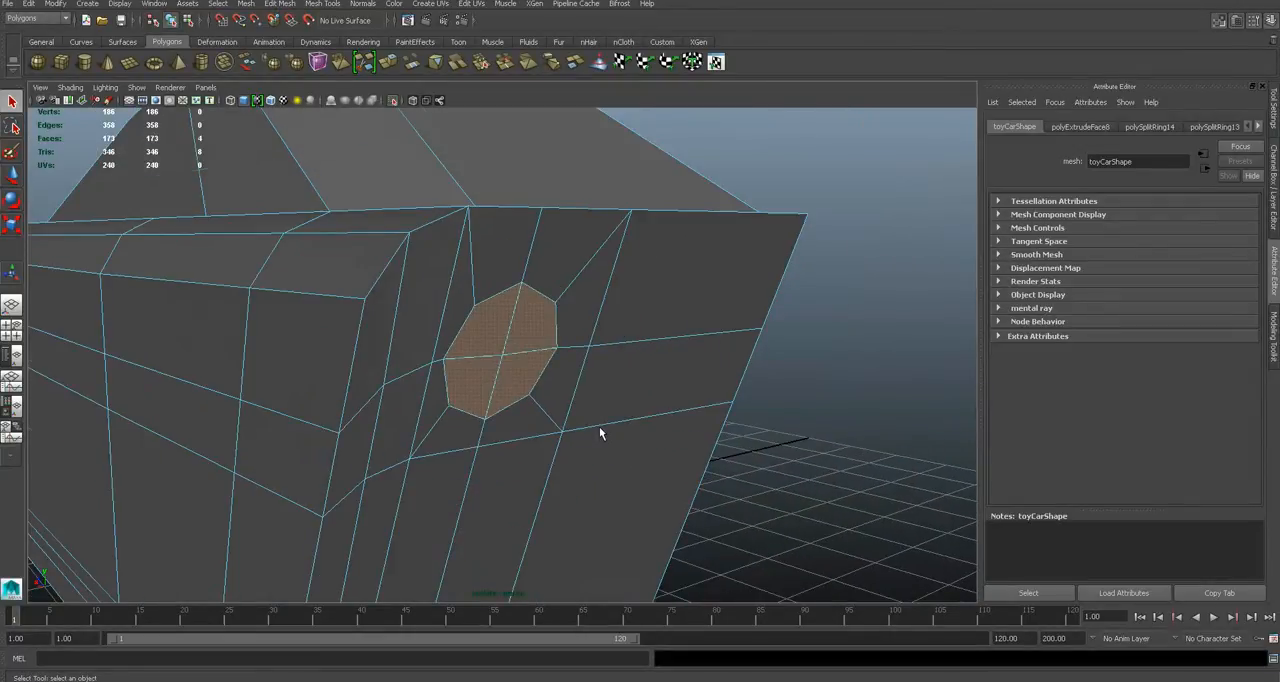
pyautogui.scroll(3, 600, 432)
# - Try extruding the octagon's four faces with the interactive Extrude Tool, and undo it
pyautogui.click(325, 4)
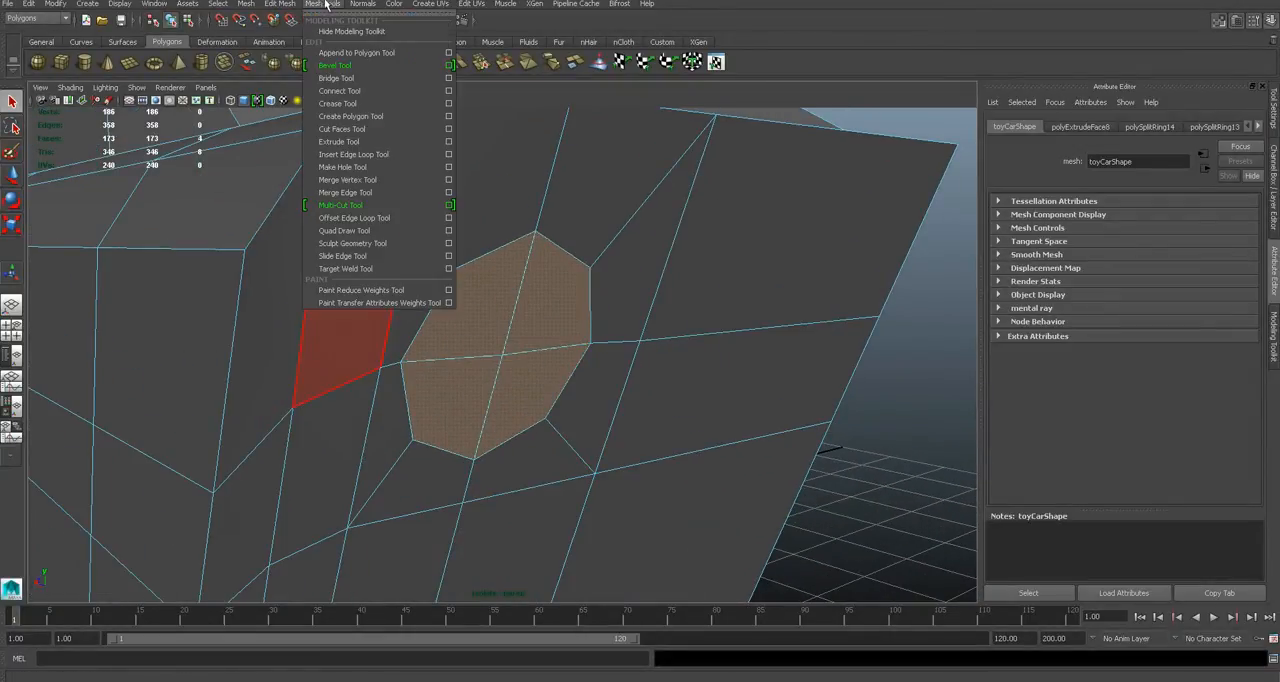
pyautogui.click(360, 141)
pyautogui.keyDown('alt'); pyautogui.moveTo(565, 341); pyautogui.dragTo(497, 326); pyautogui.keyUp('alt')
pyautogui.hotkey('ctrl', 'z')
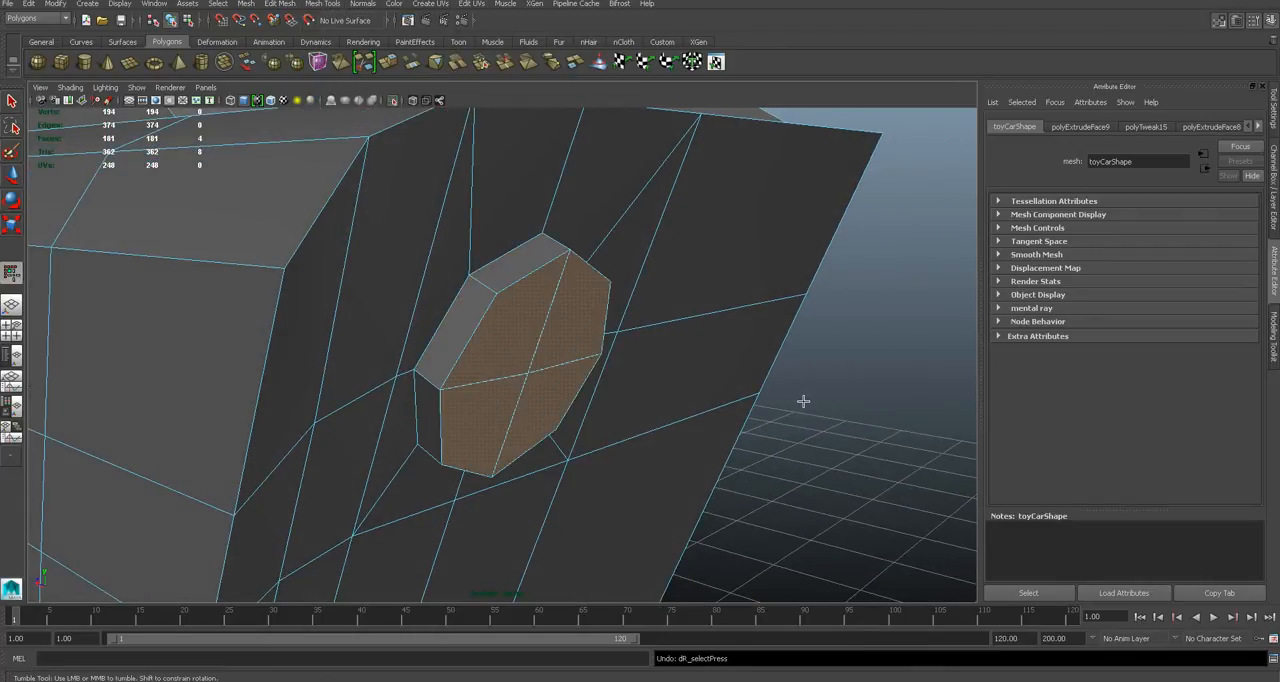
pyautogui.hotkey('ctrl', 'z')
# - Extrude the octagon's four faces and move them straight into the body to form the rear light recess
pyautogui.click(281, 3)
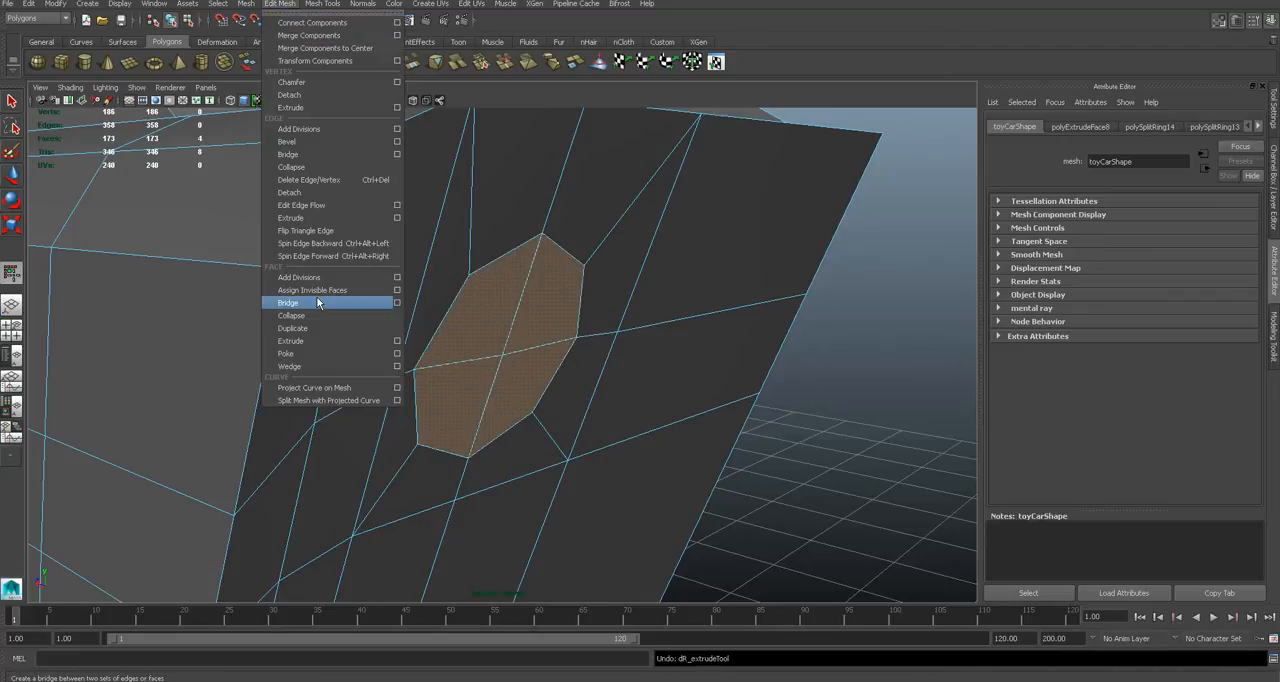
pyautogui.click(340, 346)
pyautogui.keyDown('alt'); pyautogui.moveTo(586, 379); pyautogui.dragTo(600, 379); pyautogui.keyUp('alt')
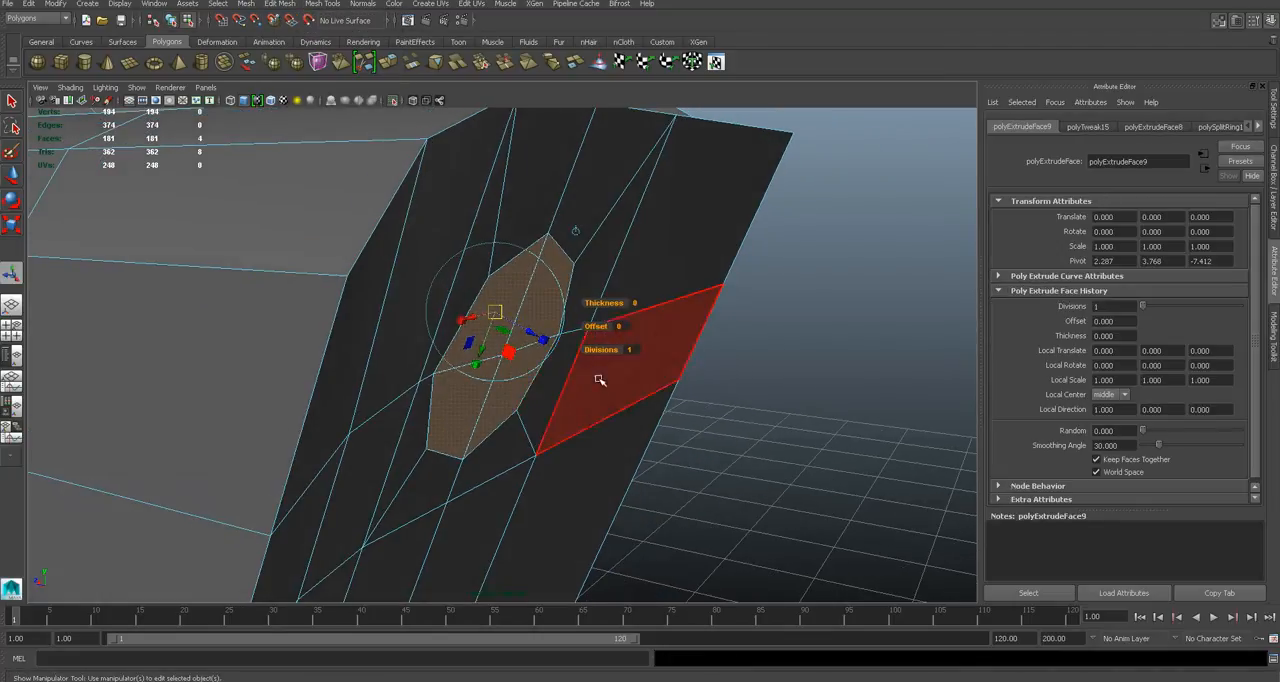
pyautogui.press('w')
pyautogui.moveTo(471, 348); pyautogui.dragTo(375, 331)
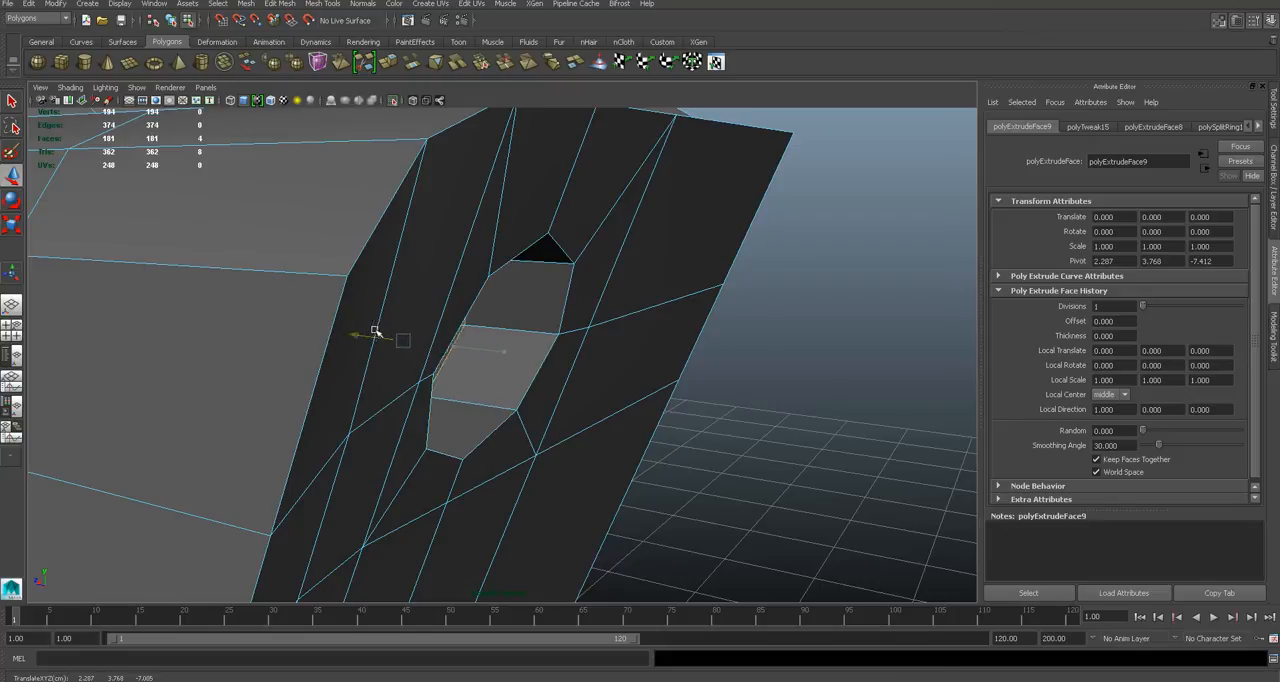
pyautogui.keyDown('alt'); pyautogui.moveTo(697, 438); pyautogui.dragTo(607, 422); pyautogui.keyUp('alt')
pyautogui.keyDown('alt'); pyautogui.moveTo(440, 410); pyautogui.dragTo(507, 394); pyautogui.keyUp('alt')
# - Return the body to object mode, end its isolated display and save the scene
pyautogui.scroll(-5, 507, 394)
pyautogui.press('q')
pyautogui.moveTo(600, 375); pyautogui.dragTo(662, 346, button='right')
pyautogui.click(755, 403)
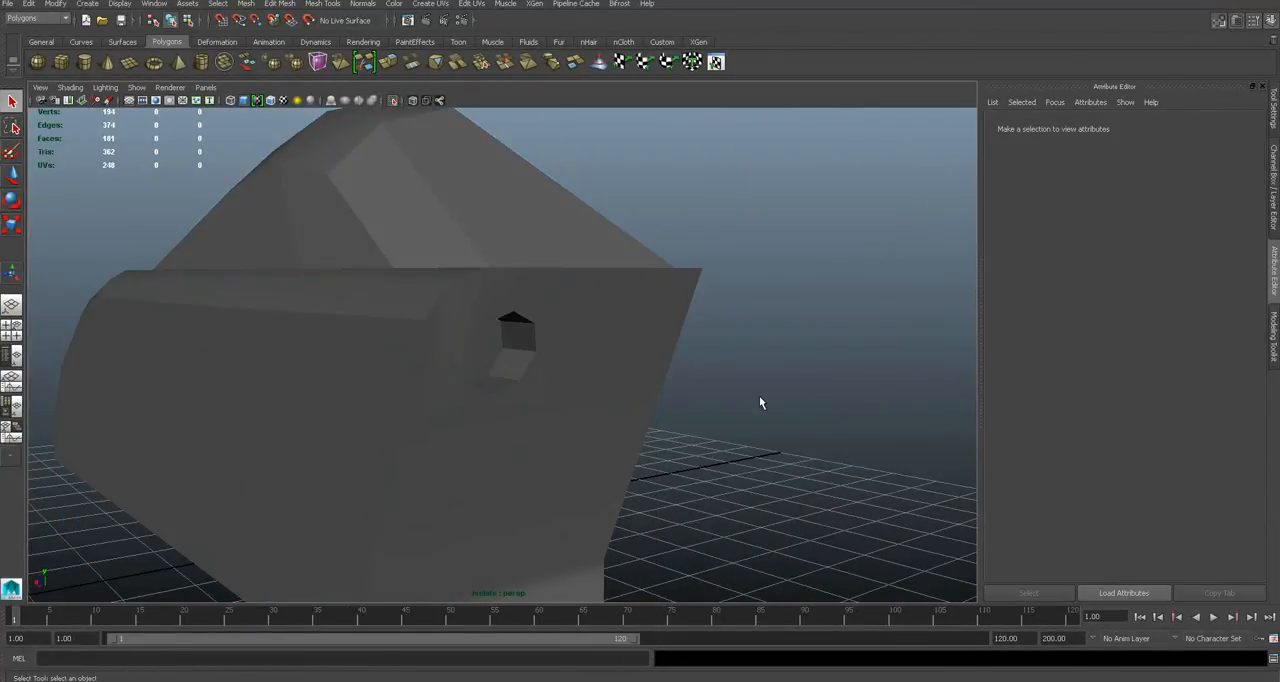
pyautogui.hotkey('ctrl', '1')
pyautogui.keyDown('alt'); pyautogui.moveTo(760, 403); pyautogui.dragTo(663, 375); pyautogui.keyUp('alt')
pyautogui.hotkey('ctrl', 's')
# - Inspect the shading of the car body and tyres from the front and side
pyautogui.keyDown('alt'); pyautogui.moveTo(569, 408); pyautogui.dragTo(557, 355); pyautogui.keyUp('alt')
pyautogui.click(560, 358)
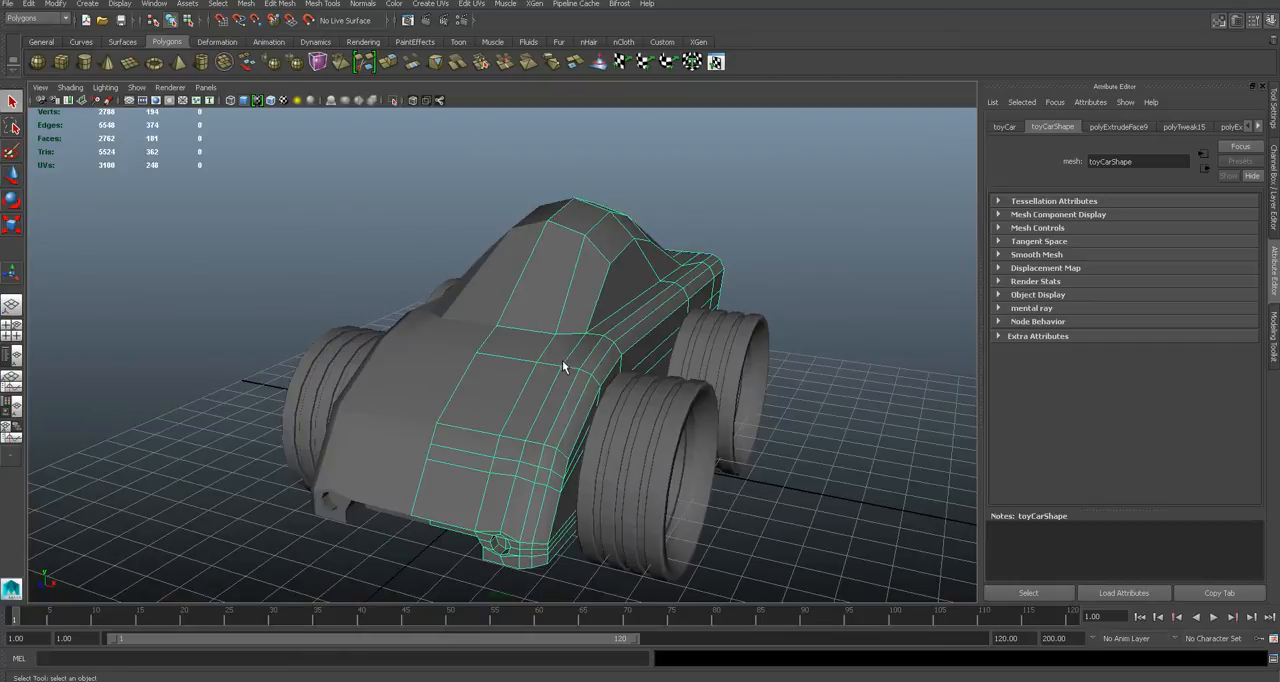
pyautogui.press('f')
pyautogui.click(880, 485)
pyautogui.keyDown('alt'); pyautogui.moveTo(842, 480); pyautogui.dragTo(793, 441); pyautogui.keyUp('alt')
pyautogui.scroll(5, 723, 449)
pyautogui.scroll(-5, 723, 449)
pyautogui.click(661, 406)
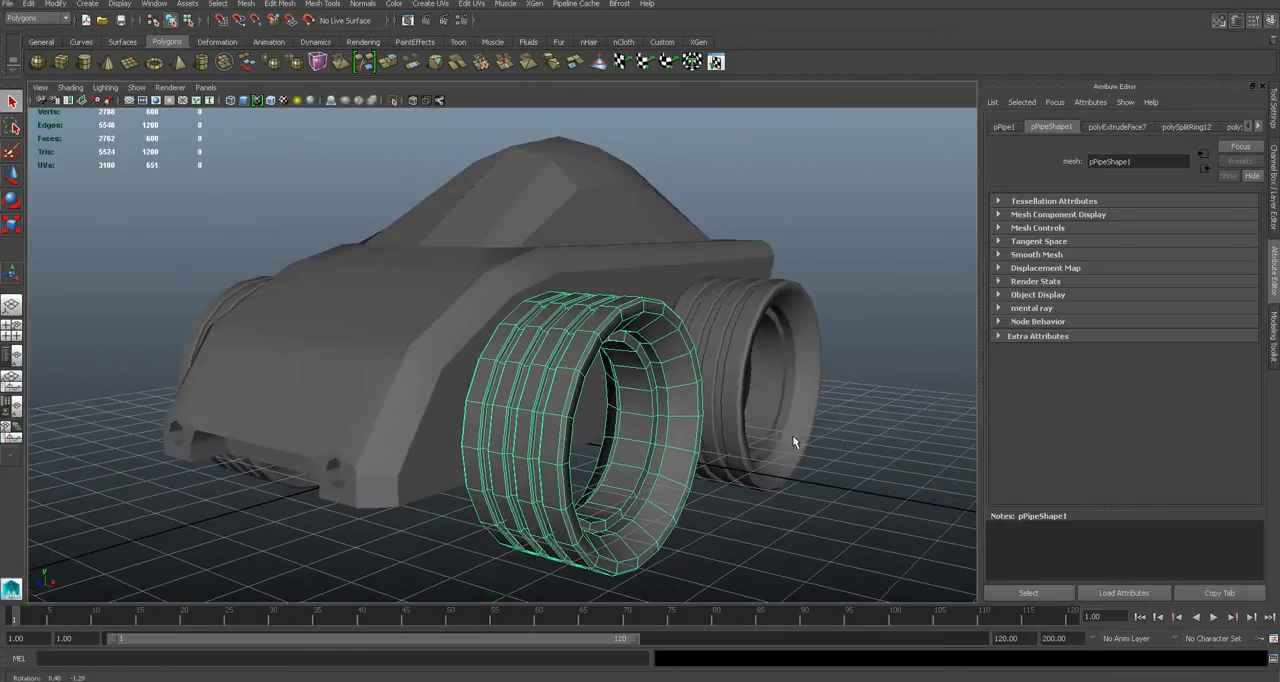
pyautogui.click(881, 470)
# - Soften the edge normals of the front tyre
pyautogui.scroll(3, 795, 449)
pyautogui.keyDown('alt'); pyautogui.moveTo(643, 381); pyautogui.dragTo(528, 336); pyautogui.keyUp('alt')
pyautogui.scroll(3, 528, 341)
pyautogui.click(531, 343)
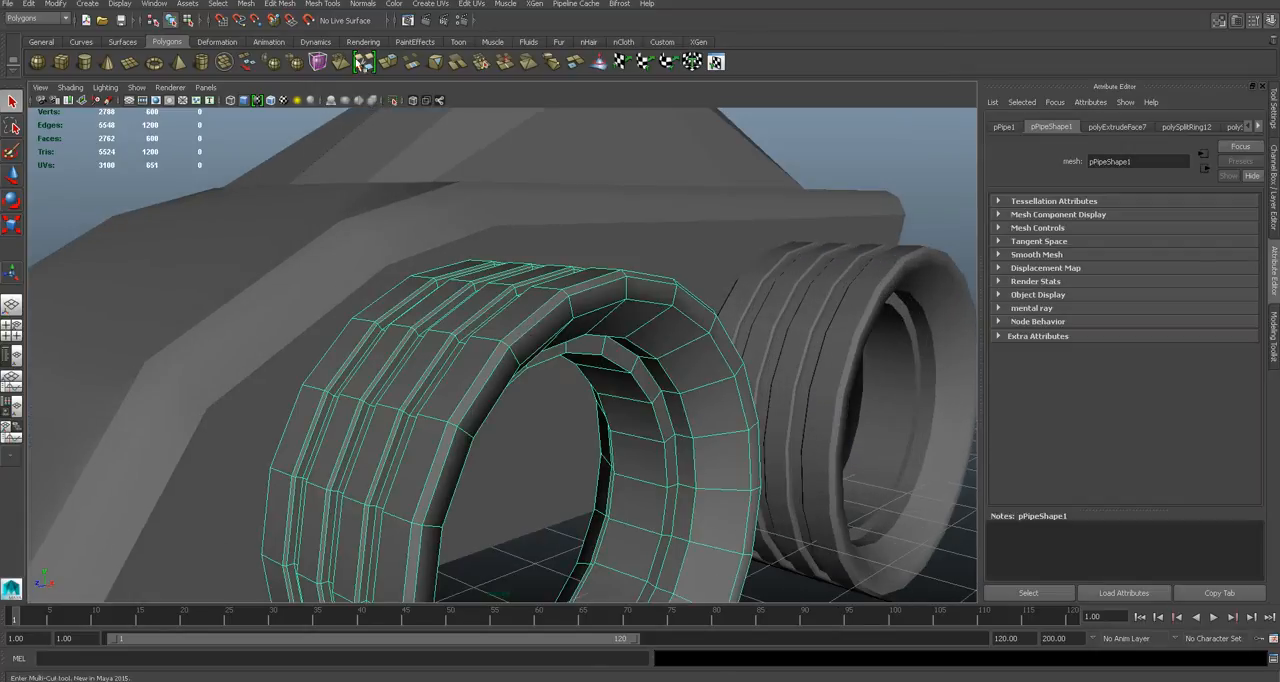
pyautogui.click(357, 4)
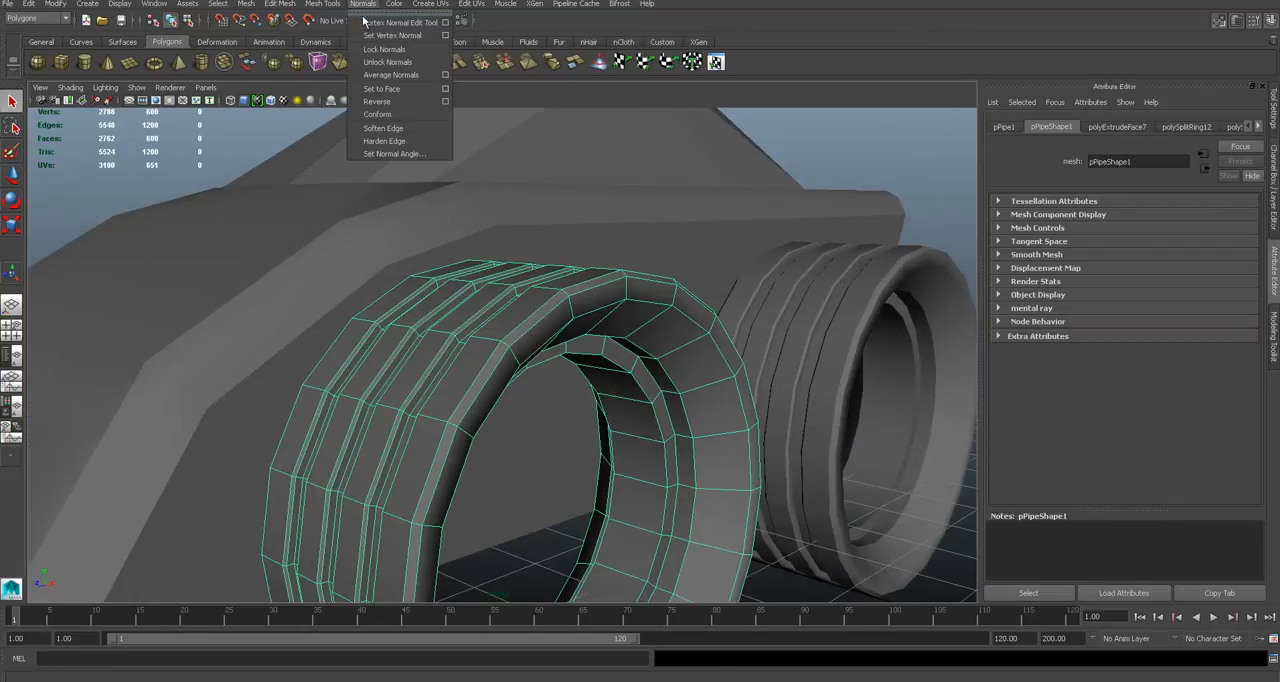
pyautogui.click(382, 128)
pyautogui.click(655, 241)
pyautogui.moveTo(616, 317); pyautogui.dragTo(670, 298, button='right')
pyautogui.click(876, 158)
# - Soften the edge normals of the car body
pyautogui.scroll(-4, 511, 366)
pyautogui.keyDown('alt'); pyautogui.moveTo(511, 366); pyautogui.dragTo(550, 359); pyautogui.keyUp('alt')
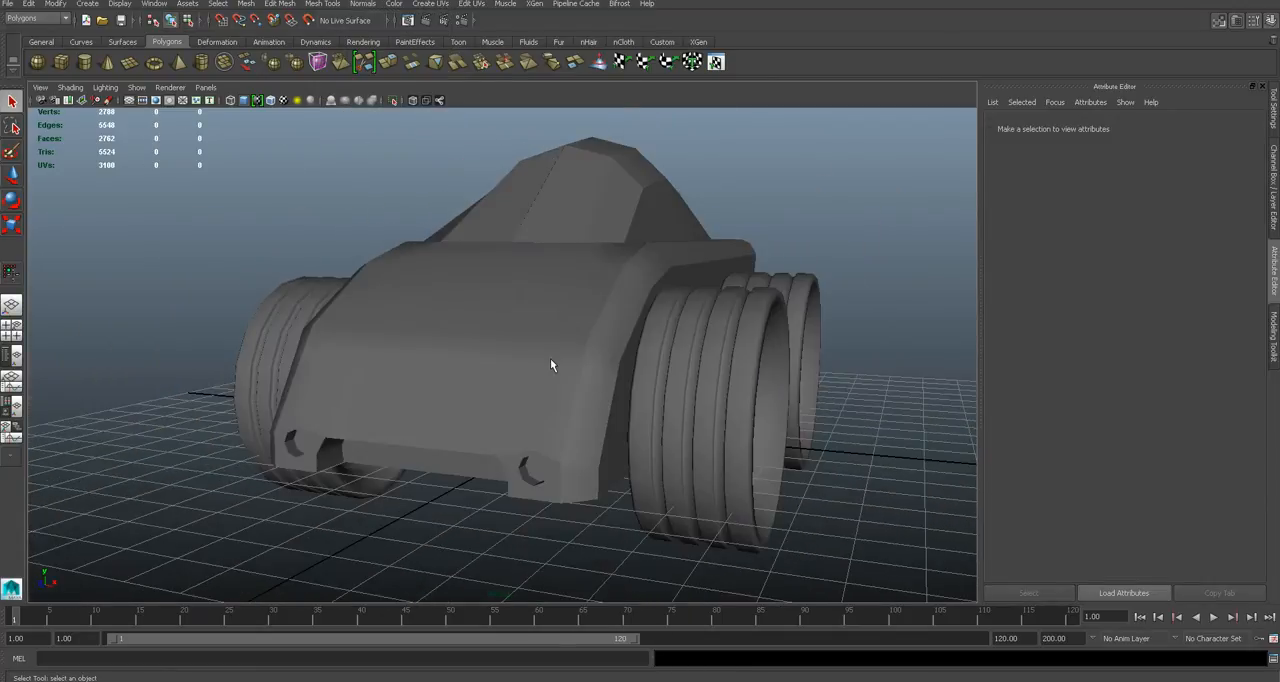
pyautogui.keyDown('alt'); pyautogui.moveTo(742, 338); pyautogui.dragTo(571, 277); pyautogui.keyUp('alt')
pyautogui.scroll(4, 659, 361)
pyautogui.click(548, 262)
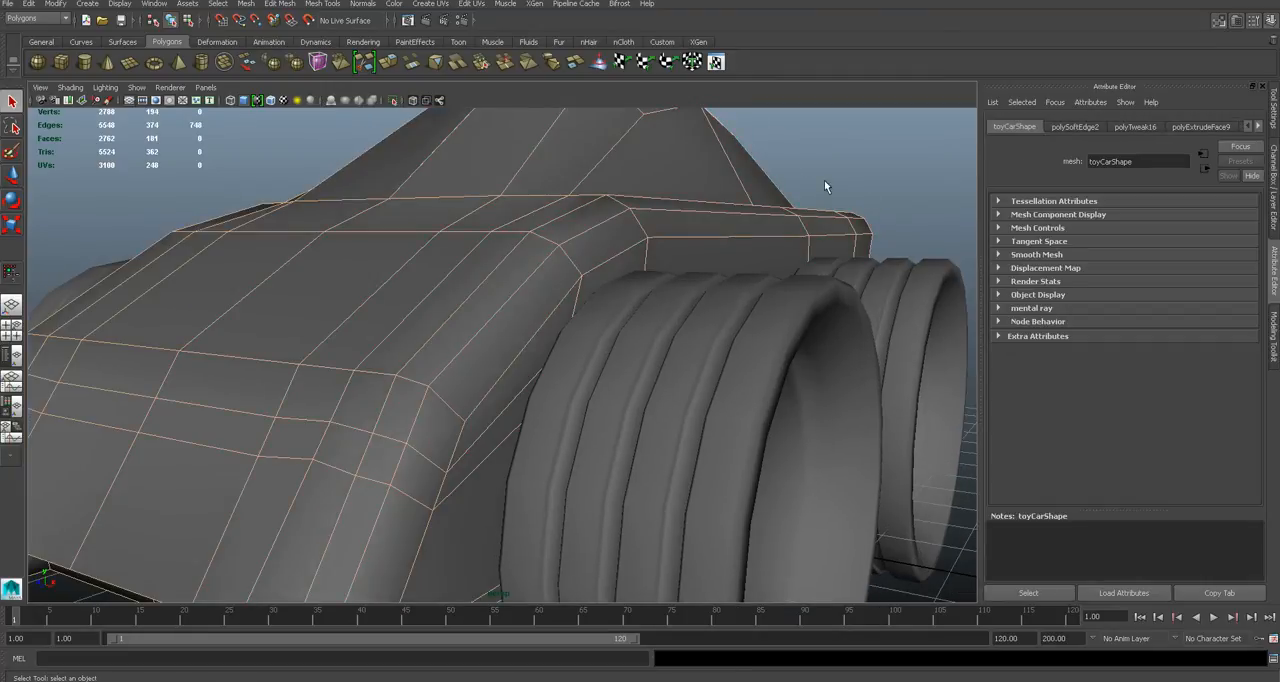
pyautogui.click(824, 186)
# - Examine the softened body and tyres from the side of the car
pyautogui.scroll(-4, 613, 290)
pyautogui.scroll(4, 613, 290)
pyautogui.keyDown('alt'); pyautogui.moveTo(741, 324); pyautogui.dragTo(491, 351); pyautogui.keyUp('alt')
pyautogui.scroll(3, 670, 321)
pyautogui.scroll(-5, 670, 321)
pyautogui.scroll(2, 372, 371)
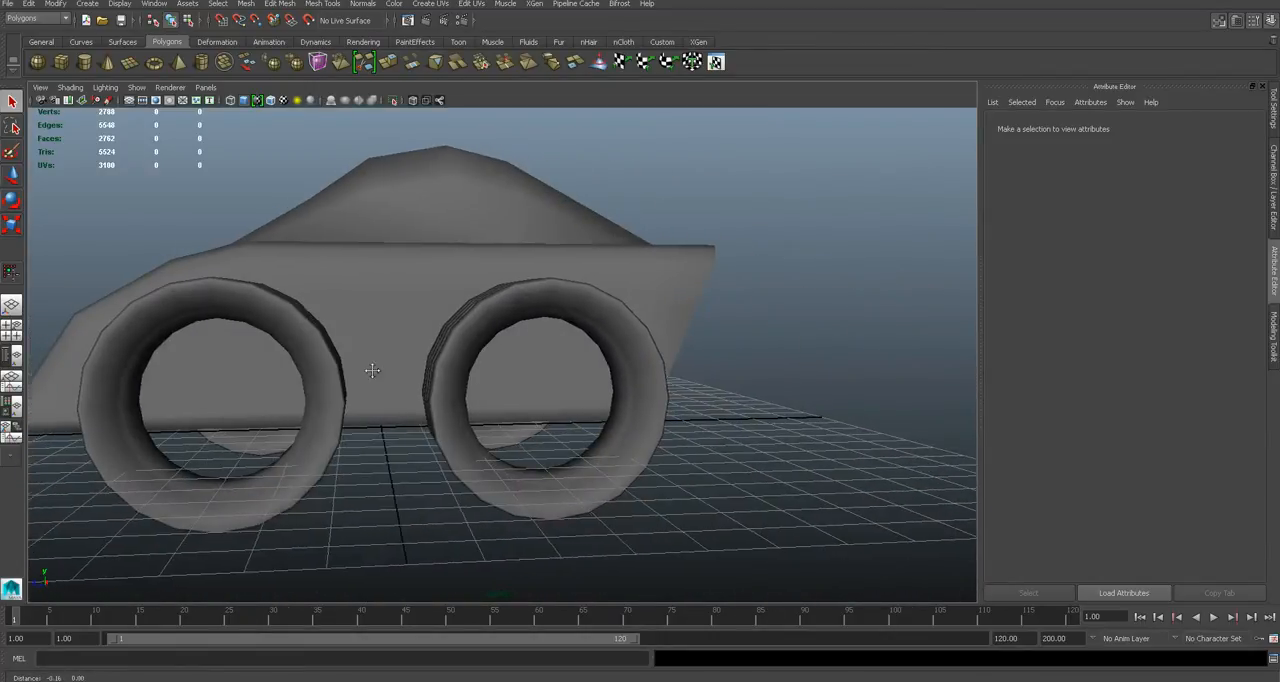
pyautogui.keyDown('alt'); pyautogui.moveTo(372, 371); pyautogui.dragTo(566, 329, button='middle'); pyautogui.keyUp('alt')
# - Isolate the front tyre in the view
pyautogui.click(566, 329)
pyautogui.keyDown('alt'); pyautogui.moveTo(572, 441); pyautogui.dragTo(675, 516); pyautogui.keyUp('alt')
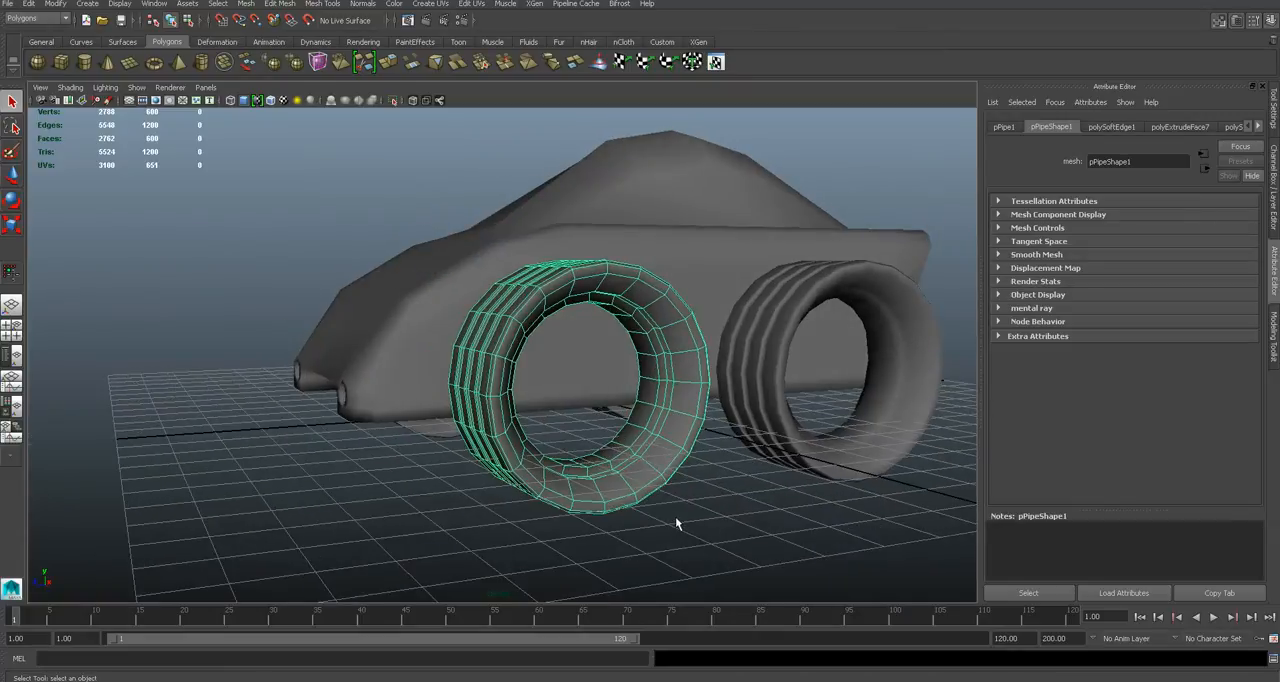
pyautogui.hotkey('ctrl', '1')
pyautogui.click(675, 516)
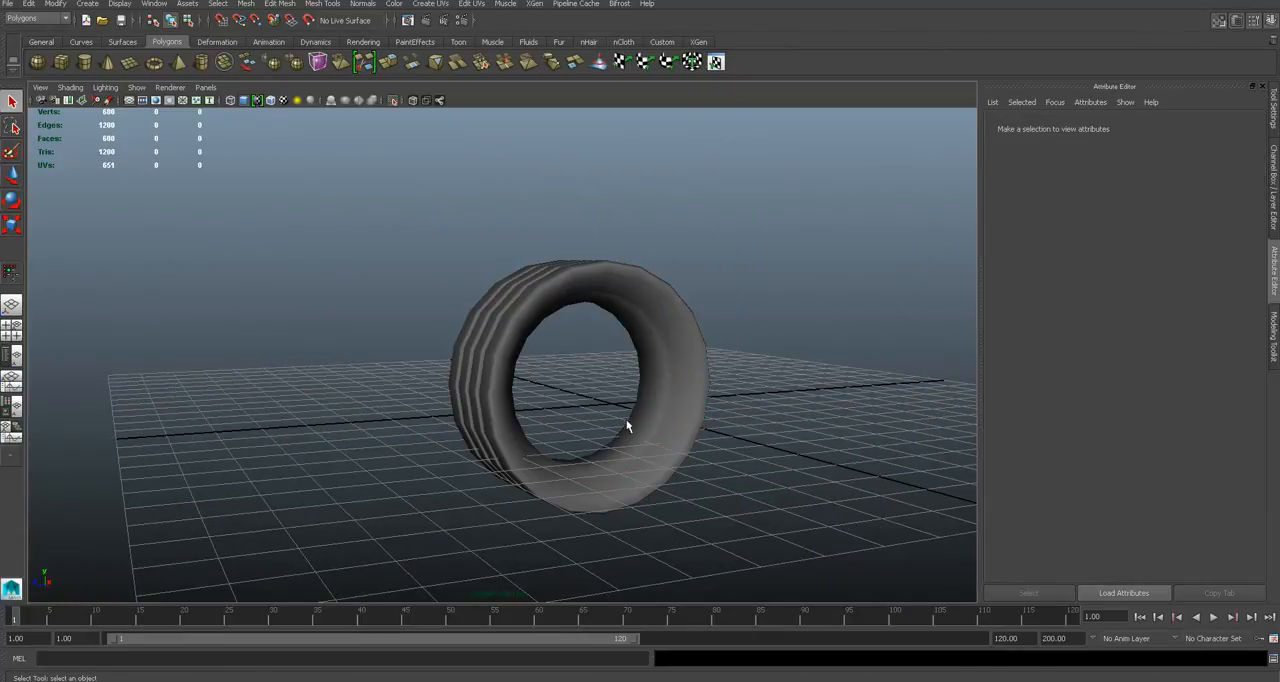
# - Create a polygon cylinder with a radius of about 0.617 and height of about 1.097 at the front tyre's centre, in side view
pyautogui.press('space')
pyautogui.click(660, 420)
pyautogui.press('a')
pyautogui.scroll(-5, 687, 415)
pyautogui.scroll(3, 687, 415)
pyautogui.click(651, 318)
pyautogui.click(732, 410)
pyautogui.scroll(2, 736, 409)
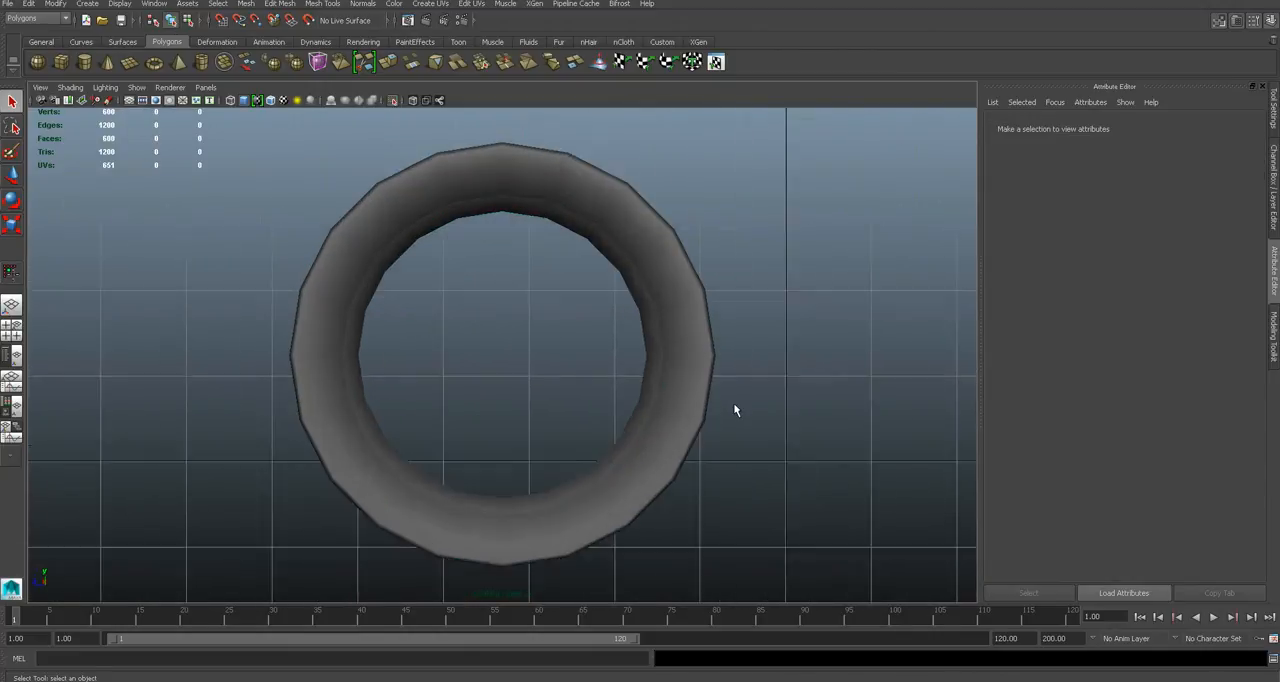
pyautogui.scroll(1, 534, 380)
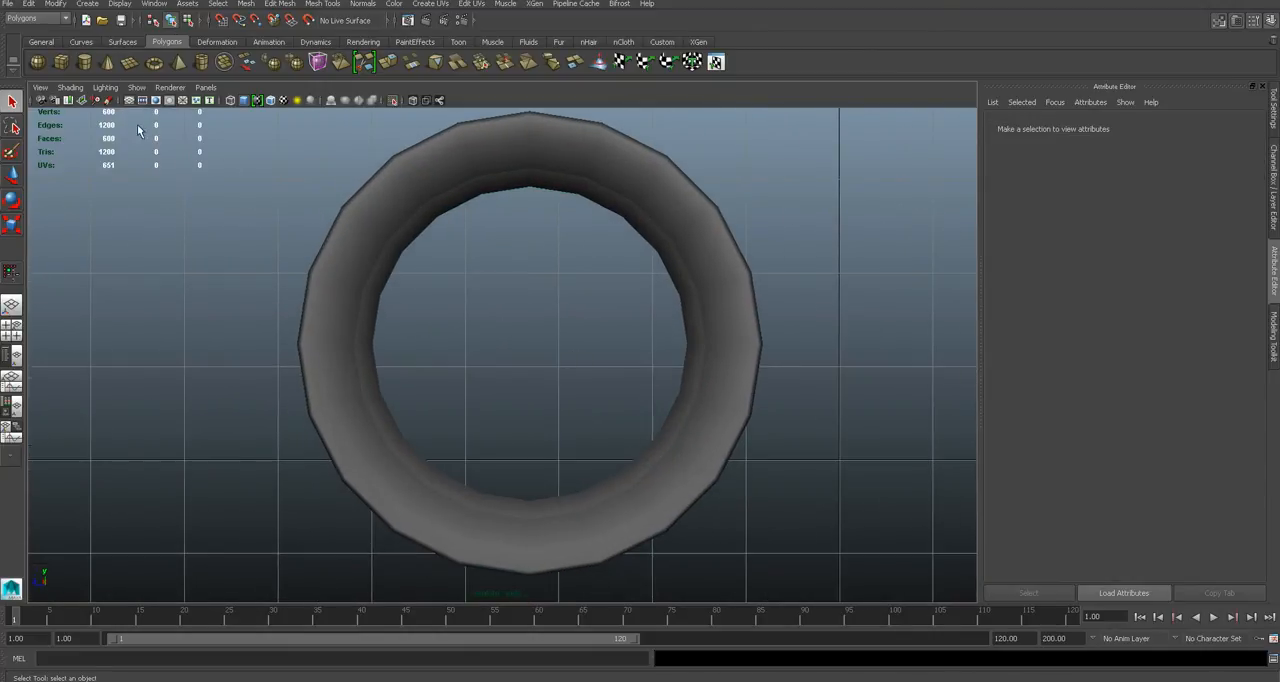
pyautogui.click(86, 66)
pyautogui.scroll(1, 548, 355)
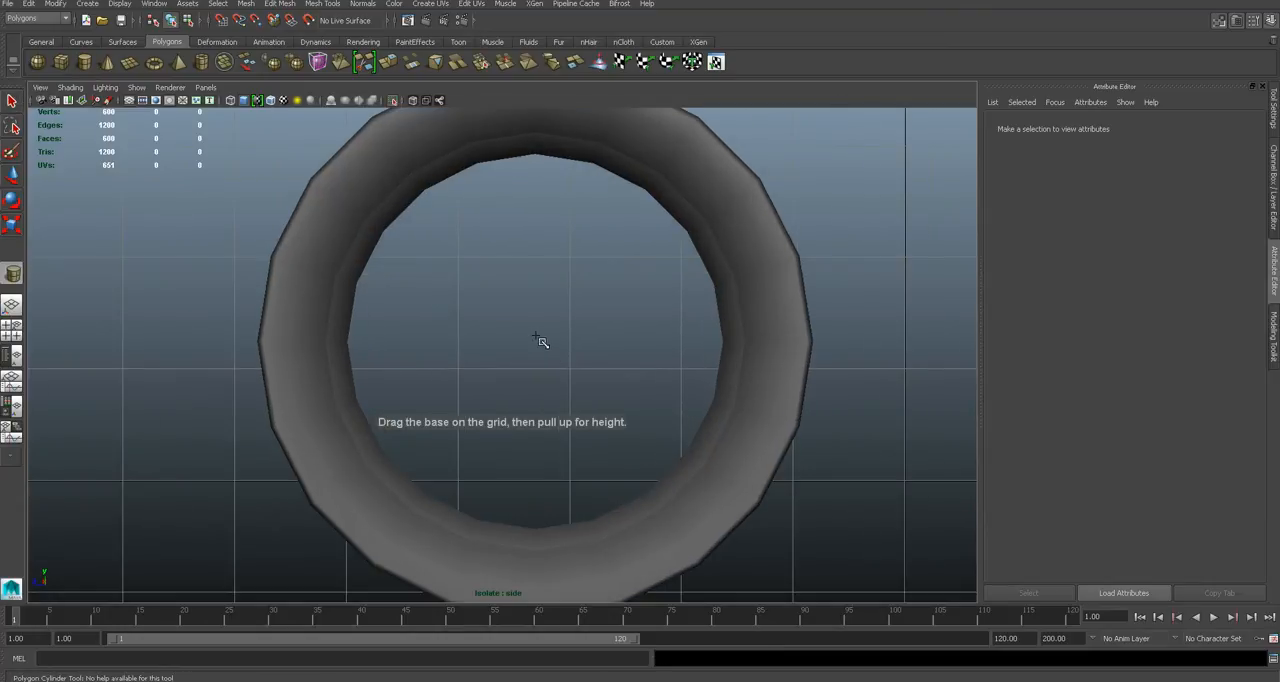
pyautogui.moveTo(537, 338); pyautogui.dragTo(598, 380)
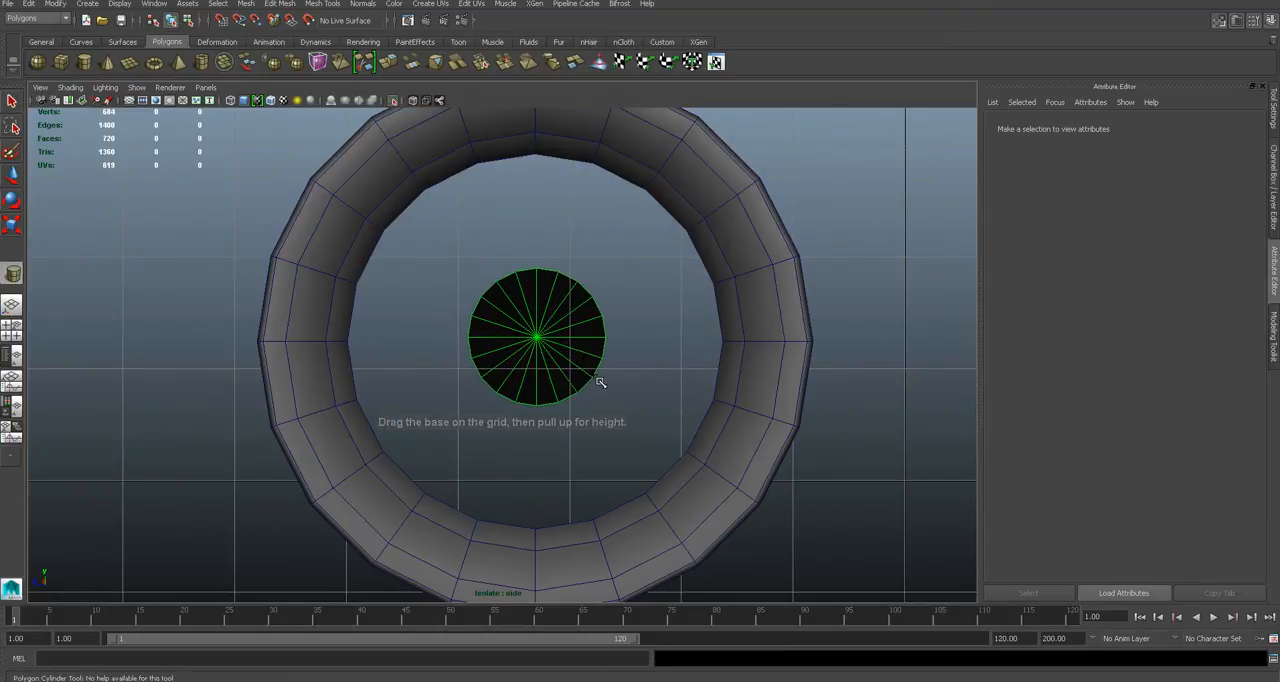
pyautogui.moveTo(553, 334); pyautogui.dragTo(547, 248)
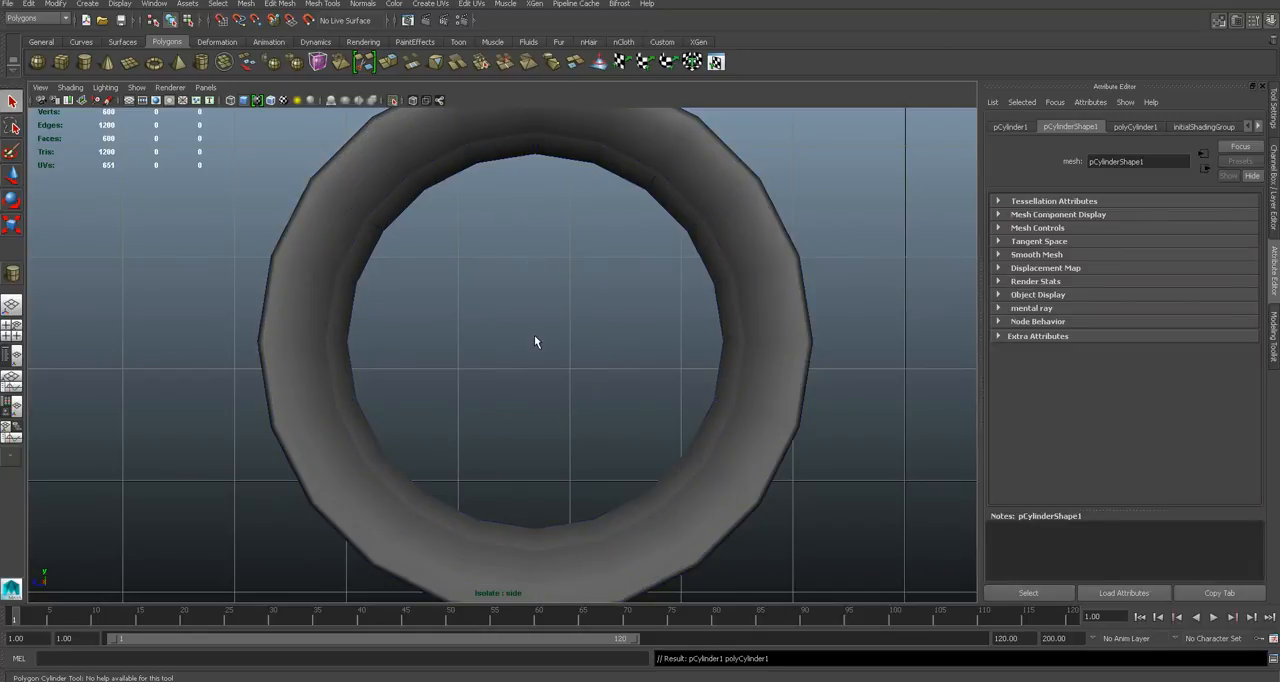
# - Isolate the front tyre together with the new hub cylinder
pyautogui.click(837, 374)
pyautogui.hotkey('shift', 'i')
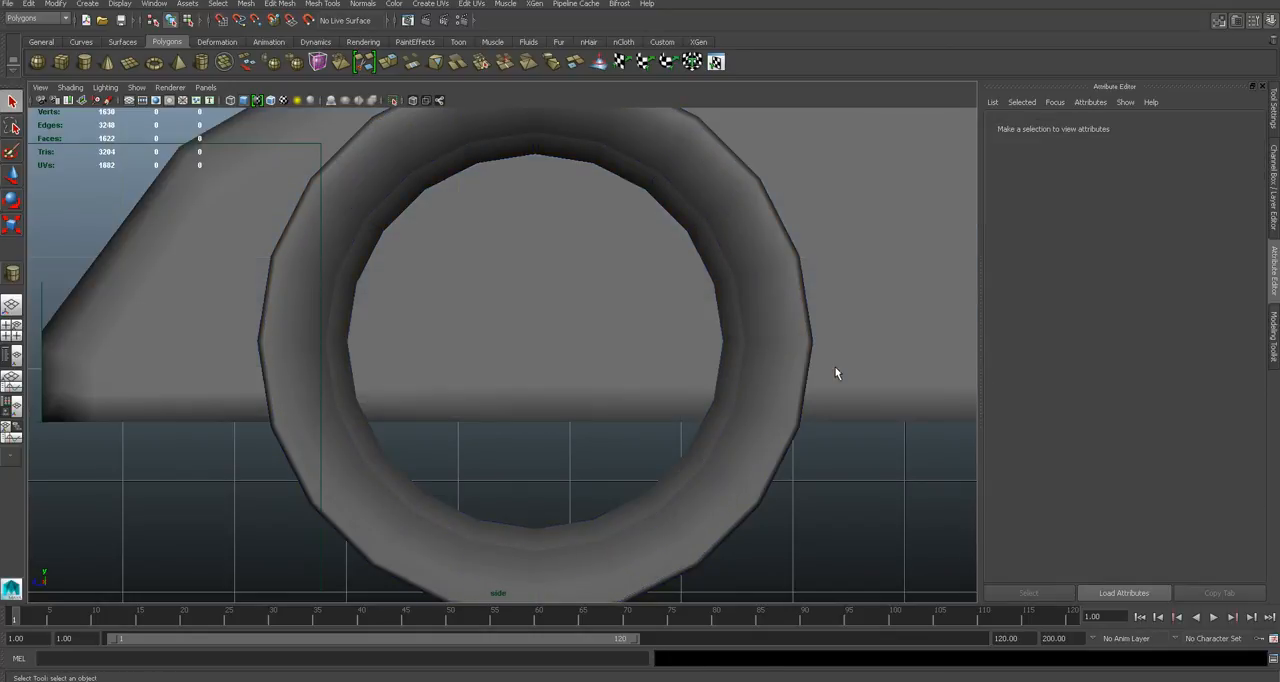
pyautogui.press('4')
pyautogui.click(739, 368)
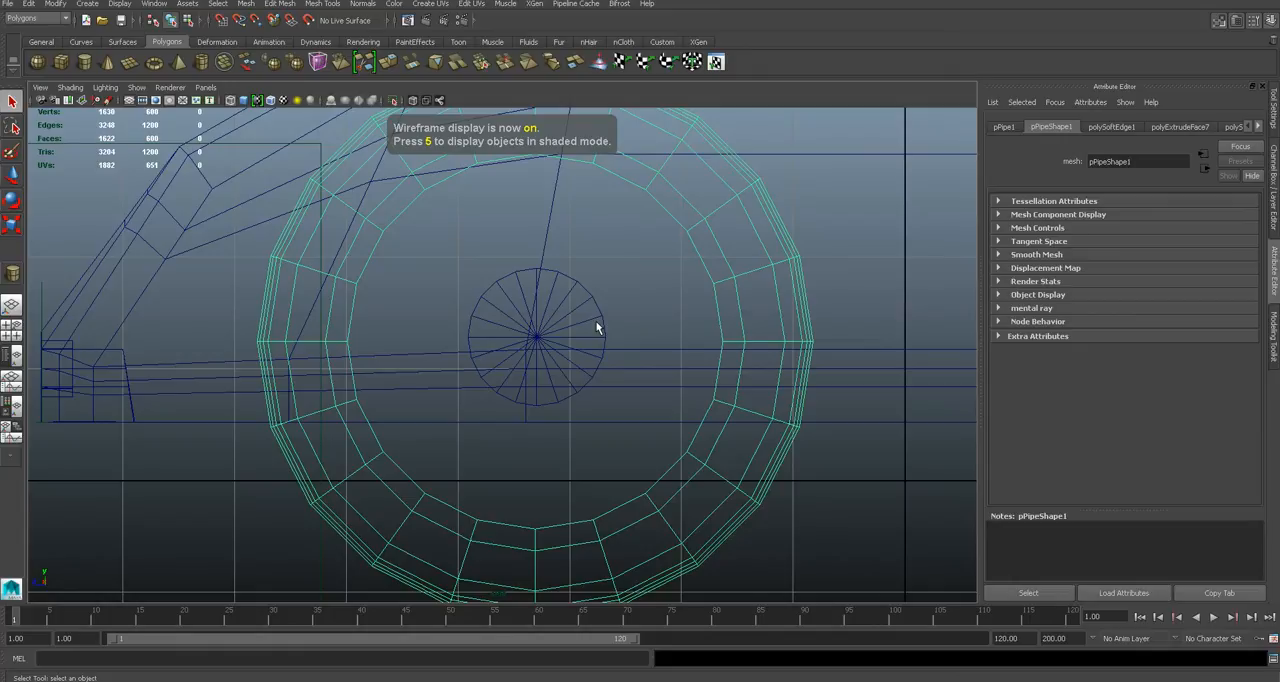
pyautogui.click(597, 323)
pyautogui.hotkey('shift', 'i')
pyautogui.press('5')
pyautogui.click(626, 321)
# - Scale the hub cylinder down along its axis into a thin disc in the perspective view
pyautogui.press('space')
pyautogui.moveTo(597, 333)
pyautogui.mouseDown()
pyautogui.moveTo(600, 317)
pyautogui.moveTo(590, 398)
pyautogui.moveTo(737, 415)
pyautogui.moveTo(597, 400)
pyautogui.moveTo(643, 417)
pyautogui.mouseUp()
pyautogui.click(552, 350)
pyautogui.press('w')
pyautogui.press('f')
pyautogui.scroll(-4, 597, 400)
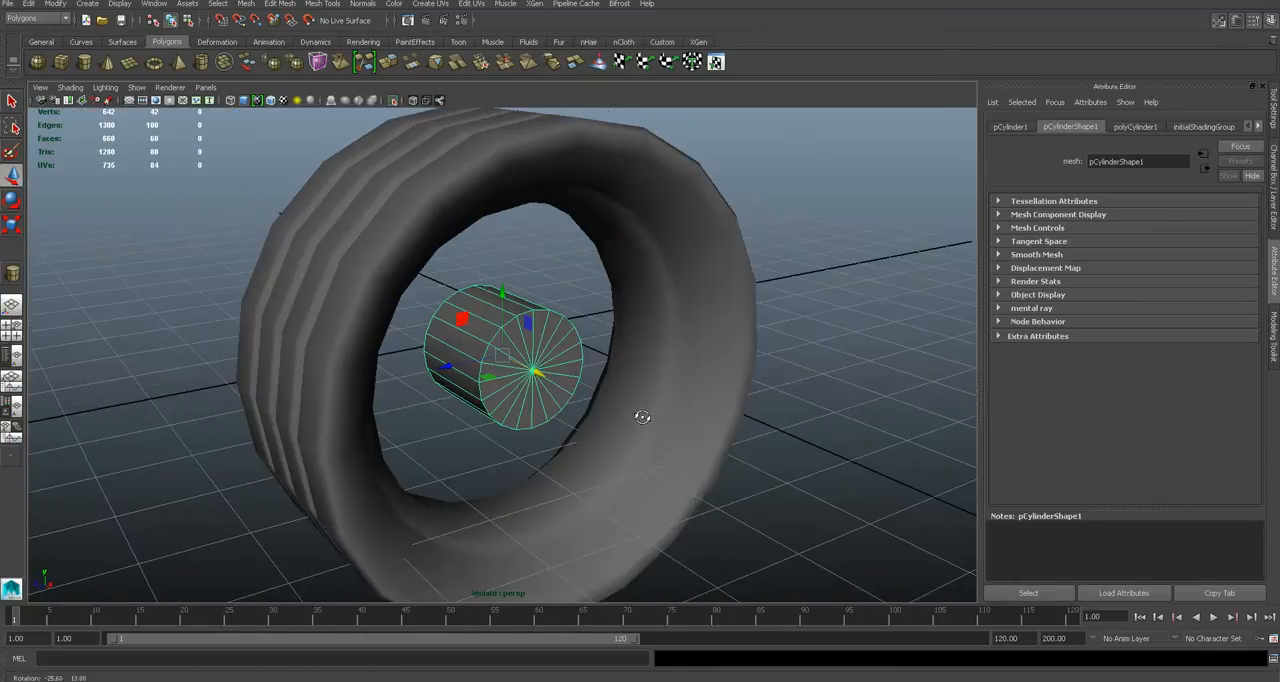
pyautogui.press('r')
pyautogui.moveTo(536, 373); pyautogui.dragTo(510, 365)
pyautogui.keyDown('alt'); pyautogui.moveTo(571, 402); pyautogui.dragTo(534, 388); pyautogui.keyUp('alt')
pyautogui.scroll(5, 577, 406)
# - Set the hub cylinder's axis subdivisions to 16
pyautogui.click(1273, 231)
pyautogui.click(1273, 272)
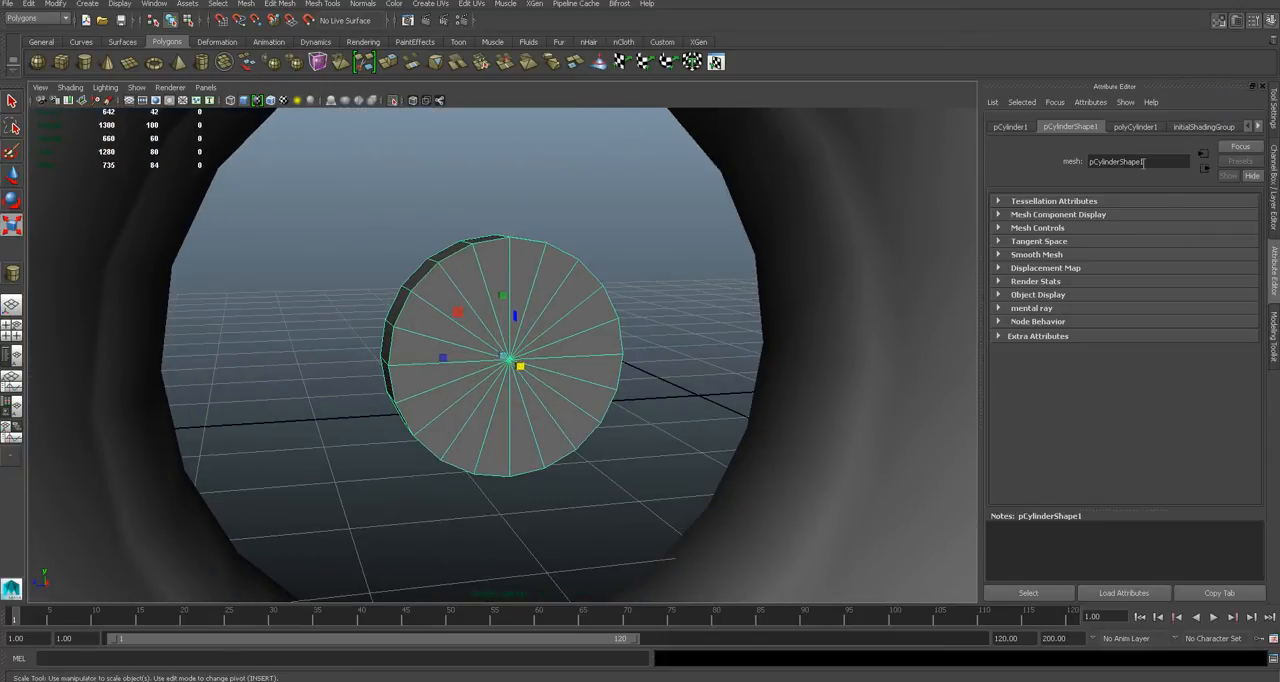
pyautogui.click(1135, 126)
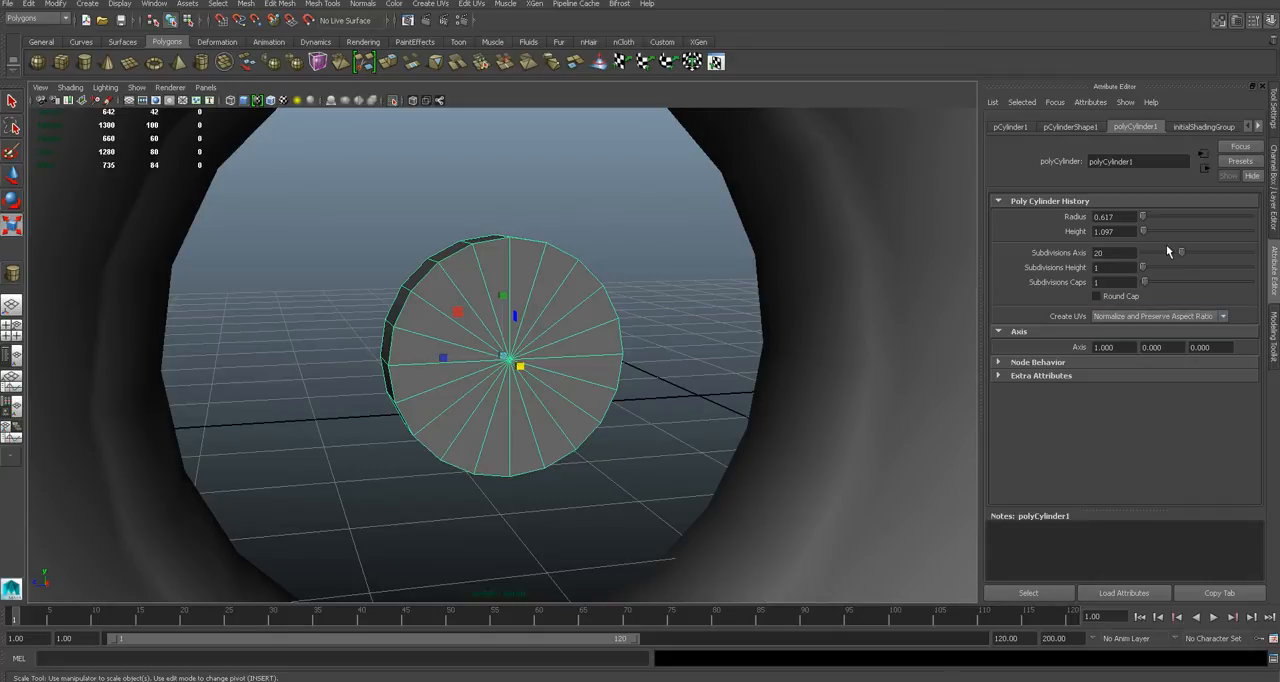
pyautogui.moveTo(1168, 251); pyautogui.dragTo(1173, 255)
# - Extrude every second face around the hub's rim outward into eight spokes reaching towards the tyre
pyautogui.moveTo(620, 330)
pyautogui.keyDown('alt'); pyautogui.mouseDown()
pyautogui.moveTo(569, 334)
pyautogui.moveTo(618, 352)
pyautogui.mouseUp(); pyautogui.keyUp('alt')
pyautogui.moveTo(514, 262); pyautogui.dragTo(514, 293, button='right')
pyautogui.keyDown('alt'); pyautogui.moveTo(600, 234); pyautogui.dragTo(586, 260); pyautogui.keyUp('alt')
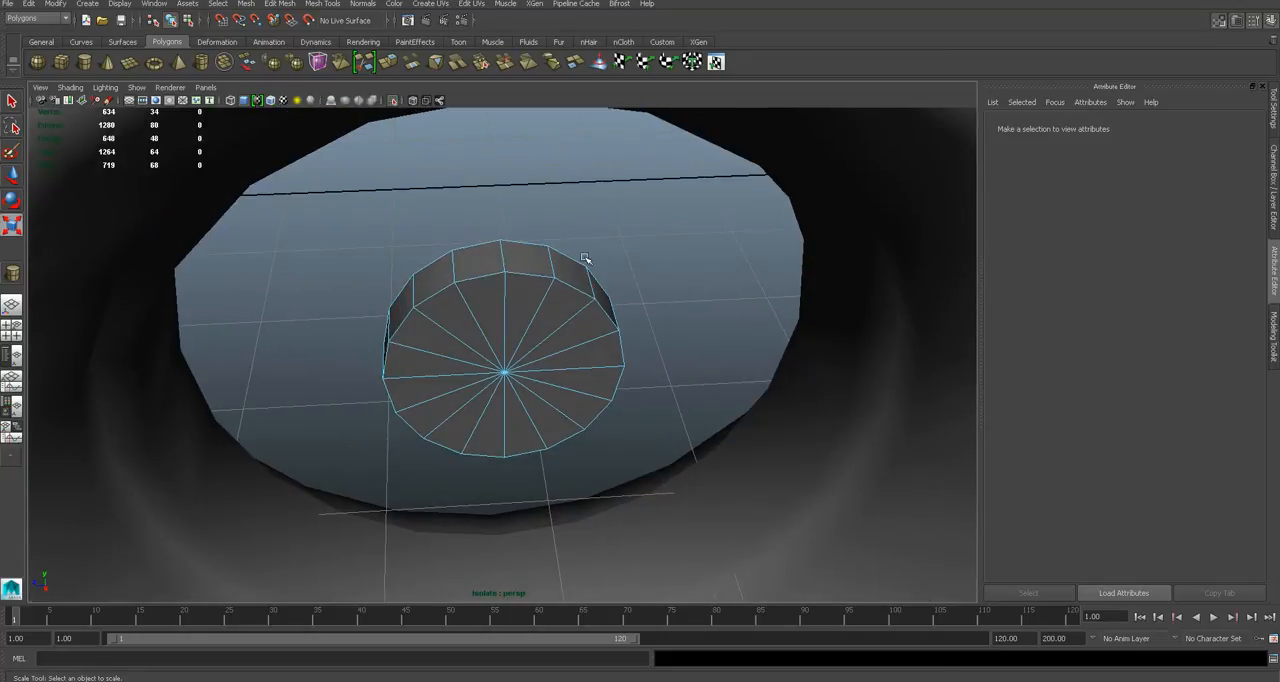
pyautogui.press('q')
pyautogui.keyDown('alt'); pyautogui.moveTo(480, 263); pyautogui.dragTo(541, 272); pyautogui.keyUp('alt')
pyautogui.click(541, 275)
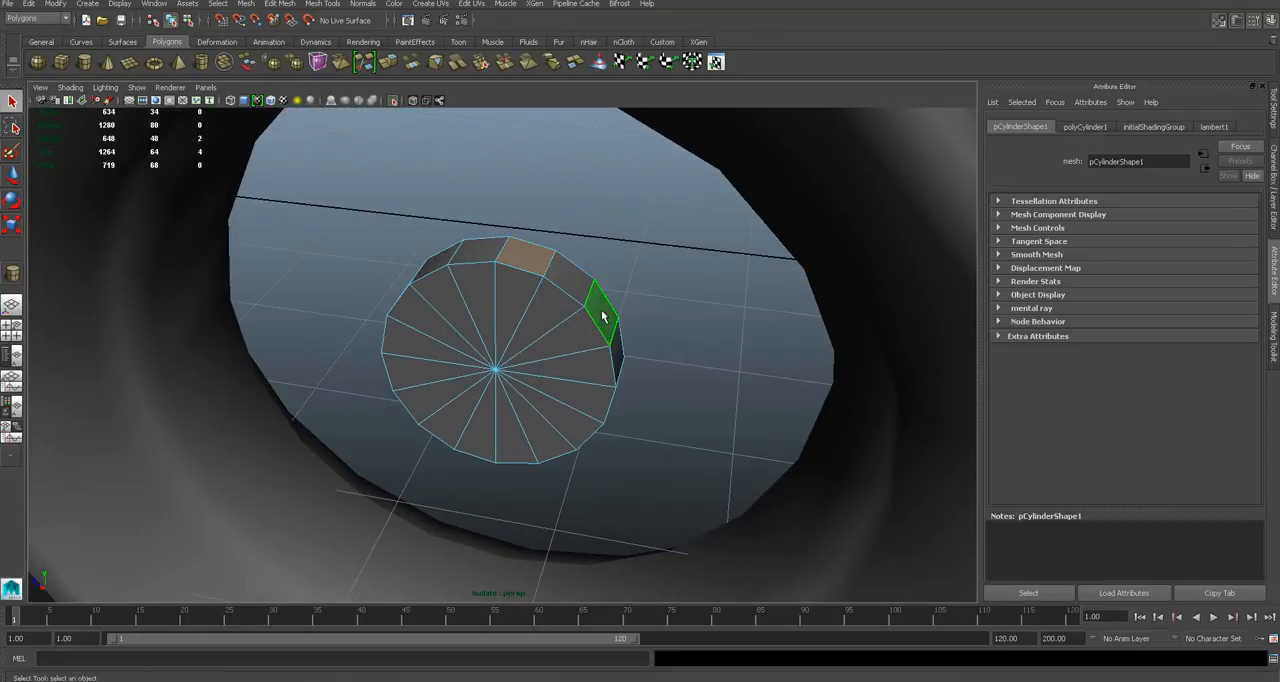
pyautogui.keyDown('alt'); pyautogui.moveTo(603, 316); pyautogui.dragTo(619, 331); pyautogui.keyUp('alt')
pyautogui.keyDown('alt'); pyautogui.moveTo(561, 443); pyautogui.dragTo(485, 472); pyautogui.keyUp('alt')
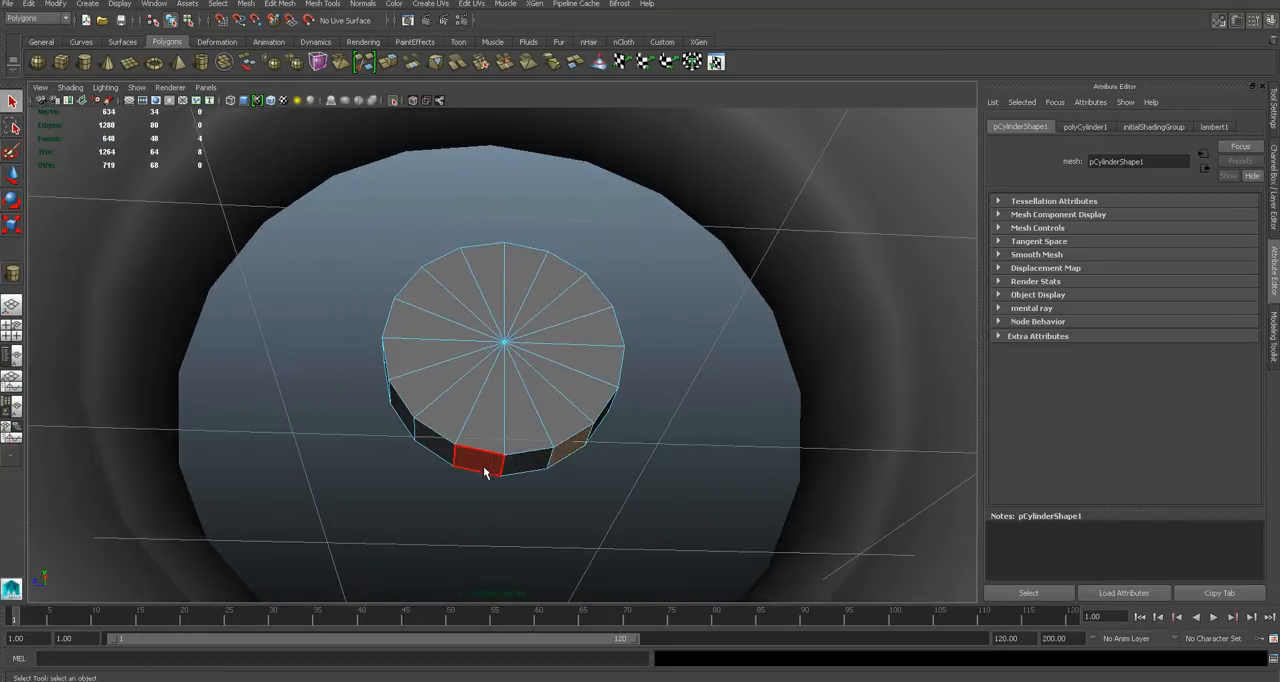
pyautogui.keyDown('alt'); pyautogui.moveTo(407, 418); pyautogui.dragTo(407, 357); pyautogui.keyUp('alt')
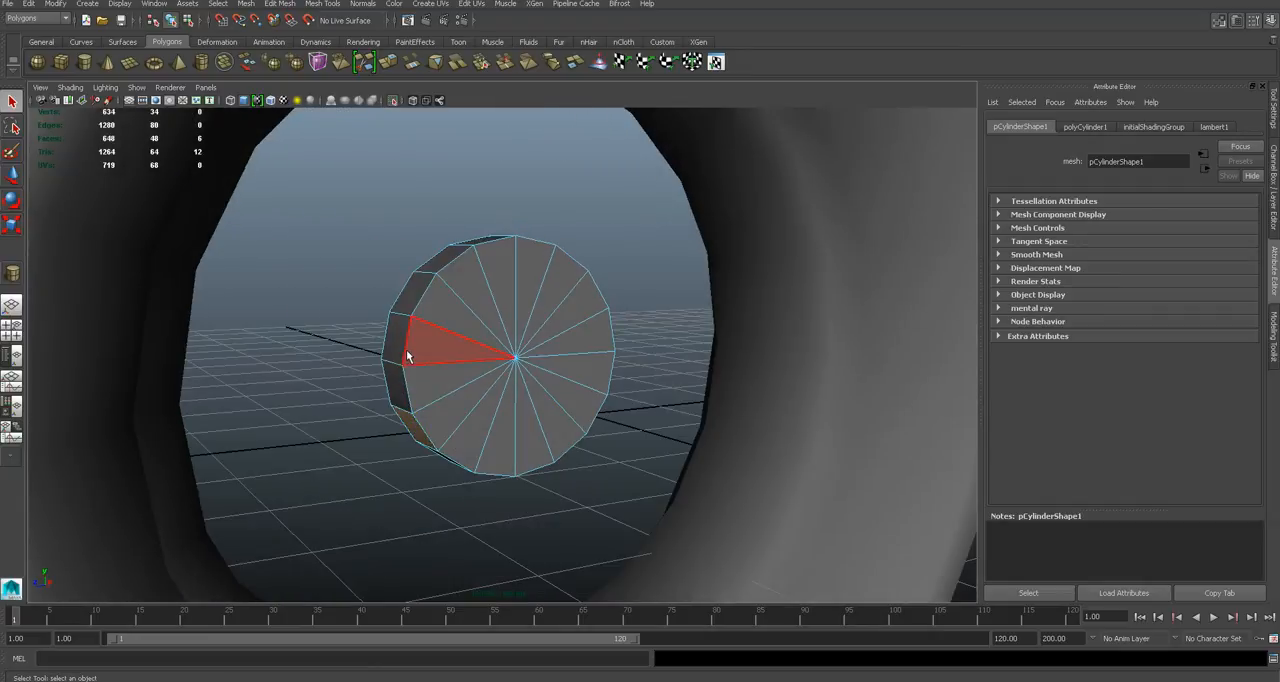
pyautogui.keyDown('shift'); pyautogui.click(400, 348); pyautogui.keyUp('shift')
pyautogui.keyDown('alt'); pyautogui.moveTo(472, 284); pyautogui.dragTo(561, 314); pyautogui.keyUp('alt')
pyautogui.click(322, 4)
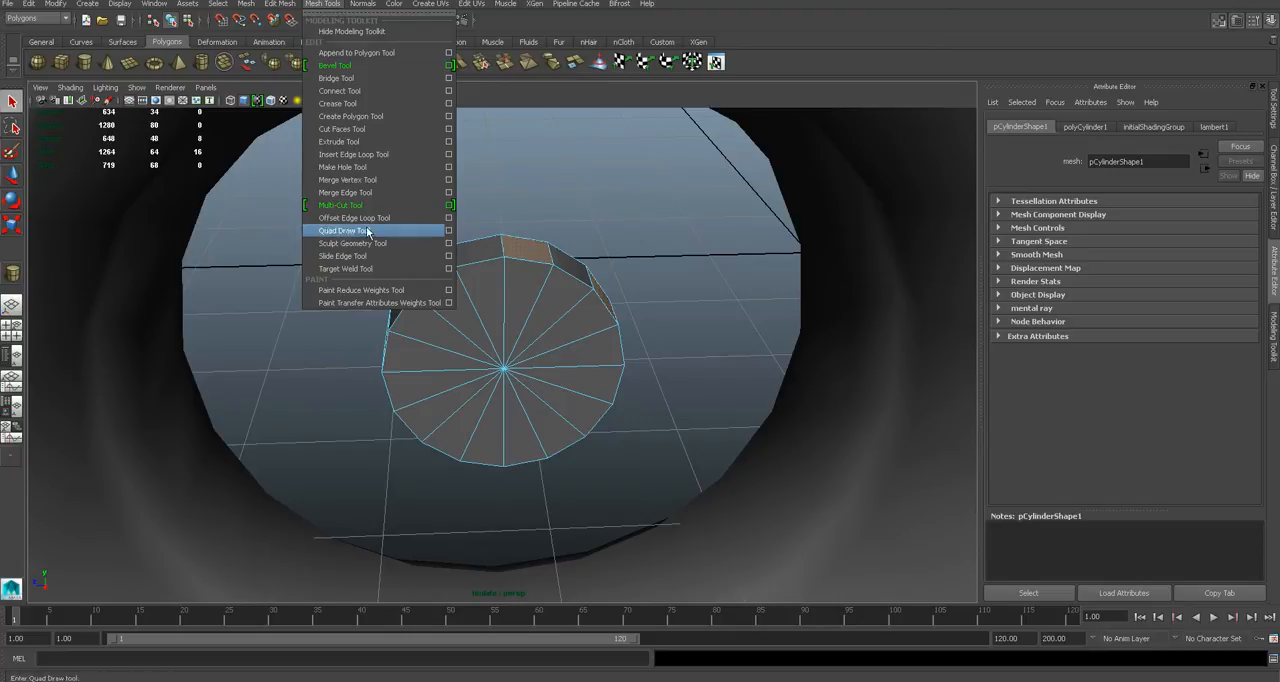
pyautogui.click(350, 141)
pyautogui.moveTo(523, 256); pyautogui.dragTo(620, 277)
pyautogui.moveTo(620, 277); pyautogui.dragTo(660, 263, button='right')
pyautogui.scroll(-5, 664, 302)
pyautogui.keyDown('alt'); pyautogui.moveTo(665, 302); pyautogui.dragTo(763, 325); pyautogui.keyUp('alt')
# - Move the spoked hub along the wheel's axis towards the tyre's outer side, using the front wireframe view
pyautogui.click(482, 326)
pyautogui.press('space')
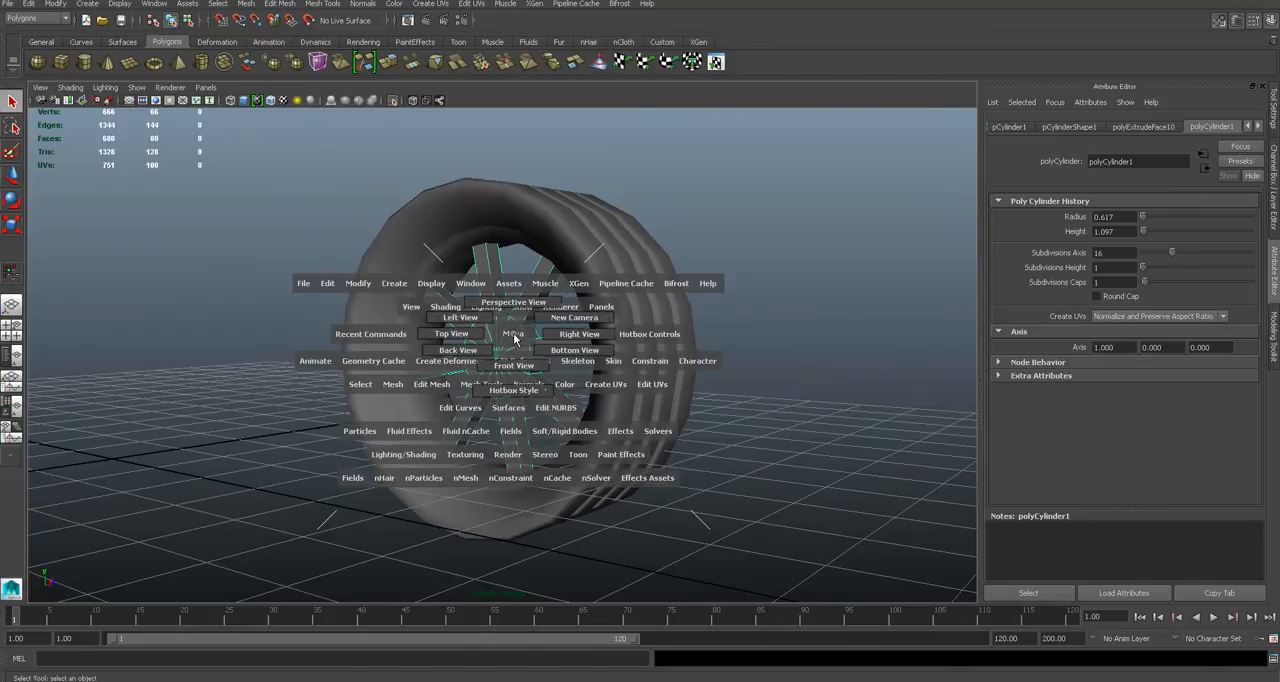
pyautogui.click(490, 349)
pyautogui.press('4')
pyautogui.press('f')
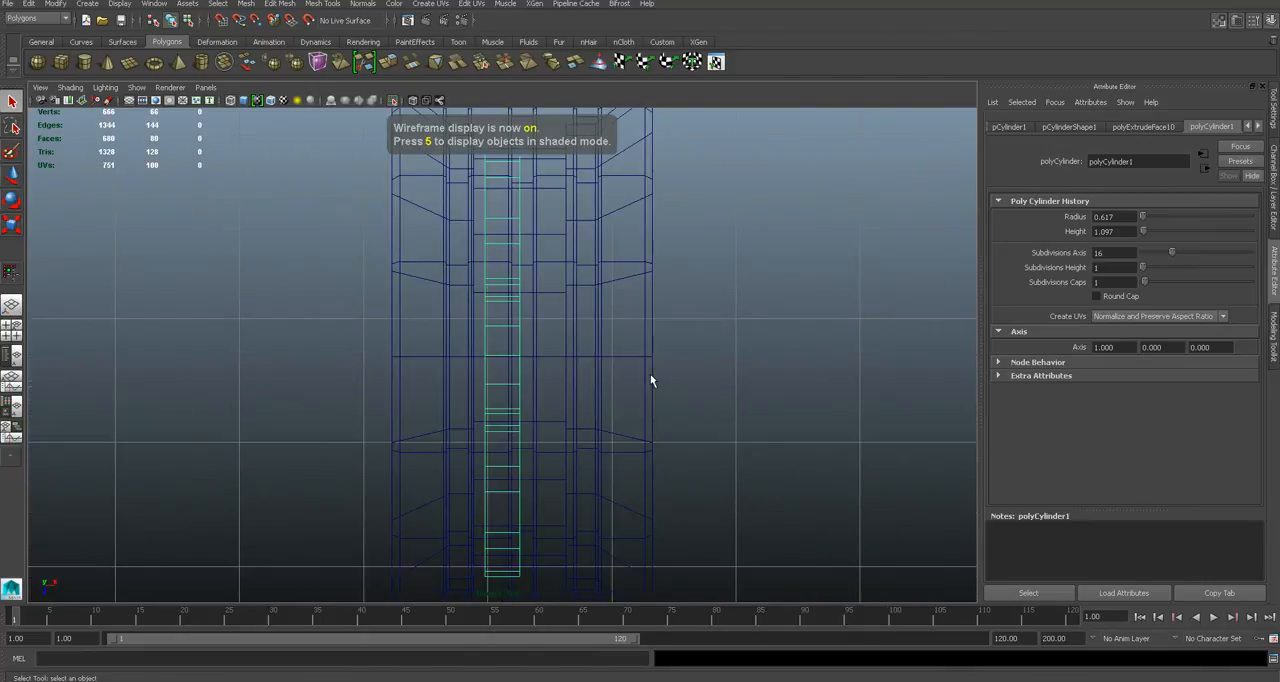
pyautogui.press('w')
pyautogui.moveTo(546, 356); pyautogui.dragTo(567, 337)
pyautogui.press('space')
pyautogui.keyDown('alt'); pyautogui.moveTo(632, 378); pyautogui.dragTo(398, 371); pyautogui.keyUp('alt')
pyautogui.press('5')
pyautogui.click(762, 383)
# - Convert the hub's front centre vertex to its surrounding faces and extrude them with an inward offset
pyautogui.scroll(-4, 762, 383)
pyautogui.moveTo(486, 389)
pyautogui.keyDown('alt'); pyautogui.mouseDown()
pyautogui.moveTo(548, 397)
pyautogui.moveTo(497, 365)
pyautogui.mouseUp(); pyautogui.keyUp('alt')
pyautogui.scroll(6, 548, 397)
pyautogui.click(497, 365)
pyautogui.scroll(6, 497, 365)
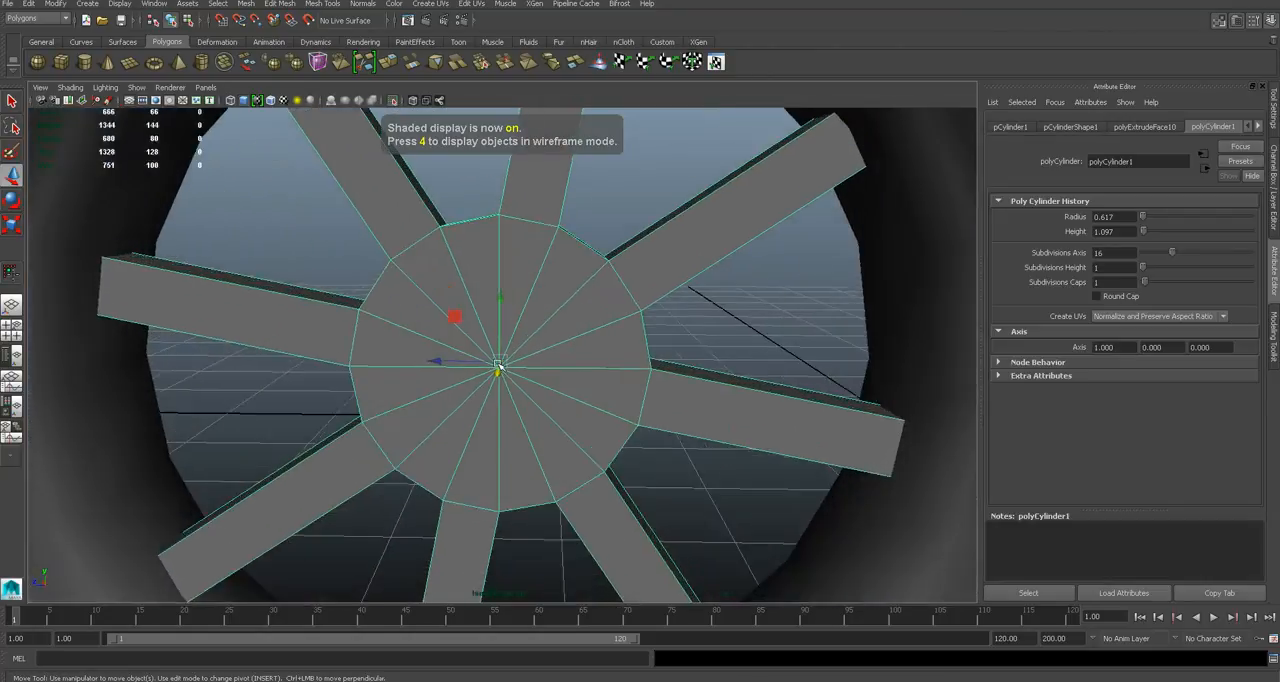
pyautogui.rightClick(555, 345)
pyautogui.moveTo(516, 342); pyautogui.dragTo(512, 343, button='right')
pyautogui.press('q')
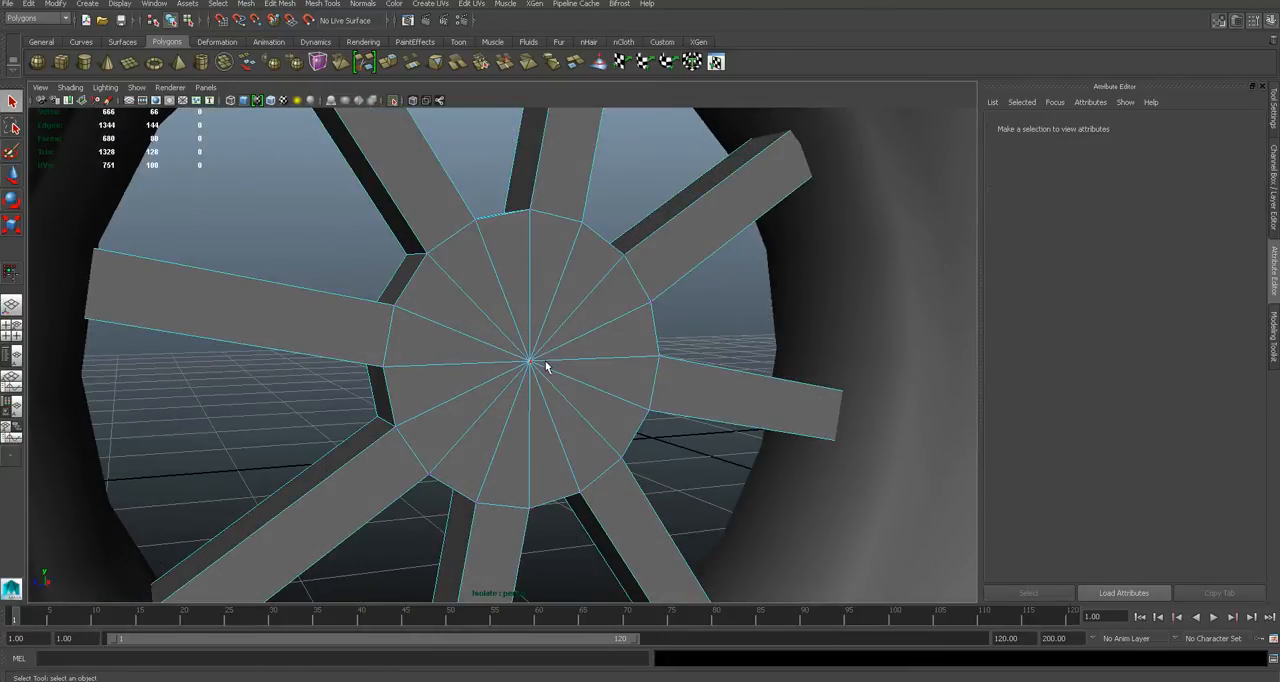
pyautogui.click(530, 361)
pyautogui.keyDown('ctrl'); pyautogui.rightClick(533, 368); pyautogui.keyUp('ctrl')
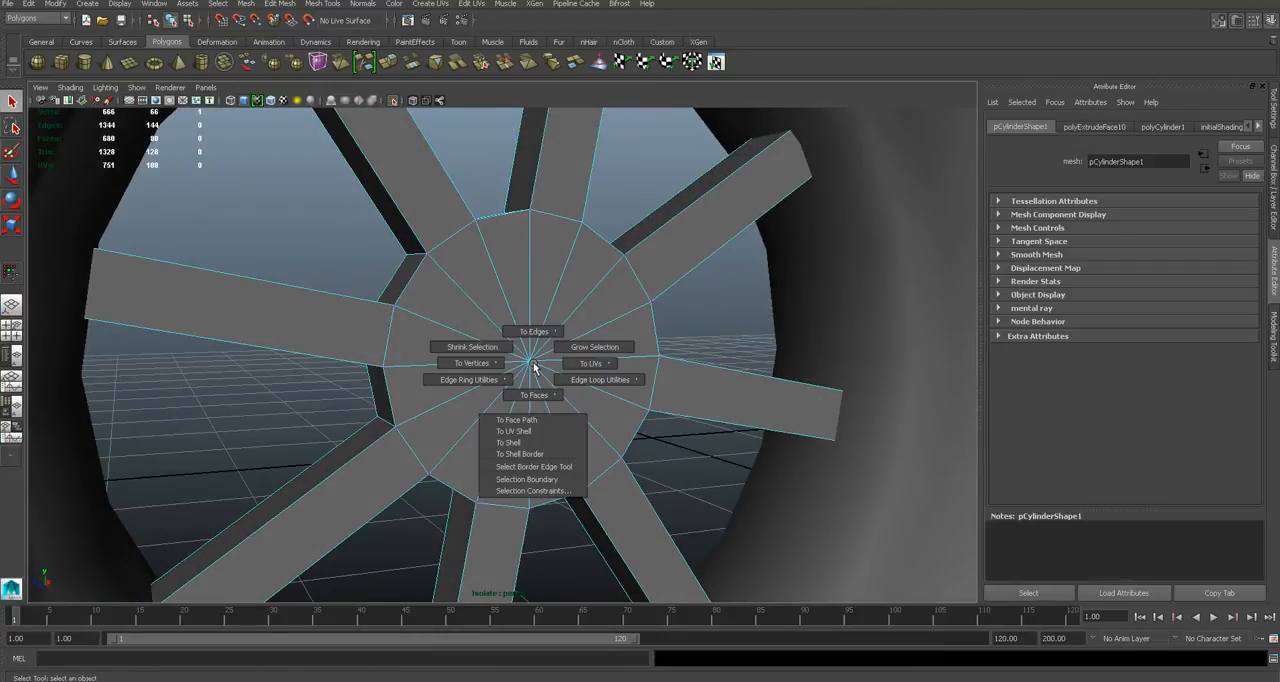
pyautogui.click(539, 396)
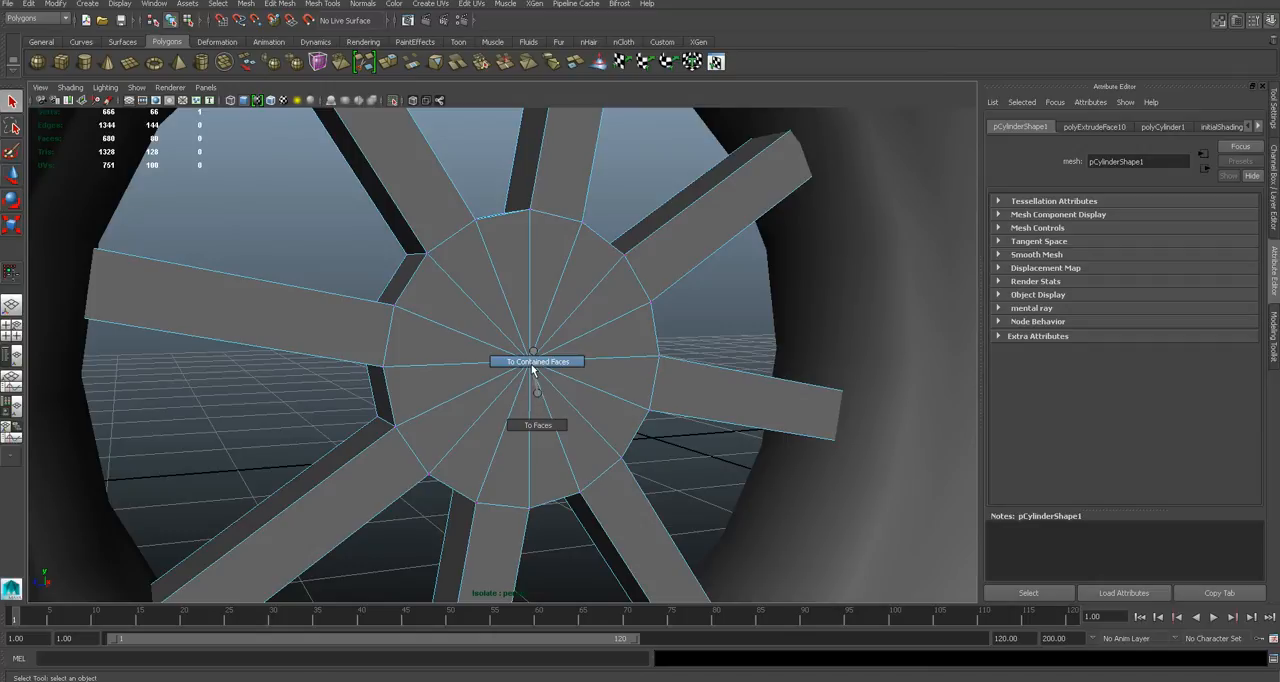
pyautogui.click(549, 426)
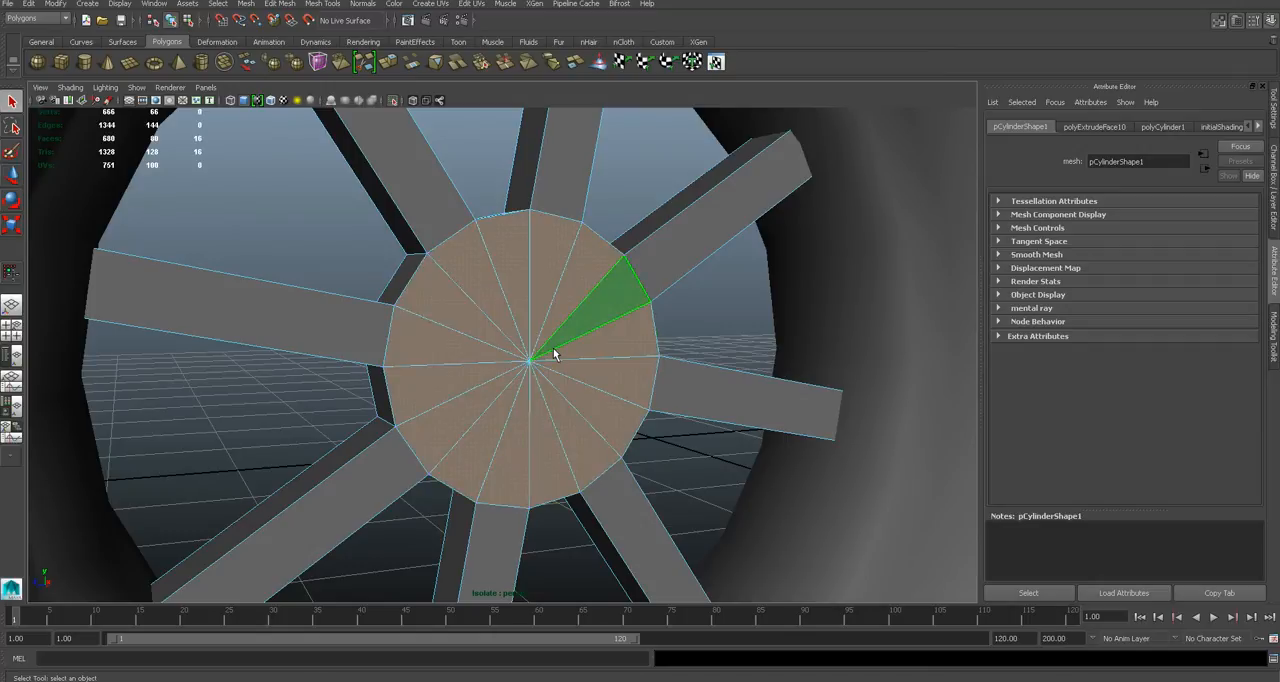
pyautogui.click(264, 6)
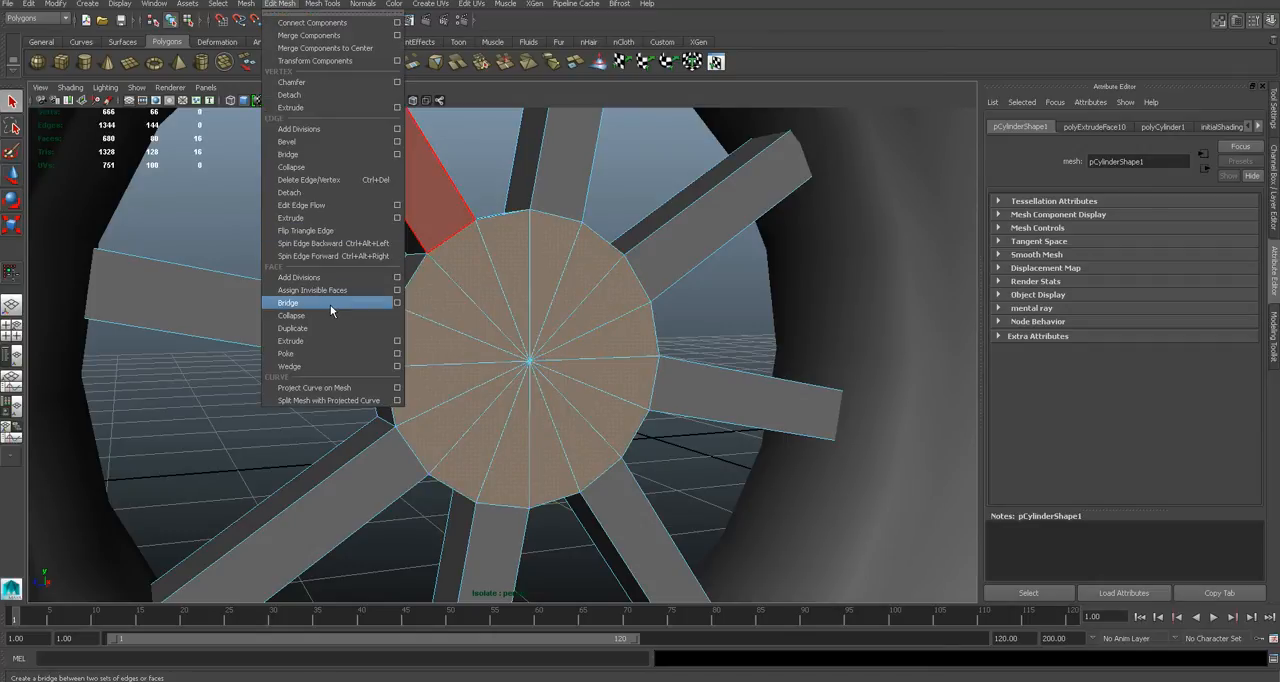
pyautogui.click(310, 342)
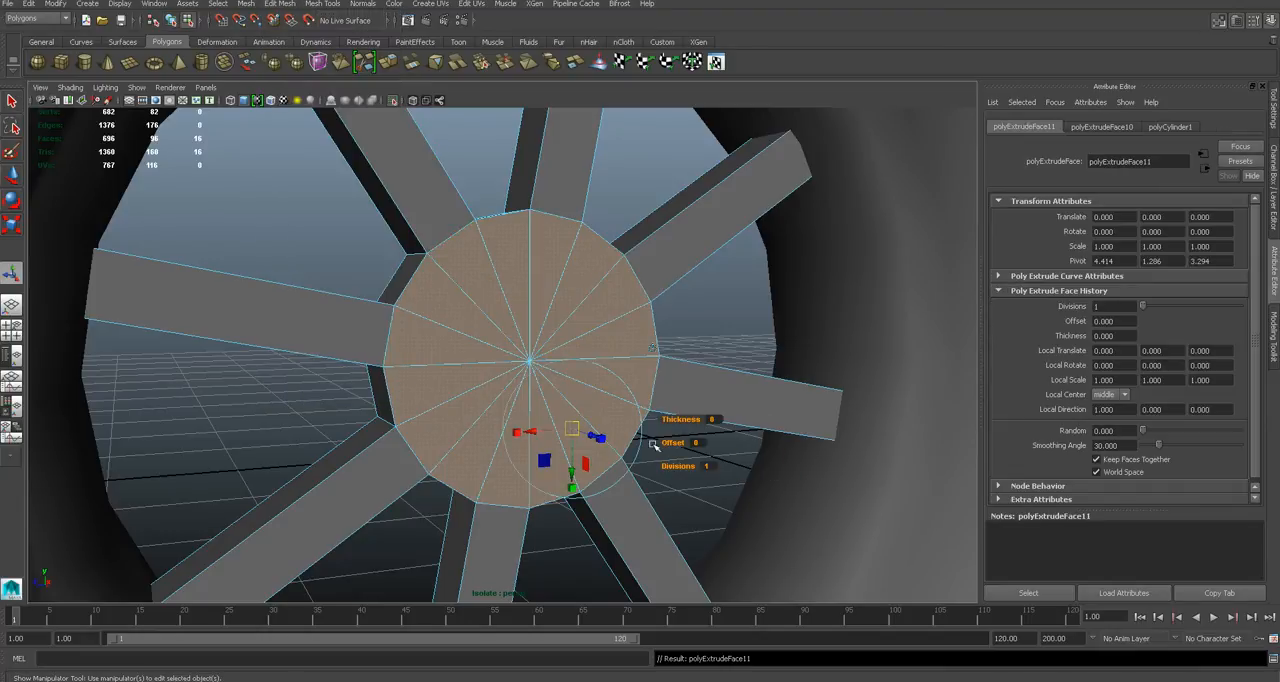
pyautogui.moveTo(673, 441); pyautogui.dragTo(672, 441)
pyautogui.press('q')
# - Pull the inset centre faces of the hub outward to form a raised cap
pyautogui.keyDown('alt'); pyautogui.moveTo(609, 364); pyautogui.dragTo(580, 331); pyautogui.keyUp('alt')
pyautogui.press('w')
pyautogui.scroll(1, 562, 334)
pyautogui.scroll(-1, 562, 334)
pyautogui.click(619, 191)
pyautogui.moveTo(580, 331); pyautogui.dragTo(608, 317, button='right')
pyautogui.scroll(-2, 587, 328)
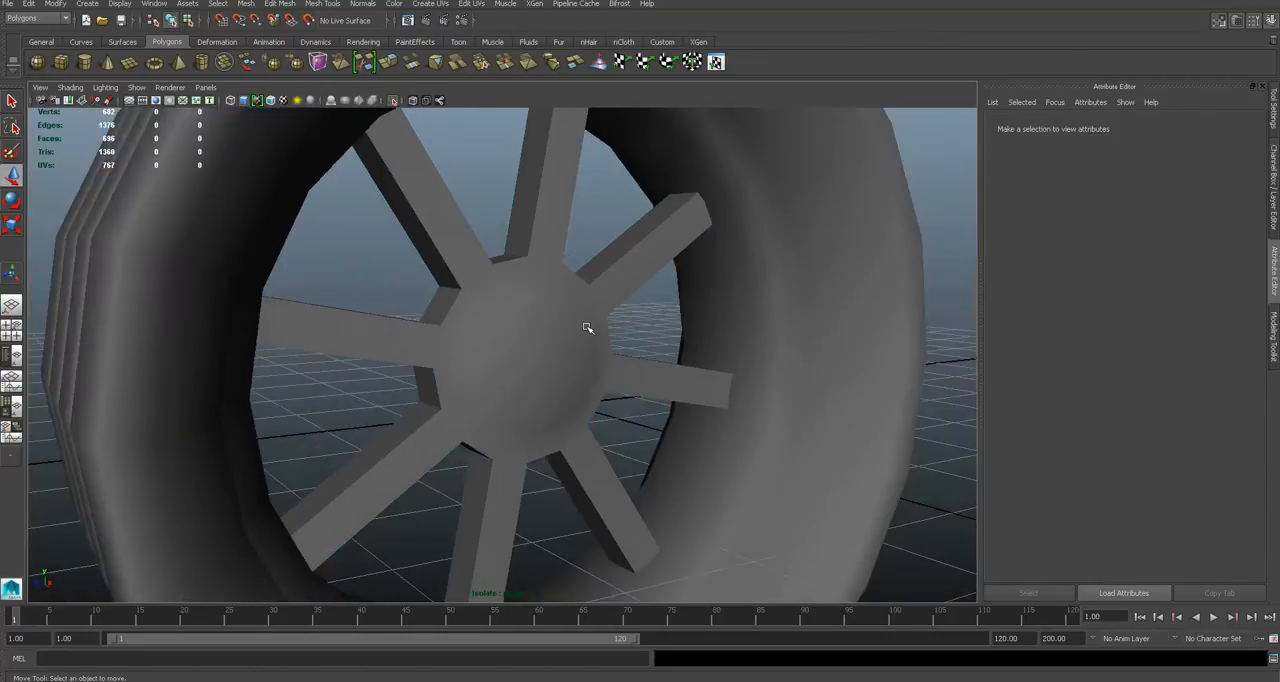
# - Insert an edge loop around the sloped side of the hub's raised cap
pyautogui.scroll(2, 587, 328)
pyautogui.click(591, 303)
pyautogui.scroll(2, 591, 300)
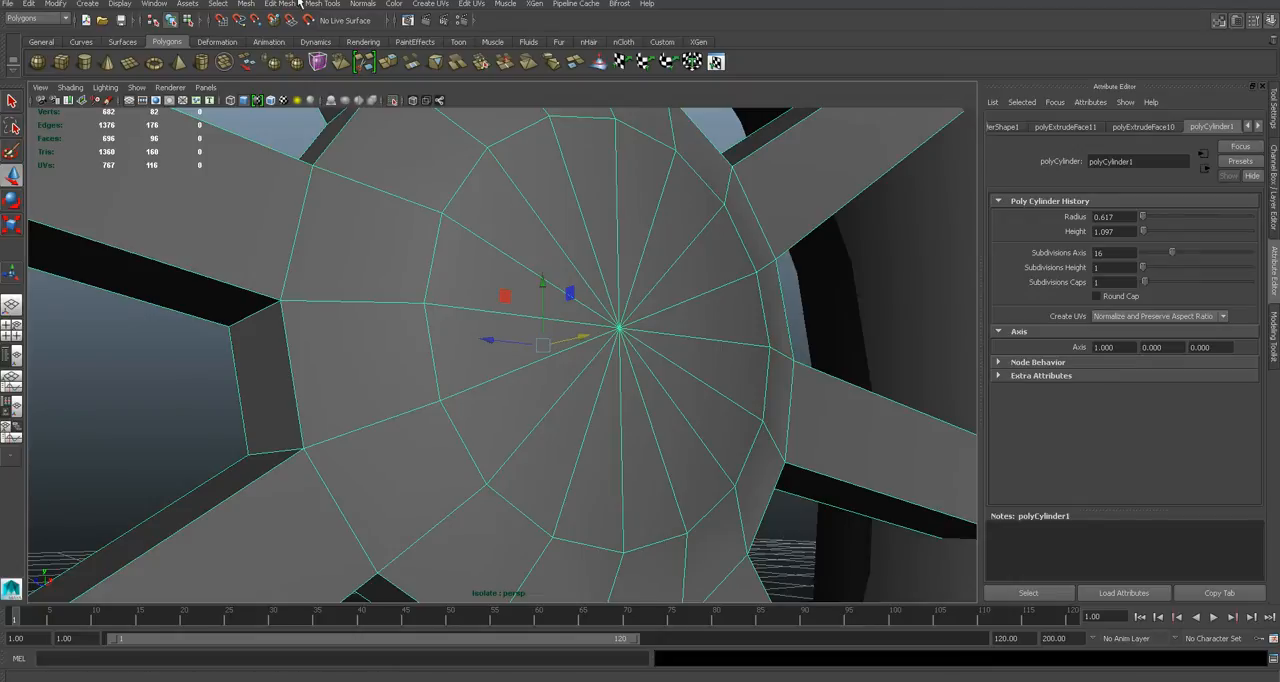
pyautogui.click(318, 3)
pyautogui.click(345, 155)
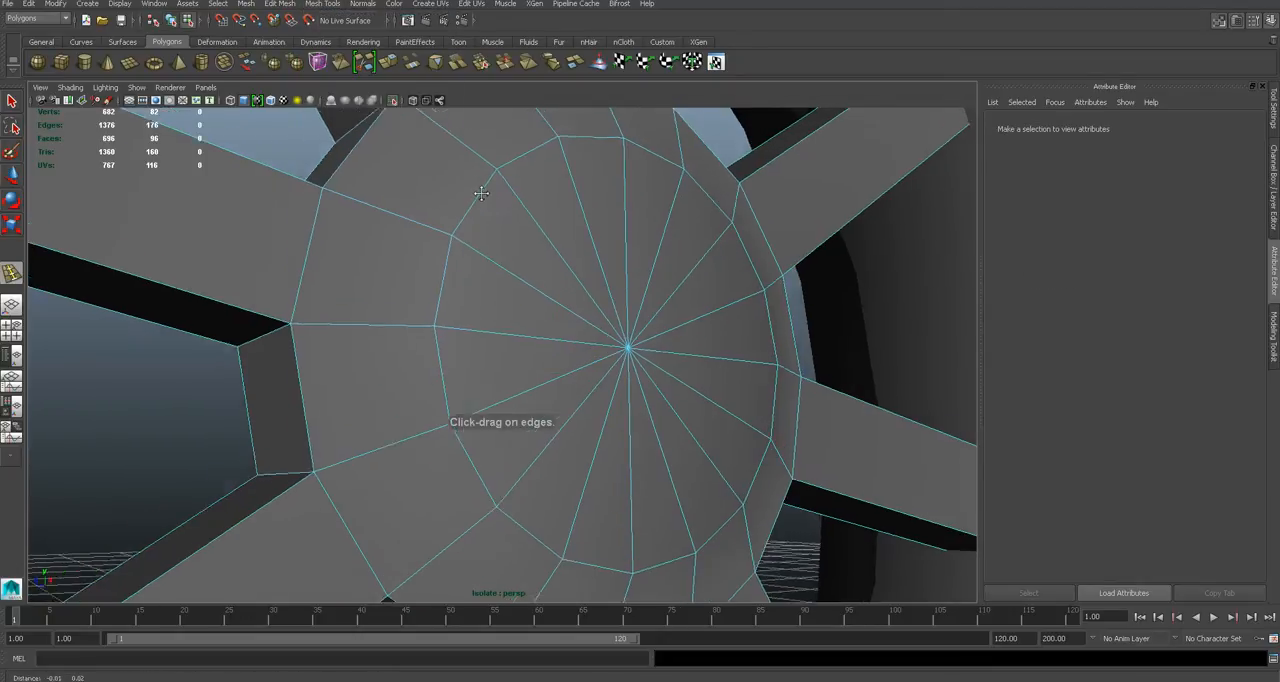
pyautogui.click(465, 172)
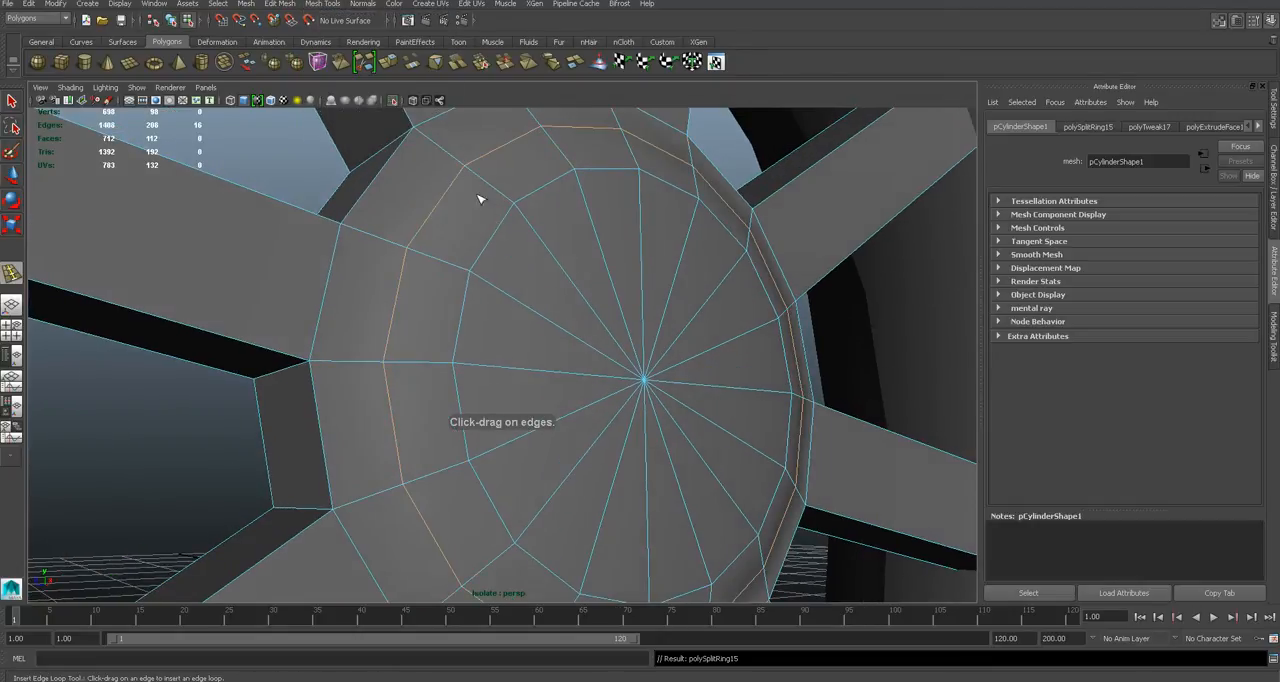
# - Bevel the new edge loop on the hub cap into a narrow ring of faces
pyautogui.click(291, 4)
pyautogui.moveTo(320, 4)
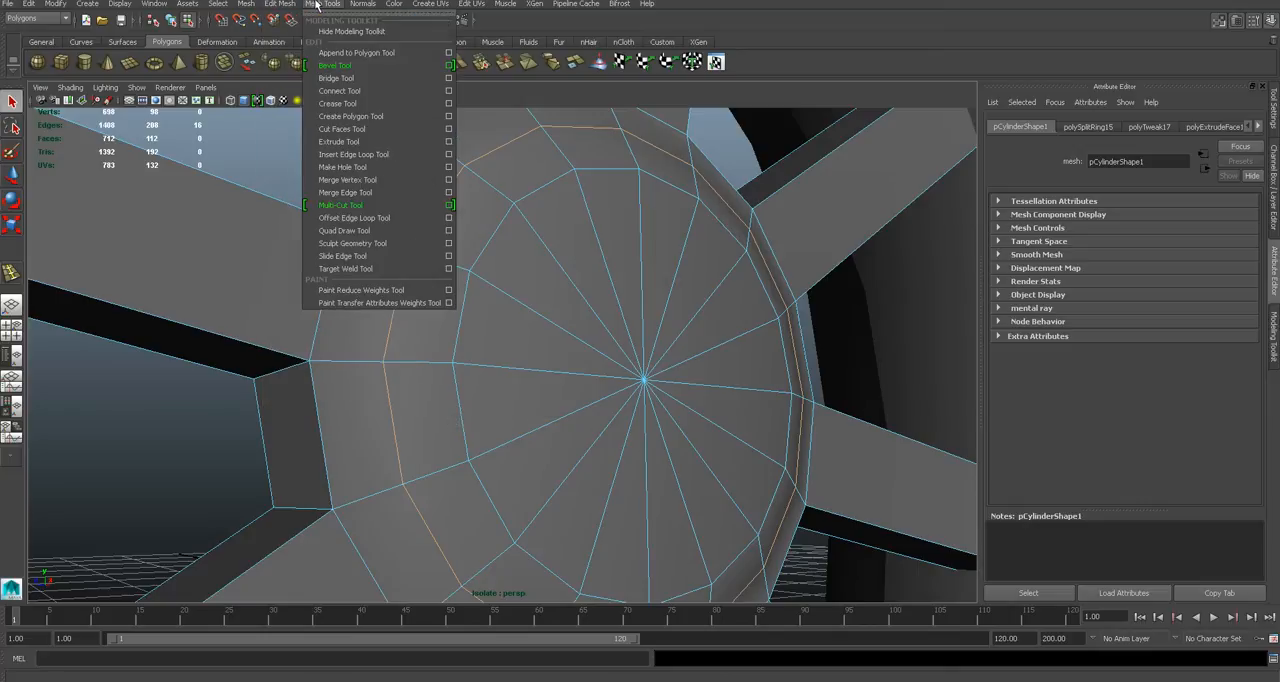
pyautogui.click(335, 66)
pyautogui.moveTo(482, 162); pyautogui.dragTo(500, 162)
# - Extrude the bevelled ring of faces inward by about 0.008 to cut a thin groove around the hub cap
pyautogui.moveTo(499, 149); pyautogui.dragTo(498, 178, button='right')
pyautogui.click(514, 142)
pyautogui.keyDown('shift'); pyautogui.doubleClick(567, 130); pyautogui.keyUp('shift')
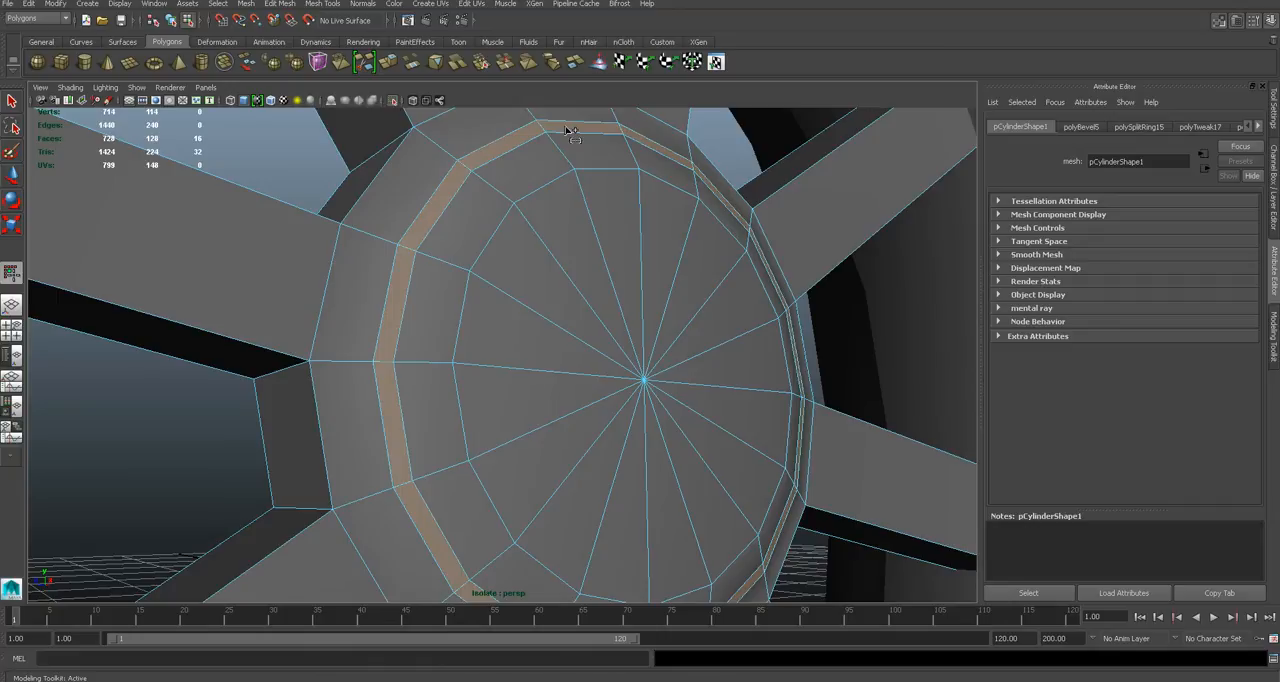
pyautogui.click(309, 4)
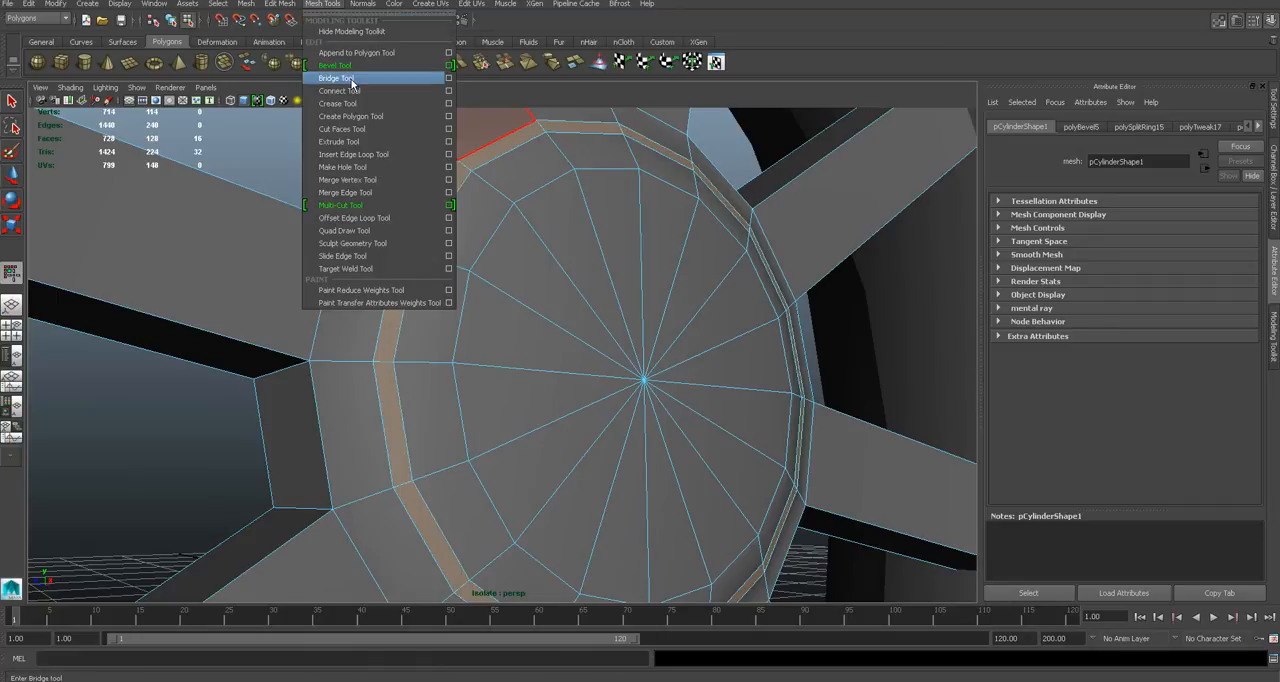
pyautogui.click(345, 141)
pyautogui.moveTo(450, 179); pyautogui.dragTo(372, 204)
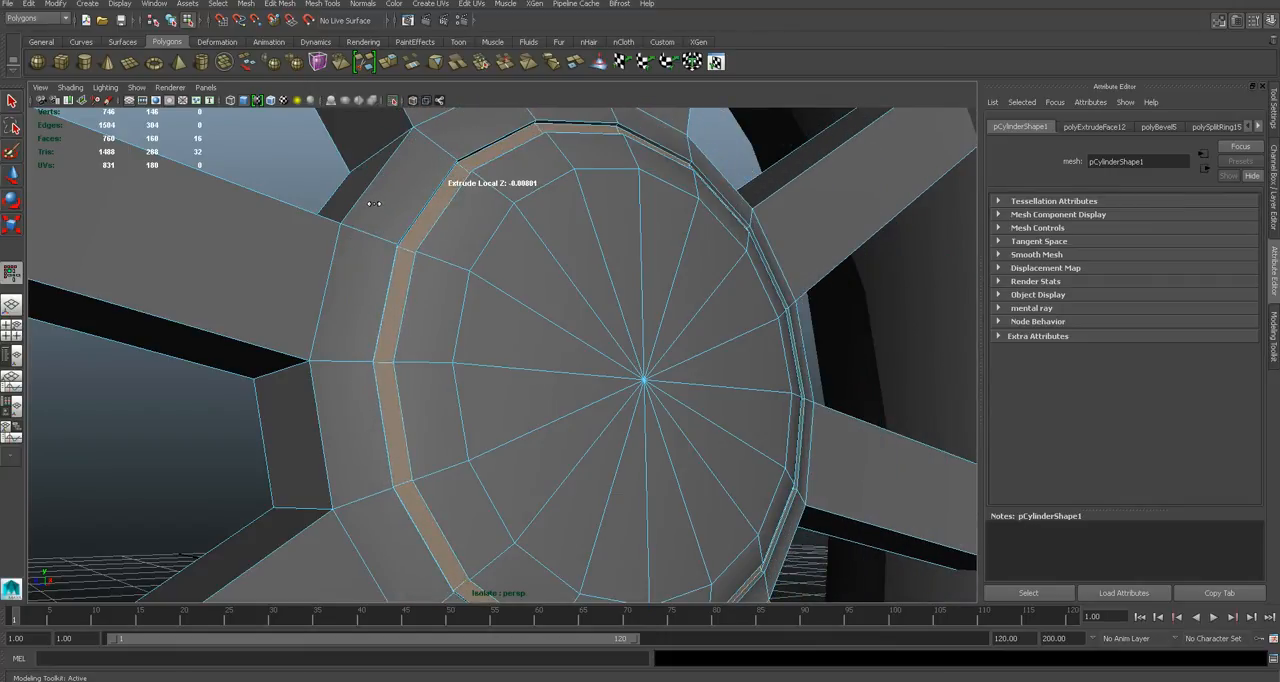
pyautogui.rightClick(464, 214)
pyautogui.click(521, 196)
pyautogui.click(308, 175)
pyautogui.keyDown('alt'); pyautogui.moveTo(308, 175); pyautogui.dragTo(591, 360); pyautogui.keyUp('alt')
pyautogui.scroll(-6, 461, 351)
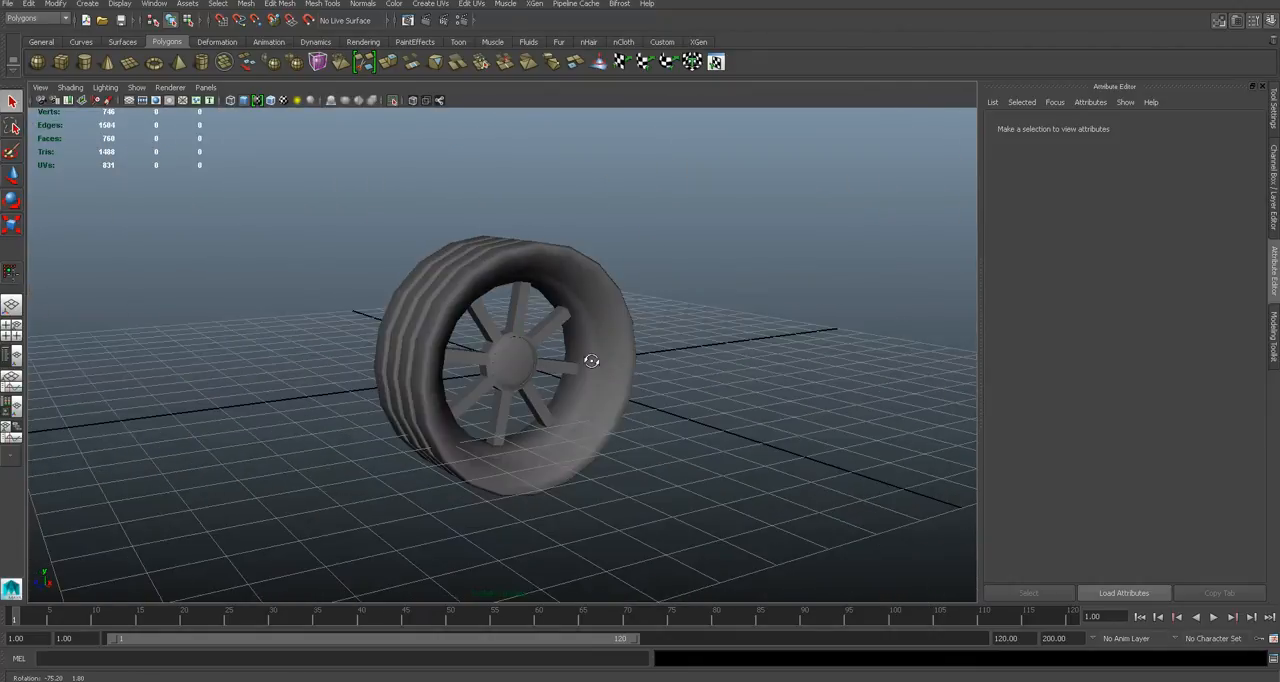
# - Show the whole car again and select the spoked hub in the front wheel
pyautogui.hotkey('shift', 'i')
pyautogui.moveTo(508, 366)
pyautogui.keyDown('alt'); pyautogui.mouseDown()
pyautogui.moveTo(428, 361)
pyautogui.moveTo(550, 373)
pyautogui.moveTo(421, 358)
pyautogui.moveTo(528, 358)
pyautogui.moveTo(492, 361)
pyautogui.mouseUp(); pyautogui.keyUp('alt')
pyautogui.click(522, 366)
pyautogui.keyDown('alt'); pyautogui.moveTo(524, 367); pyautogui.dragTo(398, 364, button='middle'); pyautogui.keyUp('alt')
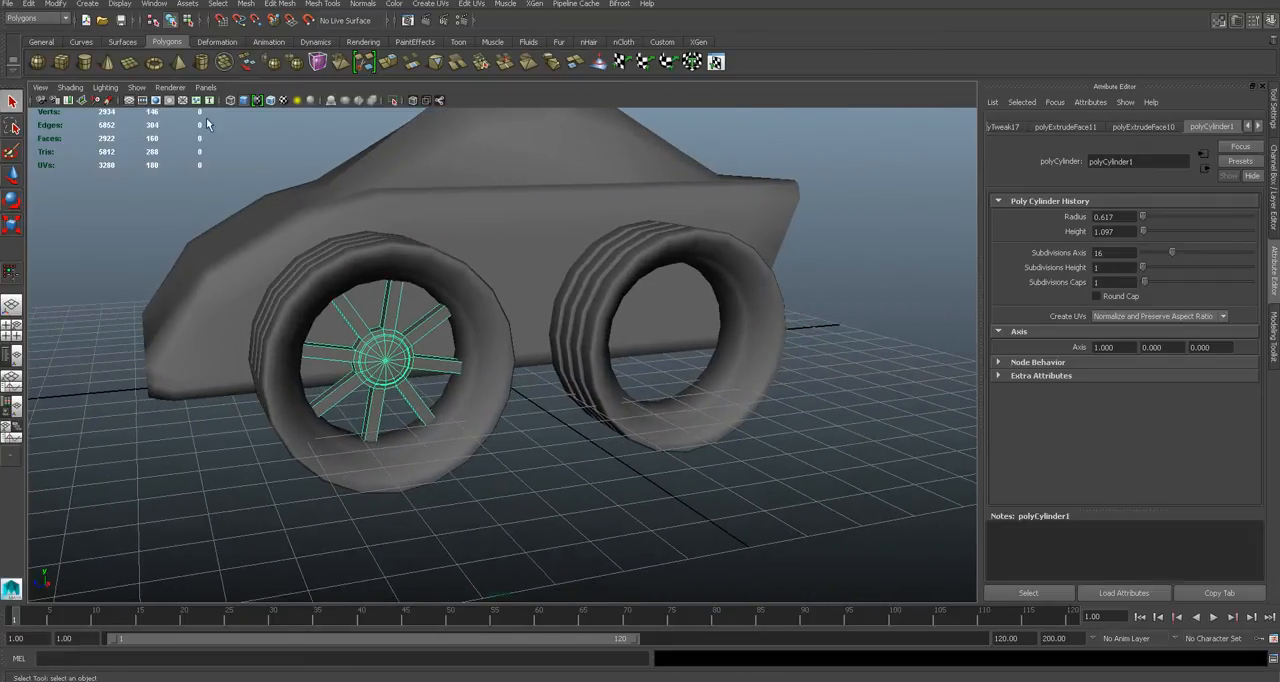
pyautogui.click(37, 6)
pyautogui.click(89, 247)
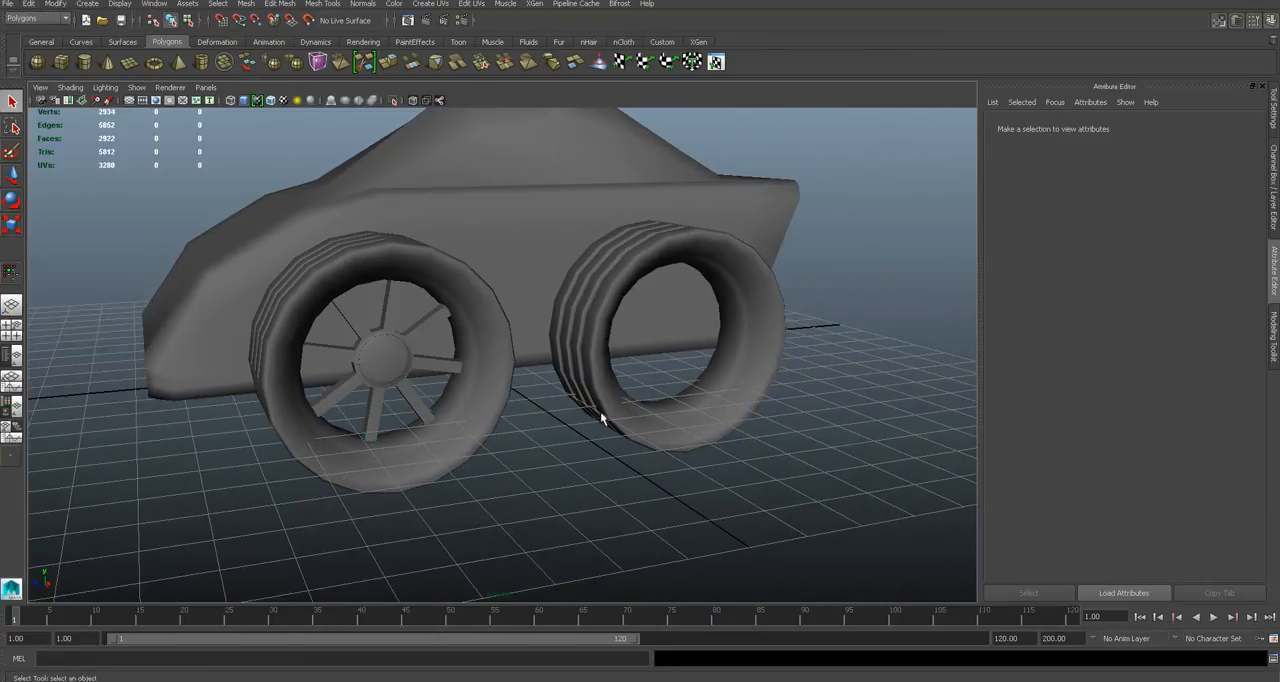
# - Delete the rear tyre on the hub side and both tyres on the opposite side of the car
pyautogui.keyDown('alt'); pyautogui.moveTo(600, 411); pyautogui.dragTo(571, 380); pyautogui.keyUp('alt')
pyautogui.click(571, 380)
pyautogui.press('Delete')
pyautogui.keyDown('alt'); pyautogui.moveTo(408, 353); pyautogui.dragTo(383, 329); pyautogui.keyUp('alt')
pyautogui.click(365, 232)
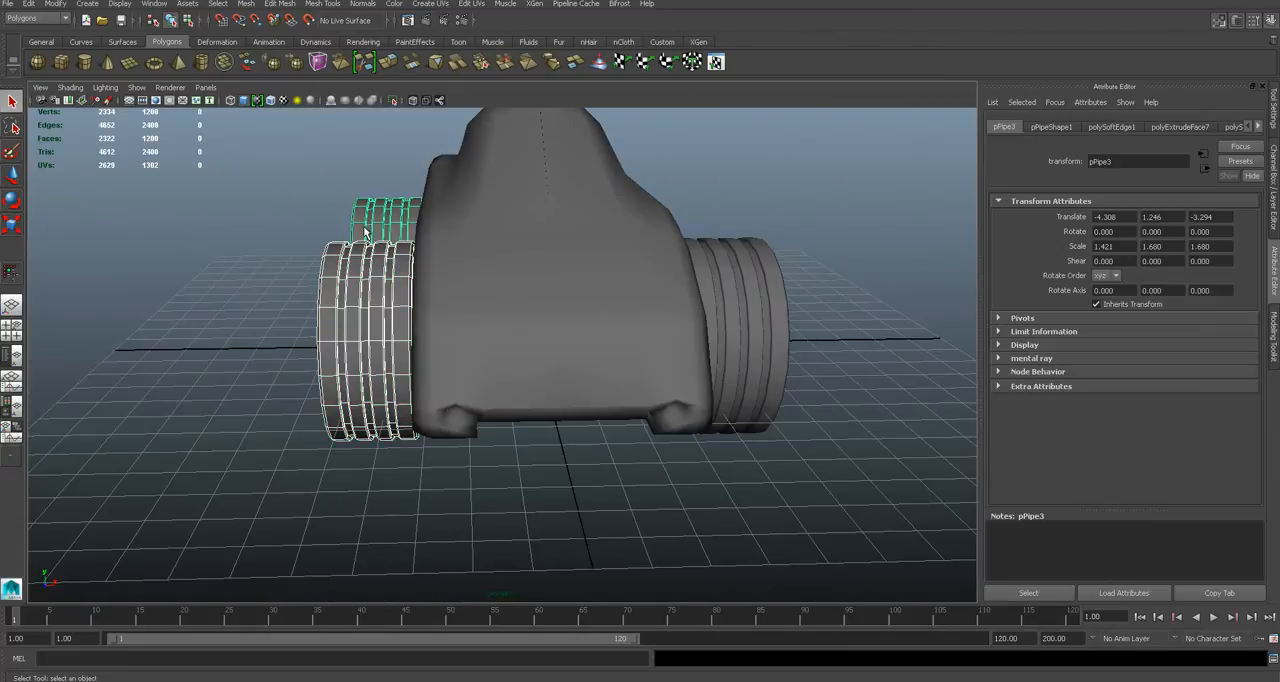
pyautogui.press('Delete')
# - Select the front wheel's tyre together with its spoked hub and group them
pyautogui.keyDown('alt'); pyautogui.moveTo(365, 233); pyautogui.dragTo(521, 322); pyautogui.keyUp('alt')
pyautogui.click(636, 265)
pyautogui.keyDown('shift'); pyautogui.click(646, 352); pyautogui.keyUp('shift')
pyautogui.keyDown('alt'); pyautogui.moveTo(646, 352); pyautogui.dragTo(720, 330); pyautogui.keyUp('alt')
pyautogui.click(30, 4)
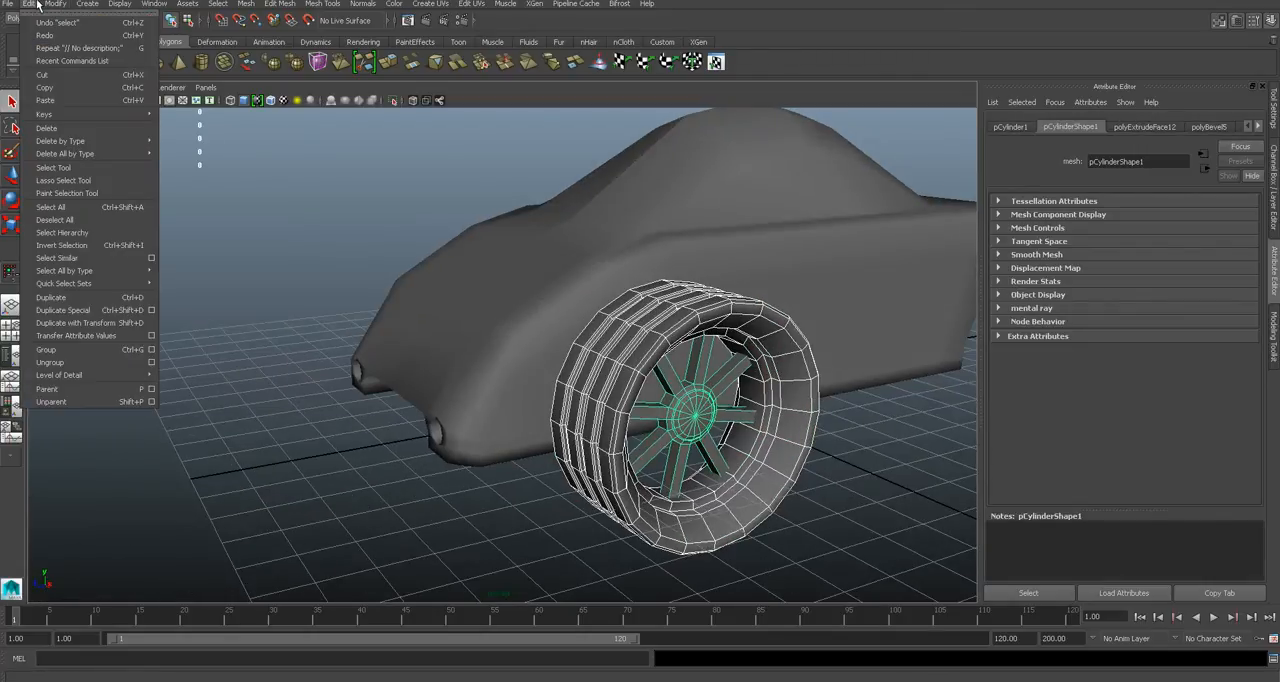
pyautogui.click(109, 346)
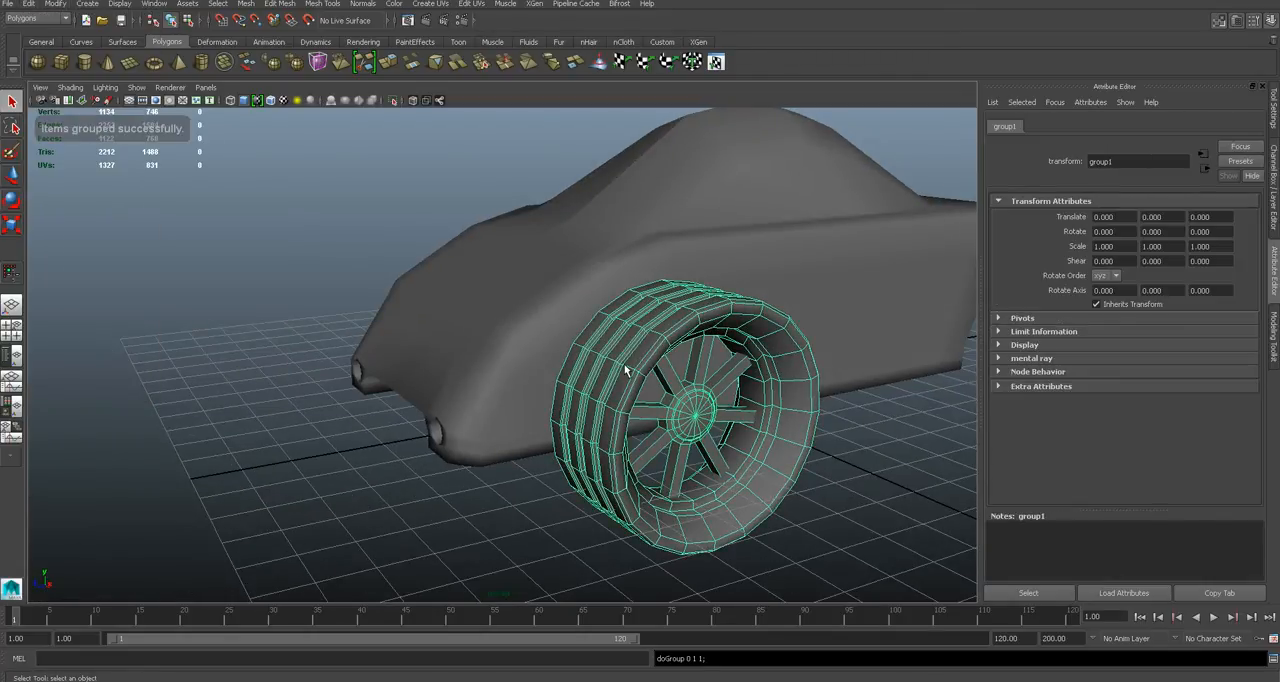
# - Duplicate the front wheel group and move the copy back to the rear axle, at about -6.604 in Translate Z
pyautogui.keyDown('alt'); pyautogui.moveTo(623, 372); pyautogui.dragTo(452, 330); pyautogui.keyUp('alt')
pyautogui.click(30, 4)
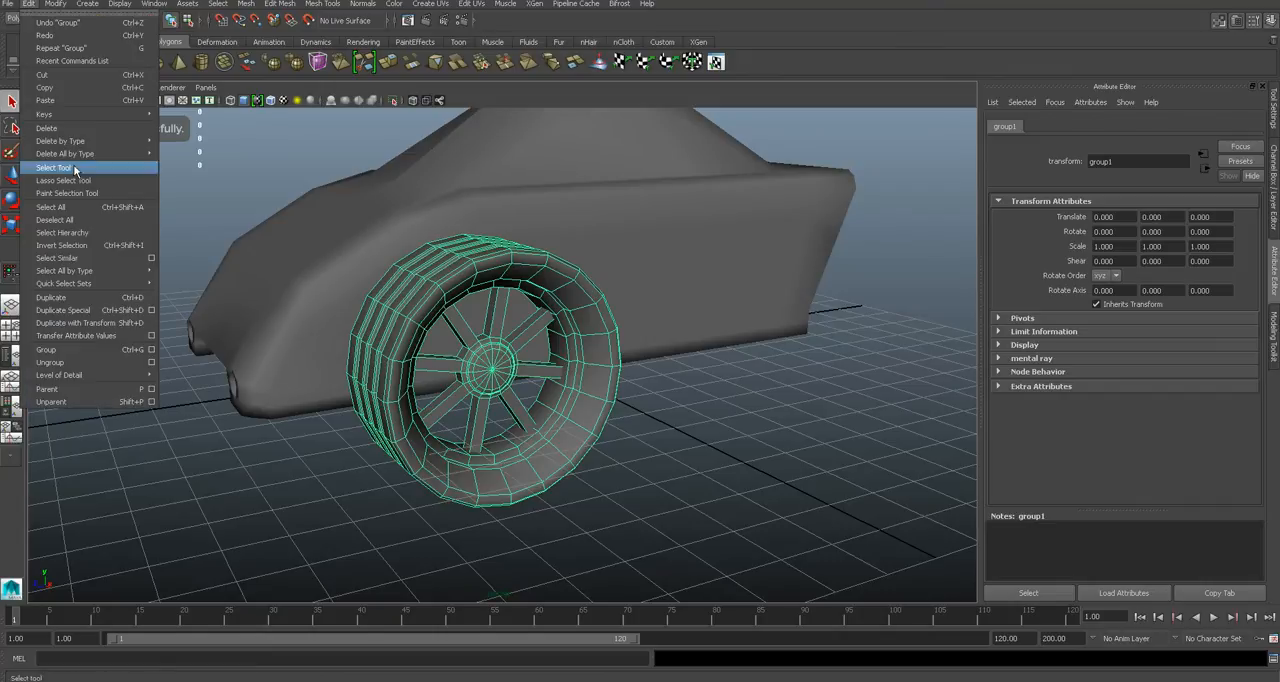
pyautogui.click(100, 311)
pyautogui.press('w')
pyautogui.moveTo(480, 365); pyautogui.dragTo(694, 328)
pyautogui.keyDown('alt'); pyautogui.moveTo(698, 332); pyautogui.dragTo(662, 322); pyautogui.keyUp('alt')
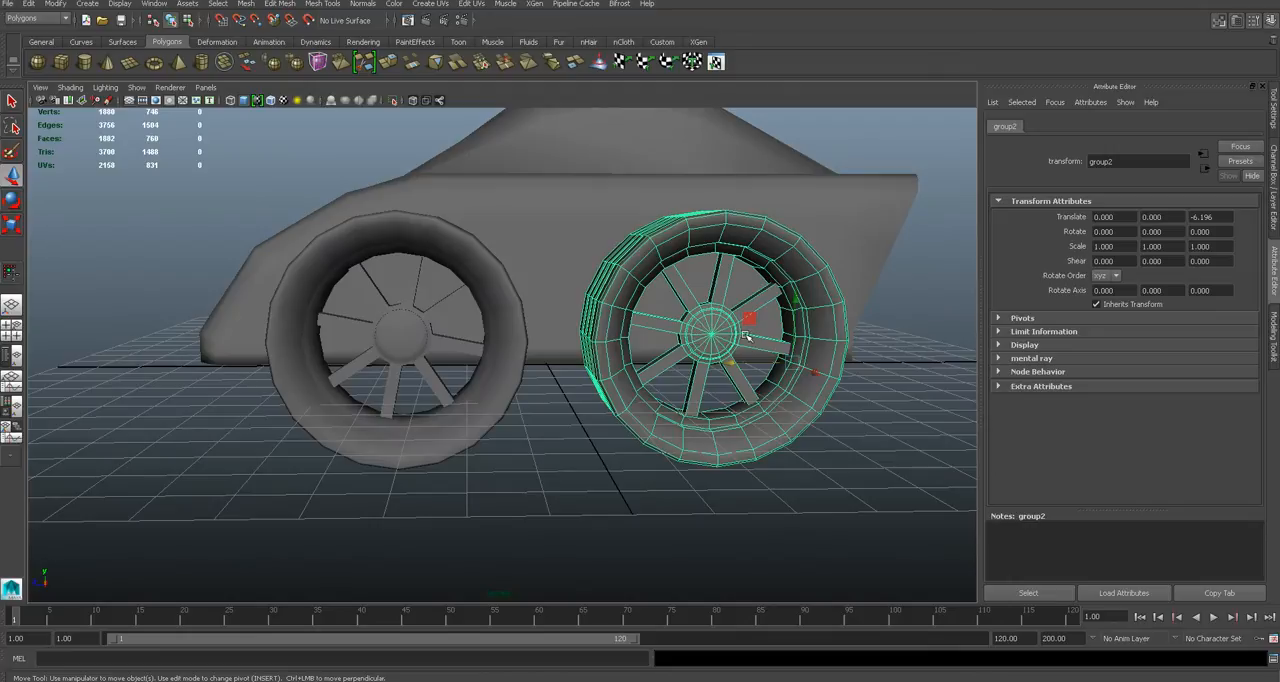
pyautogui.moveTo(758, 365); pyautogui.dragTo(770, 343)
pyautogui.press('q')
# - Inspect the hubs and tyres of the front and rear wheels up close by selecting them
pyautogui.moveTo(651, 374); pyautogui.dragTo(590, 367)
pyautogui.click(724, 452)
pyautogui.scroll(-5, 510, 359)
pyautogui.scroll(7, 509, 361)
pyautogui.click(543, 286)
pyautogui.click(781, 352)
pyautogui.click(840, 280)
pyautogui.click(832, 294)
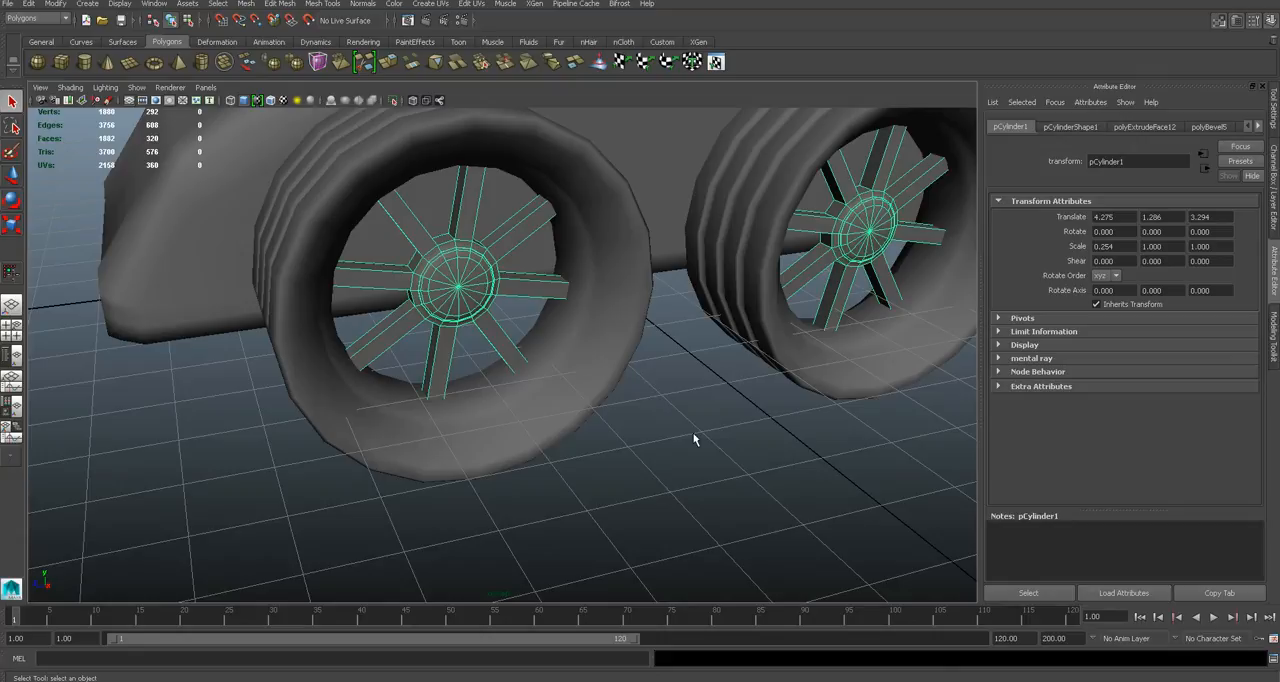
pyautogui.click(705, 422)
pyautogui.click(794, 315)
pyautogui.scroll(-4, 734, 396)
pyautogui.click(654, 417)
pyautogui.click(771, 266)
pyautogui.click(675, 455)
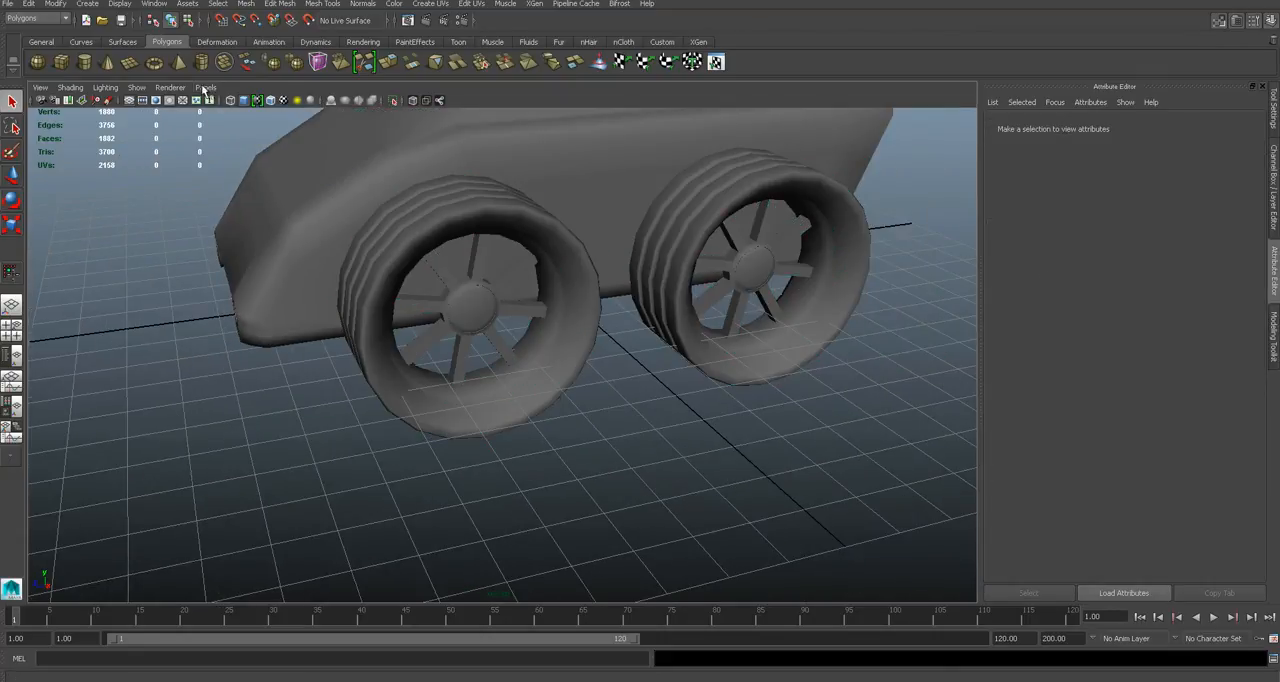
# - Using the Outliner, rename the front wheel group tire1 and the rear wheel group tire2
pyautogui.click(154, 4)
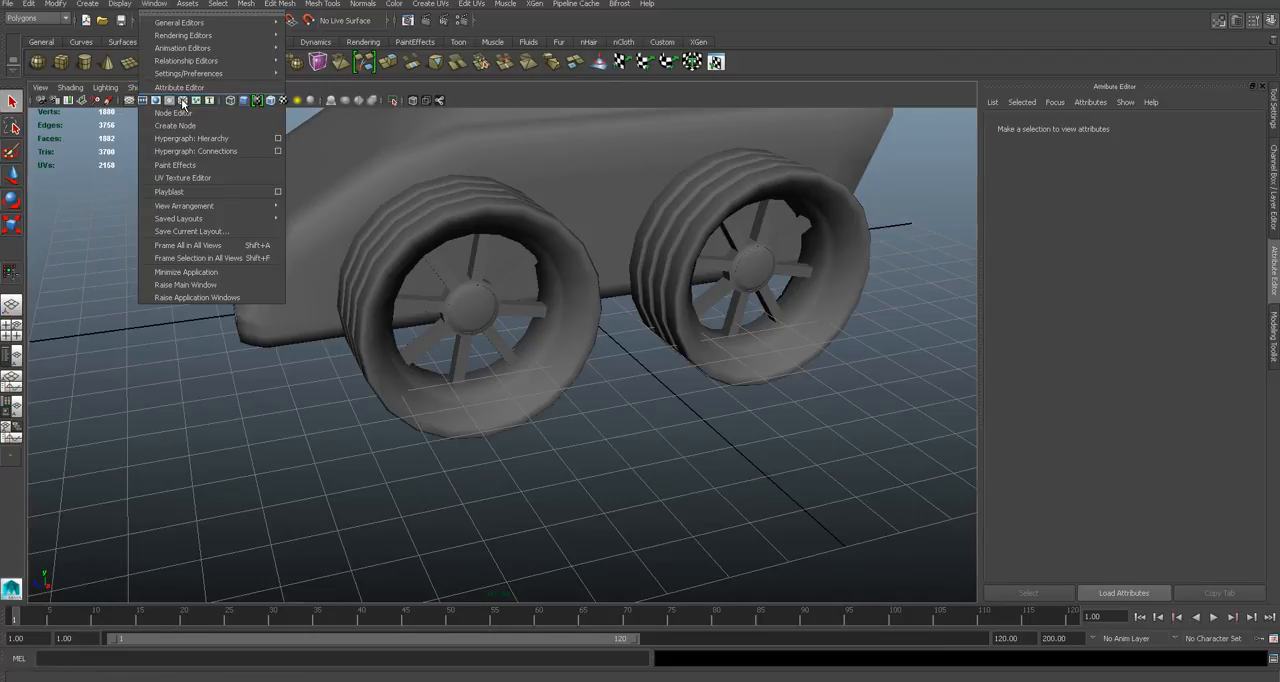
pyautogui.click(183, 101)
pyautogui.moveTo(184, 146); pyautogui.dragTo(163, 112)
pyautogui.keyDown('alt'); pyautogui.moveTo(626, 471); pyautogui.dragTo(582, 375); pyautogui.keyUp('alt')
pyautogui.click(150, 261)
pyautogui.click(150, 274)
pyautogui.click(150, 261)
pyautogui.click(150, 274)
pyautogui.click(150, 261)
pyautogui.keyDown('alt'); pyautogui.moveTo(490, 375); pyautogui.dragTo(537, 355); pyautogui.keyUp('alt')
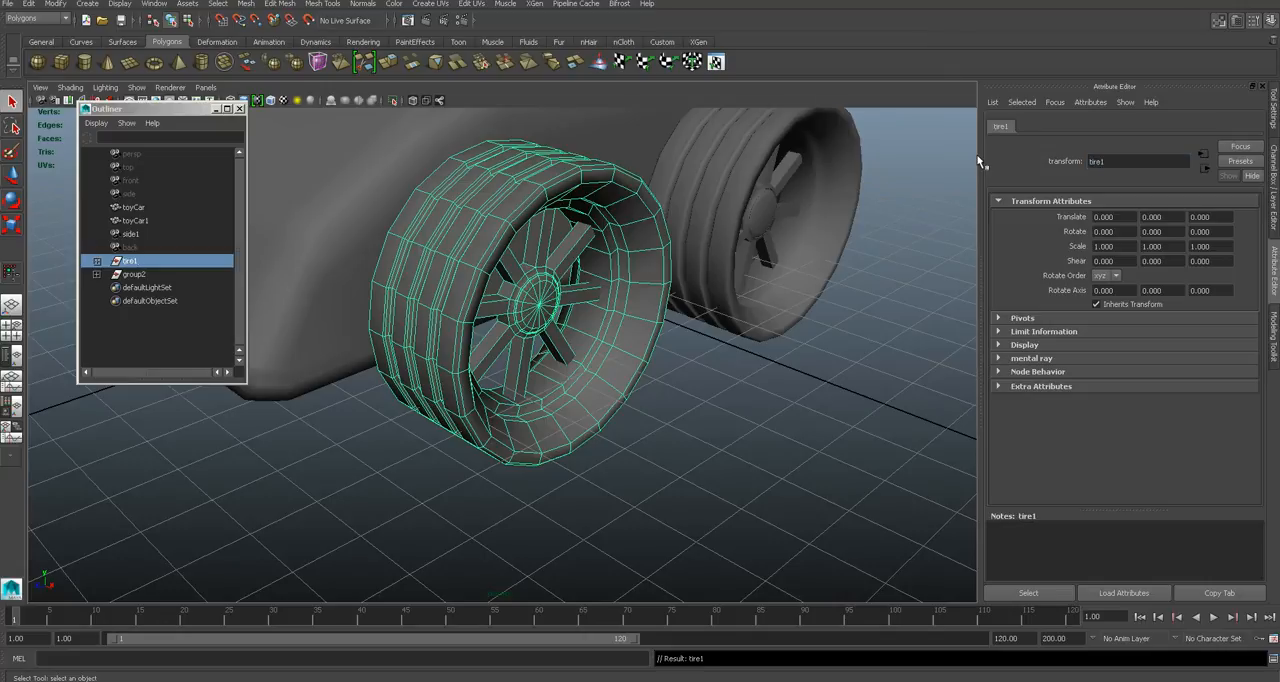
pyautogui.click(138, 274)
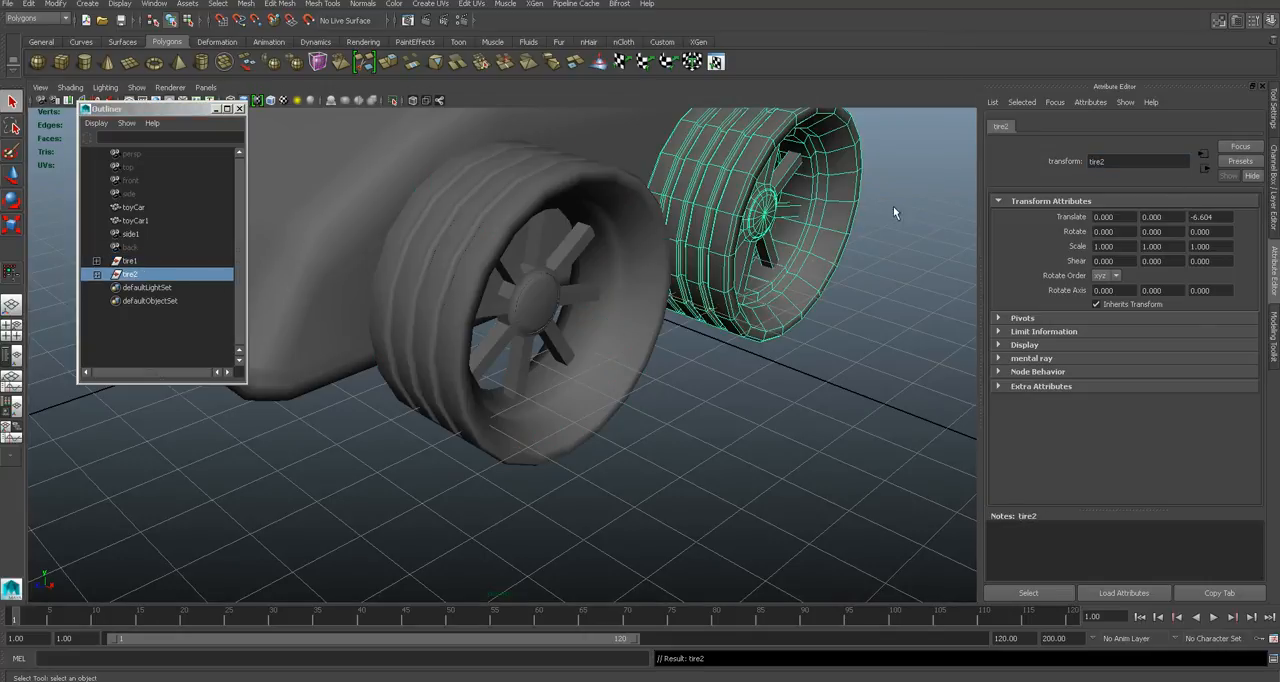
pyautogui.click(158, 339)
# - Duplicate both wheel groups and move the copies to the opposite side of the car, at about -8.906 in Translate X
pyautogui.click(130, 276)
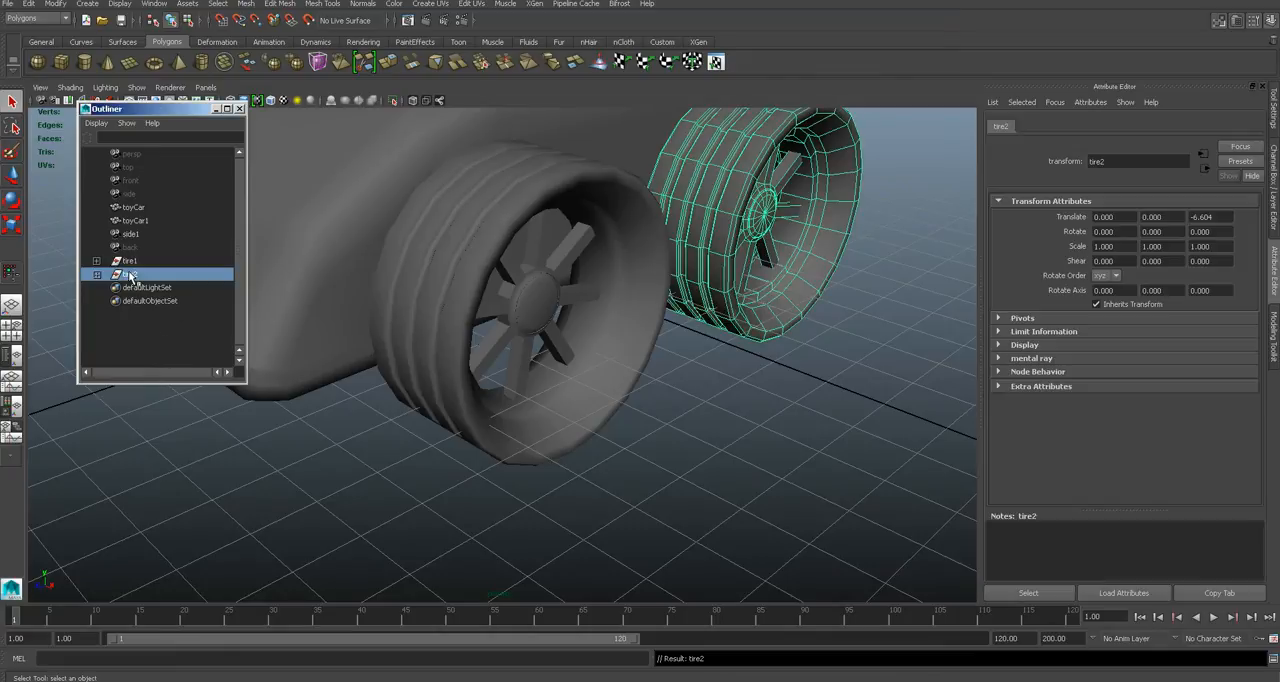
pyautogui.click(127, 261)
pyautogui.press('f')
pyautogui.click(29, 4)
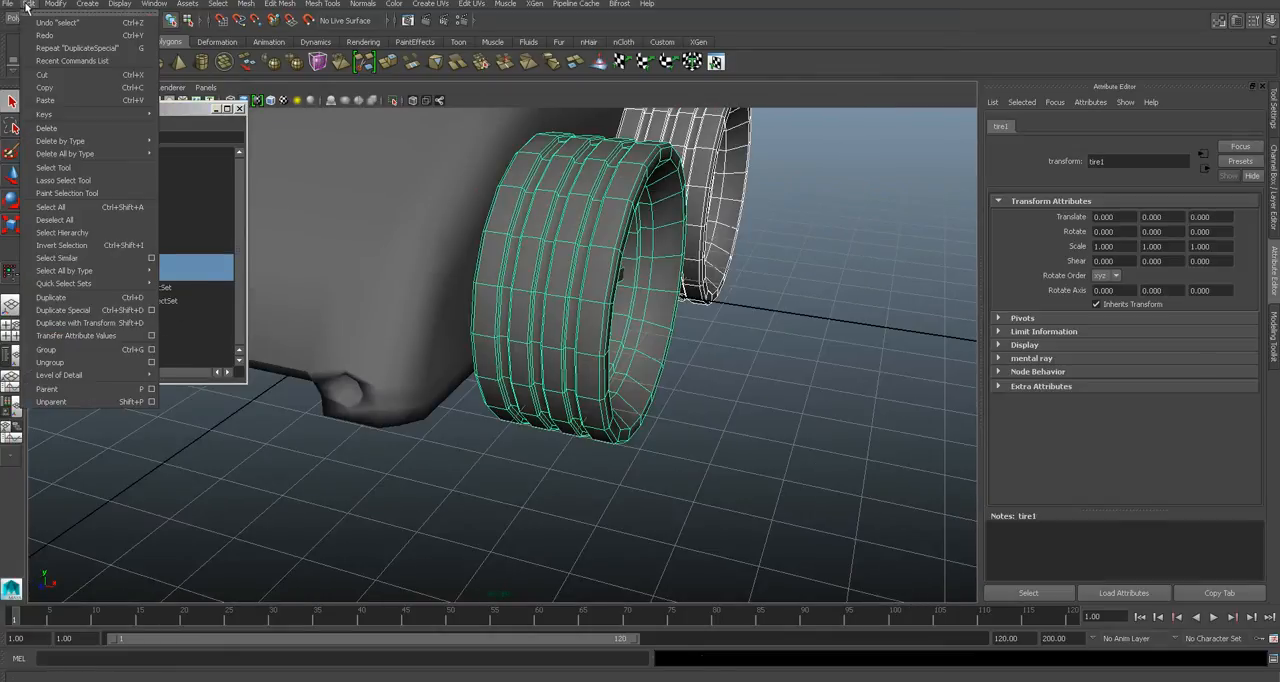
pyautogui.click(85, 298)
pyautogui.press('a')
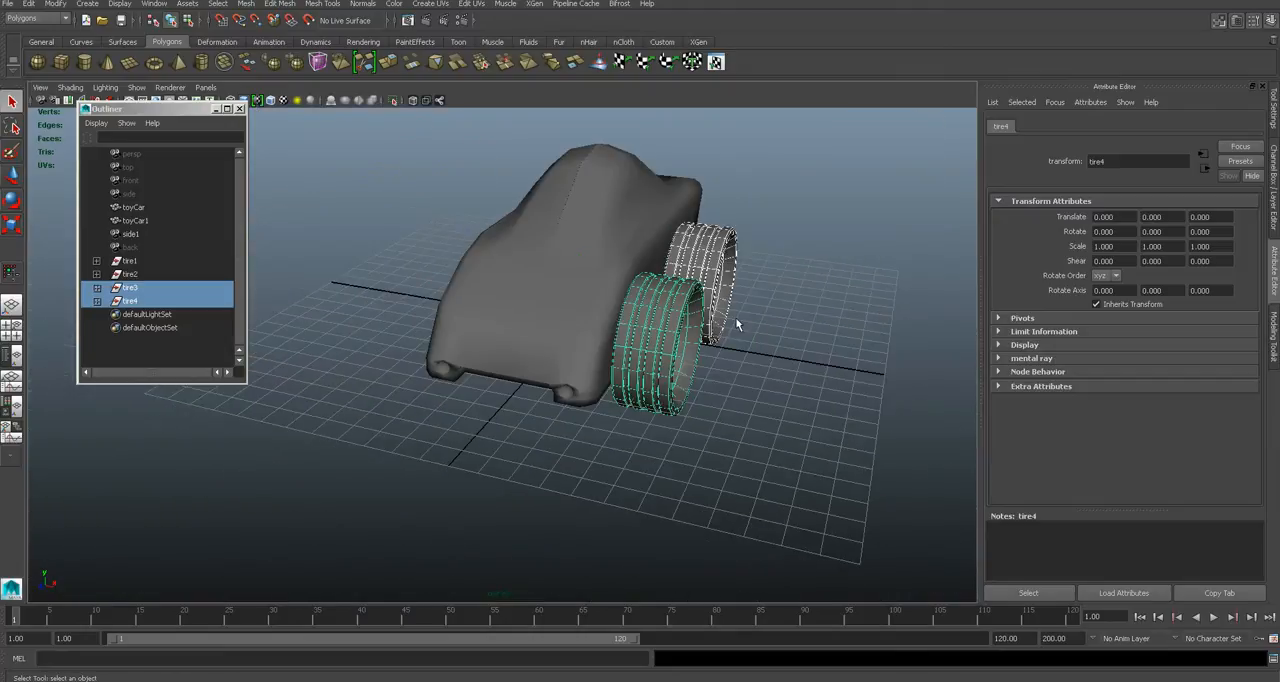
pyautogui.press('w')
pyautogui.moveTo(603, 329)
pyautogui.keyDown('alt'); pyautogui.mouseDown()
pyautogui.moveTo(630, 325)
pyautogui.moveTo(440, 318)
pyautogui.moveTo(602, 312)
pyautogui.mouseUp(); pyautogui.keyUp('alt')
pyautogui.keyDown('alt'); pyautogui.moveTo(602, 312); pyautogui.dragTo(733, 300, button='right'); pyautogui.keyUp('alt')
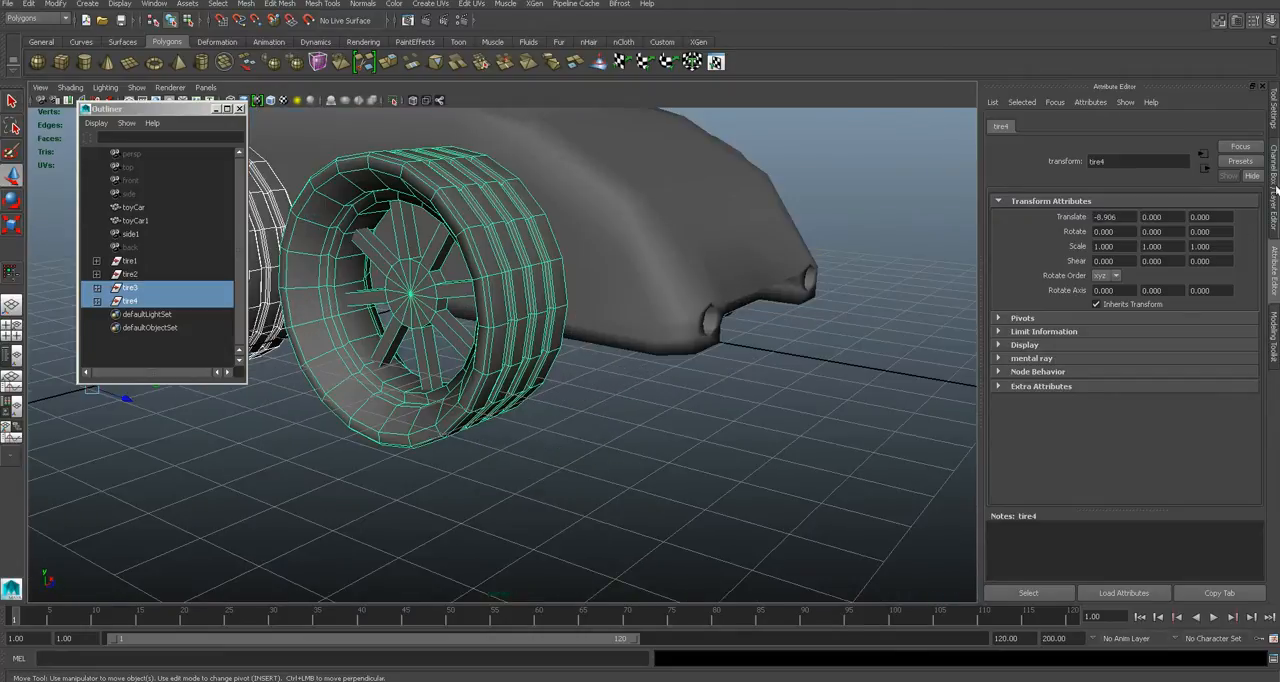
# - Mirror the two copied wheel groups by setting their Scale X to -1
pyautogui.click(1274, 110)
pyautogui.click(1274, 185)
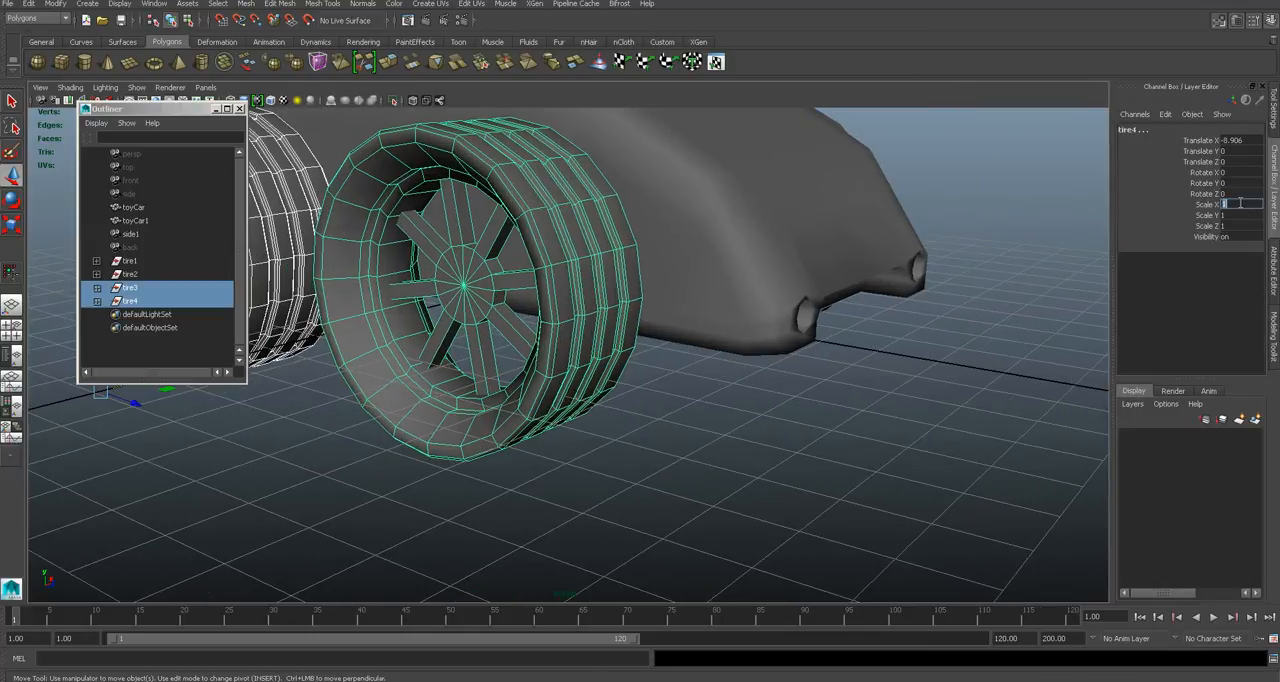
pyautogui.write('-1')
pyautogui.press('Return')
pyautogui.keyDown('alt'); pyautogui.moveTo(950, 400); pyautogui.dragTo(665, 340); pyautogui.keyUp('alt')
pyautogui.click(709, 478)
# - Select the car body and harden its edge normals for a faceted look
pyautogui.keyDown('alt'); pyautogui.moveTo(832, 415); pyautogui.dragTo(687, 372); pyautogui.keyUp('alt')
pyautogui.keyDown('alt'); pyautogui.moveTo(687, 372); pyautogui.dragTo(691, 334, button='right'); pyautogui.keyUp('alt')
pyautogui.click(691, 318)
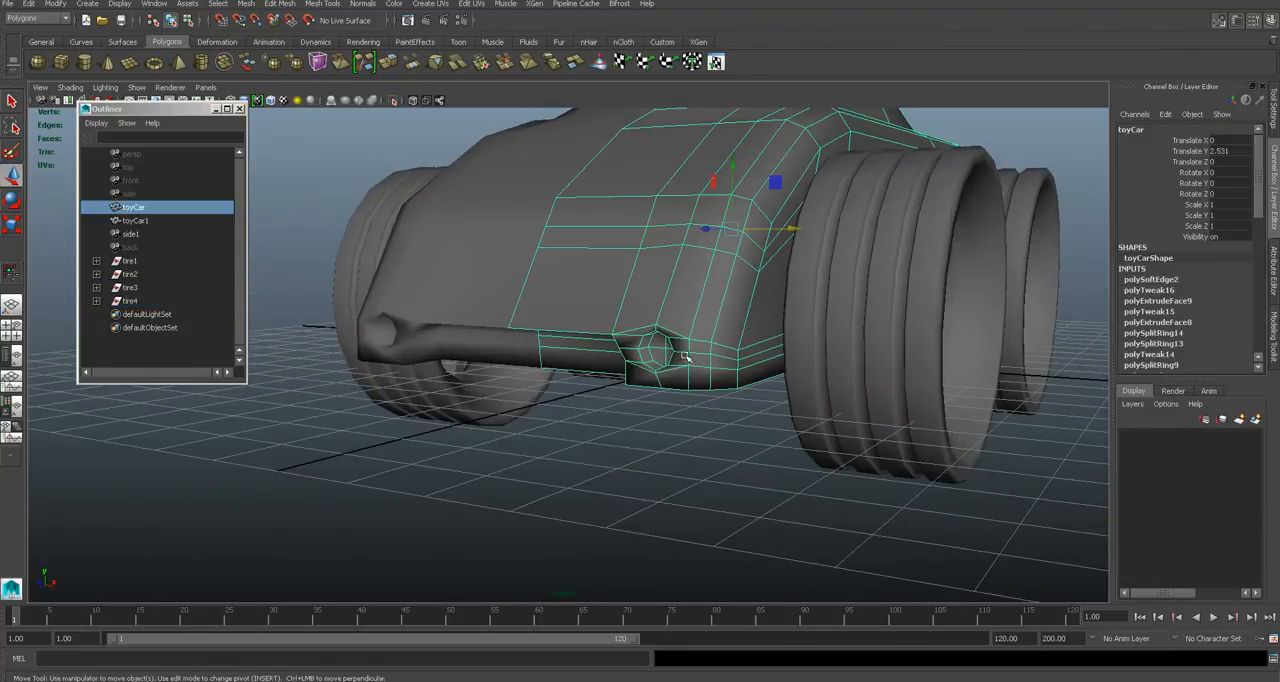
pyautogui.keyDown('alt'); pyautogui.moveTo(616, 439); pyautogui.dragTo(647, 426); pyautogui.keyUp('alt')
pyautogui.keyDown('alt'); pyautogui.moveTo(727, 332); pyautogui.dragTo(516, 164); pyautogui.keyUp('alt')
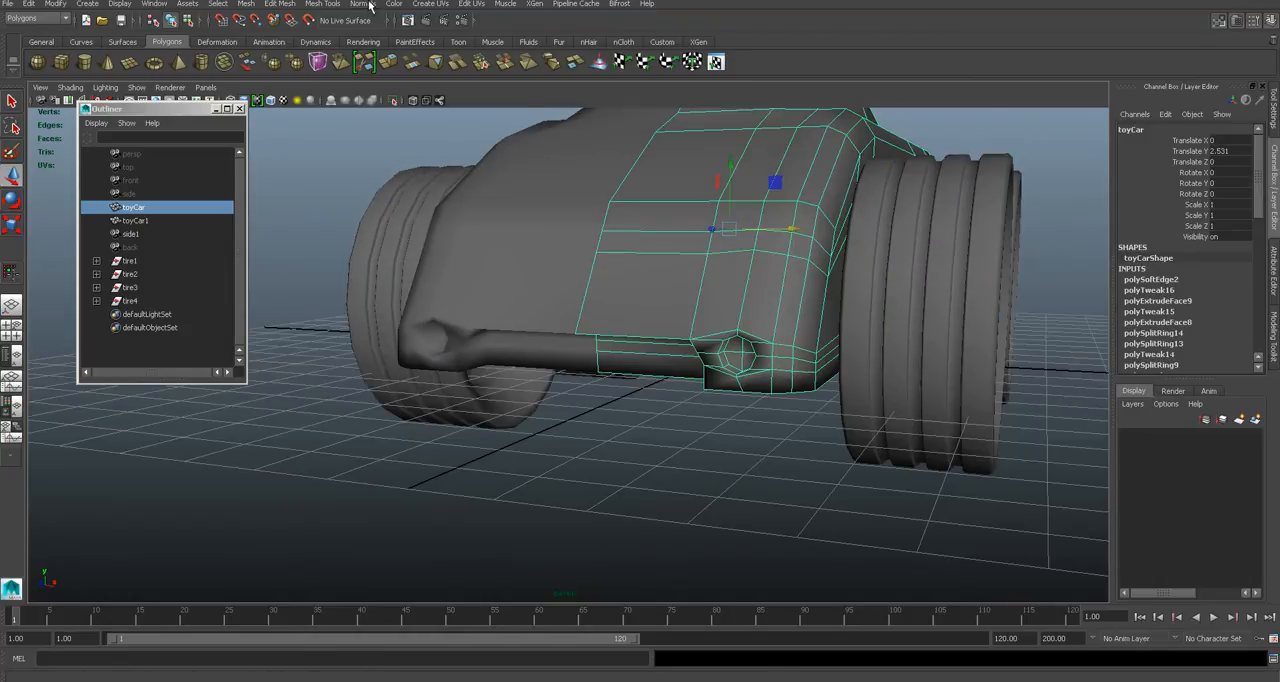
pyautogui.click(370, 6)
pyautogui.click(384, 140)
pyautogui.click(637, 448)
# - Examine the faceted body, light recesses and four wheels from several angles
pyautogui.keyDown('alt'); pyautogui.moveTo(702, 298); pyautogui.dragTo(663, 321); pyautogui.keyUp('alt')
pyautogui.keyDown('alt'); pyautogui.moveTo(533, 409); pyautogui.dragTo(567, 389); pyautogui.keyUp('alt')
pyautogui.scroll(-5, 567, 389)
pyautogui.keyDown('alt'); pyautogui.moveTo(686, 391); pyautogui.dragTo(737, 374); pyautogui.keyUp('alt')
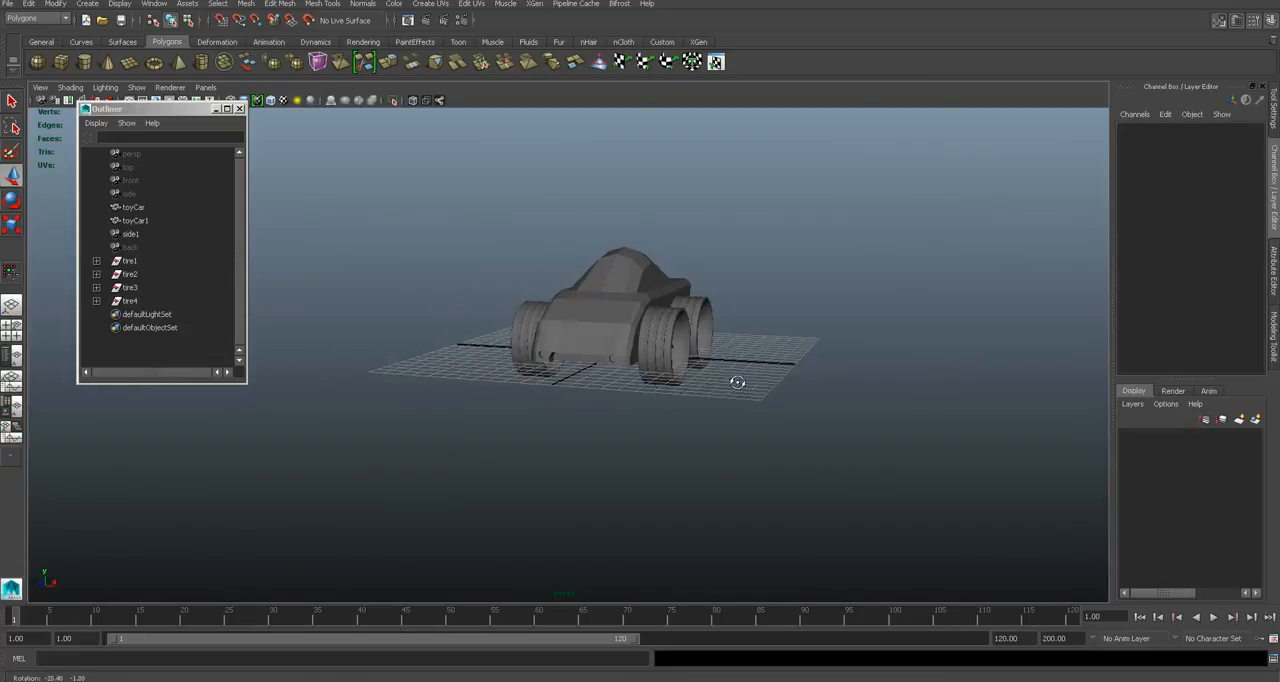
pyautogui.scroll(5, 667, 407)
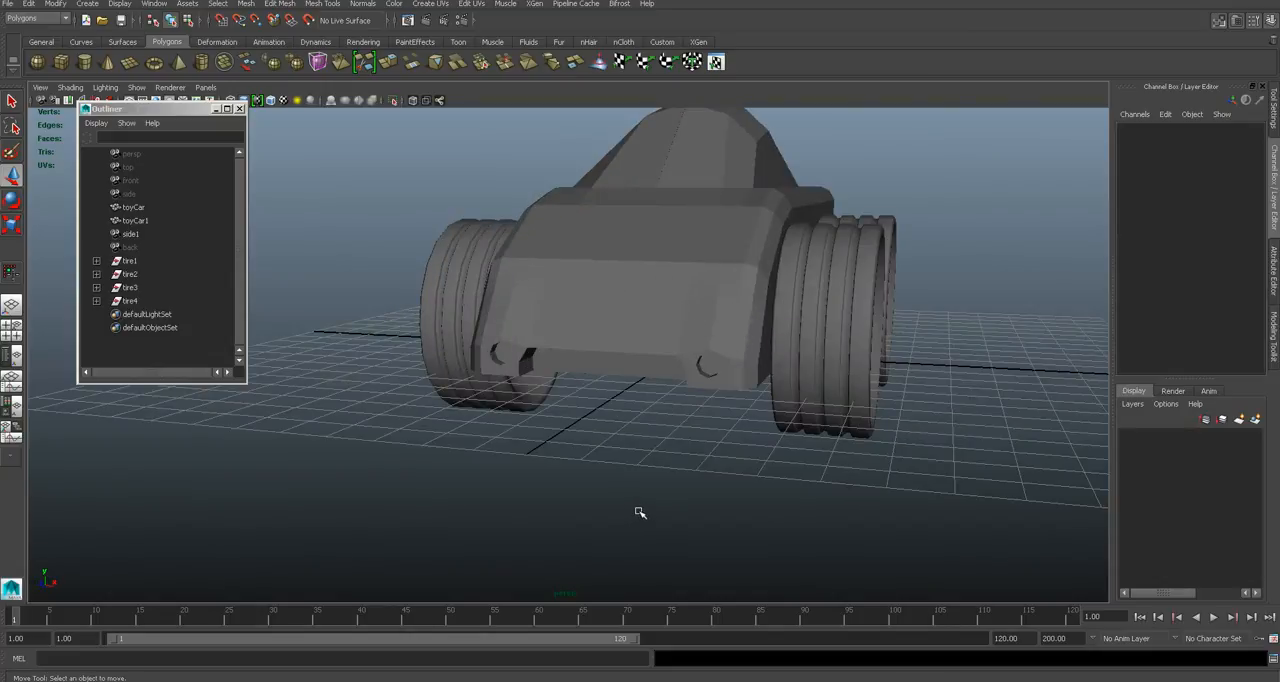
pyautogui.scroll(5, 644, 510)
pyautogui.keyDown('alt'); pyautogui.moveTo(722, 435); pyautogui.dragTo(683, 426); pyautogui.keyUp('alt')
pyautogui.click(586, 681)
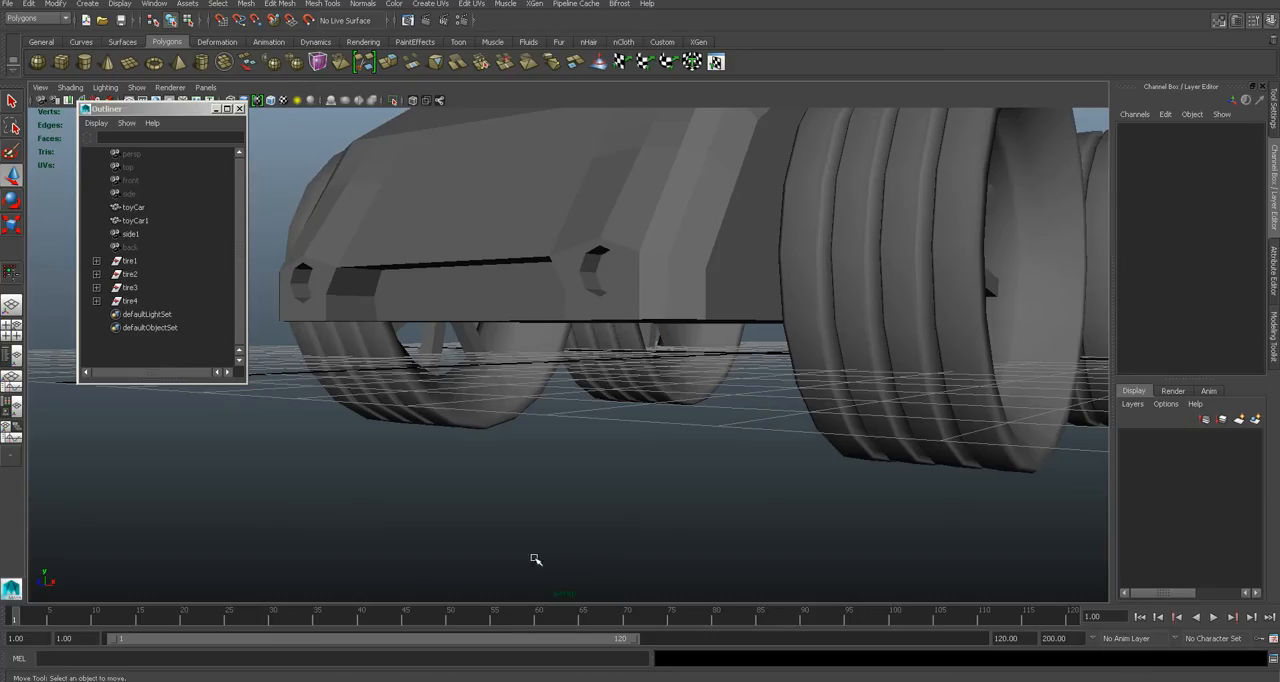
# - In the top view, create a polygon plane about 6.994 wide and 0.751 high across the car's front end
pyautogui.press('space')
pyautogui.moveTo(598, 482); pyautogui.dragTo(532, 480)
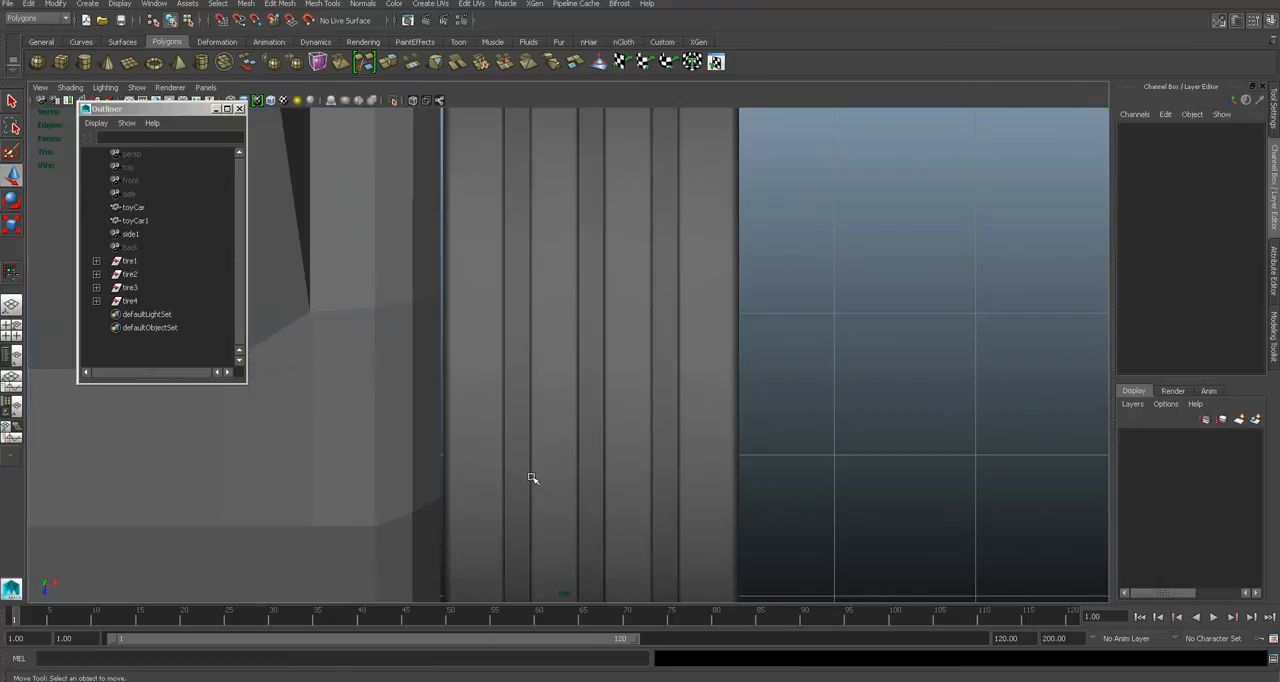
pyautogui.keyDown('alt'); pyautogui.moveTo(603, 537); pyautogui.dragTo(632, 352, button='middle'); pyautogui.keyUp('alt')
pyautogui.scroll(3, 635, 357)
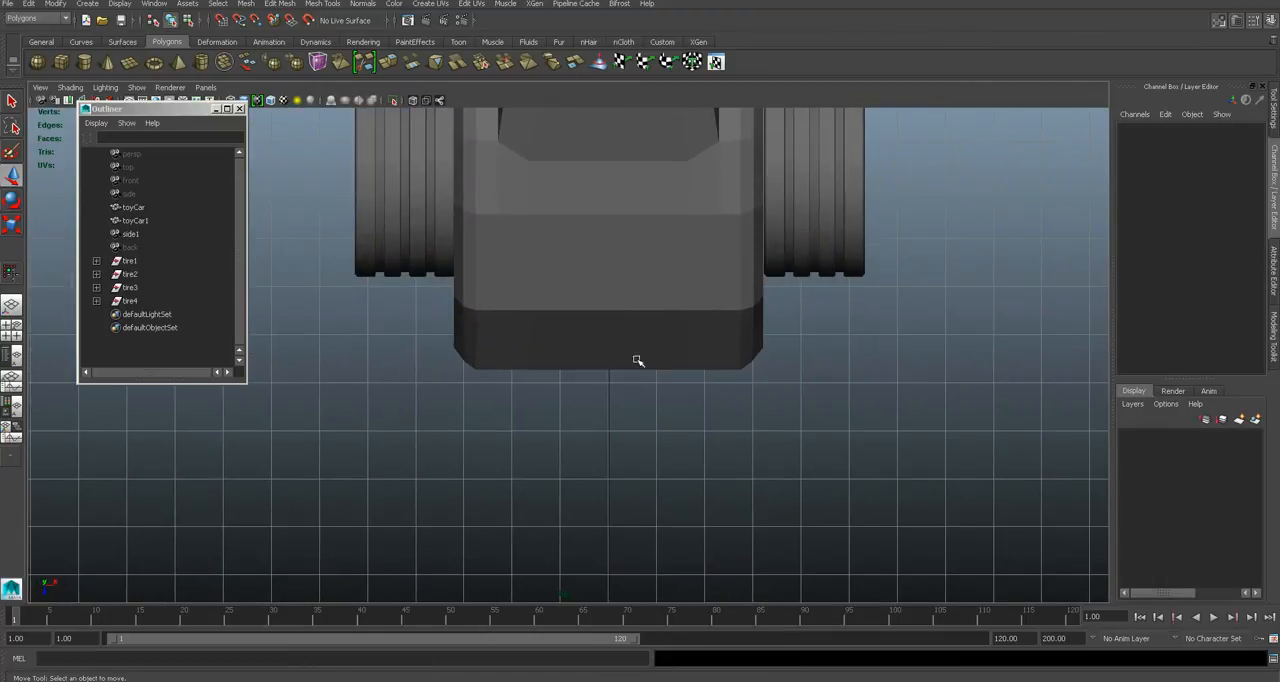
pyautogui.click(131, 63)
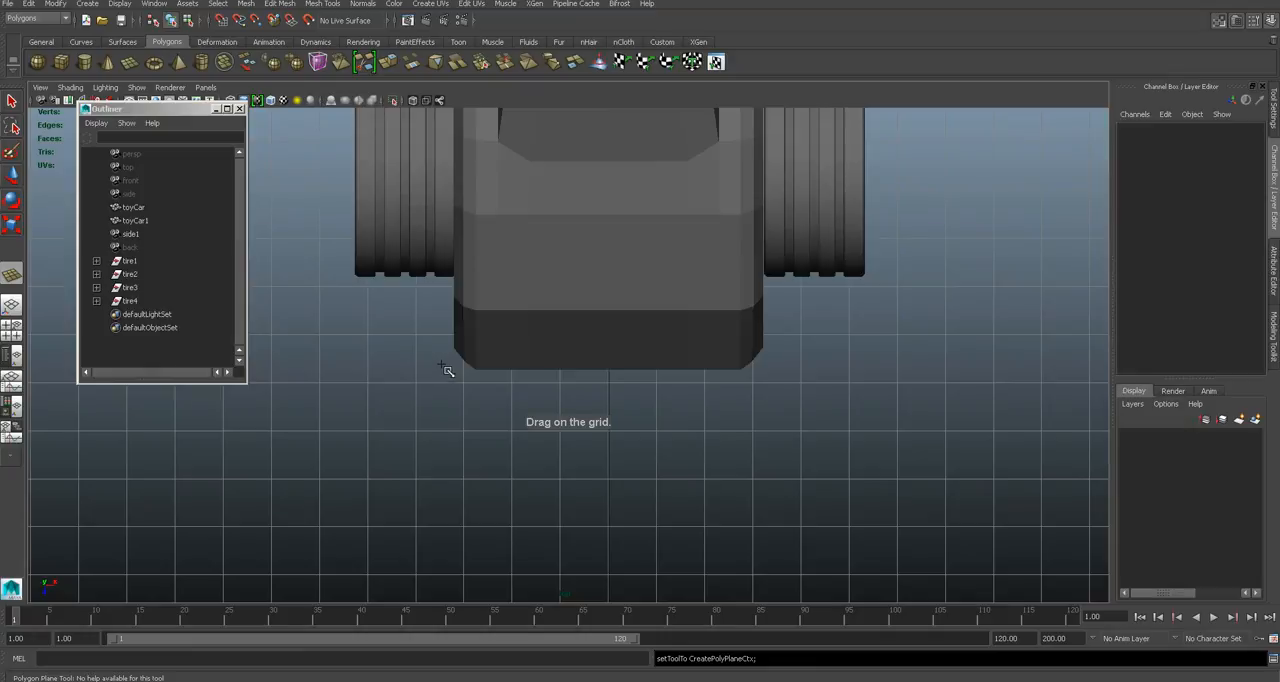
pyautogui.moveTo(441, 346); pyautogui.dragTo(783, 387)
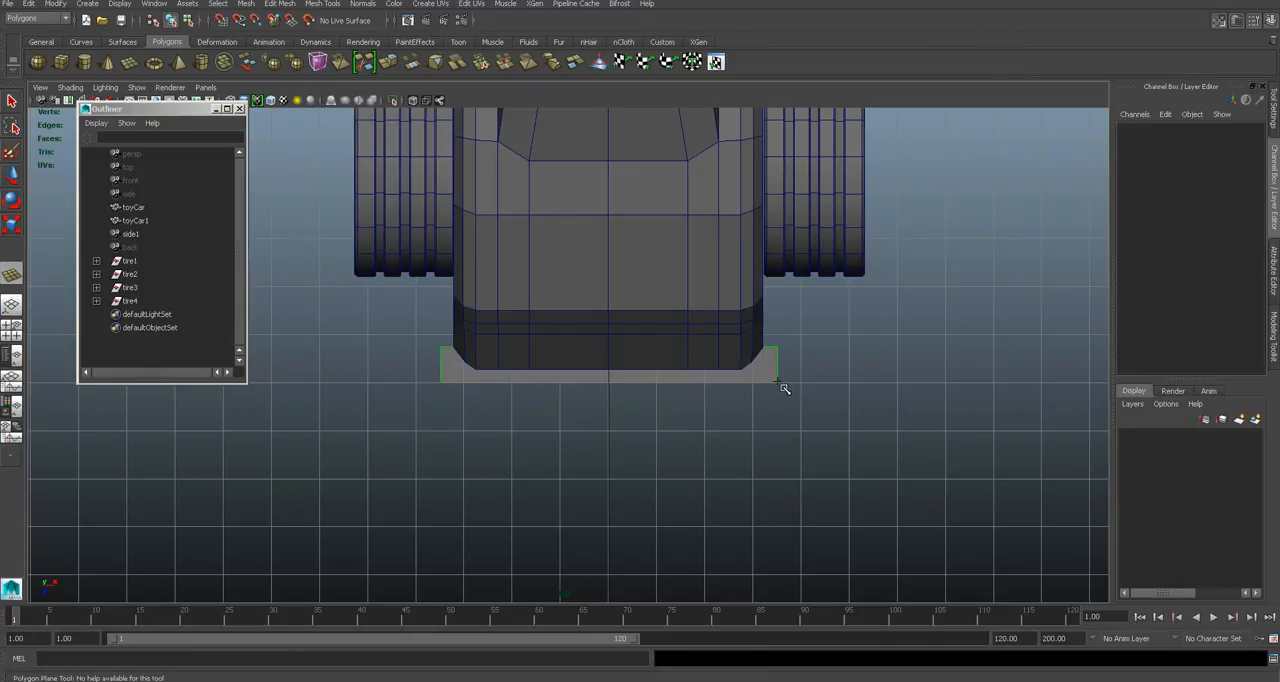
pyautogui.moveTo(783, 387); pyautogui.dragTo(783, 387)
# - Raise the new plane slightly above the ground to about 0.104 in Translate Y
pyautogui.press('space')
pyautogui.moveTo(683, 404); pyautogui.dragTo(686, 375)
pyautogui.keyDown('alt'); pyautogui.moveTo(660, 424); pyautogui.dragTo(674, 446); pyautogui.keyUp('alt')
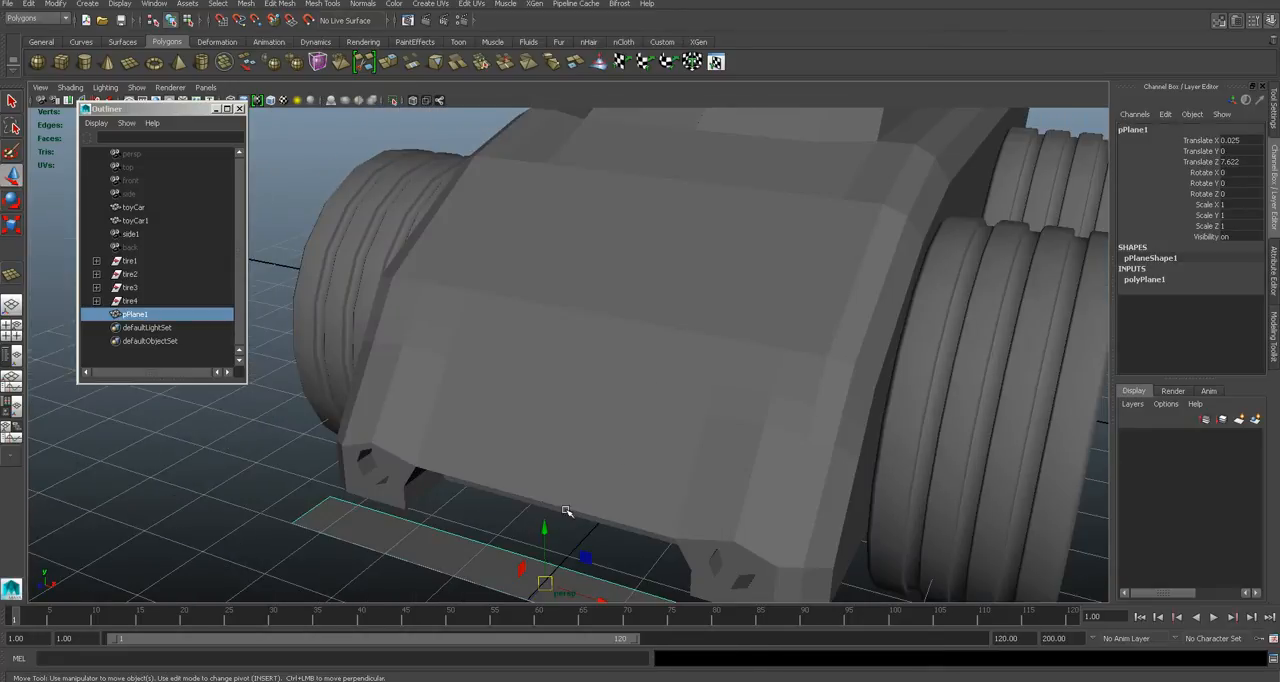
pyautogui.keyDown('alt'); pyautogui.moveTo(566, 511); pyautogui.dragTo(575, 433, button='middle'); pyautogui.keyUp('alt')
pyautogui.moveTo(557, 453); pyautogui.dragTo(557, 444)
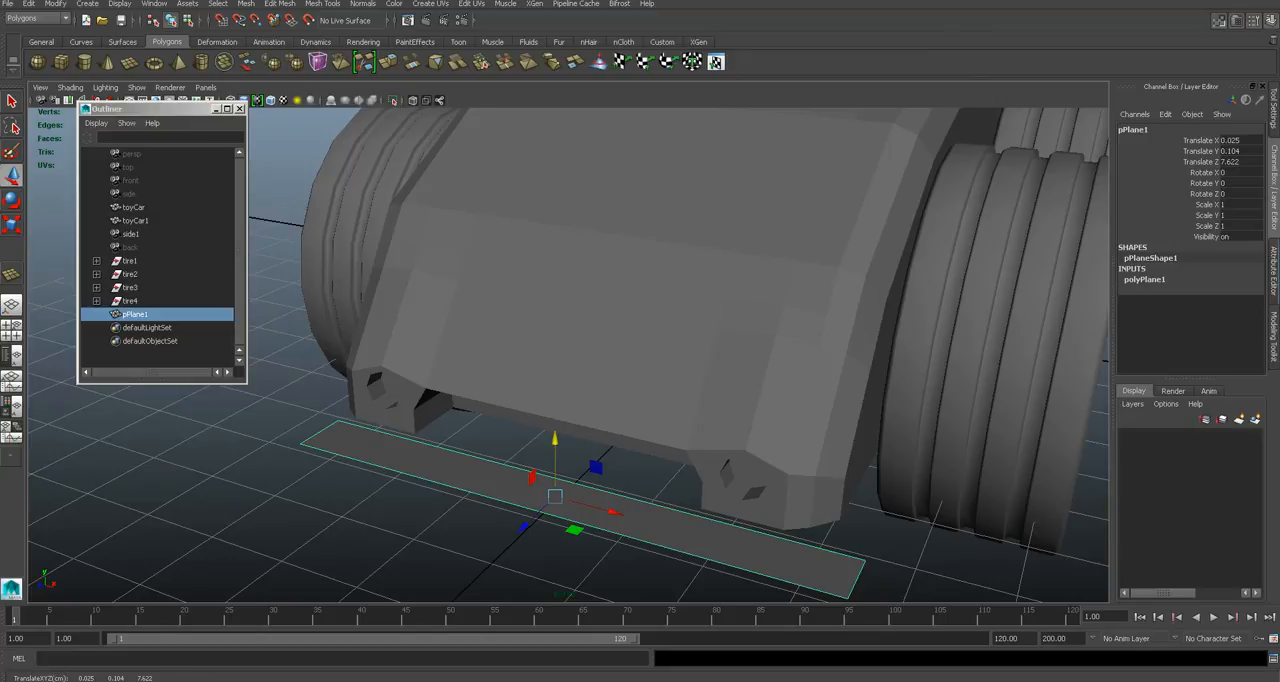
# - Set the plane's width subdivisions to 2 and delete one half of it
pyautogui.click(1274, 268)
pyautogui.click(1125, 129)
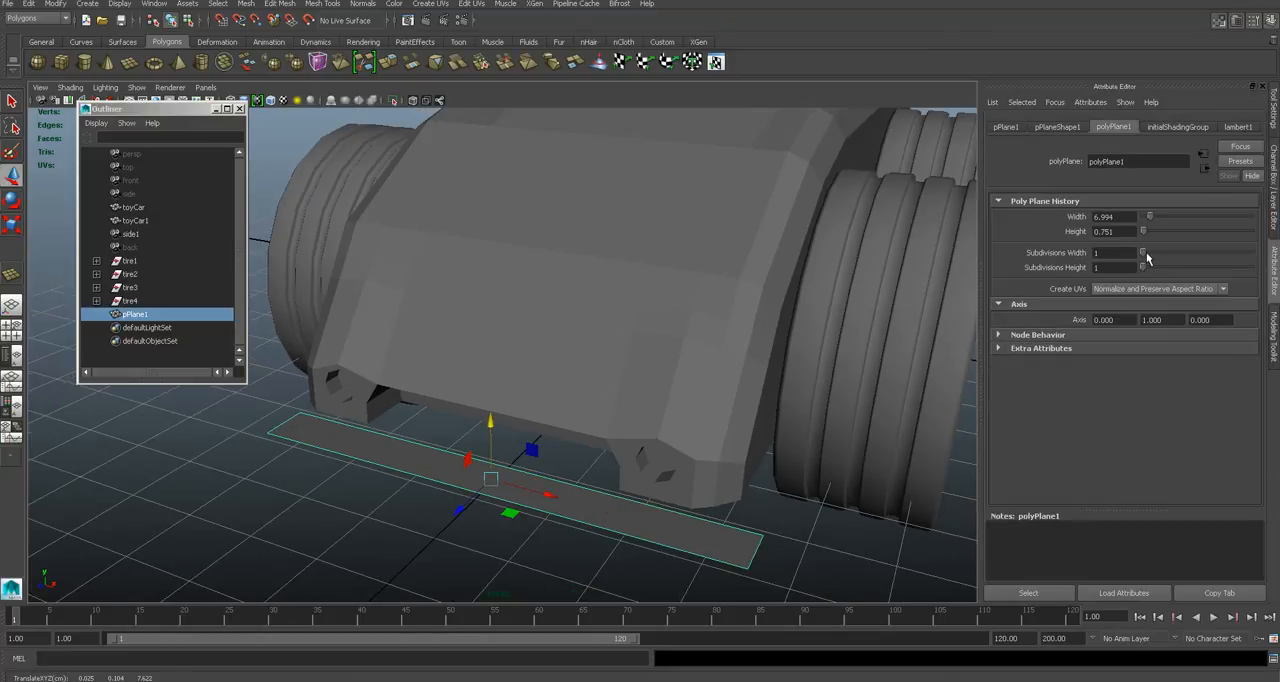
pyautogui.keyDown('alt'); pyautogui.moveTo(498, 466); pyautogui.dragTo(585, 446); pyautogui.keyUp('alt')
pyautogui.moveTo(592, 432); pyautogui.dragTo(592, 434, button='right')
pyautogui.click(578, 427)
pyautogui.press('Delete')
pyautogui.moveTo(716, 428); pyautogui.dragTo(746, 434, button='right')
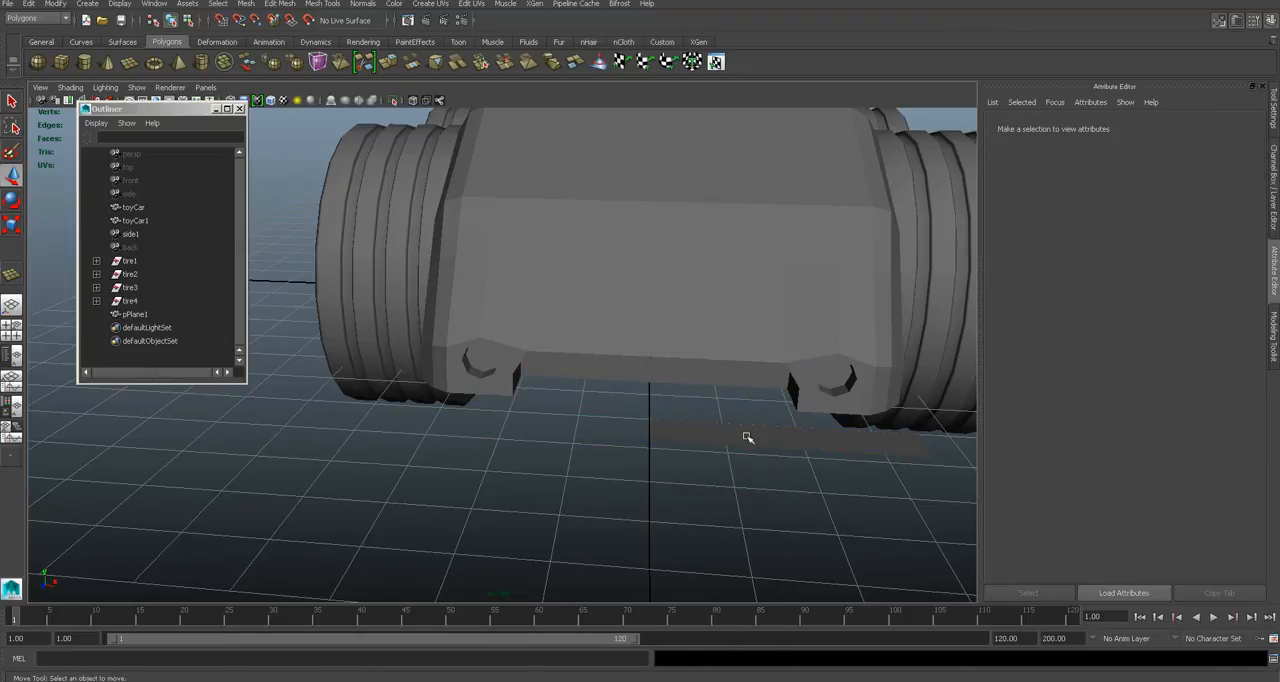
# - Duplicate the remaining half plane with Duplicate Special and mirror the copy by setting its Scale X to -1
pyautogui.click(28, 5)
pyautogui.click(95, 315)
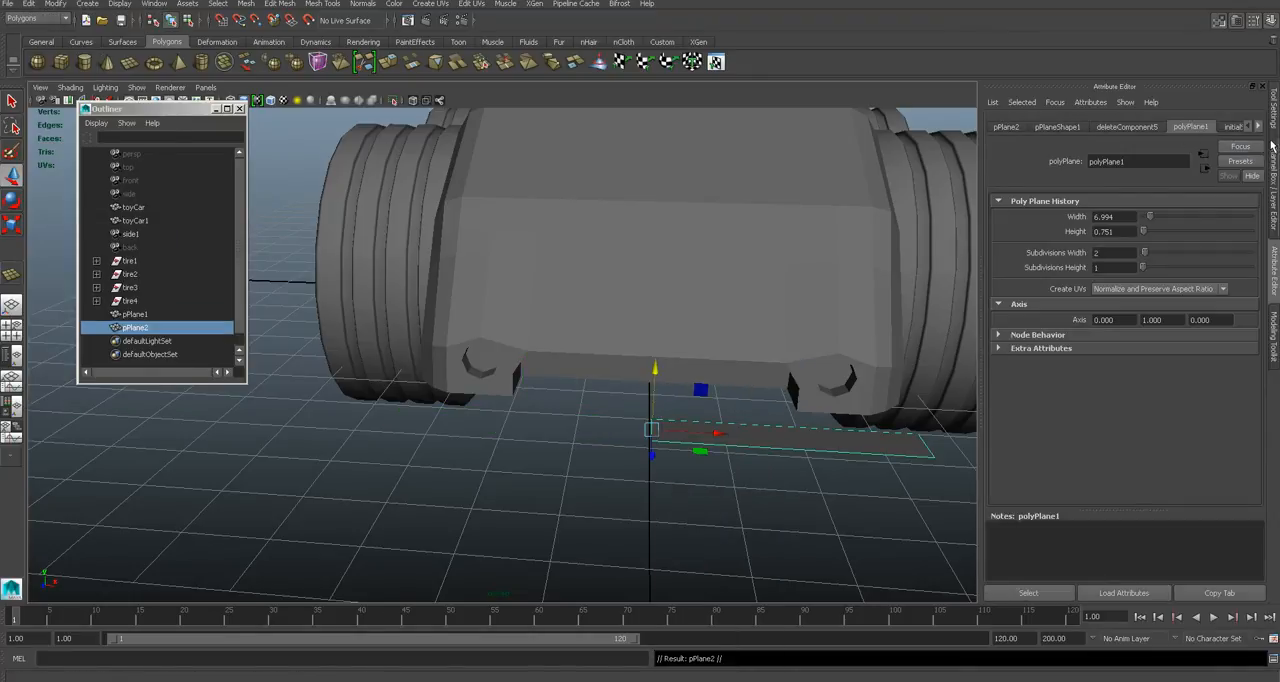
pyautogui.click(1273, 163)
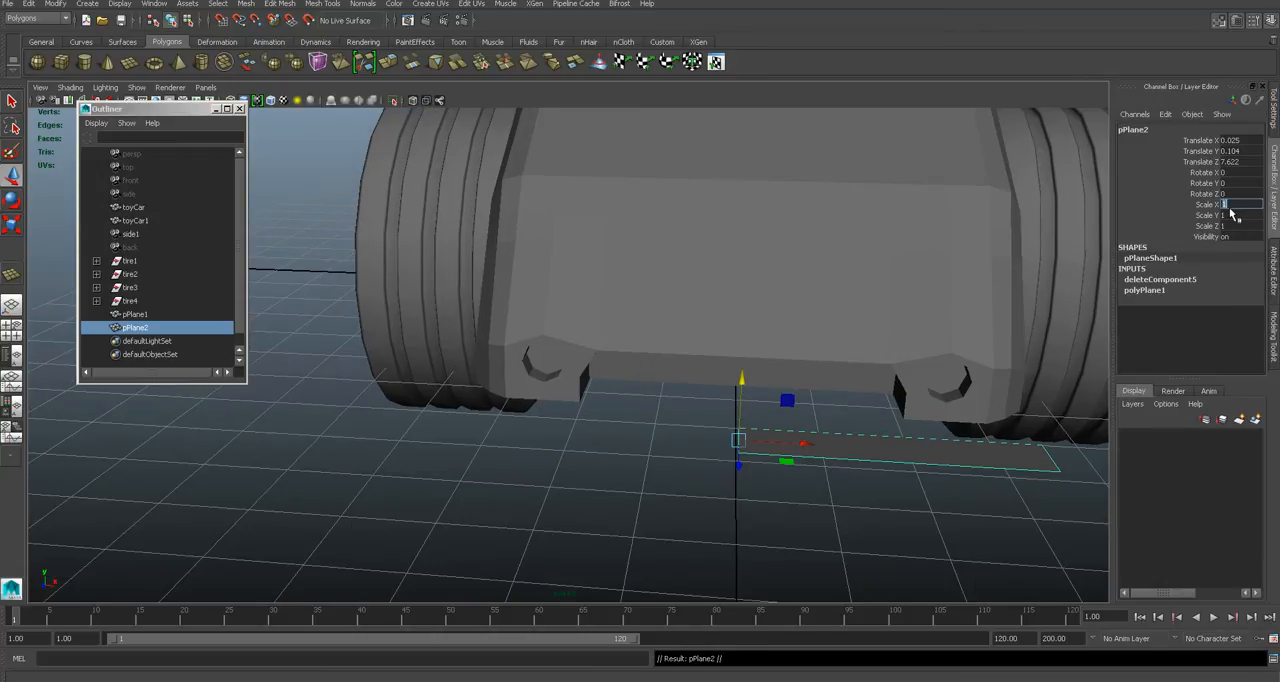
pyautogui.write('-1')
pyautogui.press('Return')
pyautogui.keyDown('alt'); pyautogui.moveTo(900, 410); pyautogui.dragTo(731, 489); pyautogui.keyUp('alt')
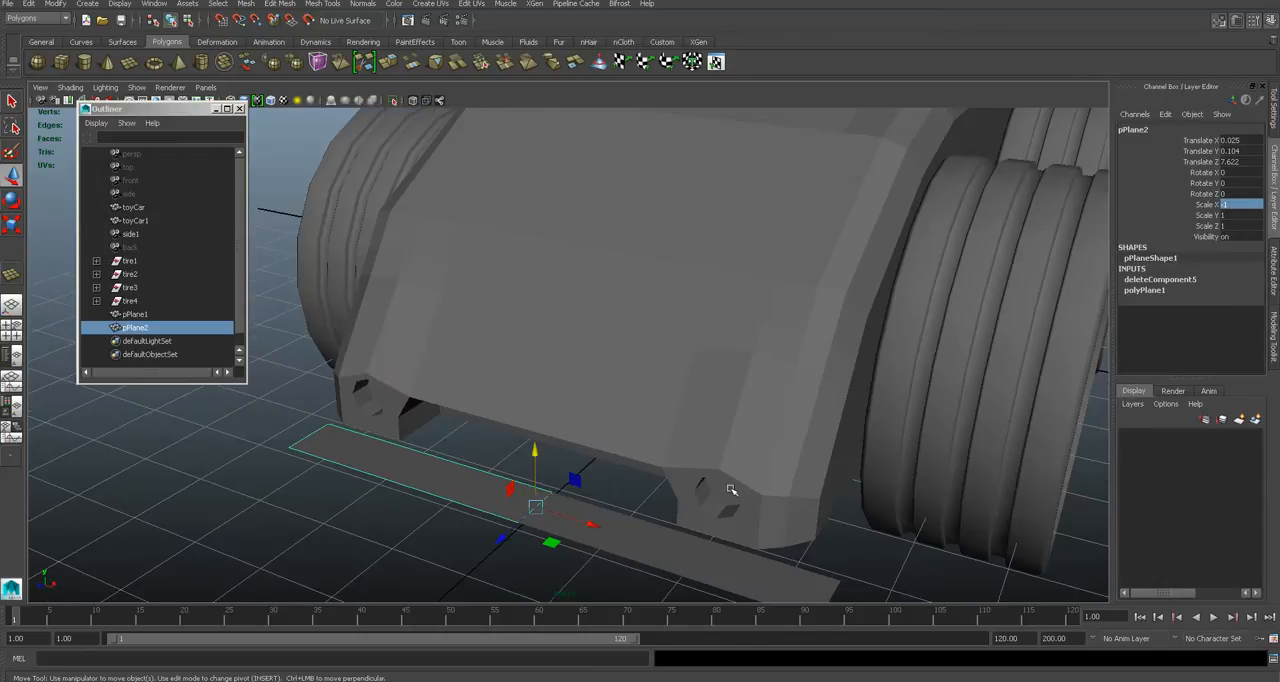
# - Check the splitter in the reference photo and extrude the outer end edge of the original, unmirrored half plane
pyautogui.click(657, 532)
pyautogui.keyDown('alt'); pyautogui.moveTo(655, 506); pyautogui.dragTo(686, 488); pyautogui.keyUp('alt')
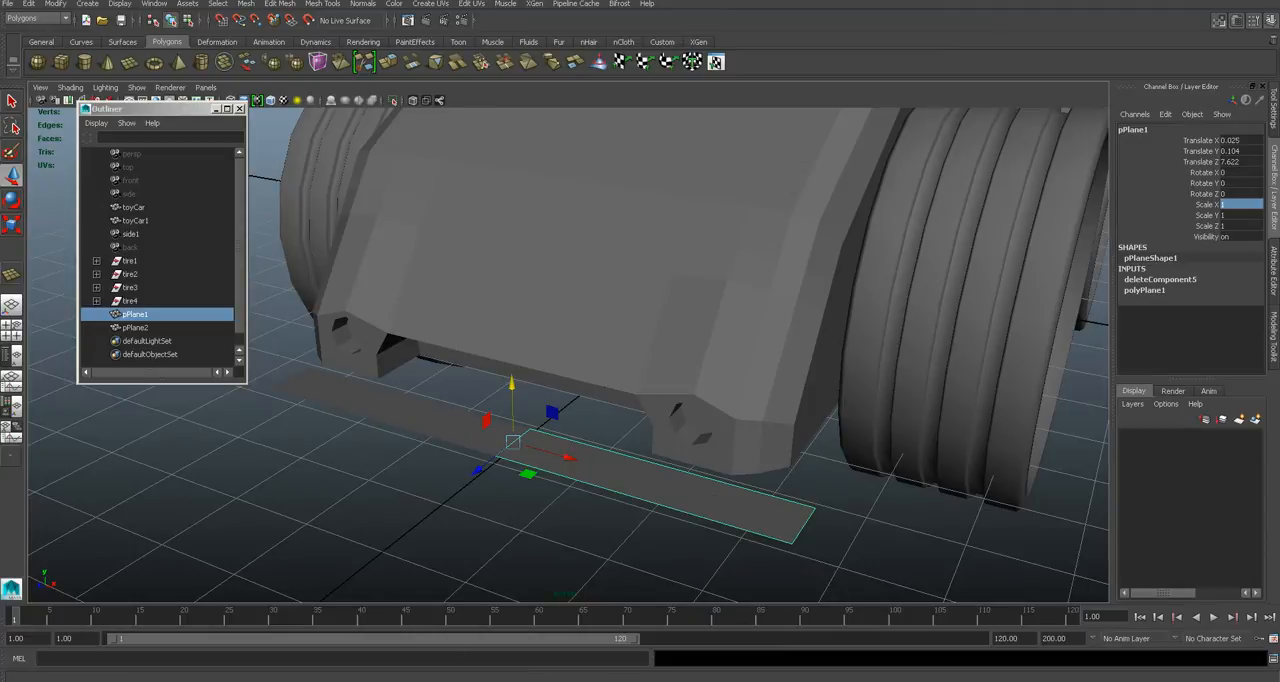
pyautogui.click(420, 681)
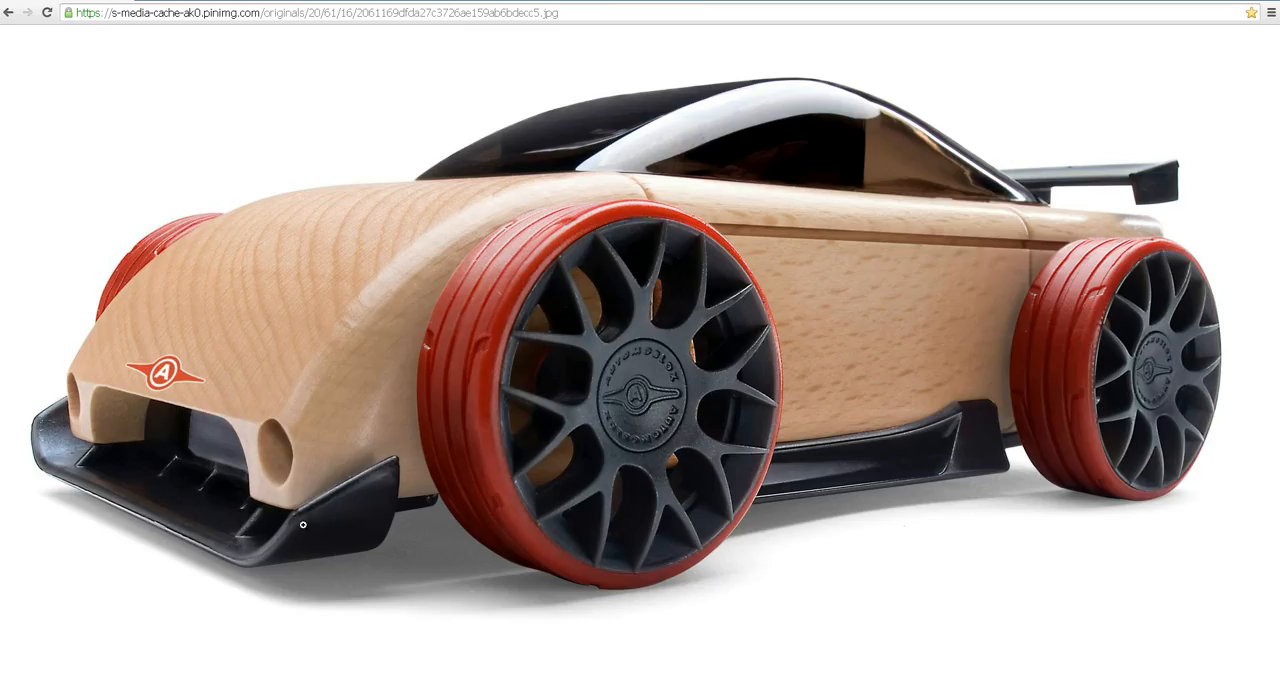
pyautogui.click(350, 681)
pyautogui.keyDown('alt'); pyautogui.moveTo(640, 552); pyautogui.dragTo(703, 513); pyautogui.keyUp('alt')
pyautogui.moveTo(940, 392); pyautogui.dragTo(937, 364, button='right')
pyautogui.click(925, 411)
pyautogui.moveTo(950, 414); pyautogui.dragTo(846, 451)
pyautogui.keyDown('alt'); pyautogui.moveTo(533, 341); pyautogui.dragTo(490, 345); pyautogui.keyUp('alt')
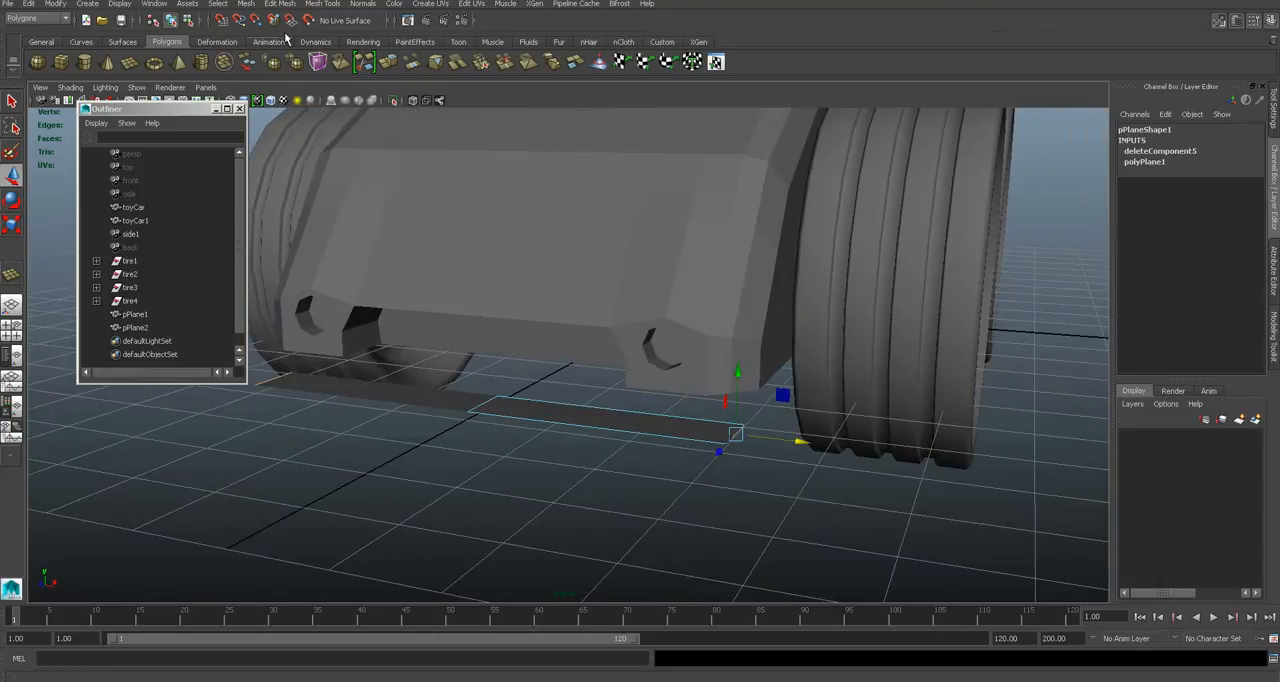
pyautogui.click(280, 3)
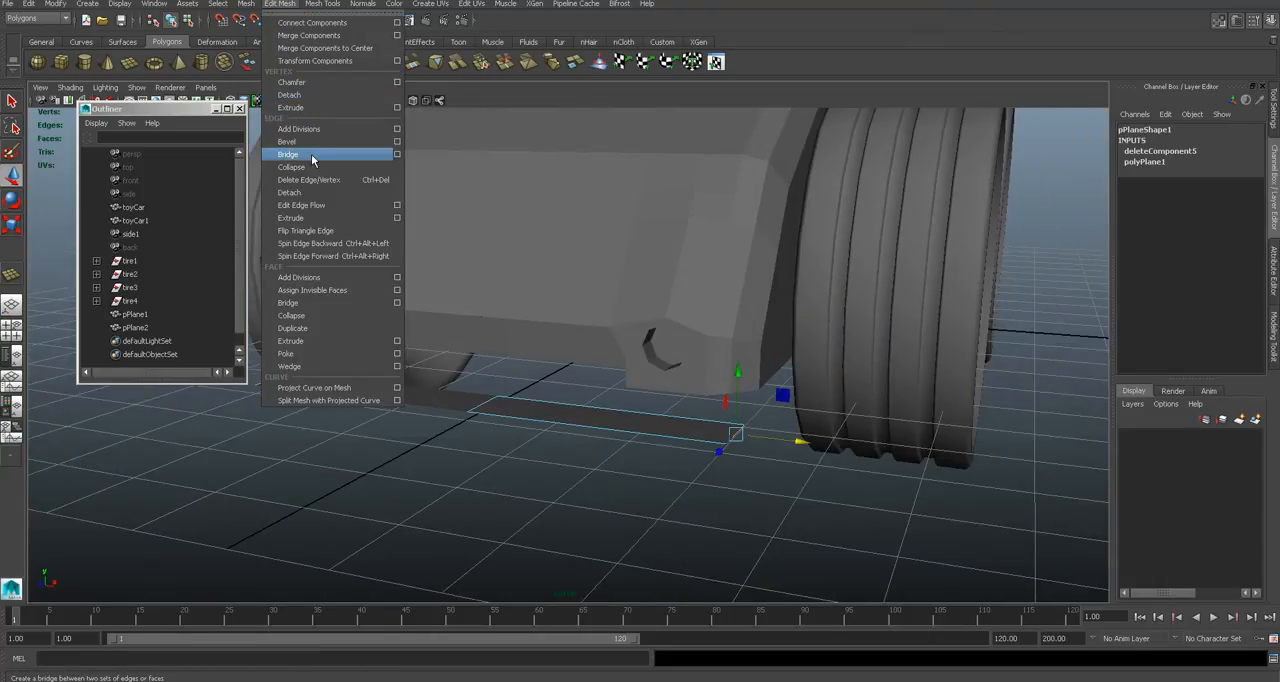
pyautogui.click(290, 217)
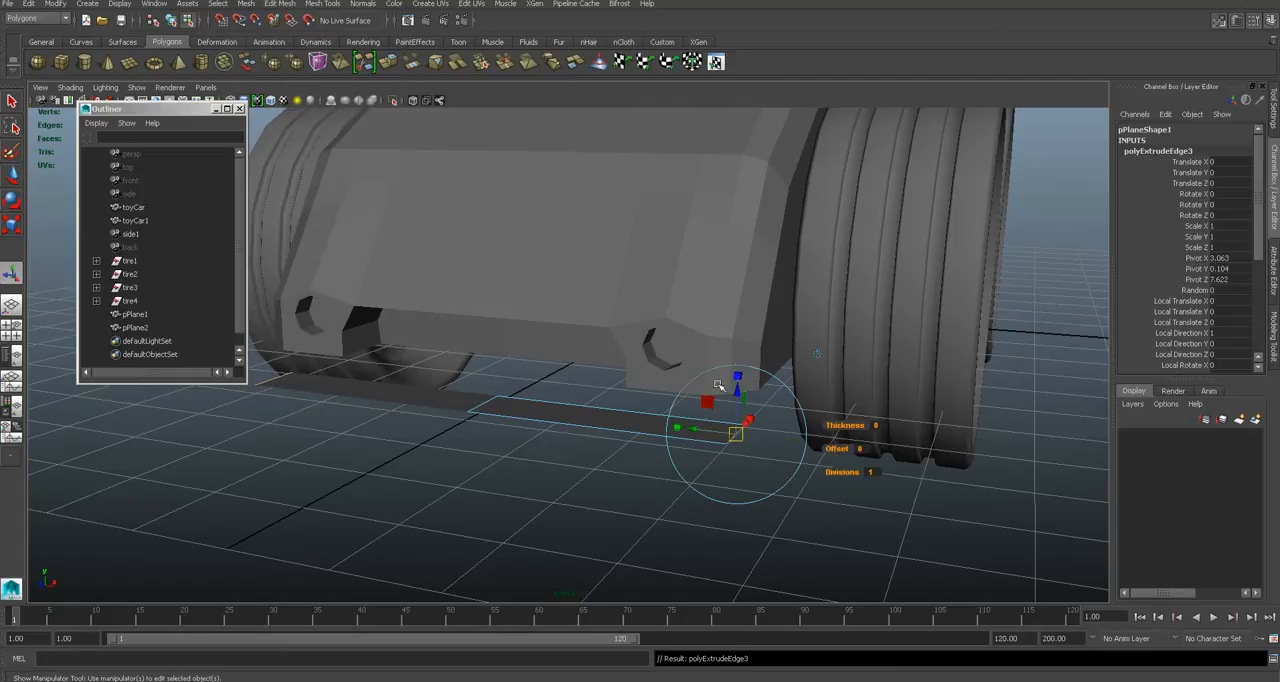
# - Move the extruded edge upward and outward toward the front wheel to form the splitter's slanted side wing
pyautogui.moveTo(741, 398); pyautogui.dragTo(743, 316)
pyautogui.moveTo(772, 354); pyautogui.dragTo(646, 403)
pyautogui.keyDown('alt'); pyautogui.moveTo(588, 452); pyautogui.dragTo(690, 432); pyautogui.keyUp('alt')
pyautogui.moveTo(775, 348); pyautogui.dragTo(776, 365)
pyautogui.keyDown('alt'); pyautogui.moveTo(742, 415); pyautogui.dragTo(789, 441); pyautogui.keyUp('alt')
pyautogui.keyDown('alt'); pyautogui.moveTo(912, 427); pyautogui.dragTo(845, 421, button='middle'); pyautogui.keyUp('alt')
pyautogui.keyDown('alt'); pyautogui.moveTo(845, 421); pyautogui.dragTo(792, 425); pyautogui.keyUp('alt')
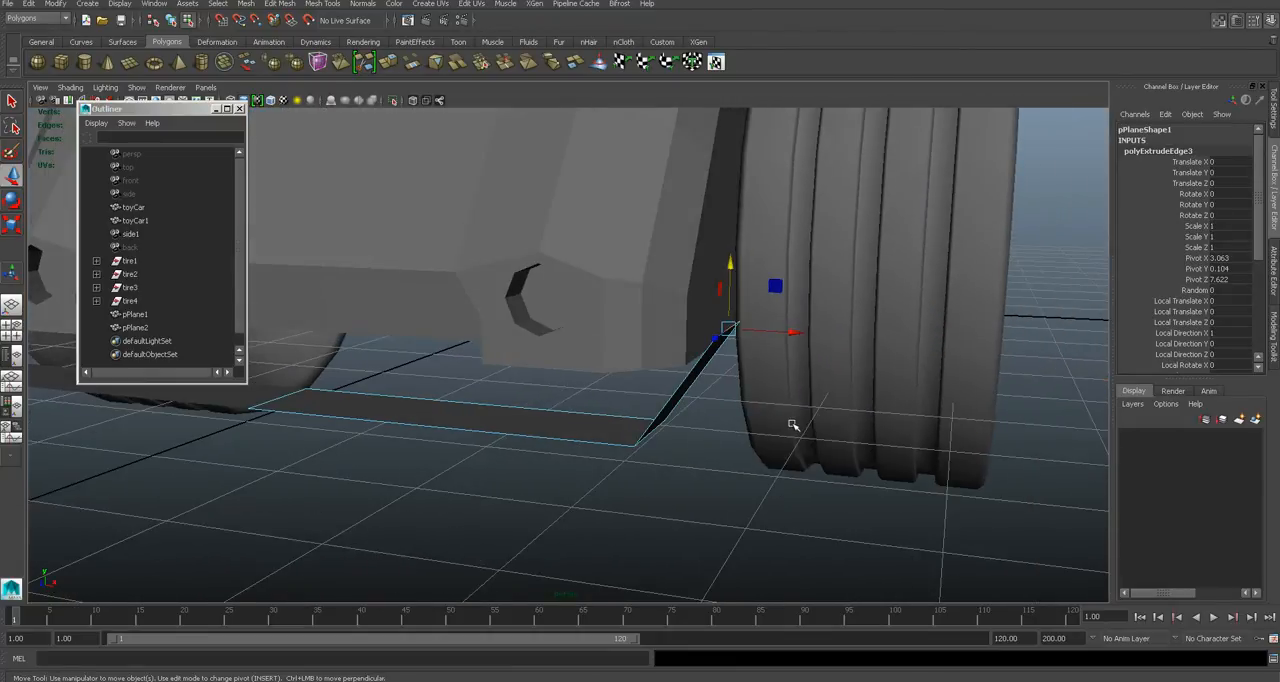
# - Compare the wing with the reference photo and raise its rear upper corner so the top edge slopes down toward the front
pyautogui.keyDown('alt'); pyautogui.moveTo(692, 417); pyautogui.dragTo(705, 425); pyautogui.keyUp('alt')
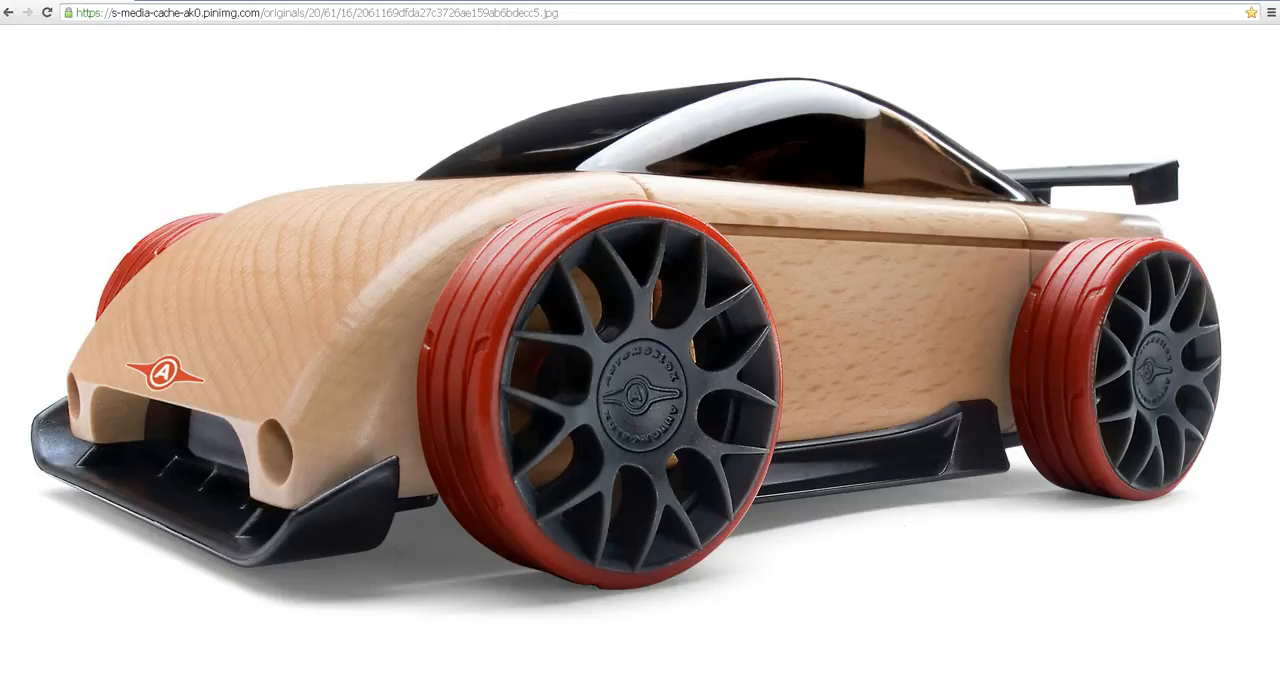
pyautogui.hotkey('alt', 'Tab')
pyautogui.keyDown('alt'); pyautogui.moveTo(530, 402); pyautogui.dragTo(458, 352); pyautogui.keyUp('alt')
pyautogui.moveTo(458, 352); pyautogui.dragTo(414, 323, button='right')
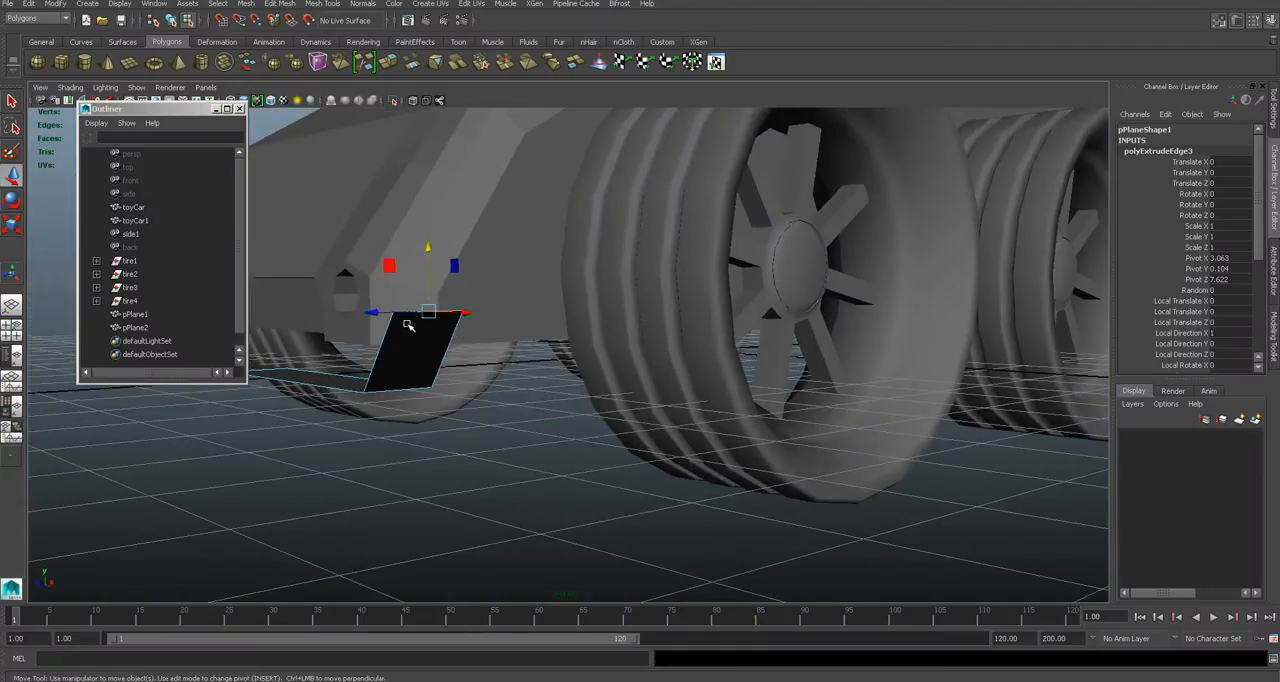
pyautogui.press('q')
pyautogui.click(463, 313)
pyautogui.press('w')
pyautogui.click(463, 266)
pyautogui.hotkey('ctrl', 'z')
pyautogui.moveTo(465, 286); pyautogui.dragTo(831, 315)
pyautogui.click(824, 314)
pyautogui.hotkey('ctrl', 'z')
# - In the side view, select the splitter's front vertices and move them forward, away from the car
pyautogui.press('space')
pyautogui.moveTo(764, 340); pyautogui.dragTo(766, 357)
pyautogui.moveTo(604, 357)
pyautogui.mouseDown()
pyautogui.moveTo(648, 357)
pyautogui.moveTo(603, 354)
pyautogui.mouseUp()
pyautogui.scroll(-8, 608, 357)
pyautogui.scroll(3, 610, 354)
pyautogui.press('space')
pyautogui.moveTo(629, 400)
pyautogui.keyDown('alt'); pyautogui.mouseDown()
pyautogui.moveTo(577, 391)
pyautogui.moveTo(631, 383)
pyautogui.mouseUp(); pyautogui.keyUp('alt')
pyautogui.press('space')
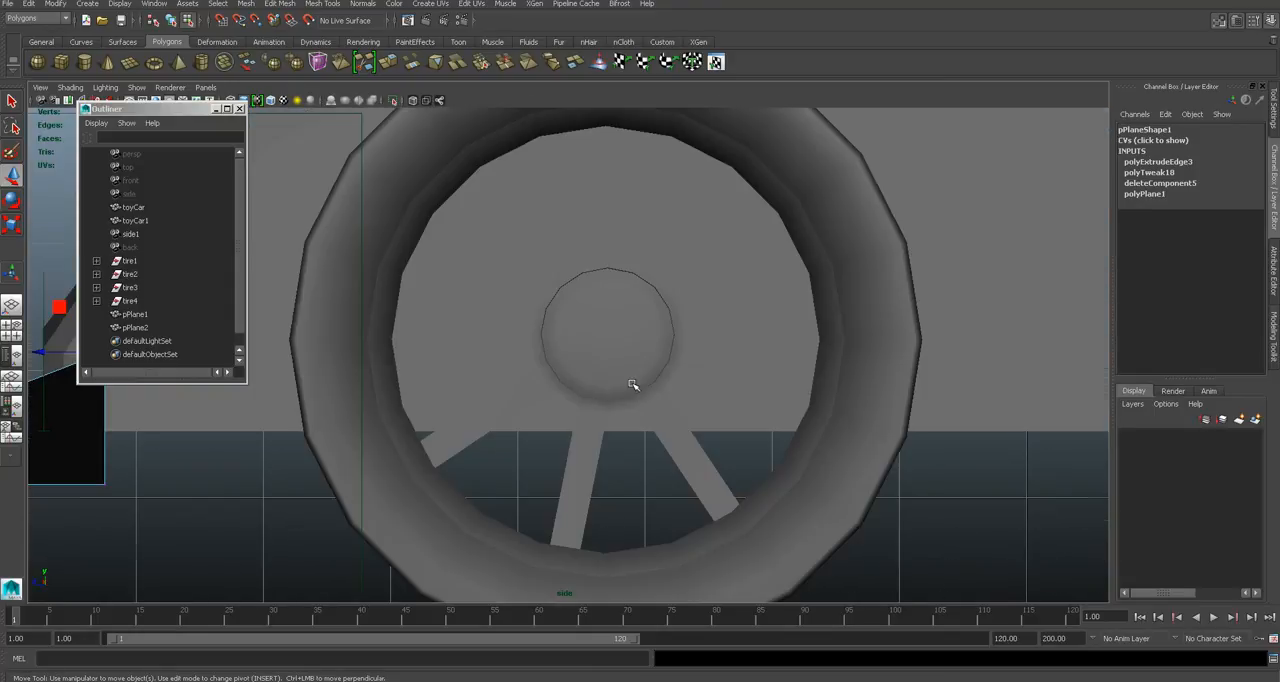
pyautogui.scroll(-5, 600, 380)
pyautogui.scroll(4, 509, 354)
pyautogui.press('q')
pyautogui.moveTo(427, 326); pyautogui.dragTo(459, 404)
pyautogui.press('w')
pyautogui.moveTo(419, 364); pyautogui.dragTo(396, 364)
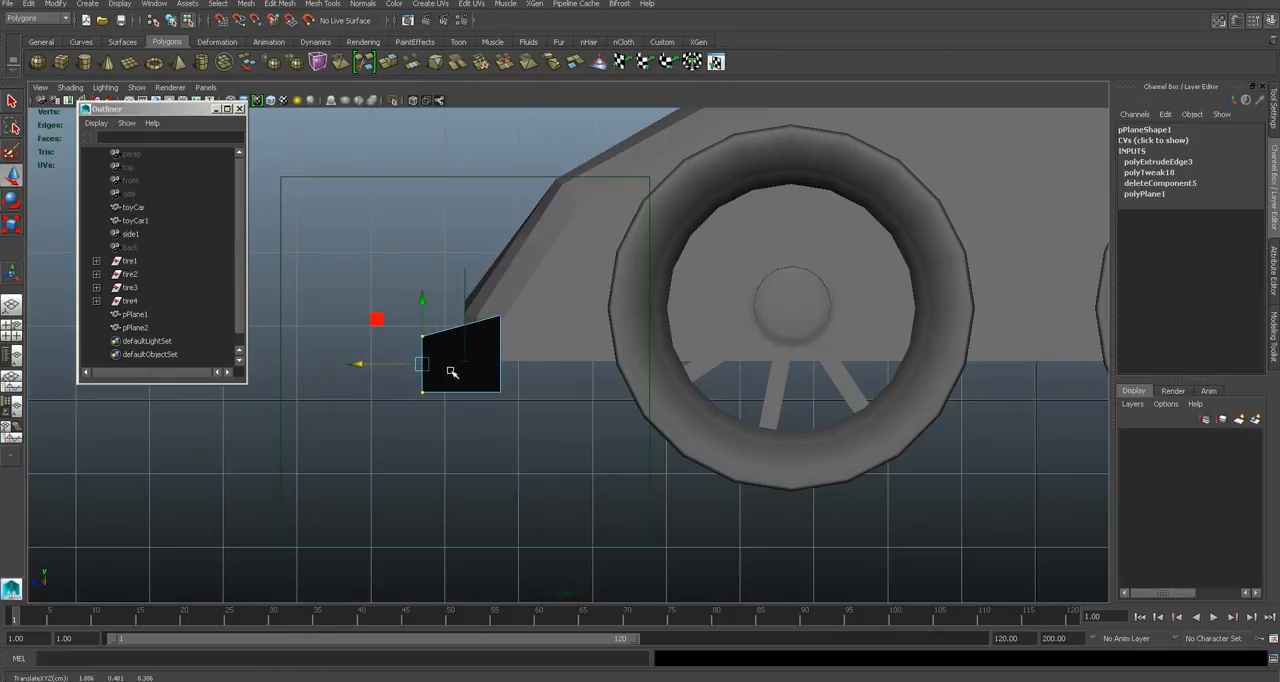
# - Return to object mode and move both splitter halves back toward the car to about 7.386 in Translate Z
pyautogui.moveTo(450, 371); pyautogui.dragTo(466, 354, button='right')
pyautogui.click(466, 354)
pyautogui.click(405, 363)
pyautogui.press('q')
pyautogui.click(421, 341)
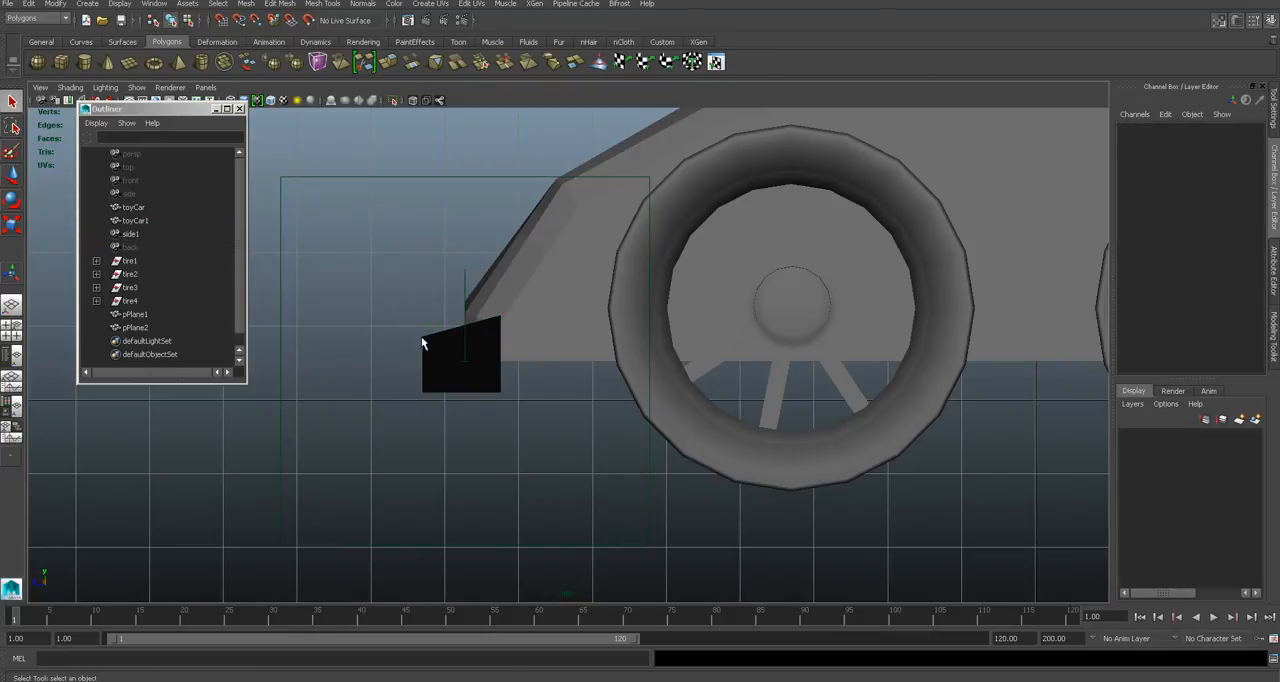
pyautogui.click(422, 345)
pyautogui.press('w')
pyautogui.moveTo(418, 391); pyautogui.dragTo(452, 342)
pyautogui.click(422, 366)
pyautogui.hotkey('ctrl', 'z')
pyautogui.hotkey('ctrl', 'z')
pyautogui.click(420, 396)
pyautogui.hotkey('ctrl', 'z')
pyautogui.press('space')
pyautogui.press('space')
pyautogui.keyDown('alt'); pyautogui.moveTo(633, 426); pyautogui.dragTo(675, 430); pyautogui.keyUp('alt')
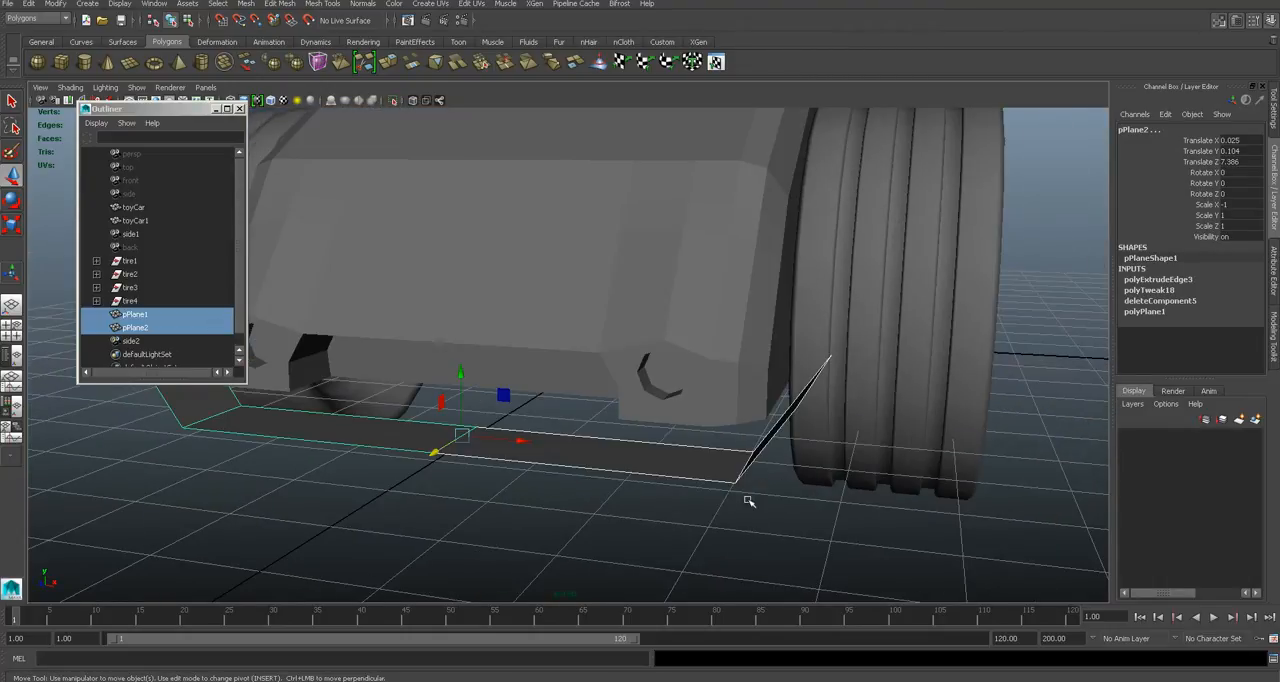
# - Bevel the corner edge between the splitter's flat base and its side wing with an offset of about 0.084
pyautogui.click(697, 491)
pyautogui.keyDown('alt'); pyautogui.moveTo(697, 491); pyautogui.dragTo(908, 437); pyautogui.keyUp('alt')
pyautogui.click(943, 400)
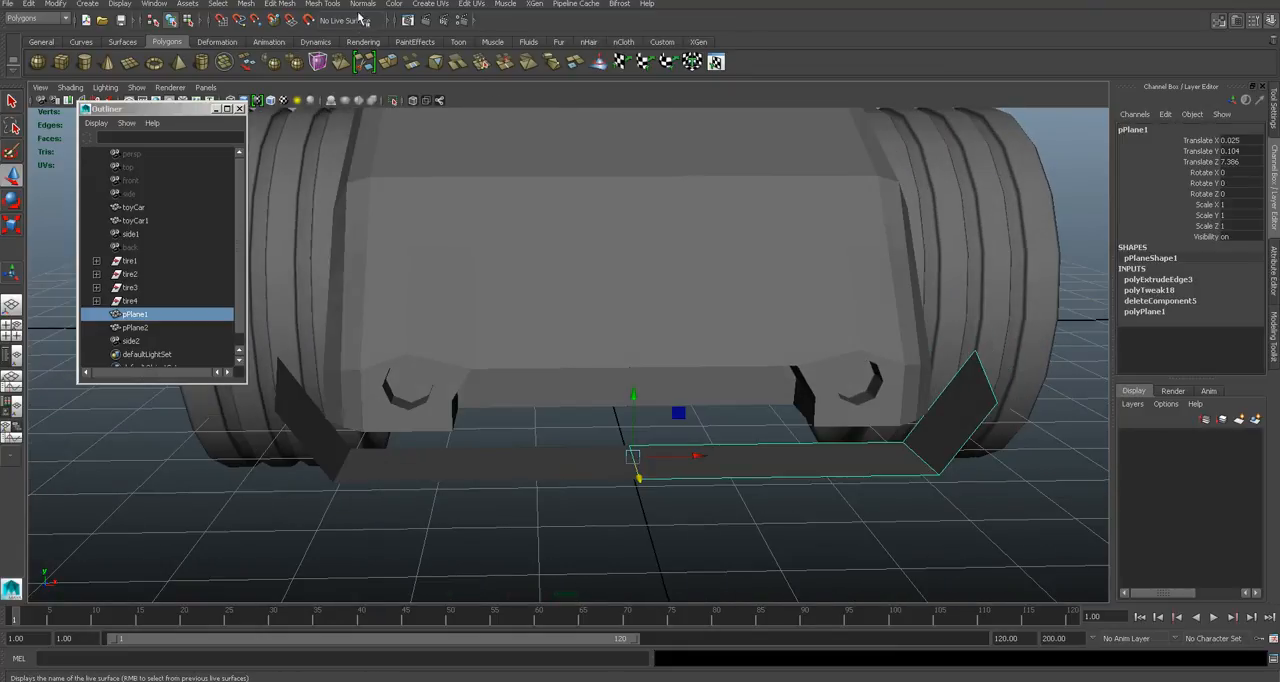
pyautogui.moveTo(914, 447); pyautogui.dragTo(912, 398, button='right')
pyautogui.click(919, 456)
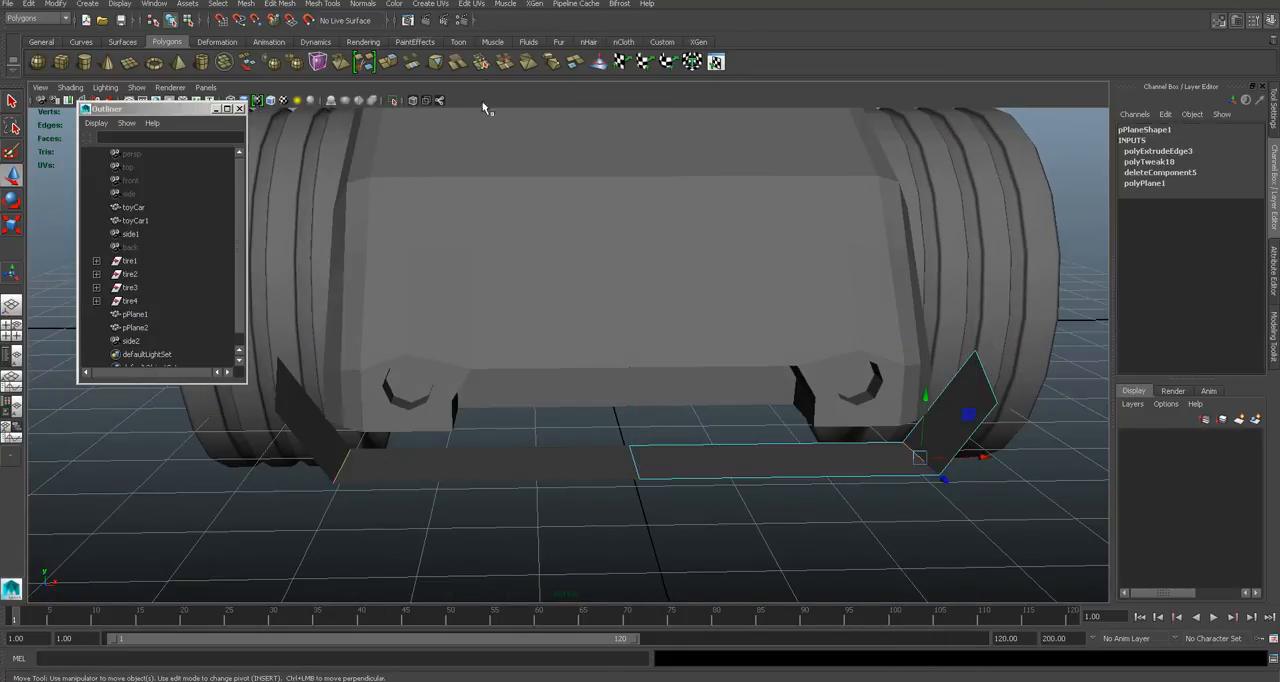
pyautogui.click(331, 5)
pyautogui.click(360, 70)
pyautogui.moveTo(931, 456); pyautogui.dragTo(919, 443)
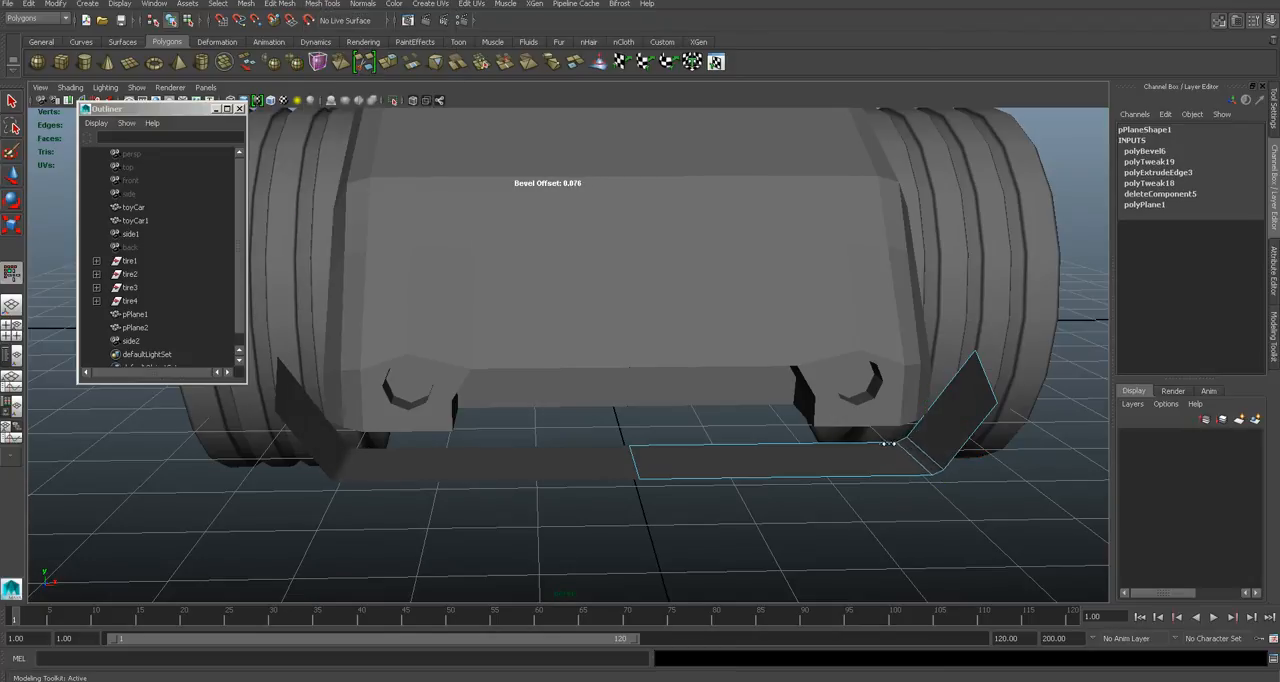
pyautogui.keyDown('alt'); pyautogui.moveTo(885, 443); pyautogui.dragTo(722, 443); pyautogui.keyUp('alt')
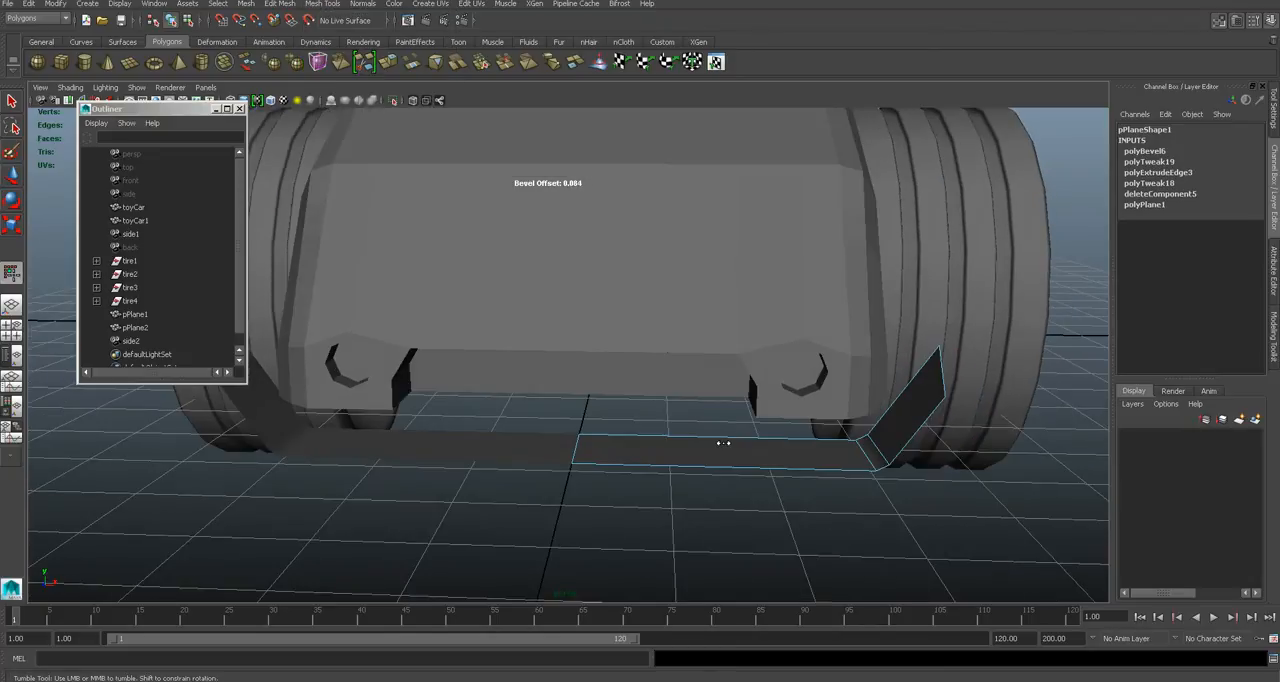
# - Study the splitter close up in the reference photo and insert a lengthwise edge loop close to the splitter's front edge
pyautogui.click(452, 681)
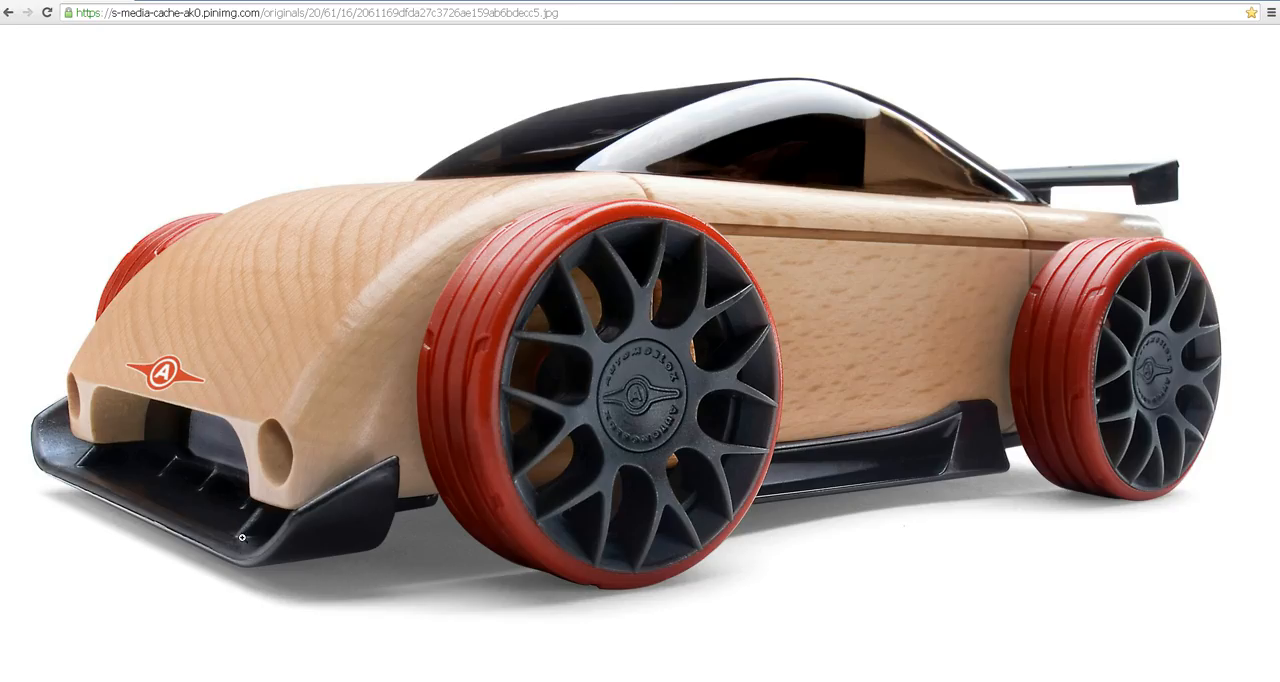
pyautogui.click(258, 520)
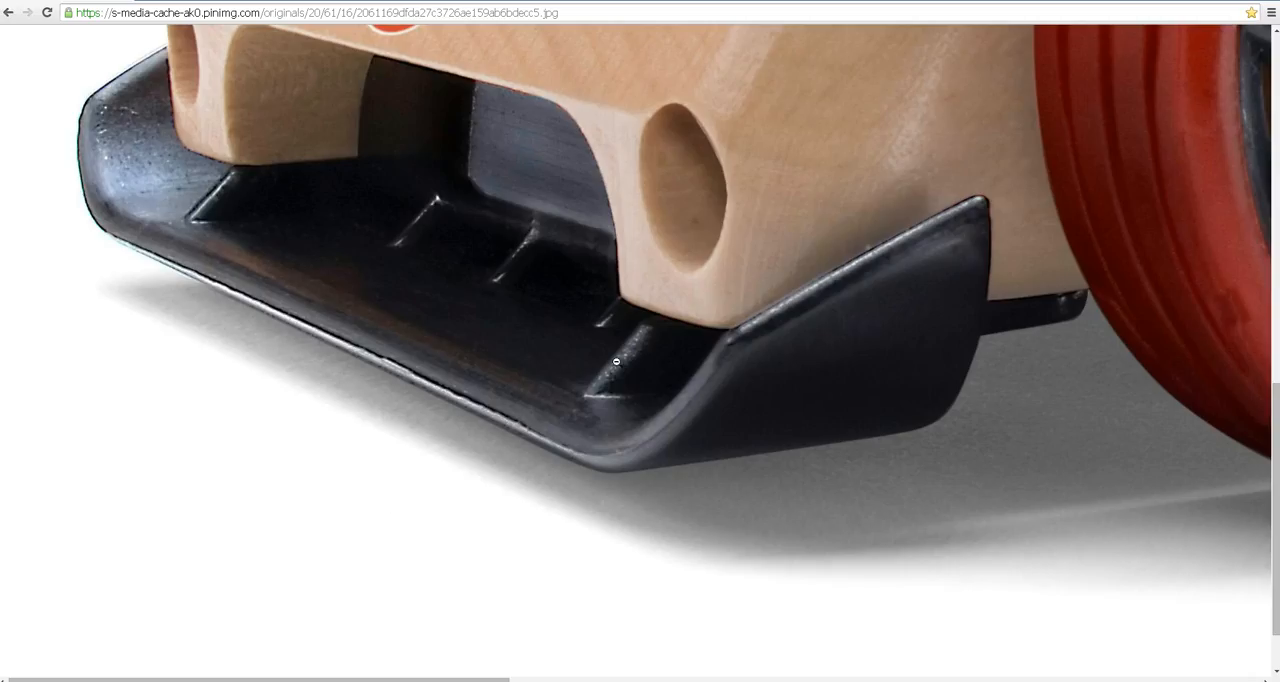
pyautogui.scroll(3, 616, 362)
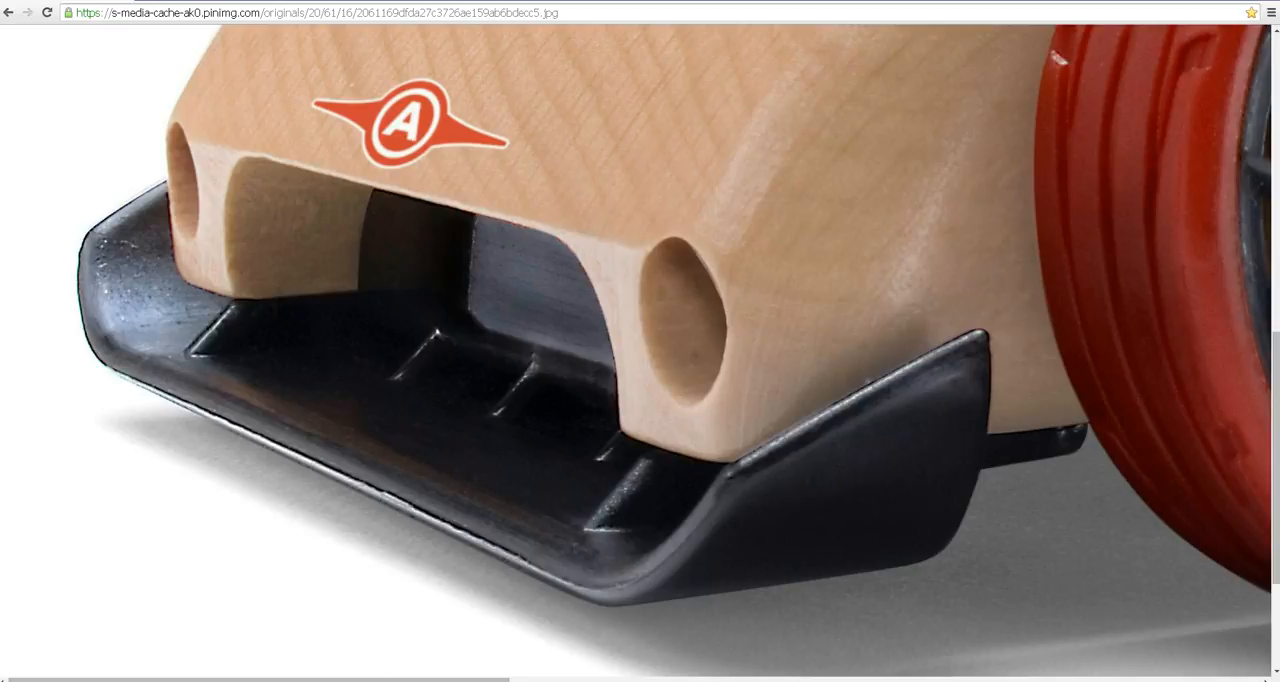
pyautogui.click(452, 681)
pyautogui.keyDown('alt'); pyautogui.moveTo(674, 457); pyautogui.dragTo(671, 466); pyautogui.keyUp('alt')
pyautogui.moveTo(703, 523); pyautogui.dragTo(769, 393, button='right')
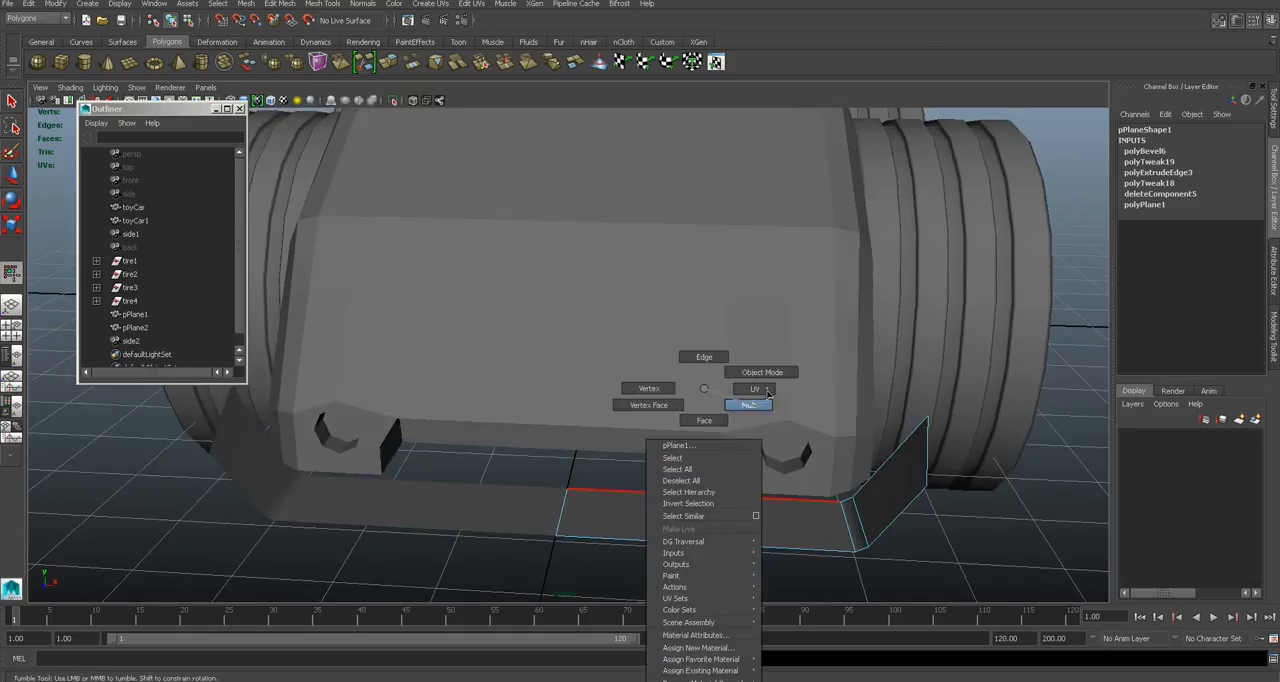
pyautogui.moveTo(691, 523); pyautogui.dragTo(760, 372, button='right')
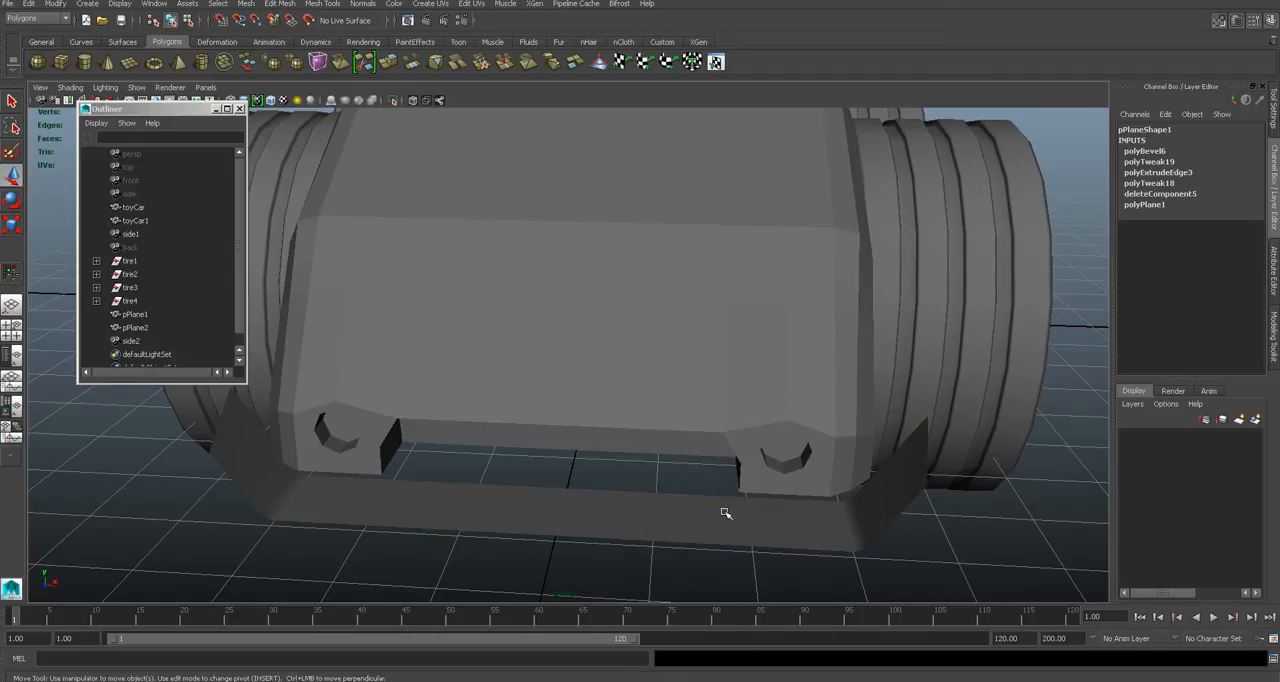
pyautogui.press('q')
pyautogui.click(725, 513)
pyautogui.click(316, 5)
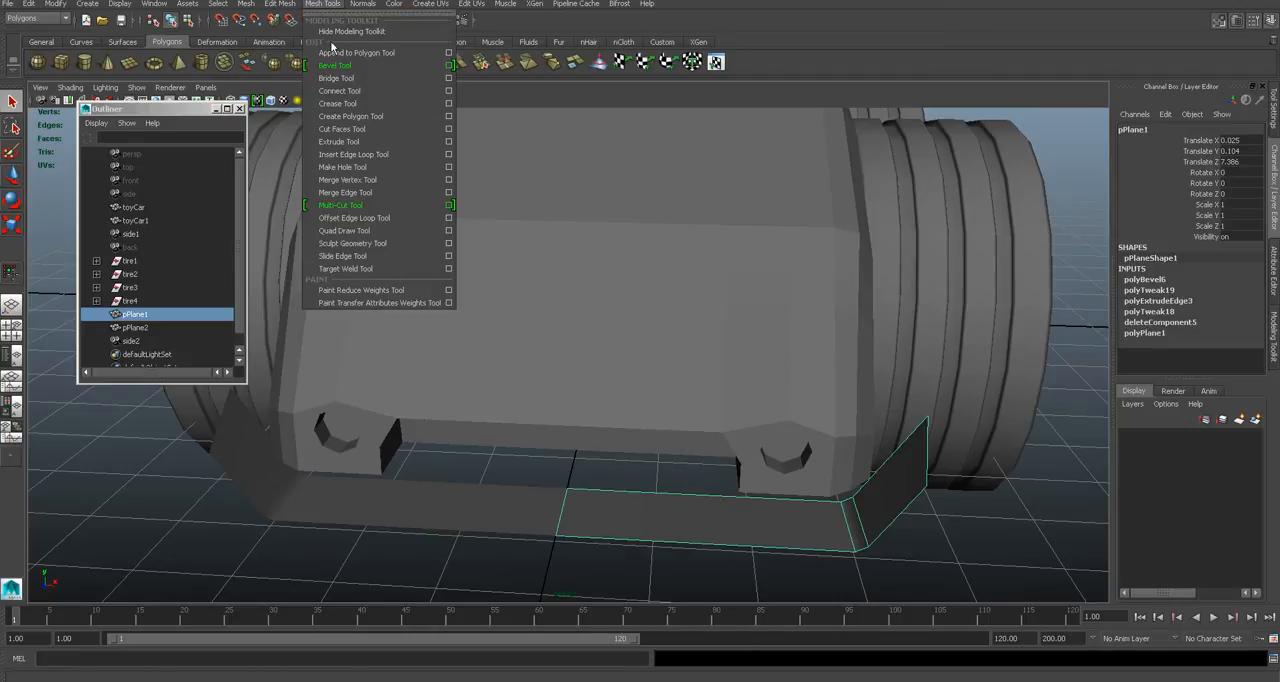
pyautogui.click(390, 159)
pyautogui.click(853, 535)
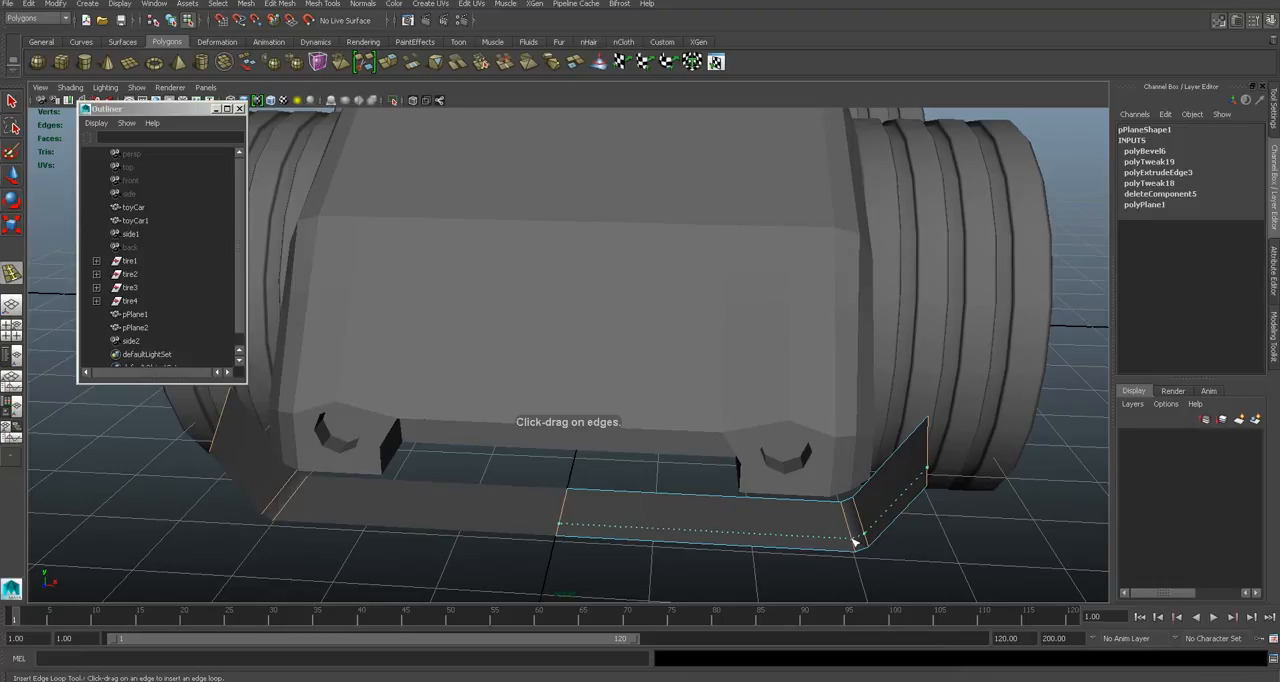
pyautogui.press('q')
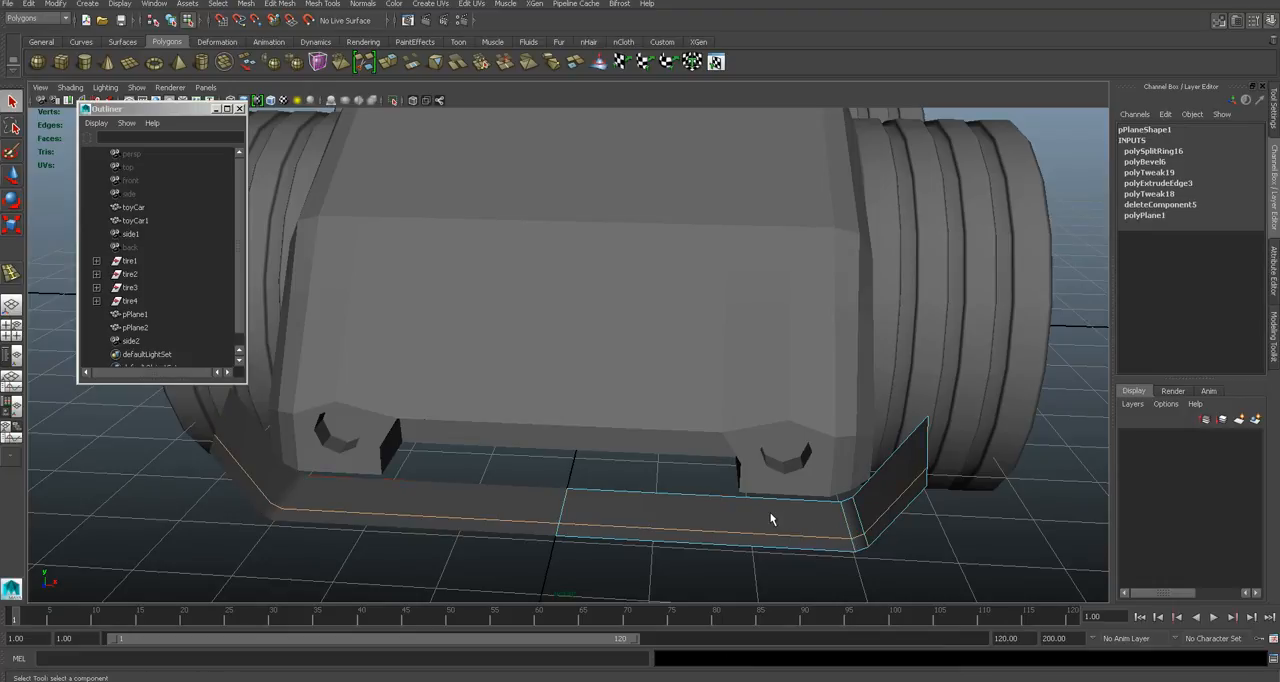
# - Insert two closely spaced crosswise edge loops in the splitter's base at the inner side of the headlight
pyautogui.click(328, 5)
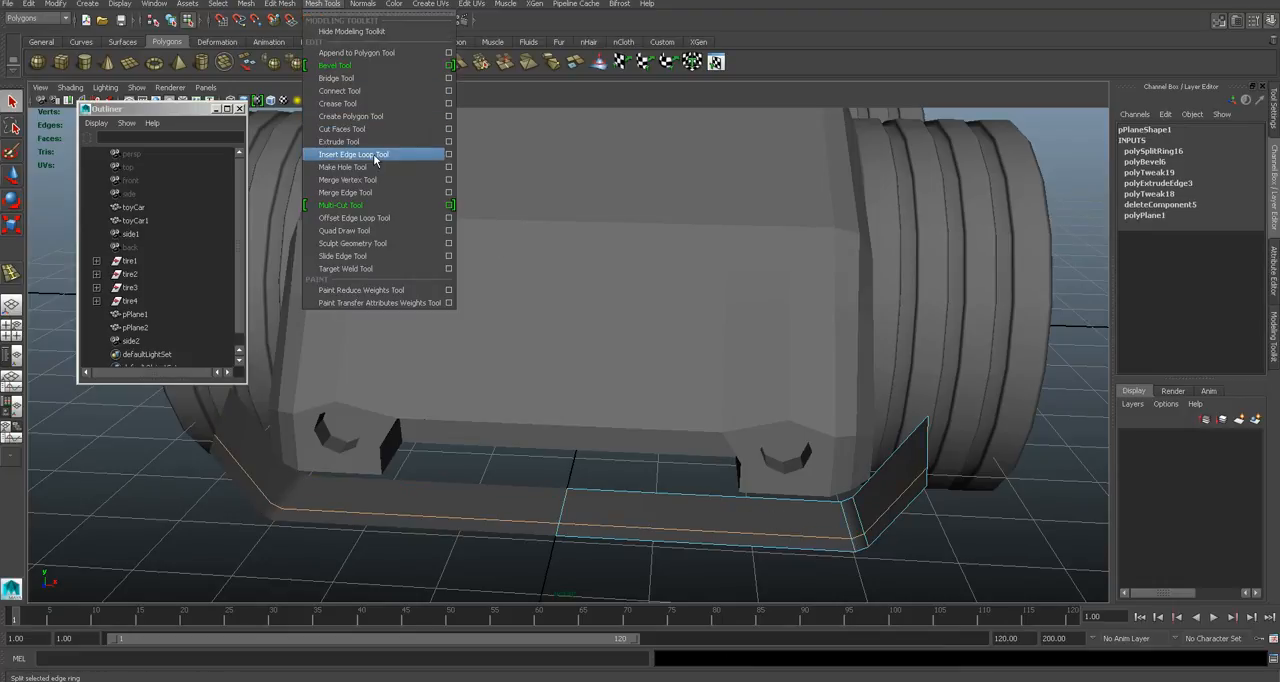
pyautogui.click(375, 158)
pyautogui.click(753, 501)
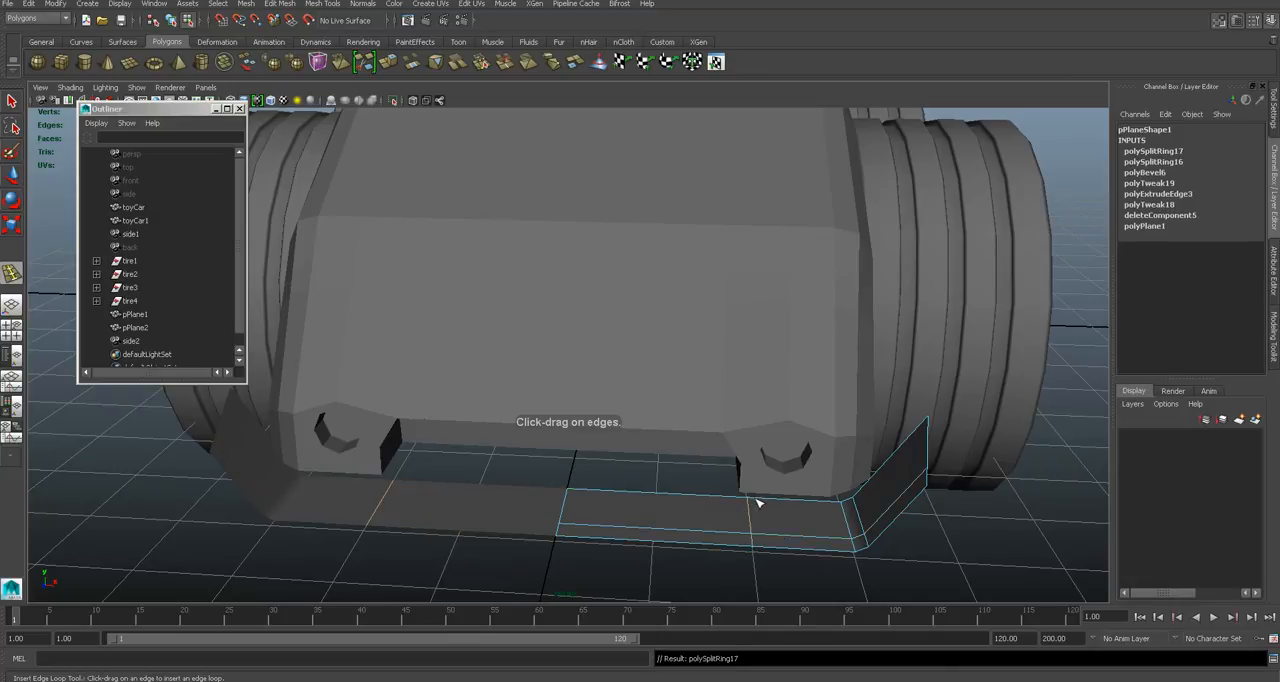
pyautogui.click(760, 503)
pyautogui.keyDown('alt'); pyautogui.moveTo(757, 520); pyautogui.dragTo(730, 491); pyautogui.keyUp('alt')
pyautogui.press('q')
# - Select all faces of the splitter half and extrude them to give the splitter thickness
pyautogui.moveTo(730, 491); pyautogui.dragTo(785, 378, button='right')
pyautogui.scroll(3, 732, 522)
pyautogui.keyDown('alt'); pyautogui.moveTo(774, 511); pyautogui.dragTo(757, 484); pyautogui.keyUp('alt')
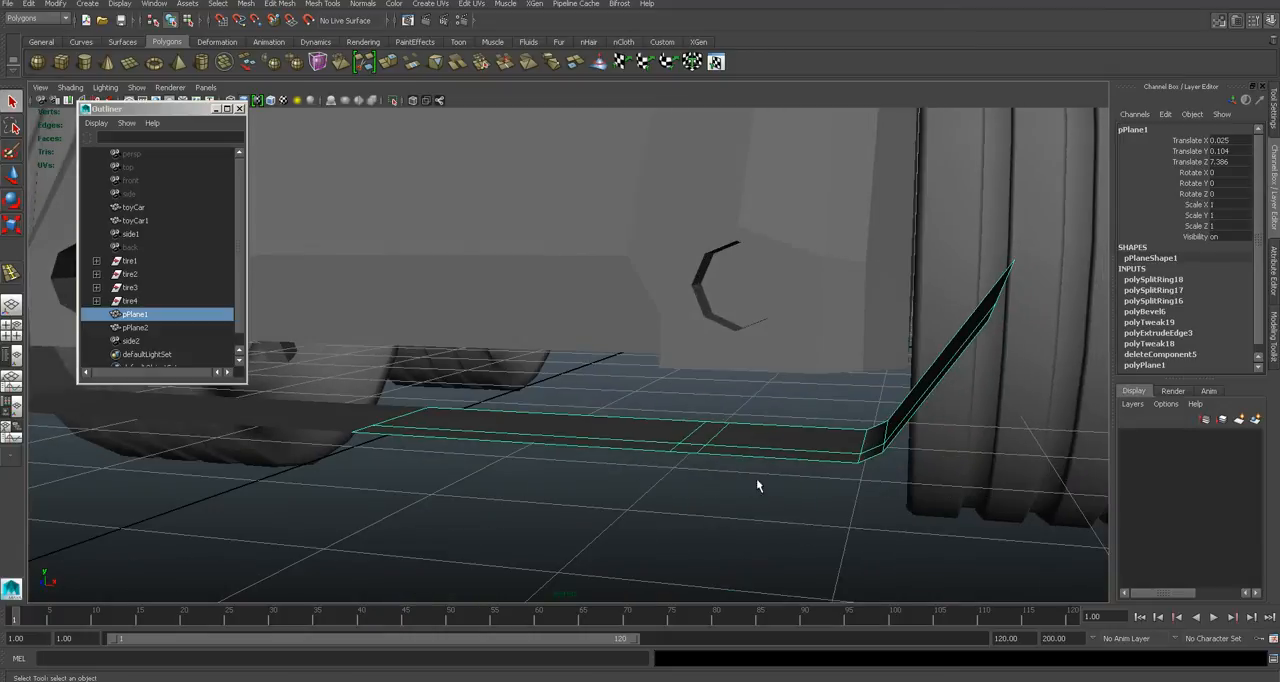
pyautogui.moveTo(697, 431); pyautogui.dragTo(671, 449, button='right')
pyautogui.keyDown('alt'); pyautogui.moveTo(671, 449); pyautogui.dragTo(576, 461); pyautogui.keyUp('alt')
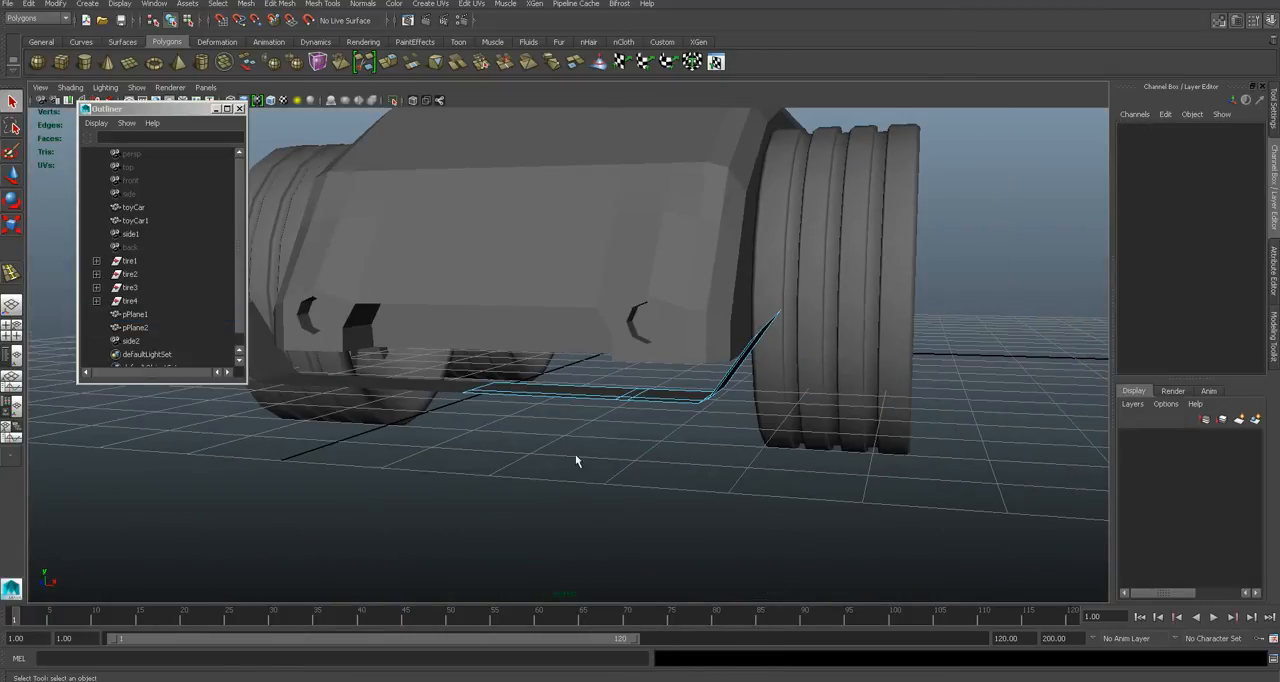
pyautogui.moveTo(499, 288); pyautogui.dragTo(950, 526)
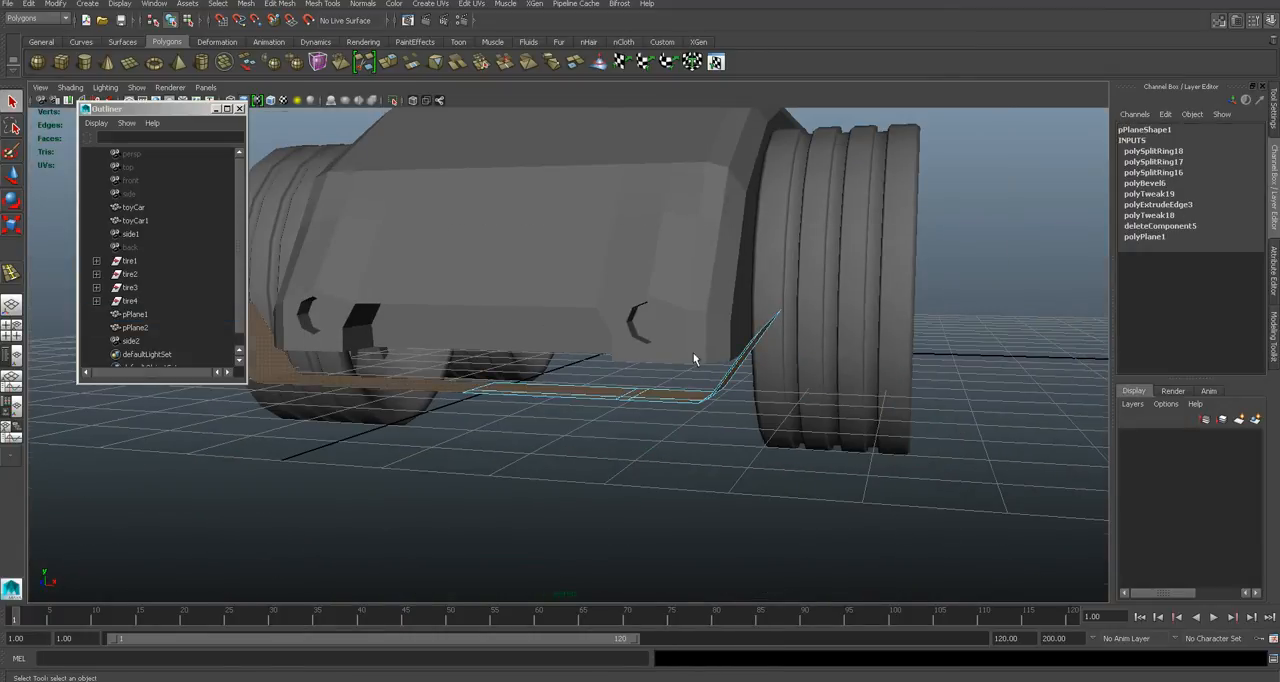
pyautogui.scroll(2, 694, 358)
pyautogui.click(322, 4)
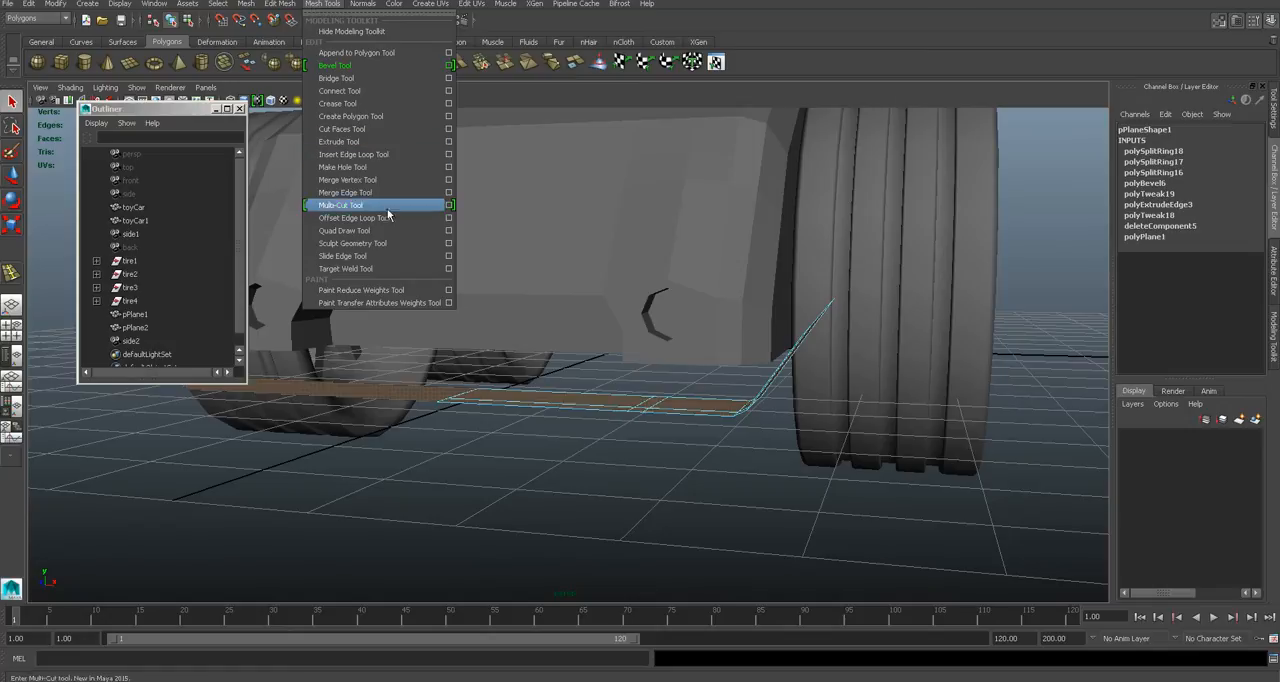
pyautogui.click(365, 141)
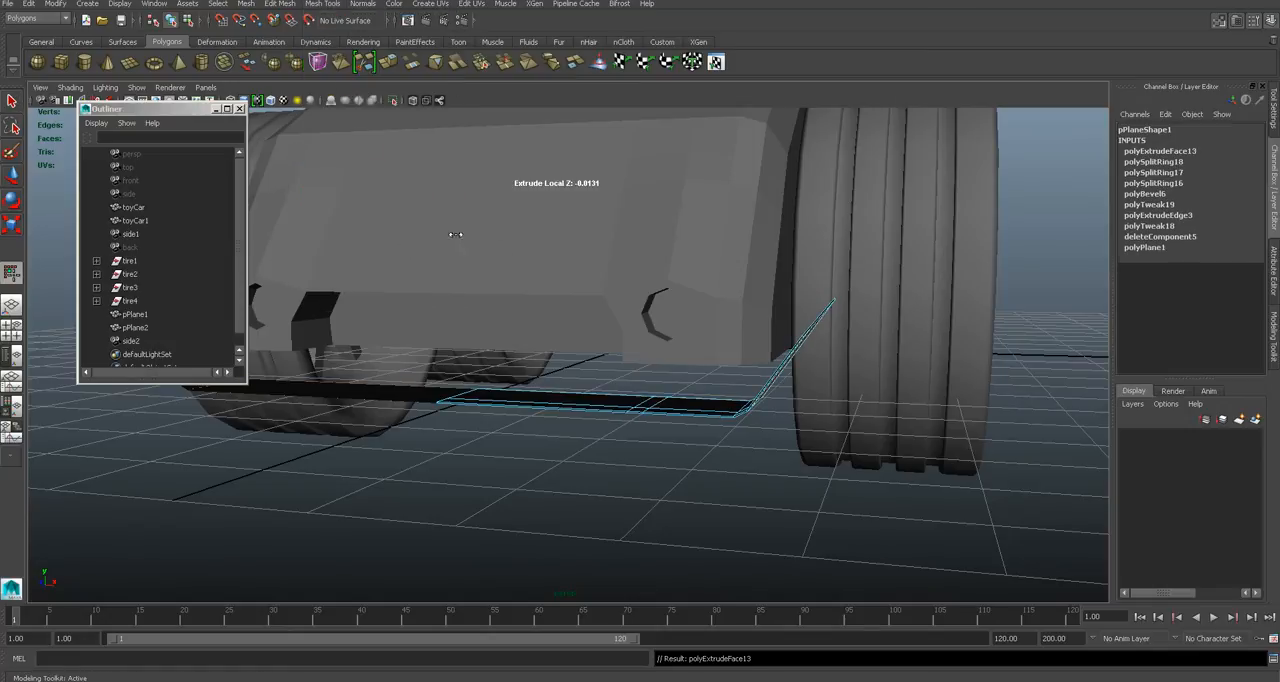
pyautogui.moveTo(644, 397); pyautogui.dragTo(650, 397)
pyautogui.moveTo(664, 390); pyautogui.dragTo(709, 360, button='right')
# - Extrude the narrow face between the two crosswise loops upward into a thin support fin with a backward-sloping front
pyautogui.click(728, 469)
pyautogui.keyDown('alt'); pyautogui.moveTo(728, 469); pyautogui.dragTo(689, 466); pyautogui.keyUp('alt')
pyautogui.click(796, 469)
pyautogui.moveTo(689, 466); pyautogui.dragTo(692, 412, button='right')
pyautogui.click(682, 466)
pyautogui.hotkey('ctrl', 'e')
pyautogui.moveTo(682, 445); pyautogui.dragTo(682, 403)
pyautogui.keyDown('alt'); pyautogui.moveTo(742, 462); pyautogui.dragTo(628, 449); pyautogui.keyUp('alt')
pyautogui.keyDown('alt'); pyautogui.moveTo(343, 412); pyautogui.dragTo(543, 420, button='middle'); pyautogui.keyUp('alt')
pyautogui.keyDown('alt'); pyautogui.moveTo(400, 400); pyautogui.dragTo(407, 336, button='right'); pyautogui.keyUp('alt')
pyautogui.keyDown('alt'); pyautogui.moveTo(484, 417); pyautogui.dragTo(630, 412, button='middle'); pyautogui.keyUp('alt')
pyautogui.keyDown('alt'); pyautogui.moveTo(520, 415); pyautogui.dragTo(600, 420, button='right'); pyautogui.keyUp('alt')
pyautogui.click(560, 420)
pyautogui.moveTo(531, 423); pyautogui.dragTo(565, 415)
pyautogui.keyDown('alt'); pyautogui.moveTo(583, 480); pyautogui.dragTo(553, 422); pyautogui.keyUp('alt')
pyautogui.keyDown('alt'); pyautogui.moveTo(553, 422); pyautogui.dragTo(664, 323, button='middle'); pyautogui.keyUp('alt')
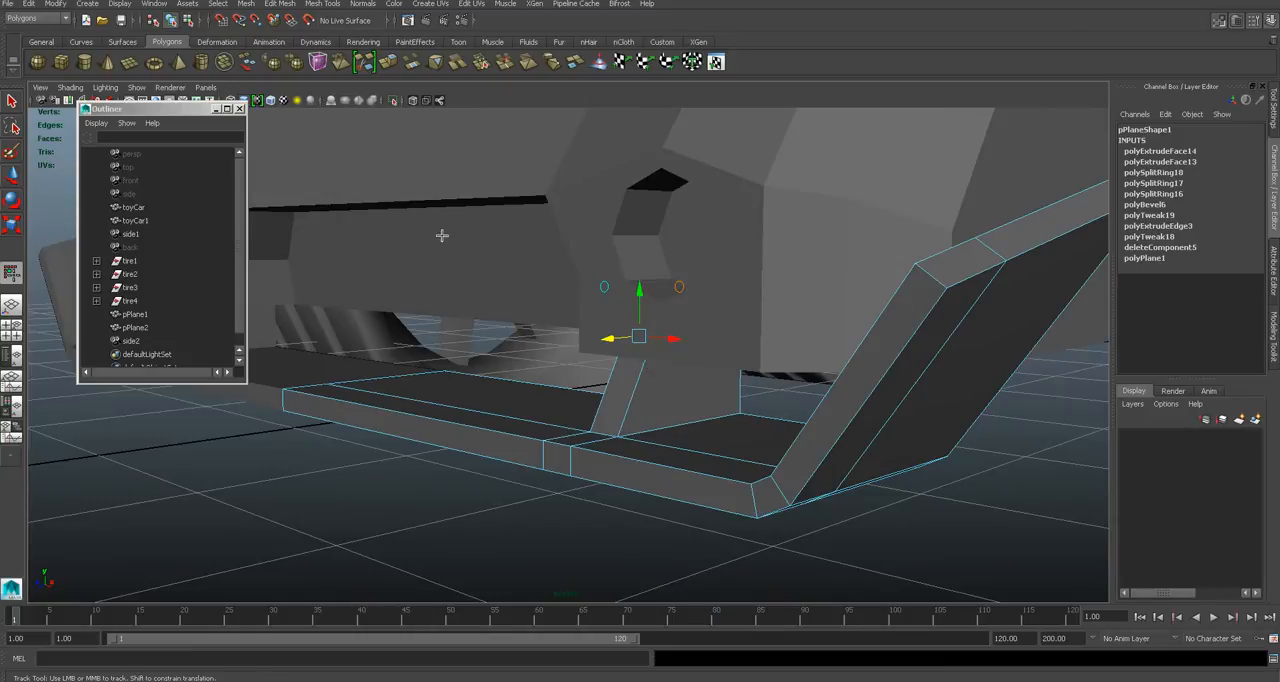
# - Insert an edge loop around the fin at mid-height and move its front edge to bend the fin's front profile
pyautogui.click(323, 3)
pyautogui.click(370, 160)
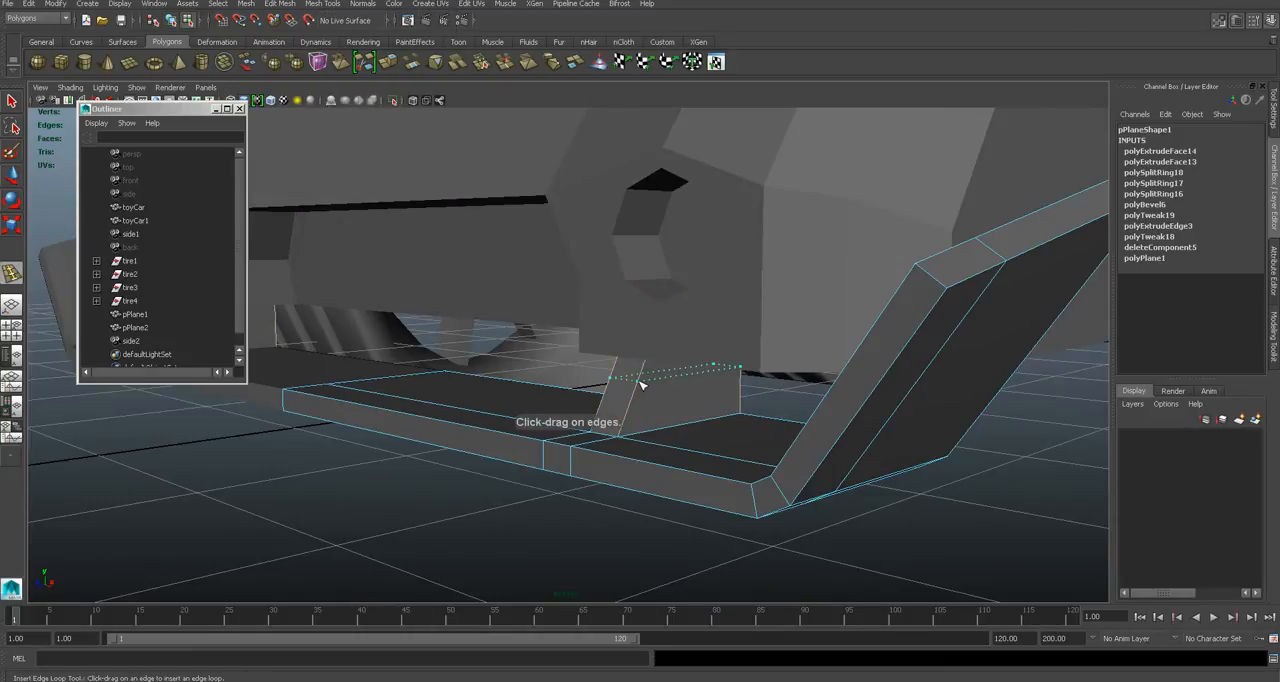
pyautogui.click(641, 383)
pyautogui.press('q')
pyautogui.press('w')
pyautogui.moveTo(612, 386); pyautogui.dragTo(723, 400)
pyautogui.moveTo(815, 388); pyautogui.dragTo(818, 368, button='right')
# - Try to bevel the front side edges of the splitter's support fin with the Bevel tool
pyautogui.press('q')
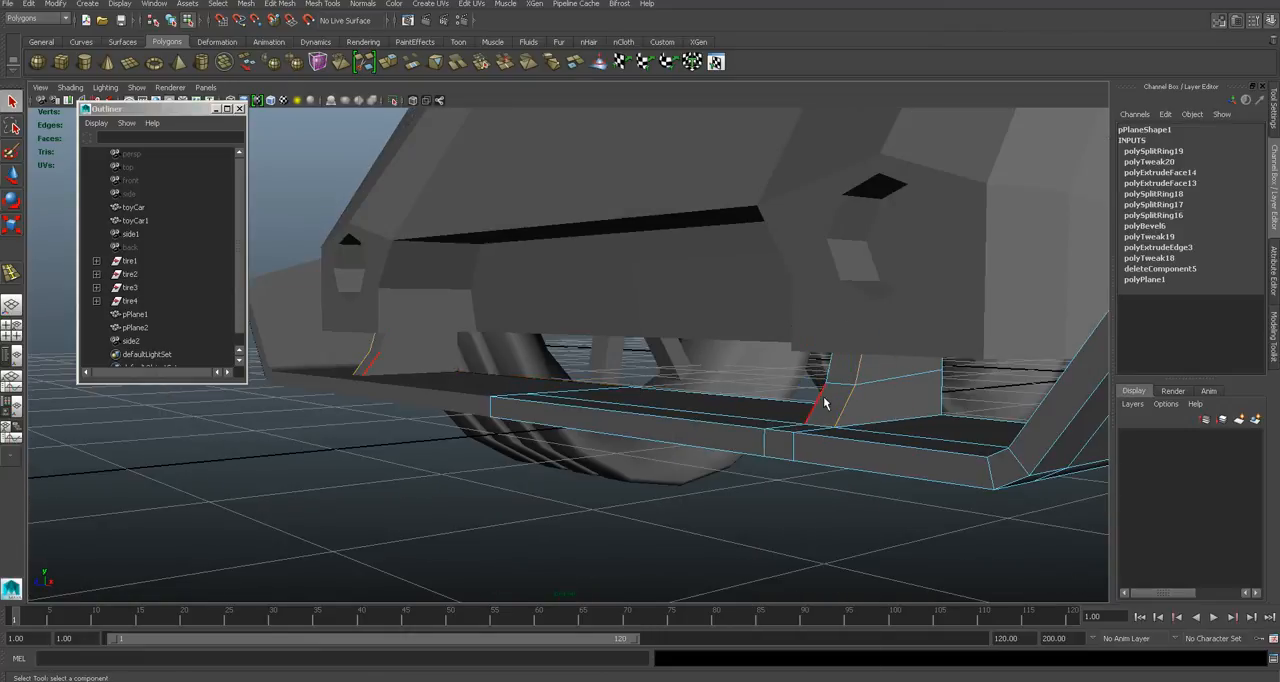
pyautogui.keyDown('alt'); pyautogui.moveTo(818, 403); pyautogui.dragTo(700, 415); pyautogui.keyUp('alt')
pyautogui.click(279, 3)
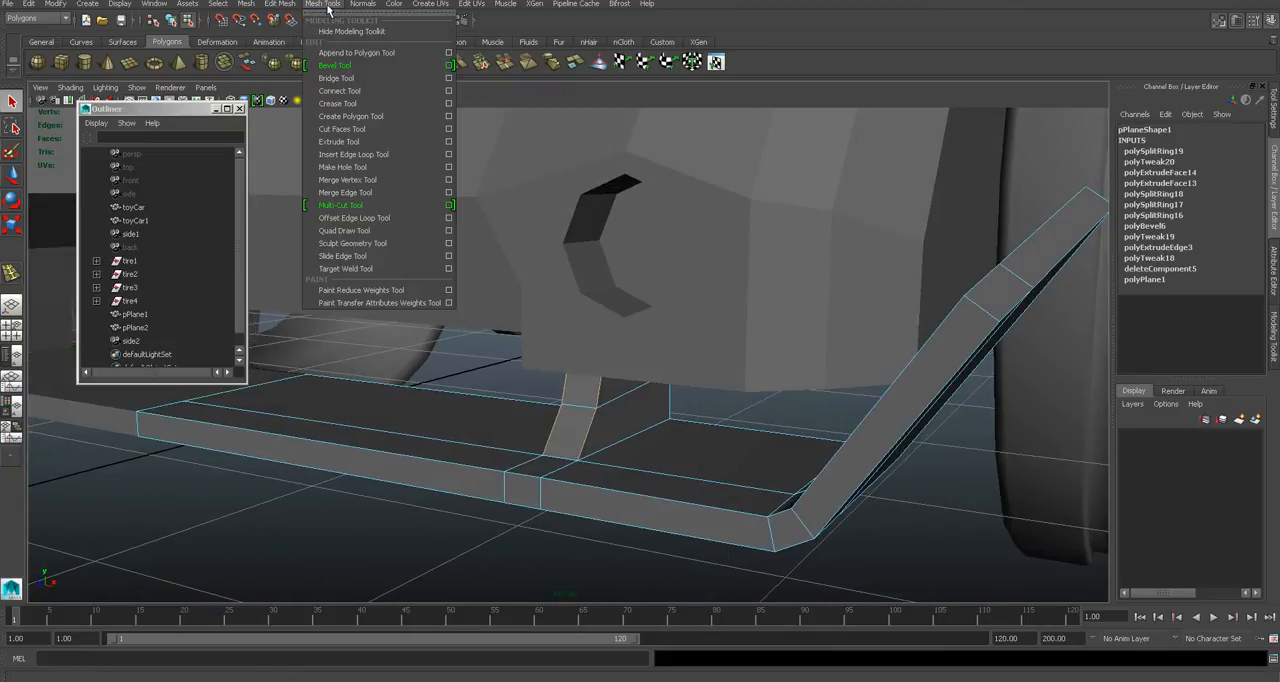
pyautogui.click(330, 63)
pyautogui.moveTo(608, 419); pyautogui.dragTo(643, 418)
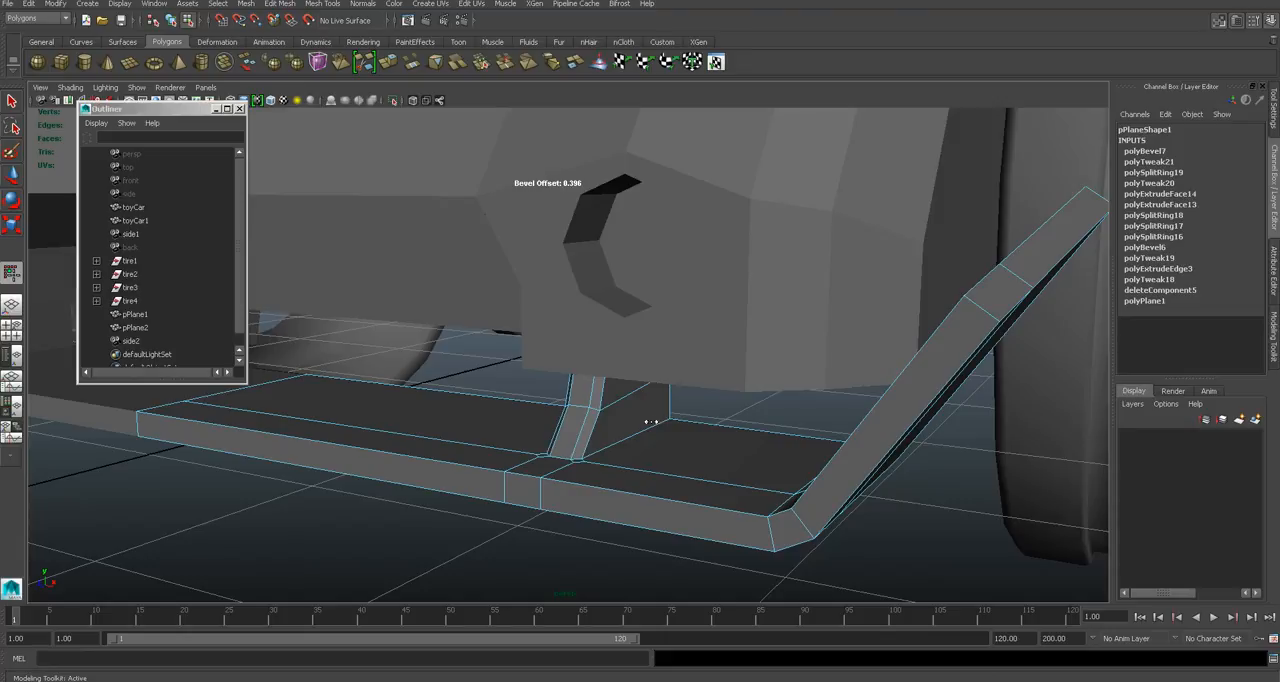
pyautogui.keyDown('alt'); pyautogui.moveTo(650, 422); pyautogui.dragTo(659, 379, button='middle'); pyautogui.keyUp('alt')
pyautogui.keyDown('alt'); pyautogui.moveTo(667, 388); pyautogui.dragTo(702, 403, button='right'); pyautogui.keyUp('alt')
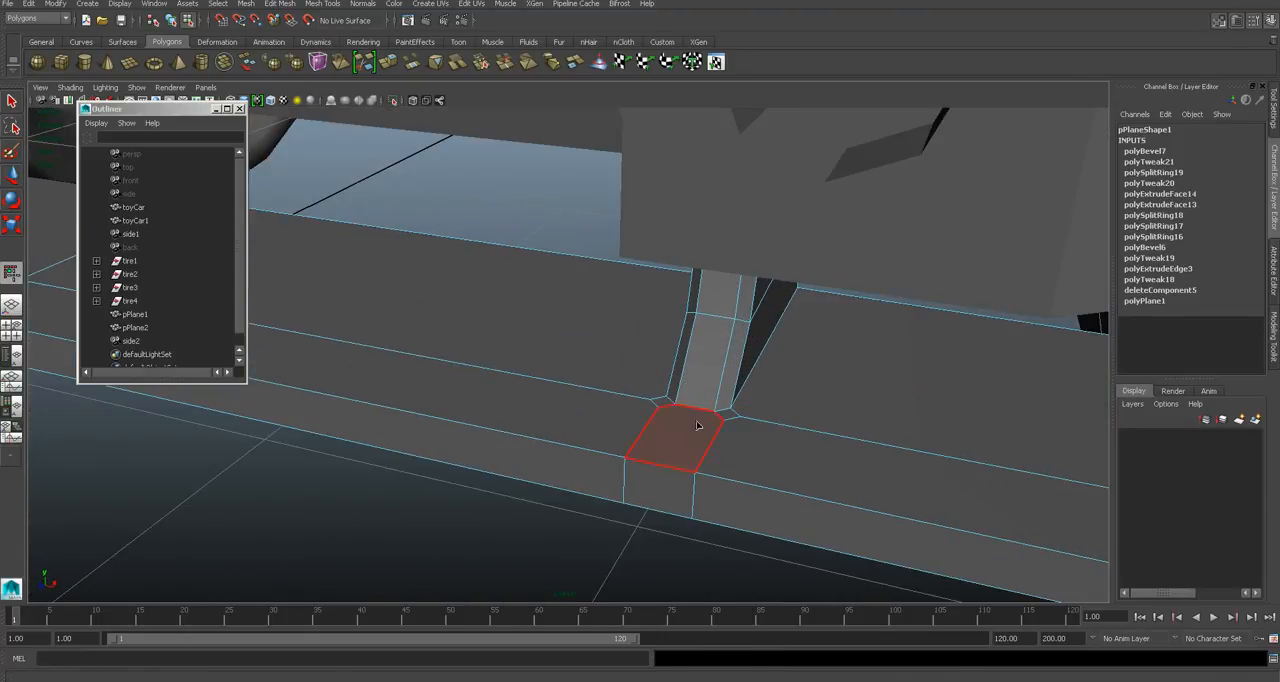
# - Undo the bevel on the support fin
pyautogui.click(672, 430)
pyautogui.click(600, 432)
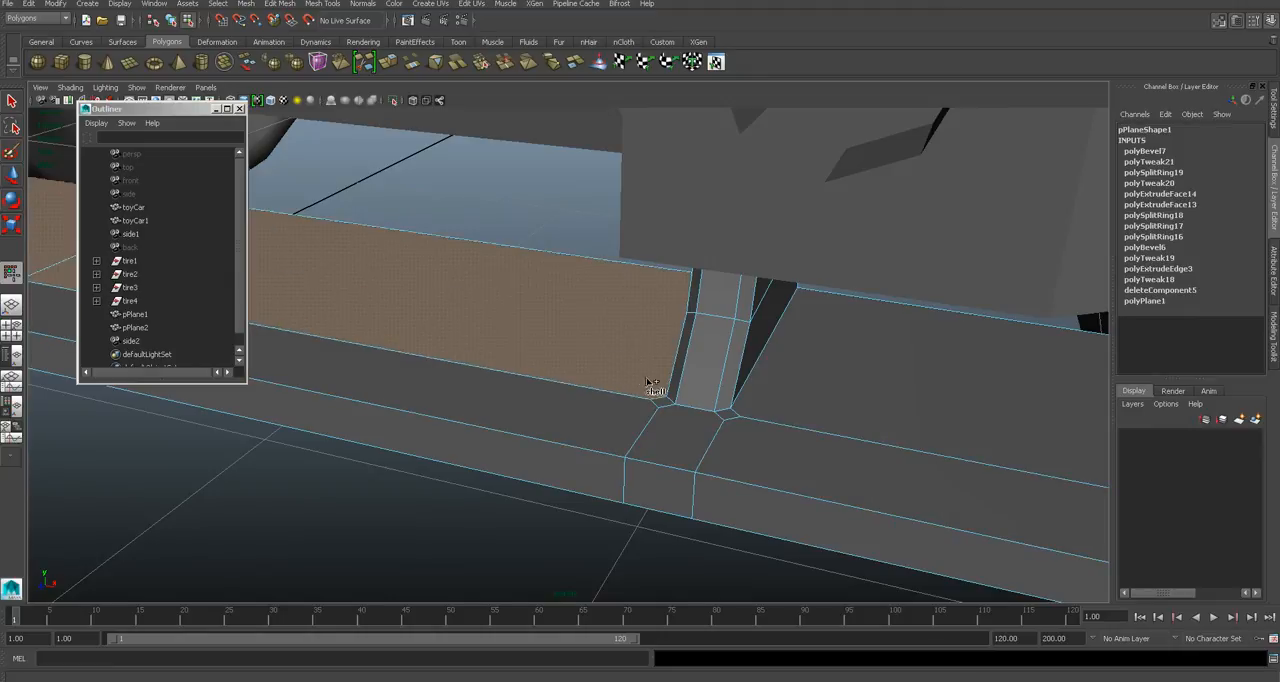
pyautogui.click(745, 405)
pyautogui.keyDown('alt'); pyautogui.moveTo(729, 431); pyautogui.dragTo(712, 428); pyautogui.keyUp('alt')
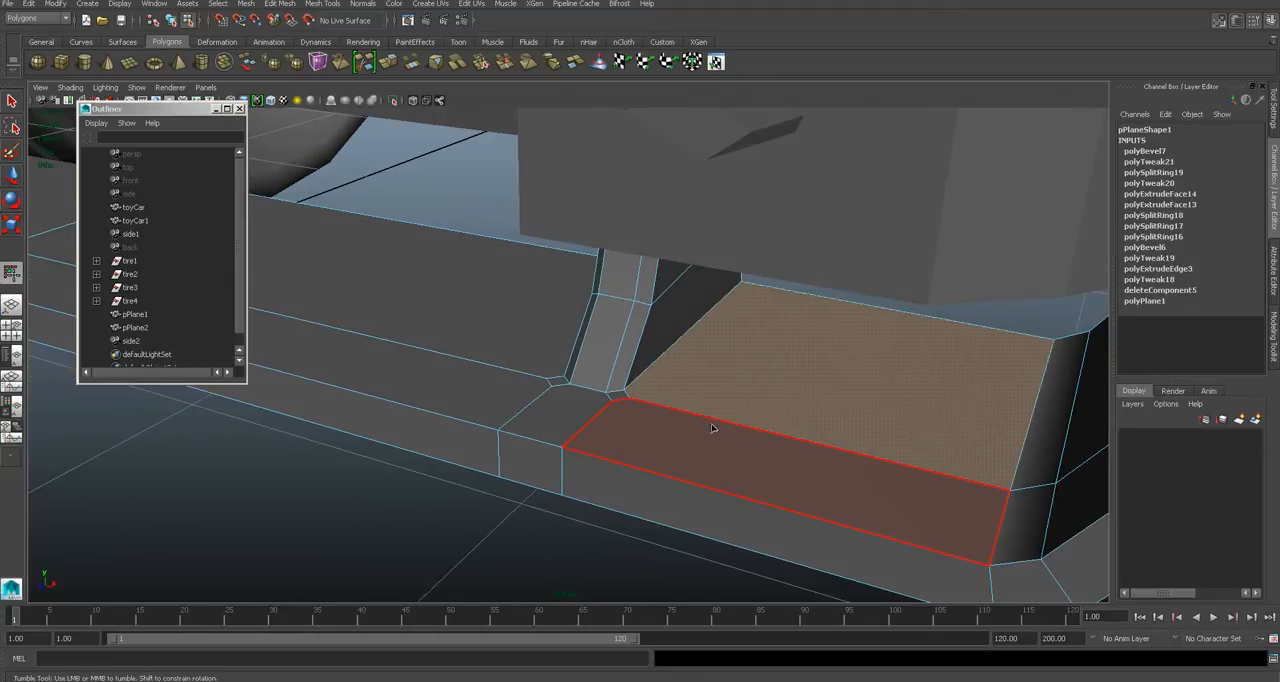
pyautogui.hotkey('ctrl', 'z')
pyautogui.hotkey('ctrl', 'z')
pyautogui.hotkey('ctrl', 'z')
pyautogui.hotkey('ctrl', 'z')
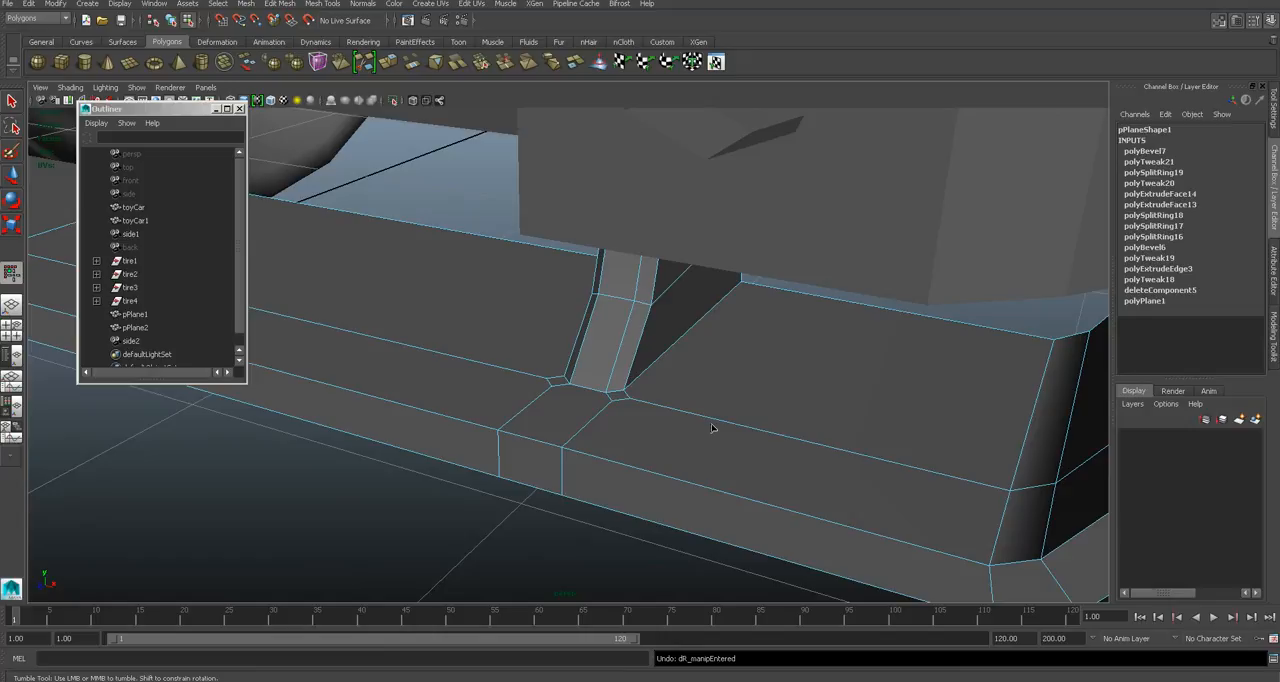
pyautogui.hotkey('ctrl', 'z')
# - Insert an edge loop close to each side of the support fin, running through the fin and the splitter base
pyautogui.moveTo(588, 350); pyautogui.dragTo(640, 340, button='right')
pyautogui.click(322, 4)
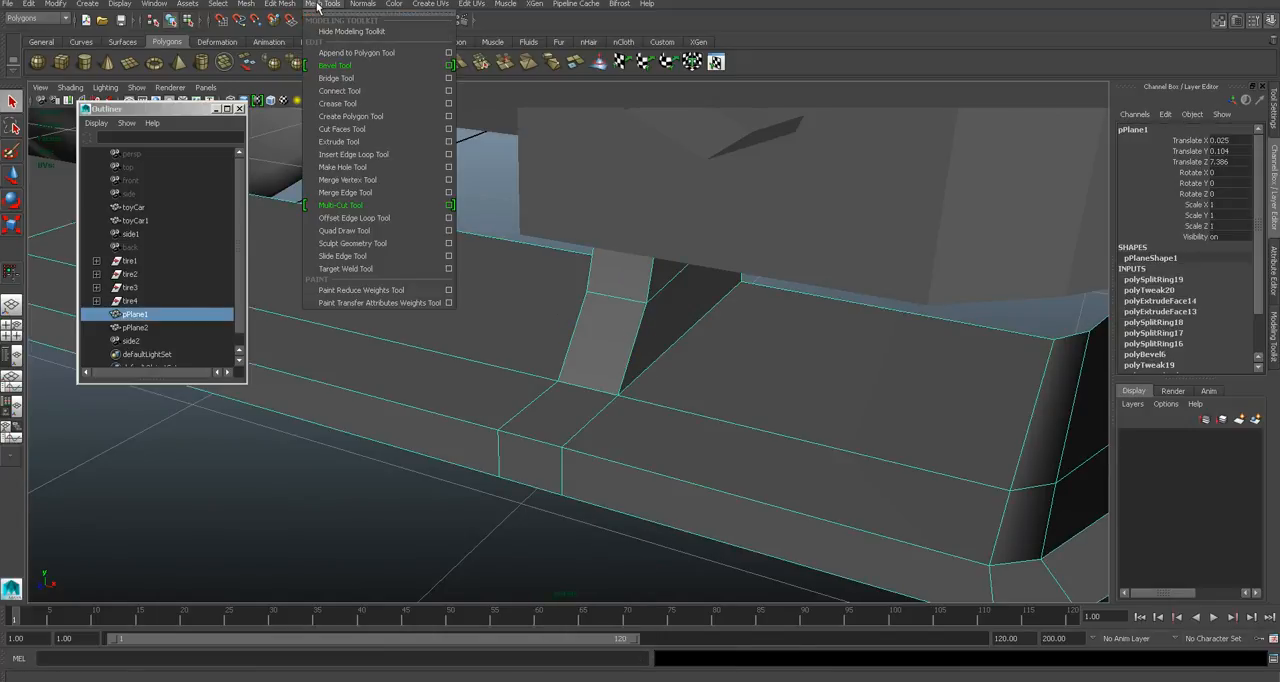
pyautogui.click(385, 152)
pyautogui.click(640, 305)
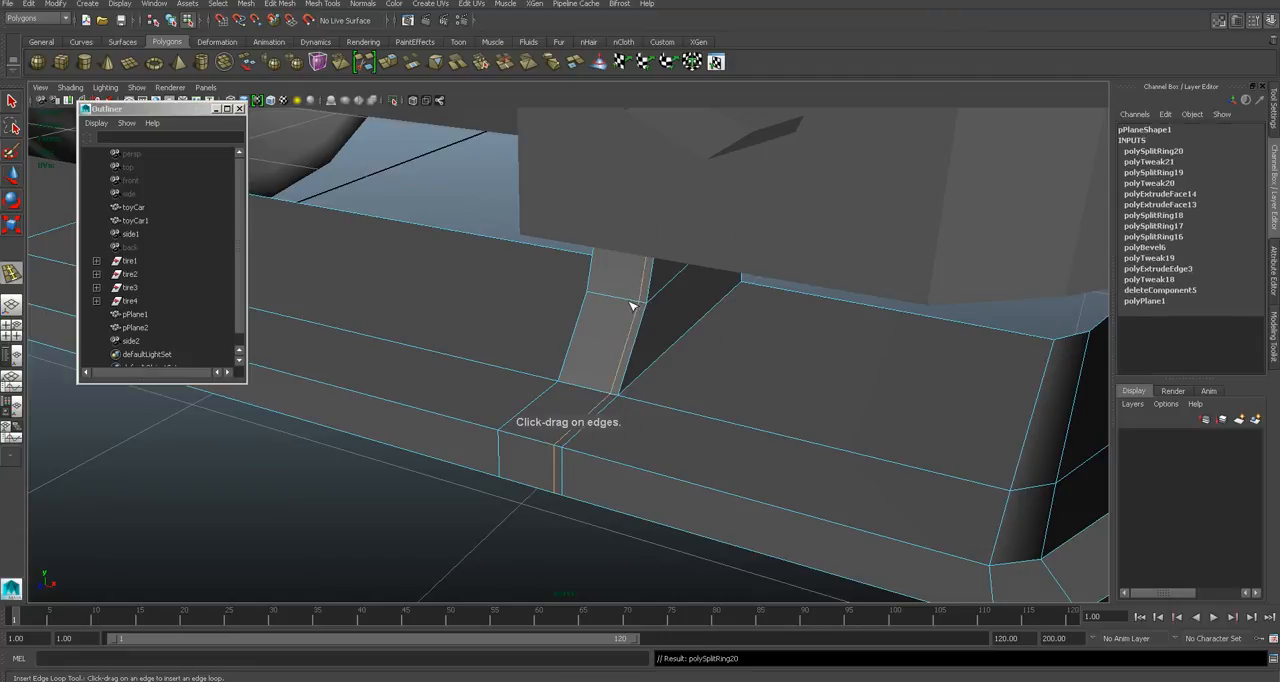
pyautogui.click(596, 297)
# - Select the fin's two outer front edges and move them back to chamfer its front
pyautogui.press('q')
pyautogui.moveTo(608, 326); pyautogui.dragTo(647, 328, button='right')
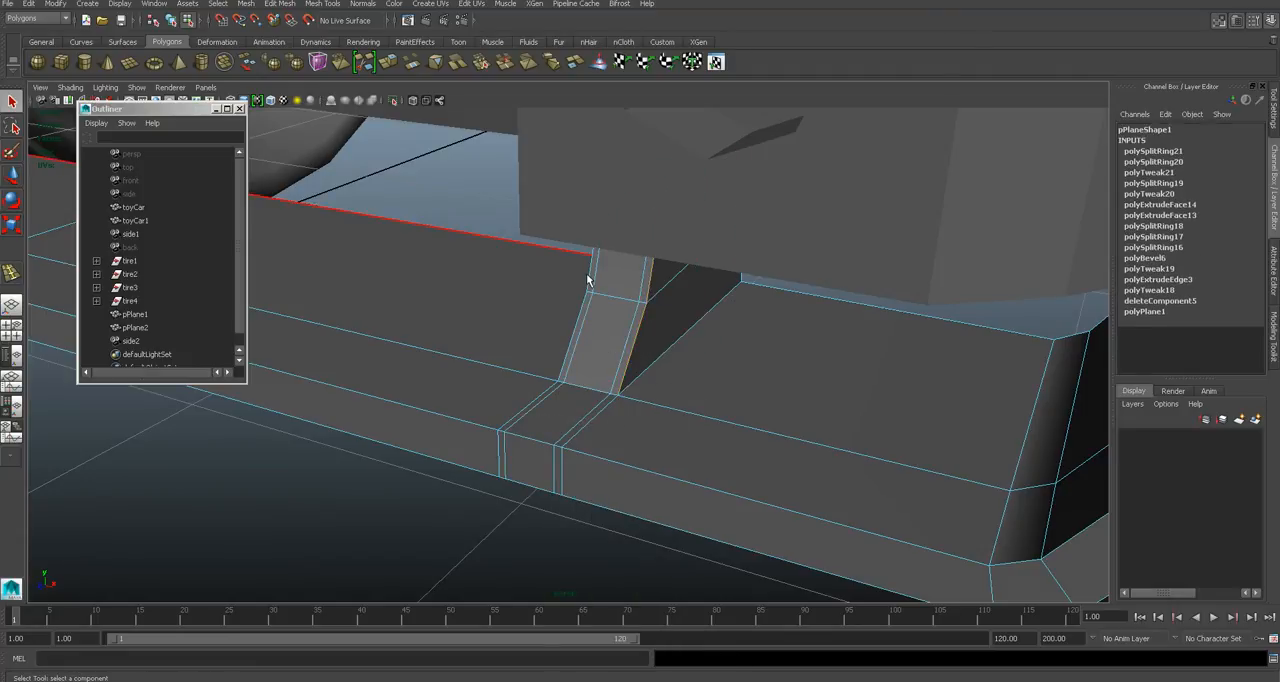
pyautogui.click(584, 313)
pyautogui.press('w')
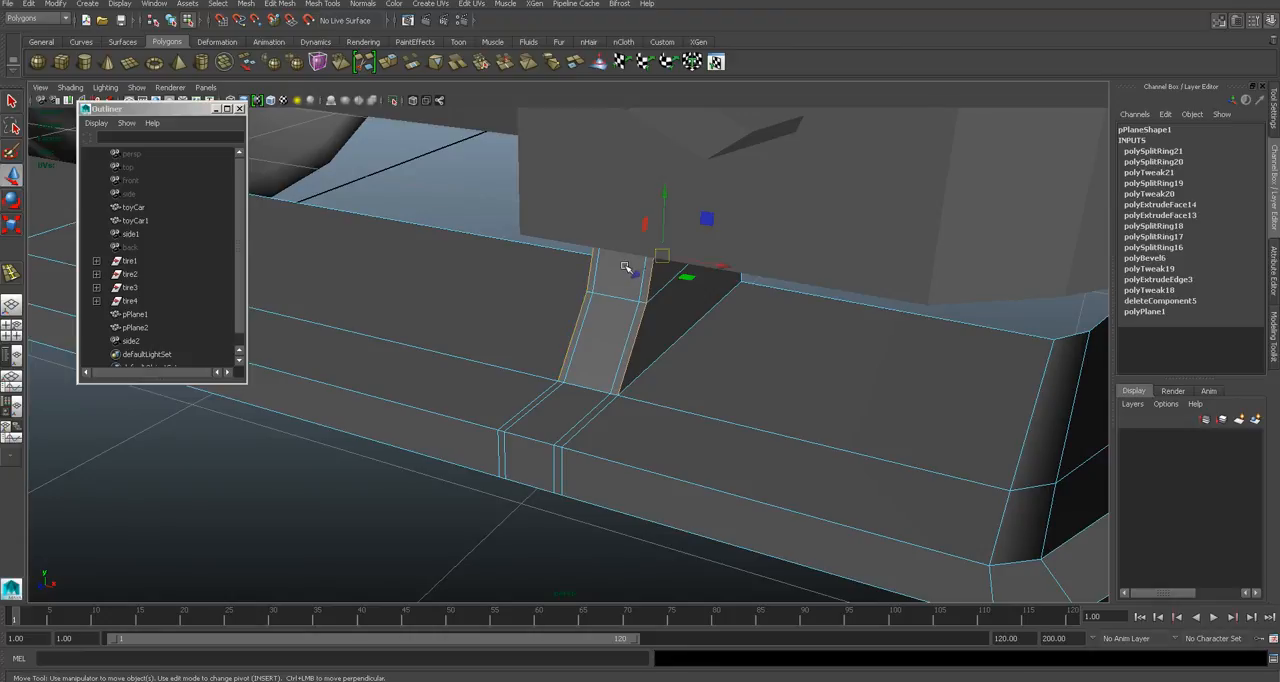
pyautogui.moveTo(648, 272); pyautogui.dragTo(703, 297)
pyautogui.moveTo(786, 286); pyautogui.dragTo(842, 268, button='right')
# - Review the whole car in object mode and compare it with the reference photo in the browser
pyautogui.click(693, 405)
pyautogui.scroll(5, 680, 419)
pyautogui.scroll(-6, 677, 421)
pyautogui.keyDown('alt'); pyautogui.moveTo(676, 422); pyautogui.dragTo(506, 370); pyautogui.keyUp('alt')
pyautogui.moveTo(794, 517); pyautogui.dragTo(795, 518)
pyautogui.click(500, 550)
pyautogui.keyDown('alt'); pyautogui.moveTo(475, 550); pyautogui.dragTo(601, 602); pyautogui.keyUp('alt')
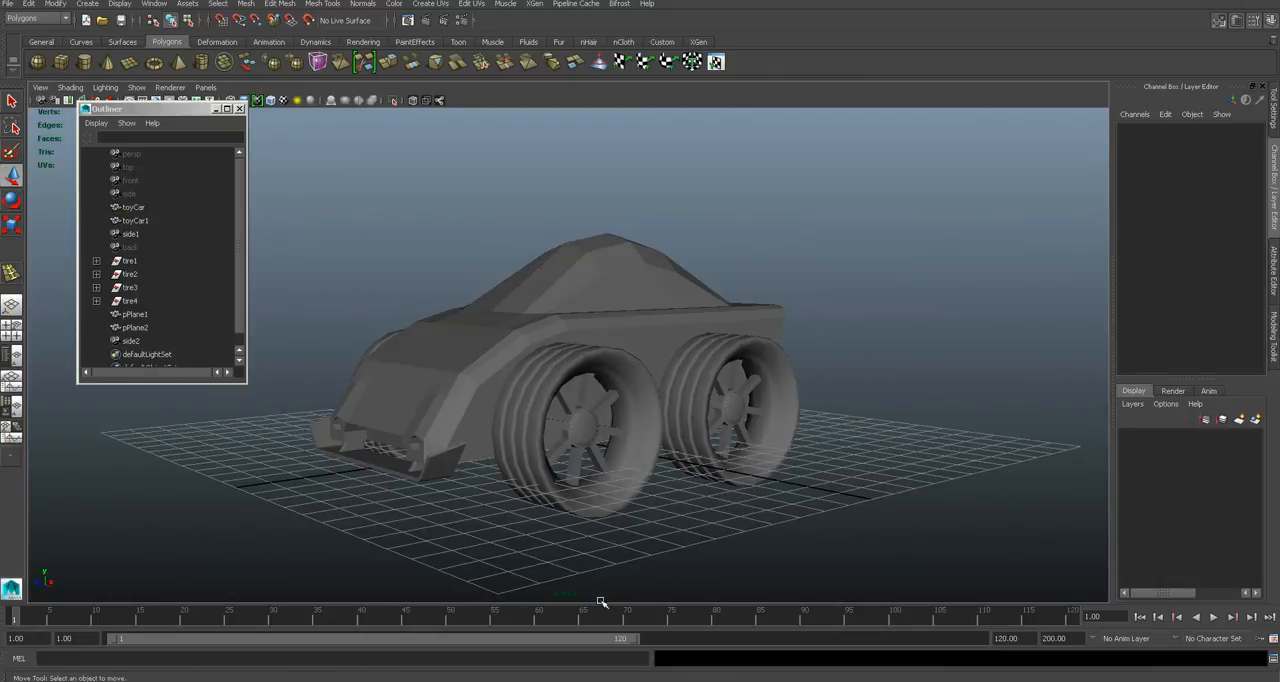
pyautogui.hotkey('alt', 'Tab')
pyautogui.click(997, 354)
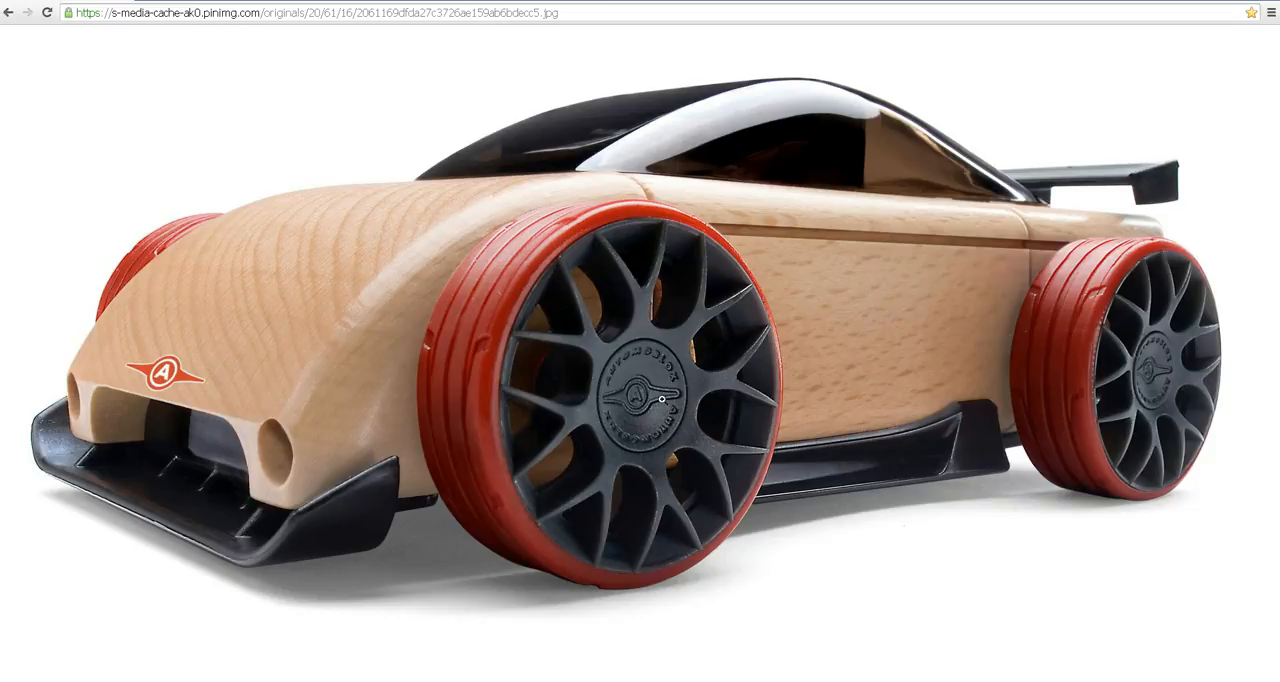
pyautogui.hotkey('alt', 'Tab')
# - Draw a polygon plane about 10 by 1.15 units behind the car in the top view and set its width subdivisions to 2
pyautogui.press('space')
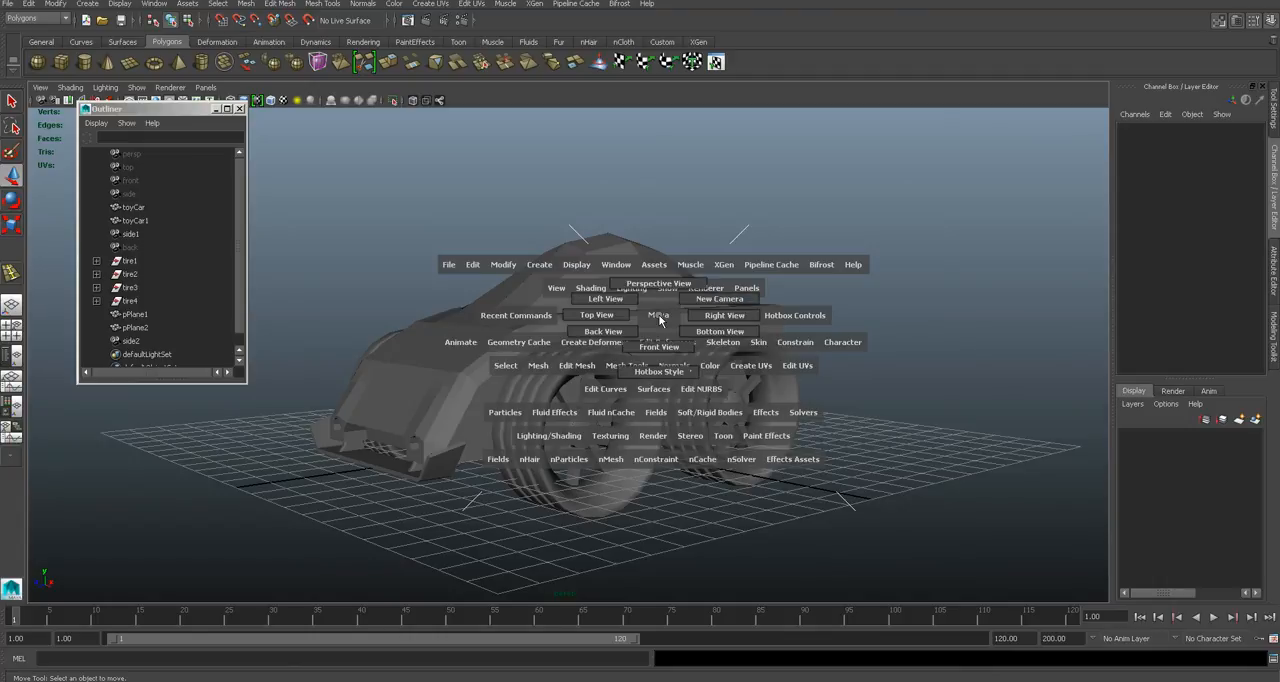
pyautogui.click(659, 346)
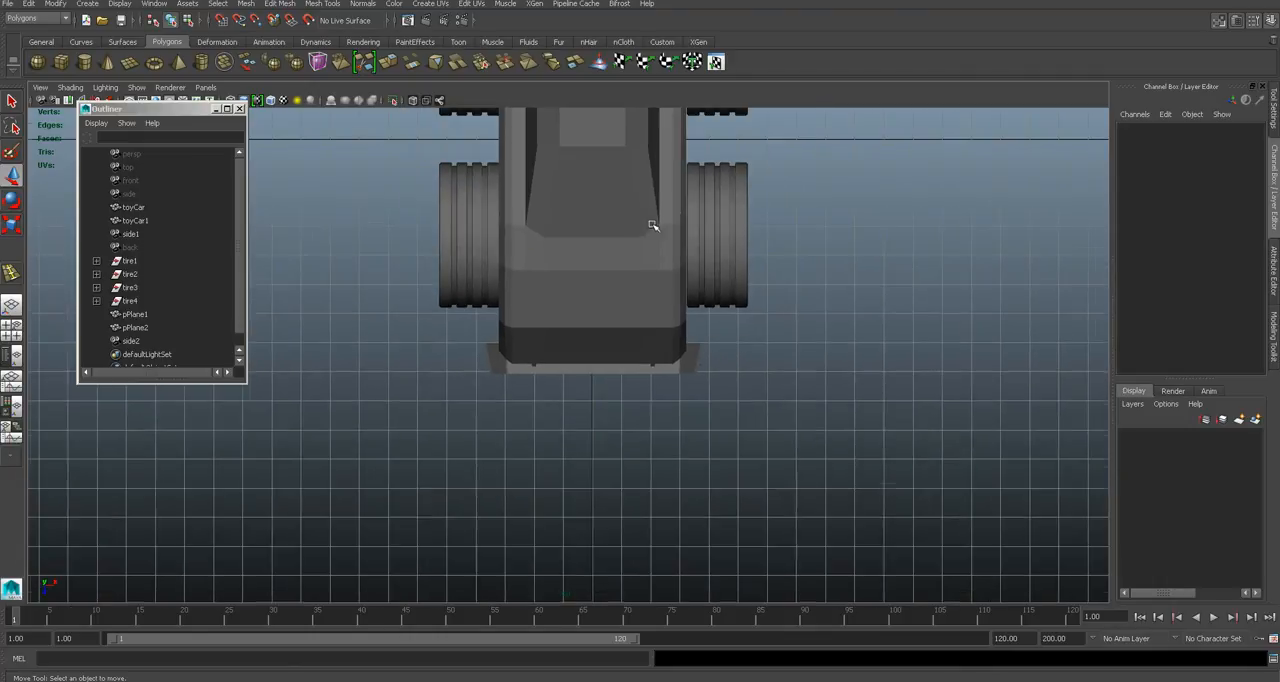
pyautogui.click(130, 63)
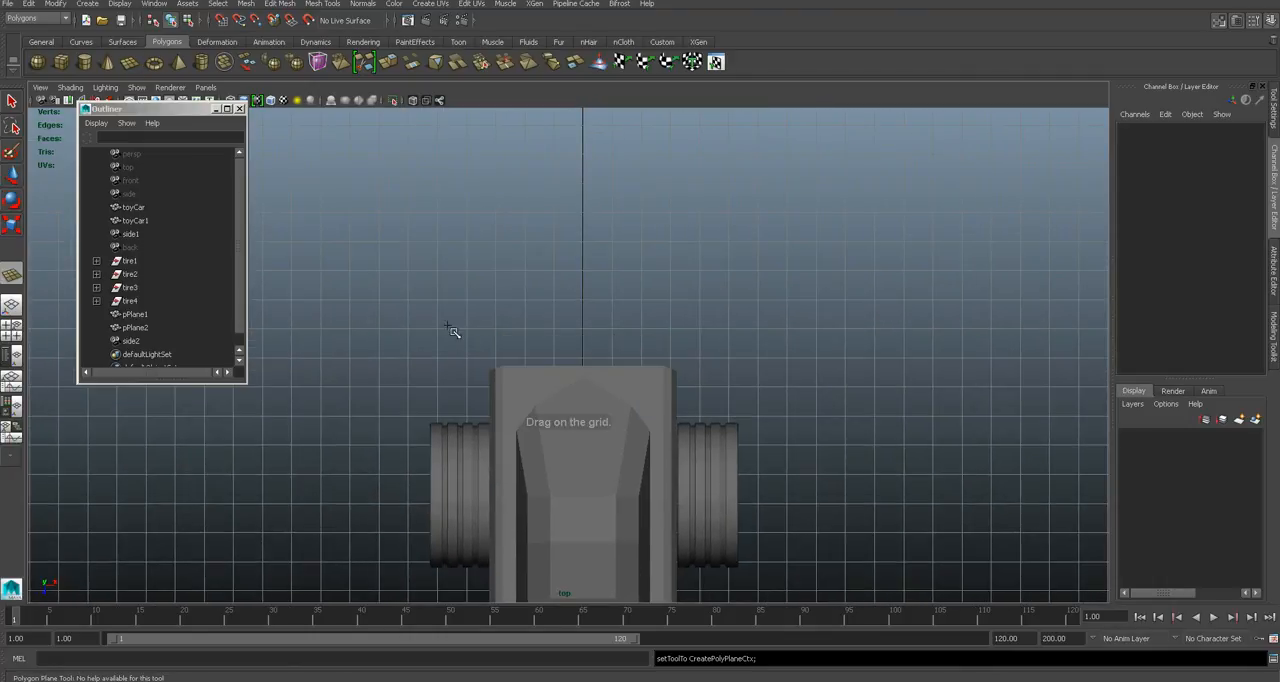
pyautogui.moveTo(440, 332); pyautogui.dragTo(730, 364)
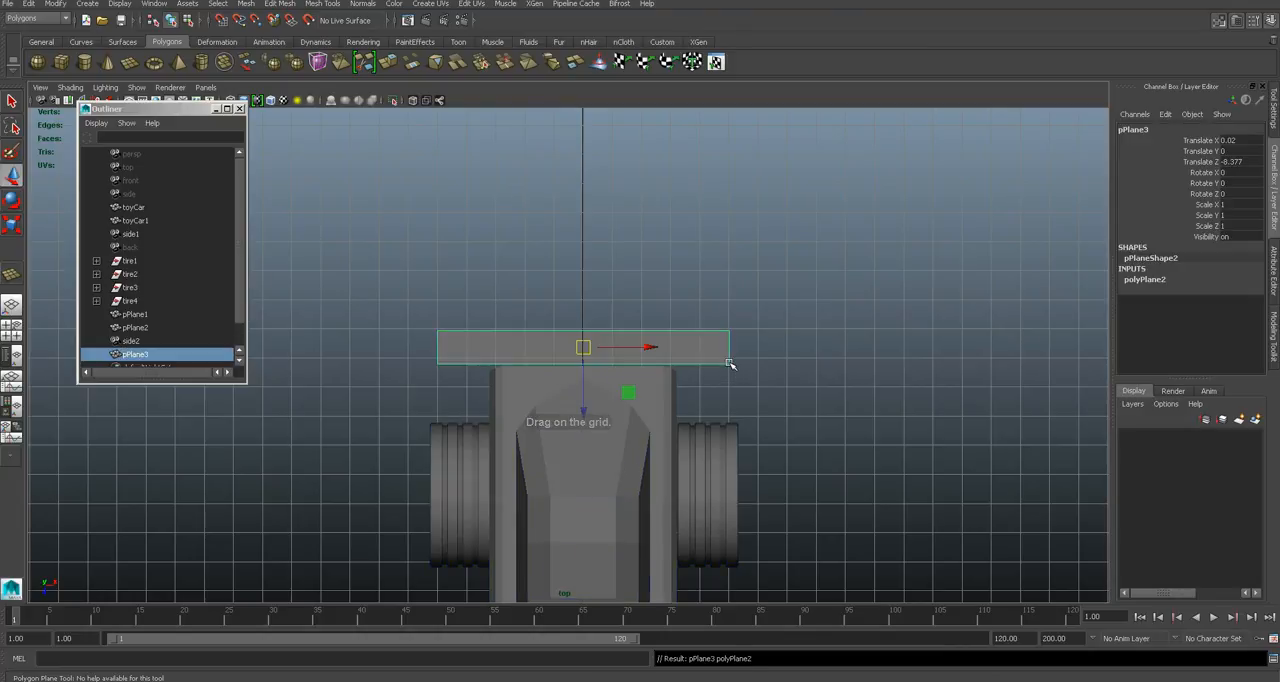
pyautogui.click(1268, 277)
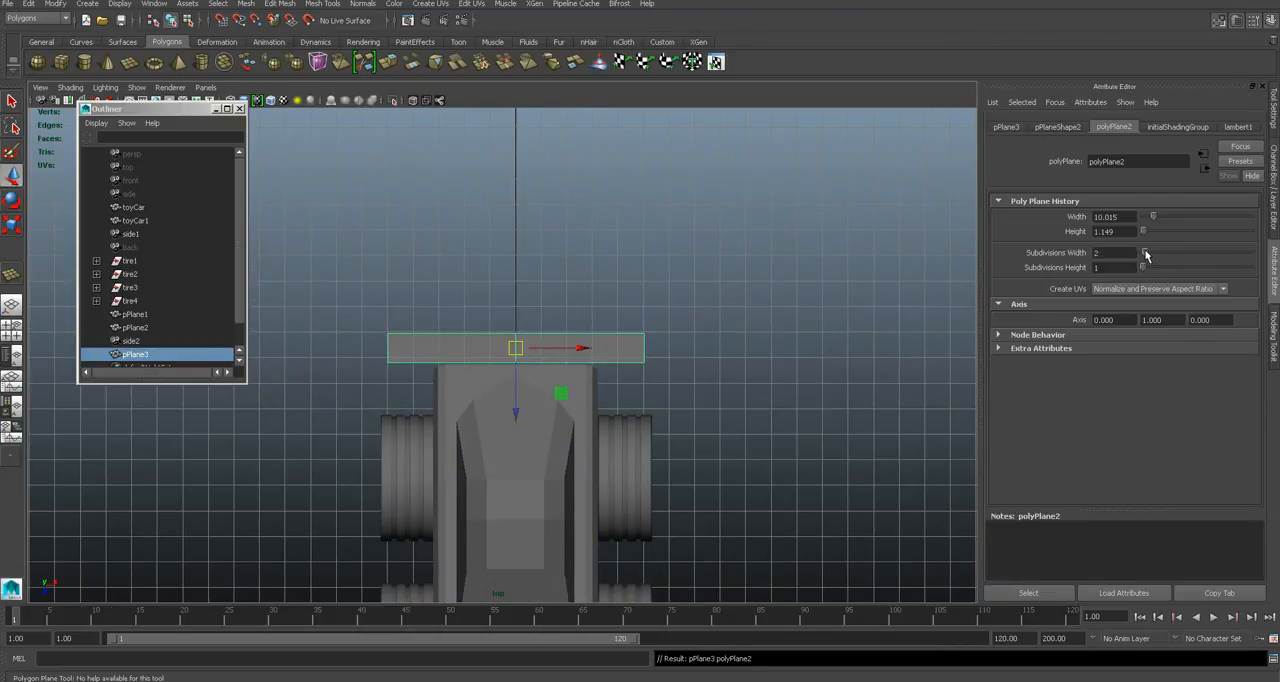
# - Delete the face on one side of the new plane's centre line, keeping a single half
pyautogui.moveTo(528, 359)
pyautogui.keyDown('alt'); pyautogui.mouseDown(button='right')
pyautogui.moveTo(546, 359)
pyautogui.moveTo(526, 347)
pyautogui.moveTo(529, 377)
pyautogui.mouseUp(button='right'); pyautogui.keyUp('alt')
pyautogui.moveTo(350, 319); pyautogui.dragTo(420, 378)
pyautogui.press('Delete')
pyautogui.moveTo(594, 326); pyautogui.dragTo(651, 309, button='right')
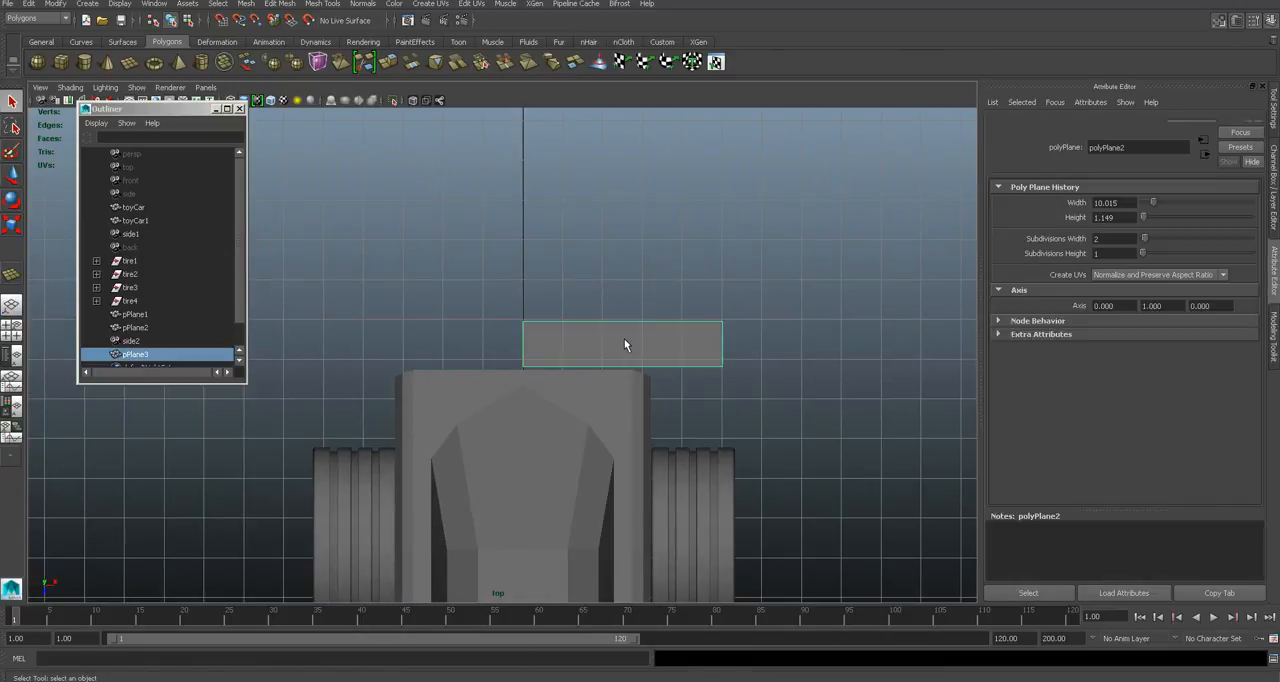
# - Duplicate the remaining plane half as an instance and mirror it with a Scale X of -1
pyautogui.click(30, 4)
pyautogui.click(100, 316)
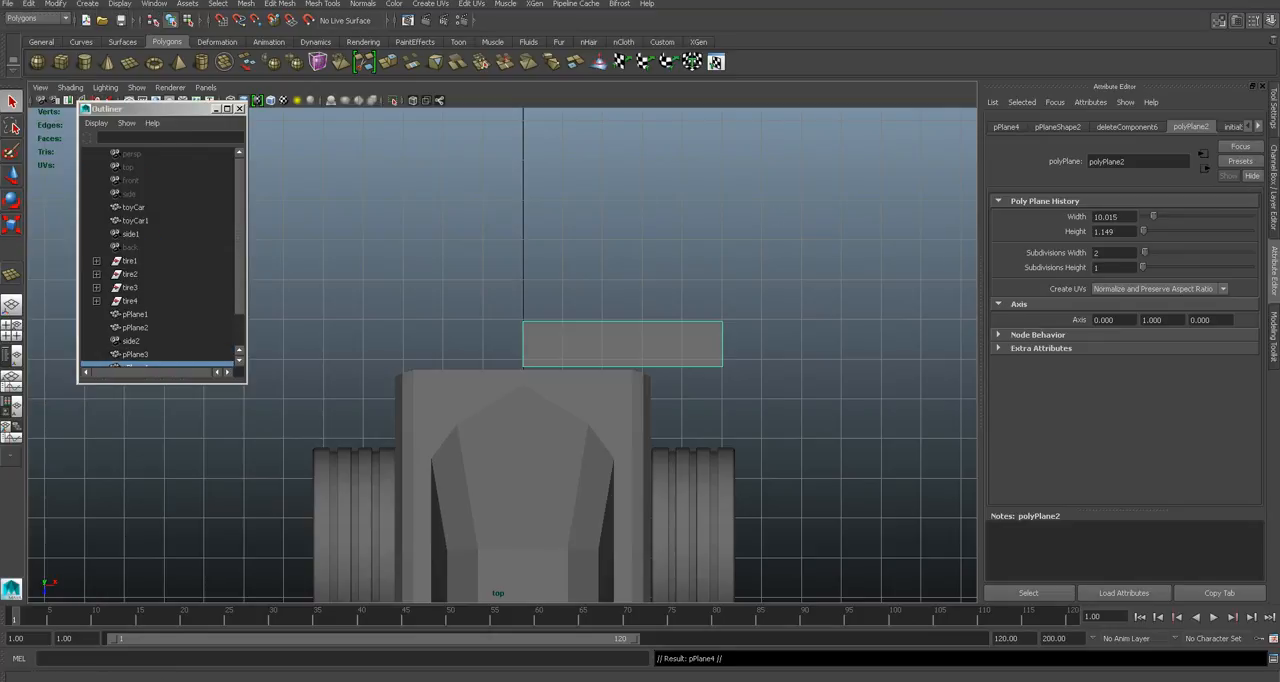
pyautogui.click(1274, 165)
pyautogui.write('-1')
pyautogui.press('Return')
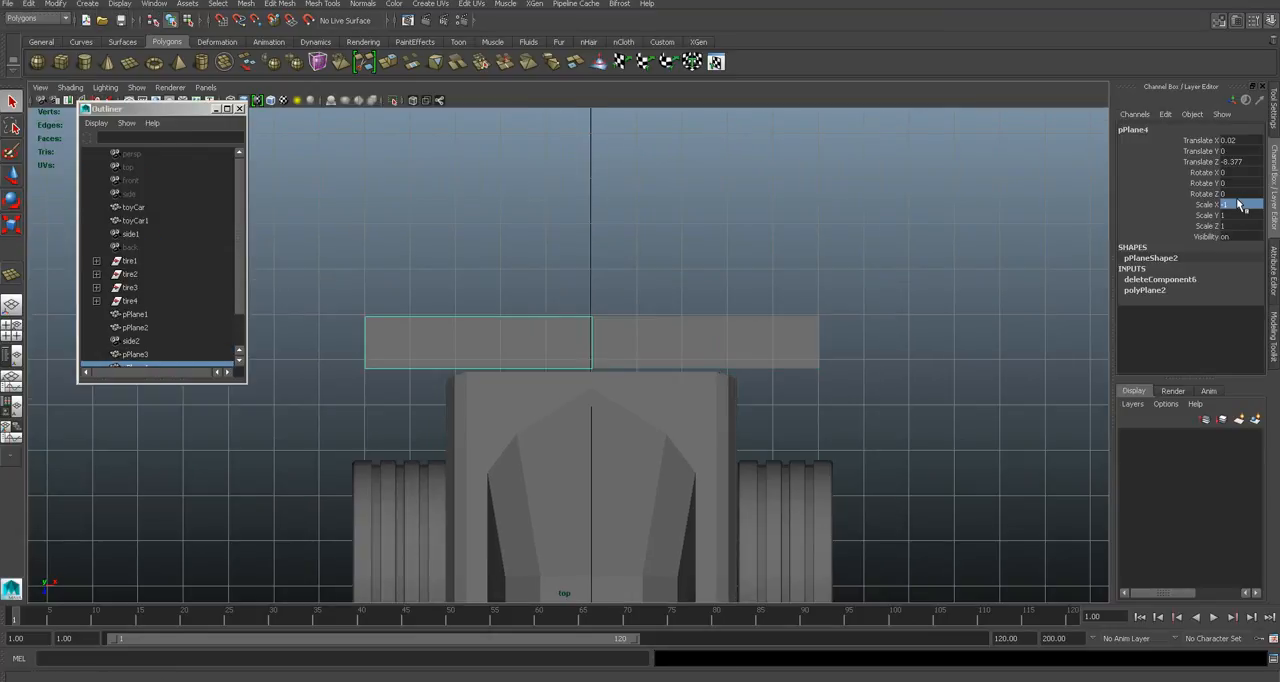
# - Raise both plane halves in the perspective view to spoiler height above the car's rear, checking the reference photo
pyautogui.press('space')
pyautogui.moveTo(735, 347); pyautogui.dragTo(643, 340)
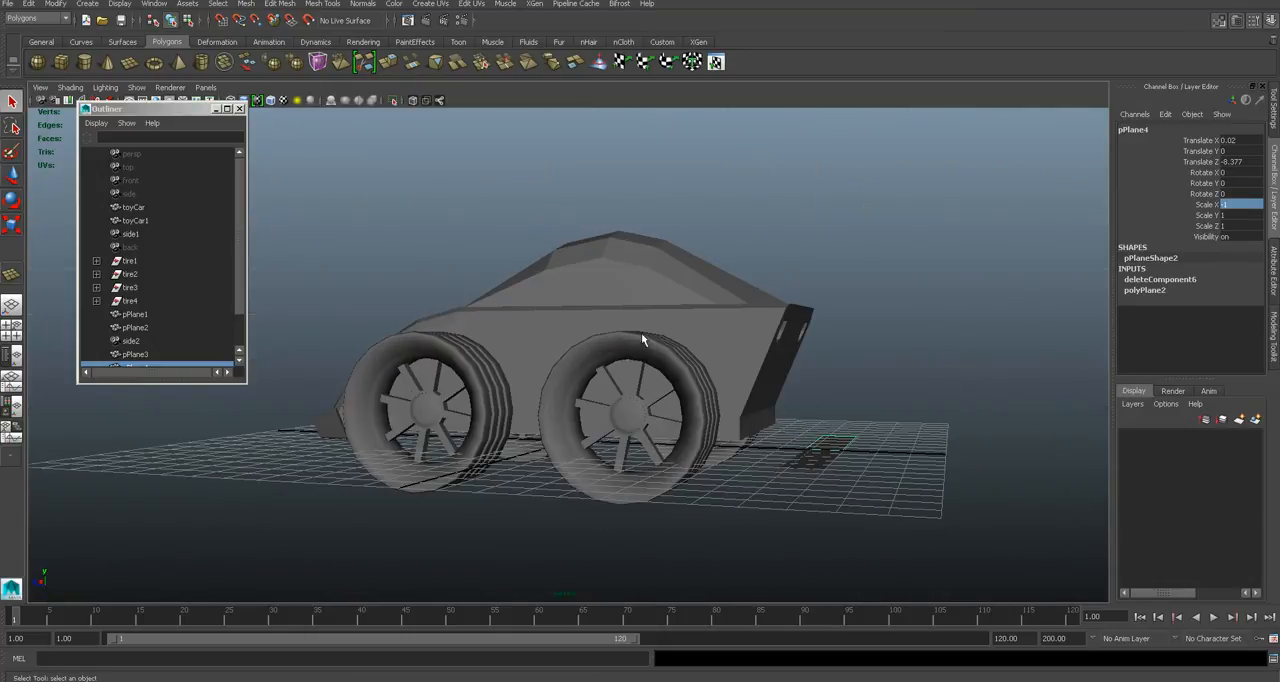
pyautogui.keyDown('shift'); pyautogui.click(805, 441); pyautogui.keyUp('shift')
pyautogui.press('w')
pyautogui.moveTo(826, 403); pyautogui.dragTo(655, 330)
pyautogui.click(851, 326)
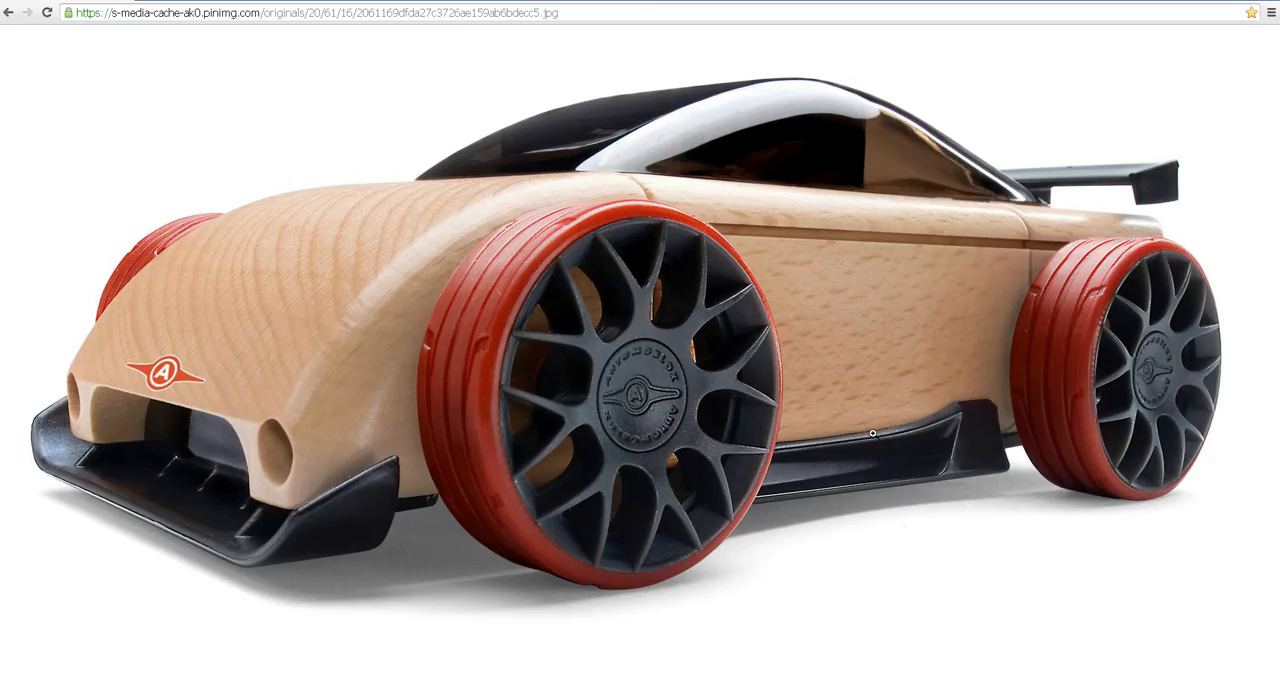
pyautogui.click(433, 675)
# - Select the spoiler's rear long edge and move it up to tilt the wing
pyautogui.keyDown('alt'); pyautogui.moveTo(763, 304); pyautogui.dragTo(735, 272); pyautogui.keyUp('alt')
pyautogui.click(748, 272)
pyautogui.moveTo(748, 272); pyautogui.dragTo(747, 252, button='right')
pyautogui.click(728, 224)
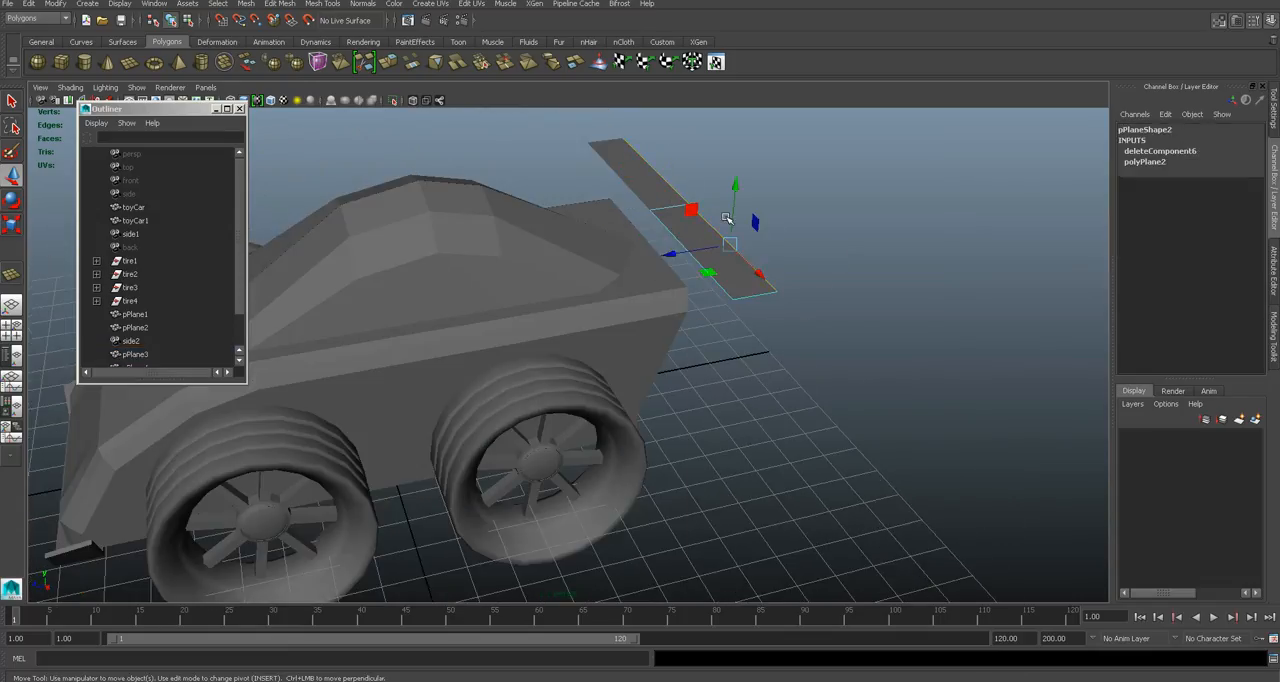
pyautogui.moveTo(733, 215); pyautogui.dragTo(735, 202)
# - Insert a lengthwise edge loop along the spoiler and move it down to curve the wing's profile
pyautogui.keyDown('alt'); pyautogui.moveTo(752, 312); pyautogui.dragTo(713, 295); pyautogui.keyUp('alt')
pyautogui.keyDown('alt'); pyautogui.moveTo(713, 295); pyautogui.dragTo(703, 356, button='middle'); pyautogui.keyUp('alt')
pyautogui.scroll(3, 703, 356)
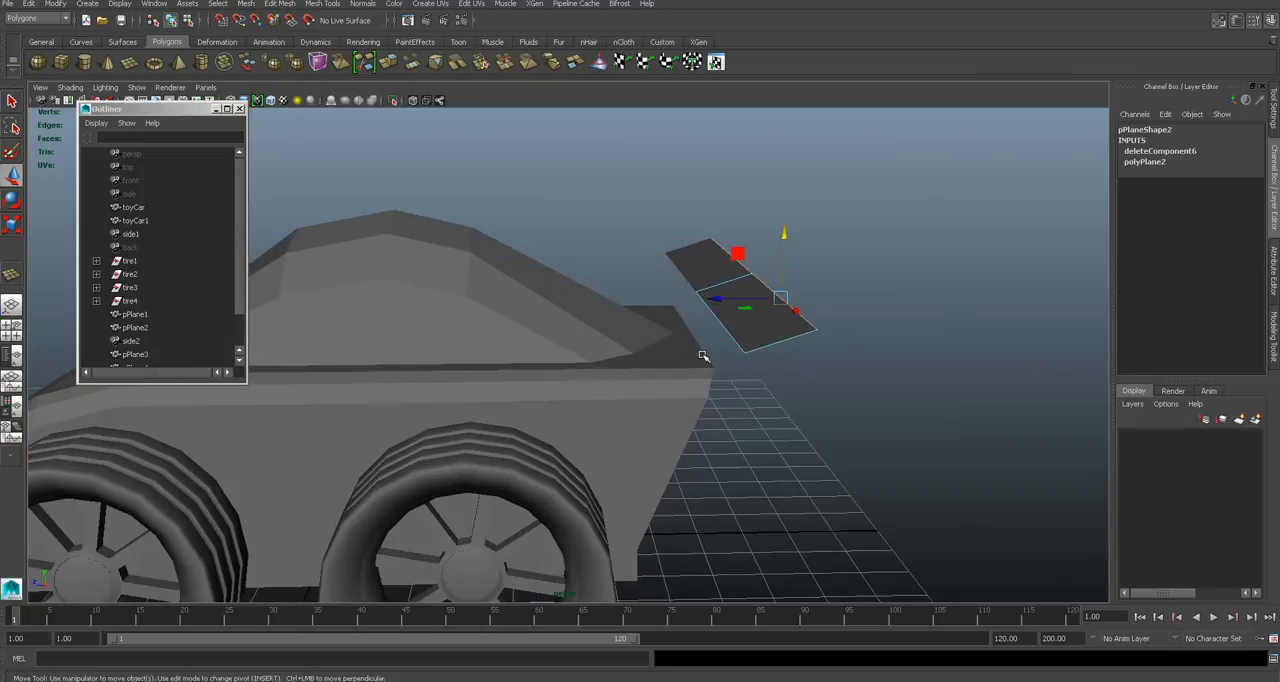
pyautogui.click(322, 3)
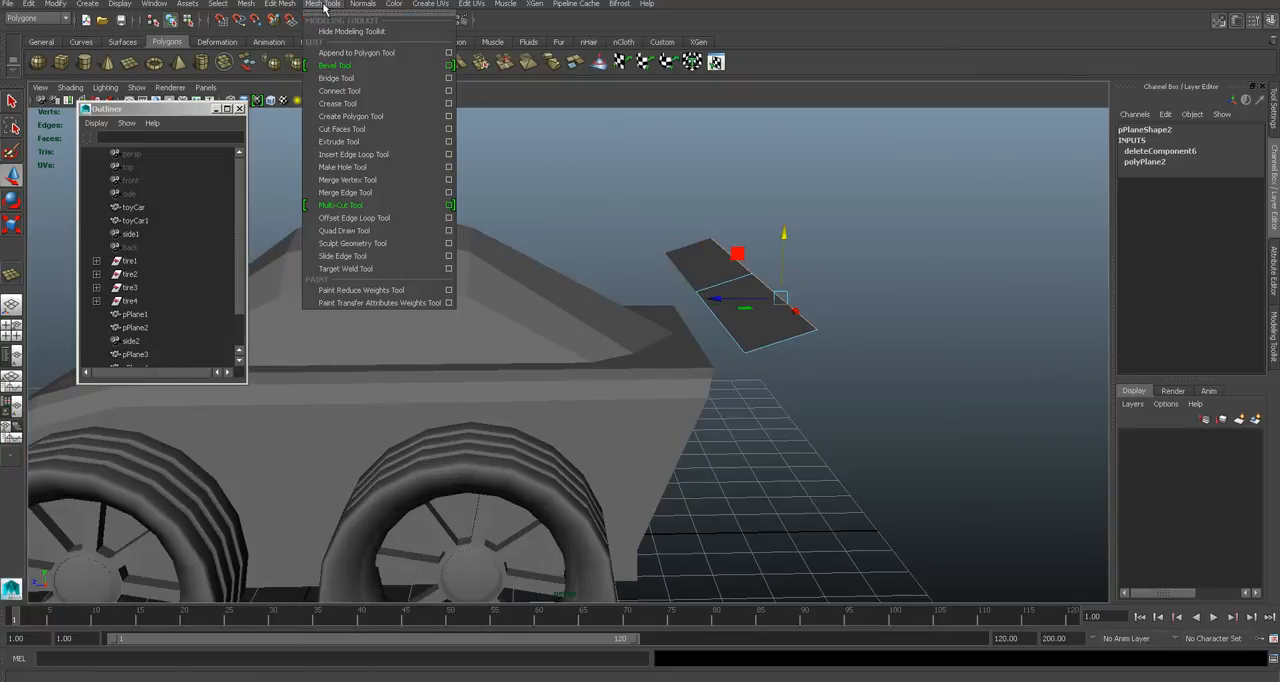
pyautogui.click(345, 151)
pyautogui.click(731, 286)
pyautogui.press('w')
pyautogui.moveTo(766, 320)
pyautogui.keyDown('alt'); pyautogui.mouseDown()
pyautogui.moveTo(734, 257)
pyautogui.moveTo(797, 306)
pyautogui.moveTo(795, 317)
pyautogui.moveTo(734, 320)
pyautogui.moveTo(762, 325)
pyautogui.mouseUp(); pyautogui.keyUp('alt')
pyautogui.click(826, 277)
pyautogui.scroll(2, 797, 319)
pyautogui.click(828, 300)
pyautogui.moveTo(685, 329); pyautogui.dragTo(678, 280, button='right')
pyautogui.keyDown('alt'); pyautogui.moveTo(678, 280); pyautogui.dragTo(741, 402); pyautogui.keyUp('alt')
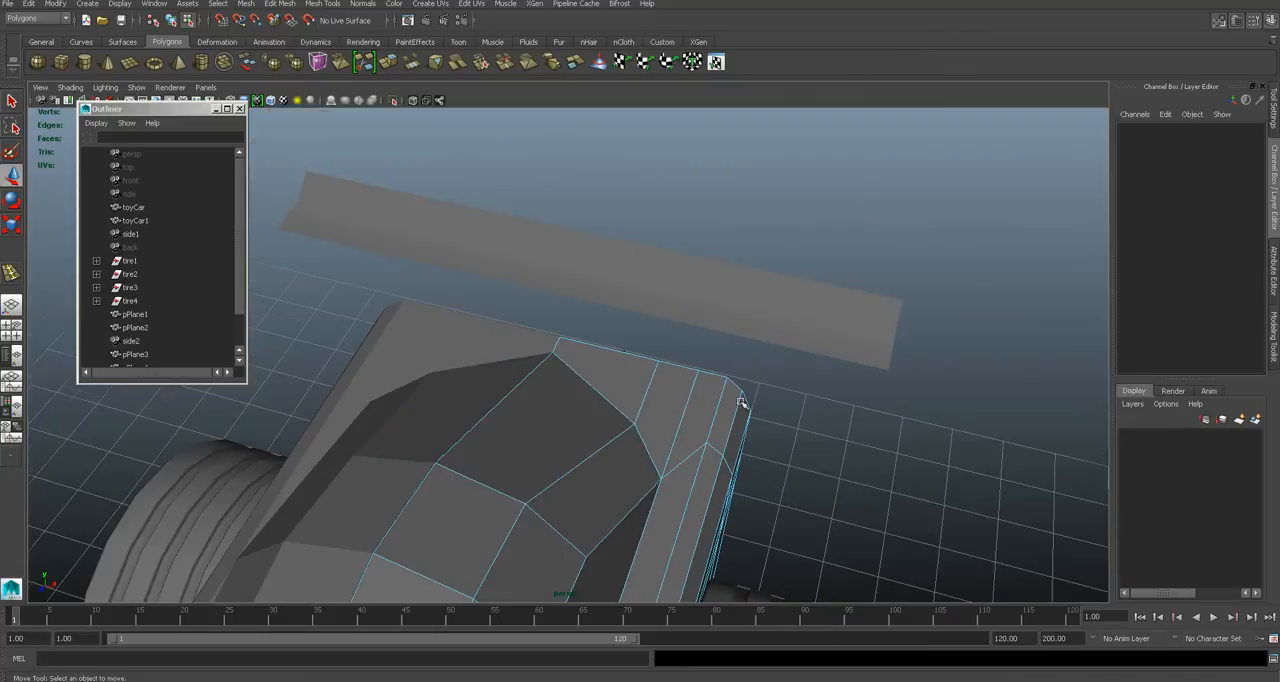
# - Insert two closely spaced crosswise edge loops in the spoiler half where its support attaches
pyautogui.click(713, 302)
pyautogui.click(323, 3)
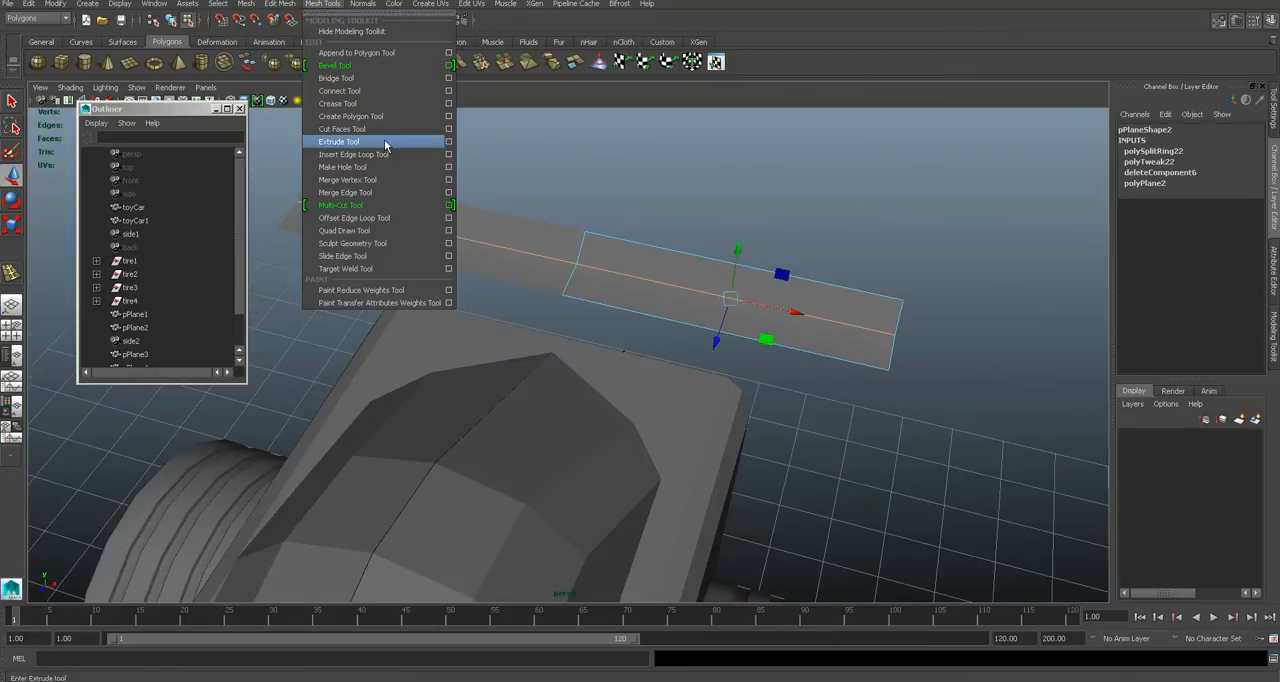
pyautogui.click(352, 154)
pyautogui.click(668, 289)
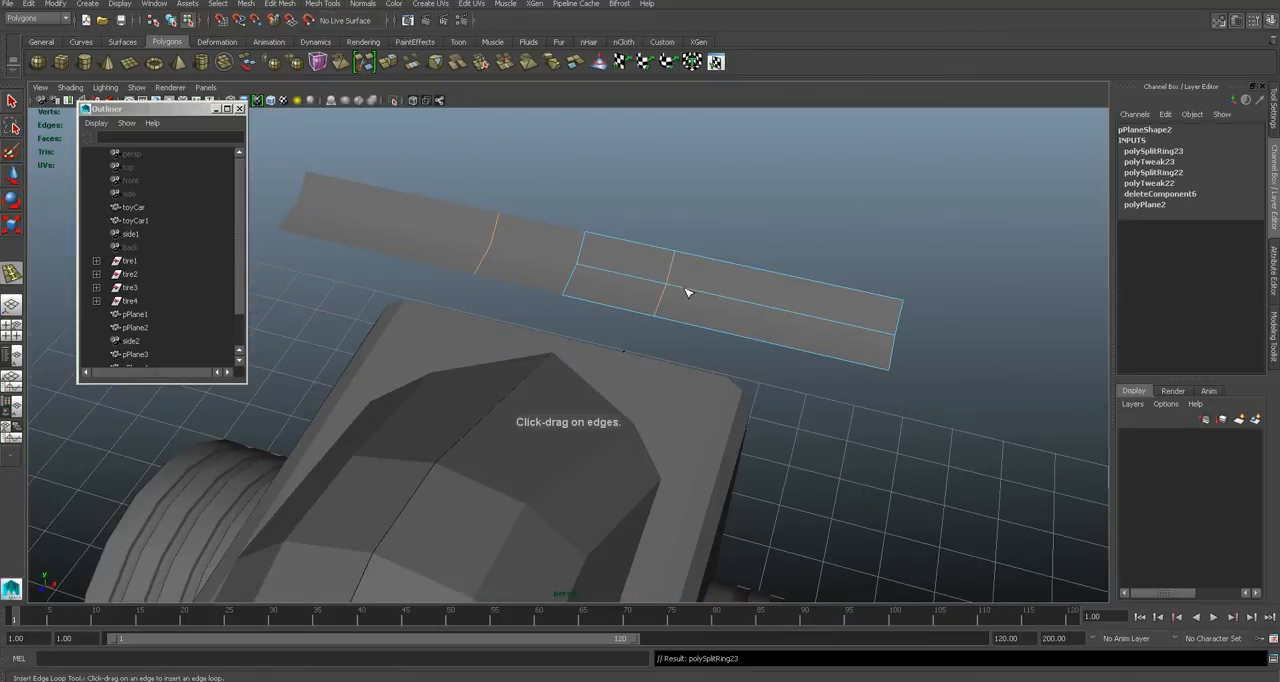
pyautogui.click(688, 292)
pyautogui.keyDown('alt'); pyautogui.moveTo(700, 314); pyautogui.dragTo(691, 306); pyautogui.keyUp('alt')
pyautogui.press('q')
pyautogui.moveTo(691, 306); pyautogui.dragTo(689, 332, button='right')
pyautogui.scroll(-5, 838, 245)
pyautogui.keyDown('alt'); pyautogui.moveTo(826, 303); pyautogui.dragTo(632, 558); pyautogui.keyUp('alt')
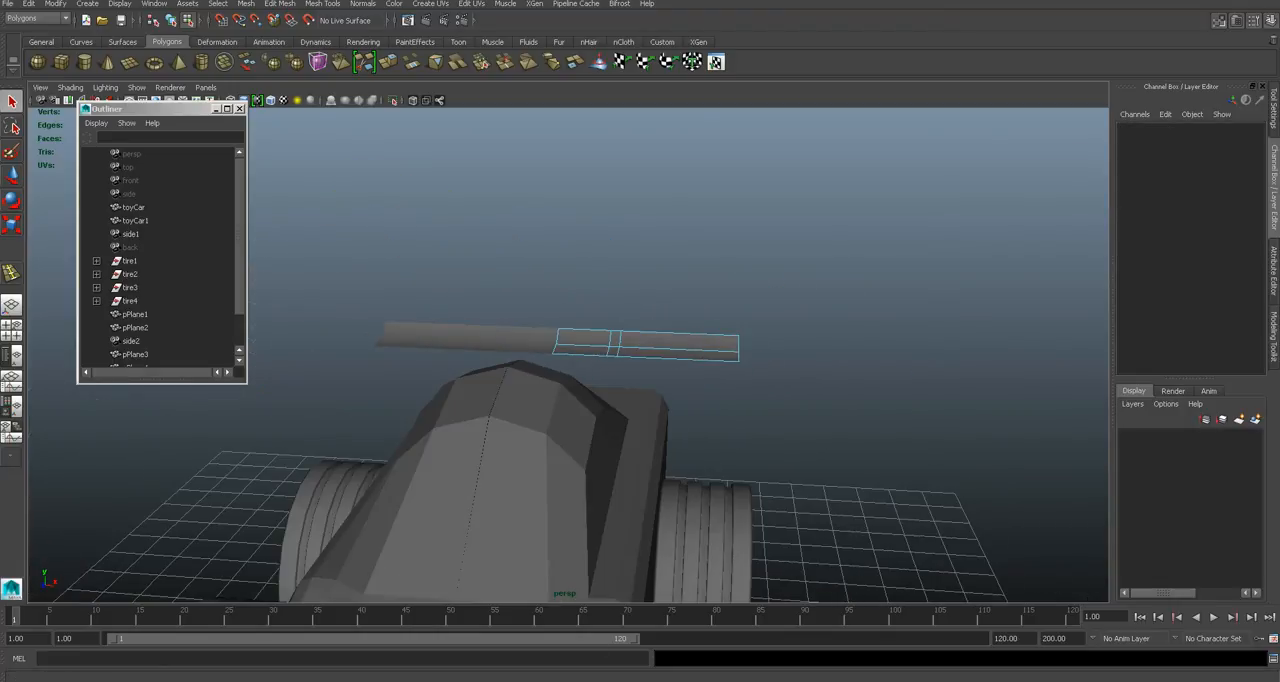
# - Check the reference photo, then select all faces of the spoiler half and extrude them to give the wing thickness
pyautogui.hotkey('alt', 'Tab')
pyautogui.hotkey('alt', 'Tab')
pyautogui.keyDown('alt'); pyautogui.moveTo(749, 420); pyautogui.dragTo(677, 395); pyautogui.keyUp('alt')
pyautogui.click(744, 398)
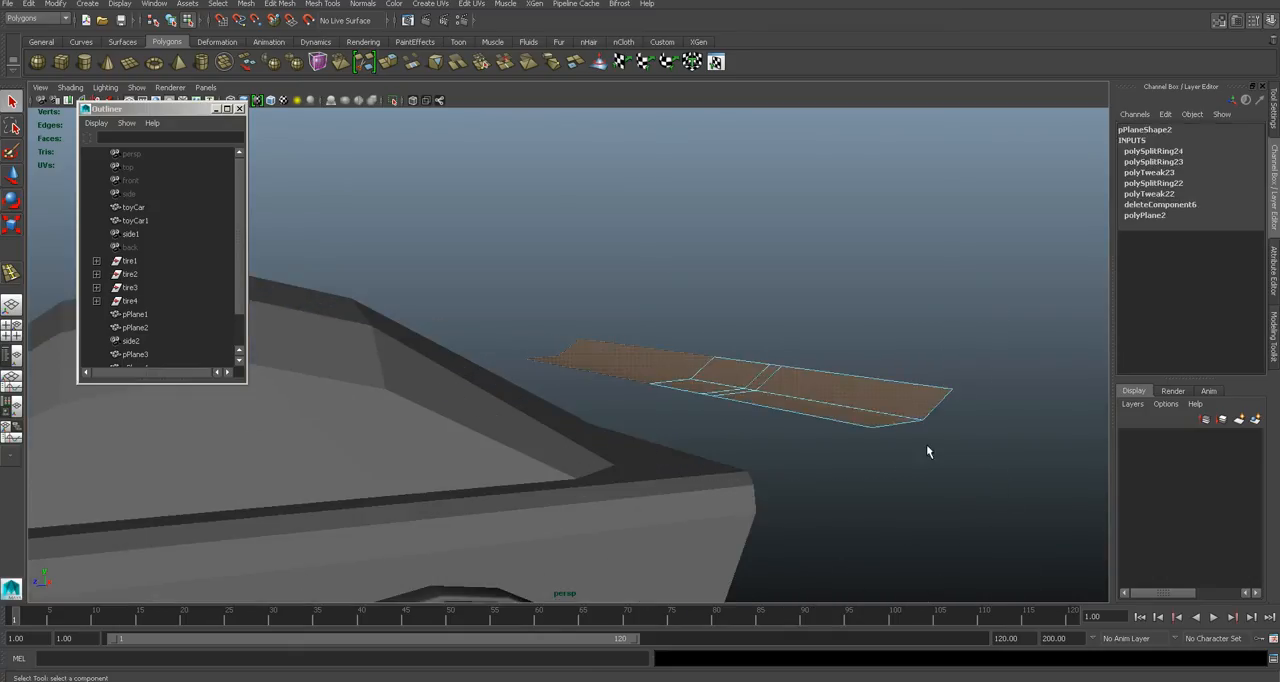
pyautogui.click(333, 5)
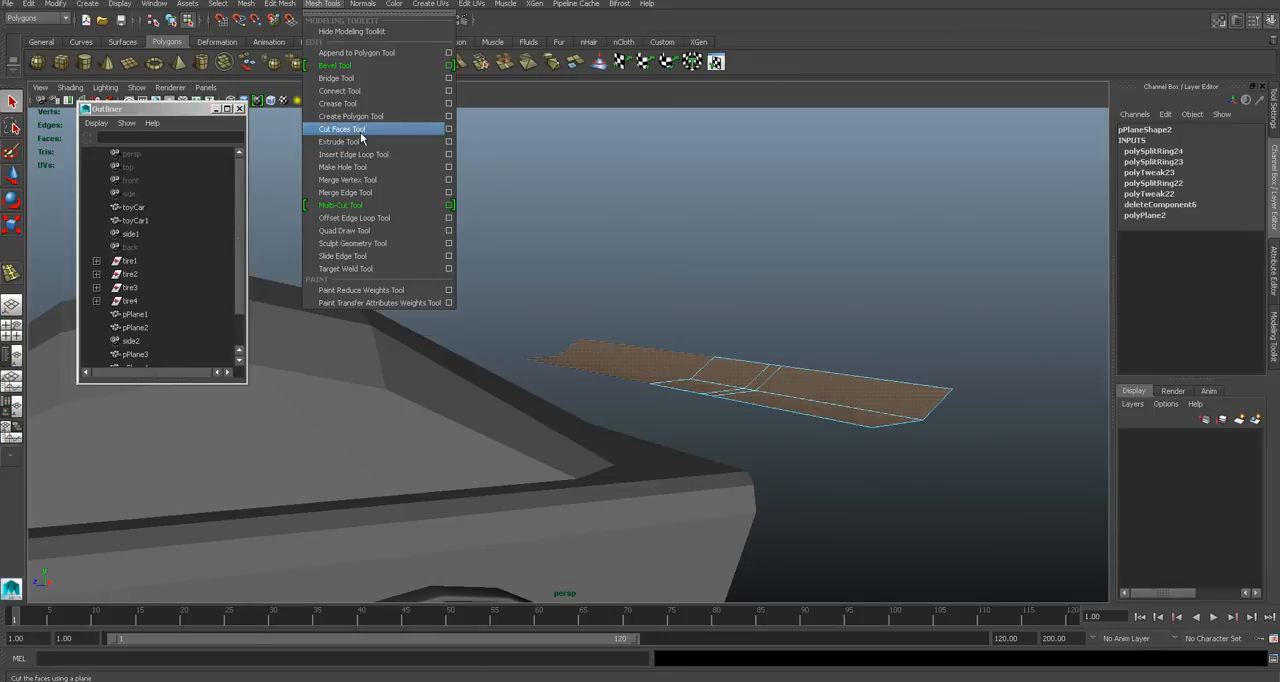
pyautogui.click(360, 141)
pyautogui.moveTo(782, 379); pyautogui.dragTo(787, 379)
pyautogui.moveTo(796, 373); pyautogui.dragTo(846, 352, button='right')
# - Extrude the narrow underside face between the crosswise loops into a sloping support leg down to the body, and save the scene
pyautogui.click(842, 316)
pyautogui.keyDown('alt'); pyautogui.moveTo(820, 385); pyautogui.dragTo(733, 373); pyautogui.keyUp('alt')
pyautogui.click(747, 377)
pyautogui.moveTo(733, 373); pyautogui.dragTo(734, 406, button='right')
pyautogui.click(734, 379)
pyautogui.press('g')
pyautogui.moveTo(734, 341); pyautogui.dragTo(753, 341)
pyautogui.keyDown('alt'); pyautogui.moveTo(743, 387); pyautogui.dragTo(826, 411); pyautogui.keyUp('alt')
pyautogui.click(665, 400)
pyautogui.hotkey('ctrl', 's')
pyautogui.press('Return')
# - Insert a crosswise edge loop near the outer end of the spoiler wing
pyautogui.scroll(-5, 762, 409)
pyautogui.scroll(3, 763, 402)
pyautogui.keyDown('alt'); pyautogui.moveTo(826, 411); pyautogui.dragTo(638, 382, button='middle'); pyautogui.keyUp('alt')
pyautogui.scroll(3, 638, 382)
pyautogui.click(322, 4)
pyautogui.click(371, 141)
pyautogui.click(676, 373)
pyautogui.keyDown('alt'); pyautogui.moveTo(674, 366); pyautogui.dragTo(720, 380); pyautogui.keyUp('alt')
pyautogui.press('q')
pyautogui.moveTo(693, 333); pyautogui.dragTo(692, 369, button='right')
pyautogui.scroll(3, 718, 343)
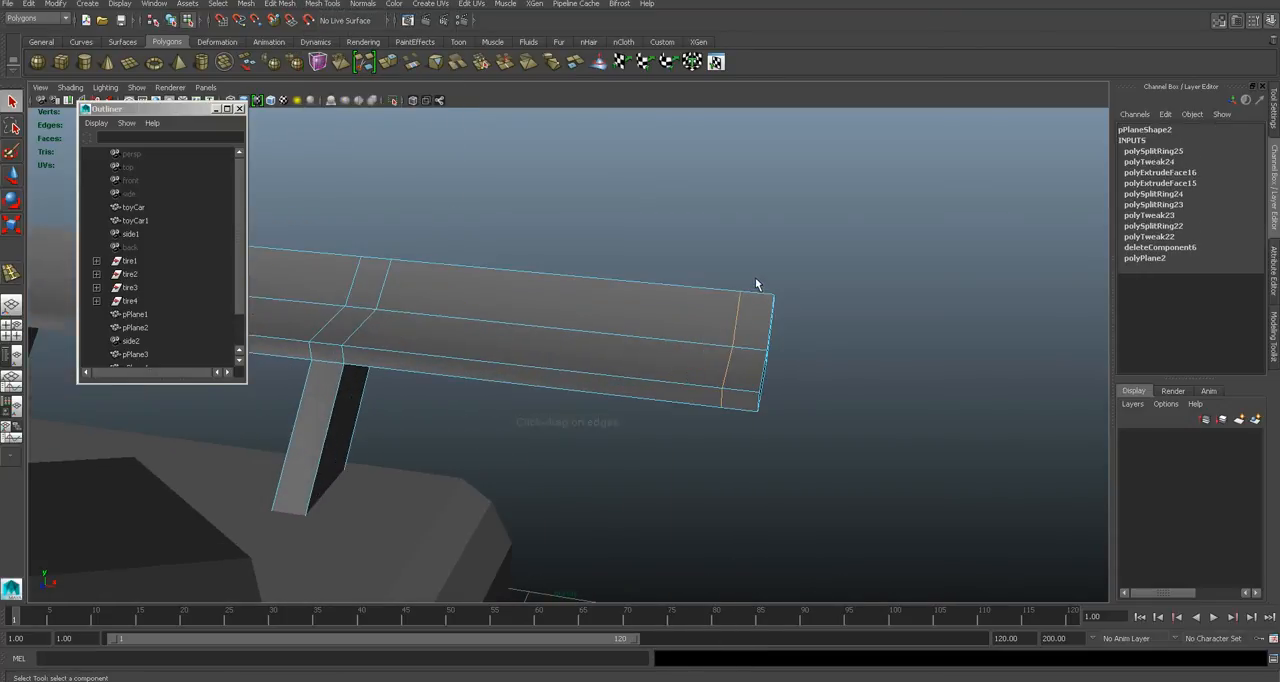
# - Select the narrow band of faces at the spoiler wing's outer end and extrude them outward about 0.2 into an end plate
pyautogui.moveTo(820, 281); pyautogui.dragTo(750, 377)
pyautogui.keyDown('alt'); pyautogui.moveTo(735, 437); pyautogui.dragTo(753, 287); pyautogui.keyUp('alt')
pyautogui.keyDown('alt'); pyautogui.moveTo(800, 460); pyautogui.dragTo(437, 97); pyautogui.keyUp('alt')
pyautogui.click(325, 4)
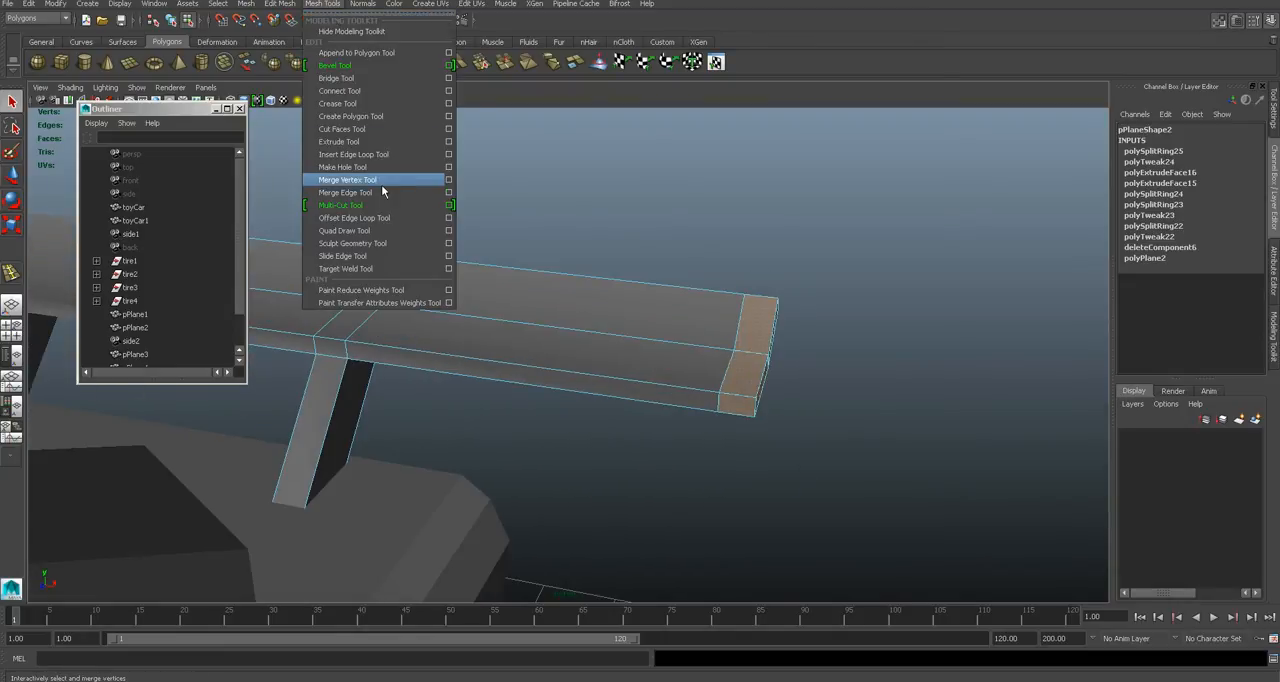
pyautogui.keyDown('alt'); pyautogui.moveTo(802, 236); pyautogui.dragTo(767, 268); pyautogui.keyUp('alt')
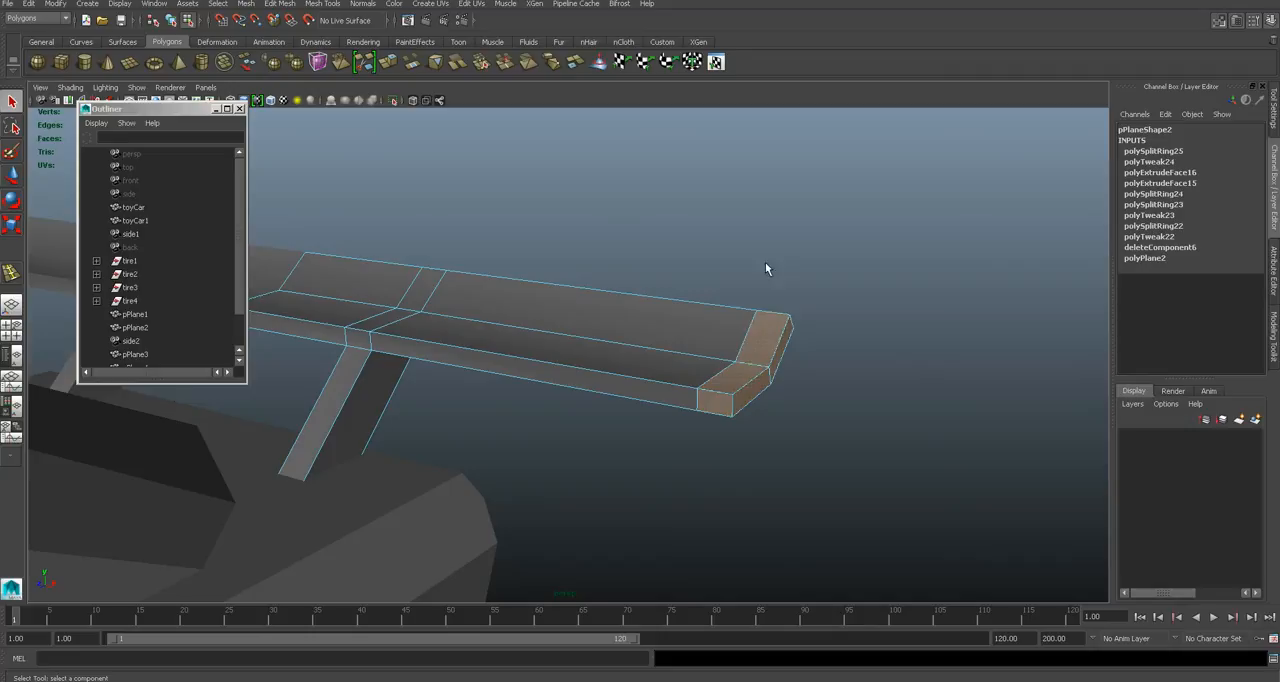
pyautogui.click(325, 4)
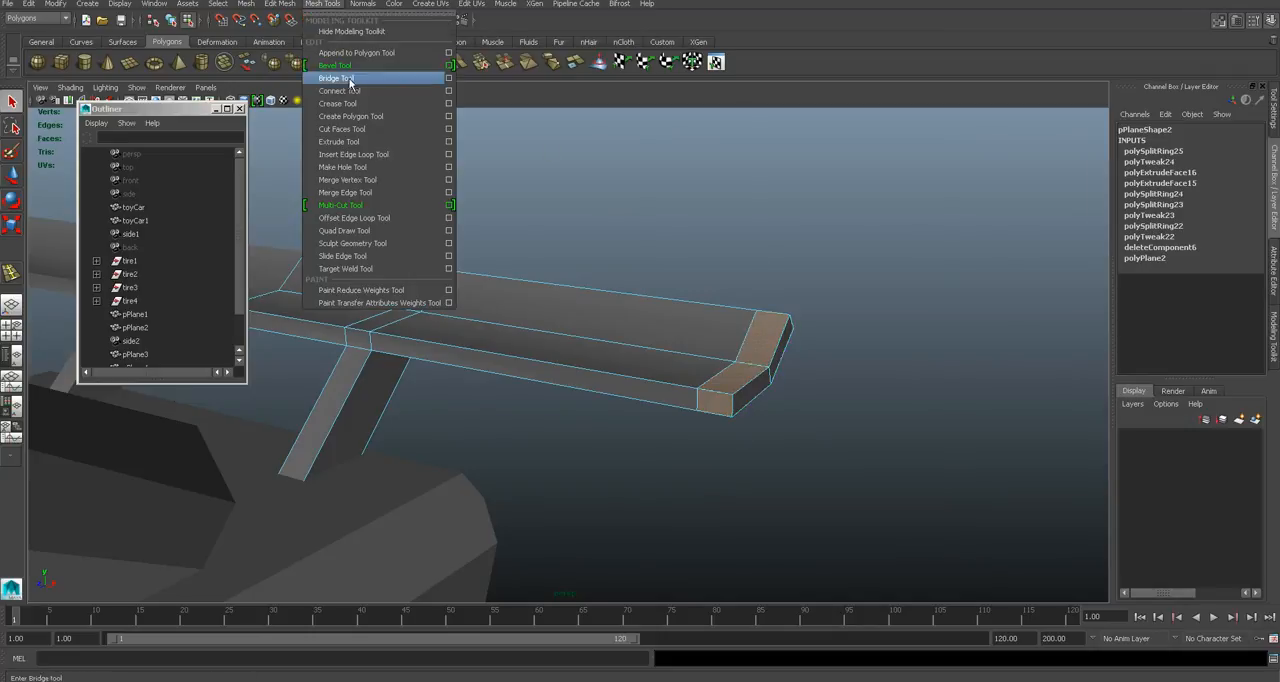
pyautogui.click(371, 77)
pyautogui.moveTo(752, 328); pyautogui.dragTo(775, 345)
pyautogui.keyDown('alt'); pyautogui.moveTo(780, 385); pyautogui.dragTo(734, 429); pyautogui.keyUp('alt')
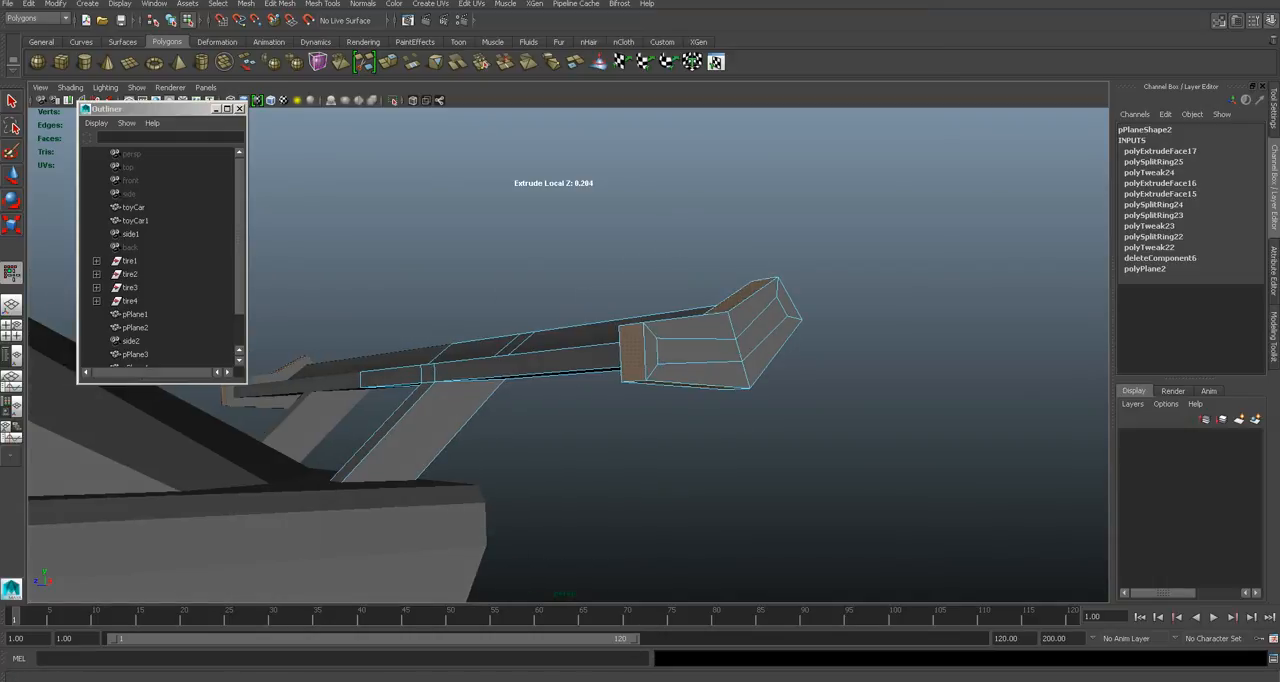
# - Check the reference photo, then in side view move the end plate's outer rear corner vertices down and rearward
pyautogui.hotkey('alt', 'Tab')
pyautogui.hotkey('alt', 'Tab')
pyautogui.keyDown('alt'); pyautogui.moveTo(692, 432); pyautogui.dragTo(765, 365); pyautogui.keyUp('alt')
pyautogui.rightClick(695, 378)
pyautogui.press('space')
pyautogui.press('f')
pyautogui.scroll(-7, 786, 354)
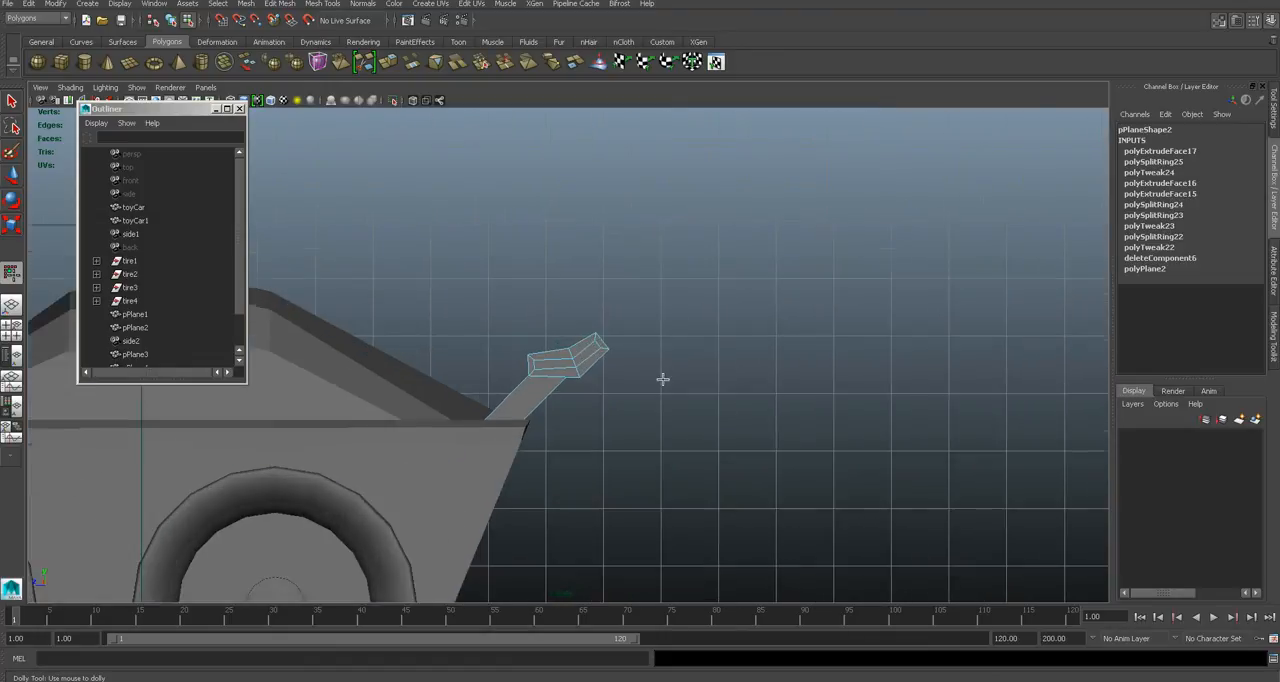
pyautogui.scroll(6, 660, 381)
pyautogui.moveTo(643, 366); pyautogui.dragTo(604, 365, button='right')
pyautogui.moveTo(666, 326); pyautogui.dragTo(694, 362)
pyautogui.moveTo(680, 316); pyautogui.dragTo(682, 378)
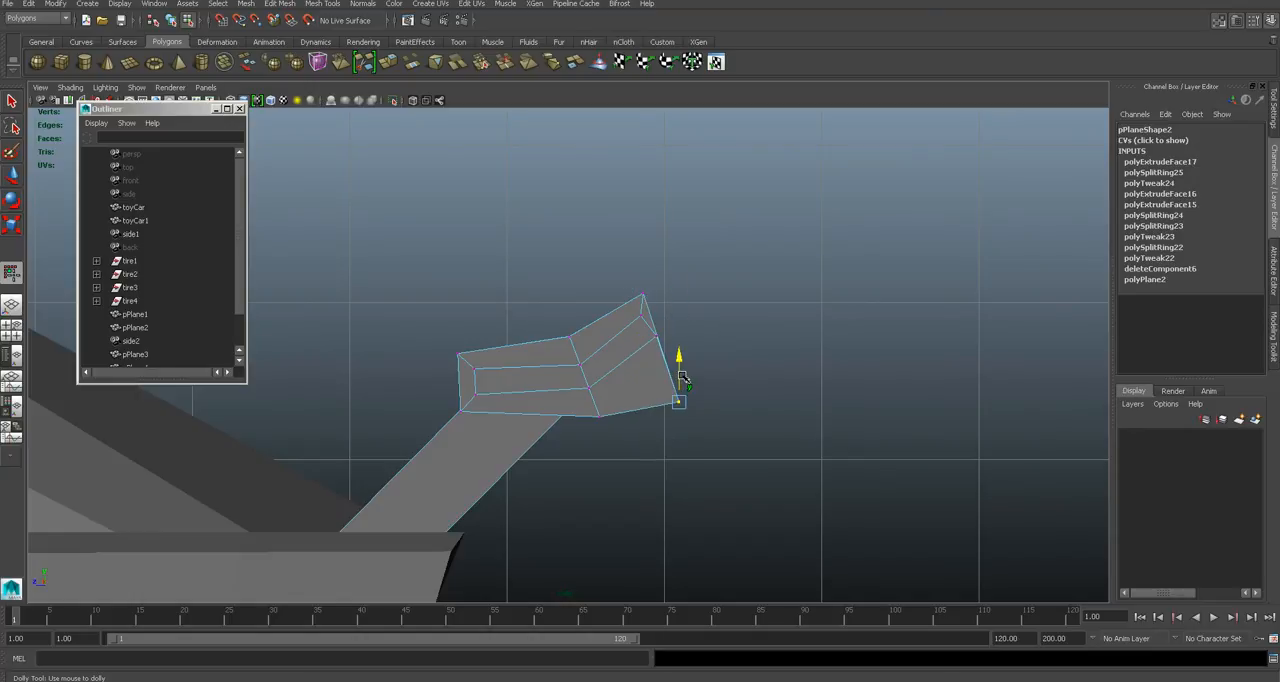
pyautogui.hotkey('ctrl', 'z')
pyautogui.moveTo(680, 316); pyautogui.dragTo(668, 409)
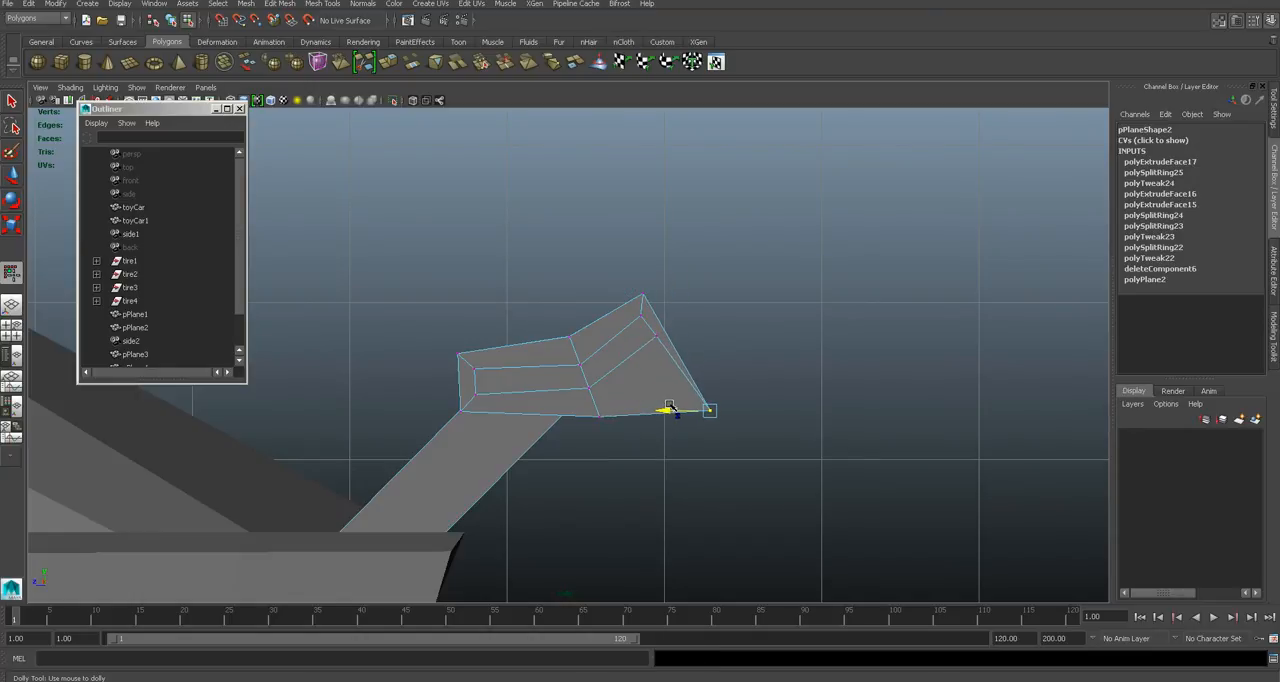
# - Return to the perspective view to check the reshaped end plate and save the scene
pyautogui.scroll(3, 612, 369)
pyautogui.press('space')
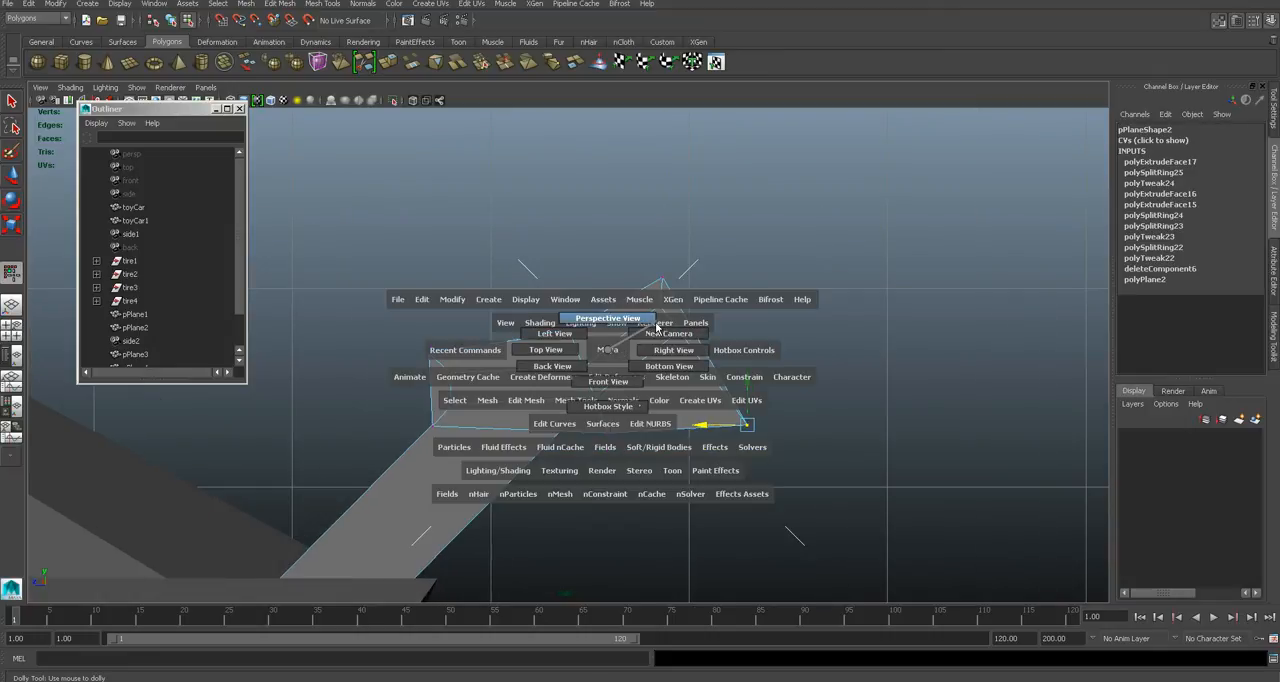
pyautogui.moveTo(656, 328); pyautogui.dragTo(706, 355)
pyautogui.click(652, 328)
pyautogui.moveTo(735, 357); pyautogui.dragTo(776, 329, button='right')
pyautogui.moveTo(776, 329); pyautogui.dragTo(776, 329, button='right')
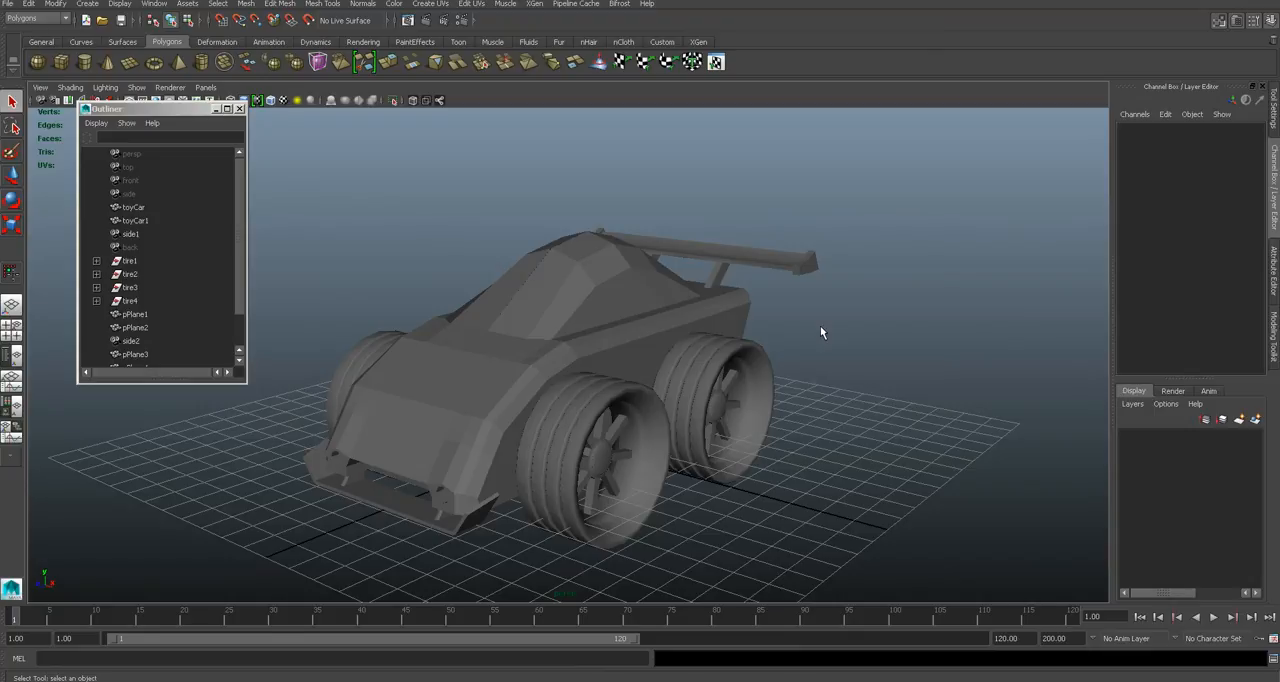
pyautogui.hotkey('ctrl', 's')
pyautogui.press('Return')
# - Leave component editing on the spoiler and select all faces of the car body
pyautogui.keyDown('alt'); pyautogui.moveTo(673, 331); pyautogui.dragTo(574, 257); pyautogui.keyUp('alt')
pyautogui.scroll(5, 525, 299)
pyautogui.click(631, 289)
pyautogui.moveTo(574, 257); pyautogui.dragTo(574, 286, button='right')
pyautogui.keyDown('alt'); pyautogui.moveTo(574, 286); pyautogui.dragTo(540, 326); pyautogui.keyUp('alt')
pyautogui.click(603, 252)
pyautogui.click(473, 257)
pyautogui.moveTo(319, 212); pyautogui.dragTo(890, 506)
pyautogui.keyDown('alt'); pyautogui.moveTo(514, 443); pyautogui.dragTo(652, 462); pyautogui.keyUp('alt')
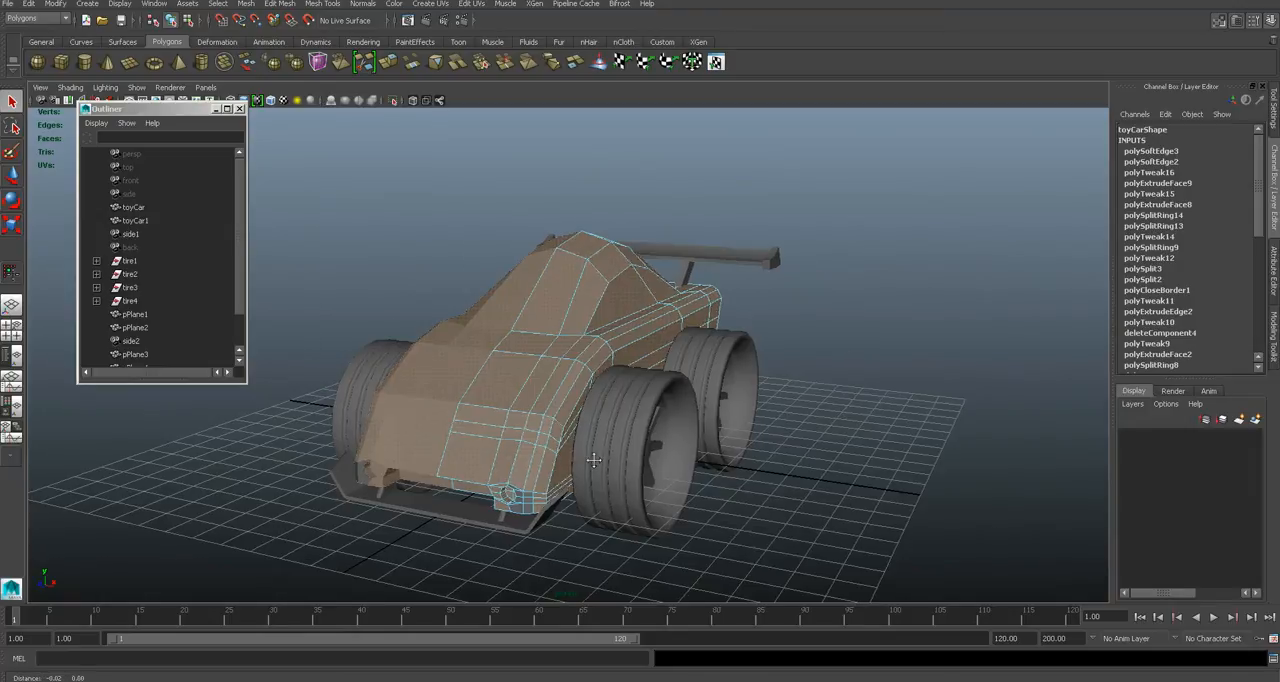
pyautogui.keyDown('alt'); pyautogui.moveTo(514, 503); pyautogui.dragTo(548, 405, button='middle'); pyautogui.keyUp('alt')
pyautogui.keyDown('alt'); pyautogui.moveTo(548, 405); pyautogui.dragTo(655, 384, button='right'); pyautogui.keyUp('alt')
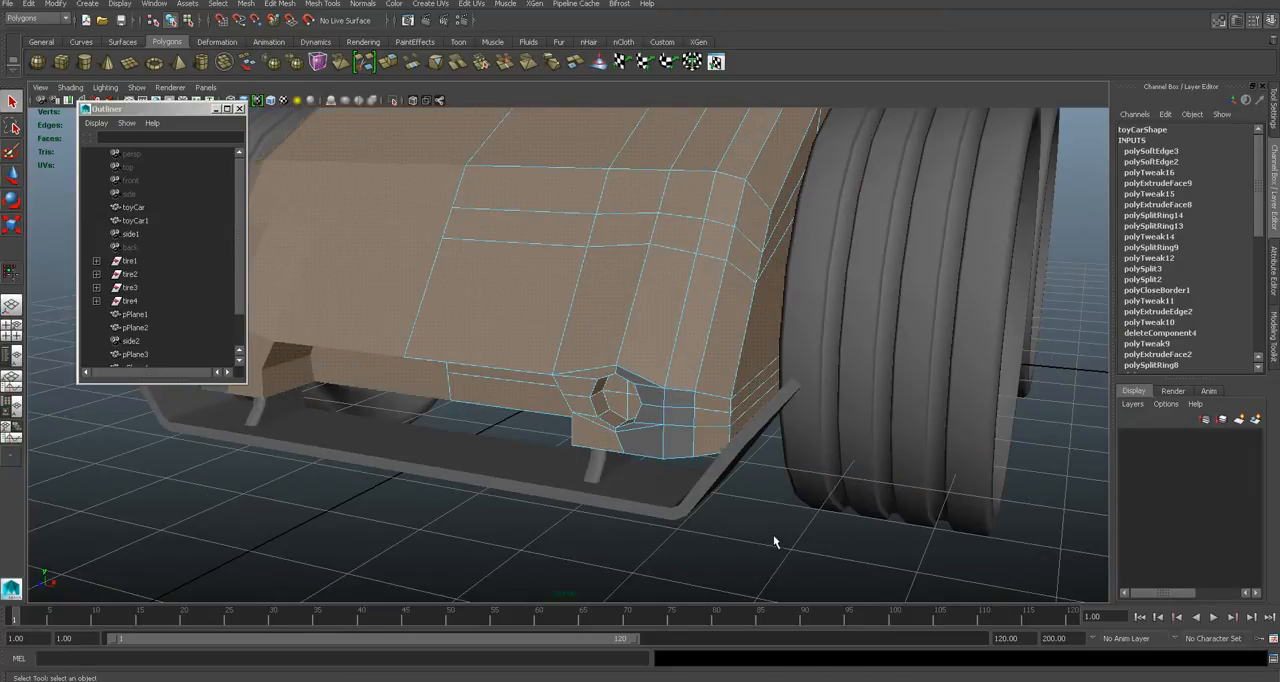
# - Remove the faces surrounding the front headlight hole from the body's face selection
pyautogui.click(774, 541)
pyautogui.keyDown('alt'); pyautogui.moveTo(774, 541); pyautogui.dragTo(599, 435, button='right'); pyautogui.keyUp('alt')
pyautogui.doubleClick(615, 327)
pyautogui.keyDown('alt'); pyautogui.moveTo(609, 329); pyautogui.dragTo(629, 423, button='right'); pyautogui.keyUp('alt')
pyautogui.keyDown('ctrl'); pyautogui.click(629, 391); pyautogui.keyUp('ctrl')
pyautogui.keyDown('ctrl'); pyautogui.click(706, 366); pyautogui.keyUp('ctrl')
pyautogui.keyDown('shift'); pyautogui.click(735, 290); pyautogui.keyUp('shift')
pyautogui.keyDown('shift'); pyautogui.click(725, 432); pyautogui.keyUp('shift')
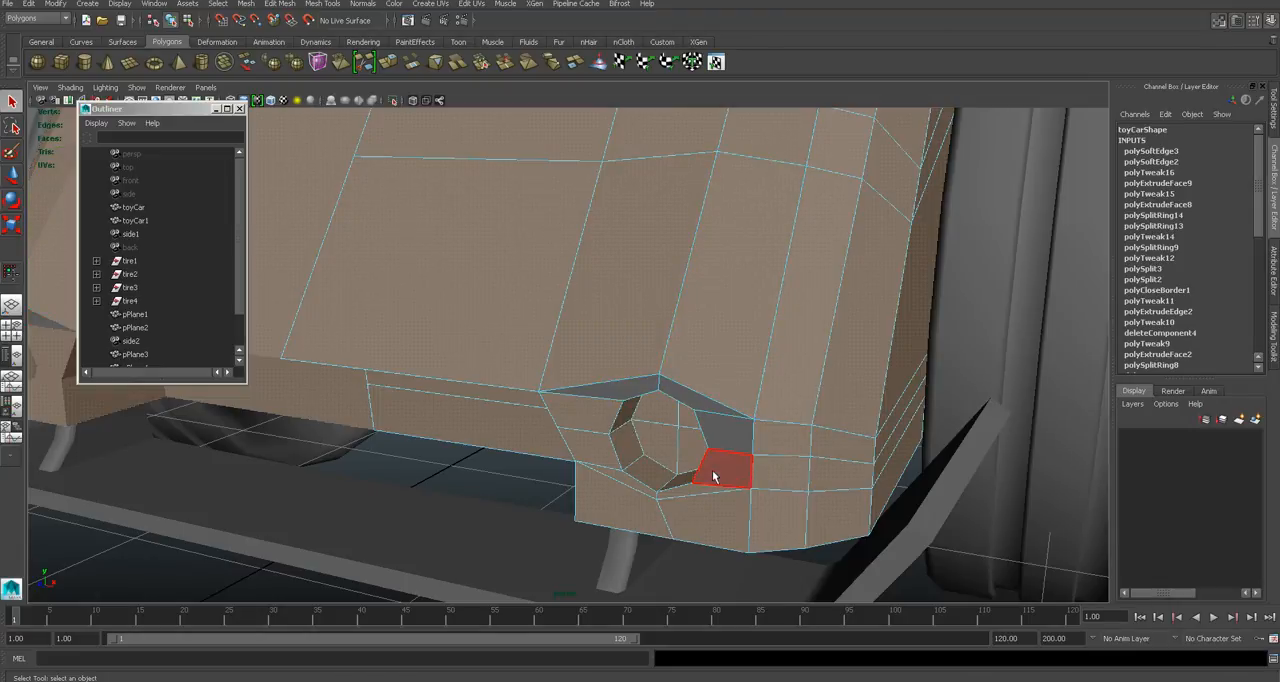
pyautogui.keyDown('shift'); pyautogui.click(619, 475); pyautogui.keyUp('shift')
pyautogui.keyDown('shift'); pyautogui.click(598, 456); pyautogui.keyUp('shift')
pyautogui.keyDown('shift'); pyautogui.click(594, 416); pyautogui.keyUp('shift')
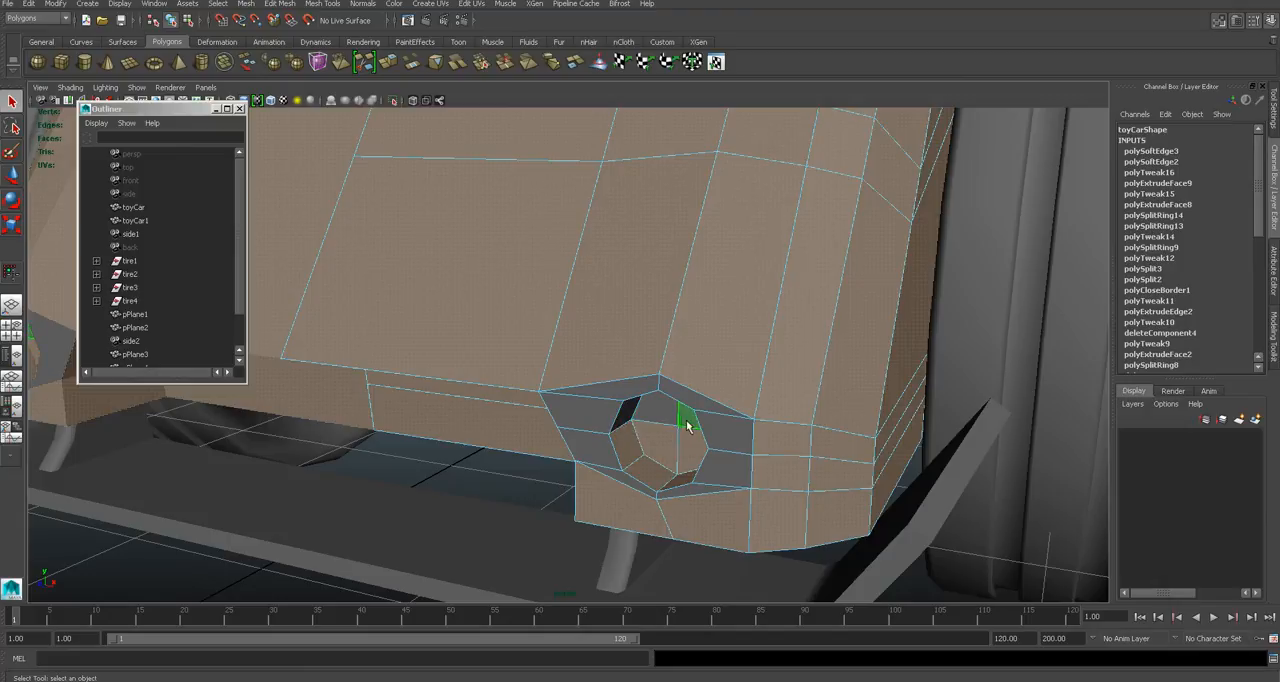
pyautogui.keyDown('shift'); pyautogui.click(677, 487); pyautogui.keyUp('shift')
# - Try softening the edges of the selected body faces, inspect the front end, and undo the softening
pyautogui.keyDown('alt'); pyautogui.moveTo(677, 487); pyautogui.dragTo(748, 381); pyautogui.keyUp('alt')
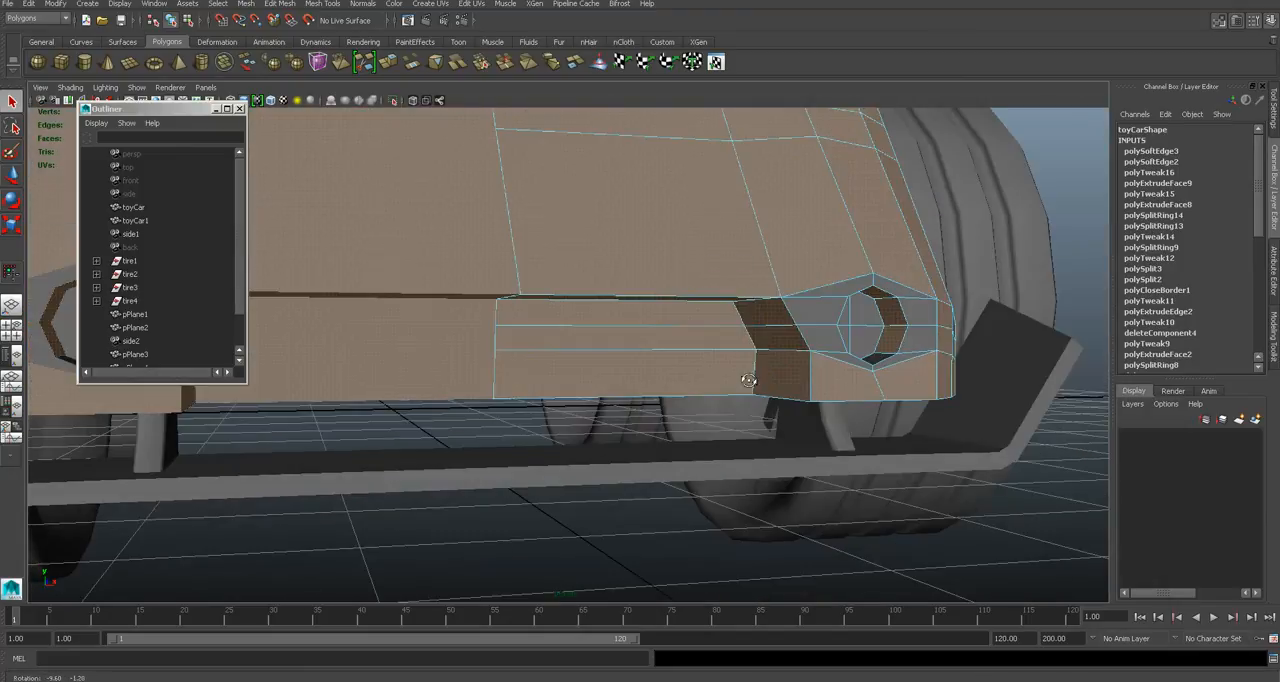
pyautogui.scroll(-5, 820, 357)
pyautogui.keyDown('alt'); pyautogui.moveTo(622, 348); pyautogui.dragTo(553, 330); pyautogui.keyUp('alt')
pyautogui.scroll(5, 545, 325)
pyautogui.click(362, 4)
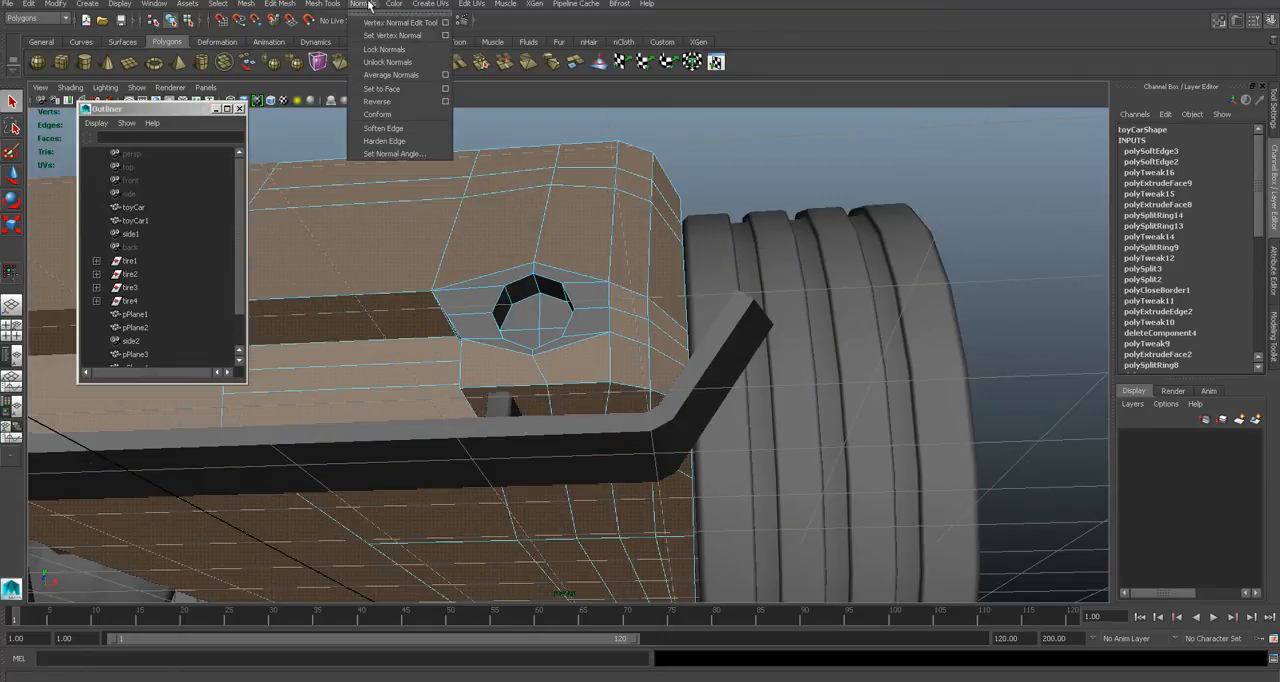
pyautogui.click(402, 131)
pyautogui.scroll(-3, 665, 219)
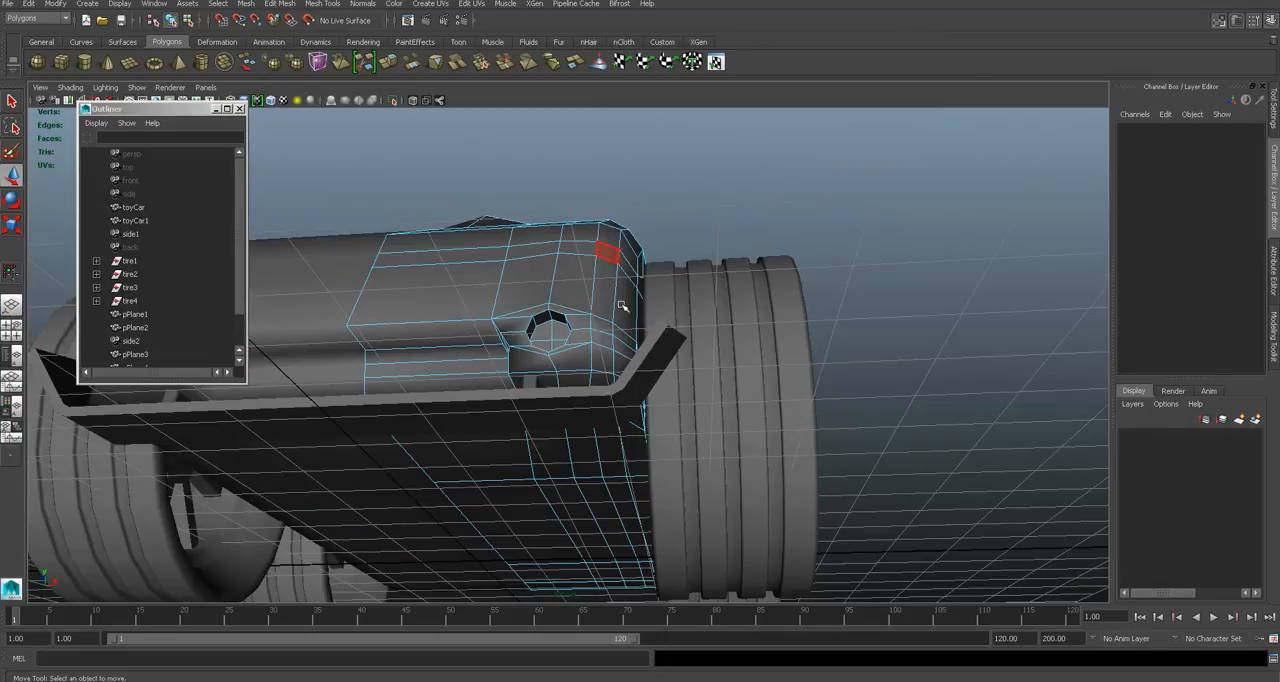
pyautogui.keyDown('alt'); pyautogui.moveTo(622, 304); pyautogui.dragTo(580, 341); pyautogui.keyUp('alt')
pyautogui.moveTo(487, 398); pyautogui.dragTo(524, 379, button='right')
pyautogui.keyDown('alt'); pyautogui.moveTo(699, 376); pyautogui.dragTo(732, 344, button='middle'); pyautogui.keyUp('alt')
pyautogui.keyDown('alt'); pyautogui.moveTo(732, 344); pyautogui.dragTo(670, 345); pyautogui.keyUp('alt')
pyautogui.click(765, 377)
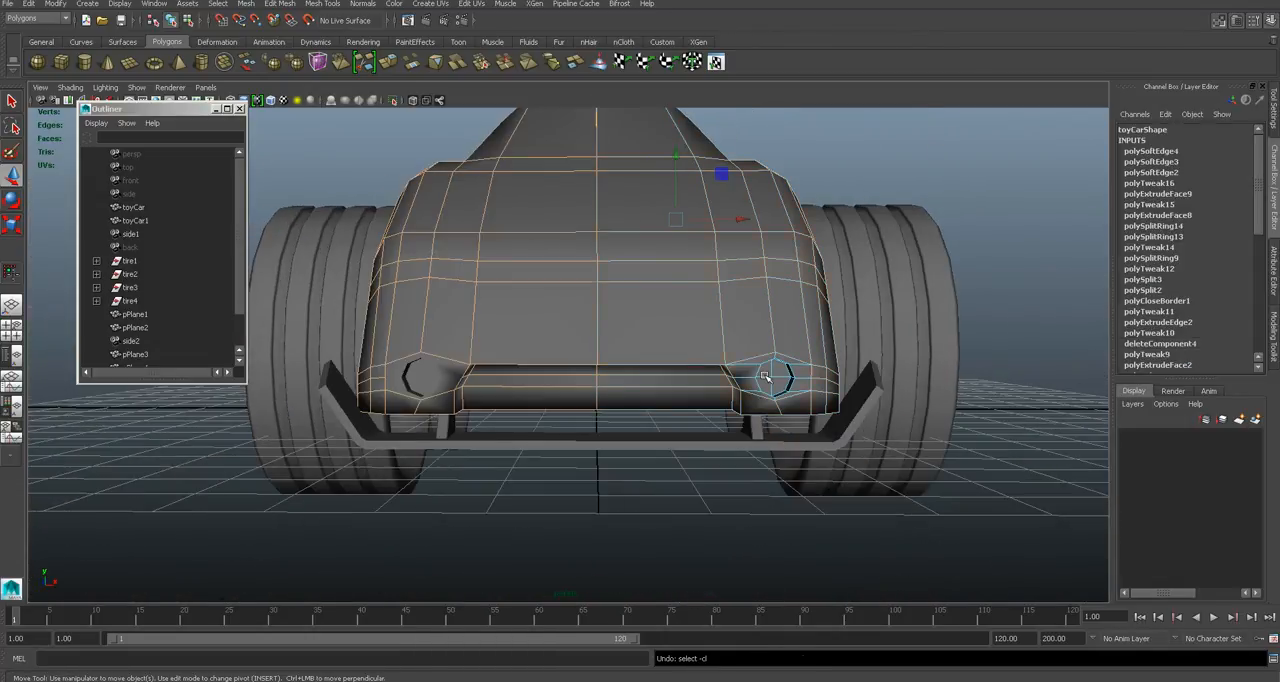
# - Also deselect the recessed front bumper faces, then soften the edges of the remaining body faces and return to object mode
pyautogui.press('F11')
pyautogui.keyDown('alt'); pyautogui.moveTo(766, 380); pyautogui.dragTo(843, 398, button='right'); pyautogui.keyUp('alt')
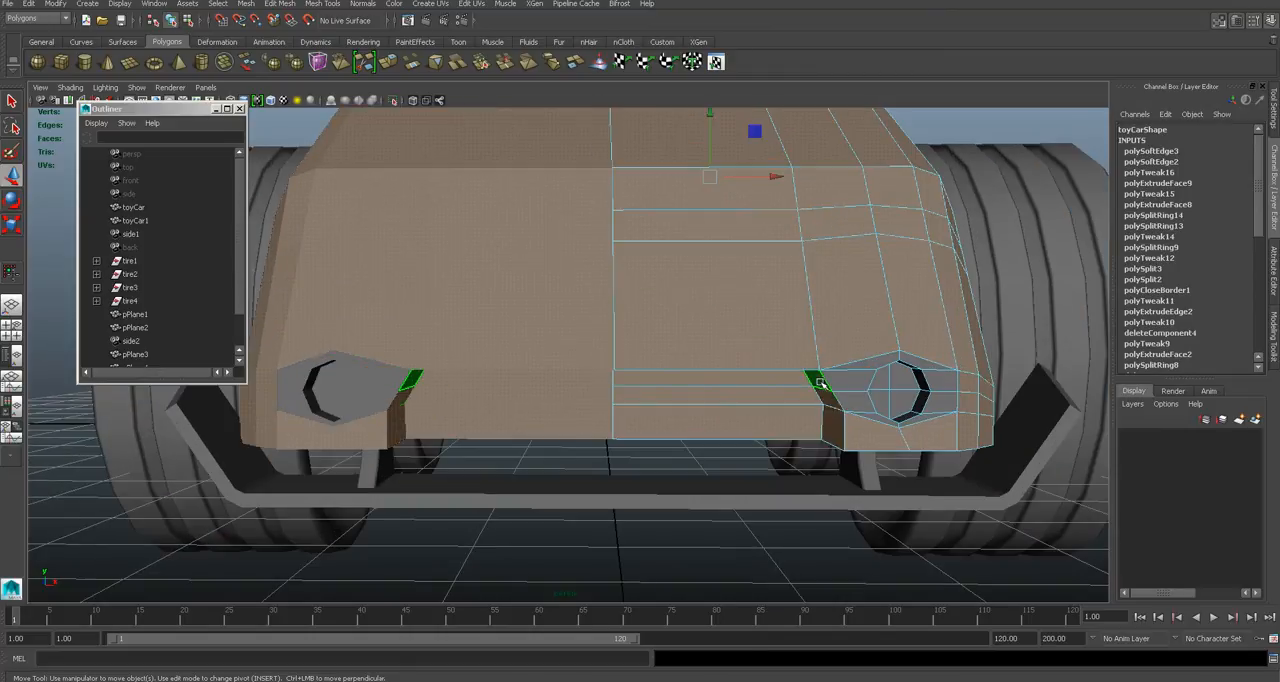
pyautogui.click(828, 410)
pyautogui.moveTo(828, 410)
pyautogui.keyDown('alt'); pyautogui.mouseDown()
pyautogui.moveTo(820, 358)
pyautogui.moveTo(815, 395)
pyautogui.mouseUp(); pyautogui.keyUp('alt')
pyautogui.click(783, 324)
pyautogui.keyDown('shift'); pyautogui.click(783, 324); pyautogui.keyUp('shift')
pyautogui.keyDown('alt'); pyautogui.moveTo(783, 324); pyautogui.dragTo(750, 345); pyautogui.keyUp('alt')
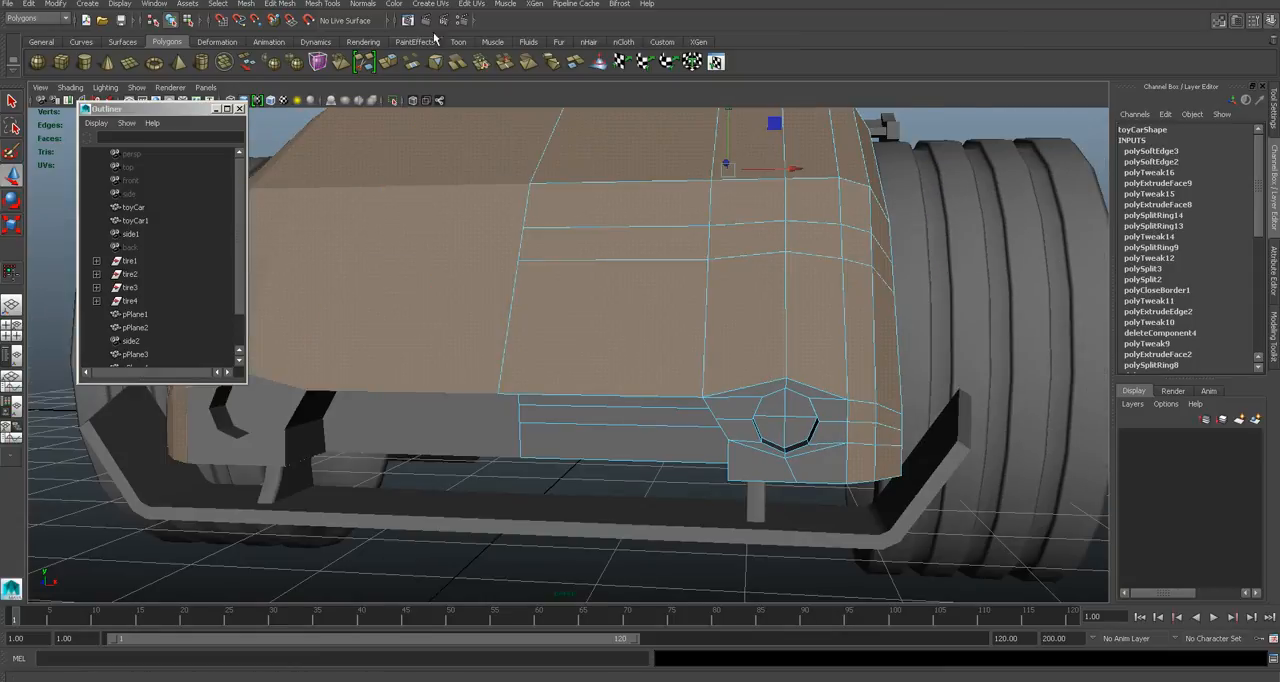
pyautogui.click(363, 4)
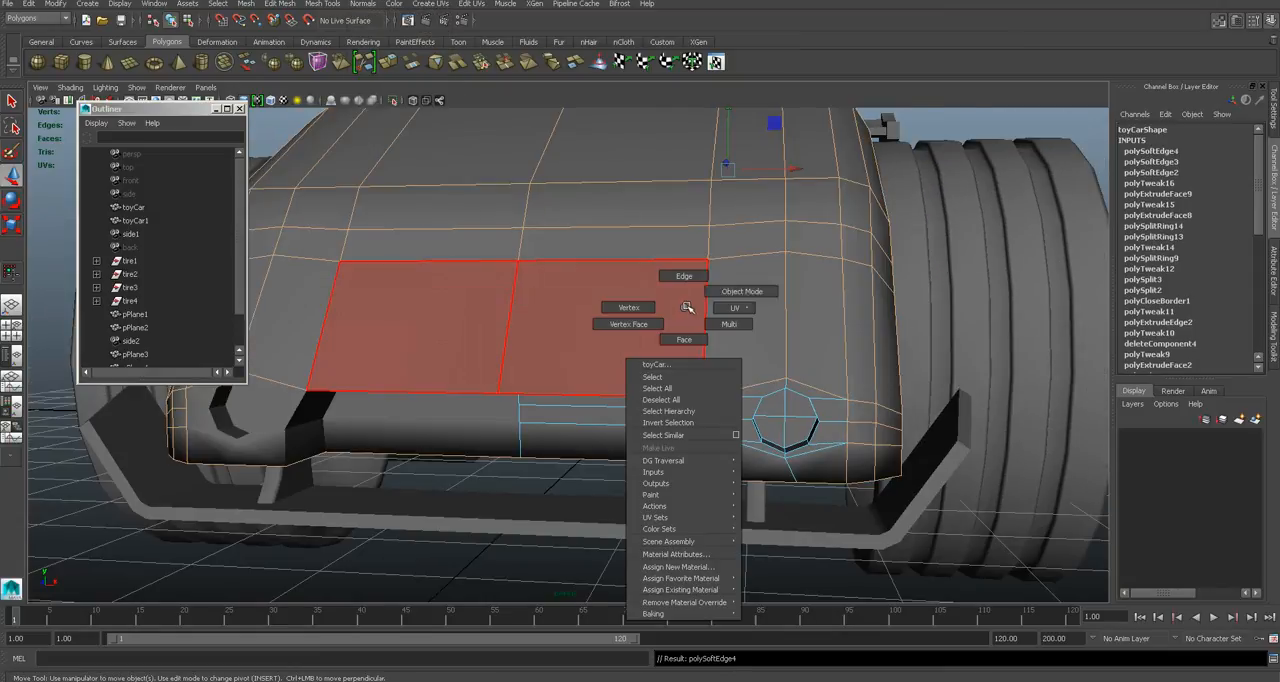
pyautogui.click(943, 129)
# - Bring the whole car into view, inspect the softened body, and save the scene
pyautogui.press('a')
pyautogui.keyDown('alt'); pyautogui.moveTo(688, 331); pyautogui.dragTo(599, 342); pyautogui.keyUp('alt')
pyautogui.keyDown('alt'); pyautogui.moveTo(688, 351); pyautogui.dragTo(657, 266); pyautogui.keyUp('alt')
pyautogui.click(602, 240)
pyautogui.click(609, 238)
pyautogui.click(675, 245)
pyautogui.click(889, 258)
pyautogui.keyDown('alt'); pyautogui.moveTo(756, 276); pyautogui.dragTo(636, 256); pyautogui.keyUp('alt')
pyautogui.click(636, 256)
pyautogui.click(575, 262)
pyautogui.click(875, 305)
pyautogui.keyDown('alt'); pyautogui.moveTo(771, 311); pyautogui.dragTo(704, 301); pyautogui.keyUp('alt')
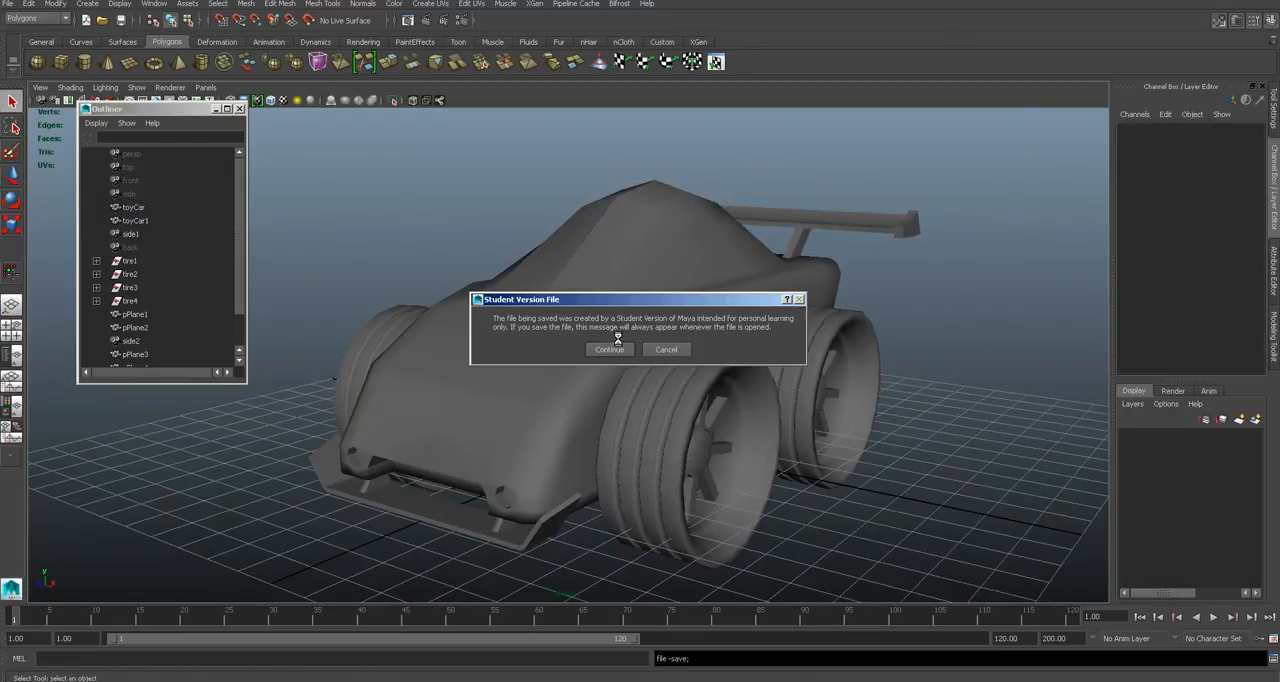
# - Examine the complete car from the side and front, comparing its overall shape with the reference photo
pyautogui.scroll(2, 615, 347)
pyautogui.scroll(-5, 615, 347)
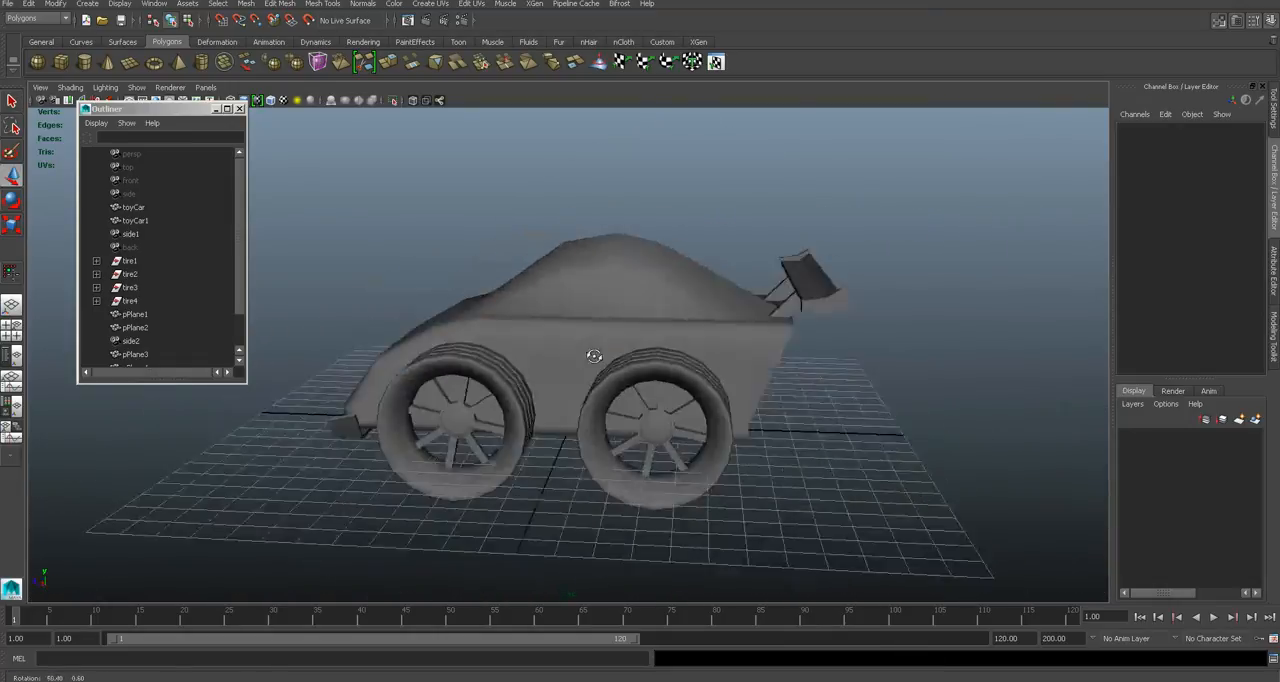
pyautogui.keyDown('alt'); pyautogui.moveTo(867, 351); pyautogui.dragTo(773, 350); pyautogui.keyUp('alt')
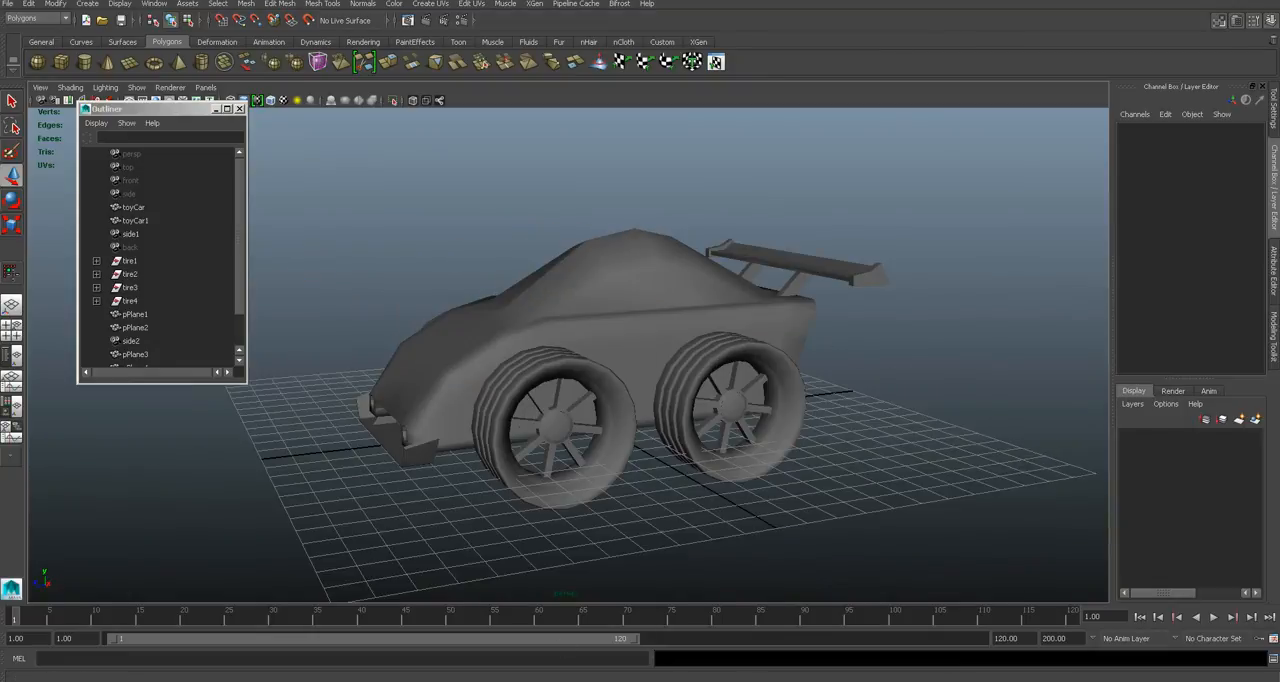
pyautogui.hotkey('alt', 'Tab')
pyautogui.hotkey('alt', 'Tab')
pyautogui.keyDown('alt'); pyautogui.moveTo(706, 437); pyautogui.dragTo(620, 388); pyautogui.keyUp('alt')
pyautogui.scroll(1, 721, 408)
pyautogui.keyDown('alt'); pyautogui.moveTo(620, 388); pyautogui.dragTo(658, 359, button='middle'); pyautogui.keyUp('alt')
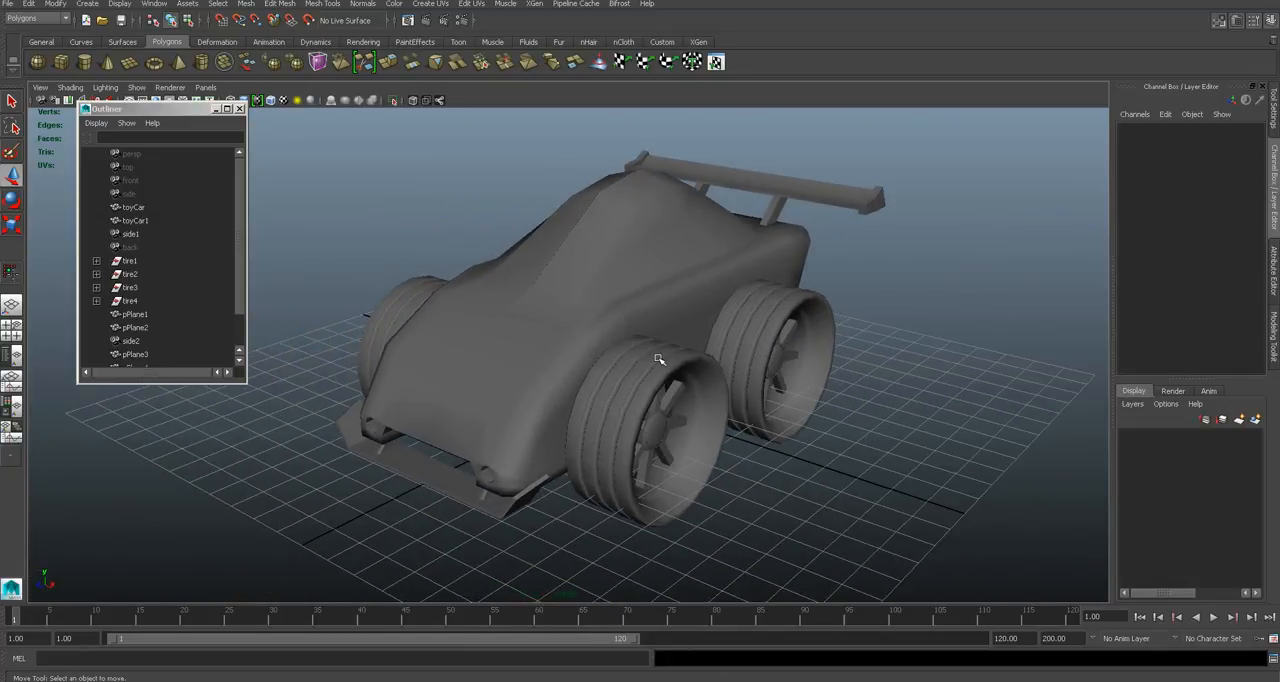